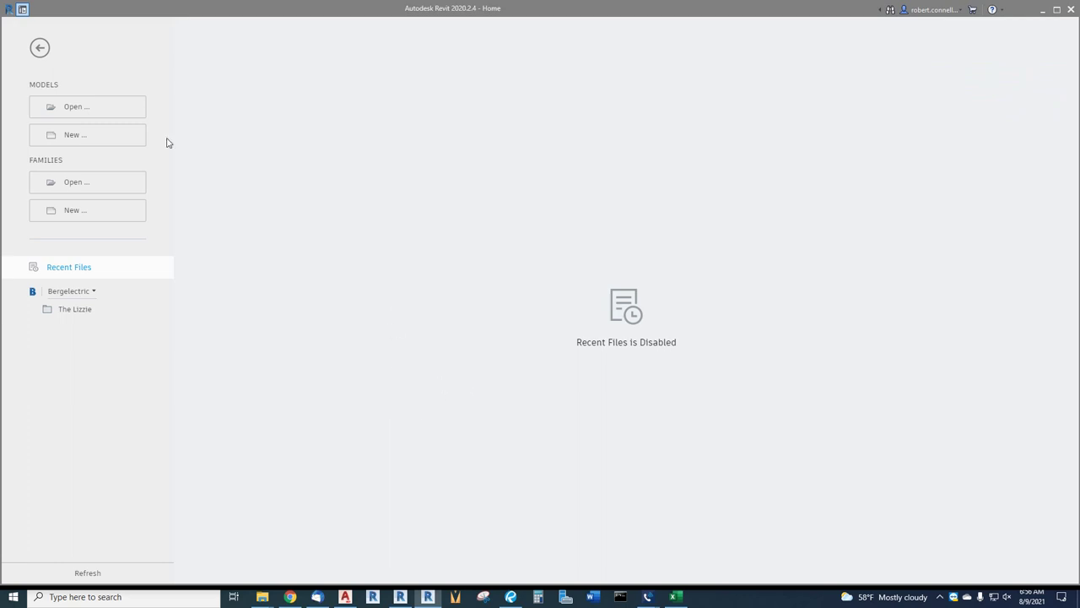
- Open 10100-MFIA Revit Tutorial-ELECTRICAL-2020.rvt as a new local file, overwriting the existing local copy
left_click(74, 107)
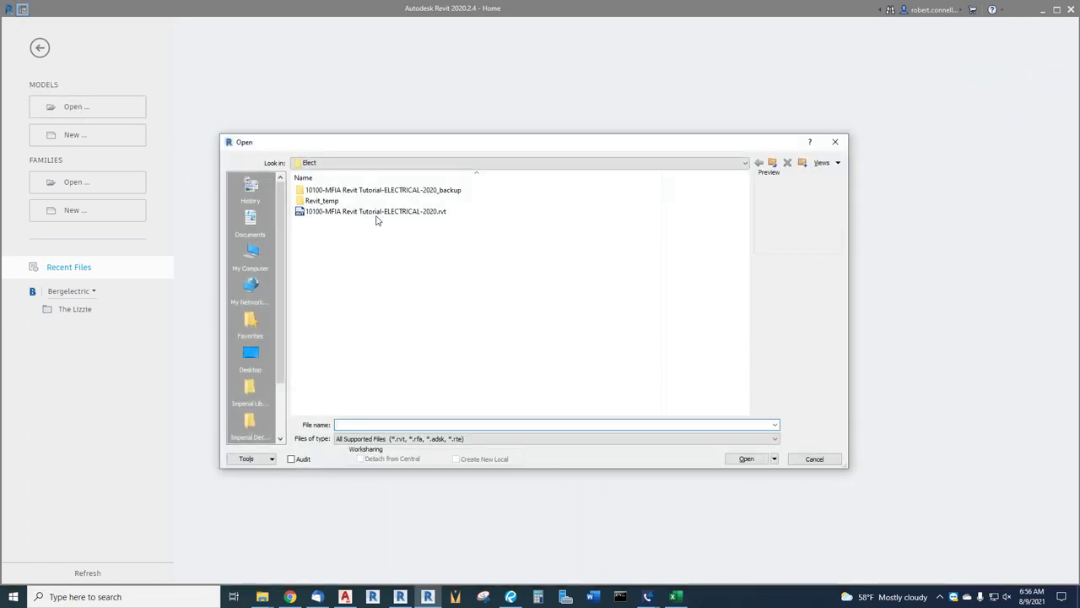
left_click(378, 212)
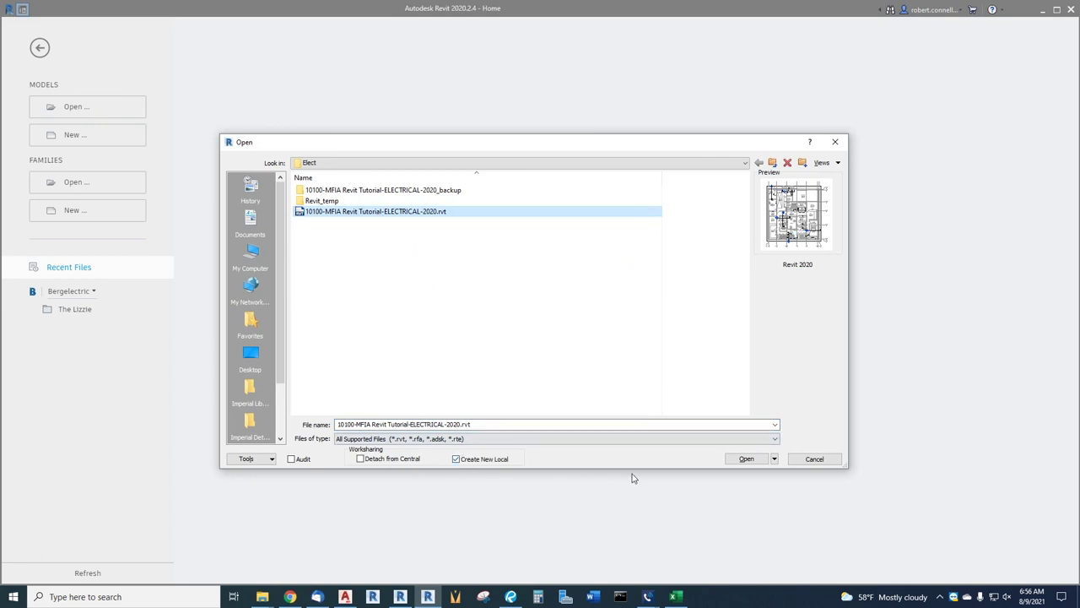
left_click(748, 461)
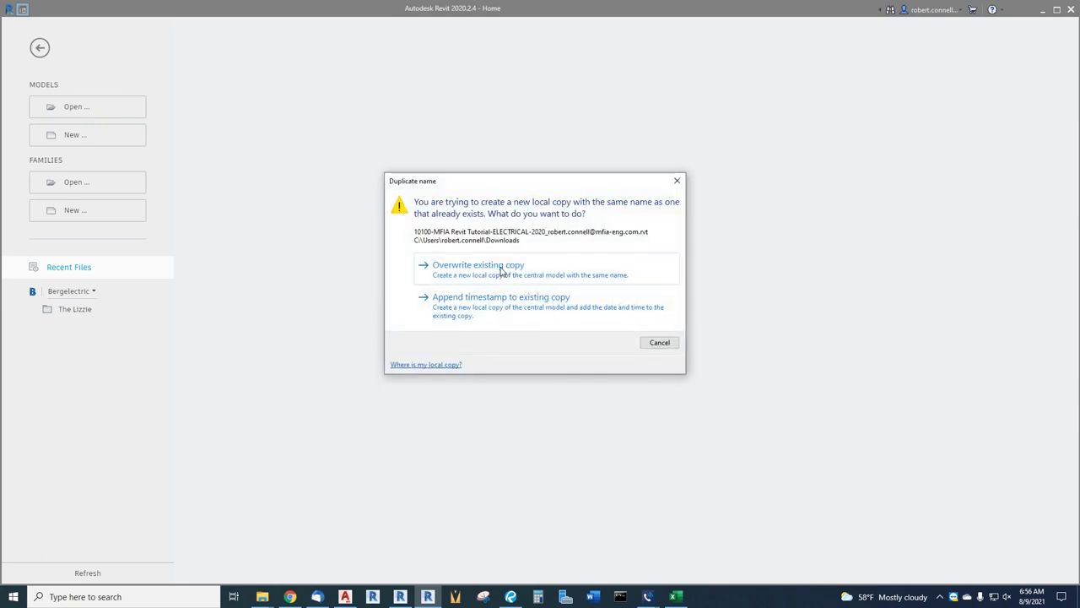
left_click(472, 270)
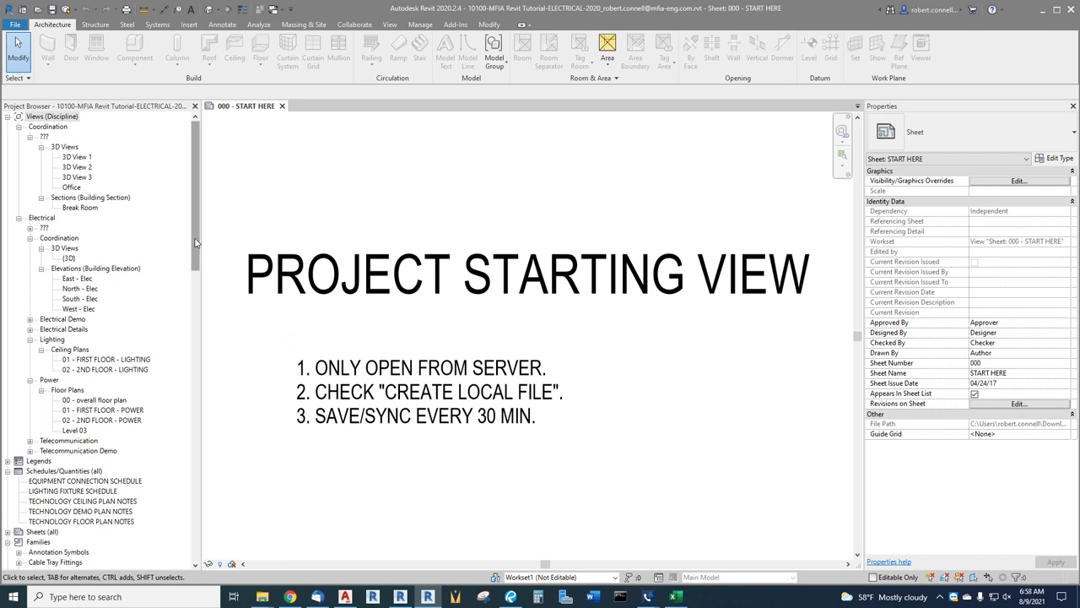
- Open the electrical lighting ceiling plan 01 - FIRST FLOOR - LIGHTING
left_click_drag(194, 244, 194, 292)
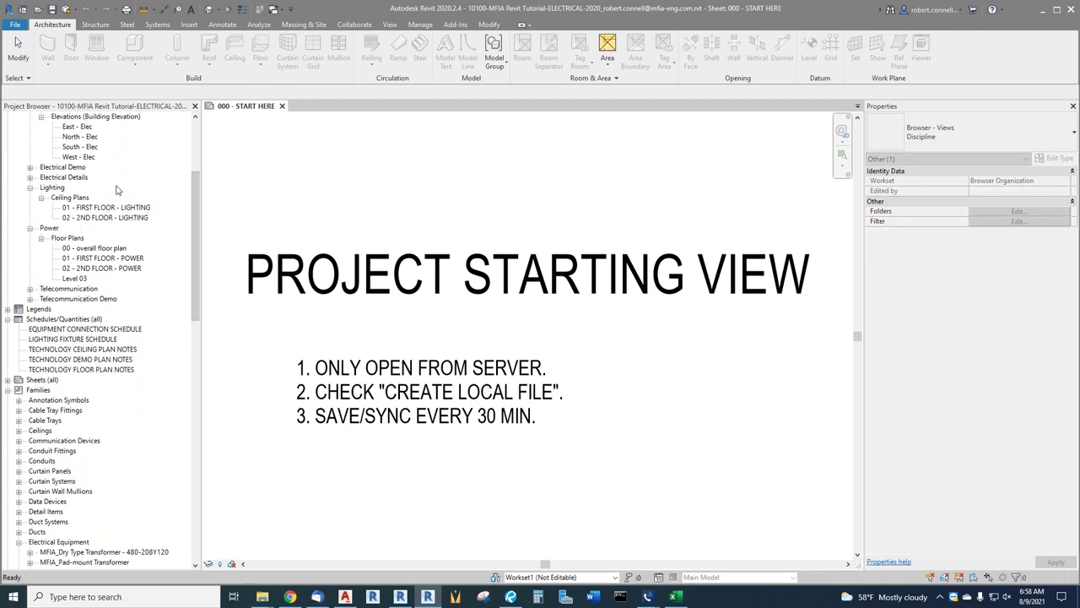
scroll(108, 207, "up", 2)
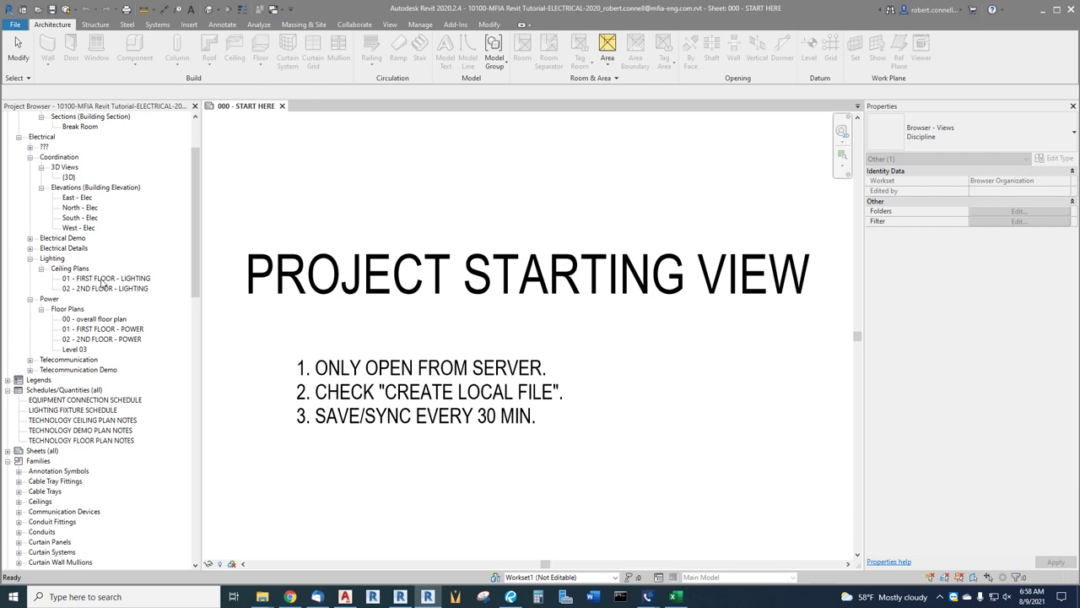
left_click(120, 280)
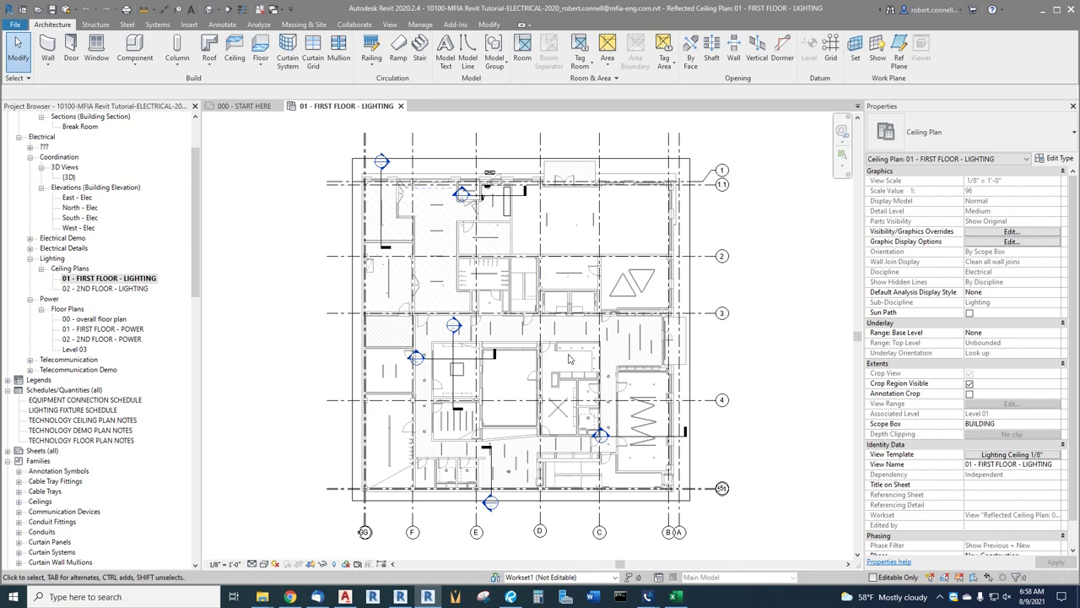
- Examine the architect's linked light fixtures in the rooms and corridor around grid lines 2 to 4 of the first-floor ceiling plan
scroll(570, 276, "up", 4)
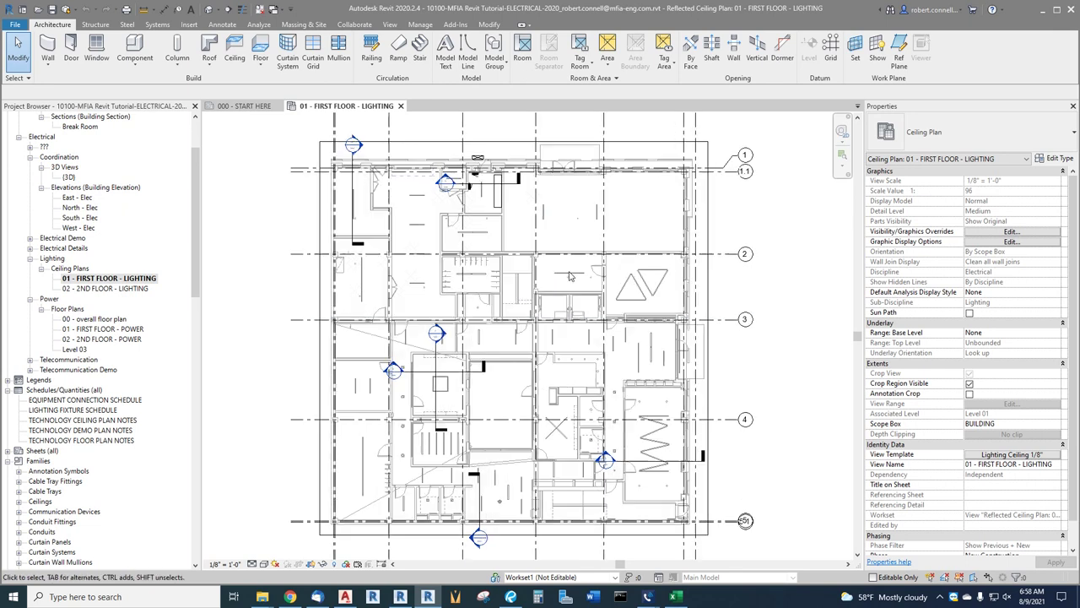
scroll(570, 276, "up", 3)
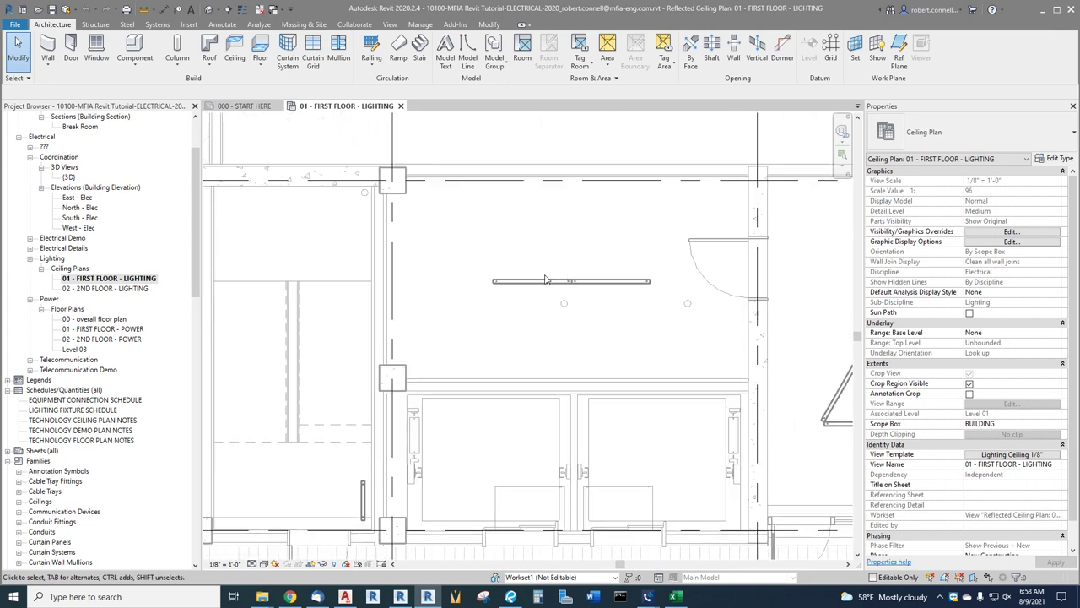
scroll(546, 279, "down", 2)
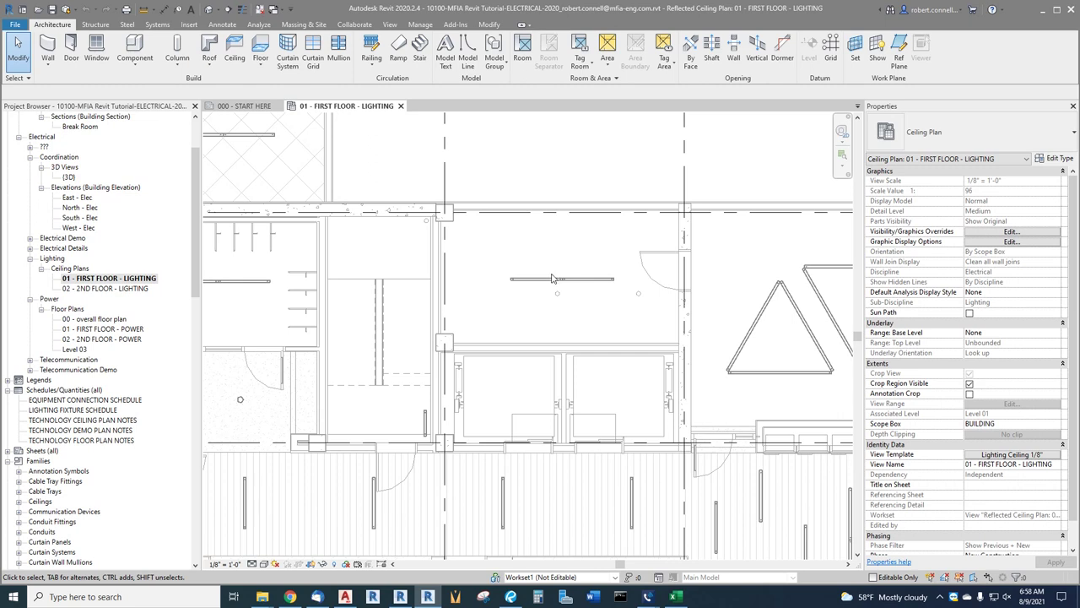
scroll(546, 280, "down", 2)
scroll(545, 275, "down", 1)
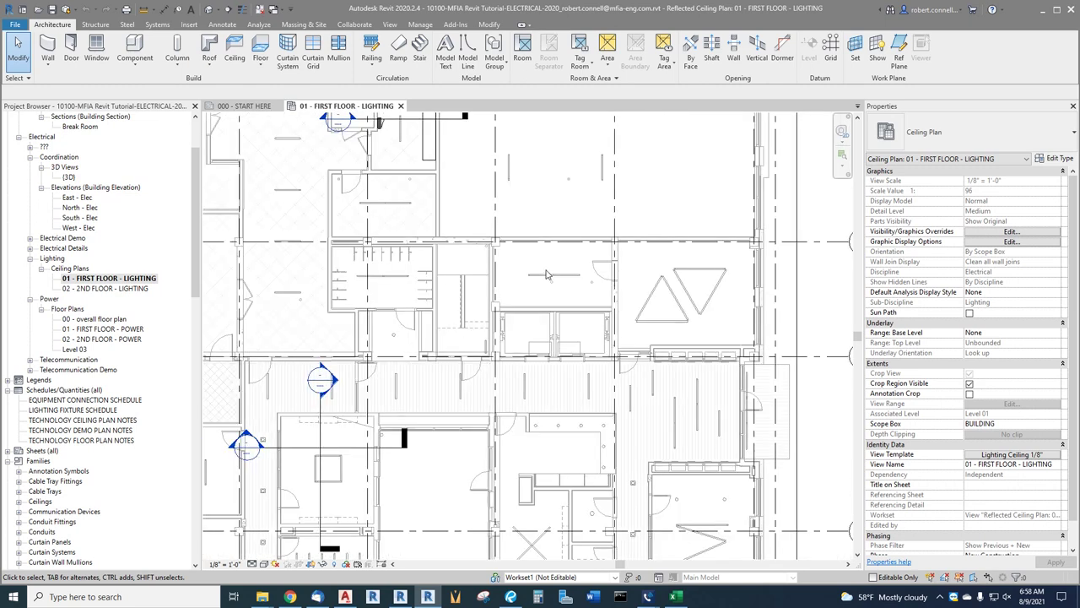
scroll(548, 274, "down", 1)
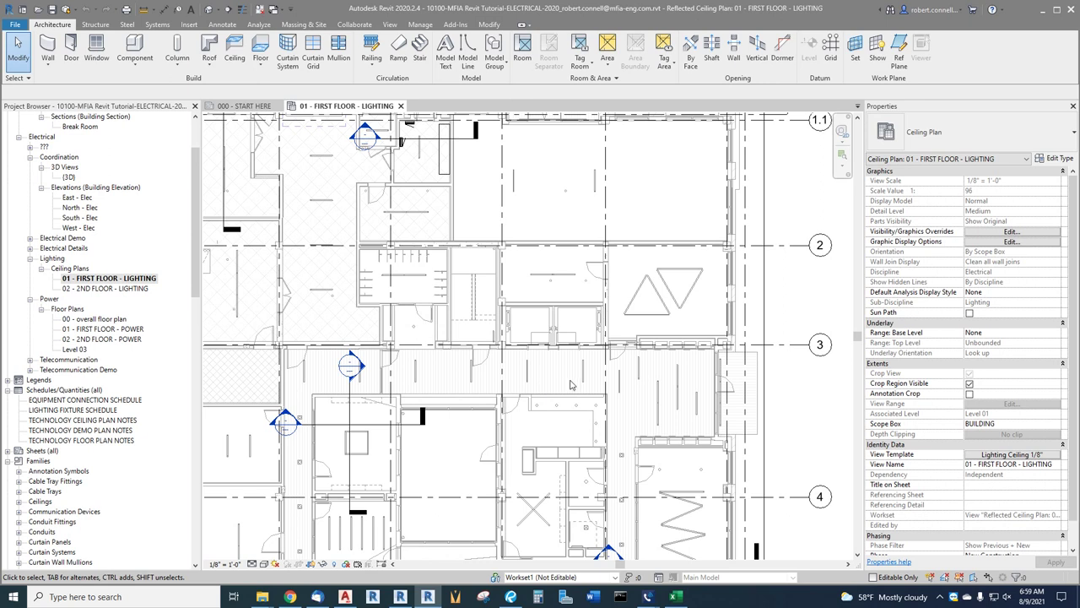
scroll(582, 373, "up", 5)
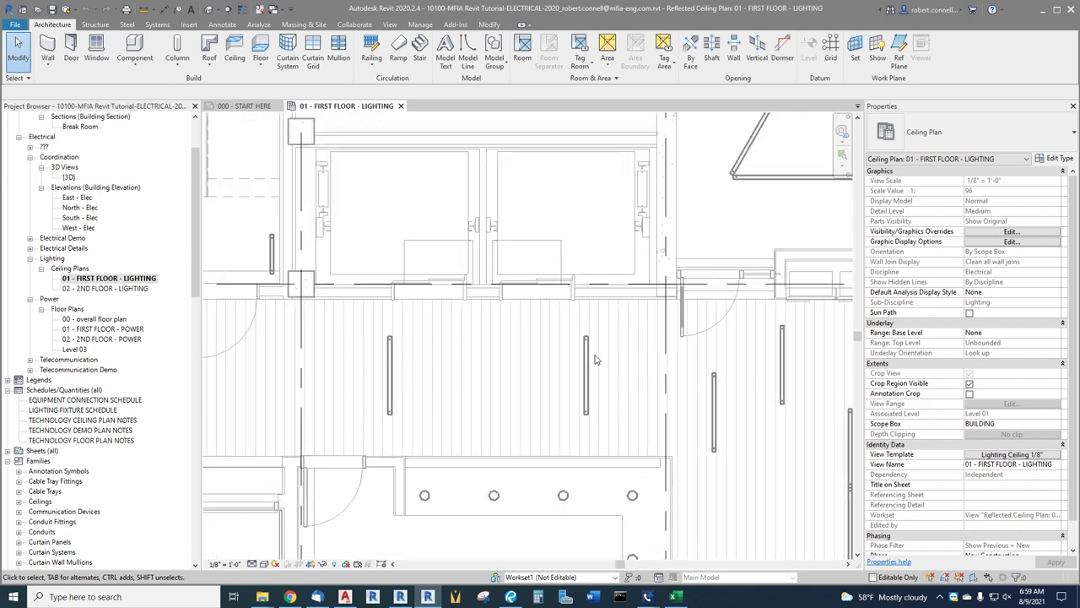
scroll(564, 371, "down", 6)
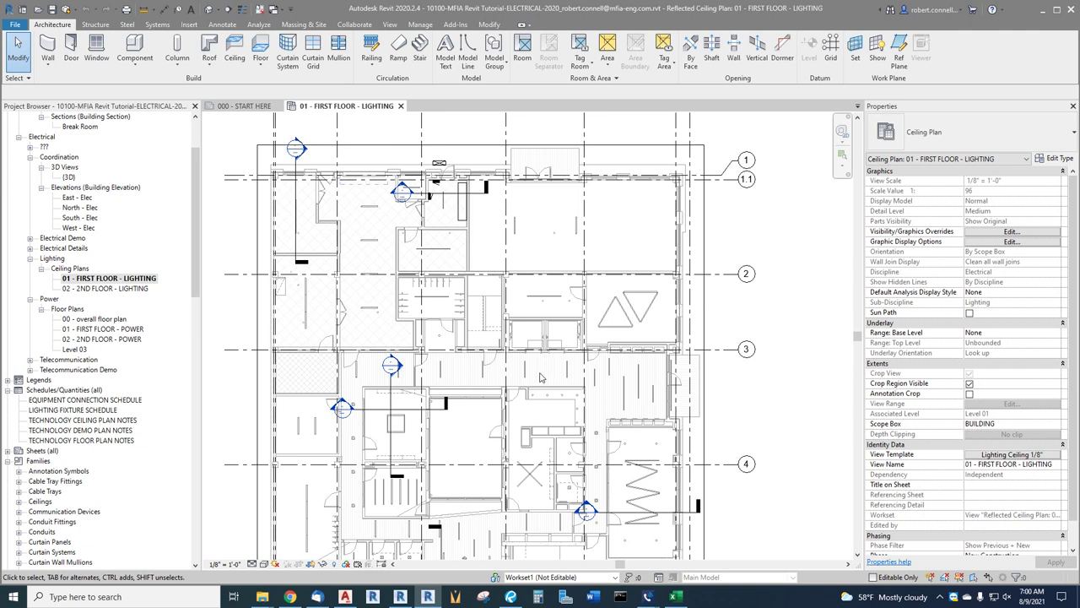
scroll(541, 377, "up", 5)
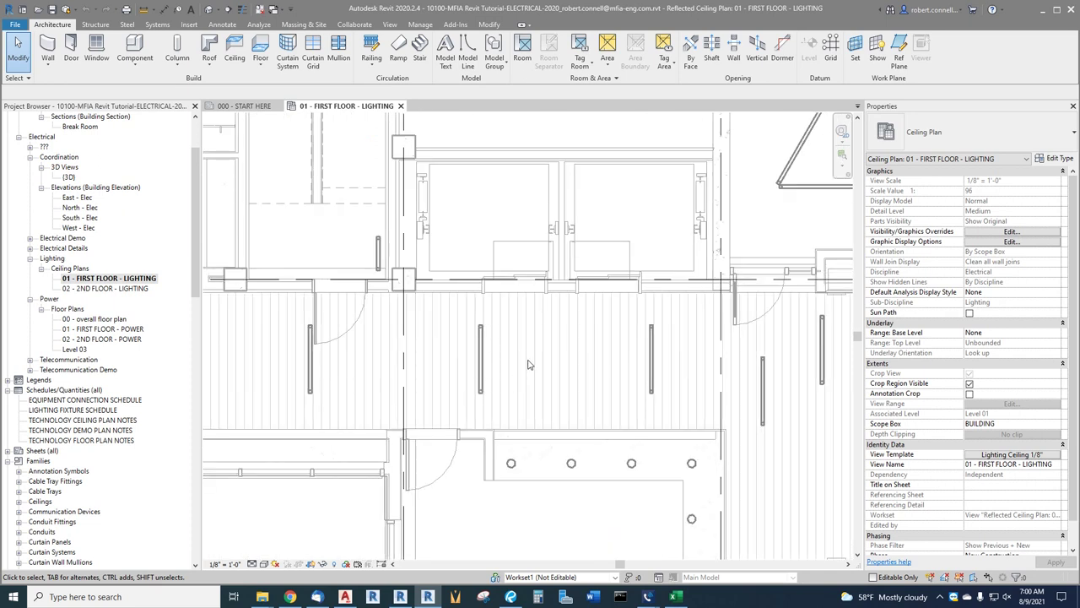
scroll(567, 331, "down", 3)
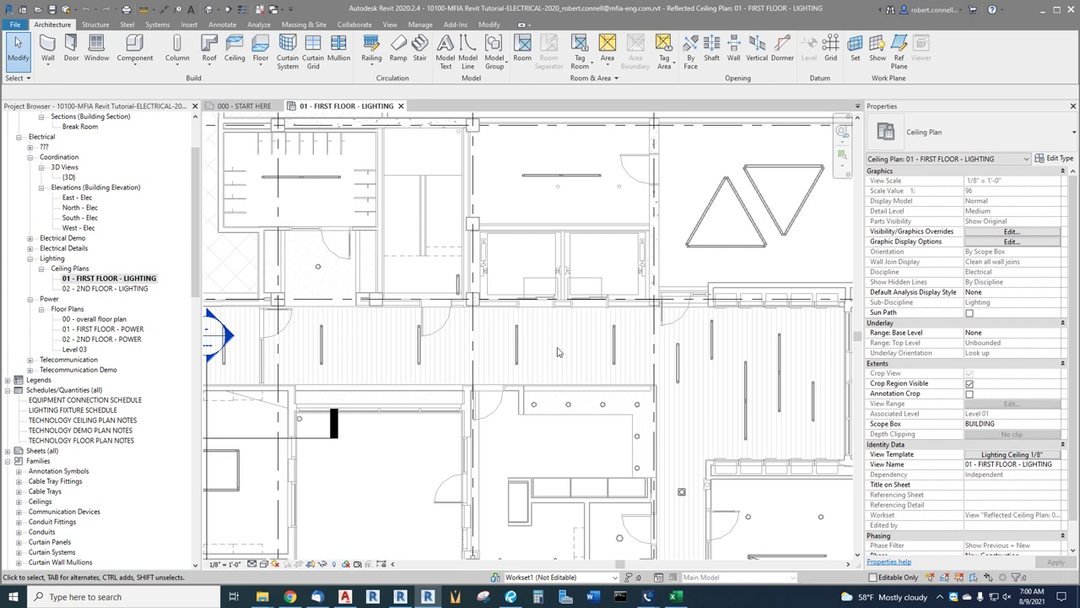
scroll(557, 352, "down", 2)
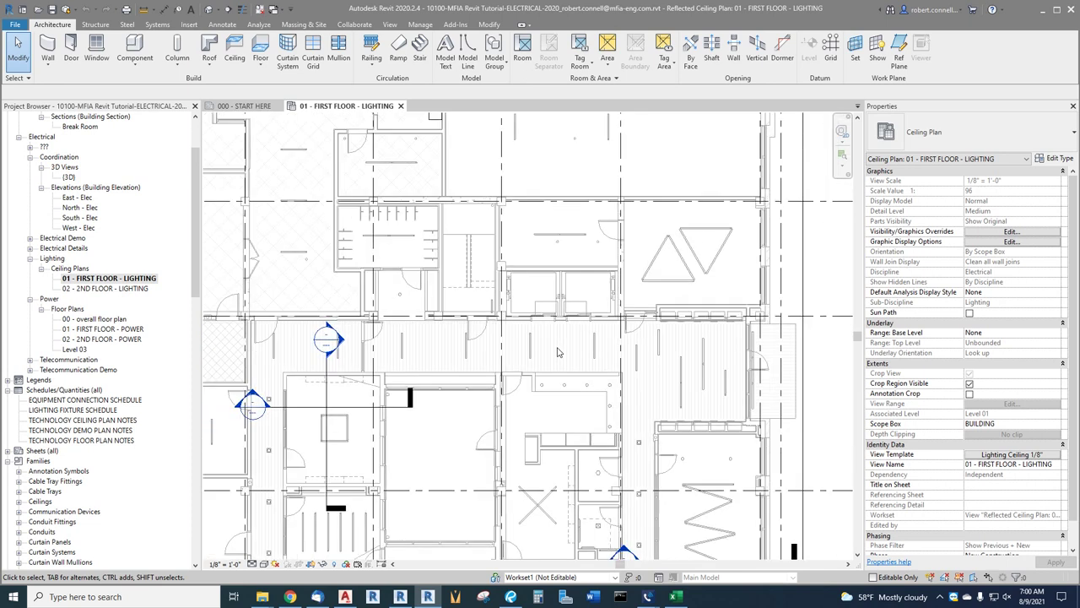
scroll(557, 352, "down", 2)
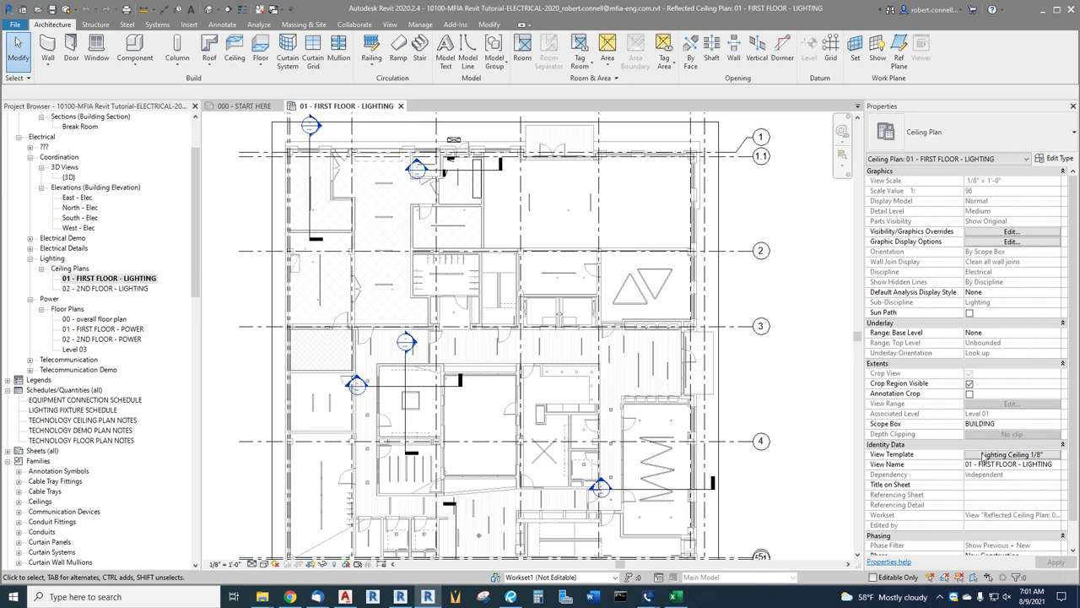
- In the Lighting Ceiling 1/8" view template, hide the Lighting Fixtures and Lighting Devices categories of the linked 10100-MFIA Revit Tutorial-ARCH-2020.rvt model
left_click(986, 458)
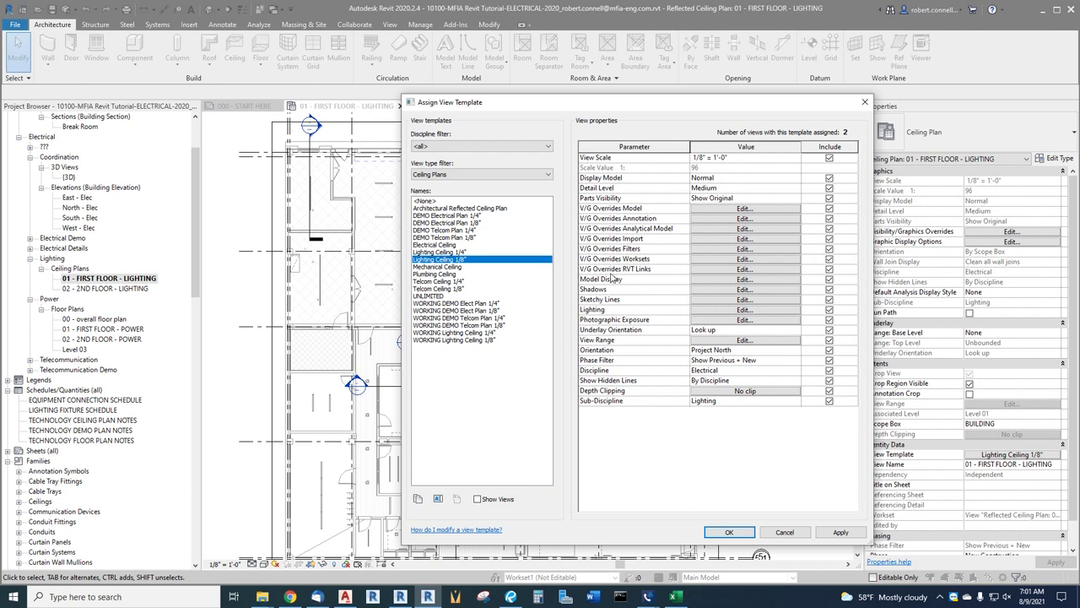
left_click(711, 271)
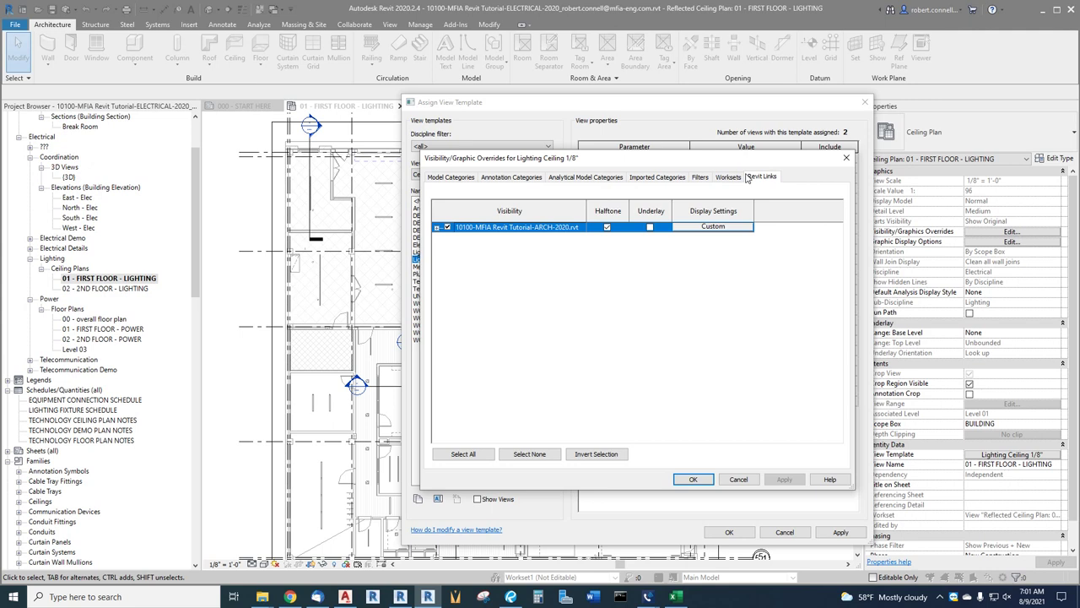
left_click(712, 227)
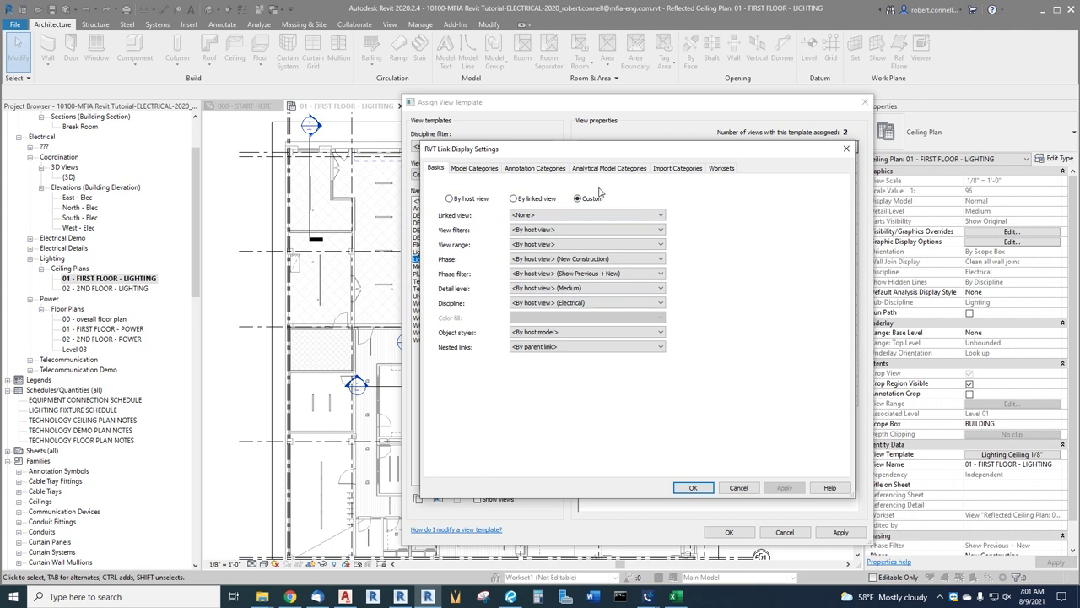
left_click(472, 169)
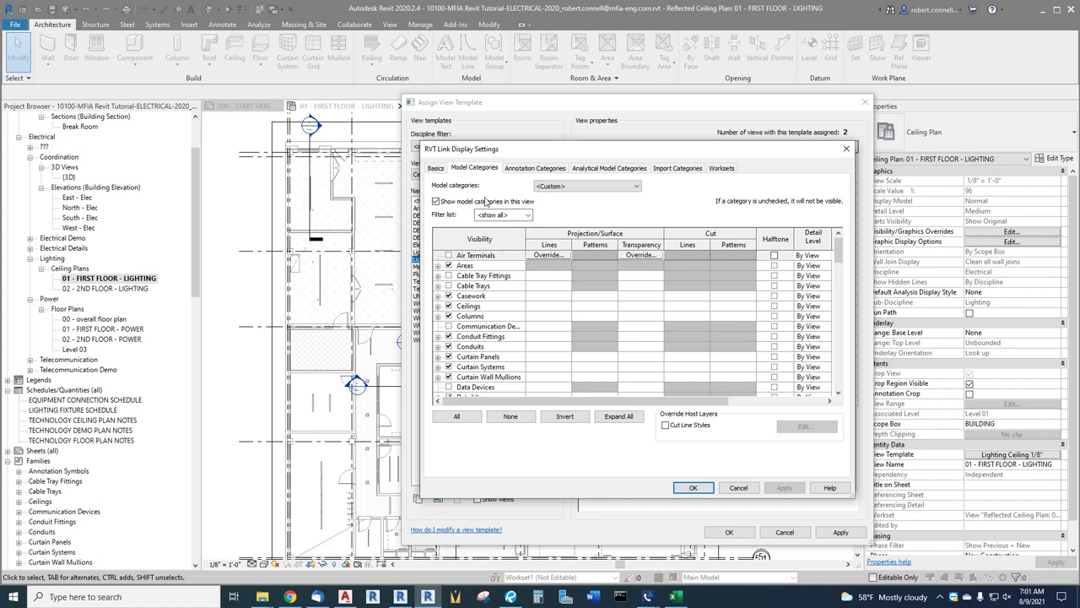
scroll(485, 300, "down", 8)
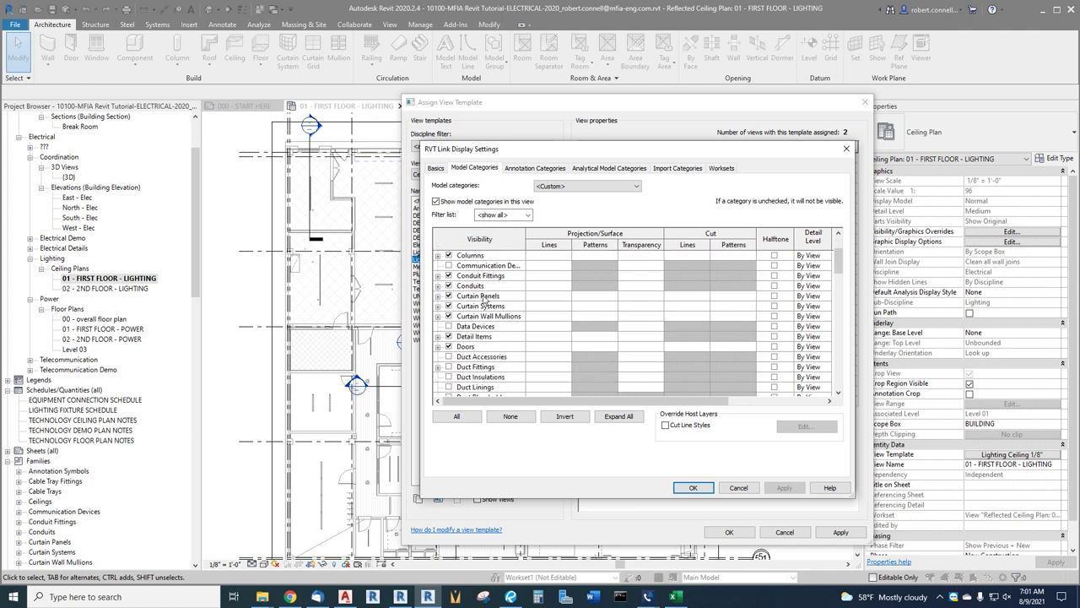
scroll(485, 299, "down", 3)
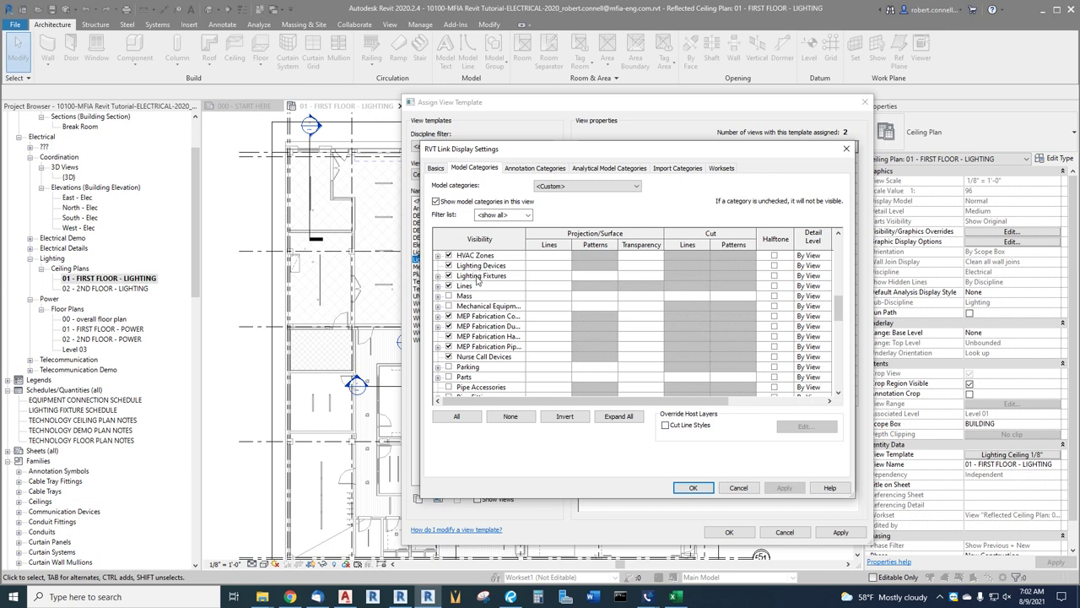
left_click(450, 276)
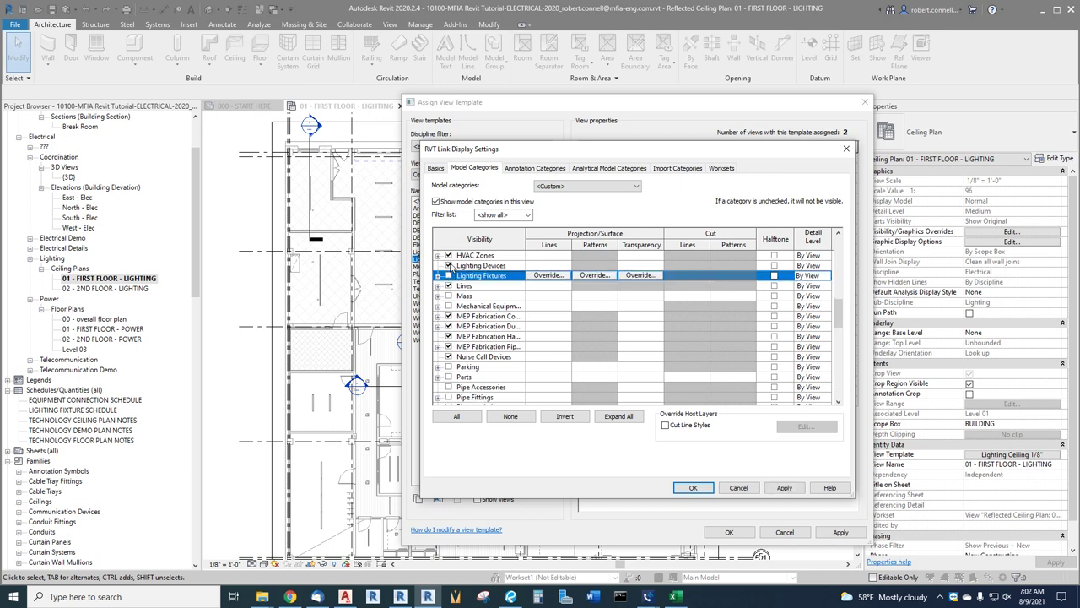
left_click(449, 265)
left_click(449, 265)
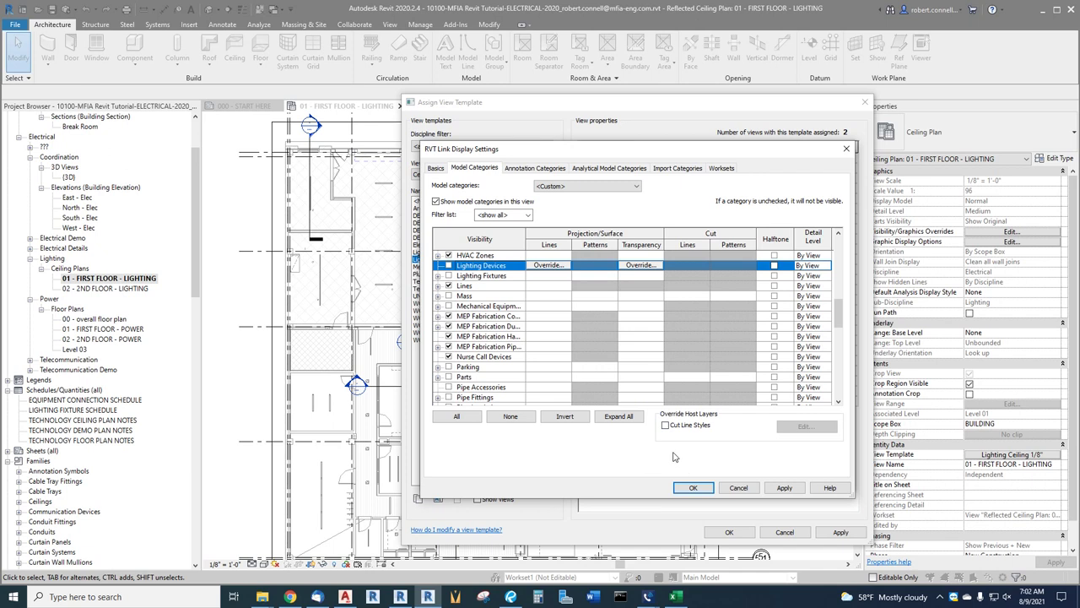
left_click(690, 488)
left_click(699, 484)
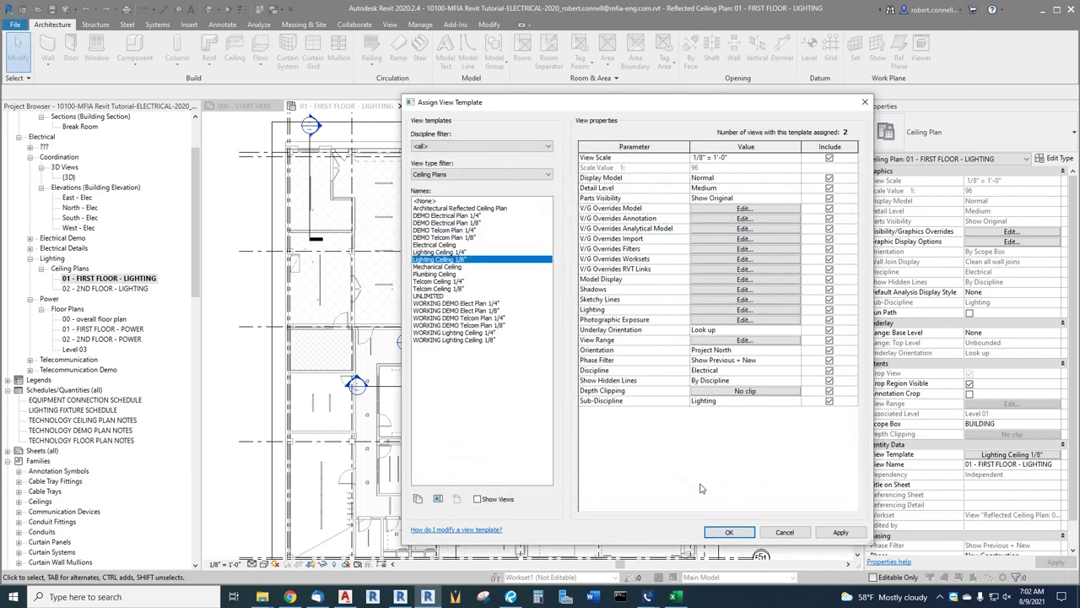
left_click(723, 533)
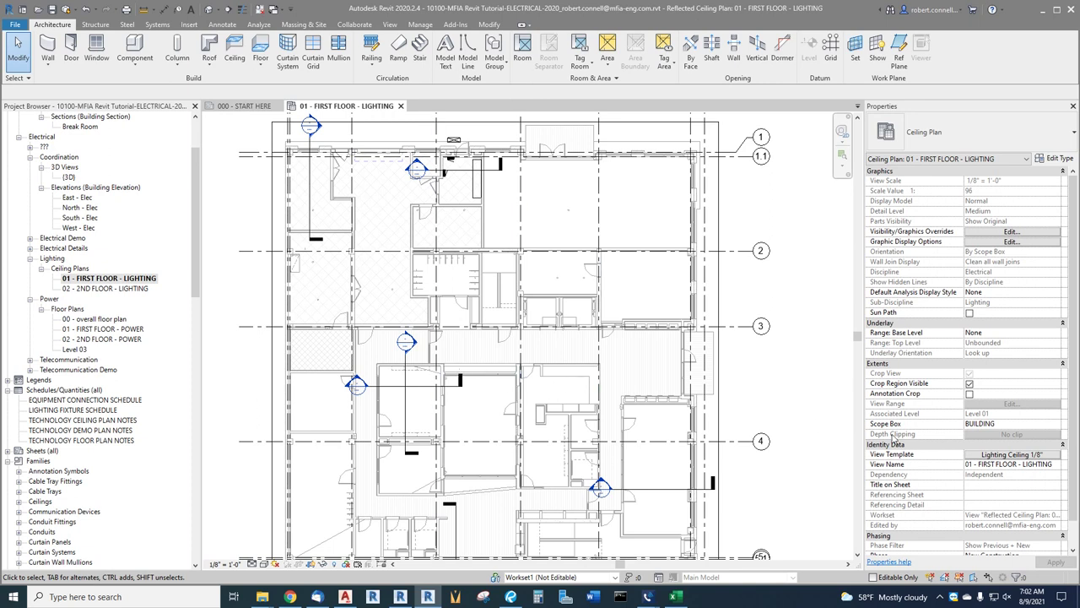
- Assign the WORKING Lighting Ceiling 1/8" view template to the first-floor lighting ceiling plan
left_click(975, 456)
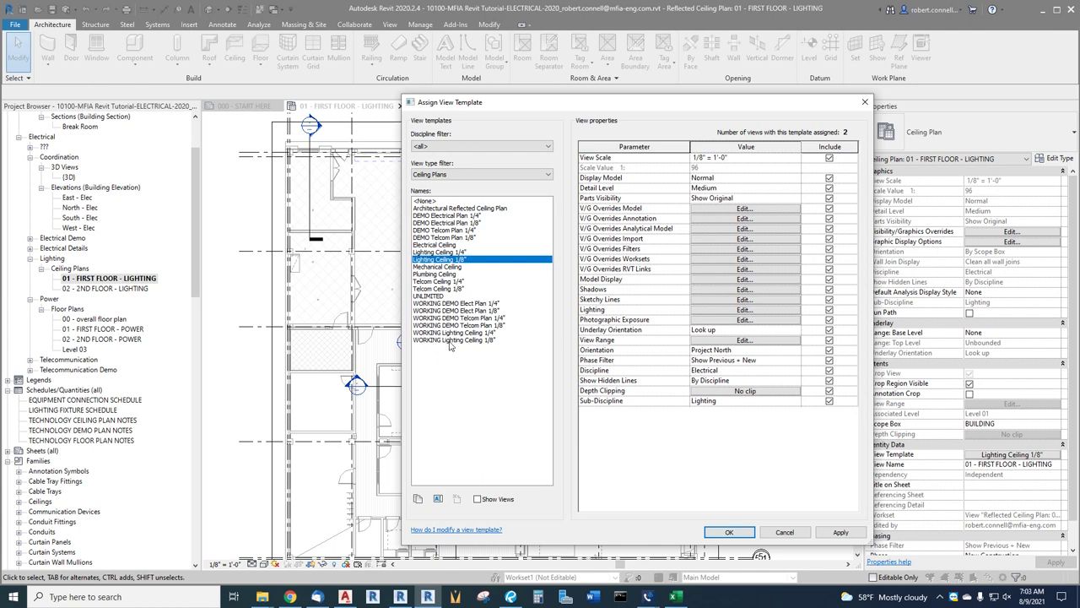
left_click(461, 341)
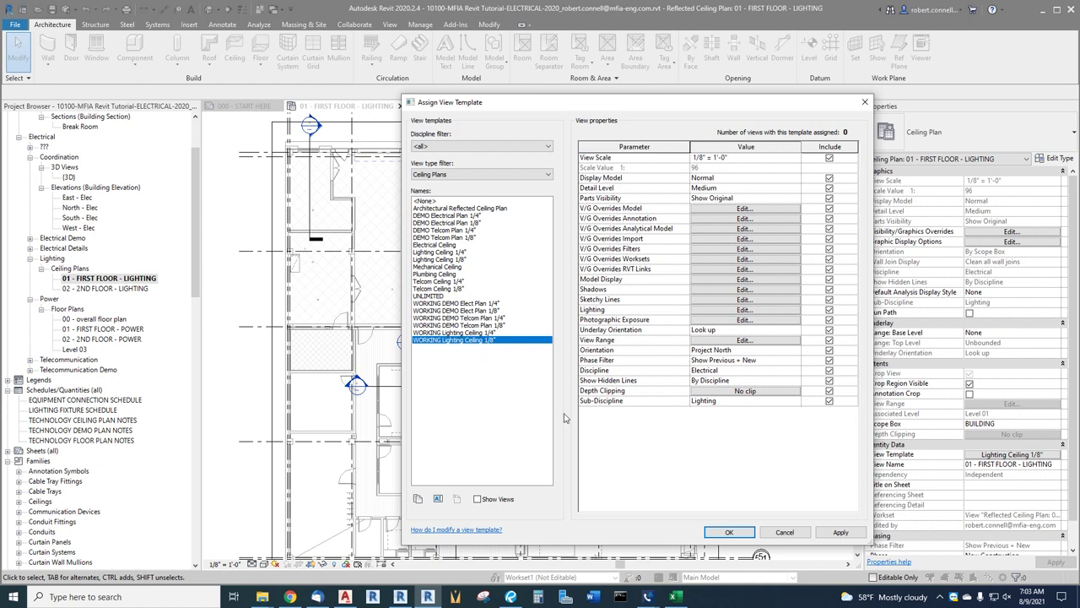
left_click(722, 532)
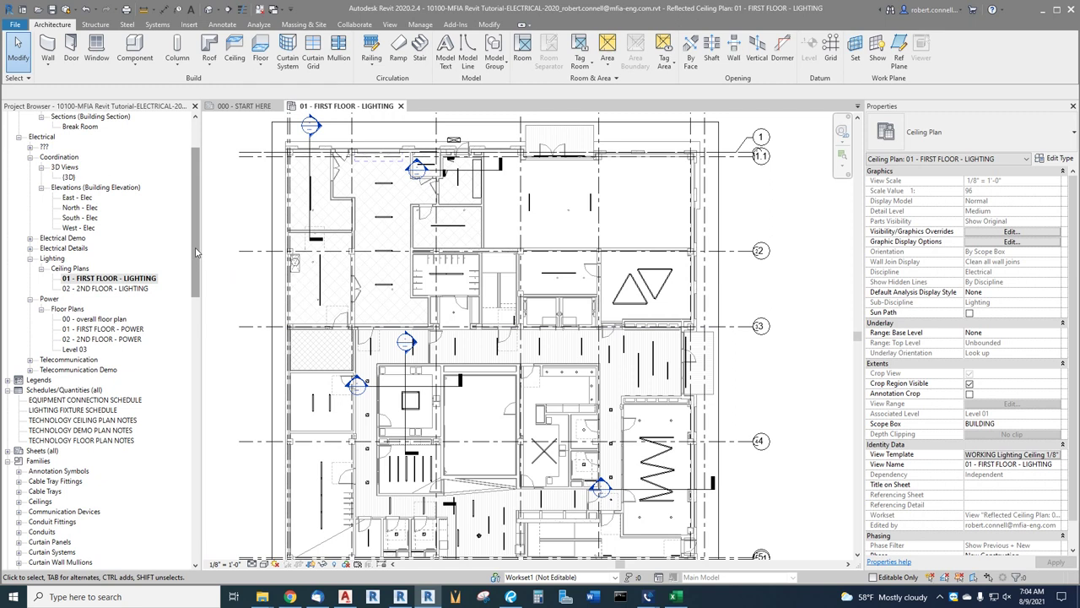
- Collapse the Electrical Equipment and Lighting Devices family categories in the Project Browser to reach the Lighting Fixtures families
left_click_drag(196, 252, 193, 346)
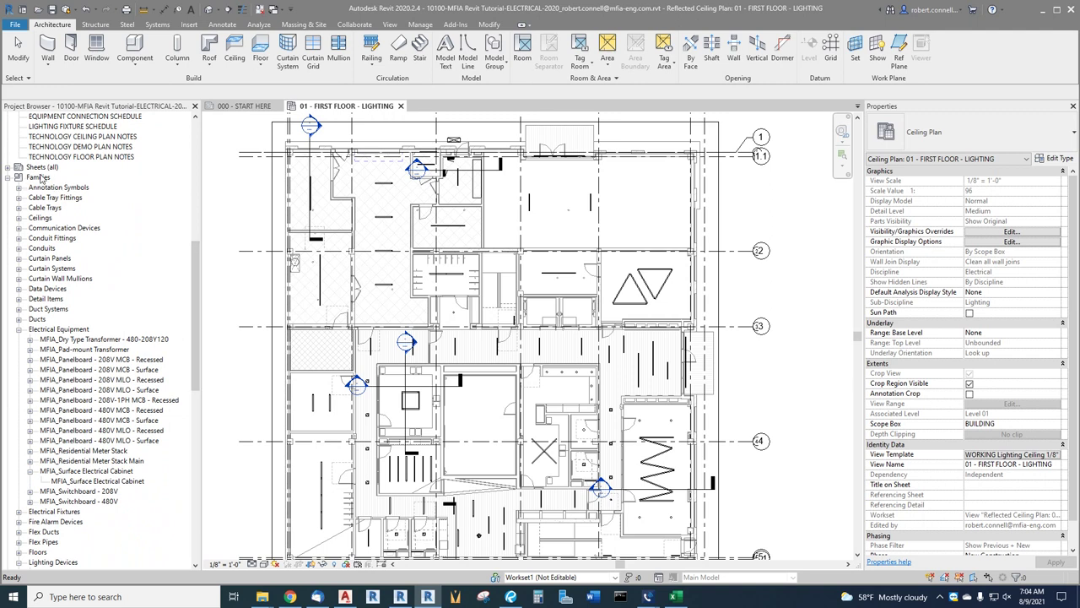
left_click(18, 330)
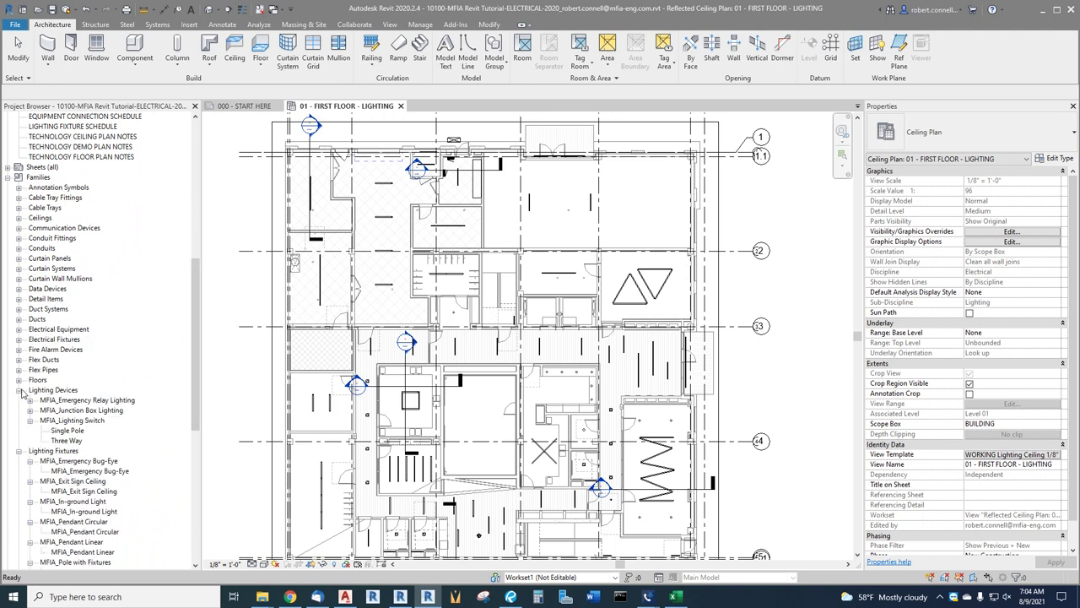
scroll(25, 389, "down", 2)
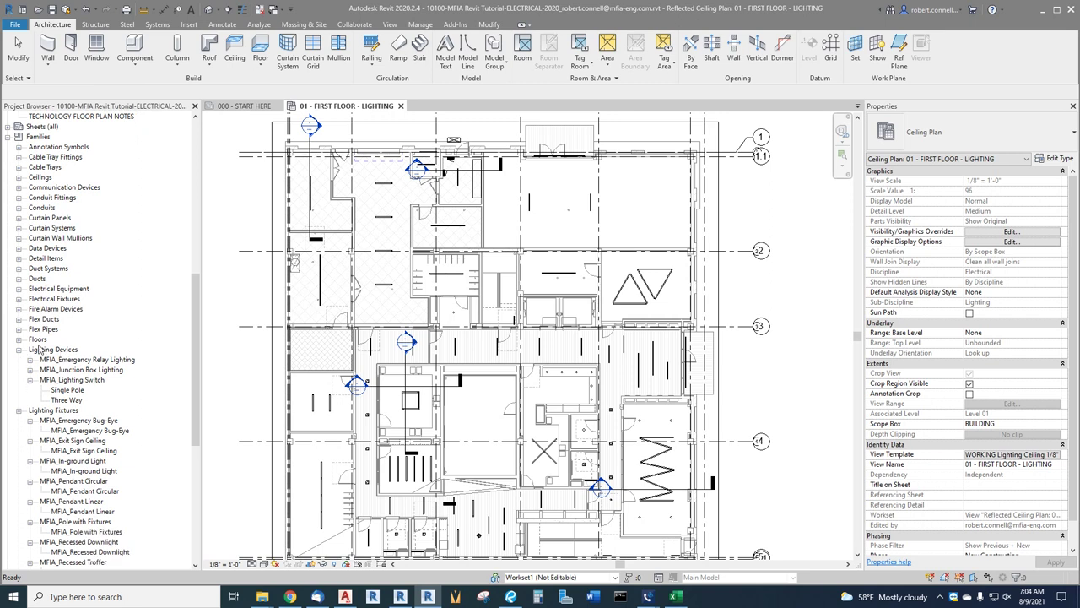
left_click(20, 350)
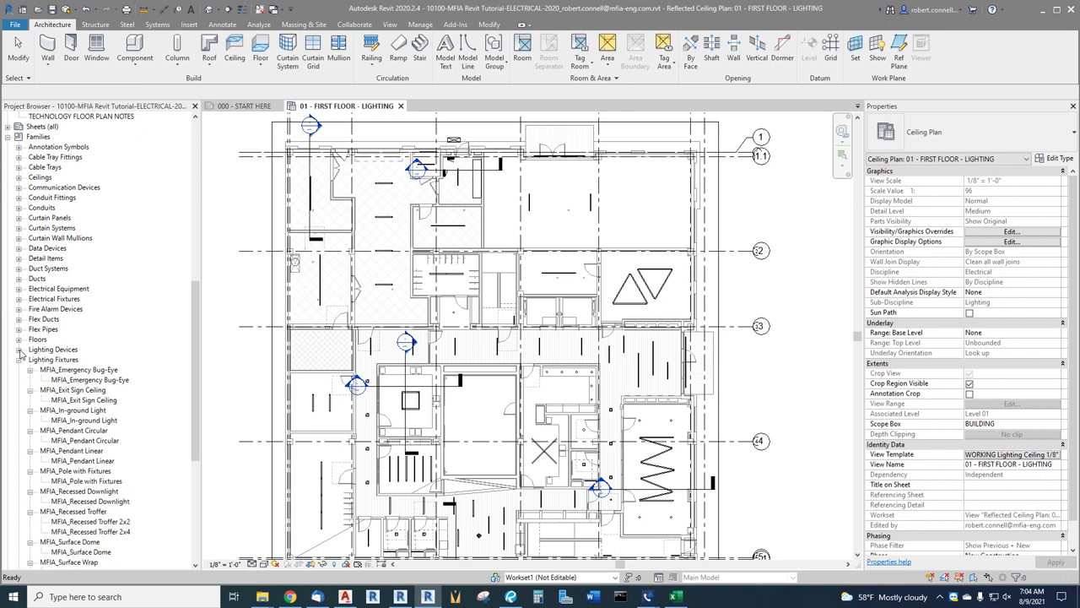
- Collapse all the MFIA families under Lighting Fixtures in the Project Browser, from Emergency Bug-Eye through Wall Mount Linear
scroll(131, 319, "down", 1)
scroll(131, 319, "down", 2)
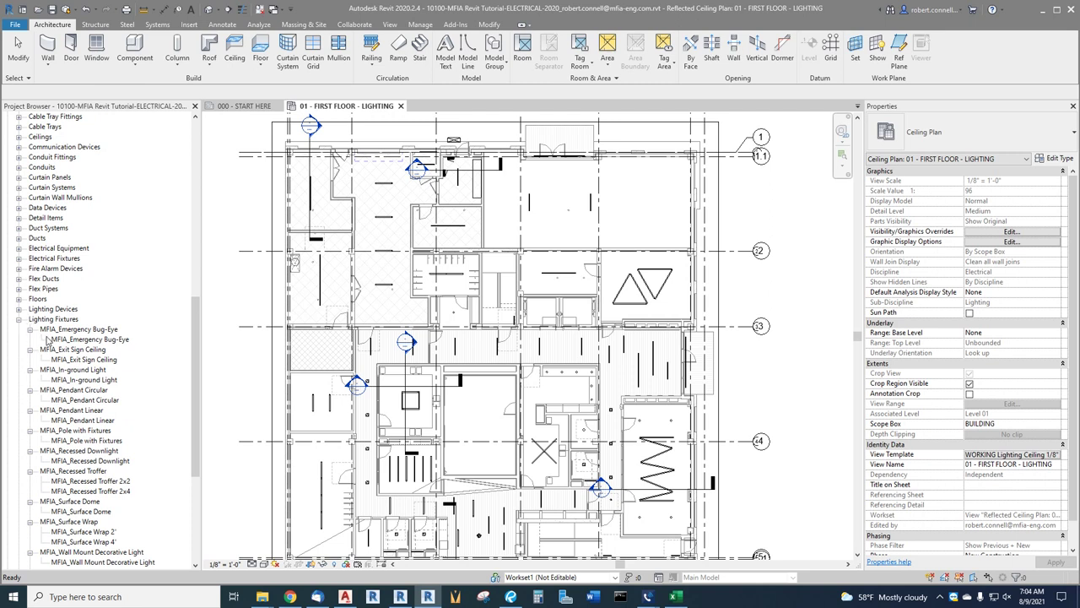
scroll(52, 436, "down", 2)
scroll(53, 435, "down", 2)
left_click(30, 238)
left_click(29, 248)
left_click(29, 258)
left_click(30, 268)
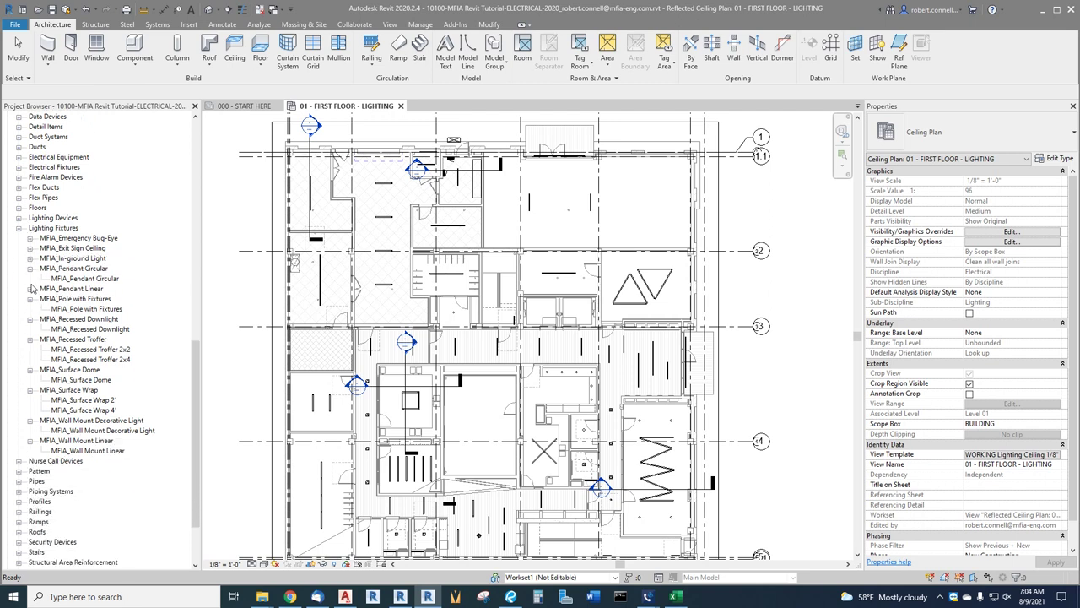
left_click(30, 278)
left_click(29, 289)
left_click(30, 299)
left_click(29, 309)
left_click(30, 320)
left_click(30, 329)
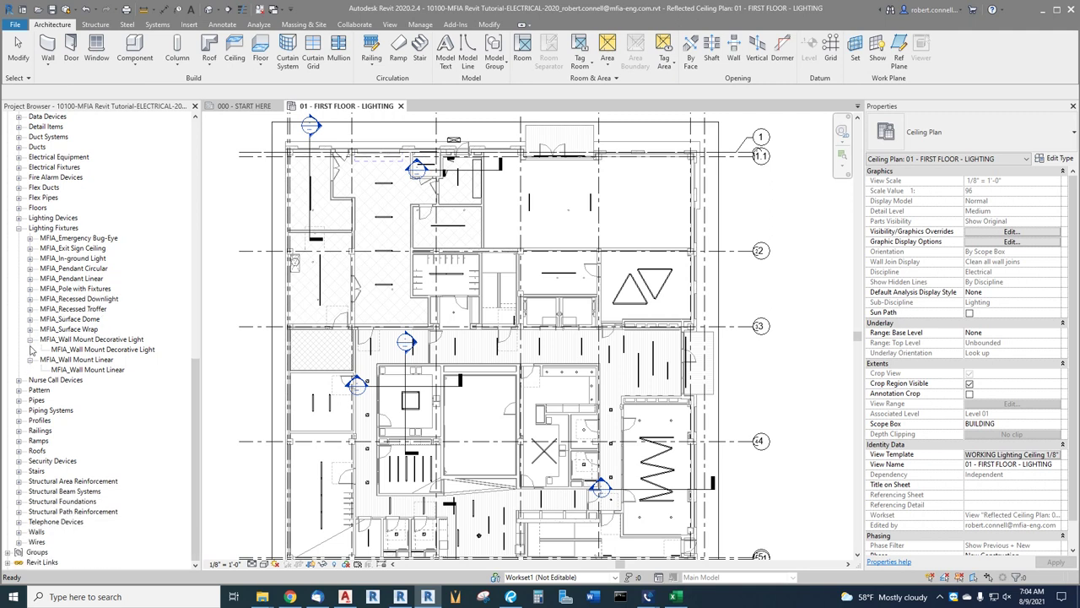
left_click(31, 339)
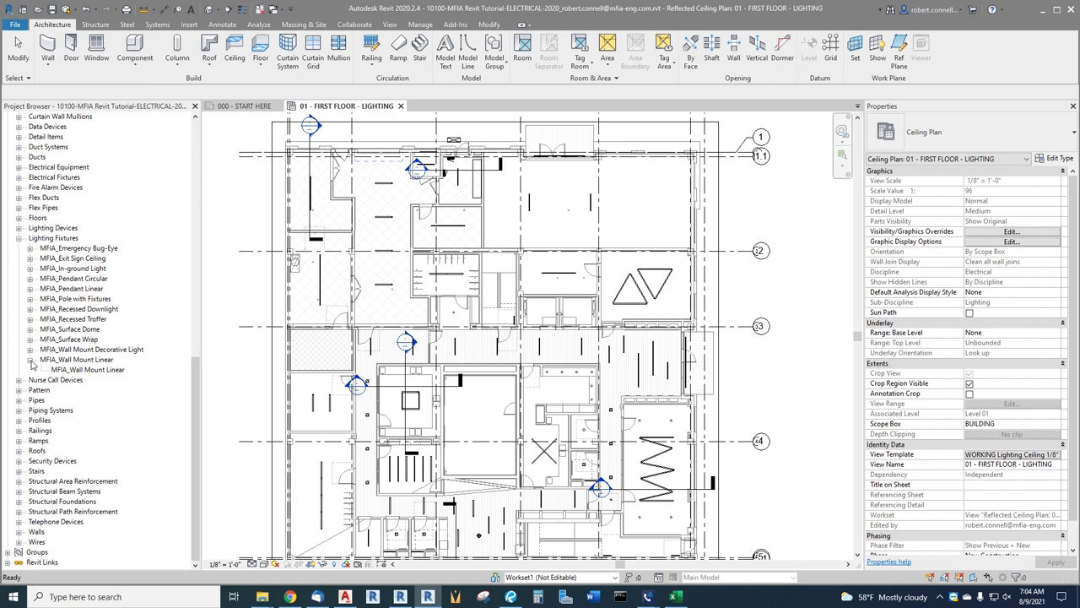
left_click(30, 361)
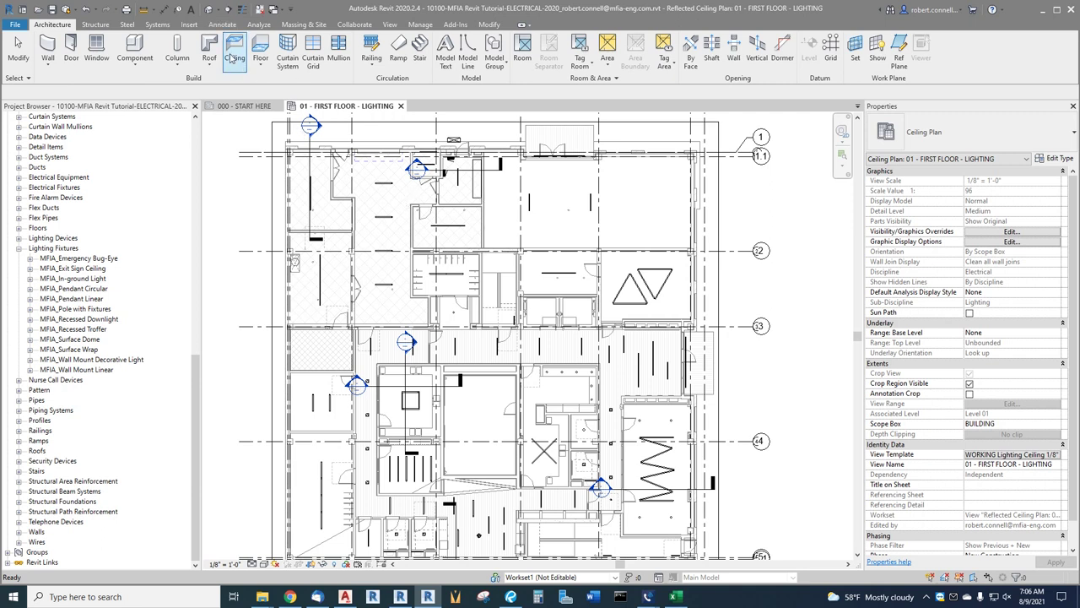
- Place a room tag in Retail Space 104 on the ceiling plan, keeping the assigned view template as it is
left_click(222, 25)
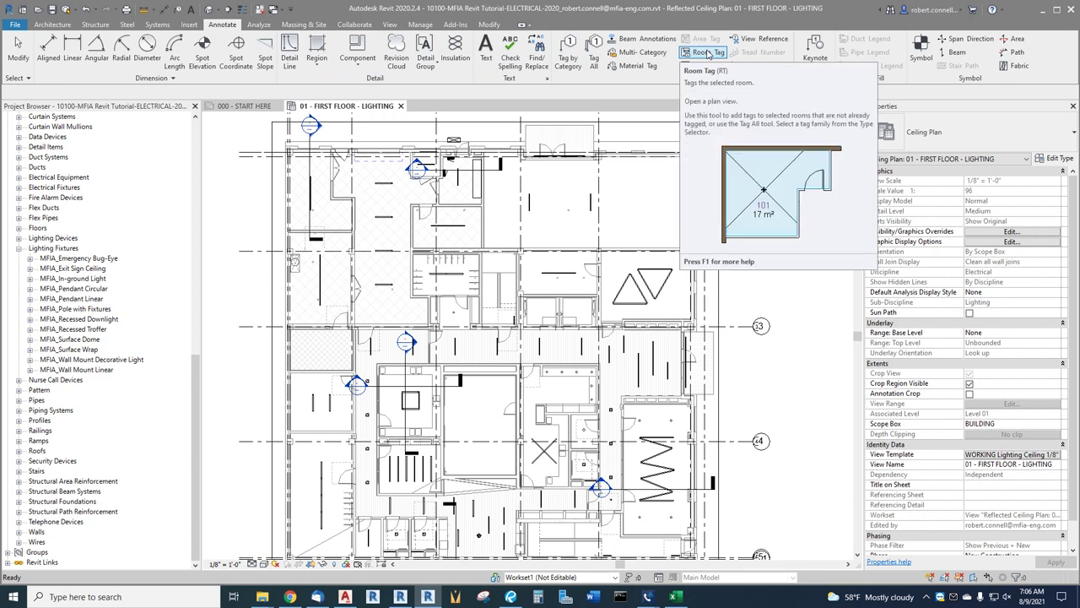
left_click(707, 54)
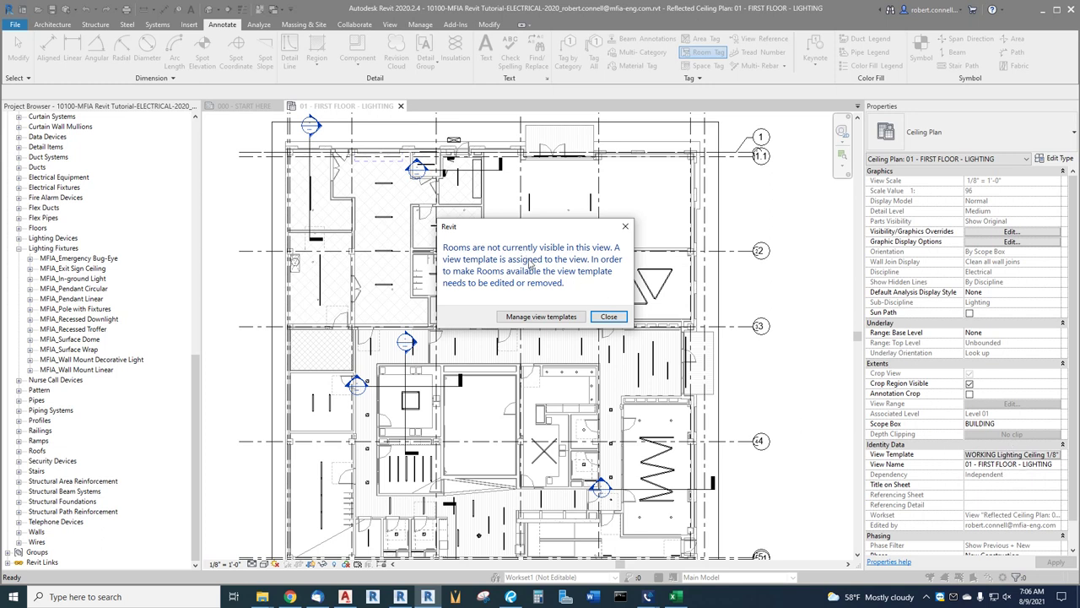
left_click(608, 317)
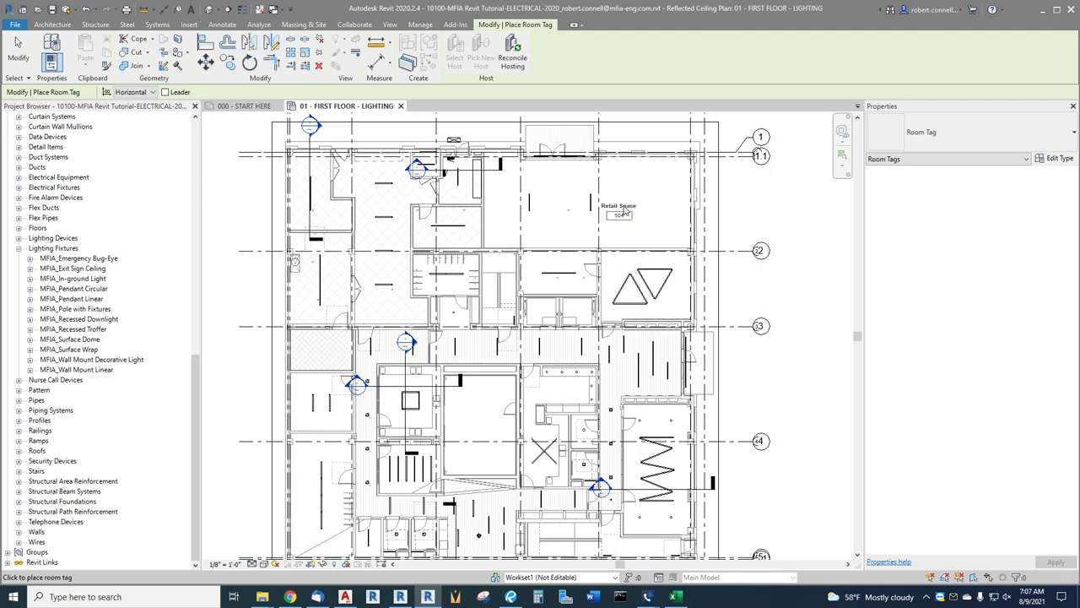
scroll(625, 210, "up", 5)
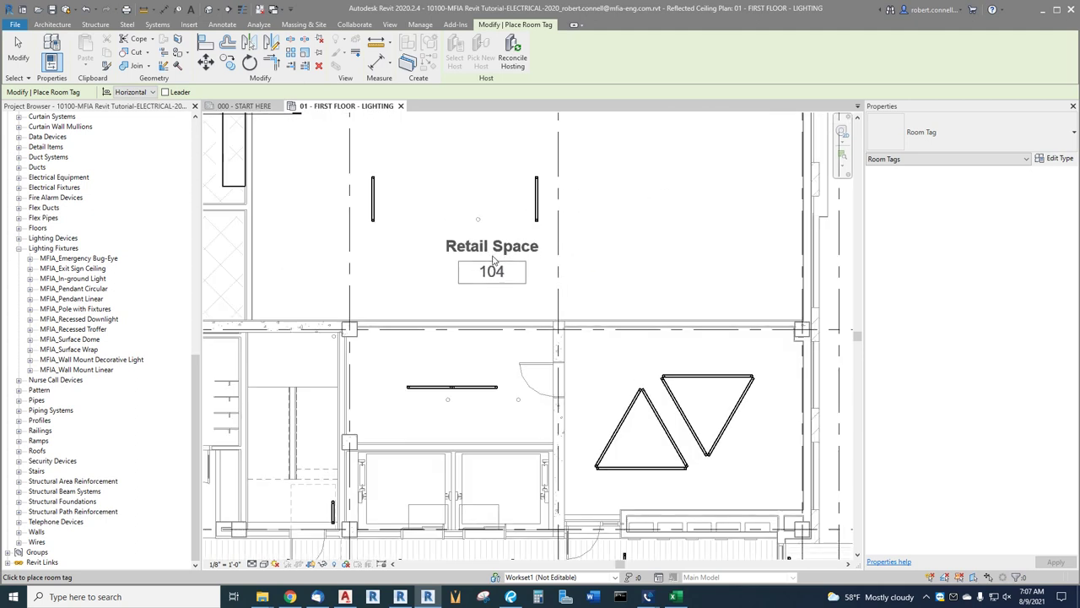
left_click(494, 260)
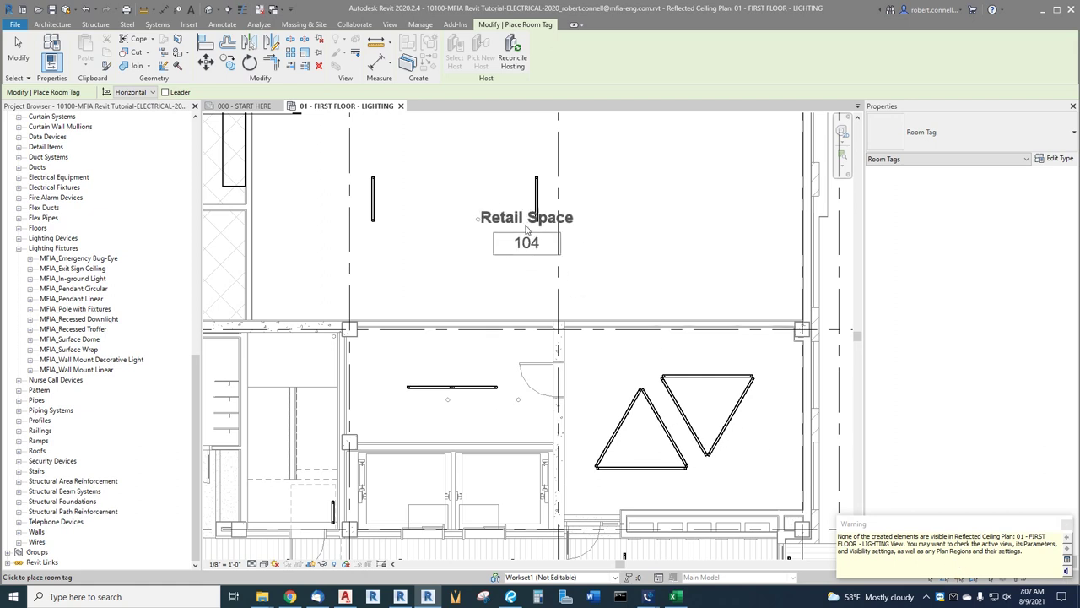
left_click(485, 266)
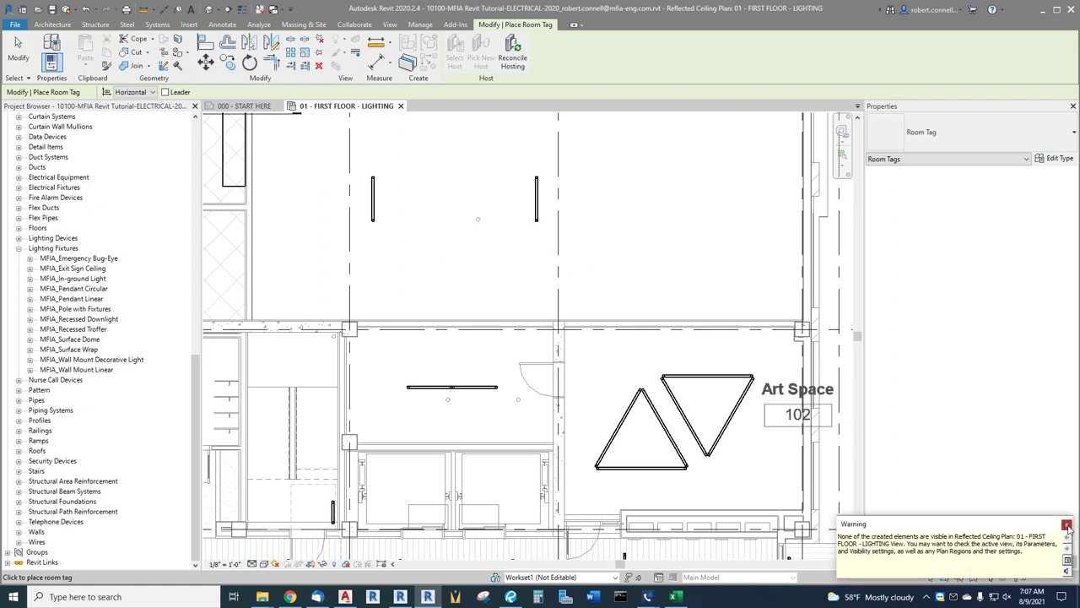
scroll(578, 283, "down", 7)
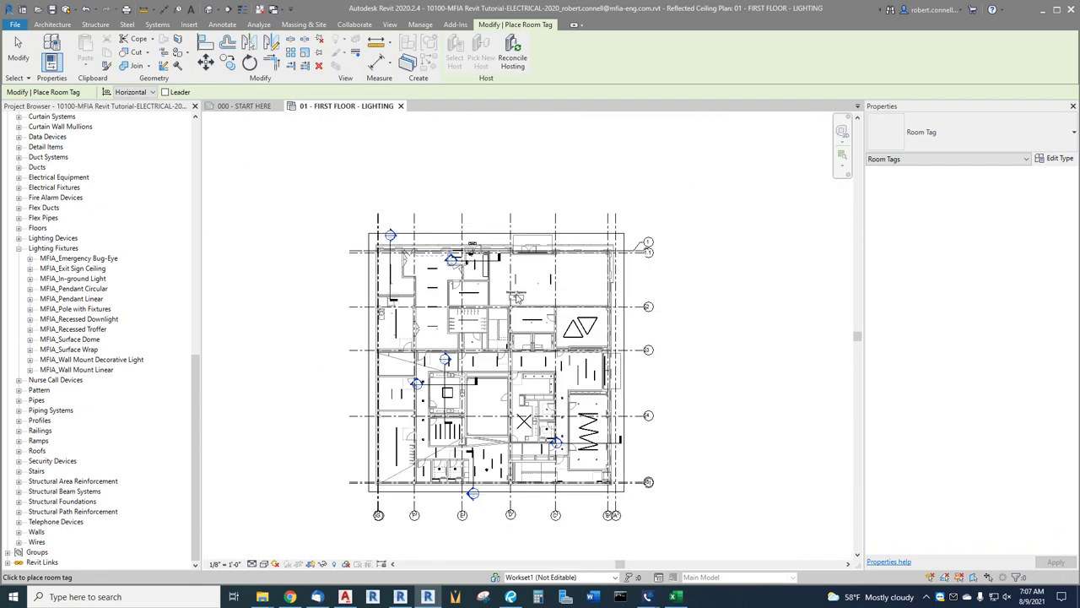
key("Escape")
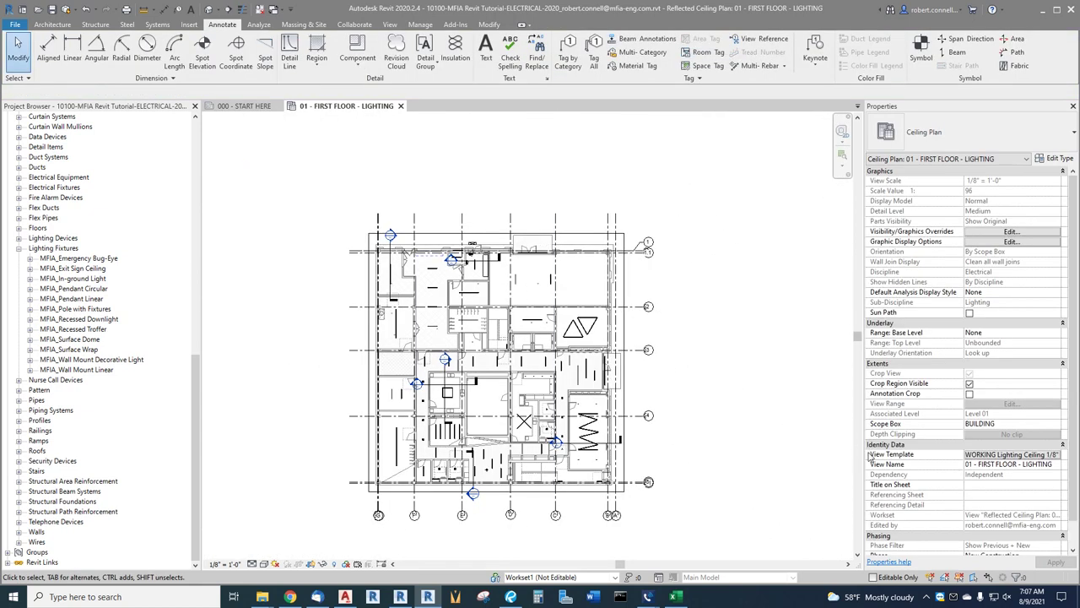
- Assign the Lighting Ceiling 1/8" view template to the first-floor lighting ceiling plan and check the Retail Space room tag
left_click(998, 458)
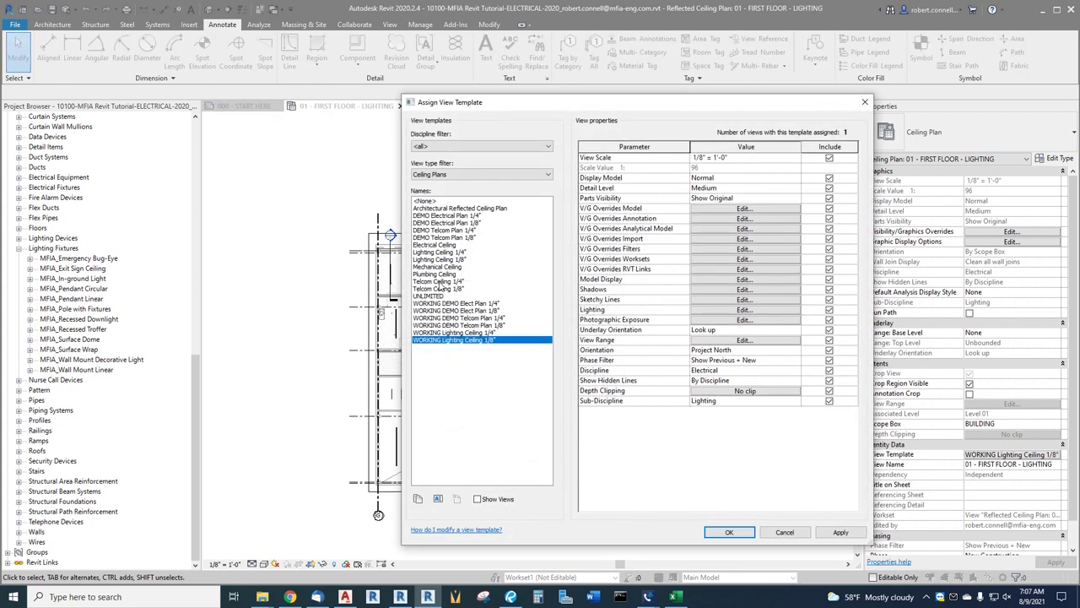
left_click(438, 259)
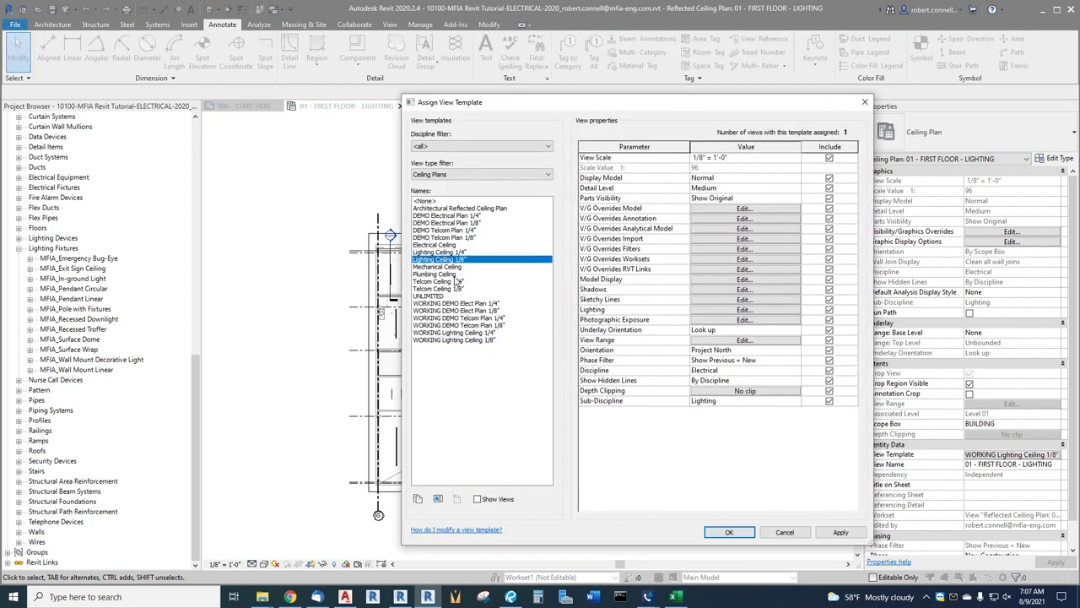
left_click(730, 533)
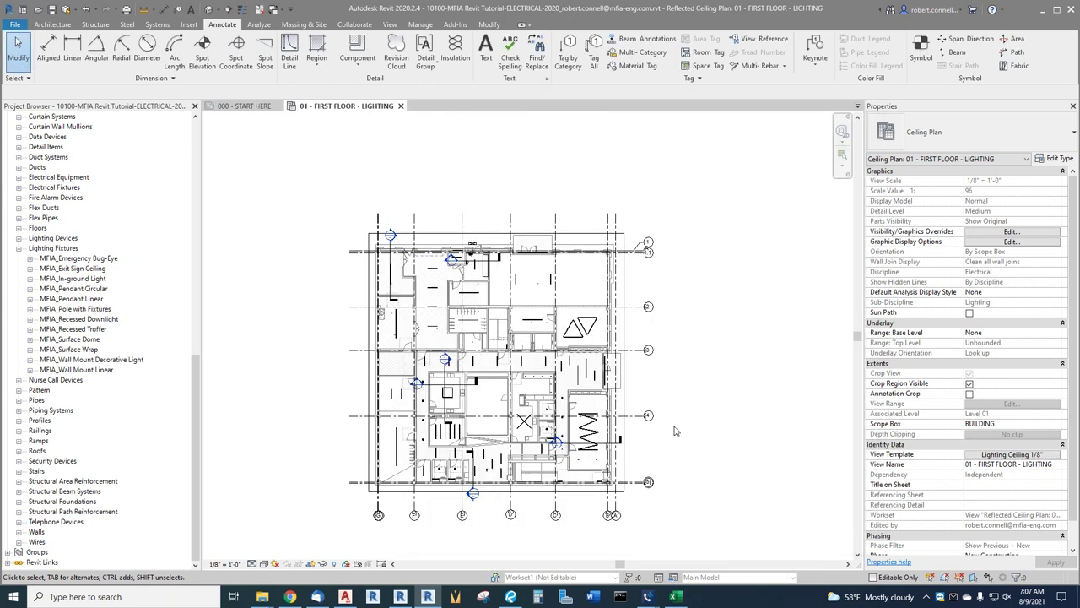
scroll(540, 337, "up", 3)
scroll(597, 290, "up", 4)
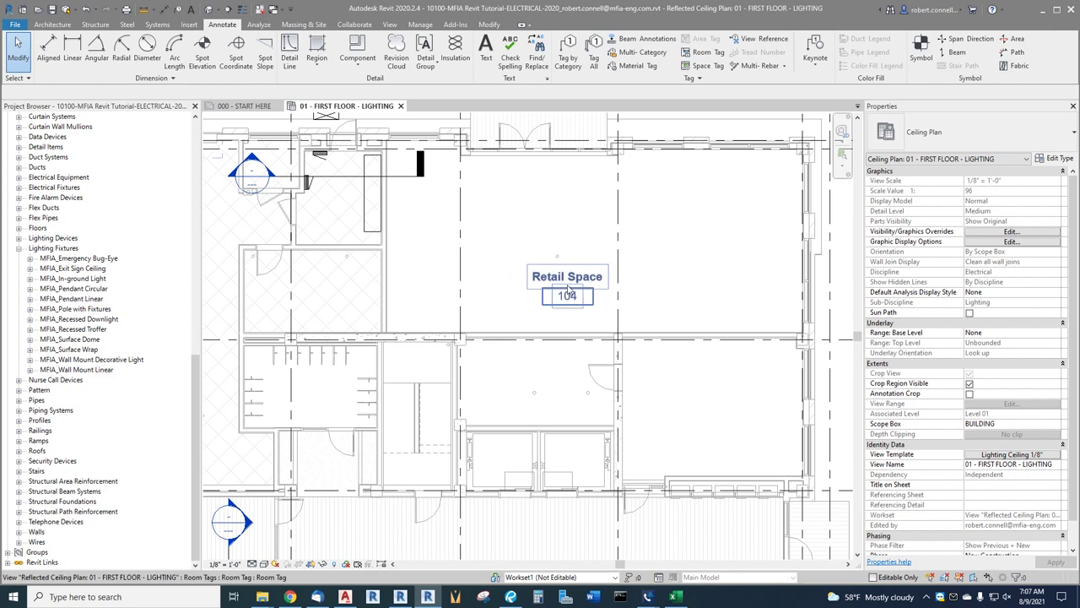
scroll(581, 246, "down", 2)
scroll(593, 257, "up", 1)
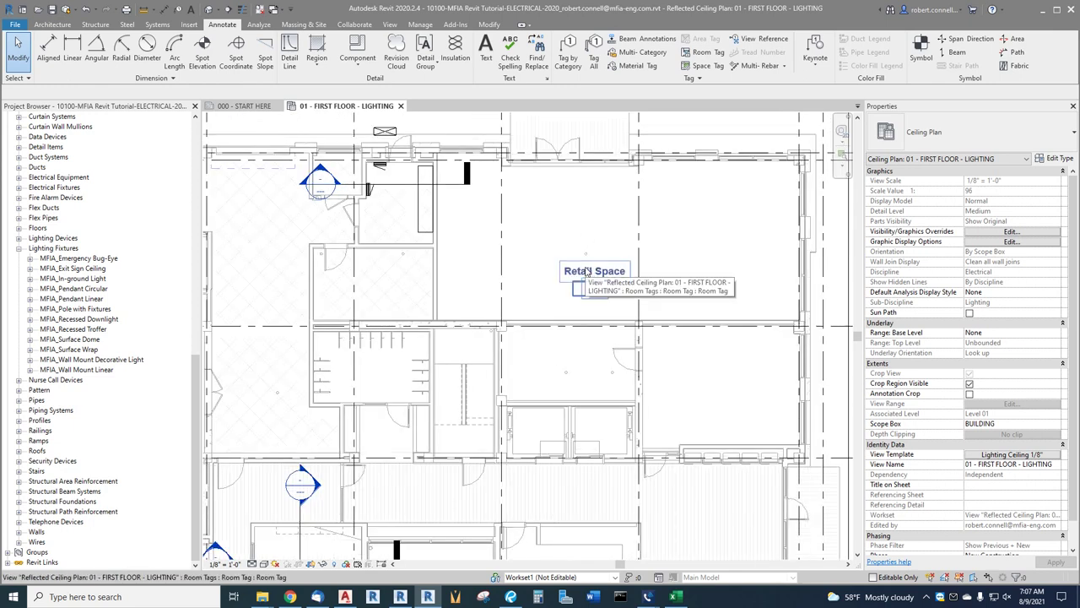
- Place room tags in Fire Pump 131, Electrical 133, PPOE, Loading 105, Generator 109 and Trash 110
left_click(704, 52)
left_click(377, 284)
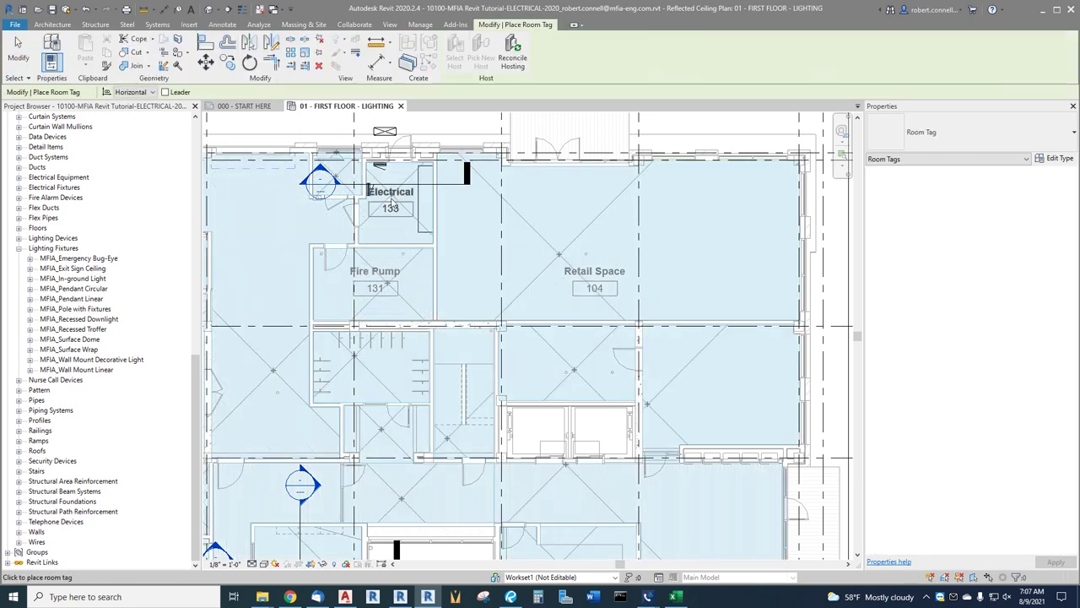
left_click(390, 212)
scroll(336, 177, "down", 4)
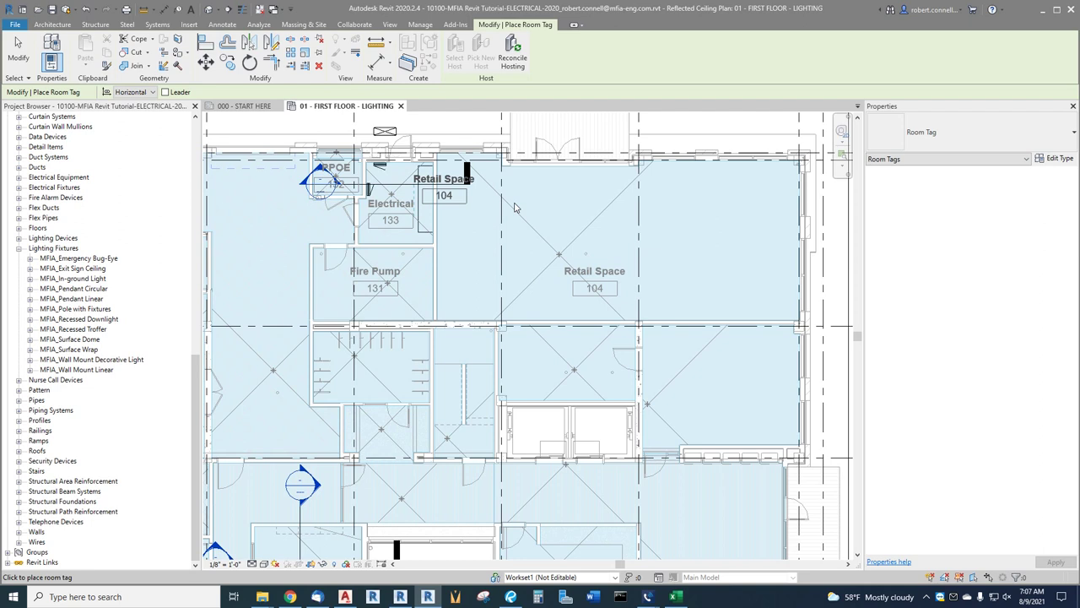
scroll(416, 286, "up", 4)
left_click(407, 327)
left_click(285, 189)
left_click(293, 339)
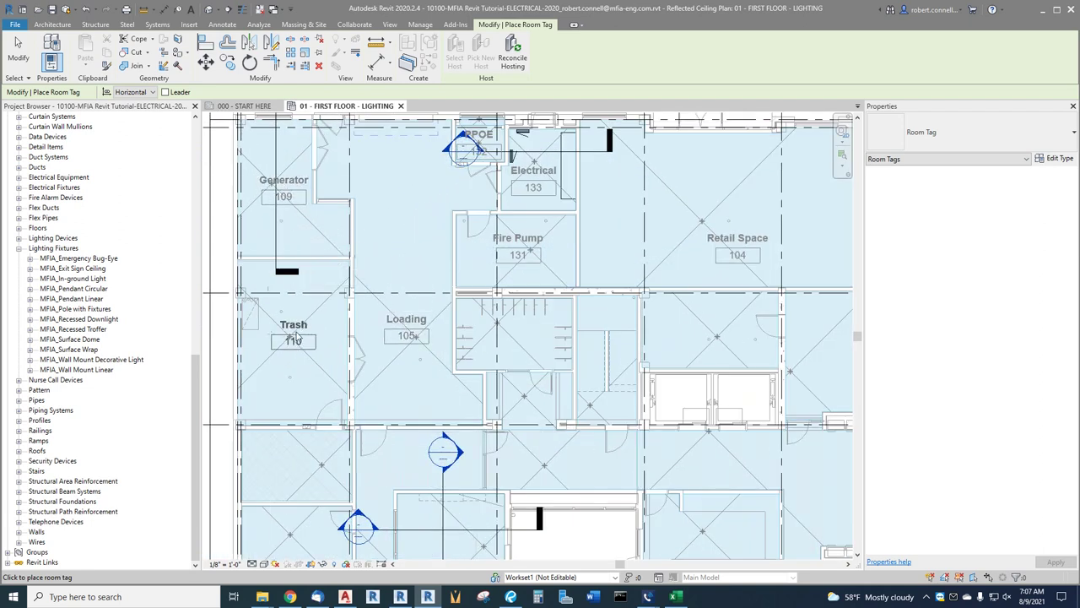
- Tag the Bikes 106, Package Room 739, Stair A, Domestic Pump 103 and Art Space 102 rooms
left_click(518, 341)
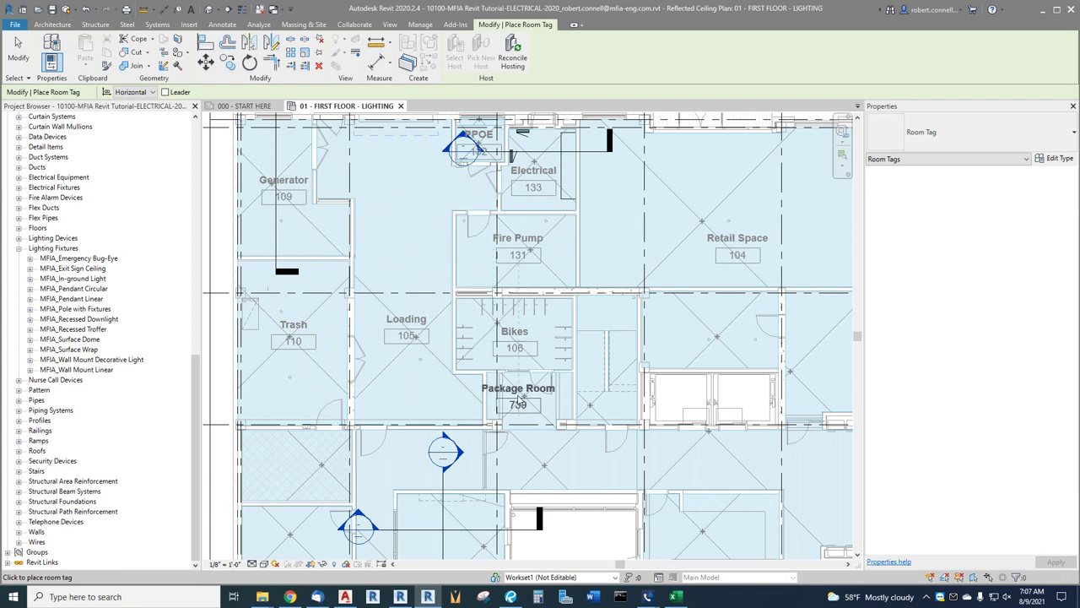
left_click(519, 397)
left_click(614, 321)
left_click(716, 329)
scroll(451, 246, "down", 2)
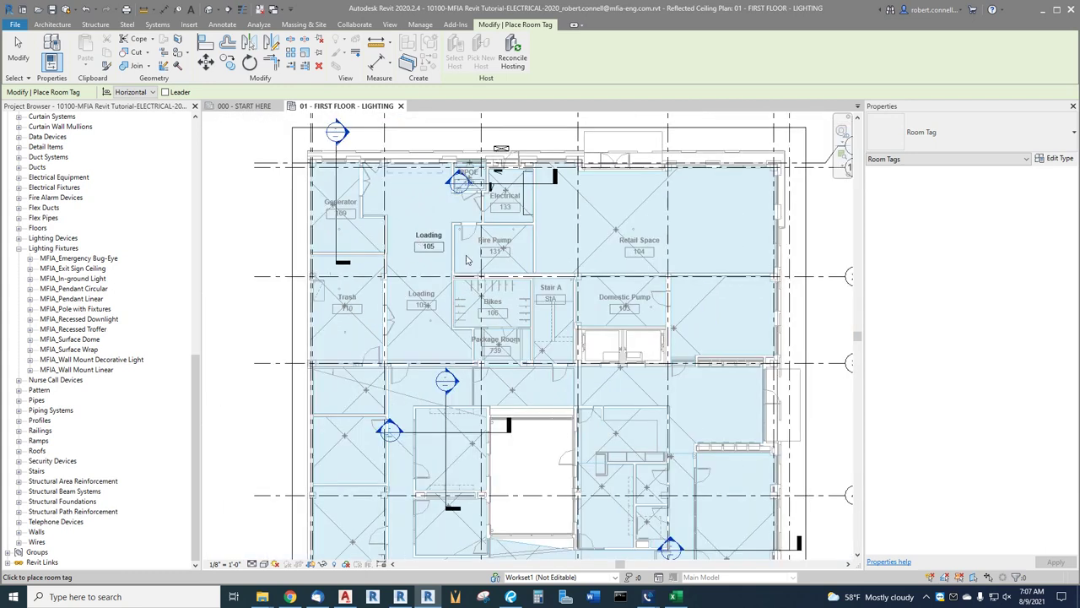
scroll(465, 260, "down", 2)
scroll(608, 278, "up", 4)
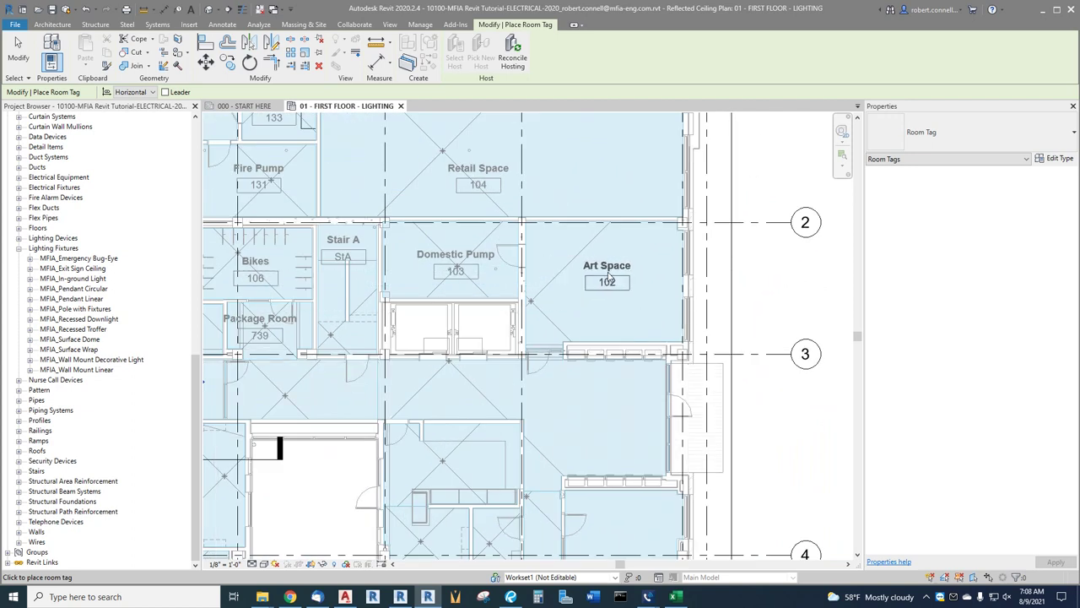
left_click(609, 278)
- Tag Lobby 101, Front Office 121, Work Station 120, Server Room 125 and WC 124
scroll(608, 278, "down", 2)
scroll(612, 291, "up", 3)
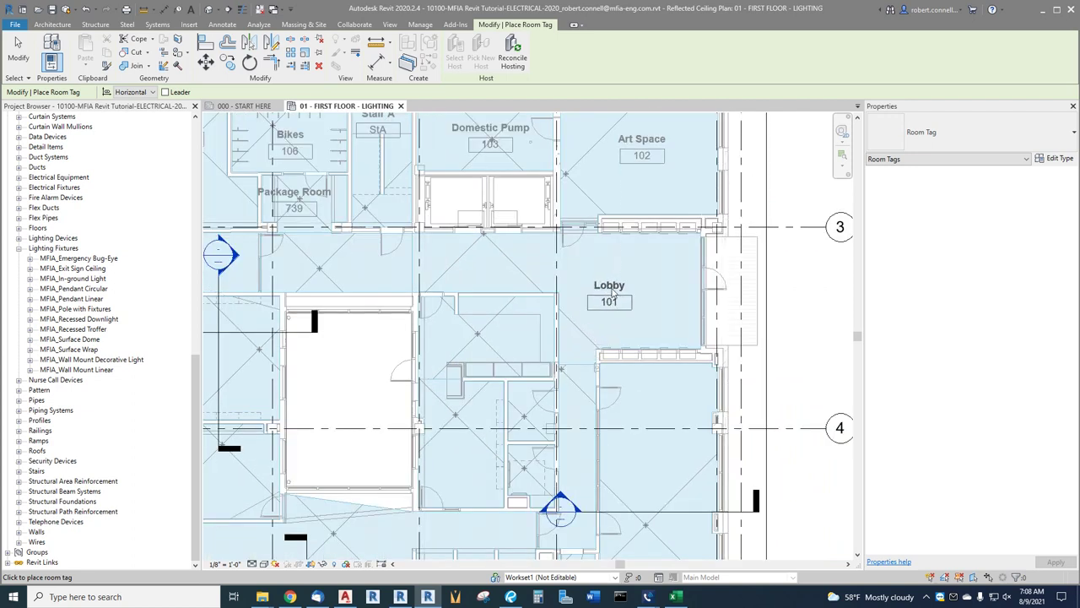
left_click(512, 263)
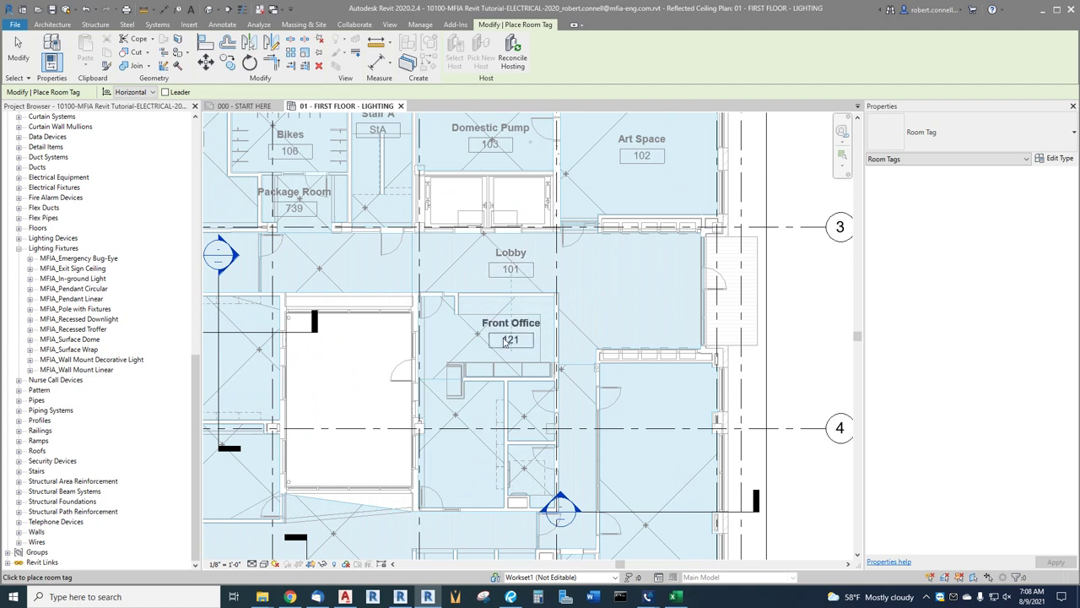
left_click(478, 342)
left_click(464, 431)
left_click(527, 415)
- Place room tags in Conference Room 122, Corridor 123, Break Room 532 and Stair B near grid line 5
scroll(654, 429, "down", 2)
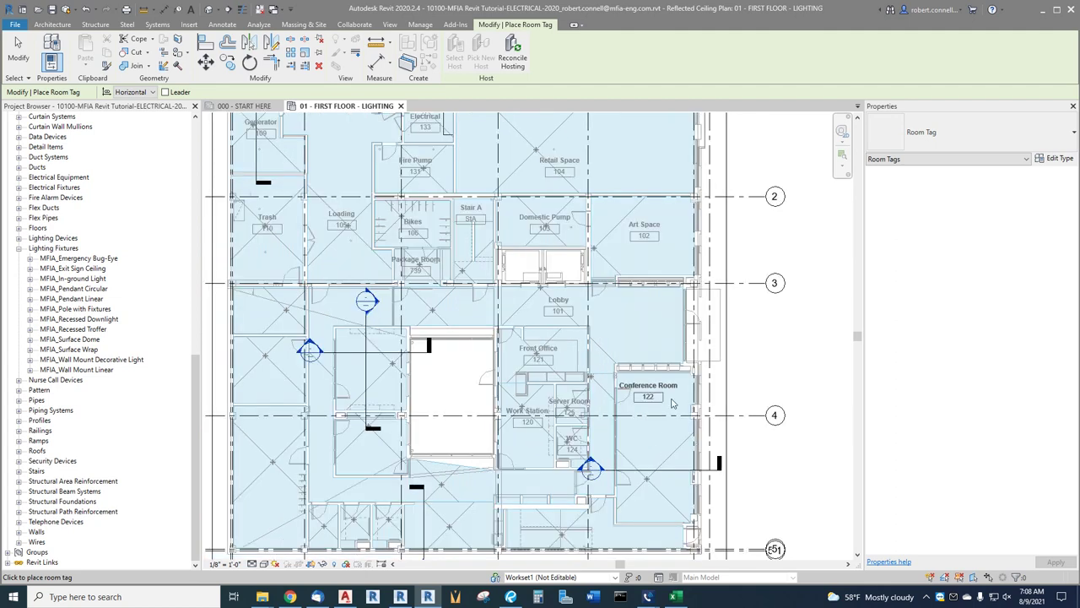
scroll(629, 369, "up", 3)
left_click(629, 368)
scroll(629, 369, "down", 2)
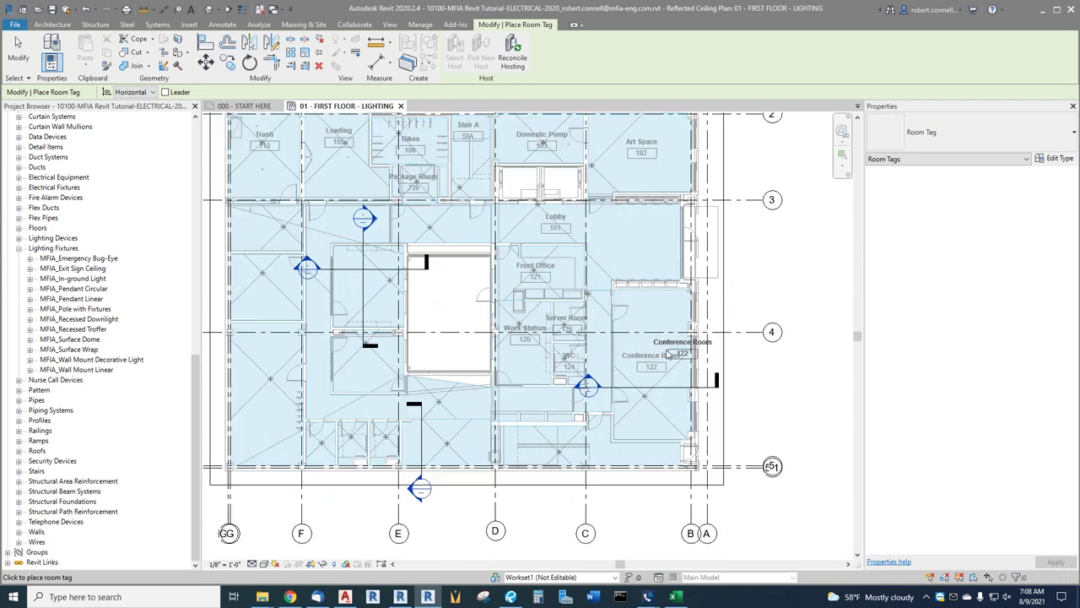
scroll(545, 376, "up", 2)
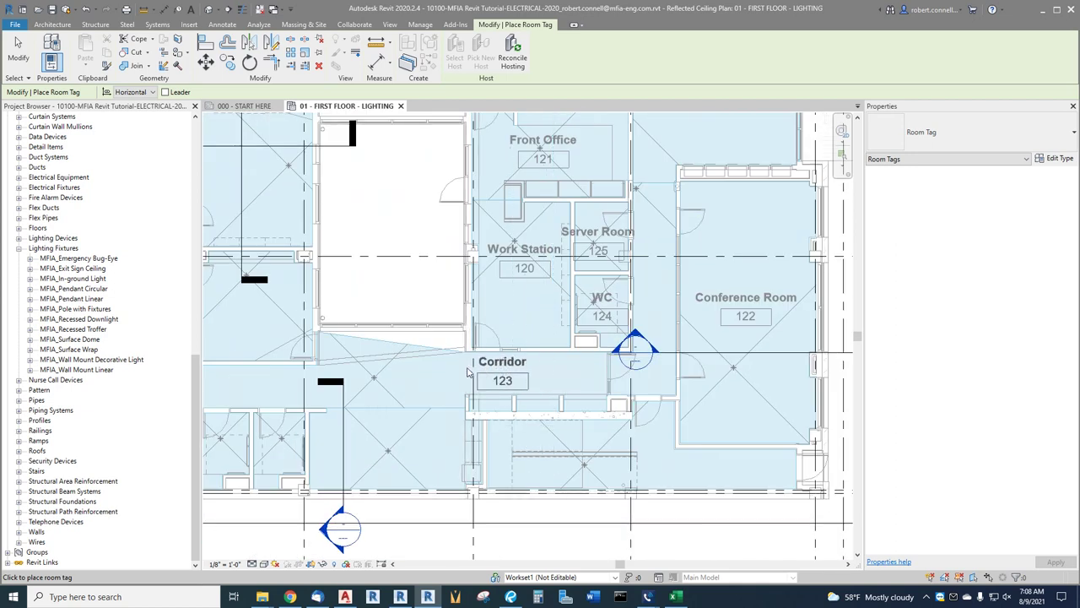
left_click(426, 378)
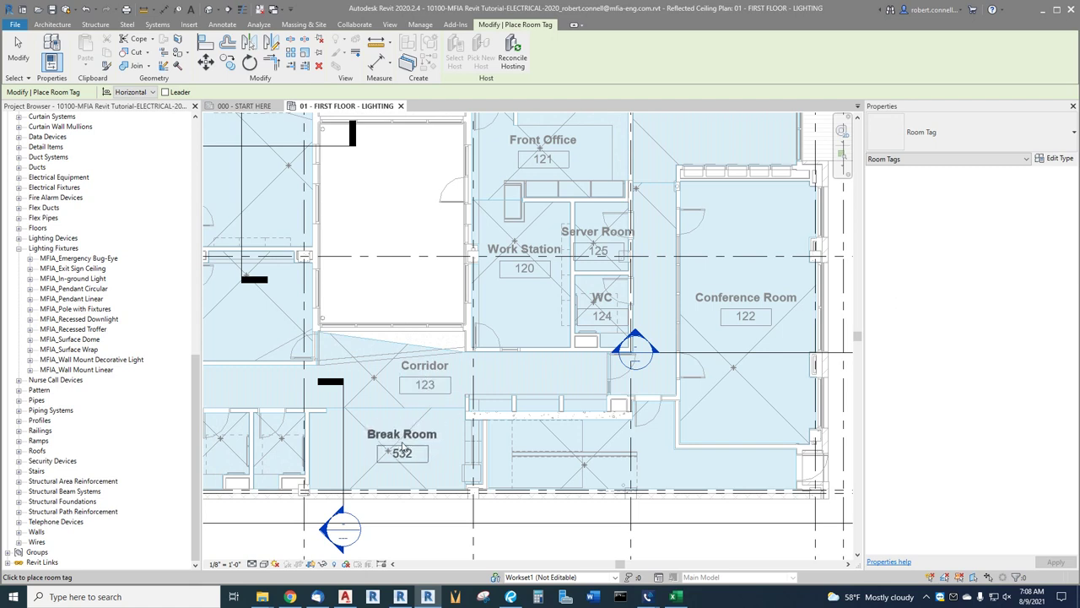
left_click(402, 445)
left_click(573, 456)
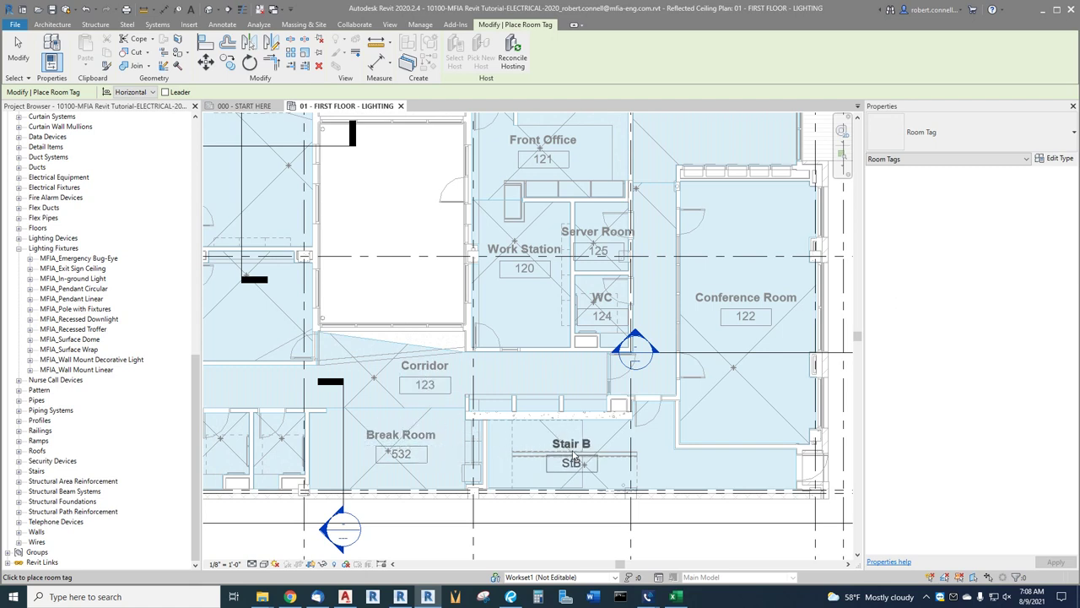
- Tag WC 116, WC 115, Custodial 114 and Bag & Tag 113 around grid line F
scroll(662, 450, "down", 4)
scroll(476, 460, "up", 2)
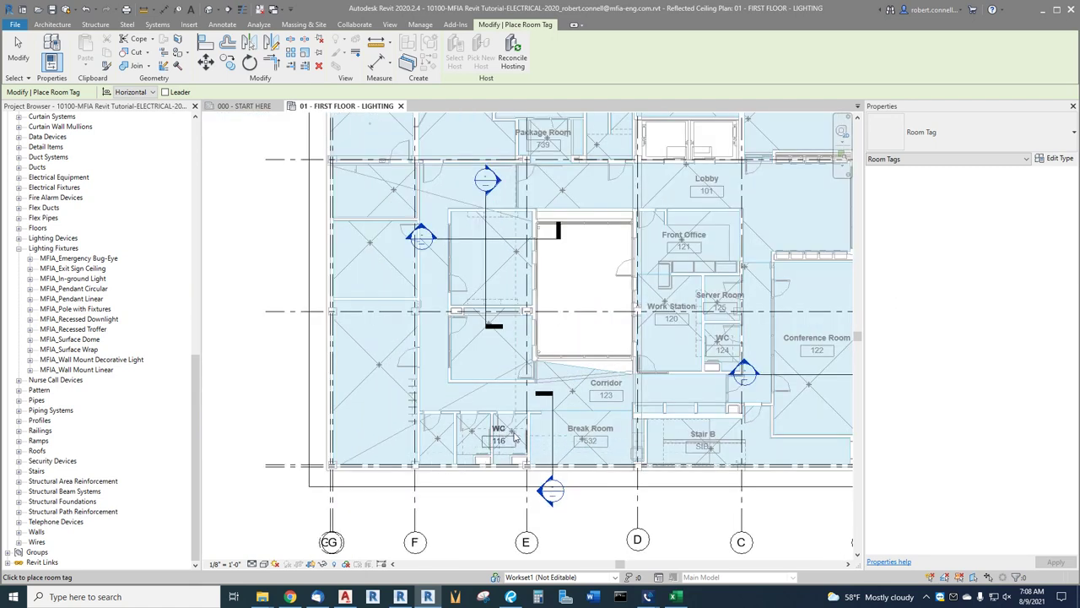
left_click(510, 437)
left_click(477, 439)
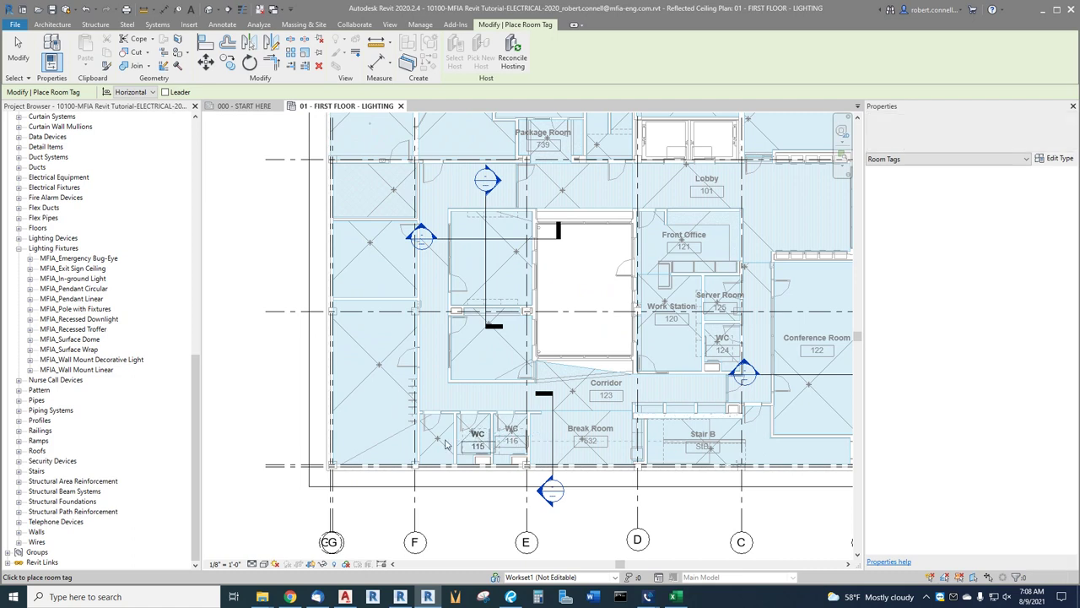
left_click(436, 445)
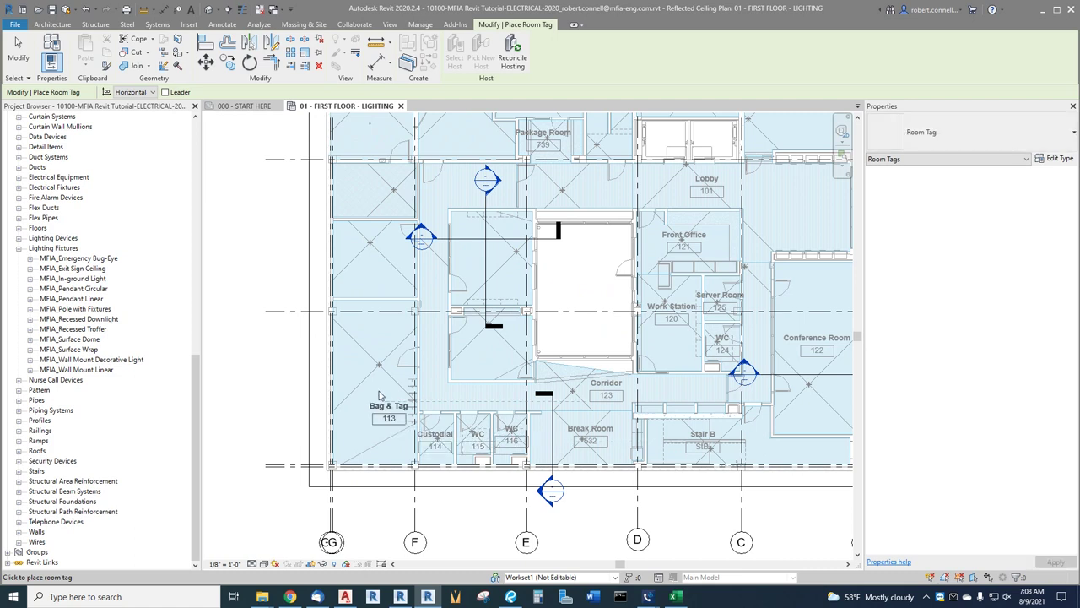
left_click(379, 388)
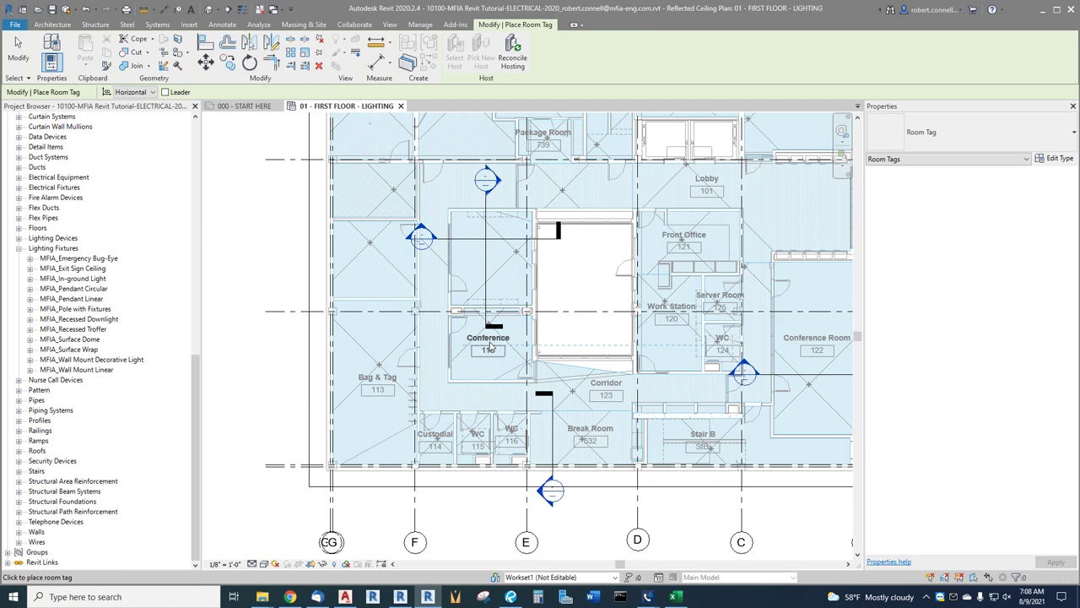
- Tag the Conference 118, Open Office 119, Storage 112 and Bed Bug Treatment 111 rooms
left_click(491, 342)
left_click(491, 258)
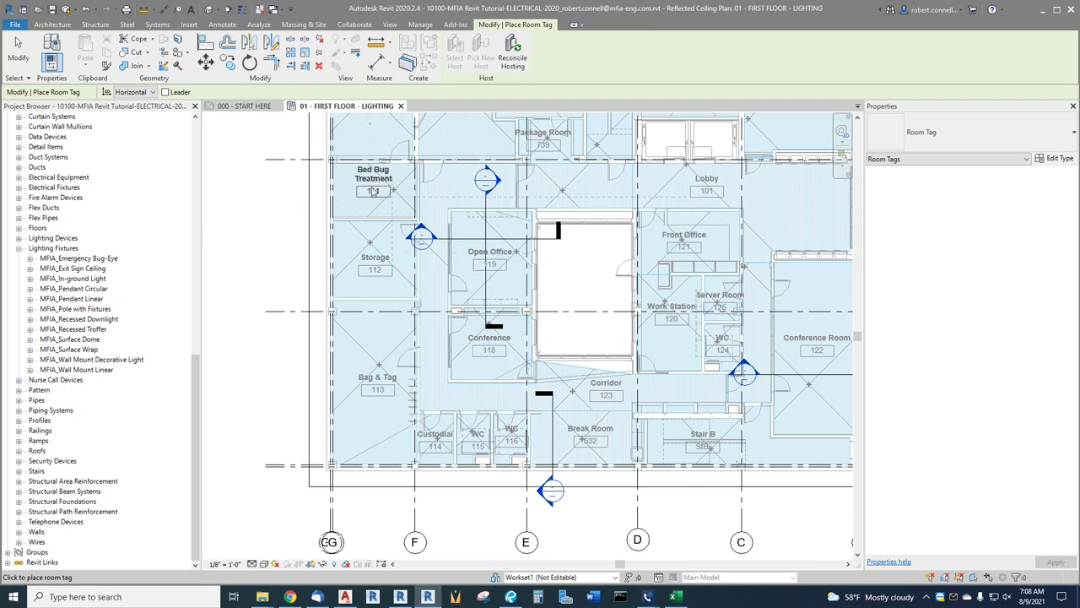
left_click(372, 192)
scroll(390, 329, "down", 3)
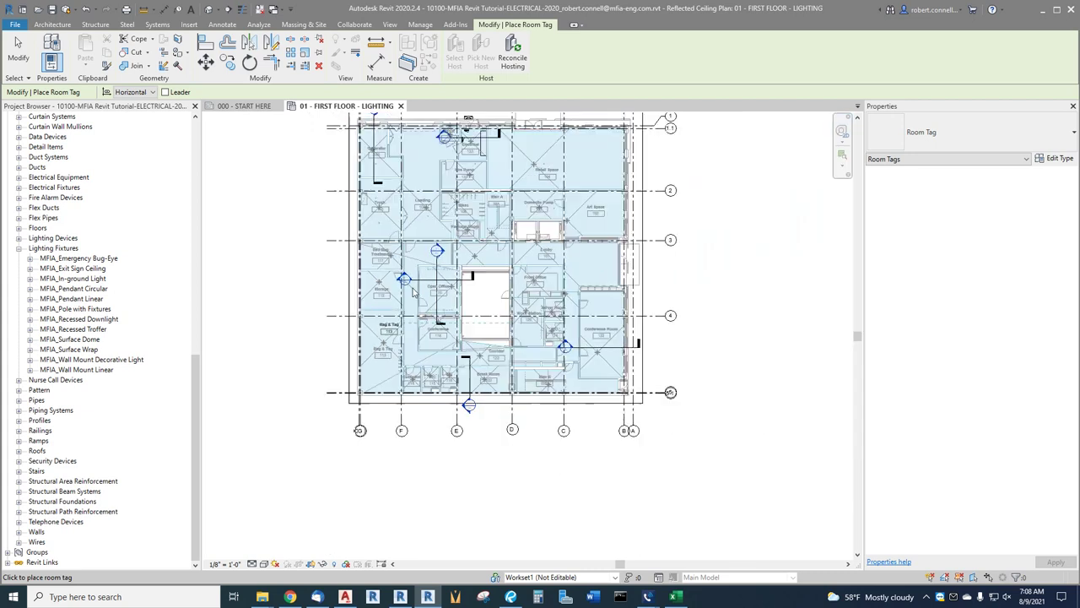
- Tag Lobby 126 south of grid line 3 and finish placing room tags
scroll(430, 223, "up", 3)
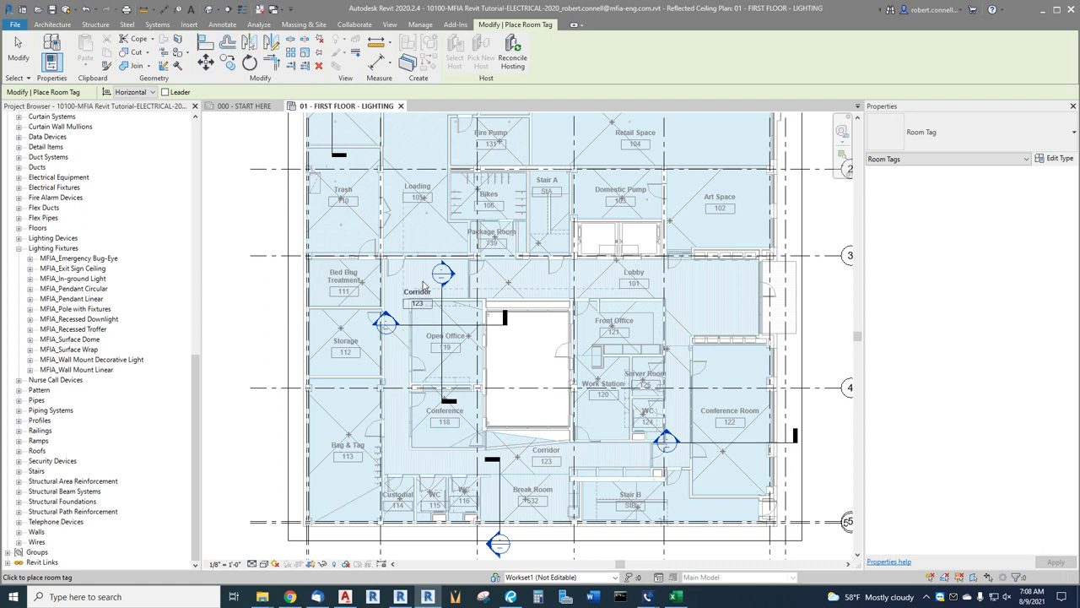
left_click(488, 446)
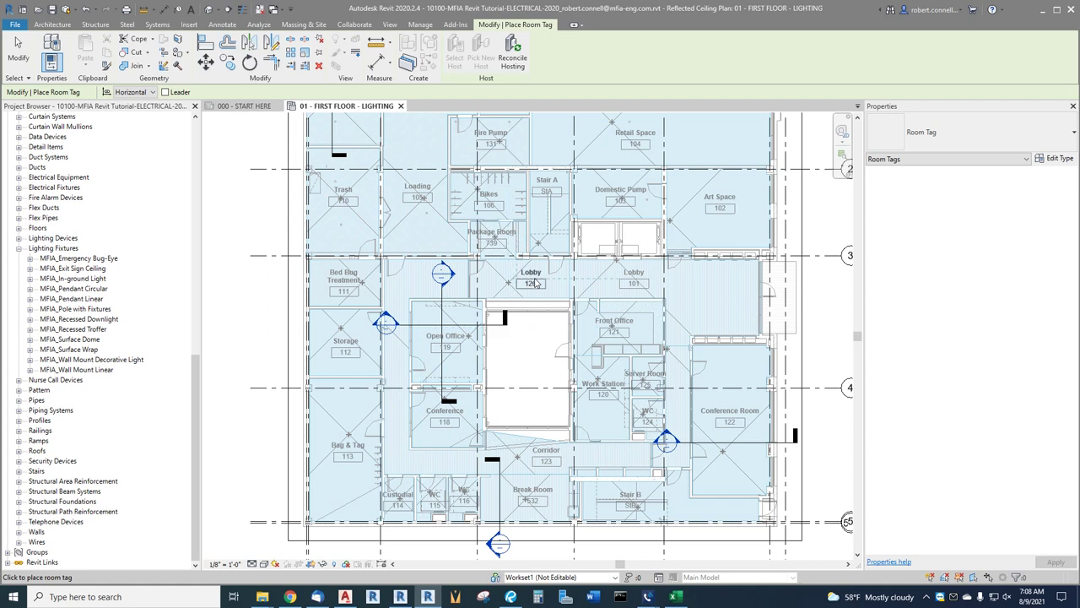
left_click(522, 284)
scroll(523, 359, "down", 3)
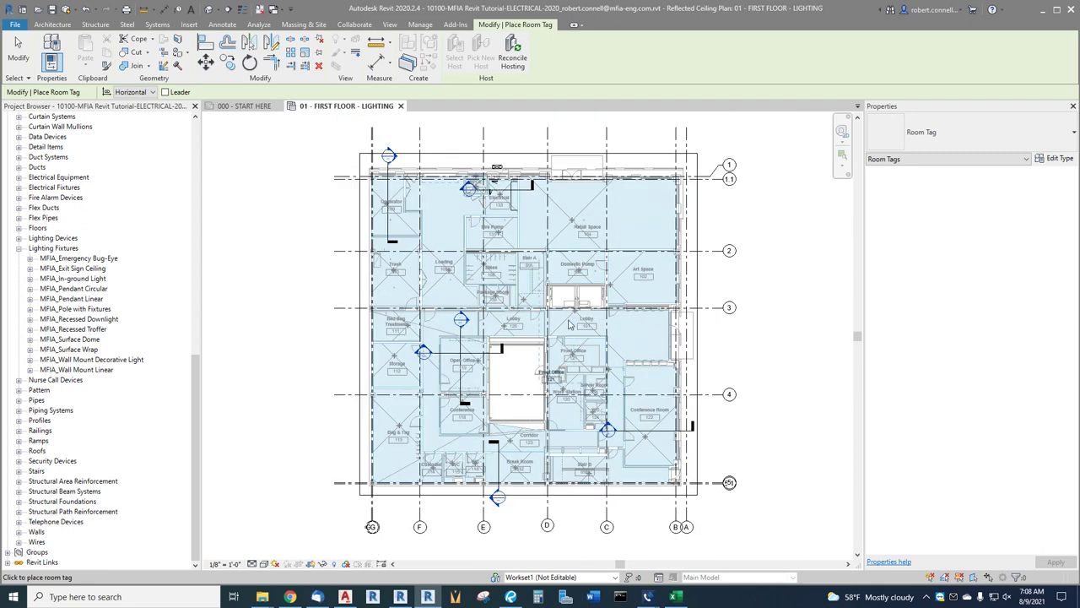
scroll(571, 297, "up", 3)
scroll(569, 318, "up", 1)
key("Escape")
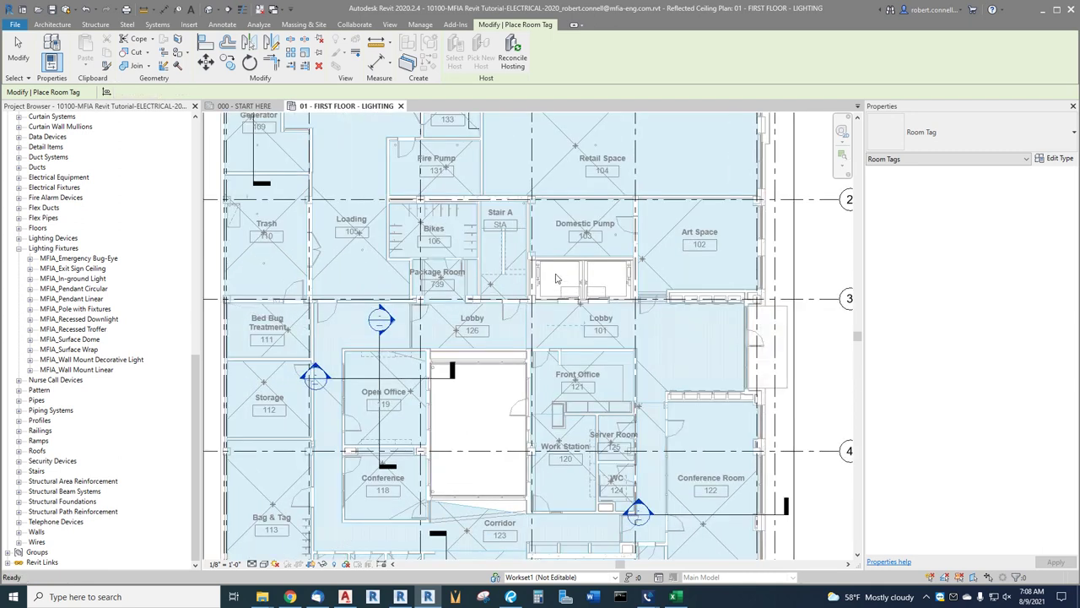
scroll(574, 377, "down", 2)
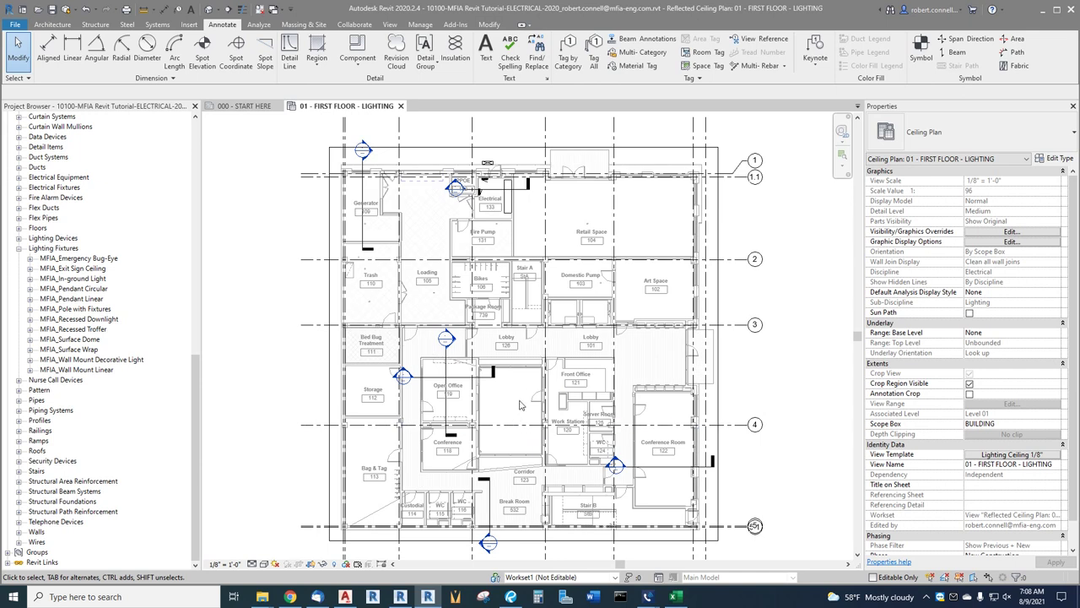
- Assign the WORKING Lighting Ceiling 1/8" view template to the first-floor lighting ceiling plan
left_click(1003, 457)
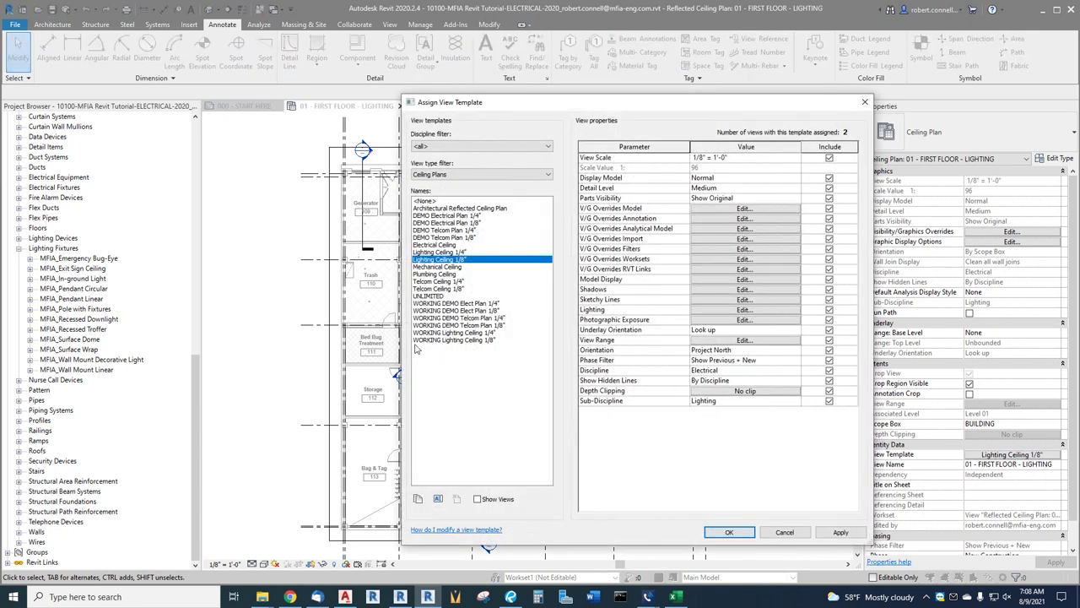
left_click(462, 340)
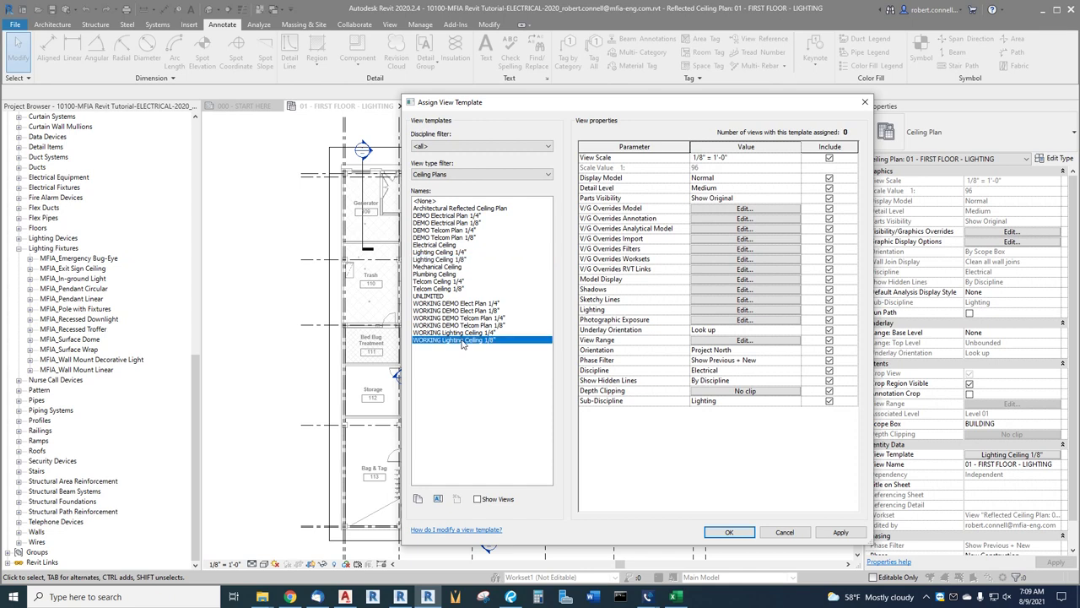
left_click(723, 533)
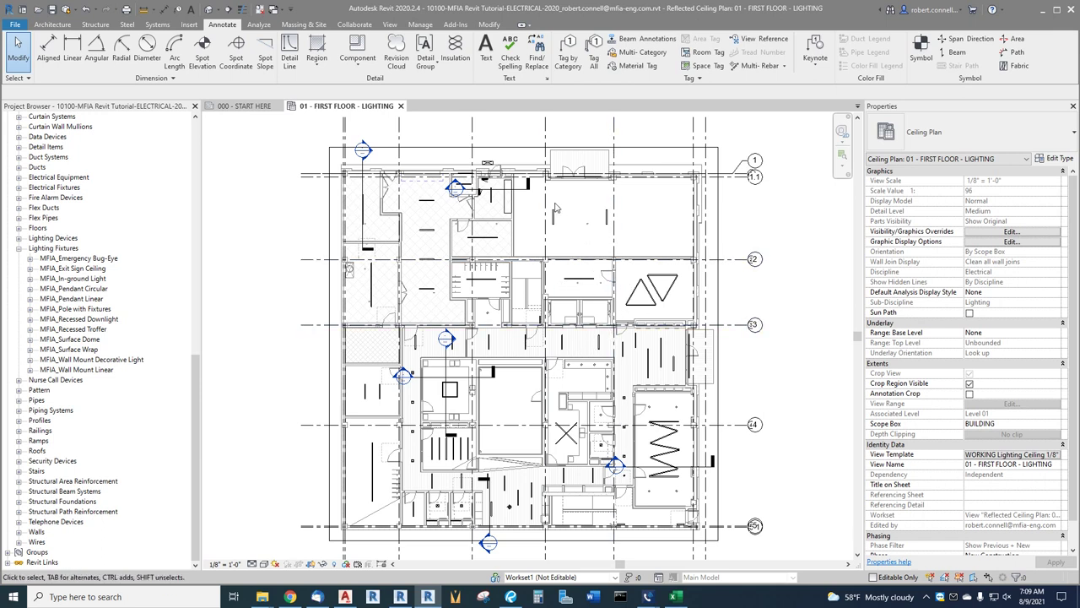
- Examine the architect's light fixture layout around the loading, fire pump and bikes rooms
scroll(555, 206, "up", 3)
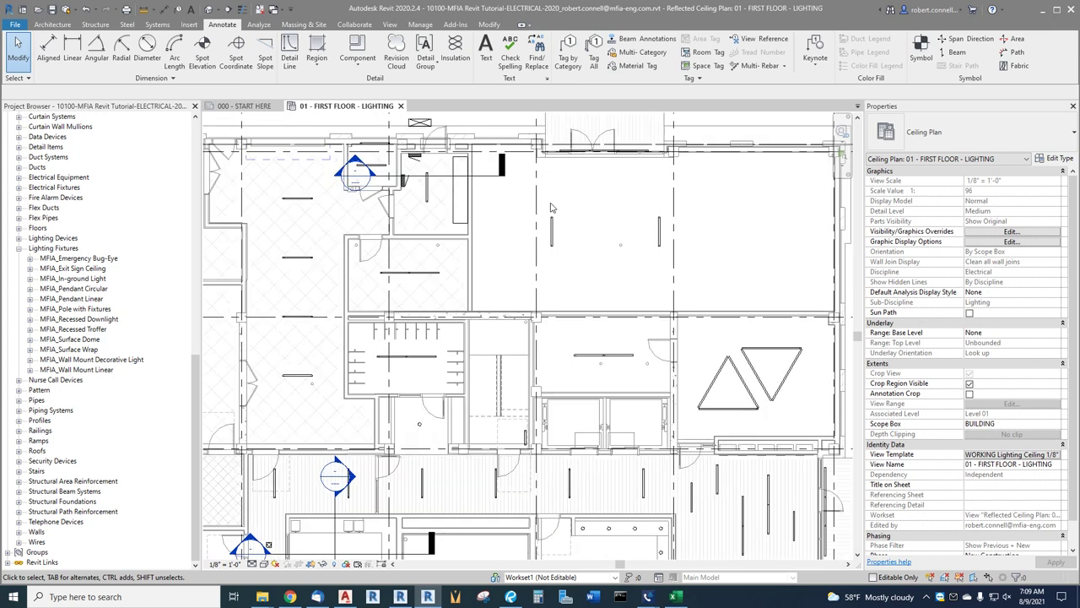
scroll(522, 219, "down", 2)
scroll(392, 209, "up", 3)
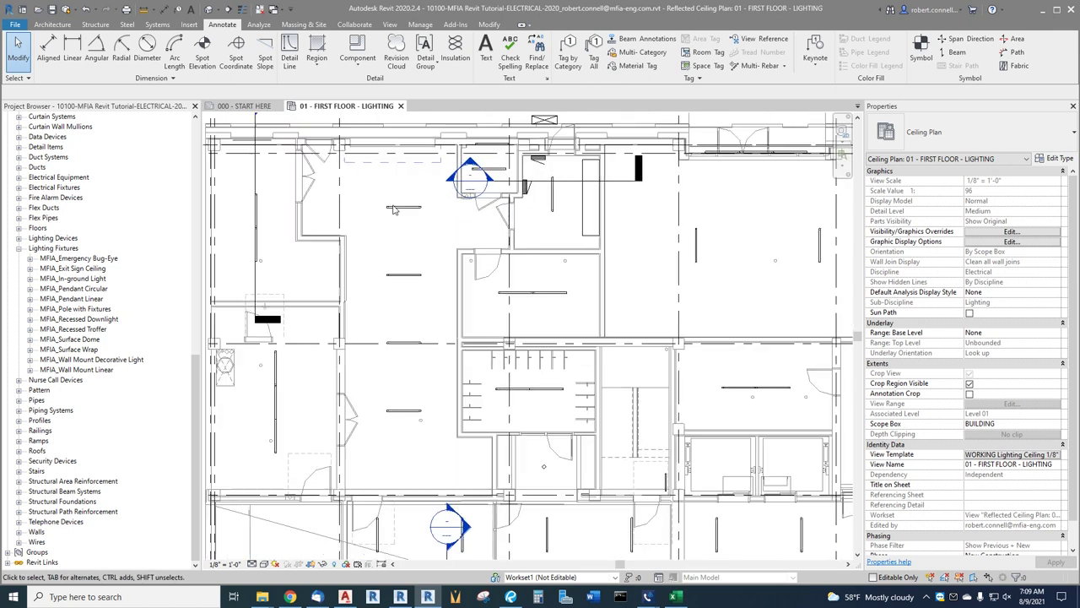
scroll(422, 221, "down", 1)
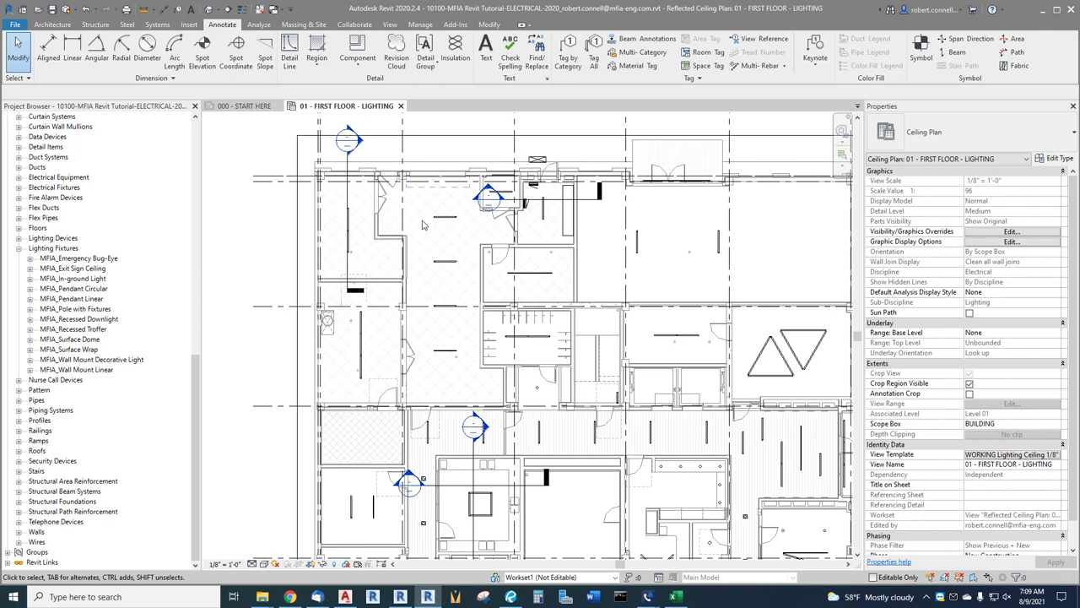
scroll(433, 212, "up", 3)
scroll(433, 212, "down", 1)
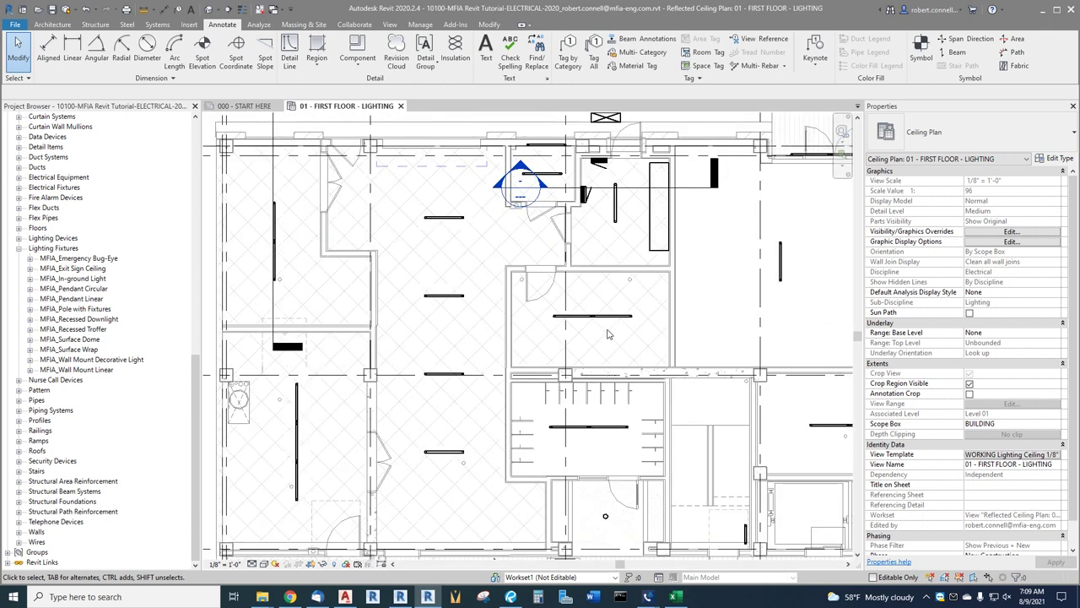
scroll(607, 335, "up", 3)
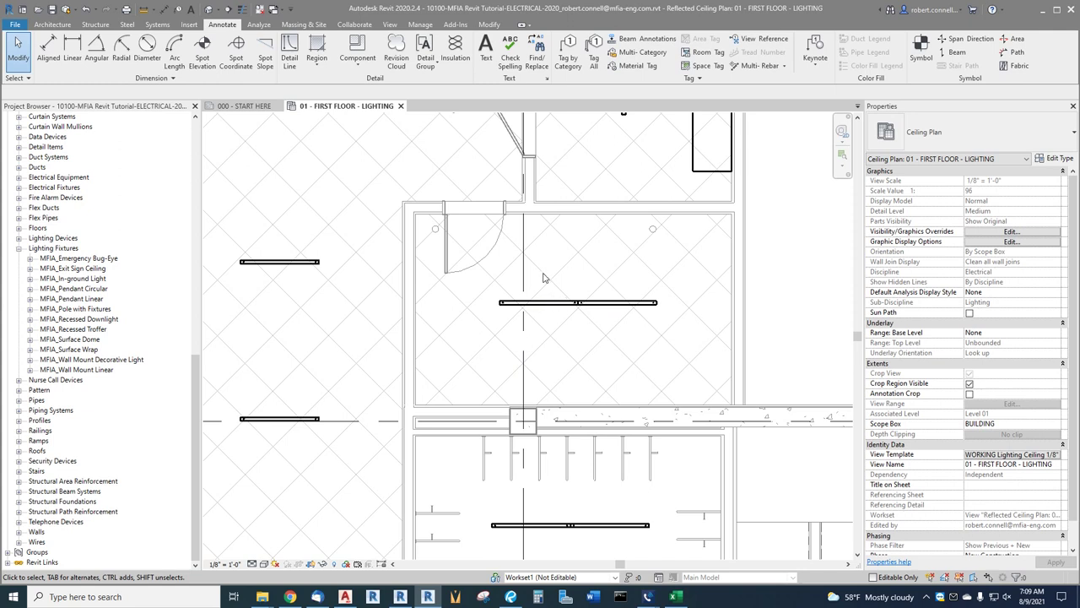
scroll(543, 277, "down", 2)
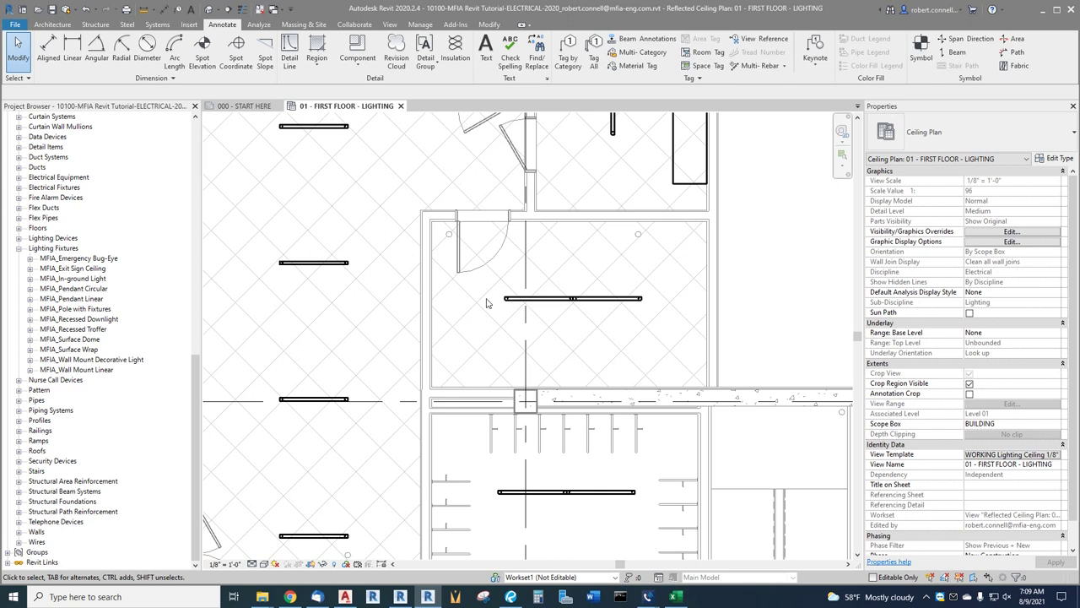
- Enable selection of links, underlay elements and pinned elements
left_click(27, 79)
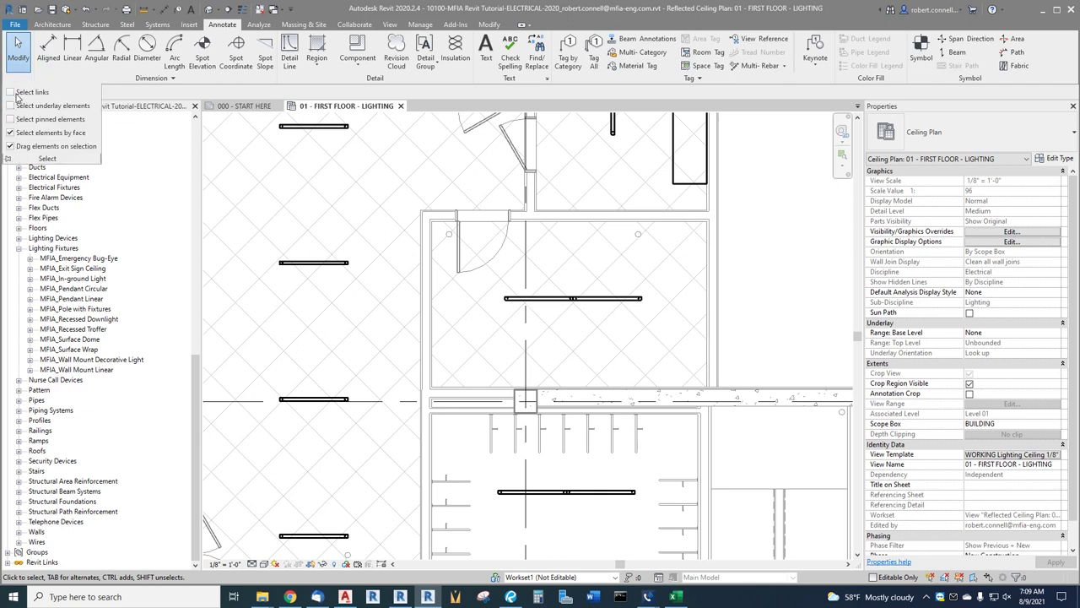
left_click(10, 92)
left_click(10, 105)
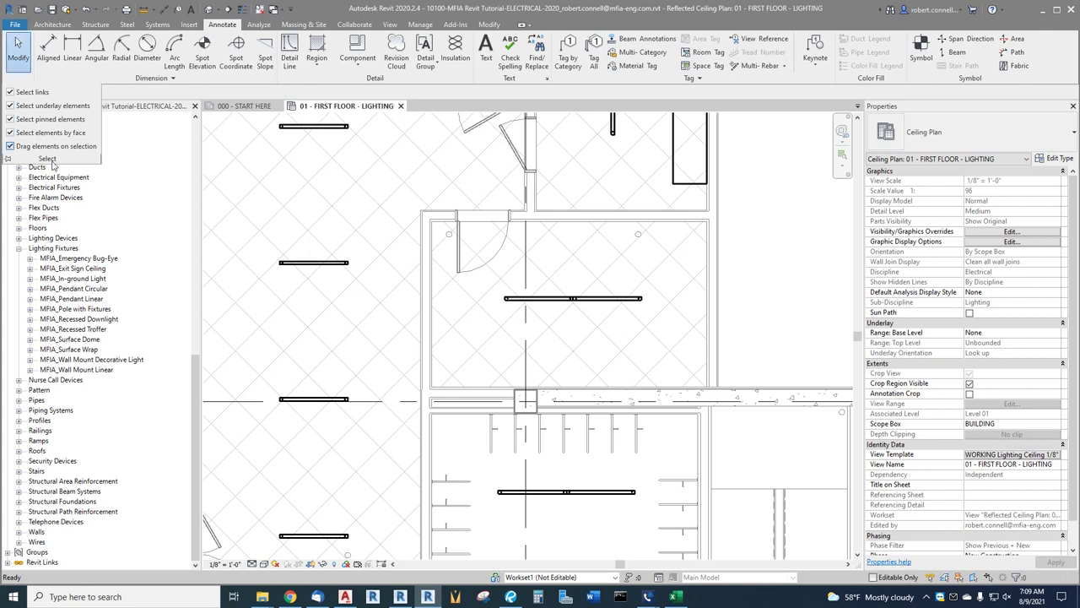
- Inspect the instance properties of the west linear pendant in the Fire Pump room of the linked architectural model
left_click(589, 303)
key("Escape")
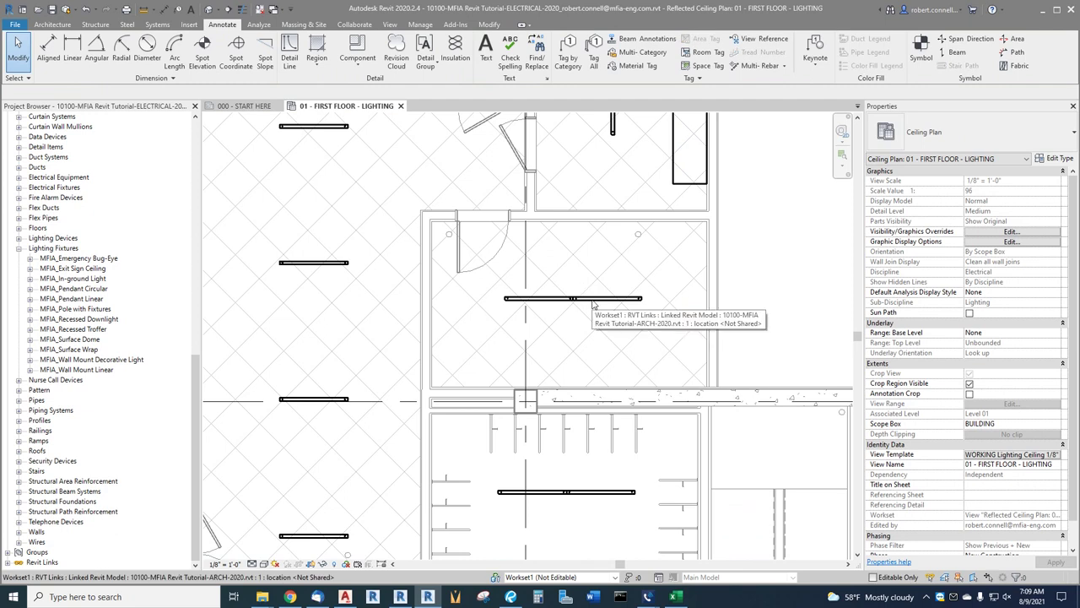
scroll(585, 305, "up", 3)
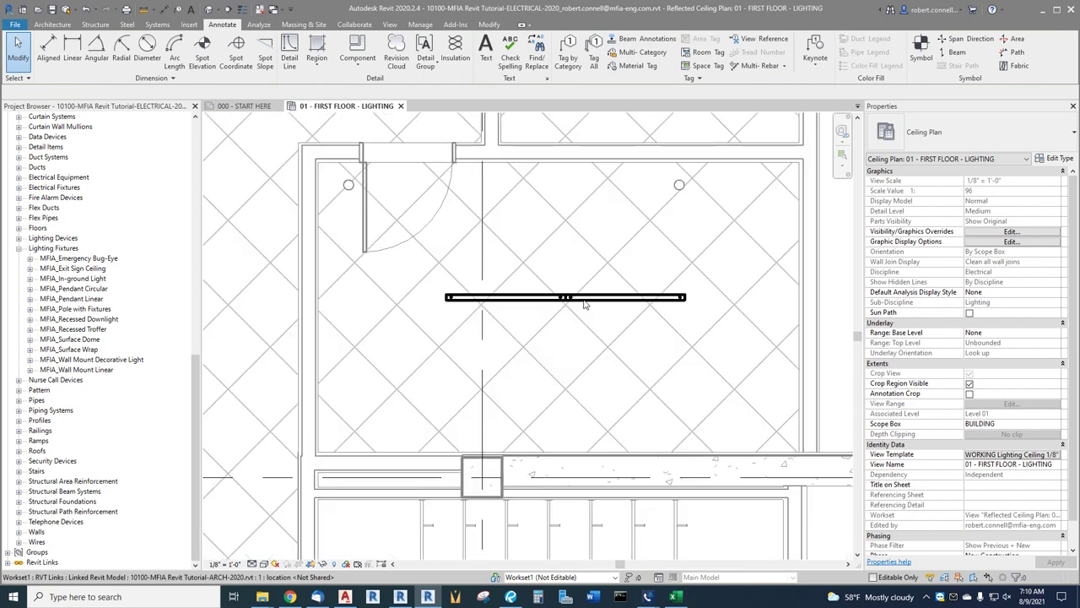
left_click(583, 303)
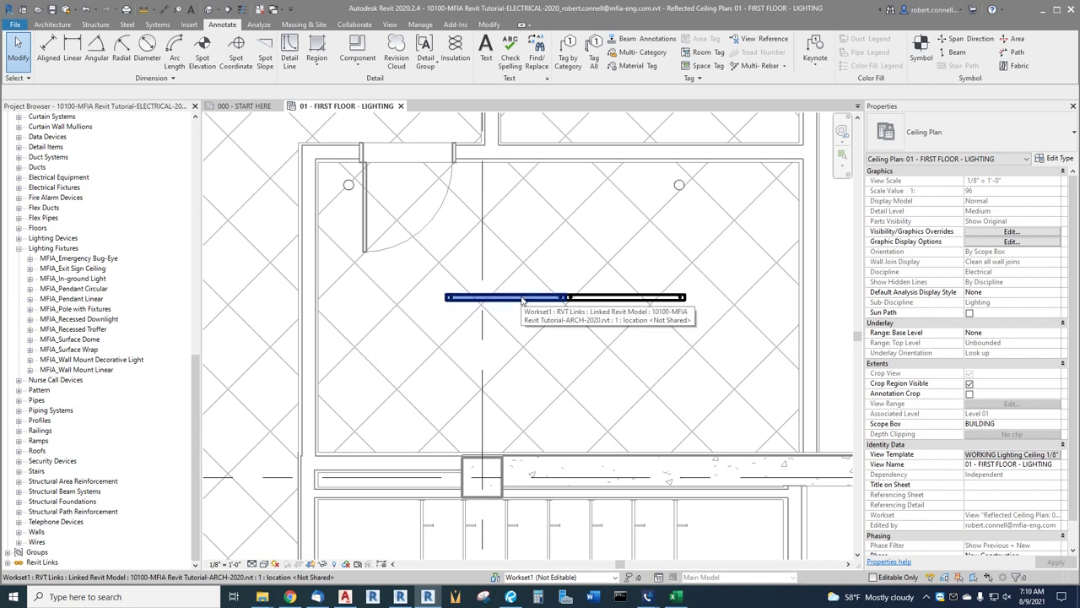
left_click(523, 299)
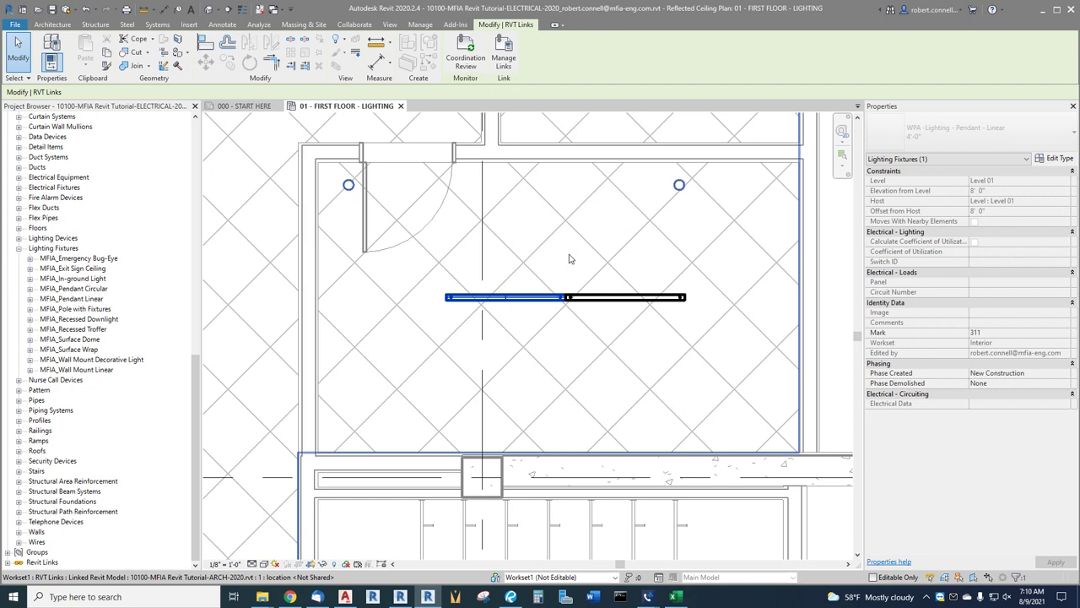
left_click(547, 317)
scroll(547, 317, "down", 5)
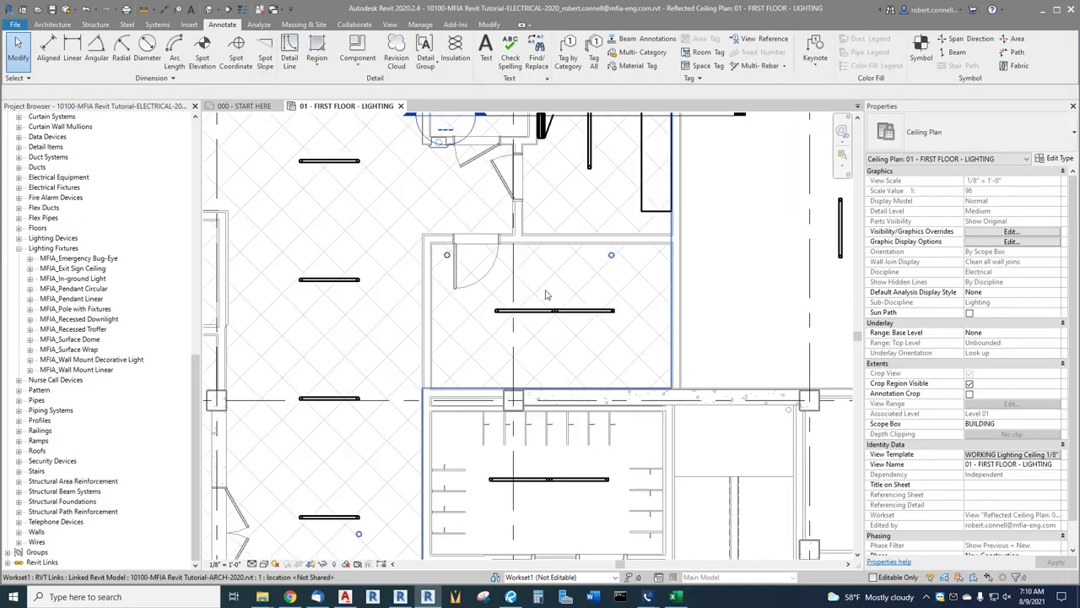
- Review the type properties of the linked 4'-0" linear pendant in the Fire Pump room, leaving them unedited
scroll(541, 307, "up", 2)
scroll(538, 306, "up", 2)
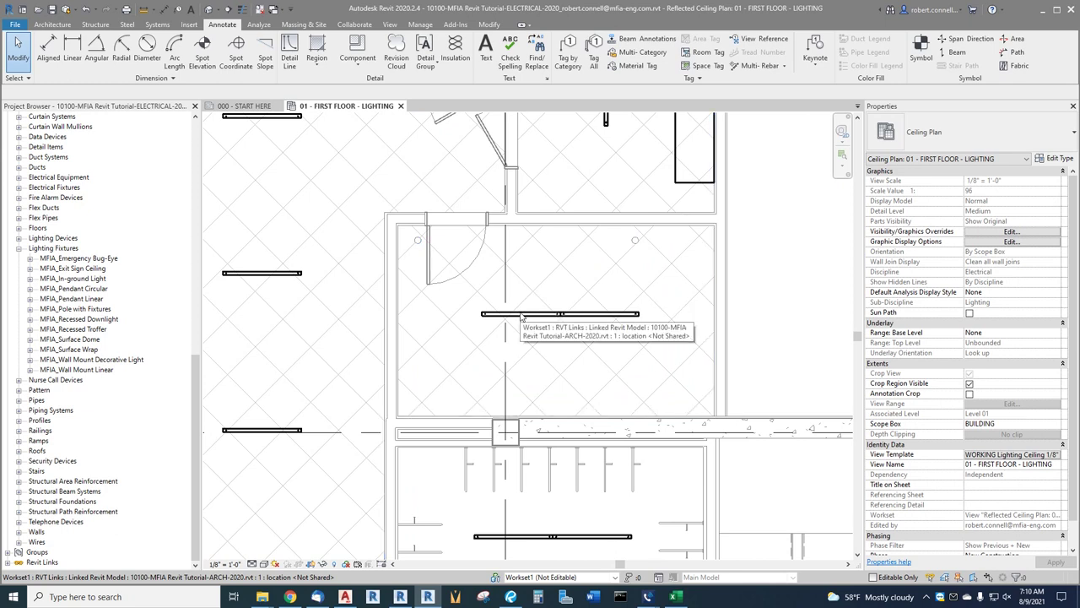
left_click(522, 315)
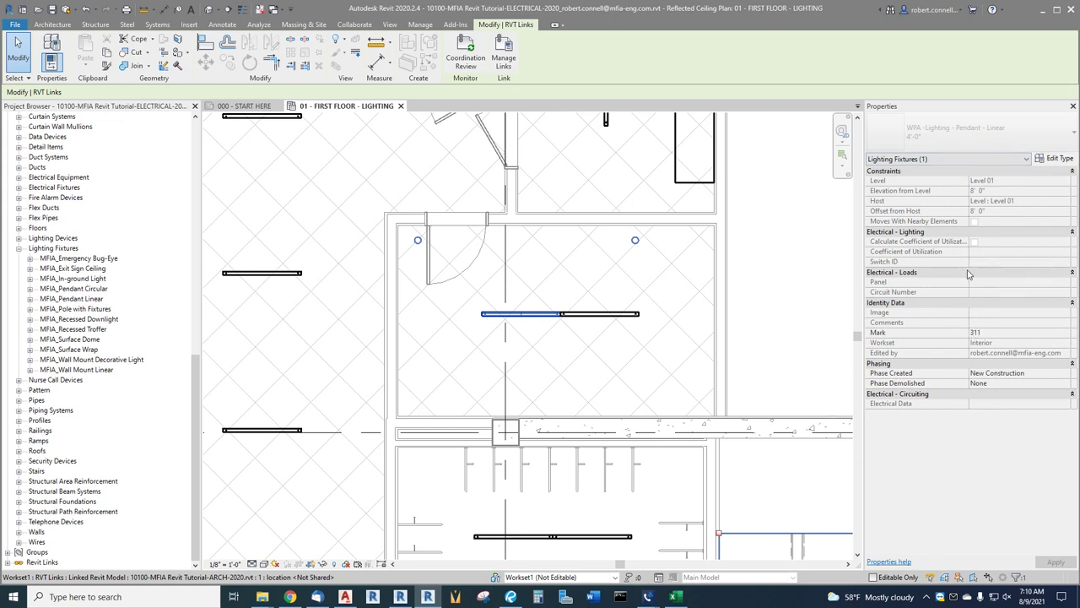
left_click(1055, 160)
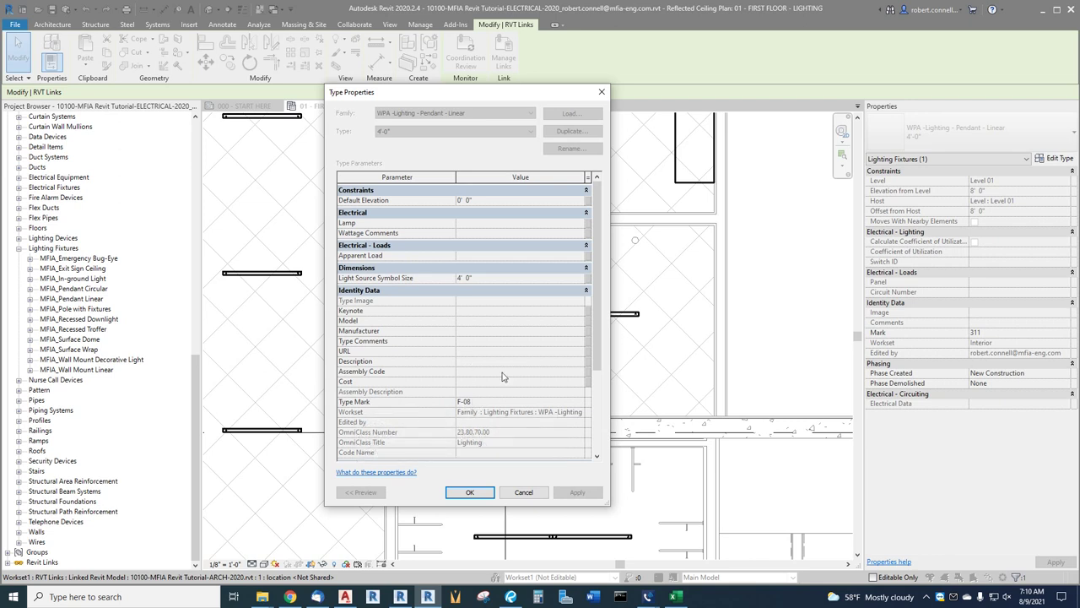
left_click(525, 493)
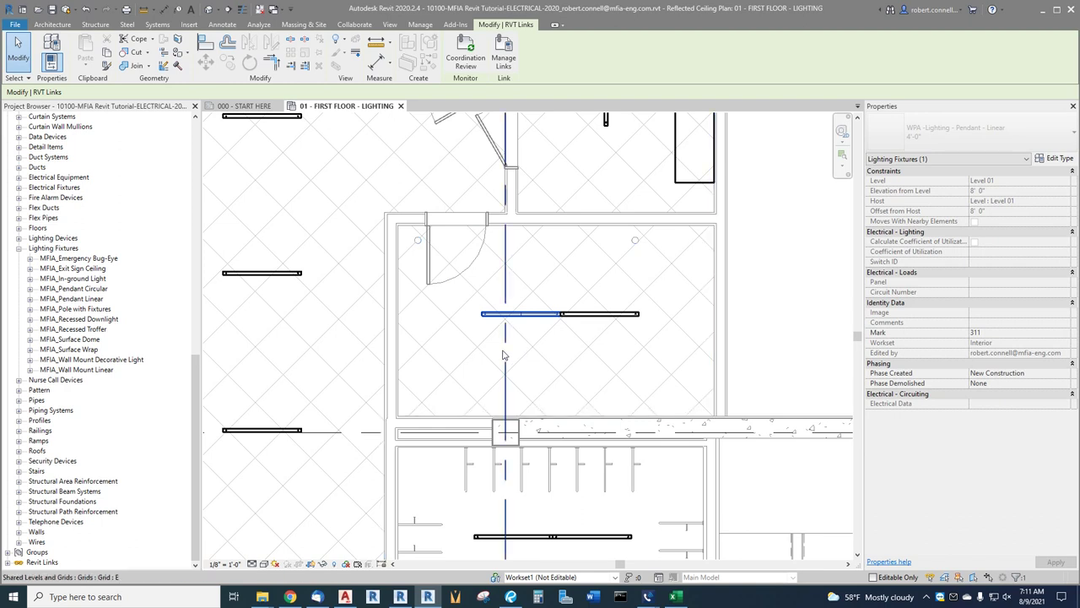
left_click(521, 310)
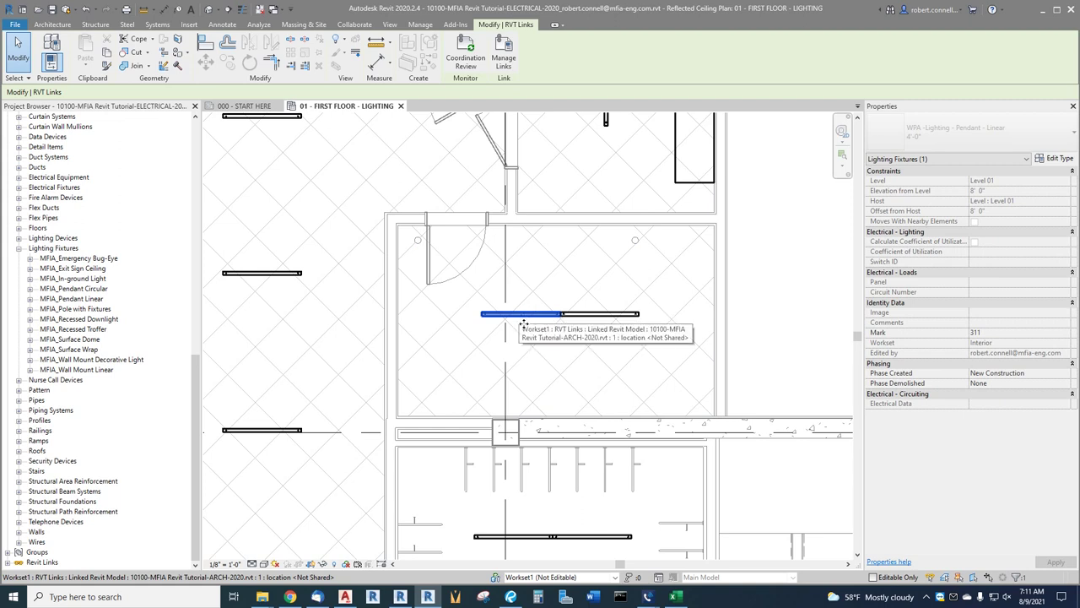
key("Escape")
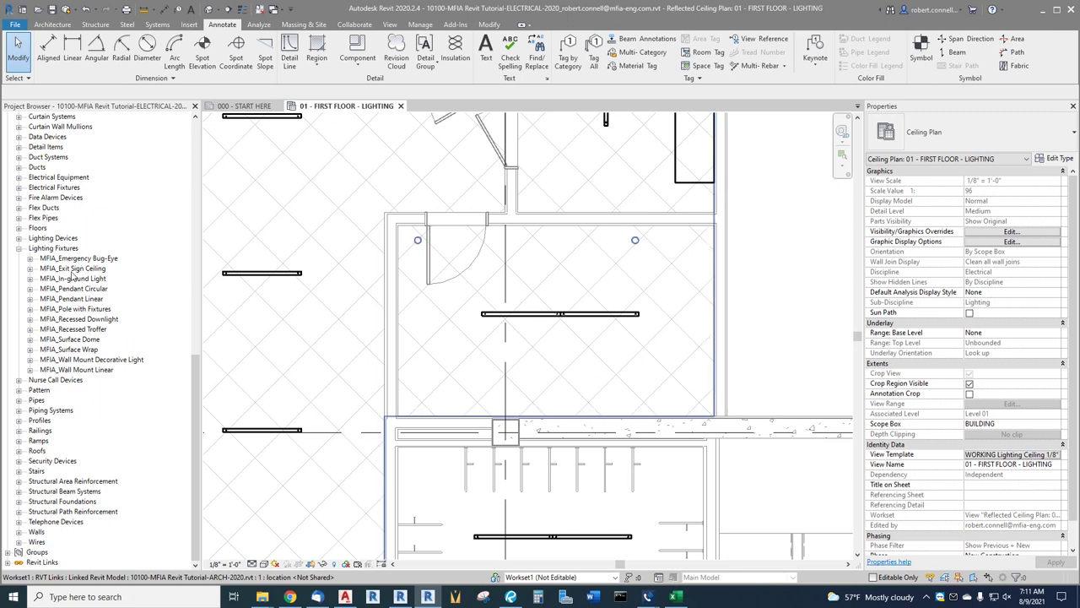
- Place an MFIA_Pendant Linear fixture centred over the west linked linear pendant in the Fire Pump room
left_click(30, 299)
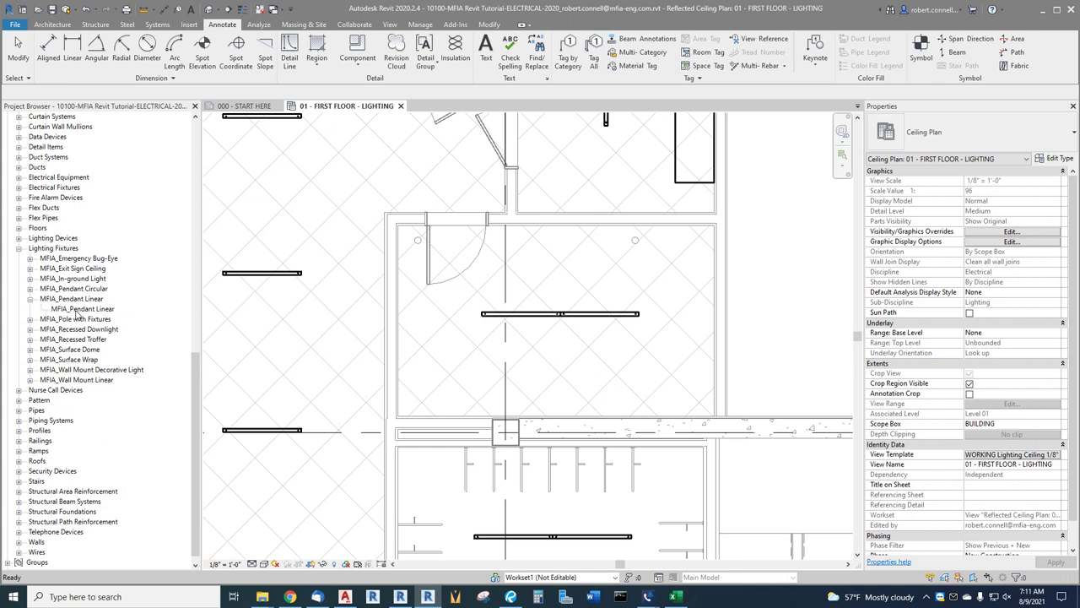
left_click_drag(78, 314, 511, 345)
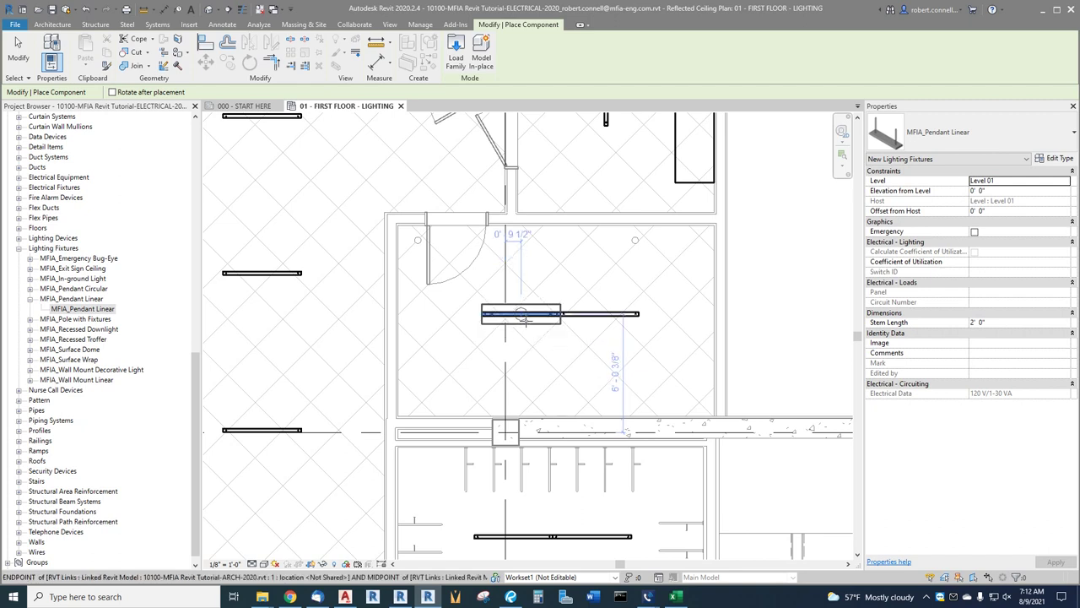
scroll(521, 365, "down", 3)
scroll(506, 362, "up", 2)
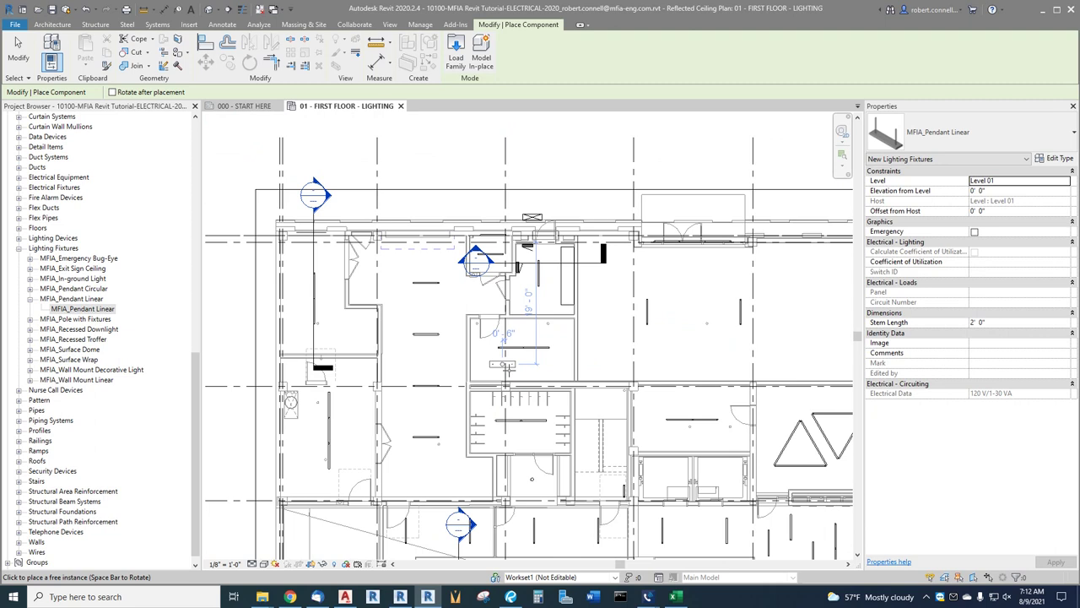
scroll(503, 360, "up", 5)
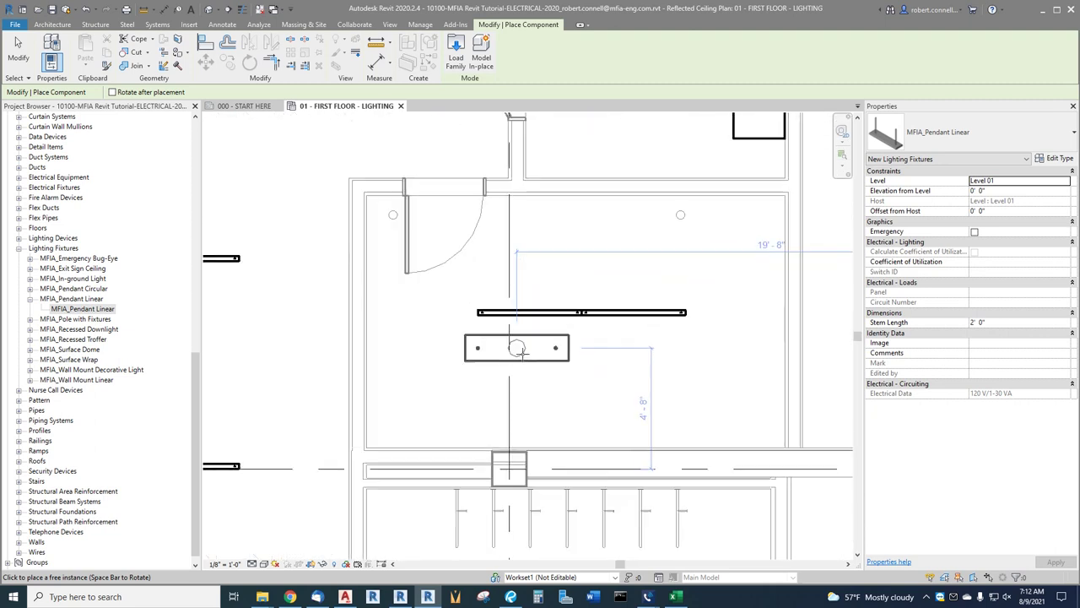
scroll(540, 346, "up", 2)
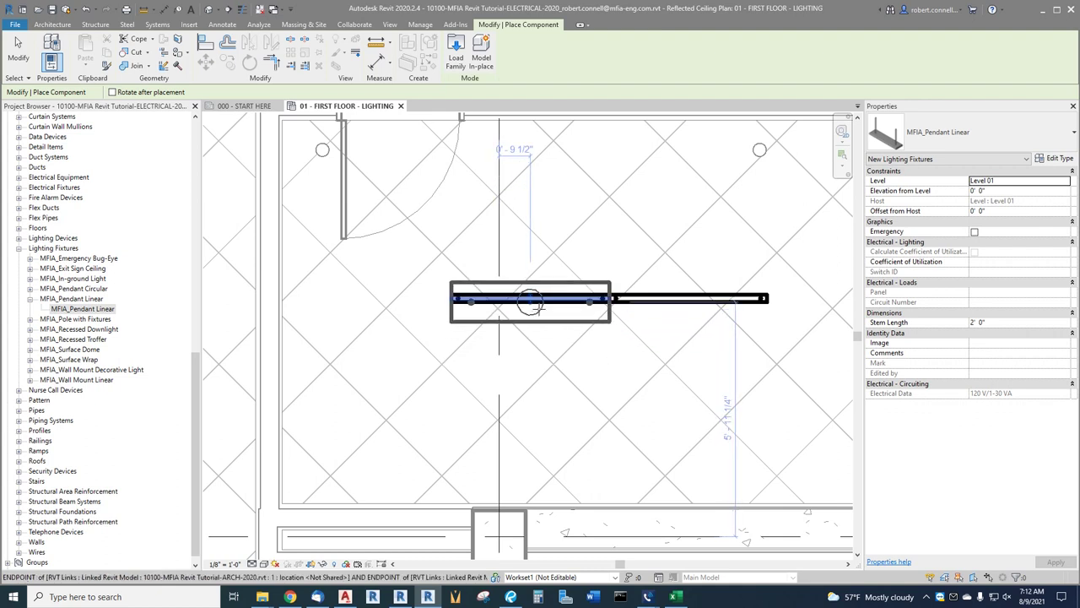
scroll(537, 300, "down", 4)
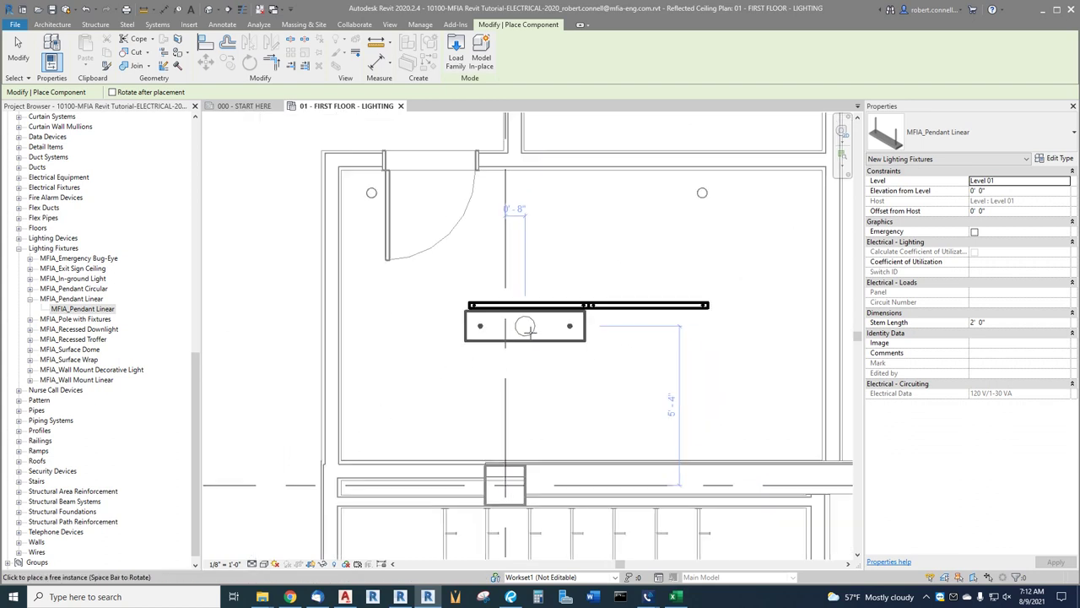
left_click(341, 285)
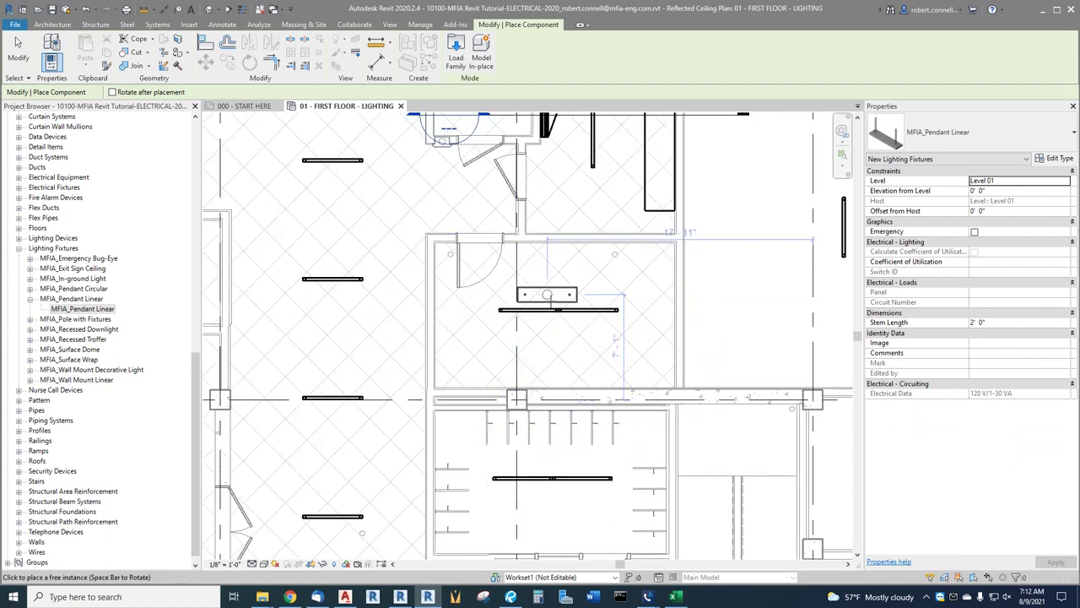
scroll(535, 298, "up", 3)
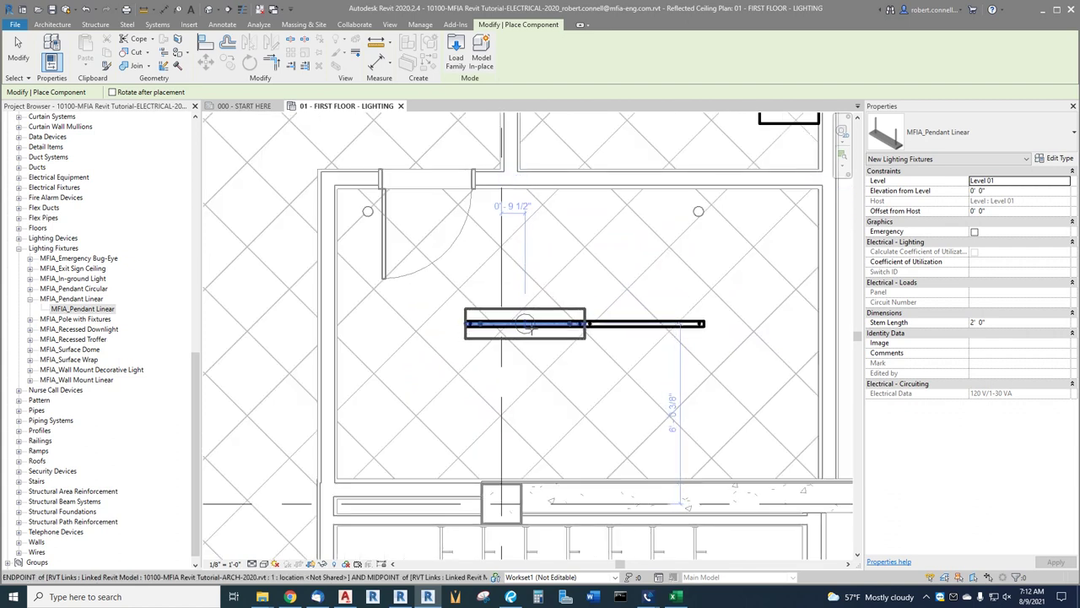
left_click(525, 324)
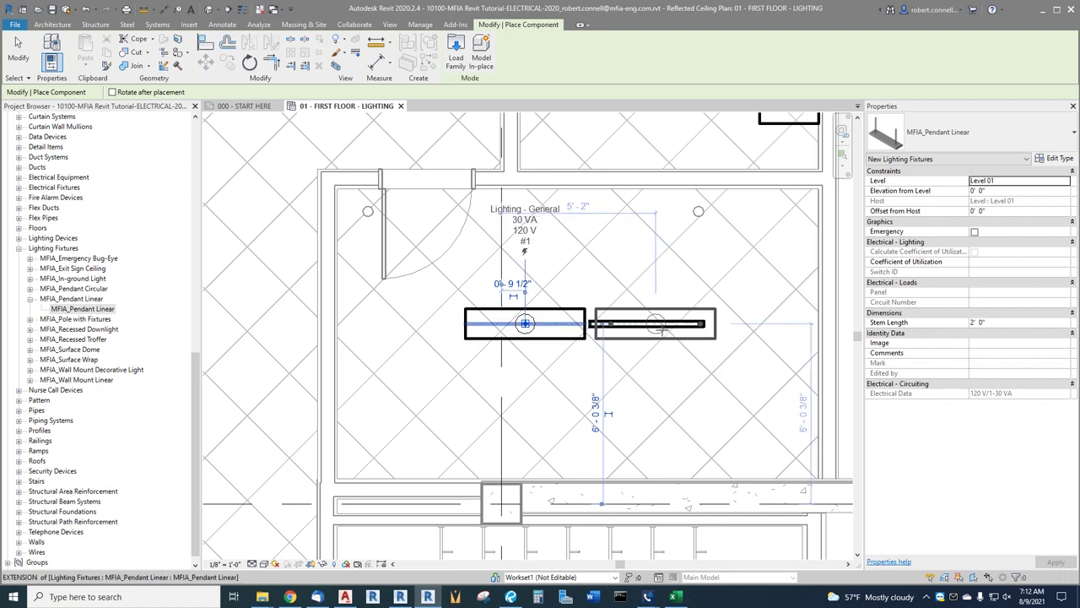
- Try a second MFIA_Pendant Linear fixture over the east linked pendant and delete it
left_click(647, 325)
key("Escape")
key("Escape")
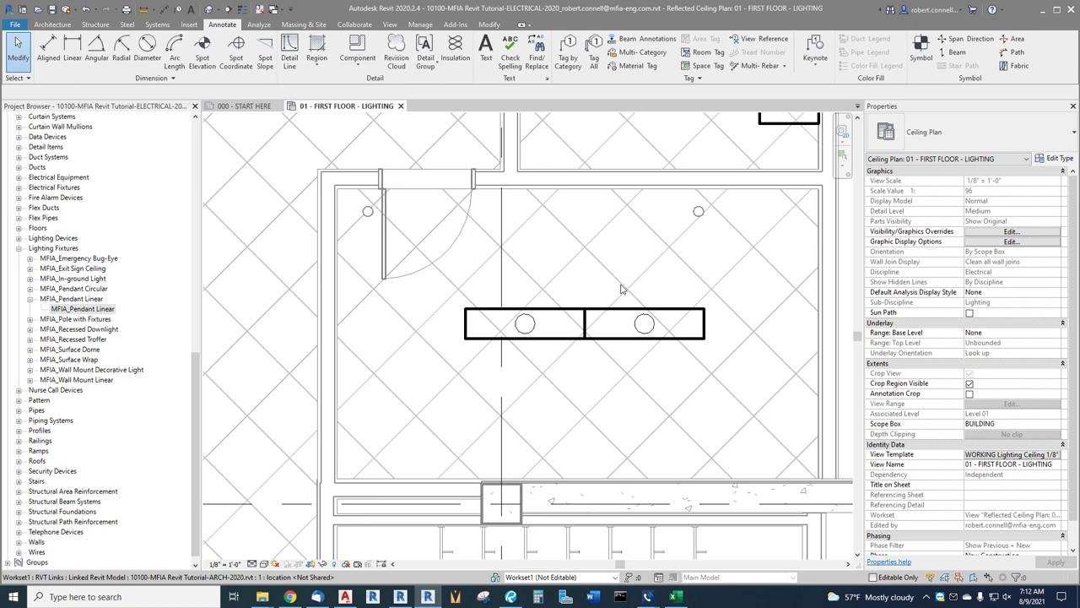
left_click(618, 313)
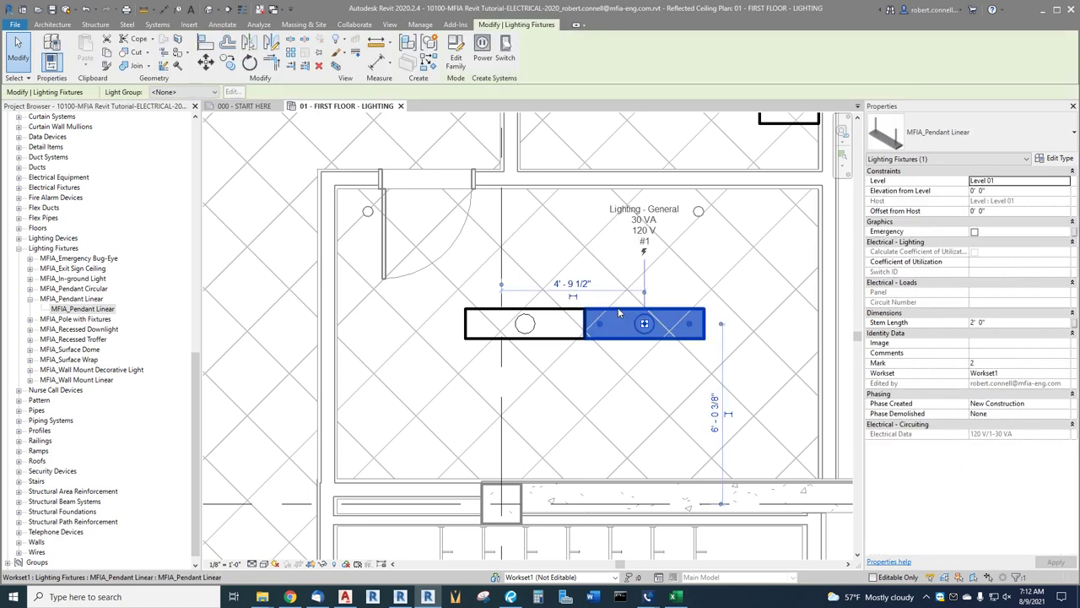
key("Delete")
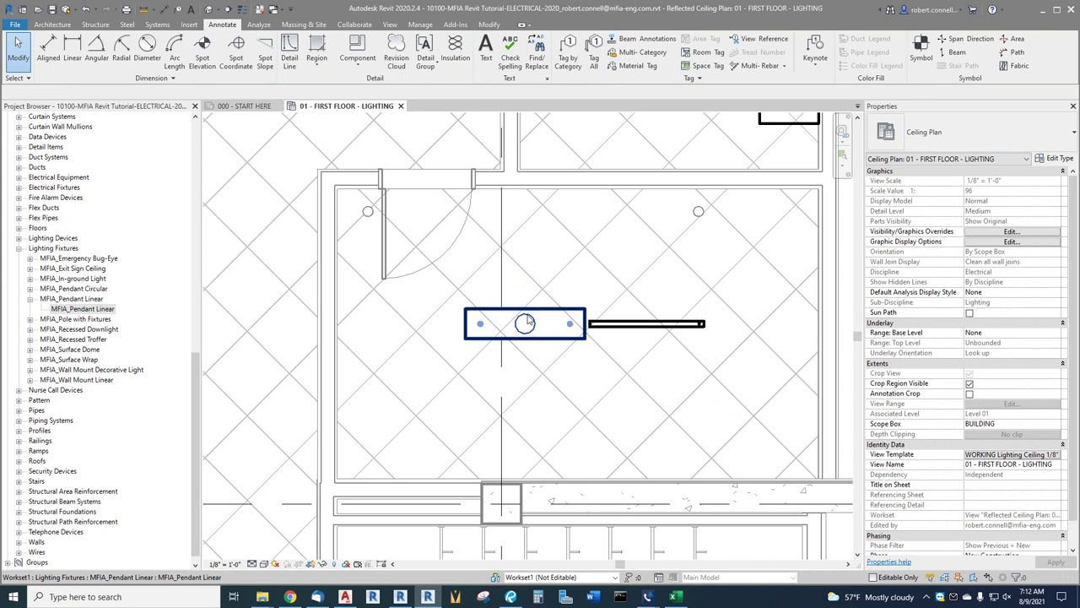
- Duplicate the placed pendant's type as "A Pendant Linear 4'"
left_click(527, 321)
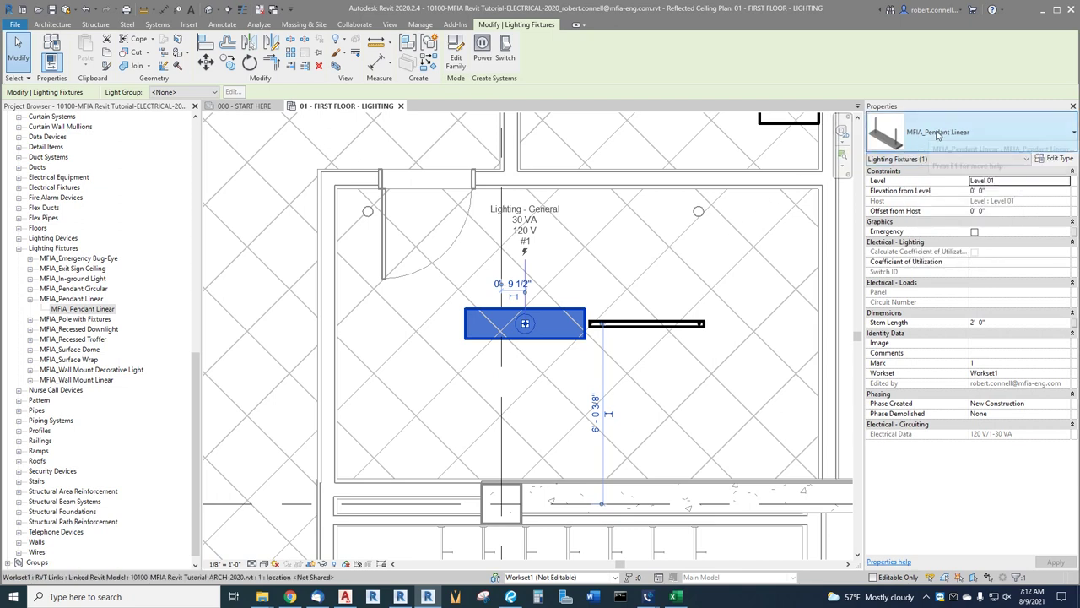
left_click(1055, 161)
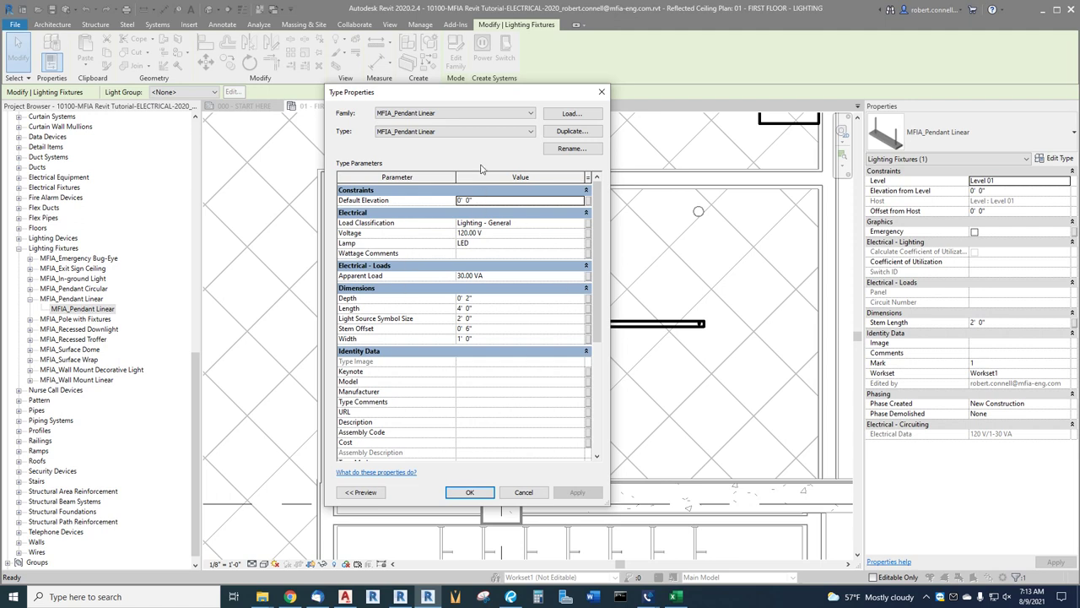
left_click(558, 132)
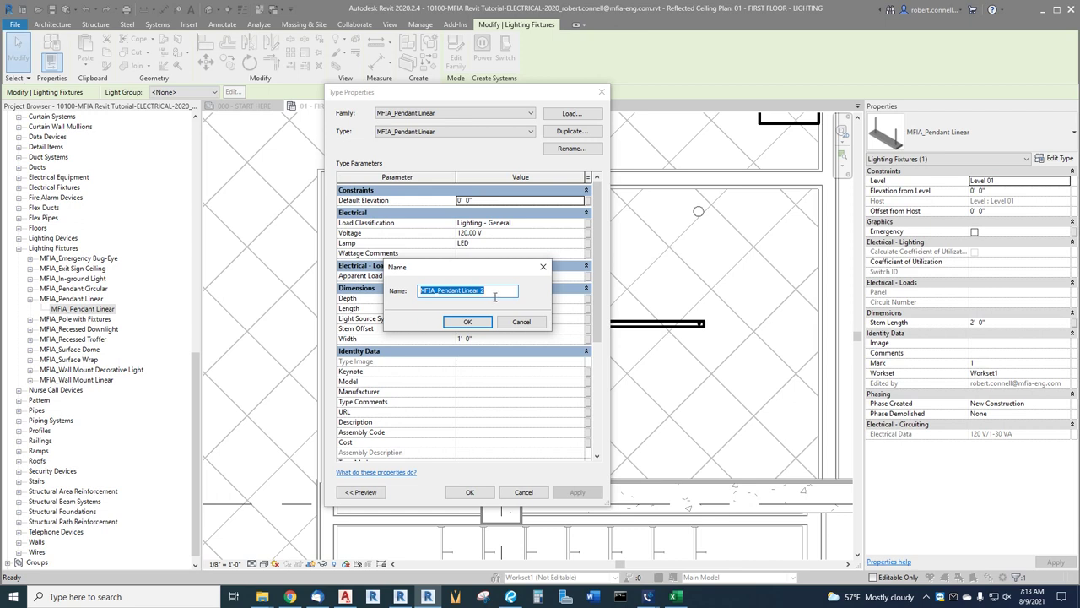
type("A")
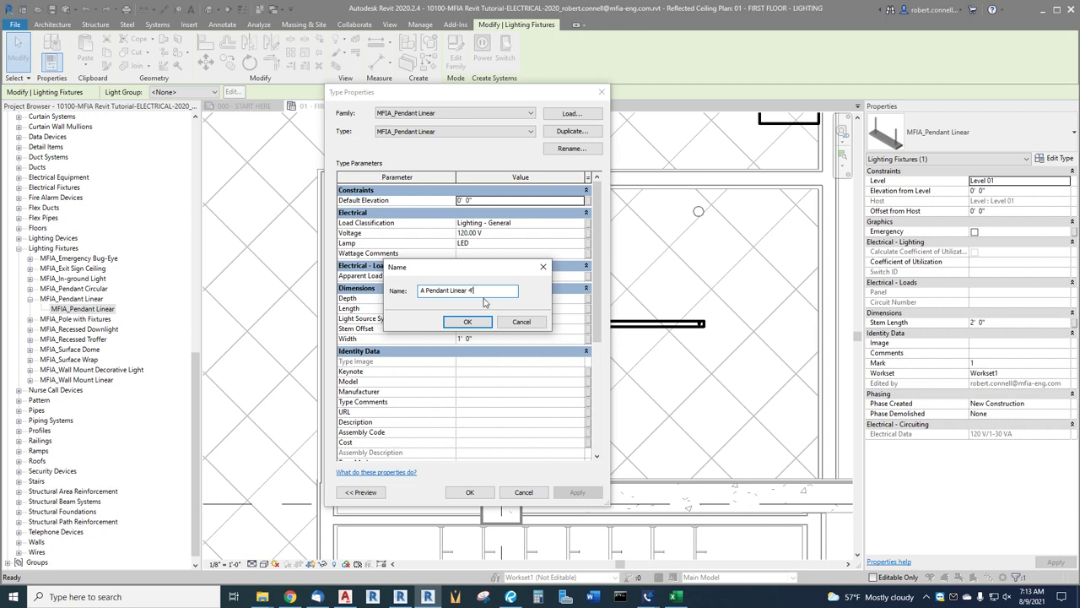
left_click(451, 326)
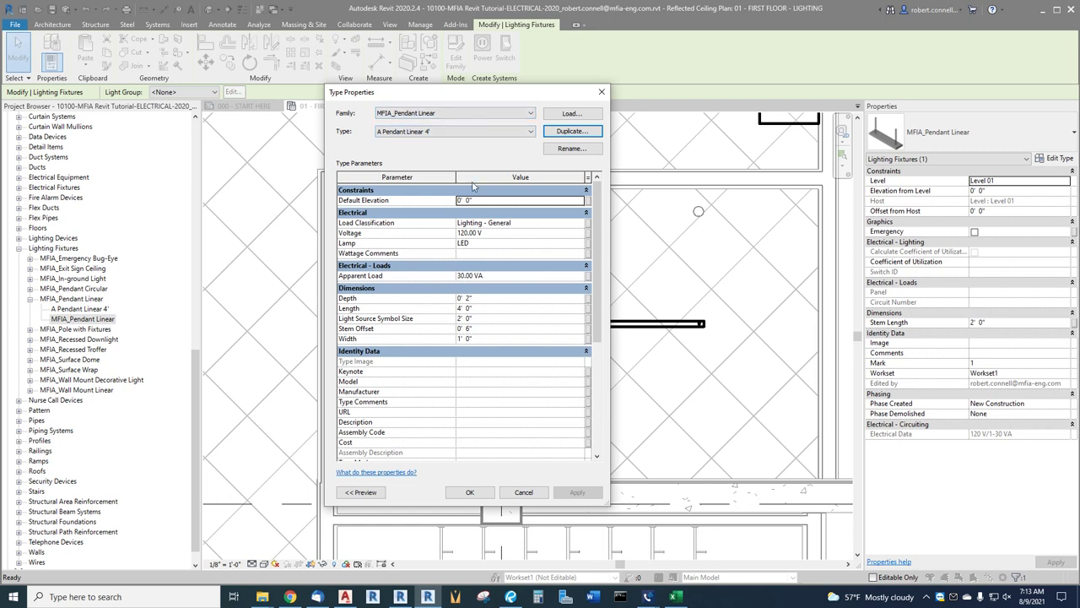
- Set the Type Mark of the A Pendant Linear 4' type to A
scroll(475, 200, "down", 5)
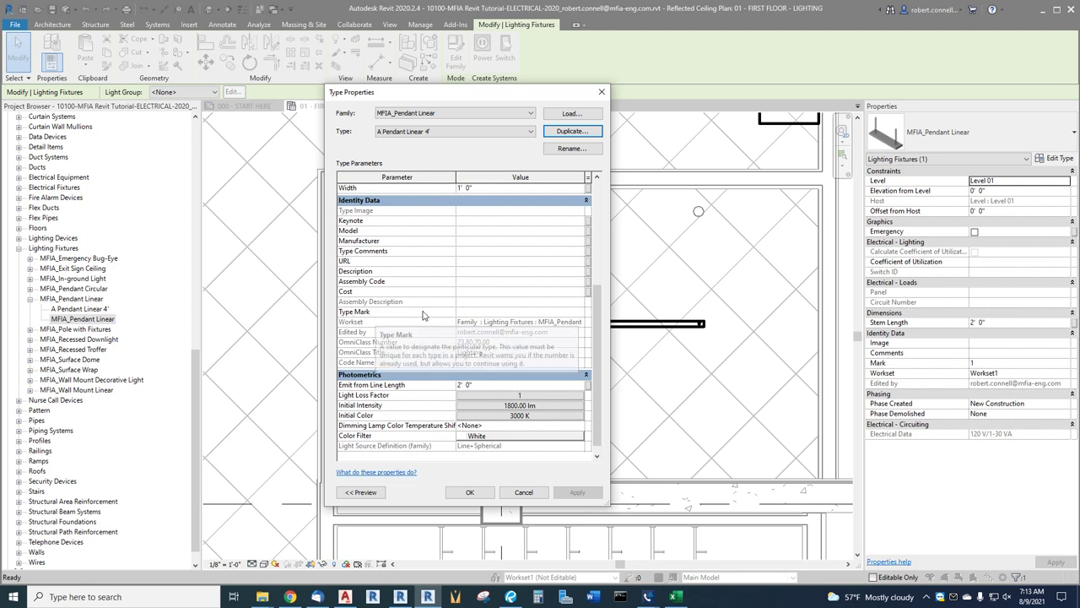
left_click(470, 313)
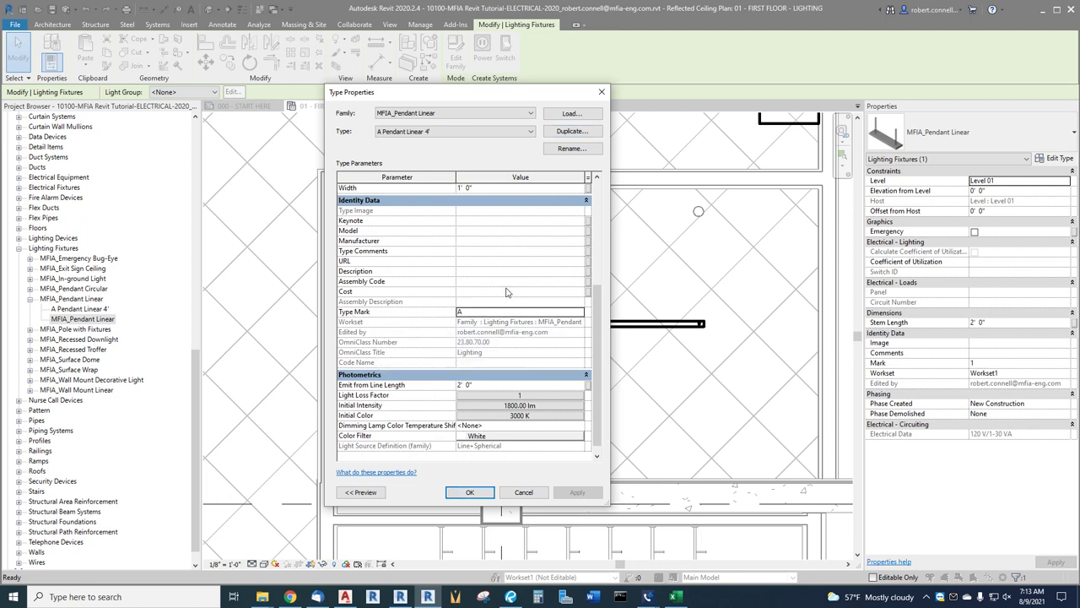
scroll(506, 293, "up", 5)
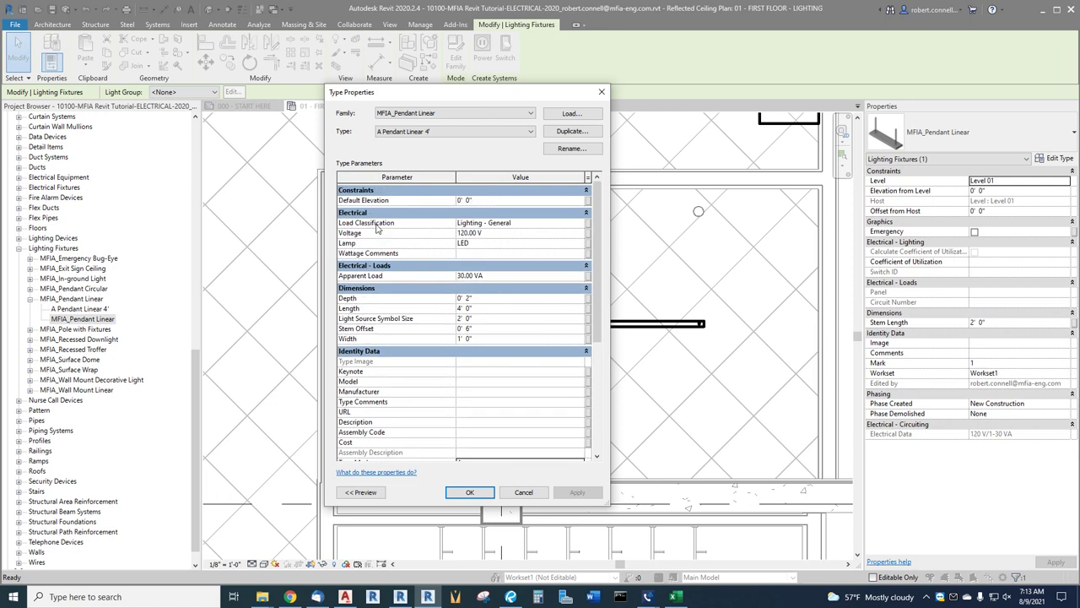
- Review the type's Lighting - General load classification and its demand factor settings, leaving them unedited
left_click(533, 227)
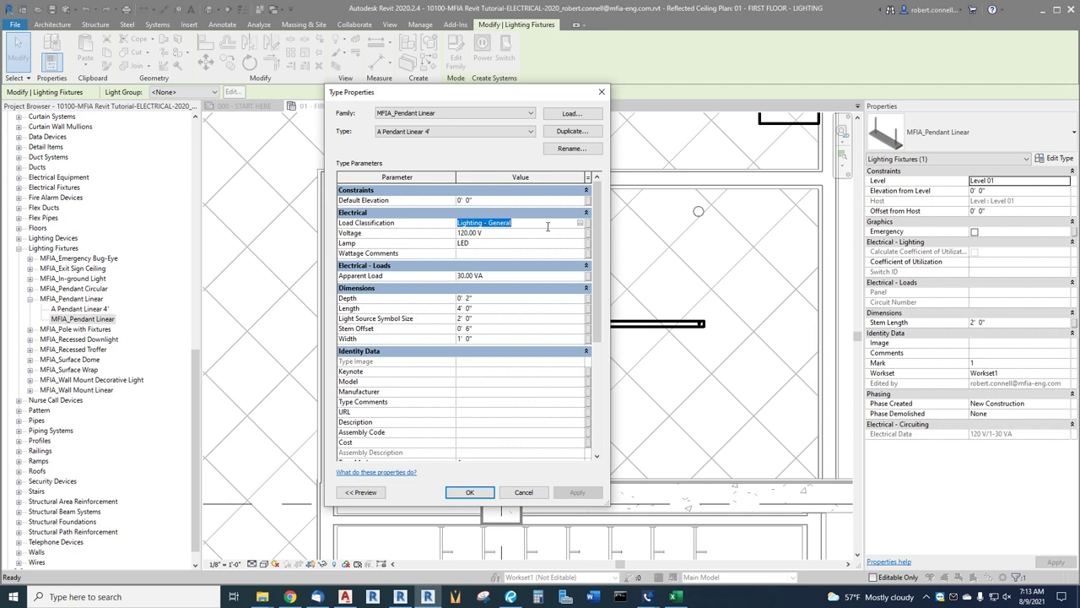
left_click(580, 223)
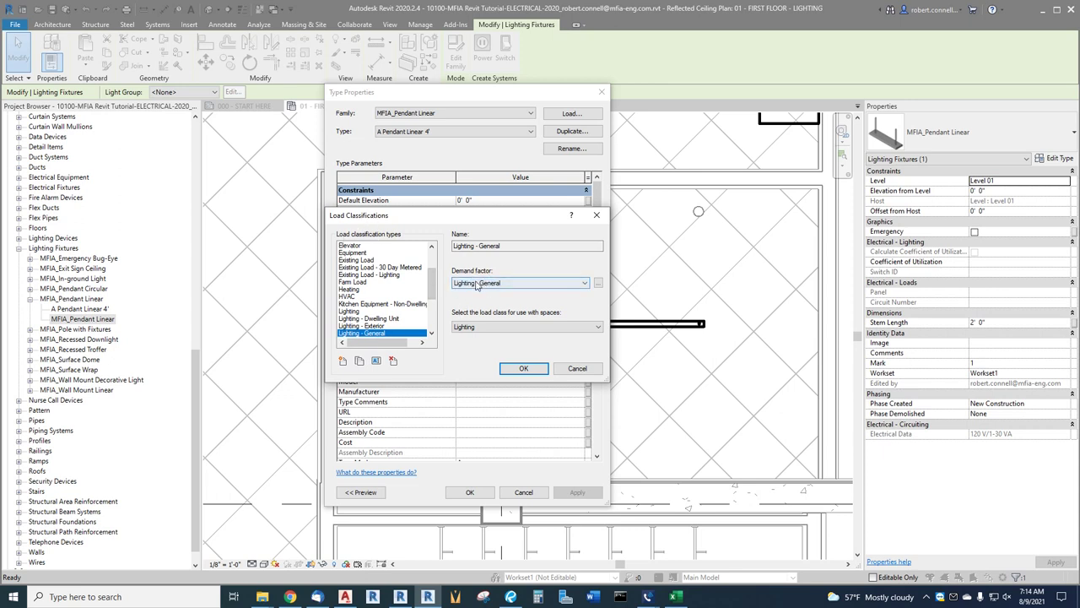
left_click(599, 284)
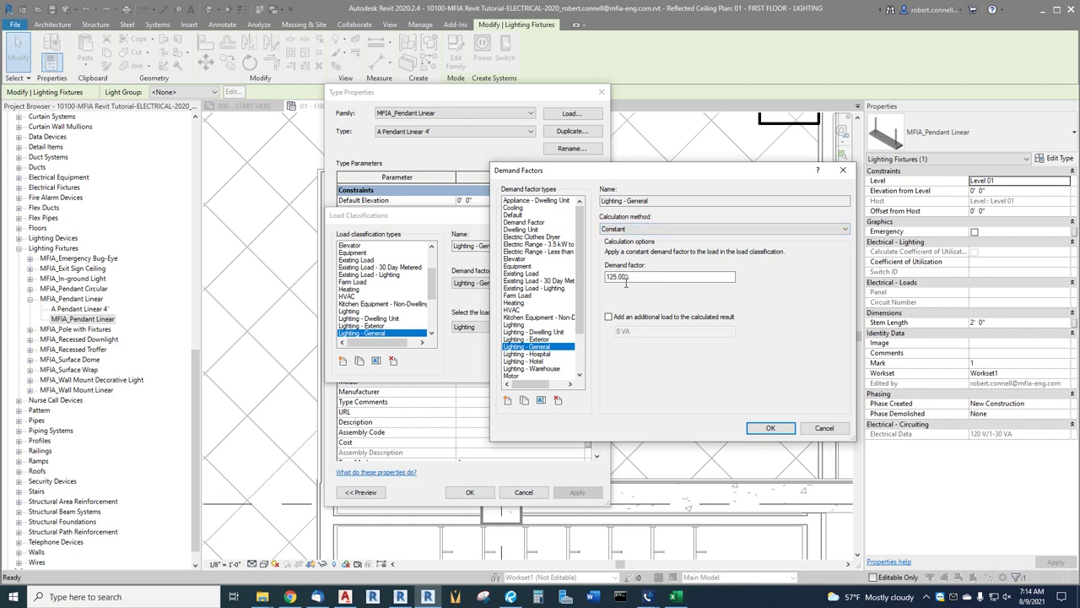
left_click(760, 430)
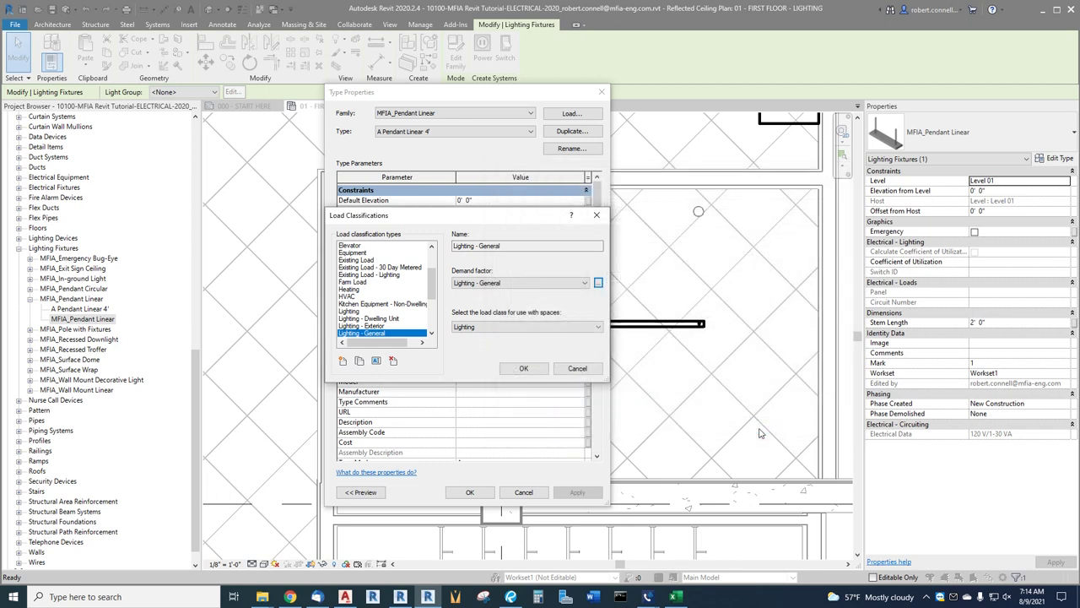
left_click(522, 369)
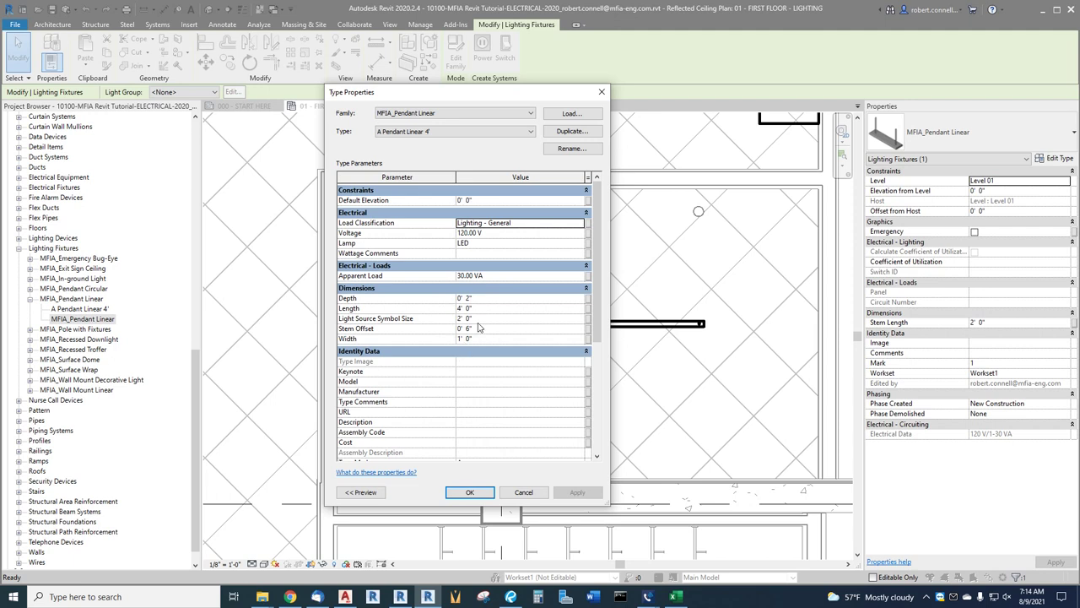
- Set the width of the A Pendant Linear 4' type to 6" and apply the type changes
left_click_drag(482, 96, 763, 82)
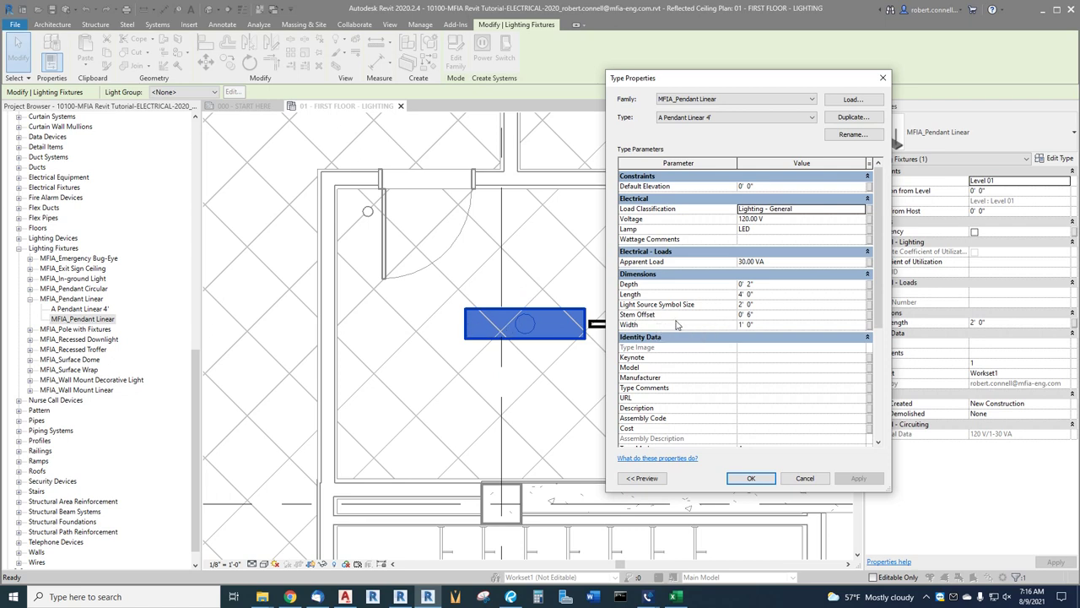
left_click(770, 326)
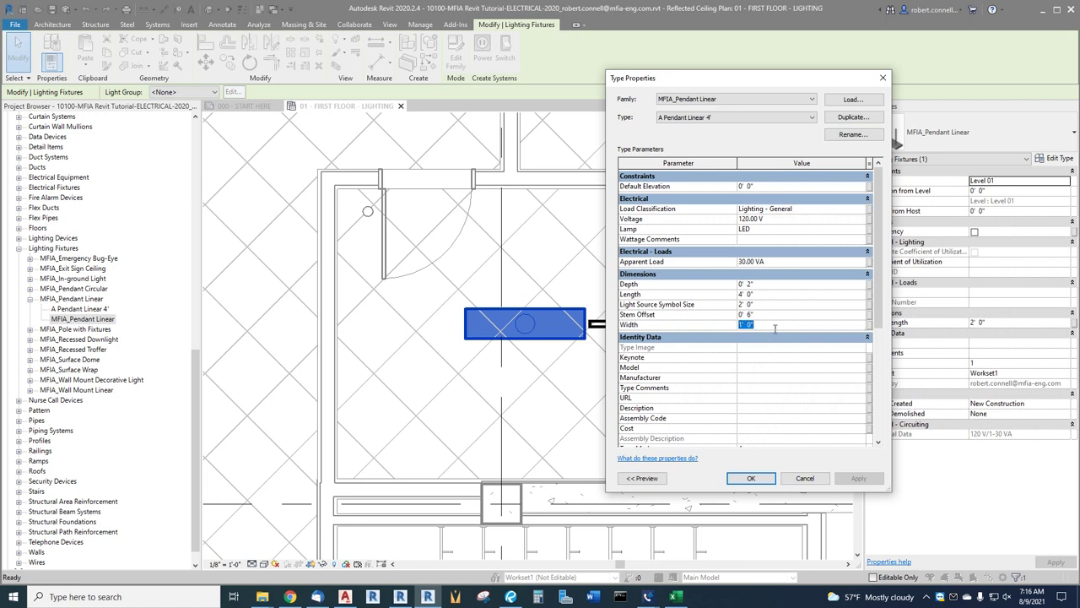
type("6")
left_click(750, 478)
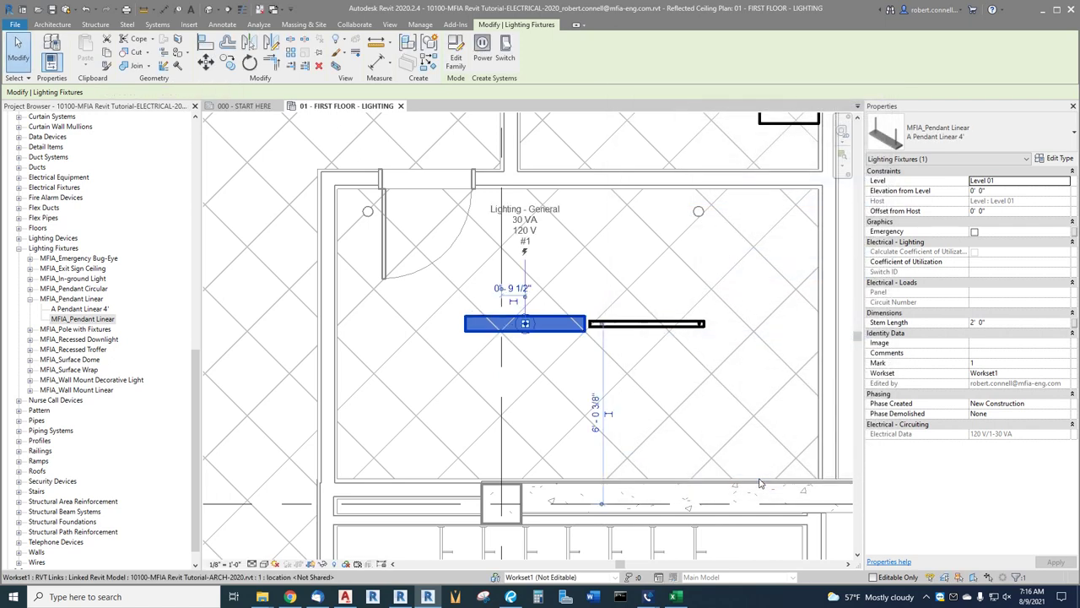
- Examine the resized west pendant's graphics and properties next to the linked east pendant
left_click(525, 323)
scroll(525, 323, "up", 4)
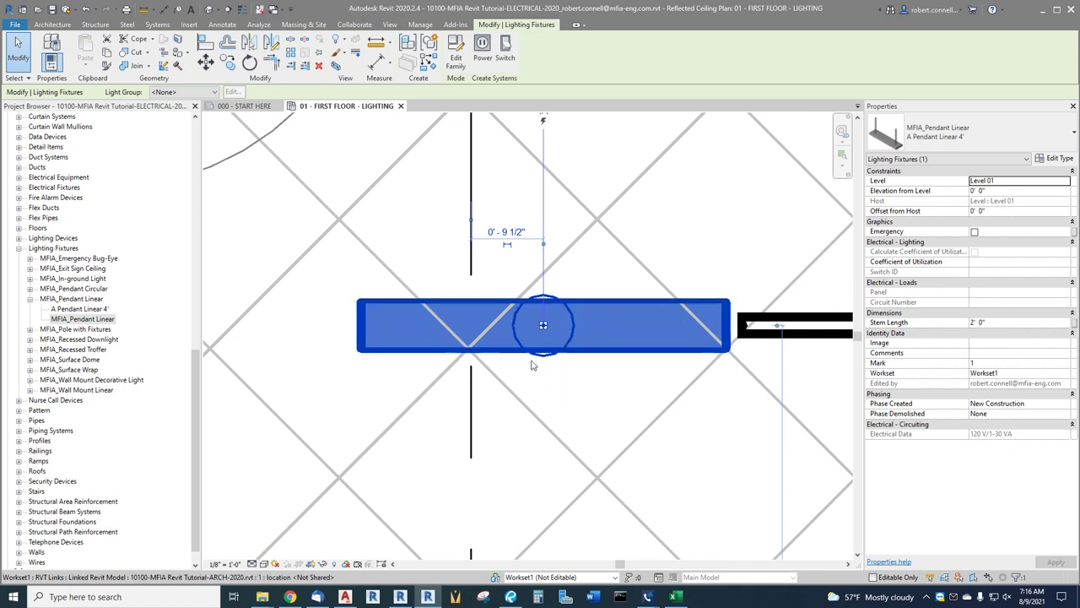
scroll(532, 337, "down", 2)
left_click(565, 287)
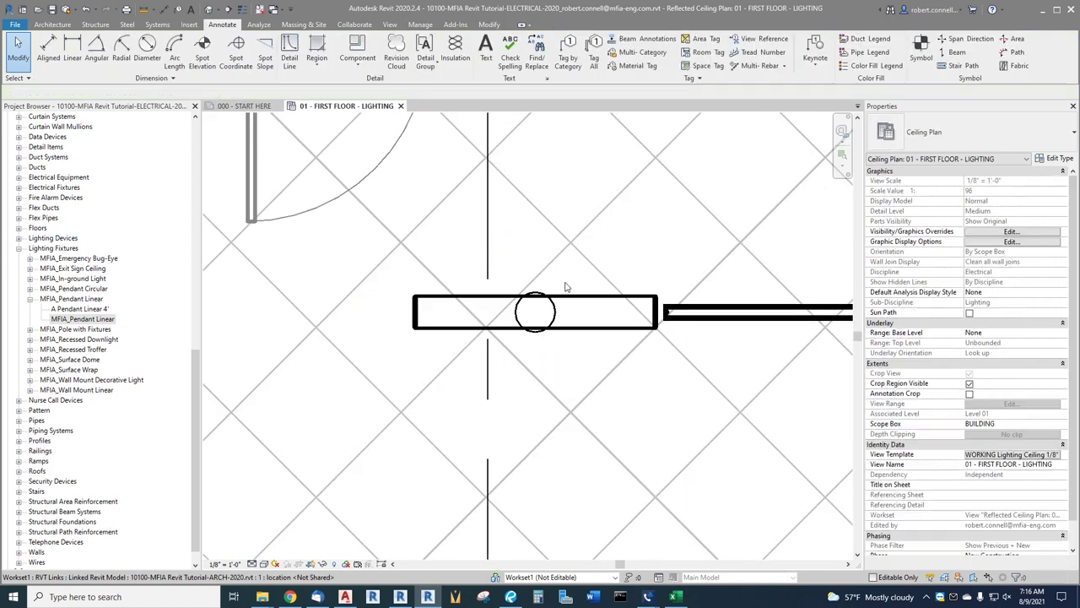
scroll(566, 287, "down", 4)
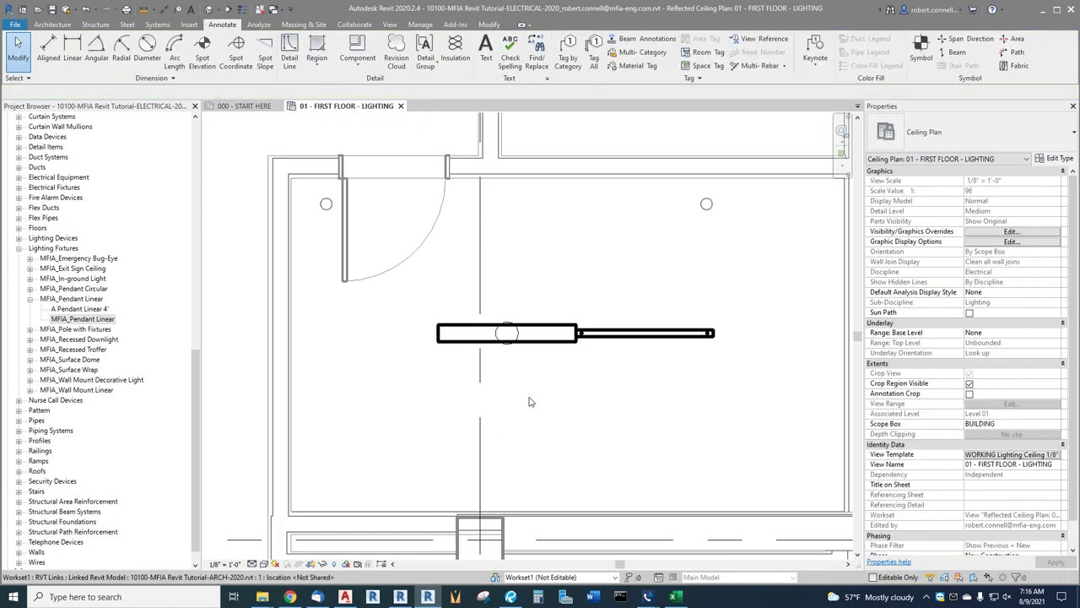
scroll(529, 402, "up", 3)
left_click(500, 308)
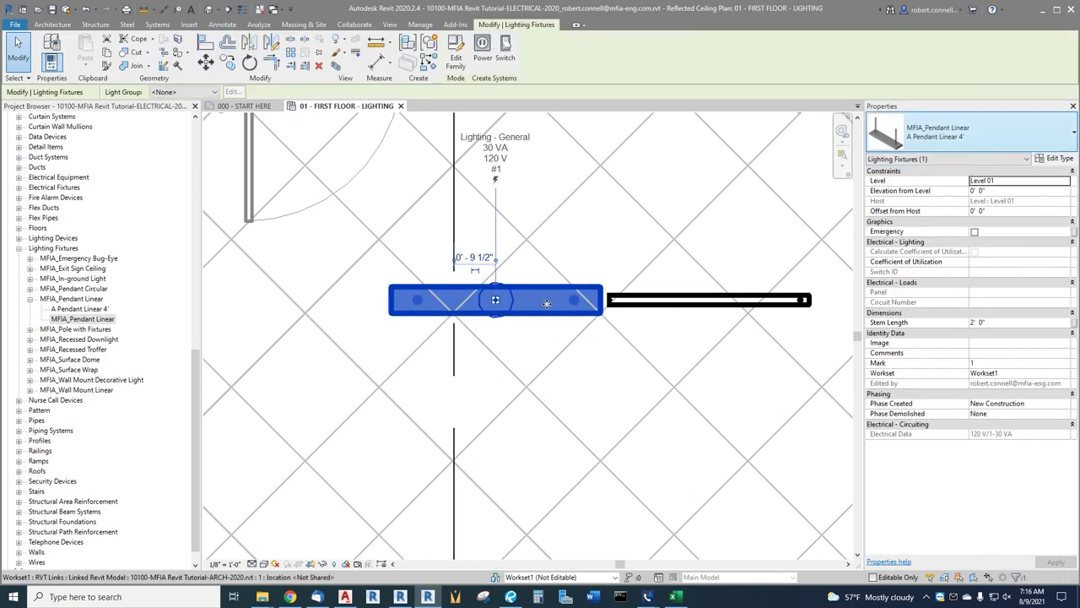
key("Escape")
scroll(532, 278, "down", 2)
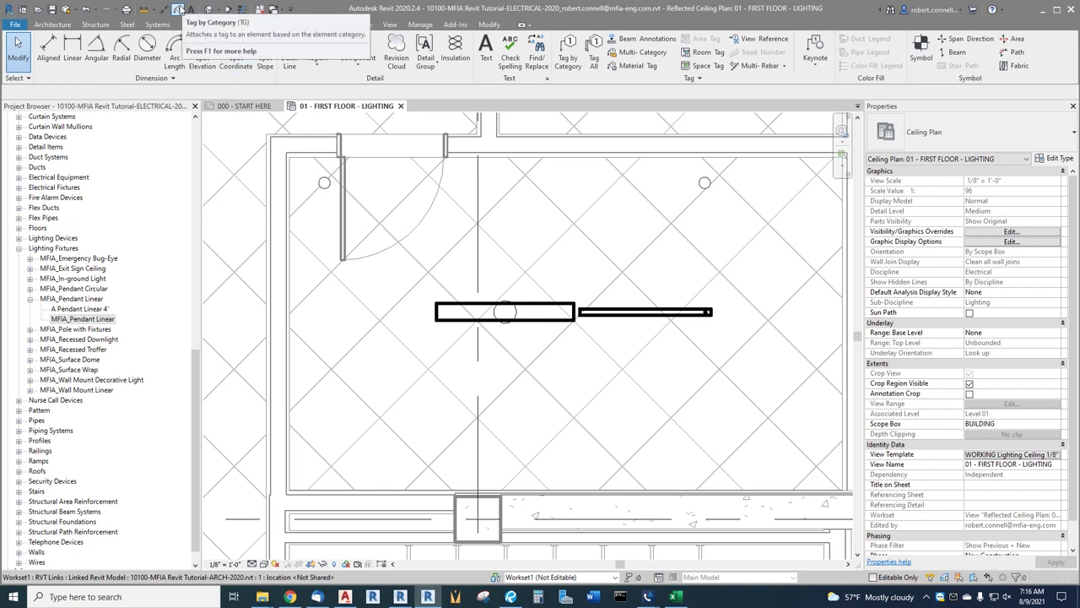
- Tag the west pendant by category without a leader and place the tag just above the fixture
left_click(291, 9)
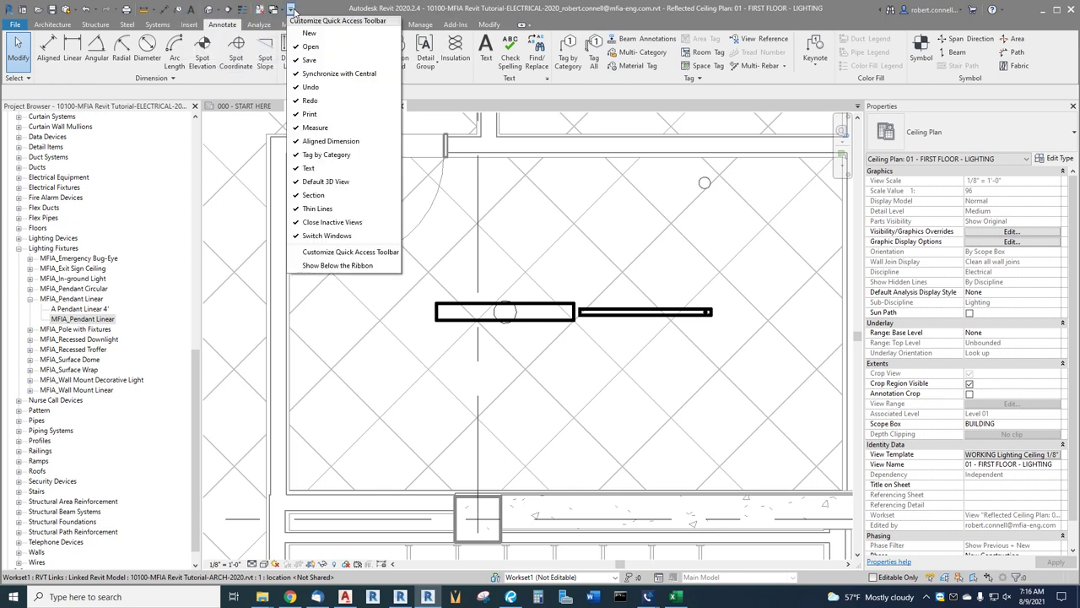
left_click(181, 10)
left_click(178, 10)
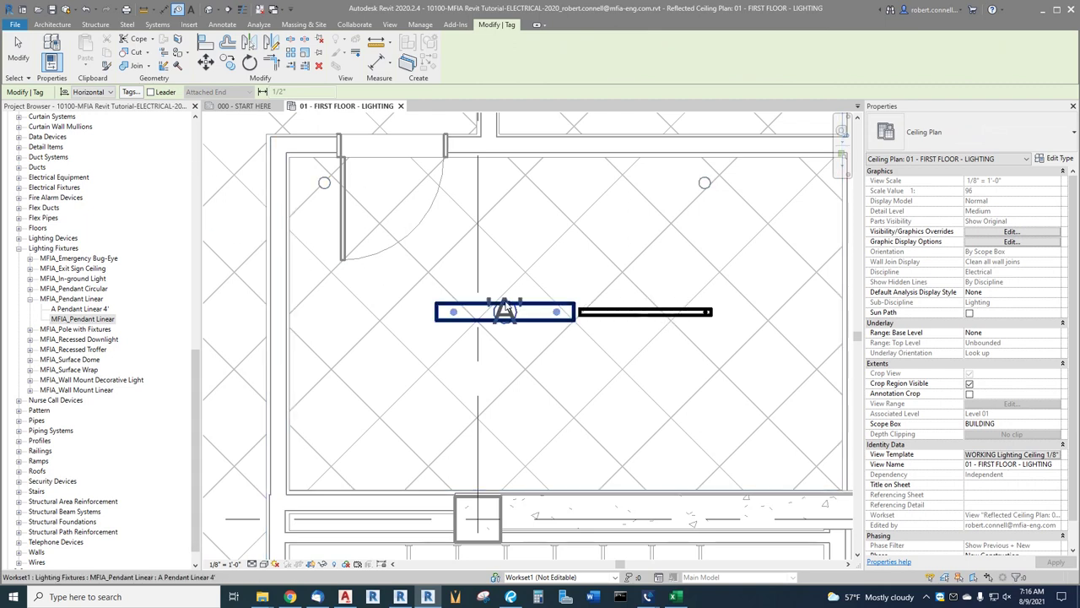
left_click(504, 311)
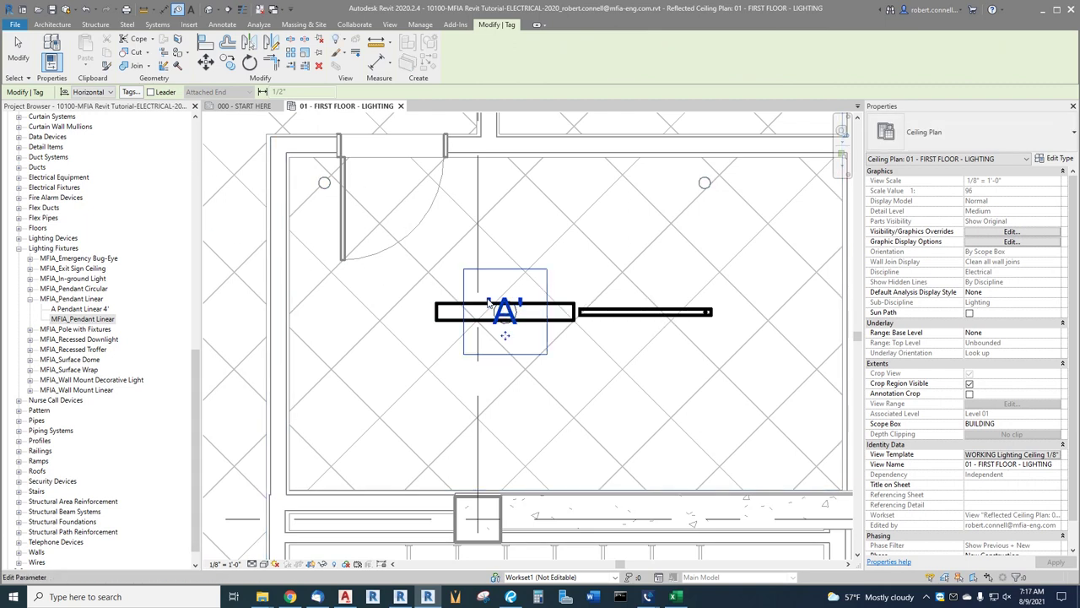
left_click_drag(524, 313, 521, 287)
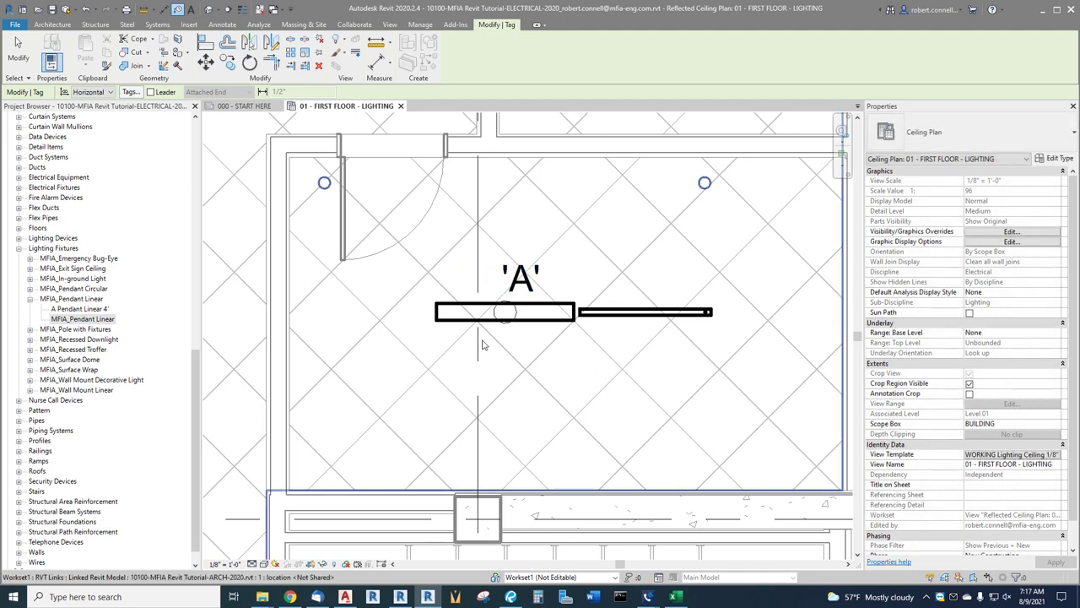
key("Escape")
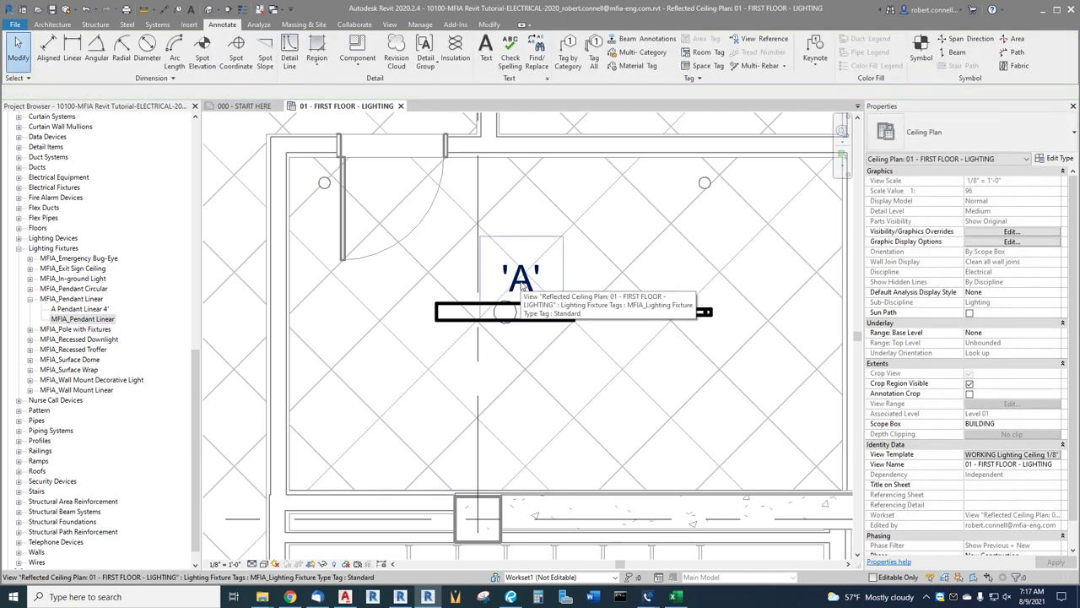
- Set the Type Mark of the A Pendant Linear 4' type to B and apply it to the west pendant's tag
left_click(507, 314)
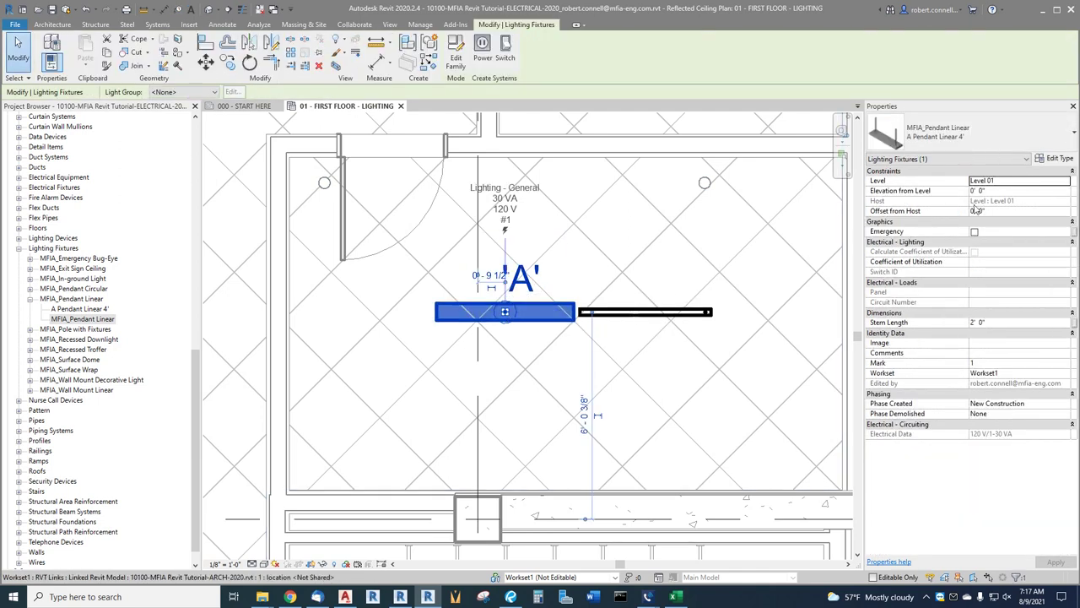
left_click(1055, 159)
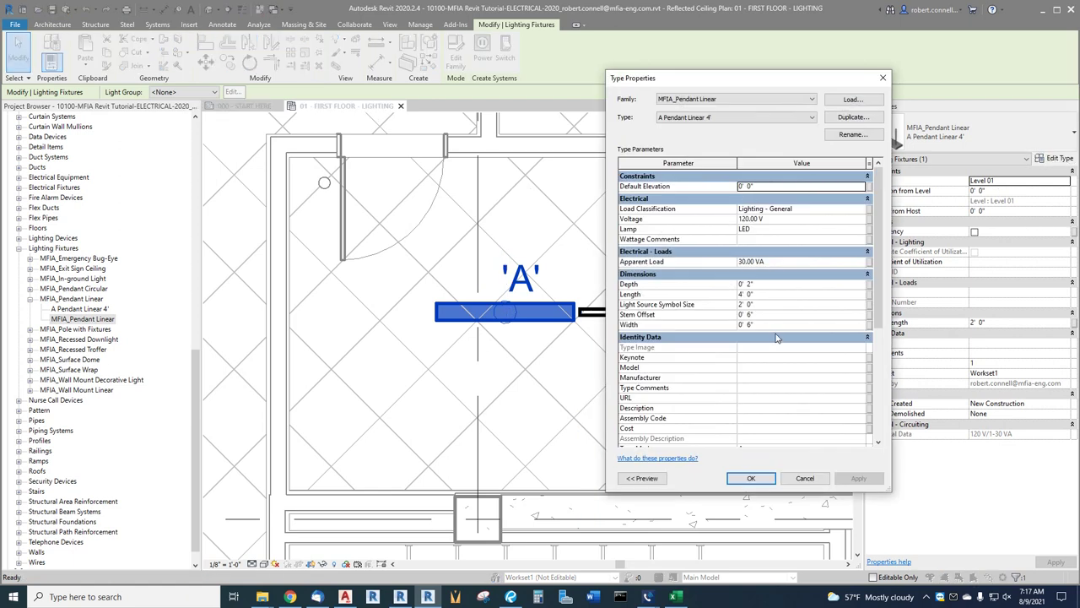
scroll(780, 355, "down", 8)
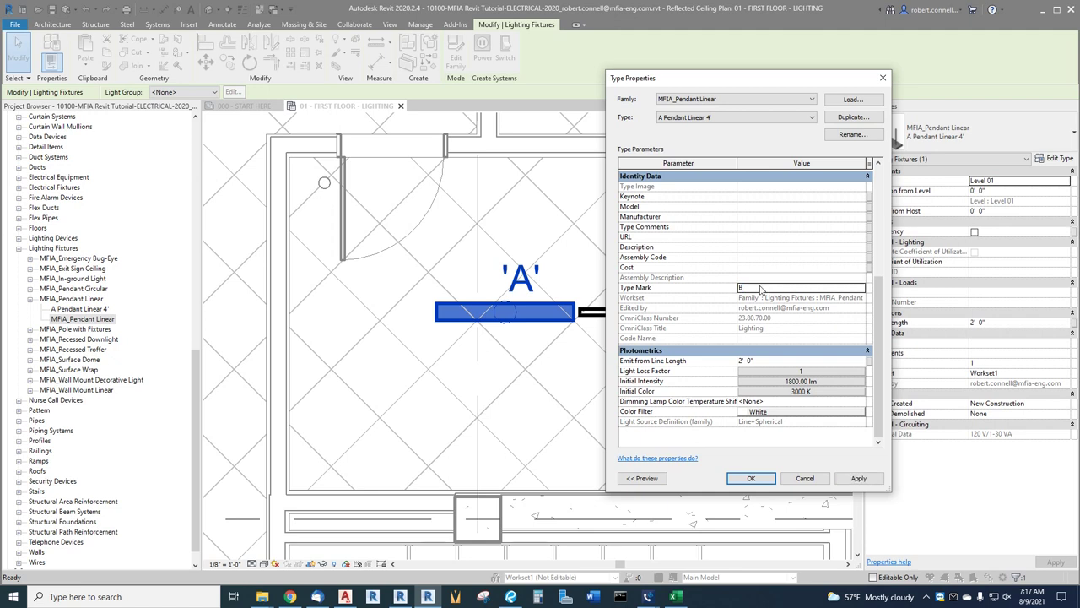
left_click(751, 478)
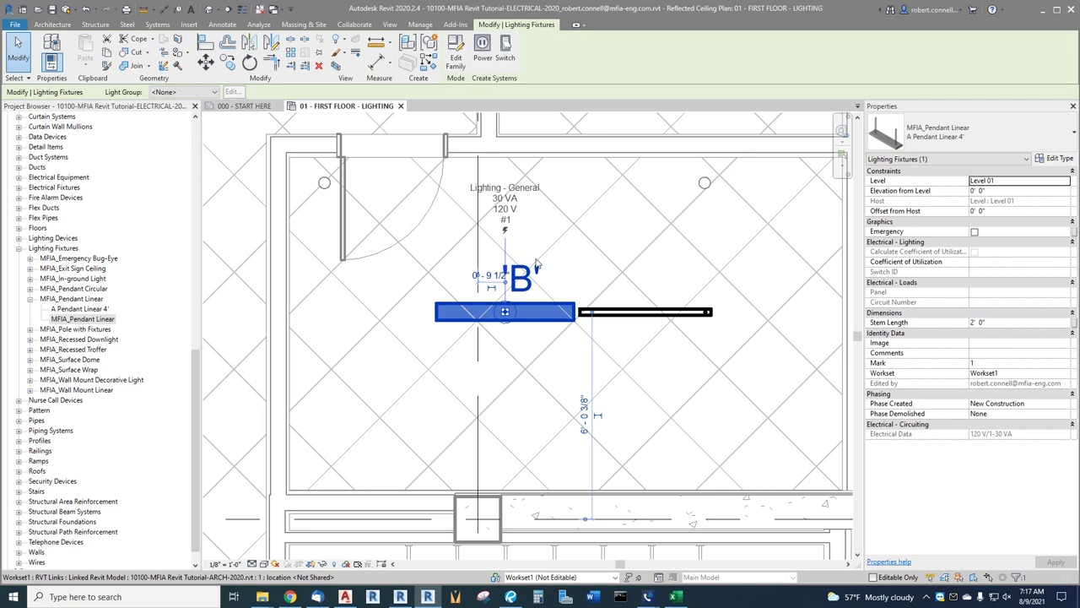
key("Escape")
- Set the Type Mark of the A Pendant Linear 4' type back to A
left_click(533, 324)
left_click(1062, 165)
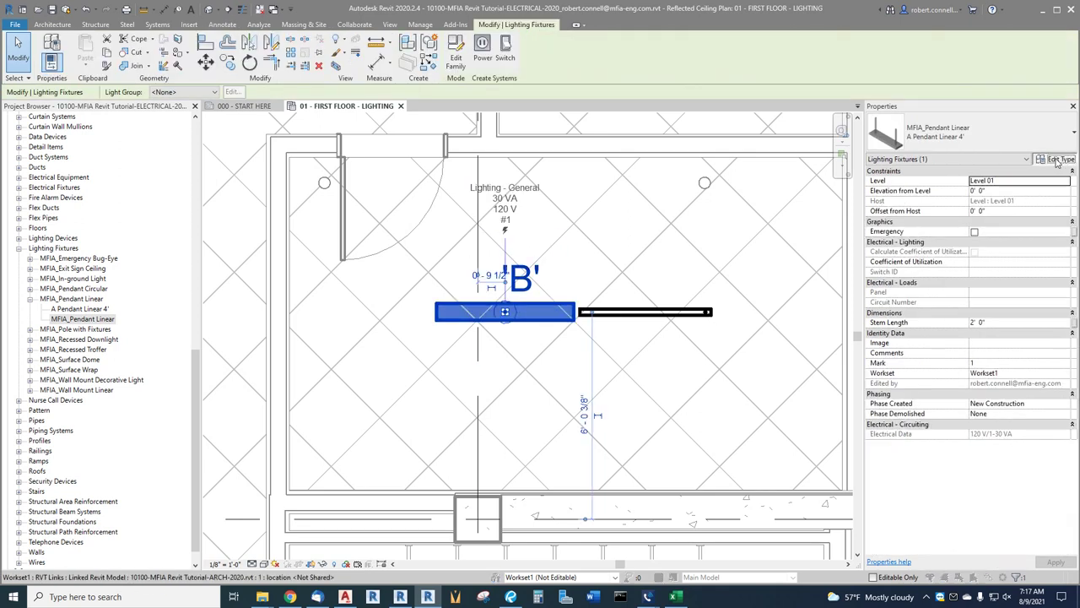
scroll(747, 338, "down", 5)
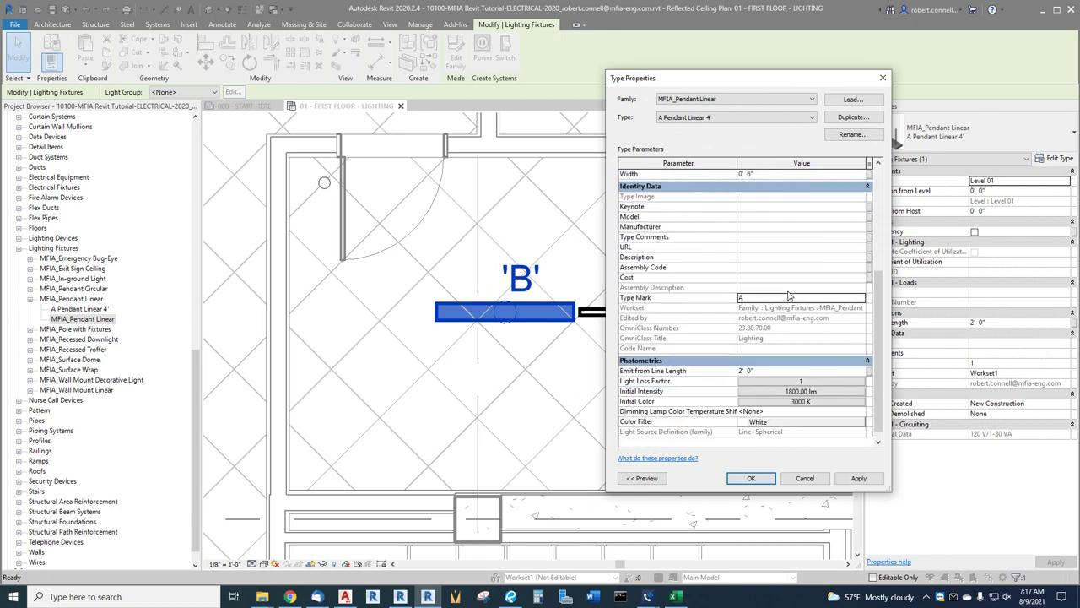
left_click(746, 479)
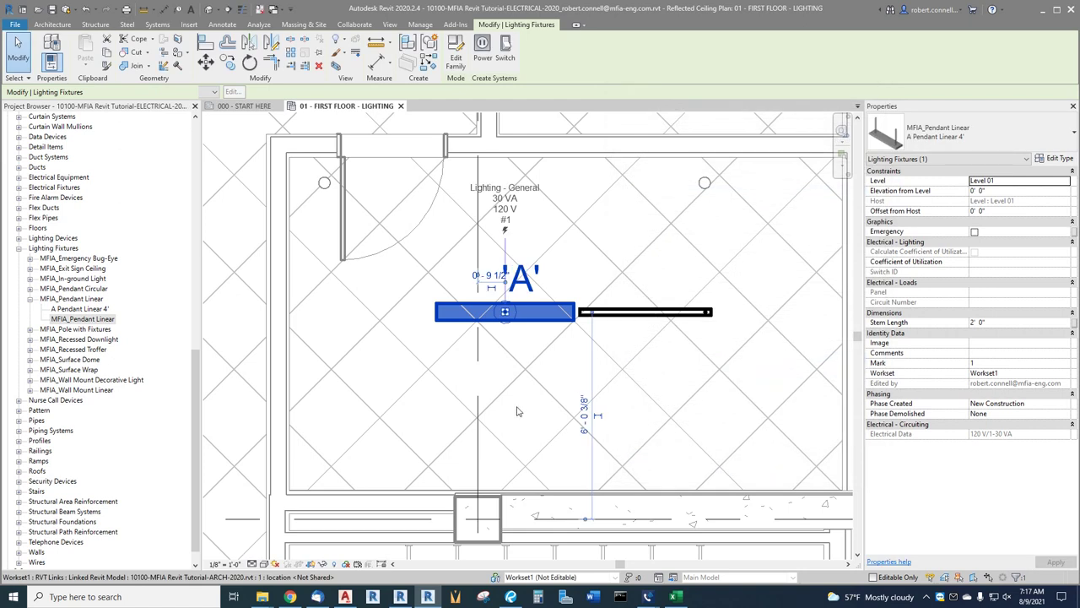
left_click(432, 380)
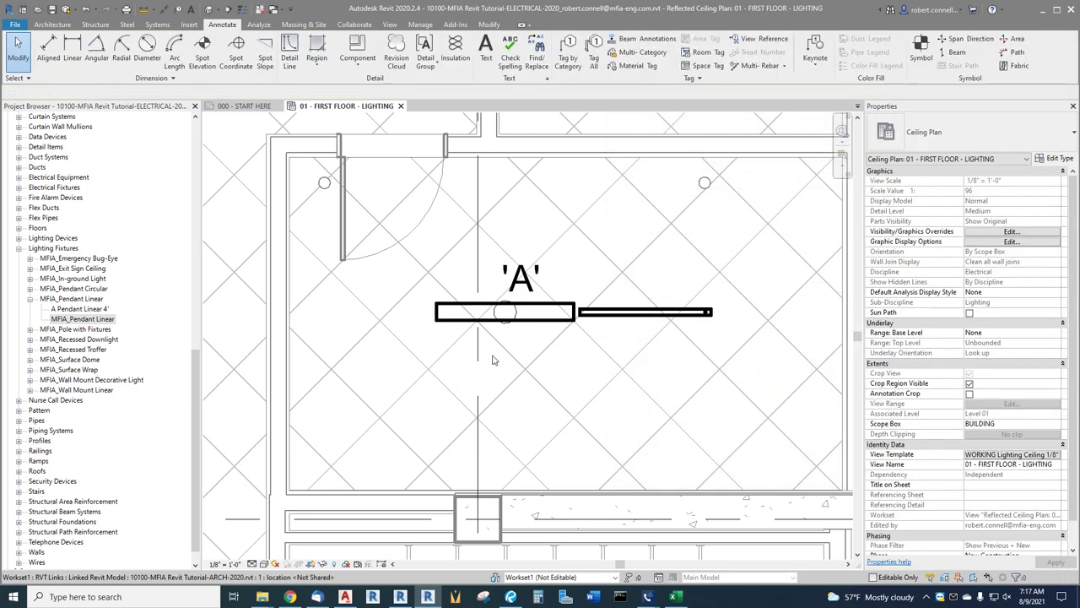
left_click(503, 323)
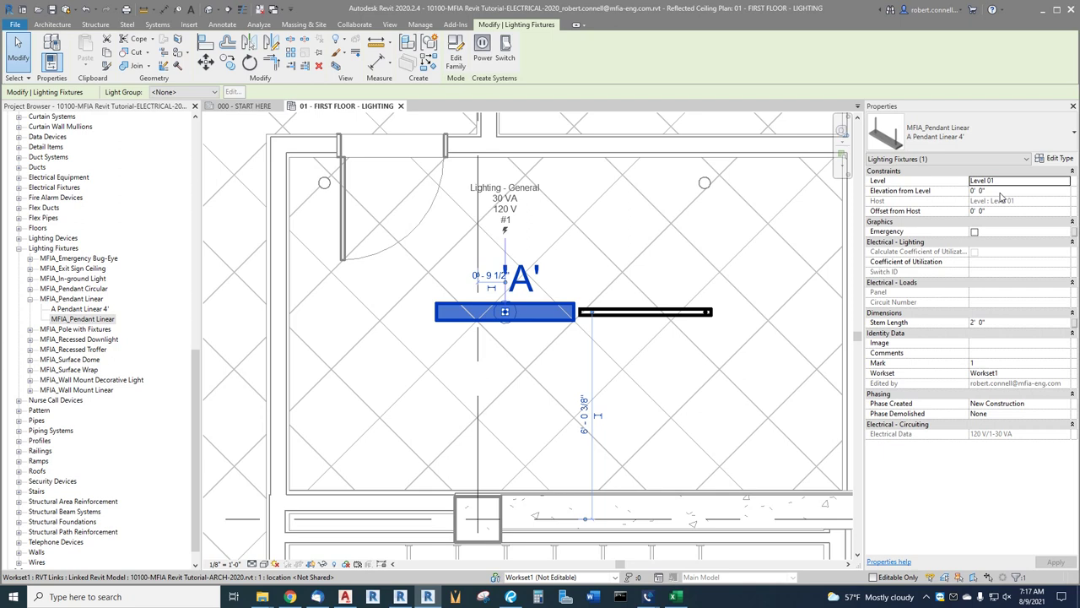
key("Escape")
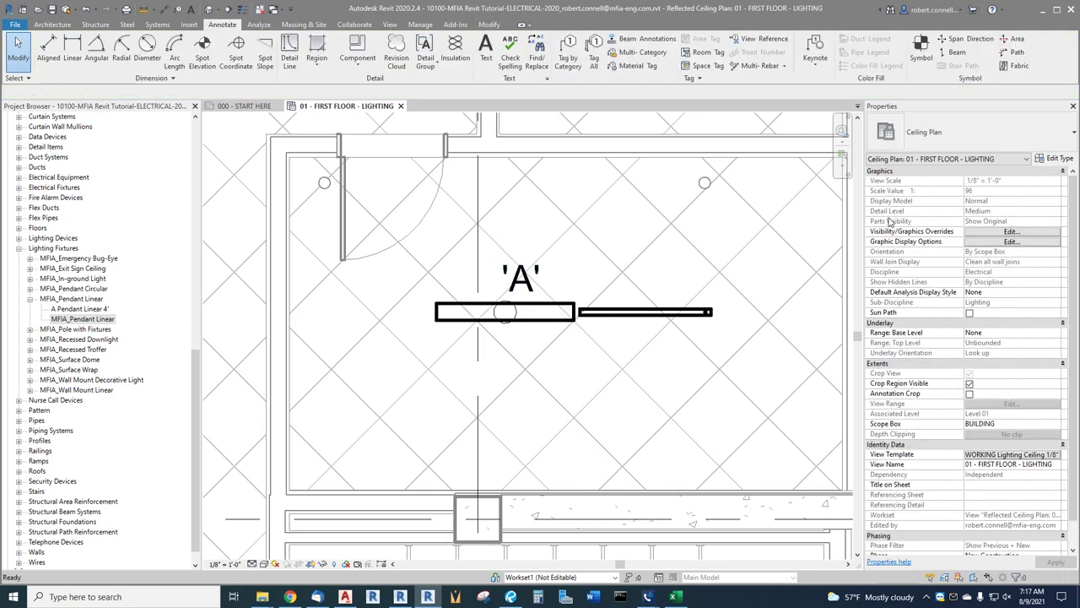
- Place a perspective camera at the room's doorway looking southeast past the pendants, and set the new view's discipline to Coordination
scroll(470, 247, "down", 3)
scroll(470, 247, "up", 2)
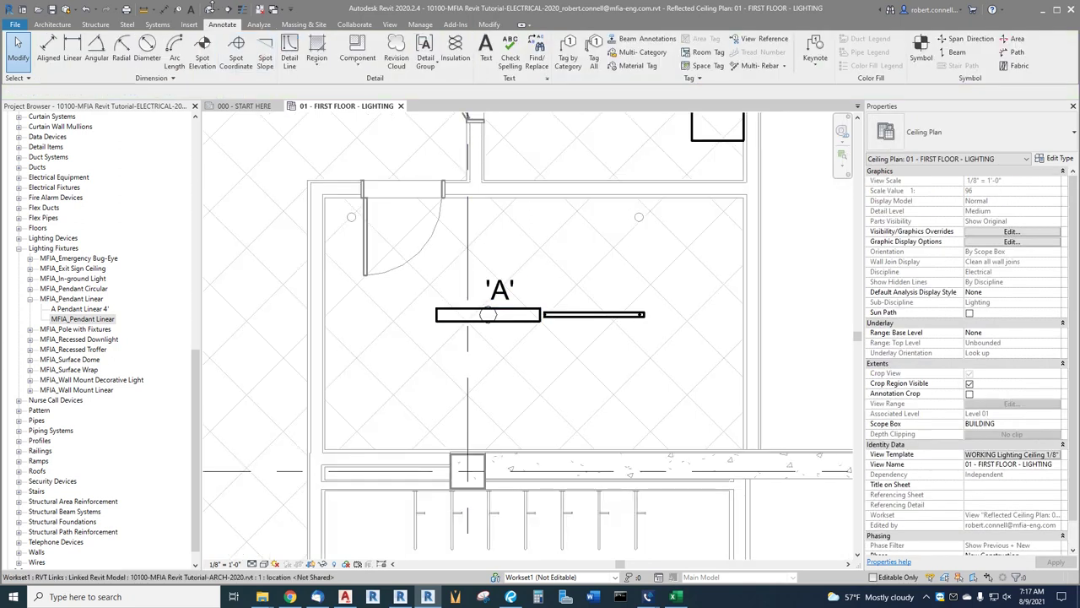
left_click(218, 10)
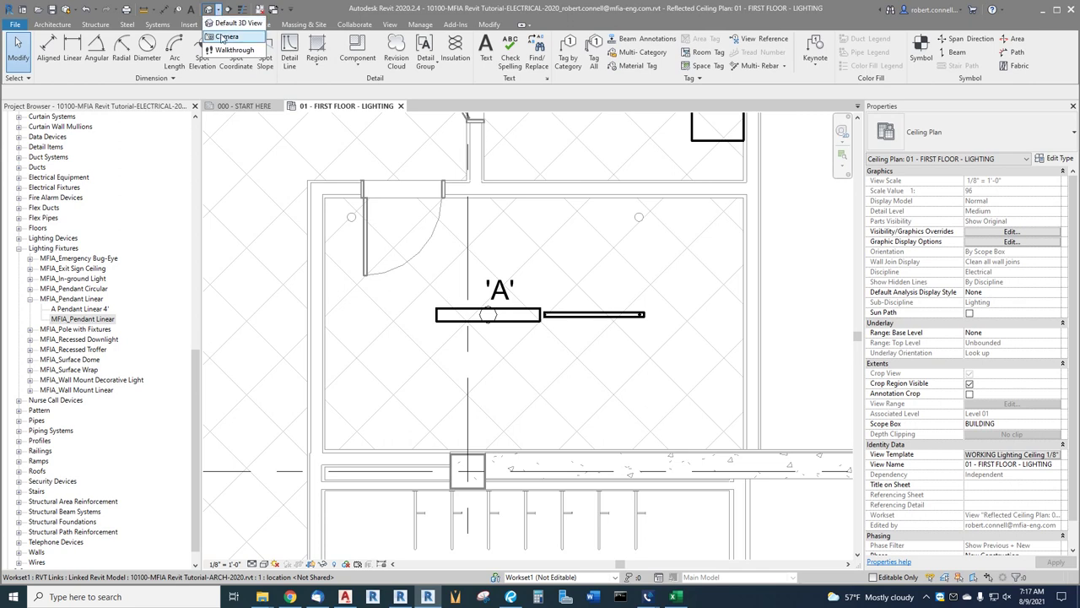
left_click(224, 37)
left_click(380, 189)
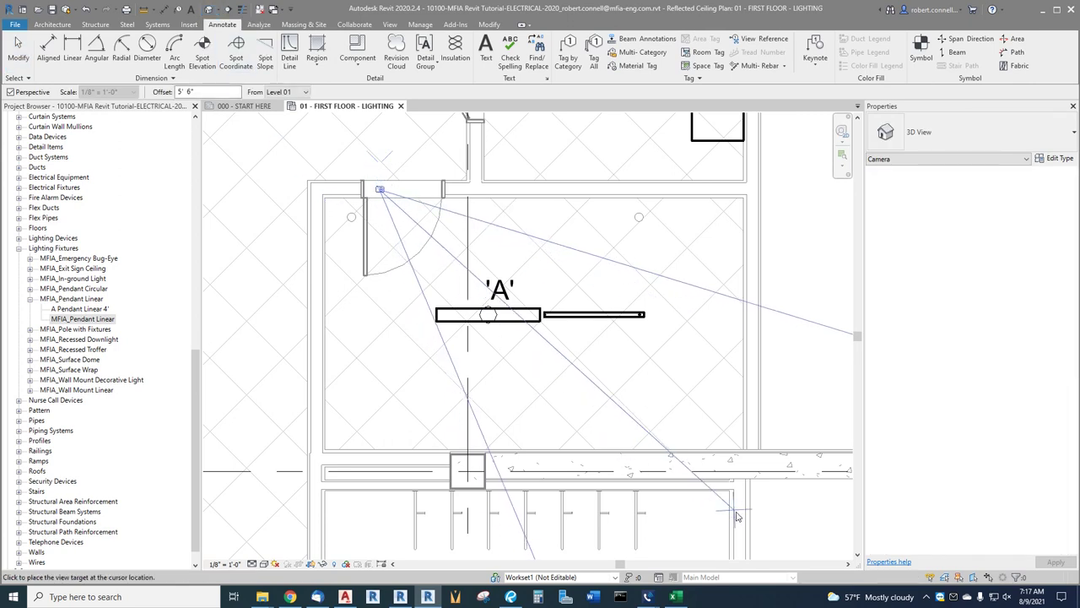
left_click(755, 533)
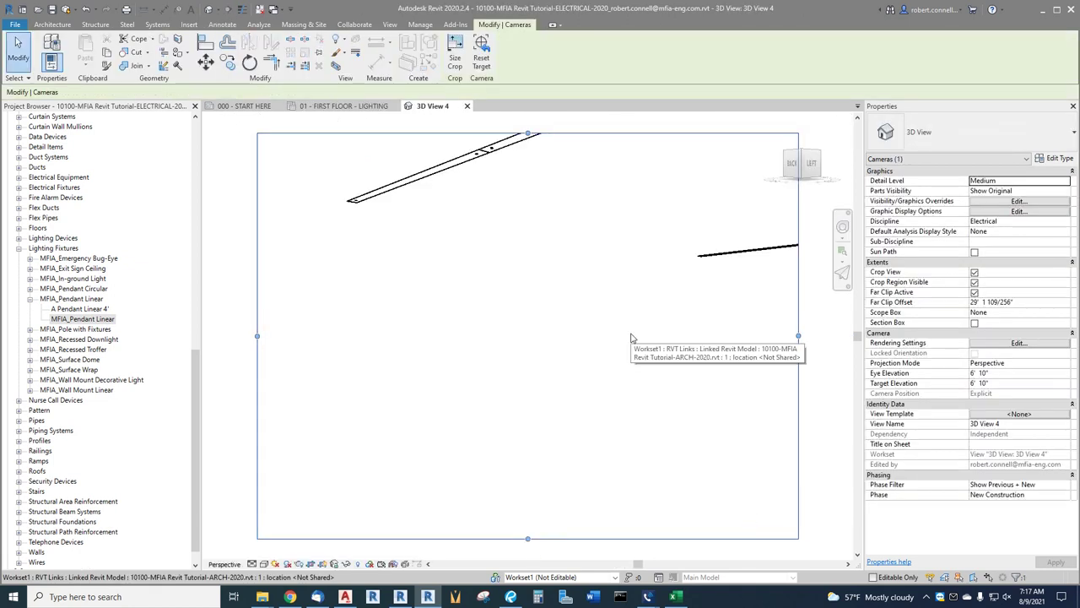
left_click(1065, 222)
left_click(992, 273)
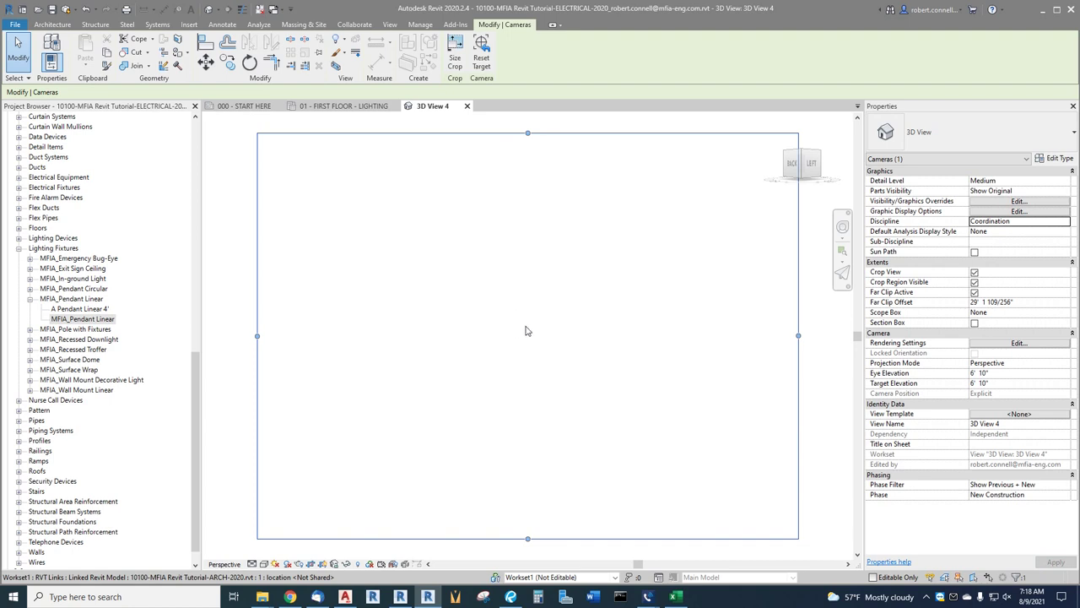
- Turn the camera down and walk it until the whole west pendant is in view, then select the fixture to examine its position
key("shift+w")
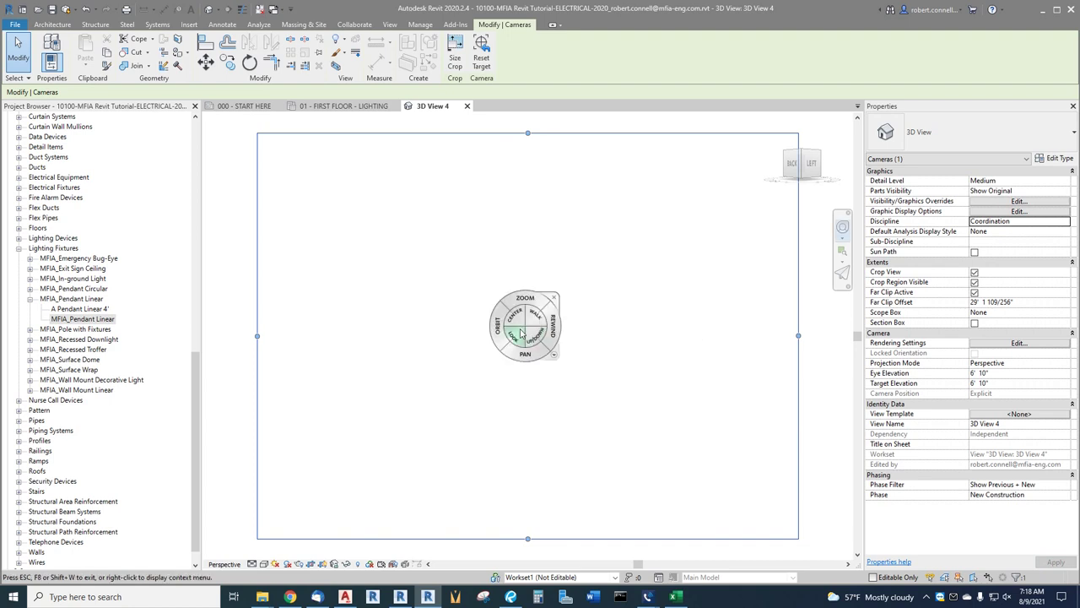
left_click(517, 337)
left_click_drag(519, 341, 544, 517)
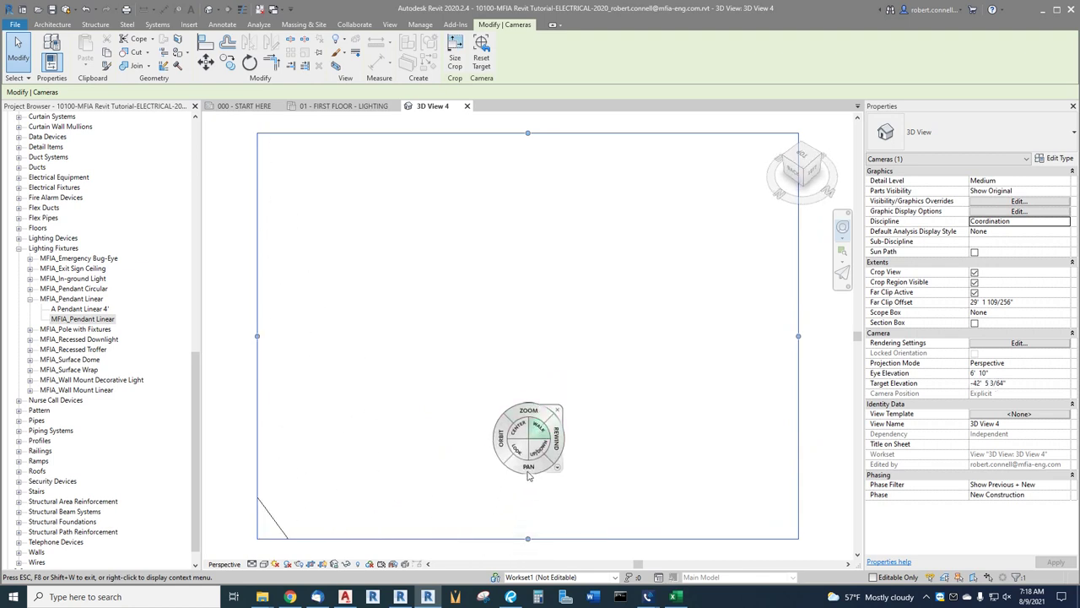
left_click(528, 469)
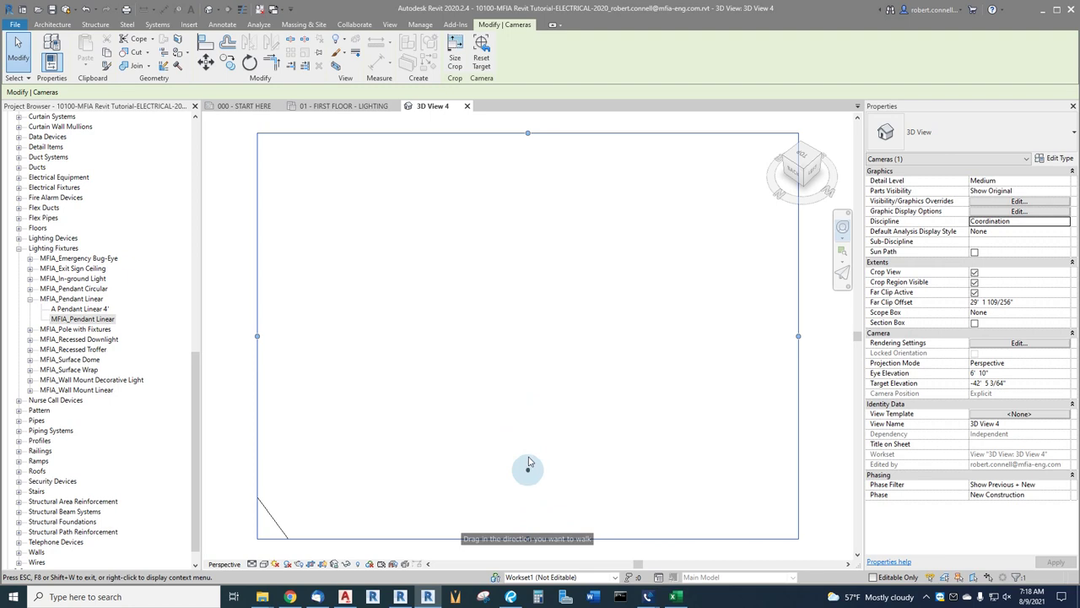
left_click_drag(529, 454, 530, 450)
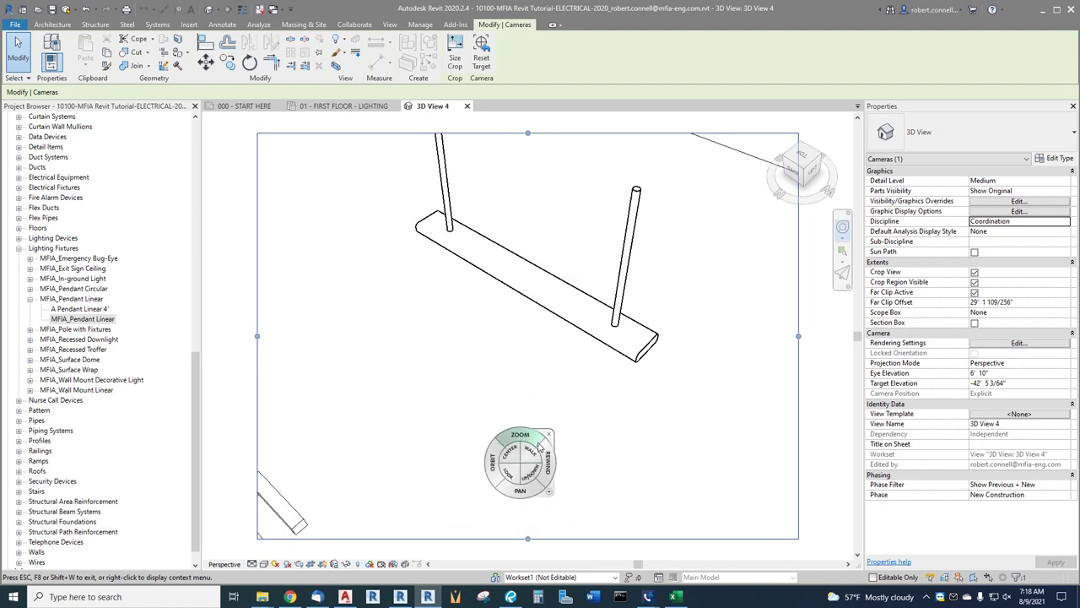
mouse_move(511, 471)
left_mouse_down()
mouse_move(498, 472)
mouse_move(502, 361)
mouse_move(359, 321)
mouse_move(309, 358)
mouse_move(344, 382)
mouse_move(371, 498)
mouse_move(705, 519)
mouse_move(696, 407)
mouse_move(511, 415)
mouse_move(552, 449)
mouse_move(579, 434)
left_mouse_up()
key("Escape")
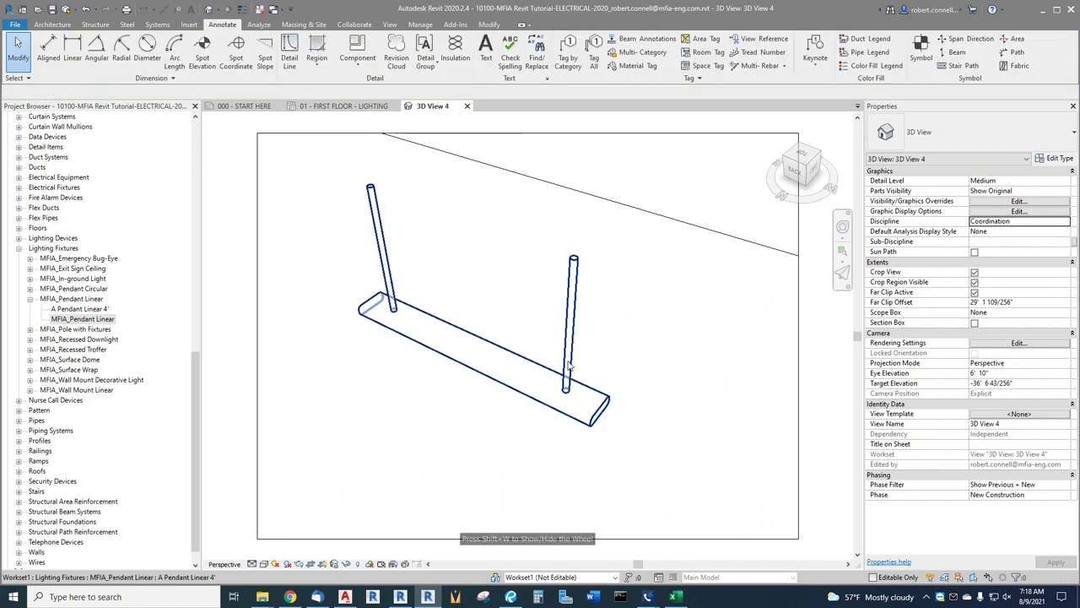
left_click(572, 391)
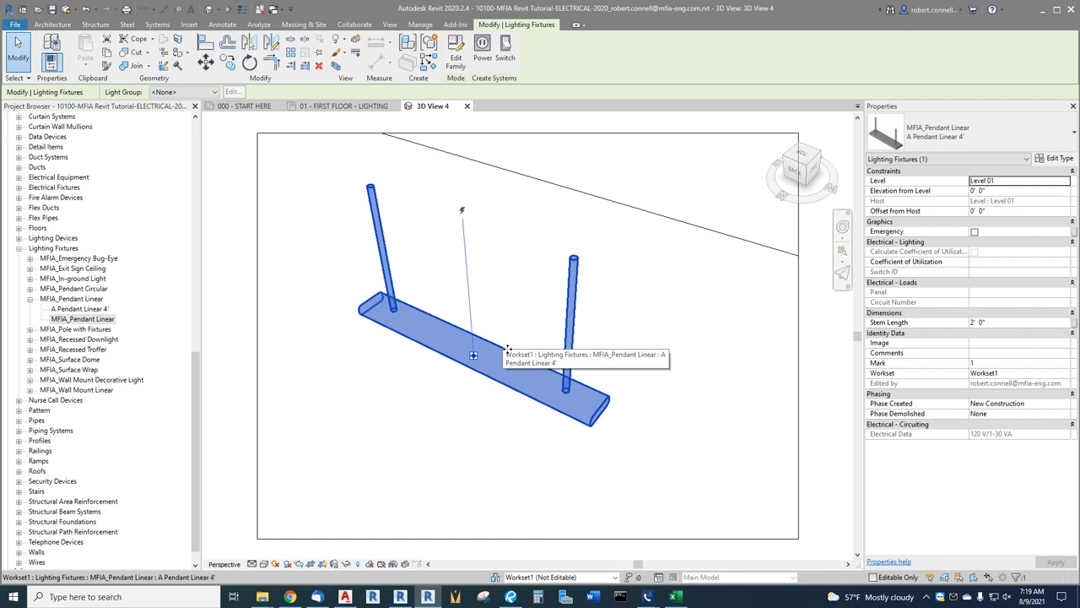
- Return to the first-floor lighting plan and draw a north-south building section through the room west of the pendants, facing east
left_click(345, 106)
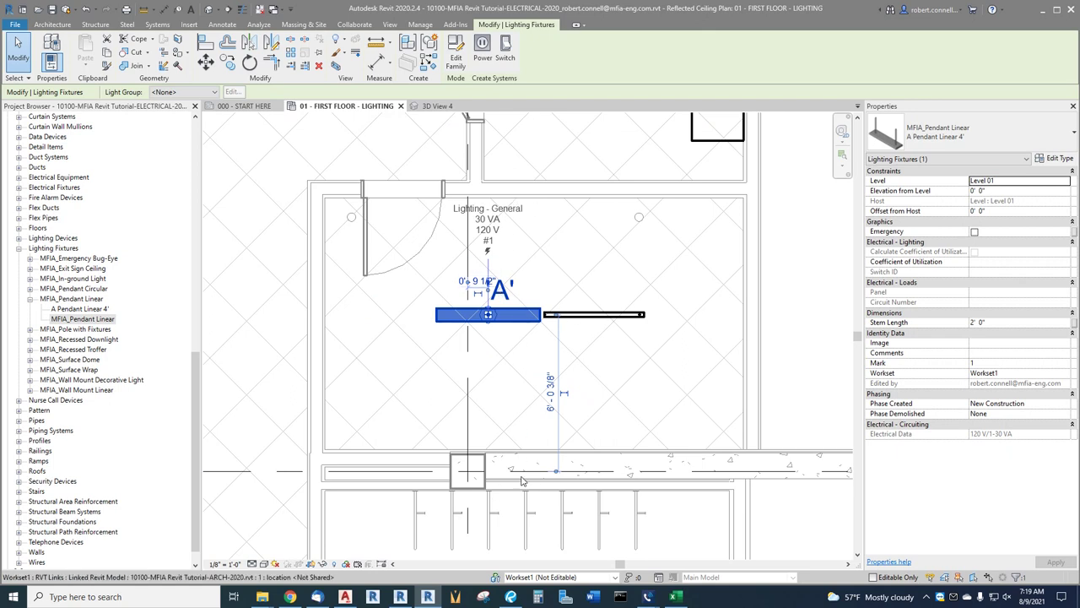
key("Escape")
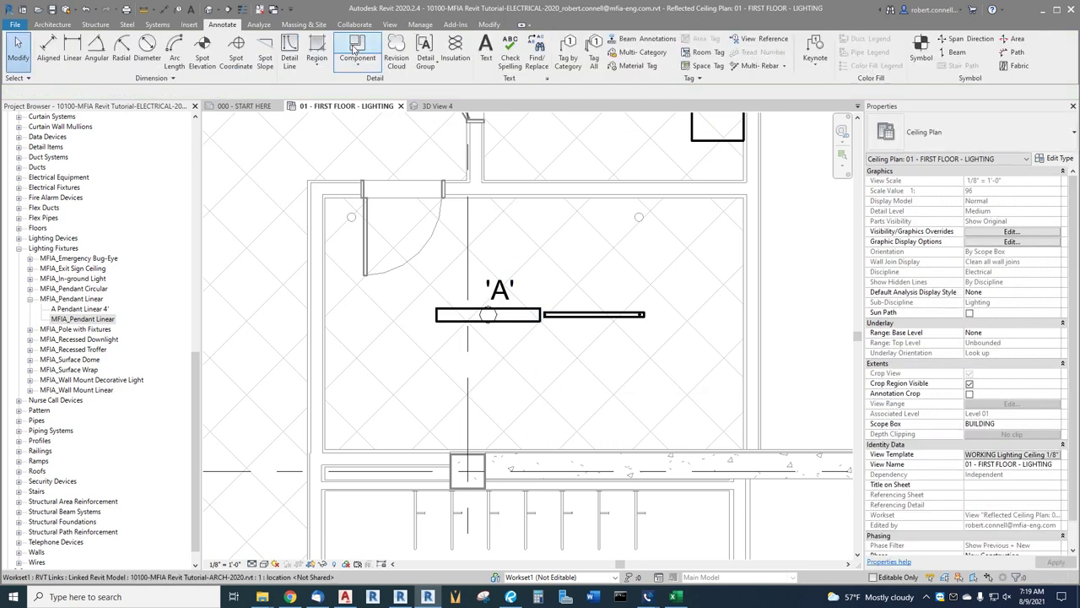
left_click(229, 10)
scroll(480, 240, "down", 2)
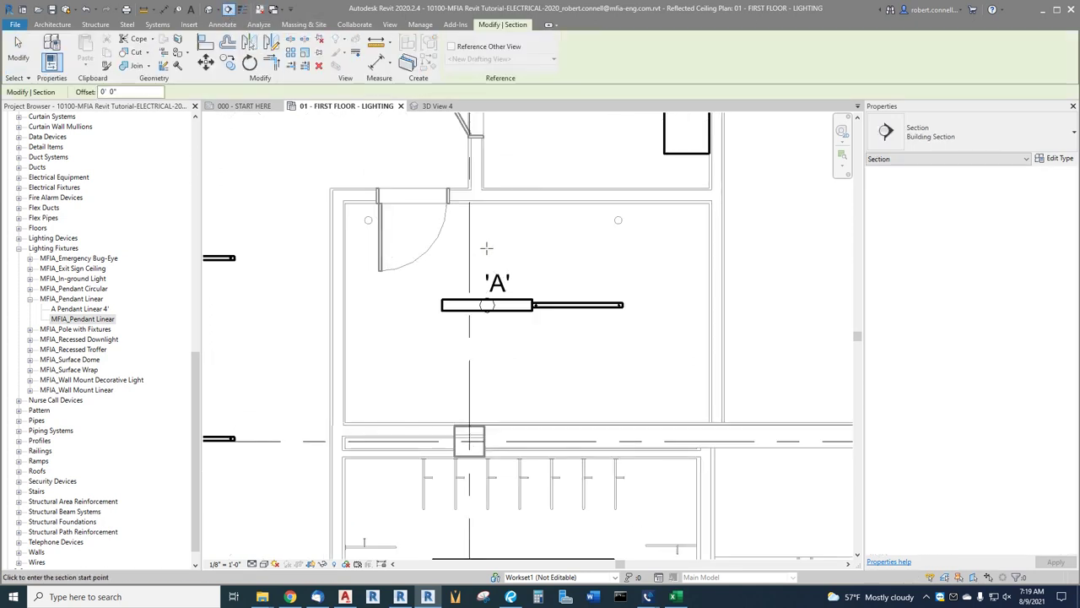
left_click(420, 176)
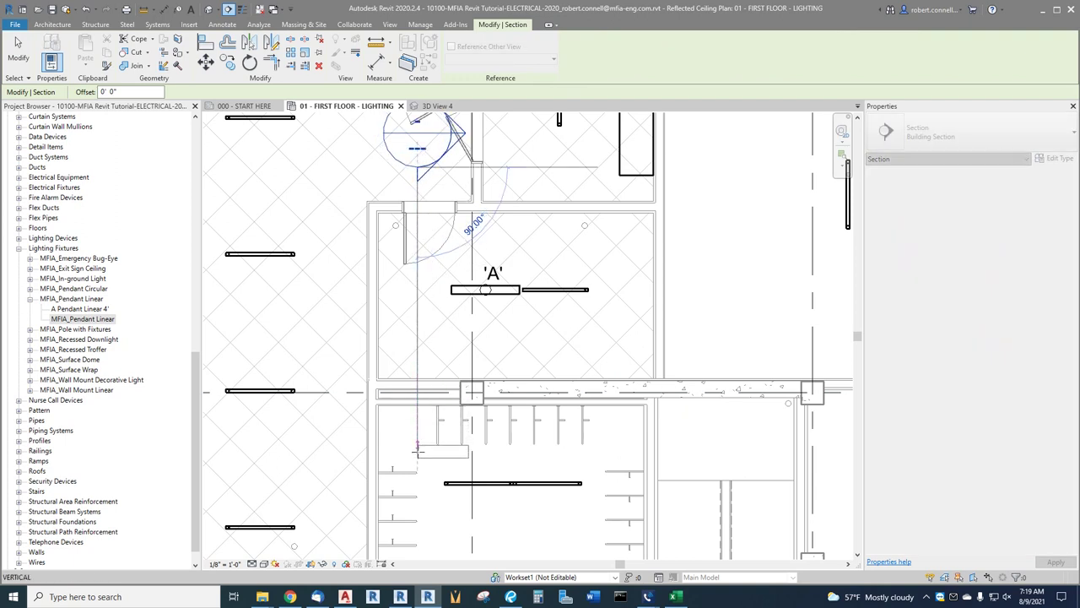
left_click(473, 414)
key("Escape")
key("Escape")
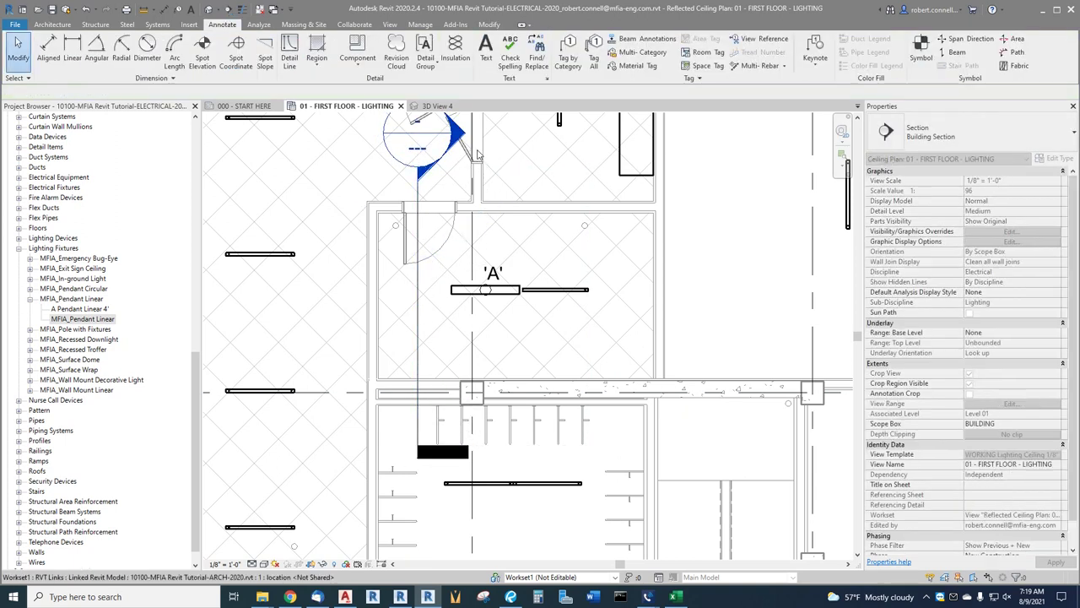
- Open the new section view and examine the placed pendant's height against Level 01 and the architect's linked light
double_click(453, 135)
scroll(515, 464, "up", 5)
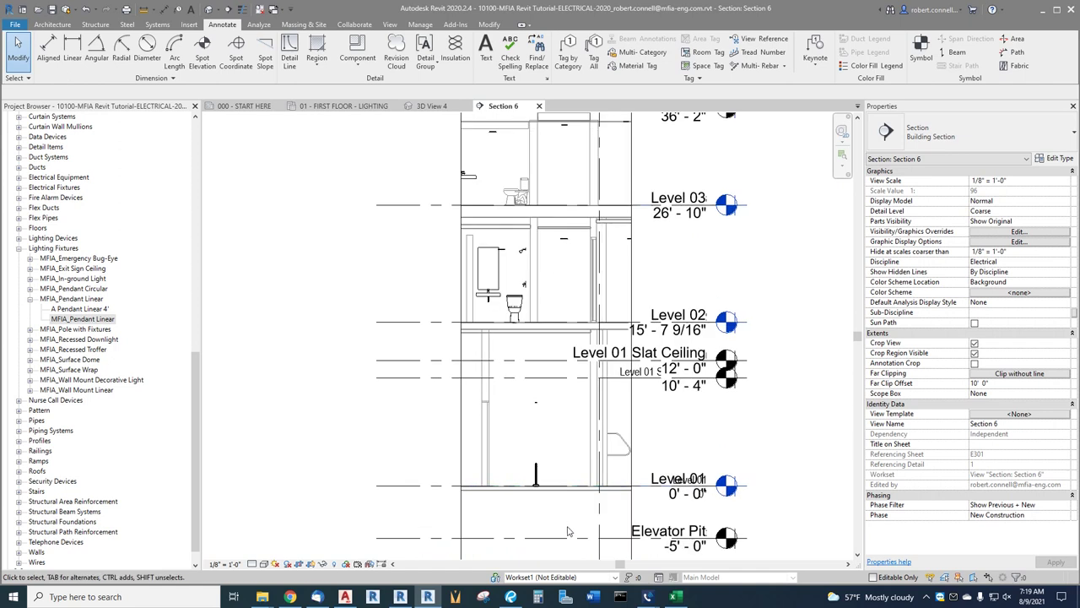
scroll(568, 531, "up", 2)
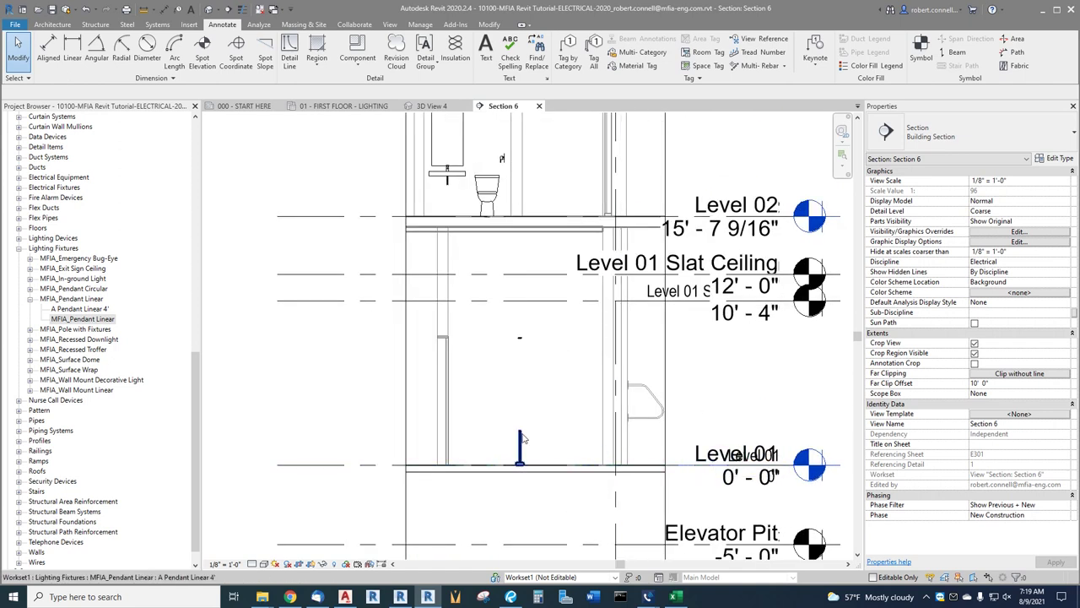
scroll(520, 342, "up", 5)
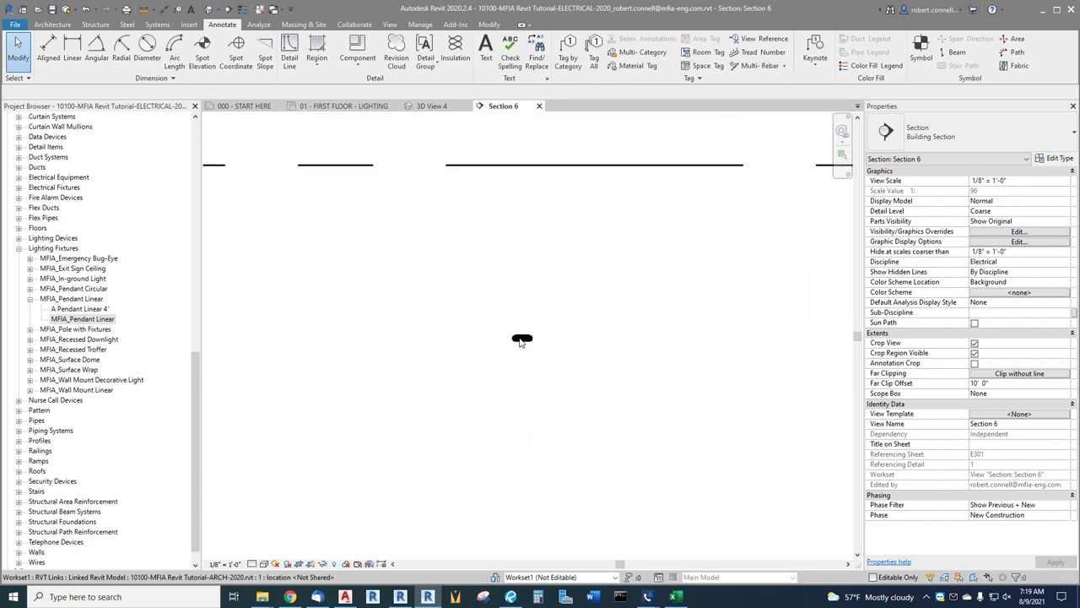
scroll(520, 338, "down", 5)
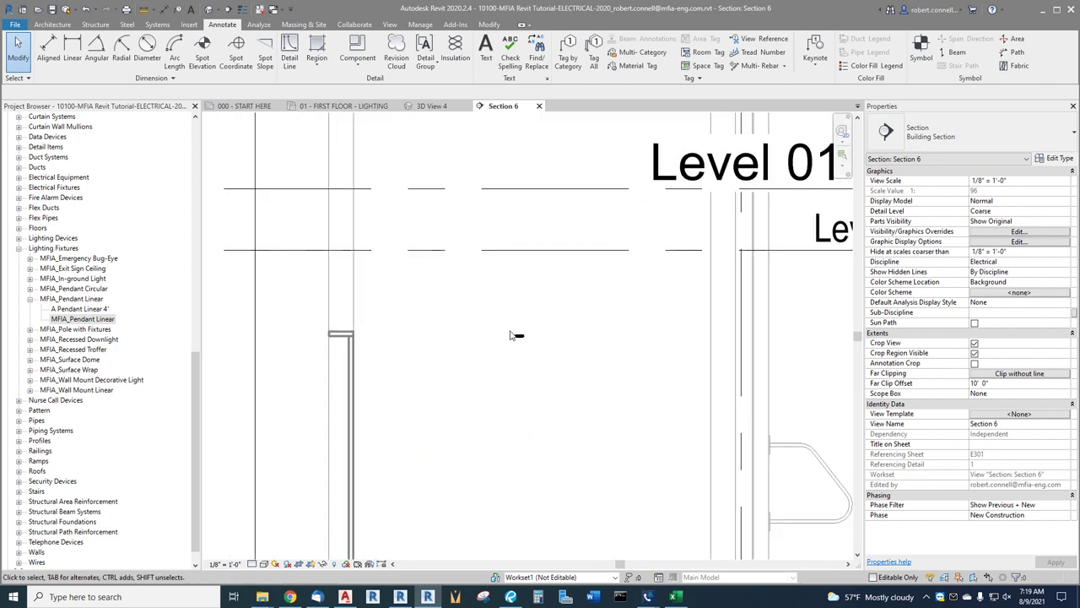
- Add an aligned vertical dimension from Level 01 up to the architect's linked light in the section
scroll(543, 355, "up", 2)
scroll(557, 338, "down", 2)
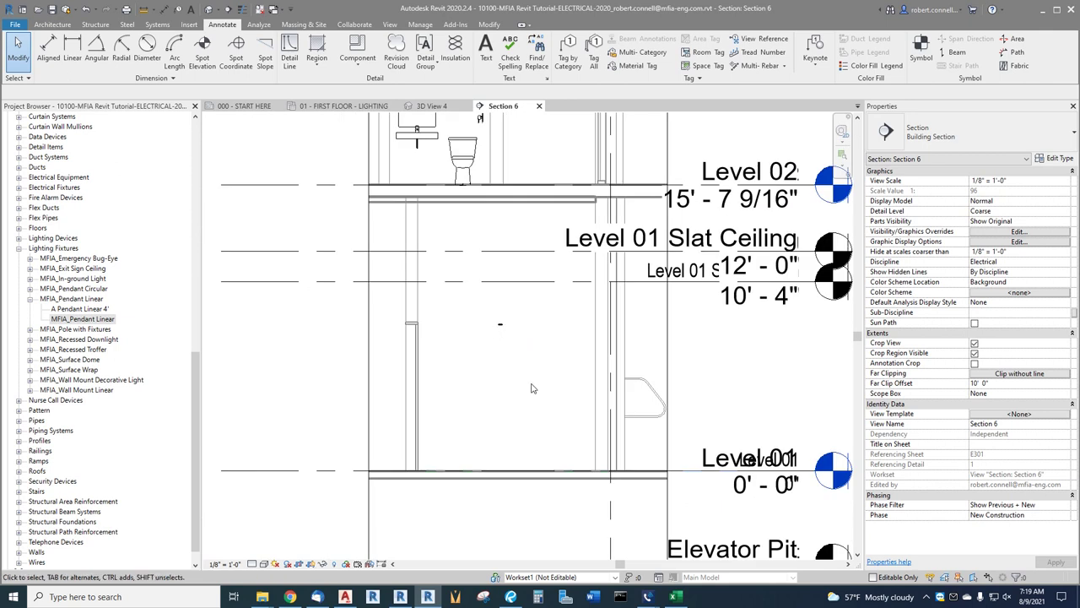
scroll(540, 355, "up", 1)
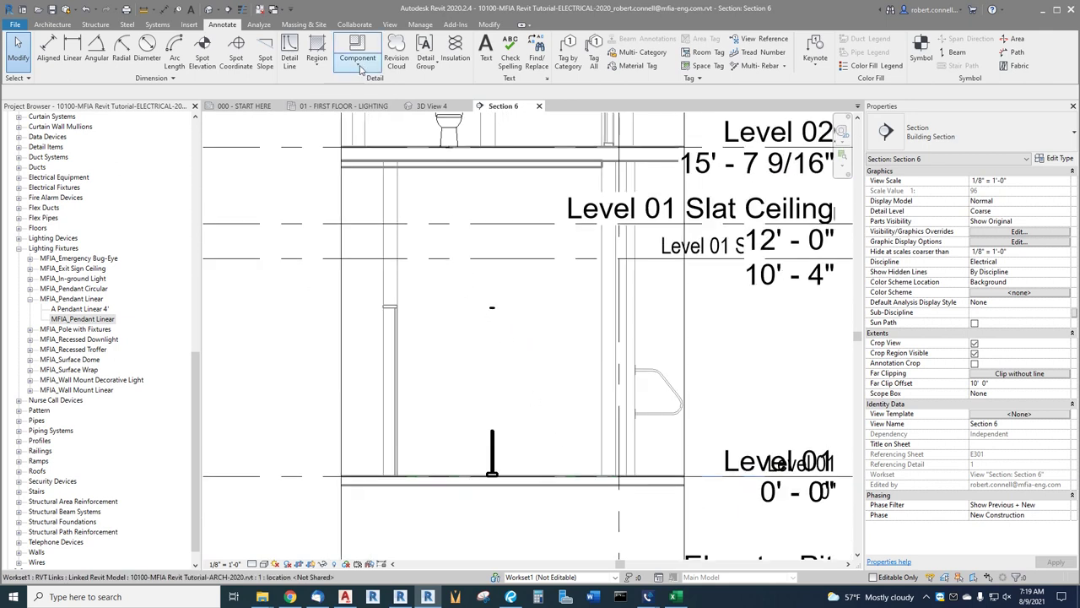
left_click(165, 10)
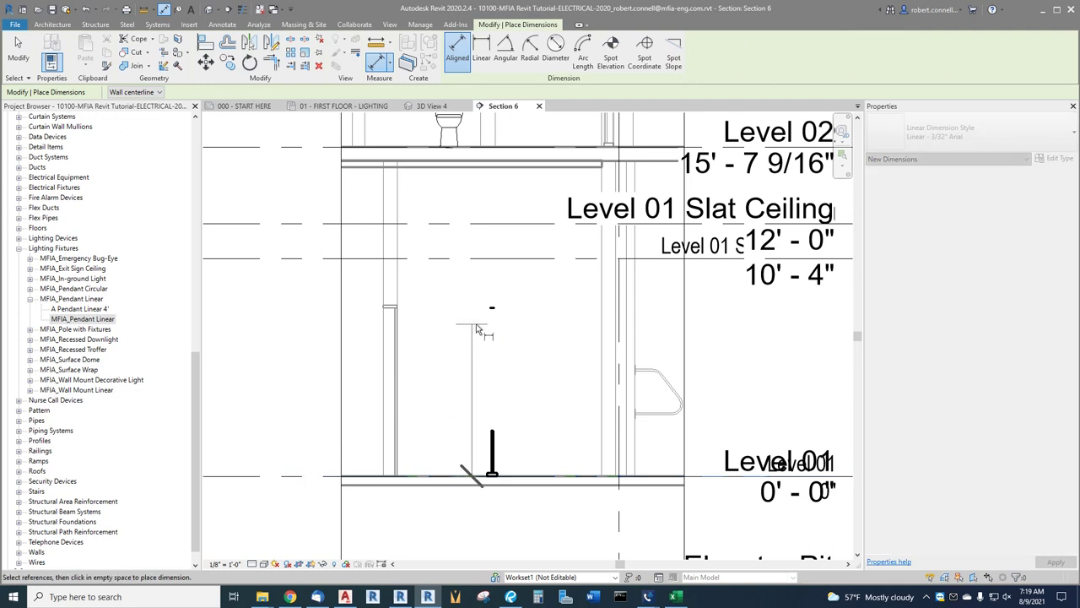
scroll(510, 300, "up", 6)
scroll(519, 286, "down", 8)
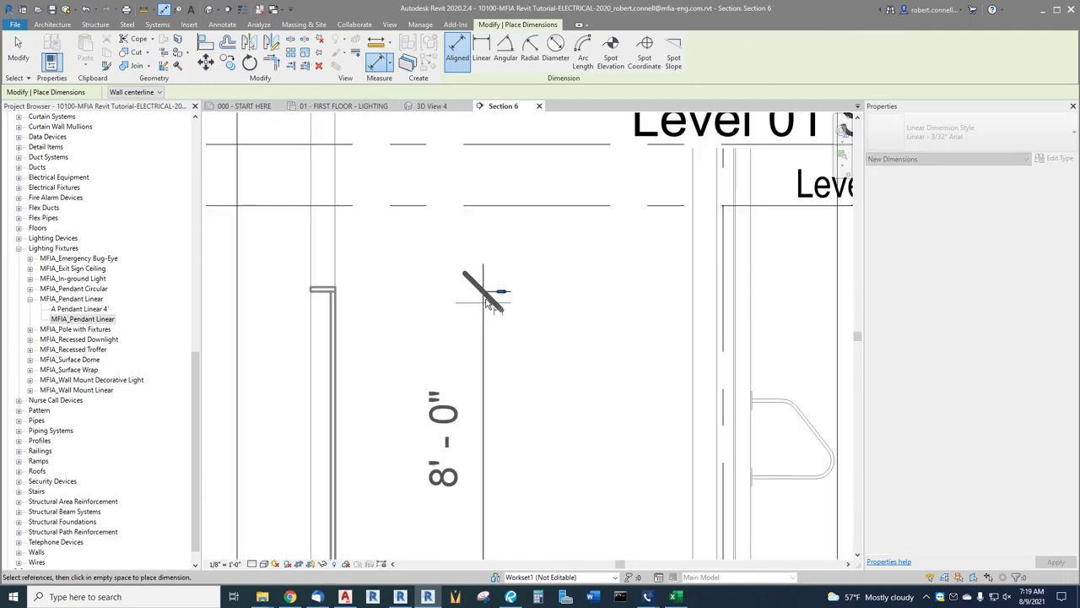
key("Escape")
key("Escape")
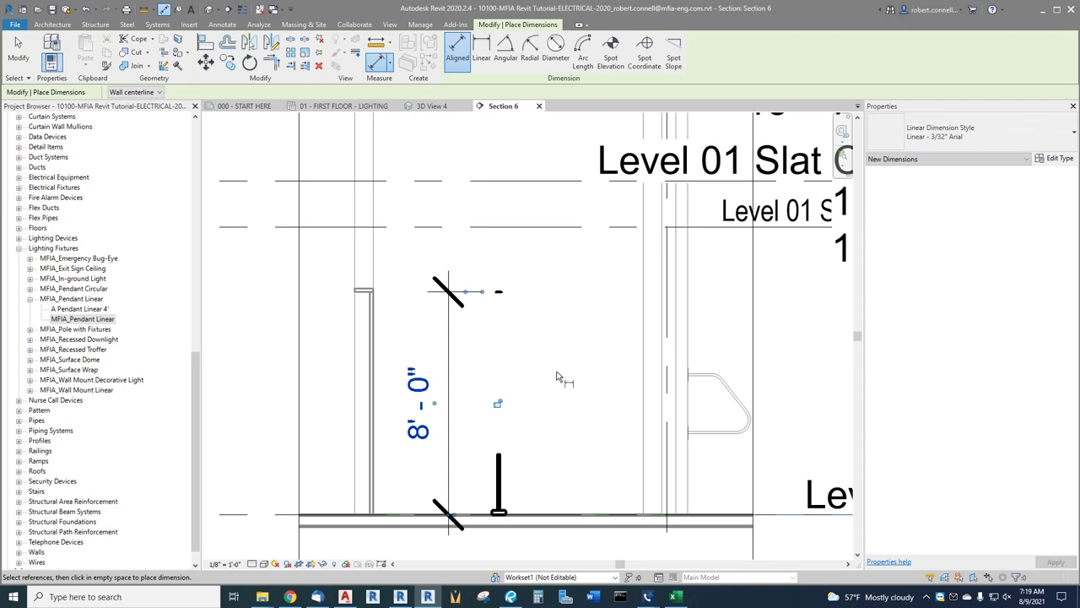
scroll(543, 397, "down", 2)
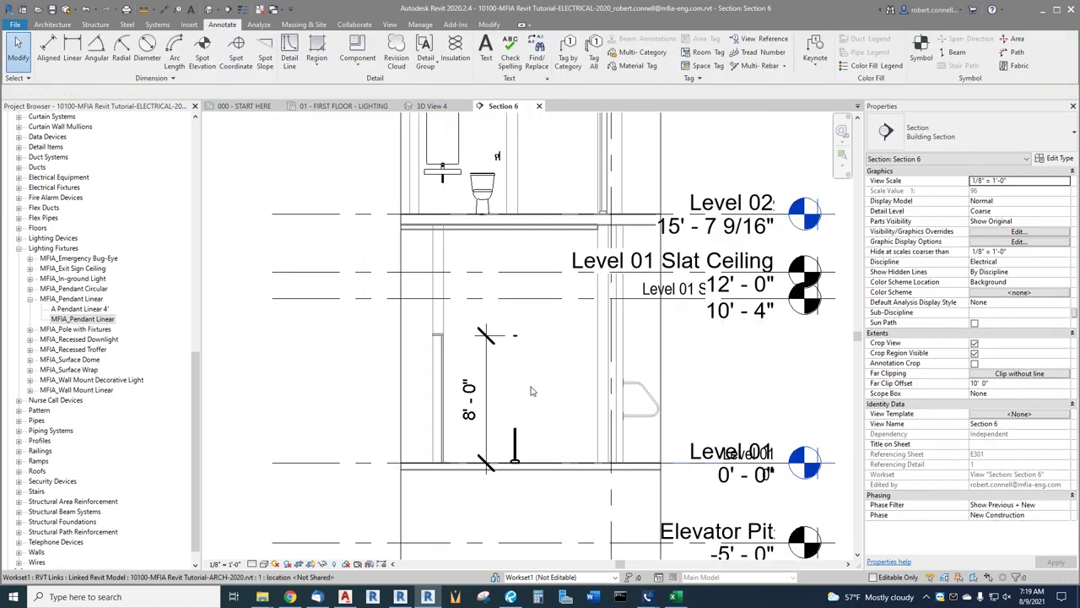
- Set the placed A Pendant Linear 4' fixture's elevation from Level 01 to 8' 0"
scroll(547, 359, "up", 1)
scroll(532, 361, "down", 1)
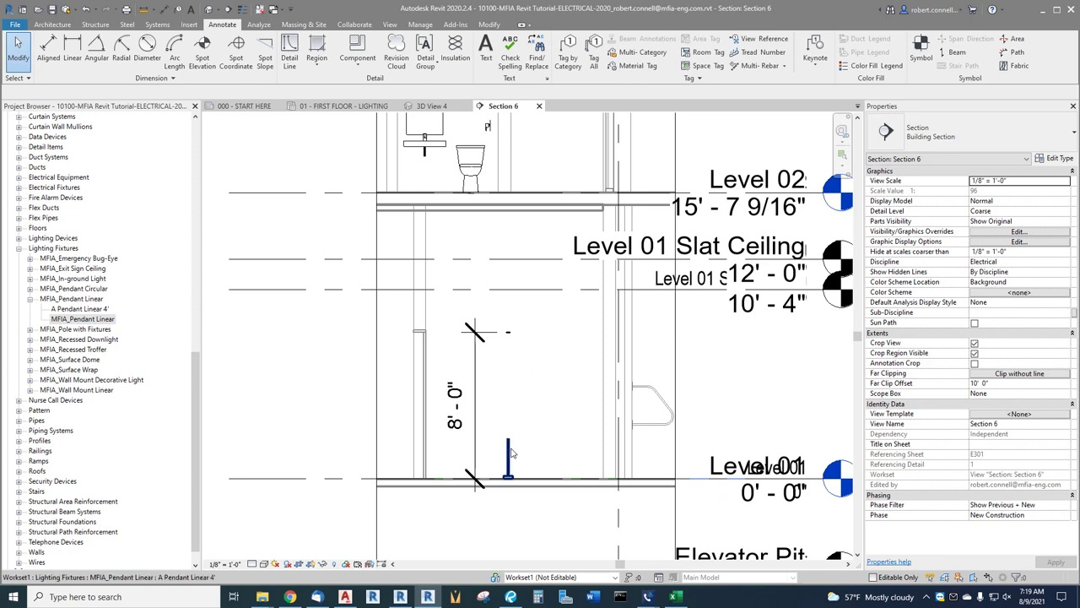
left_click(509, 457)
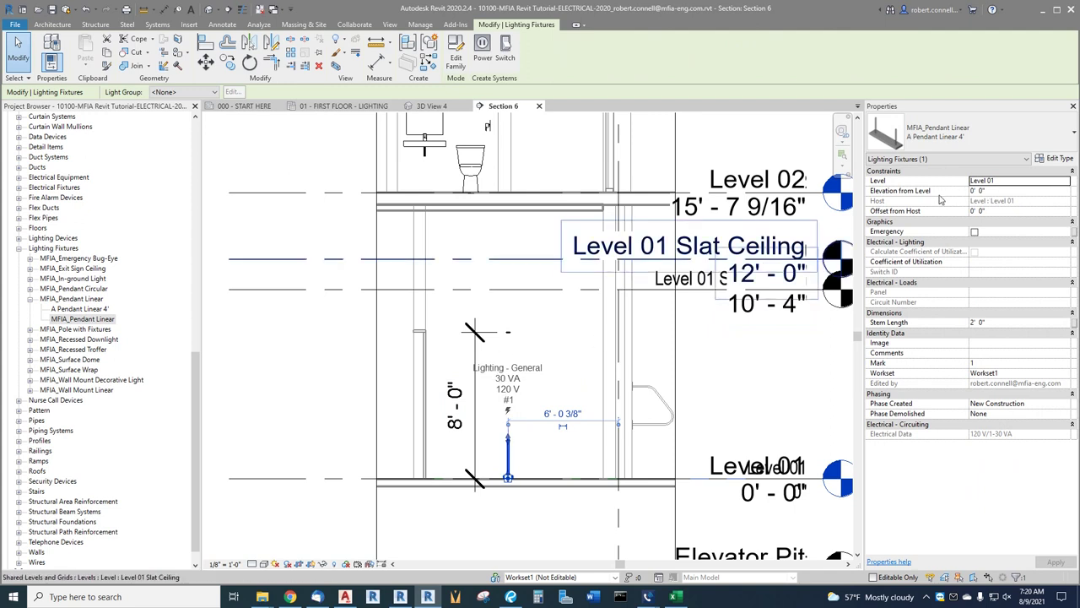
left_click(1001, 193)
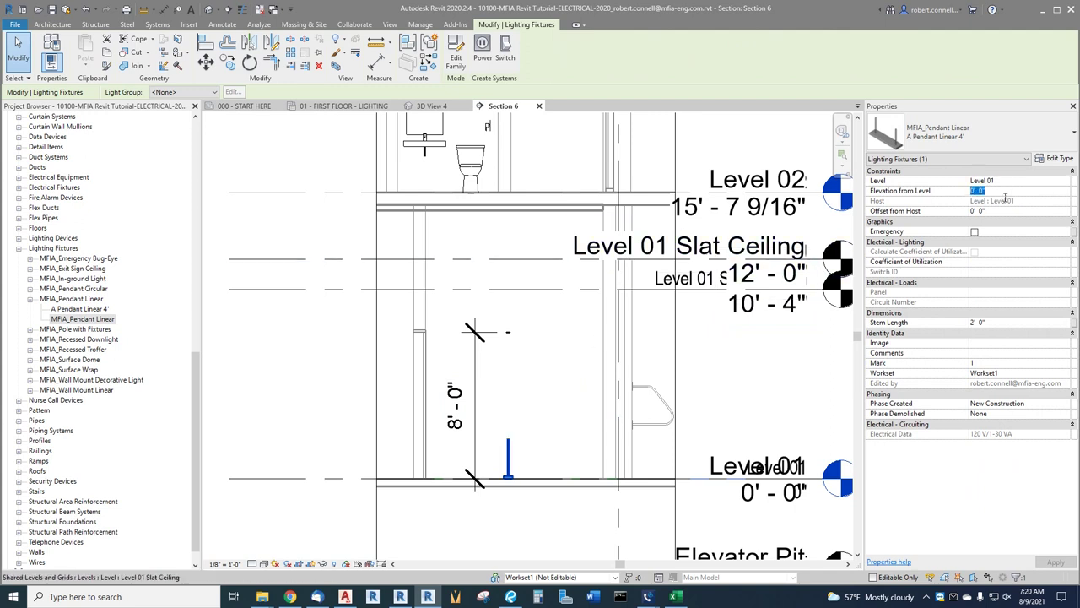
key("Return")
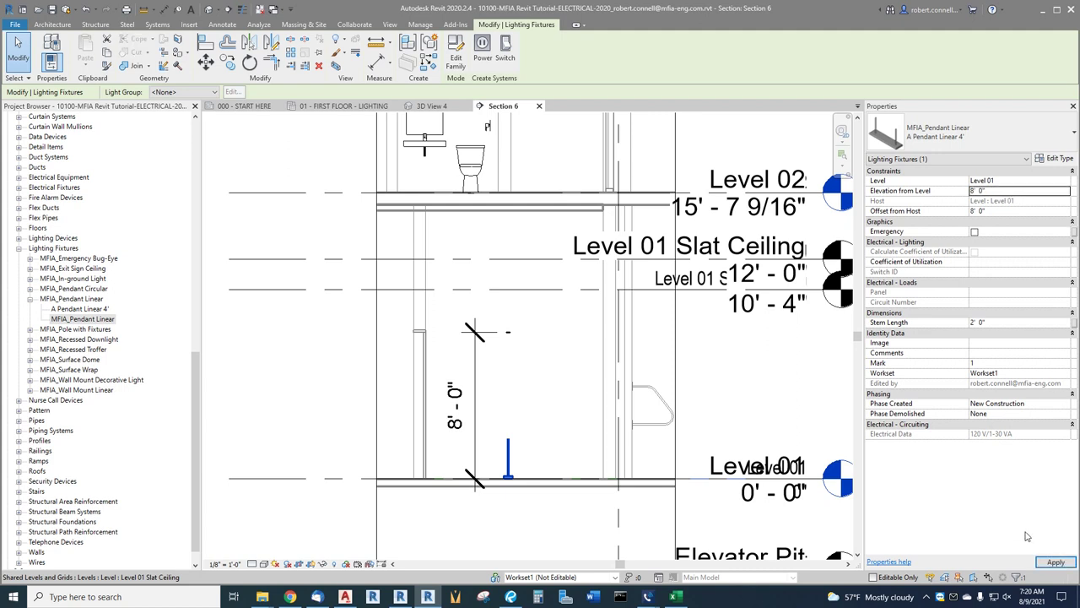
left_click(1056, 562)
scroll(520, 311, "up", 2)
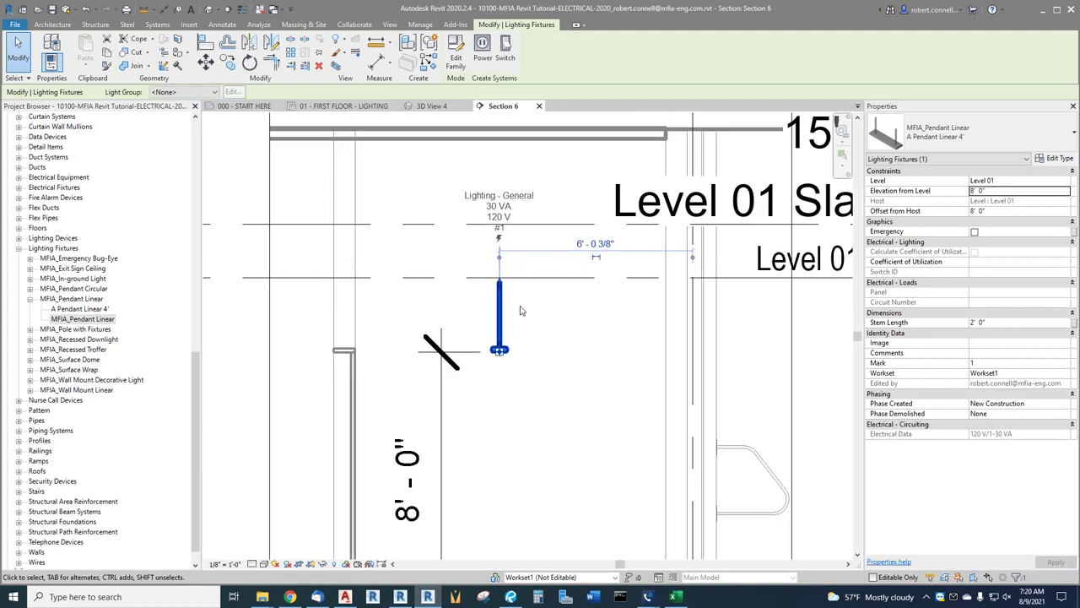
- Stretch the pendant's stem up to the underside of the Level 02 floor, for a stem length of about 6' 6"
left_click(520, 310)
left_click(501, 300)
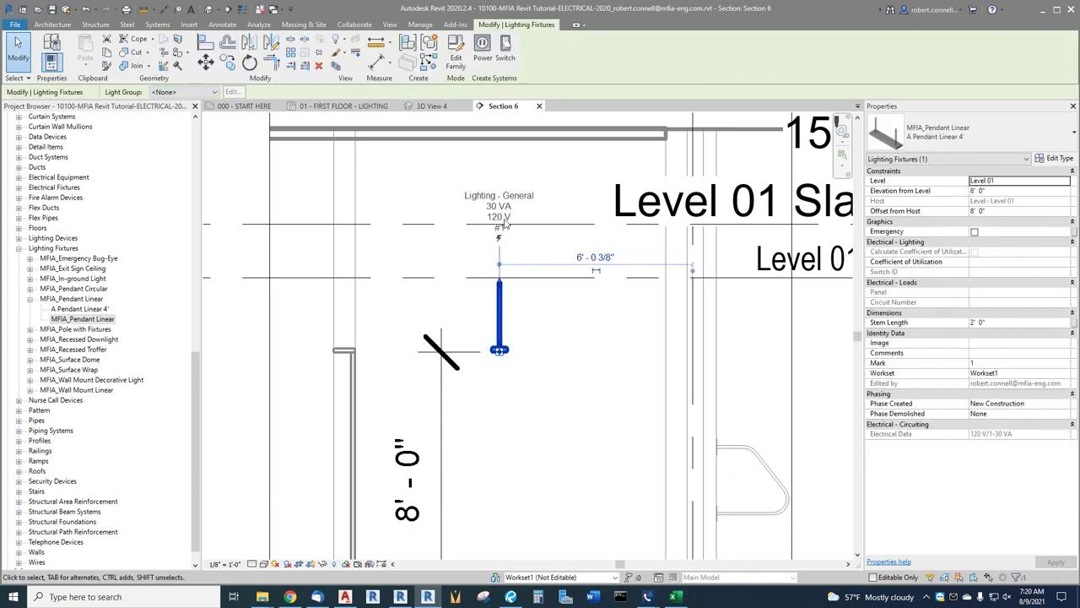
left_click_drag(505, 289, 514, 142)
key("Escape")
scroll(458, 299, "down", 3)
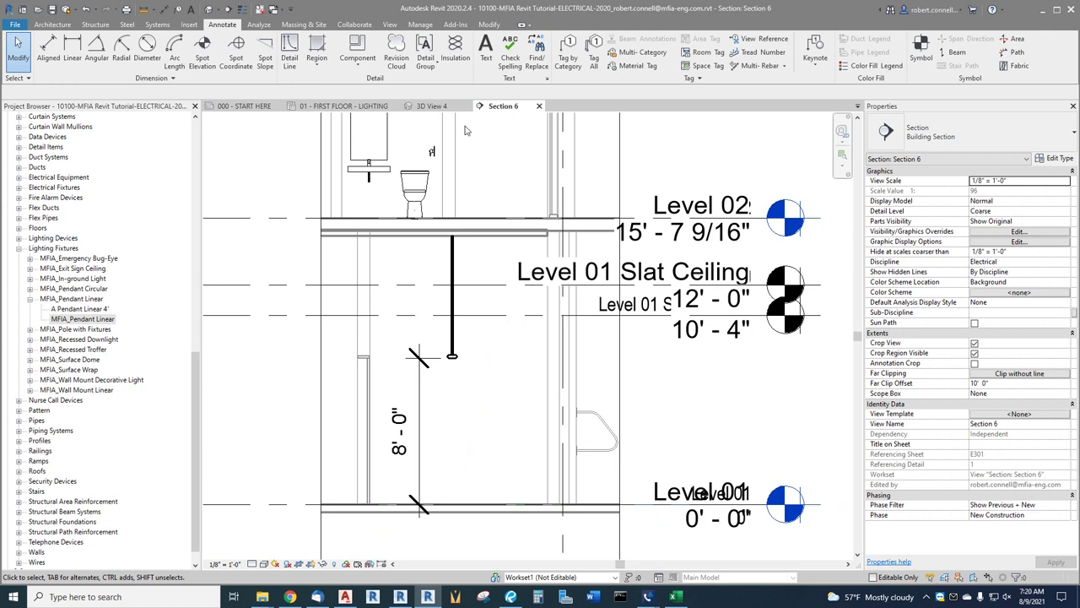
- Return to the perspective camera view and turn it up to examine the raised pendant and its stems against the ceiling
left_click(434, 110)
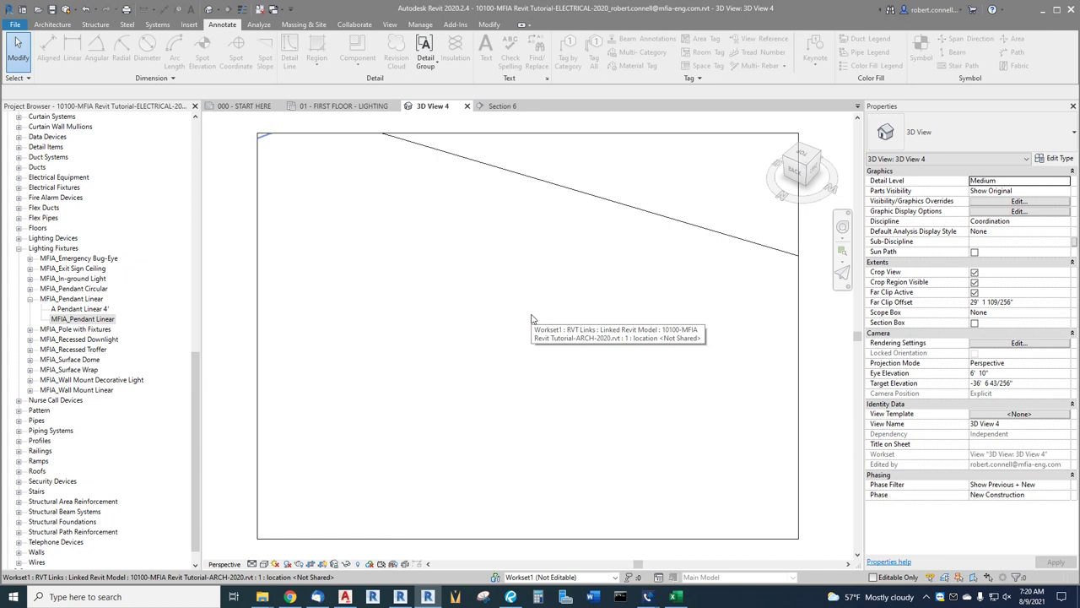
key("F8")
left_click_drag(529, 331, 519, 148)
left_click_drag(519, 534, 518, 537)
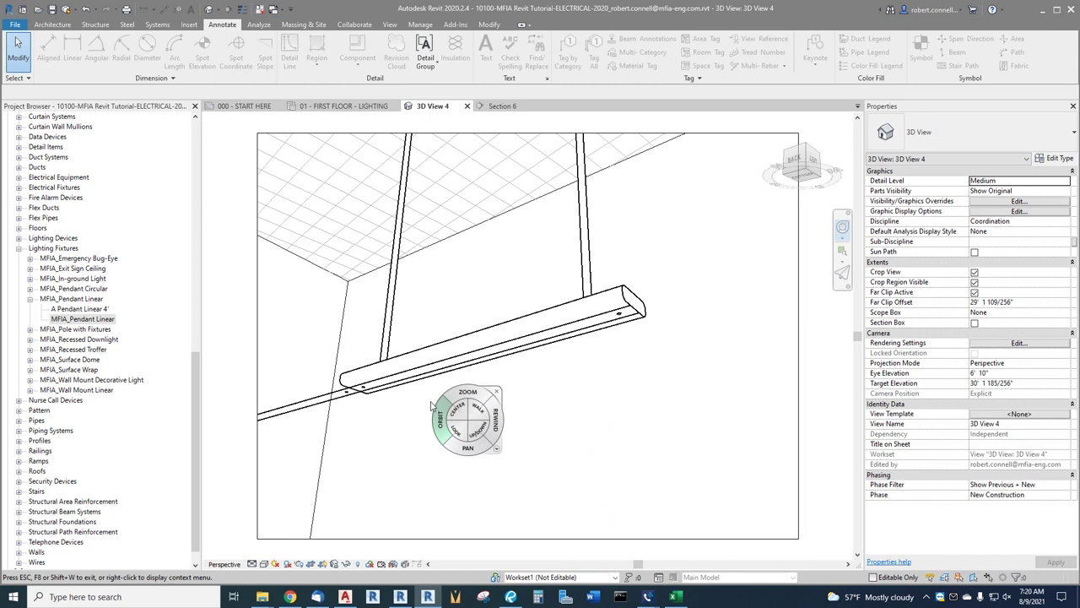
key("Escape")
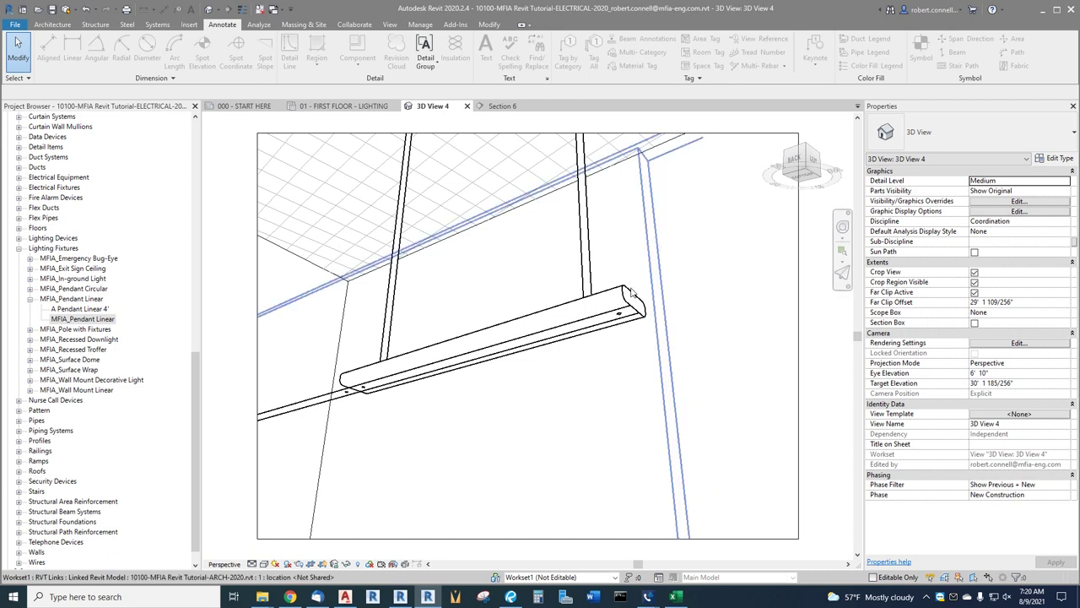
key("shift+w")
left_click_drag(620, 306, 574, 304)
- Return to the first-floor lighting plan and place the text note "HANG AT 8'-0" A.F.F." in the open area east of the pendant room
left_click(350, 106)
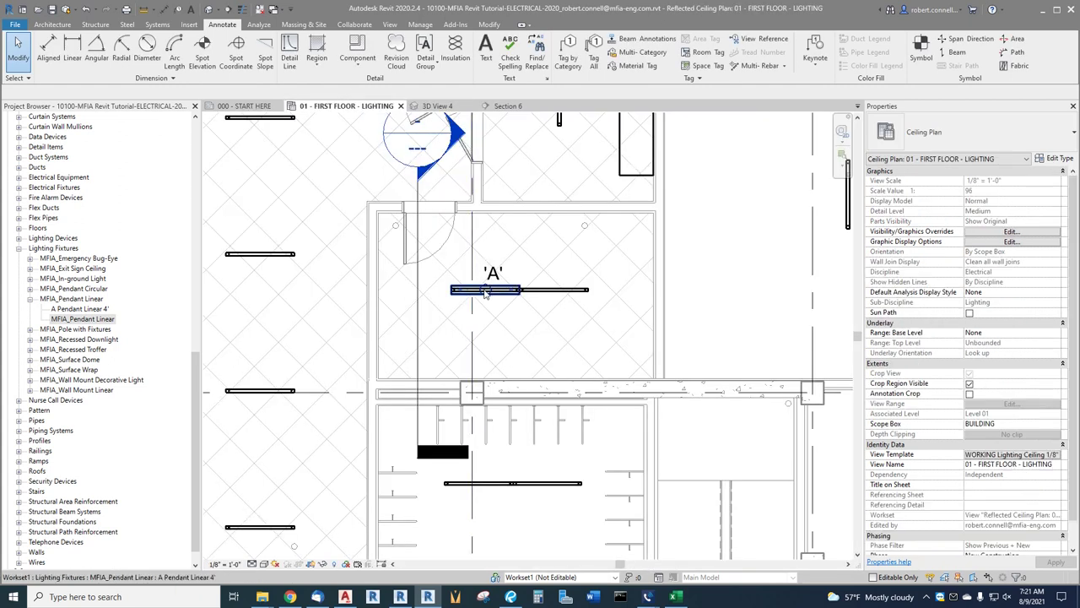
scroll(486, 293, "up", 2)
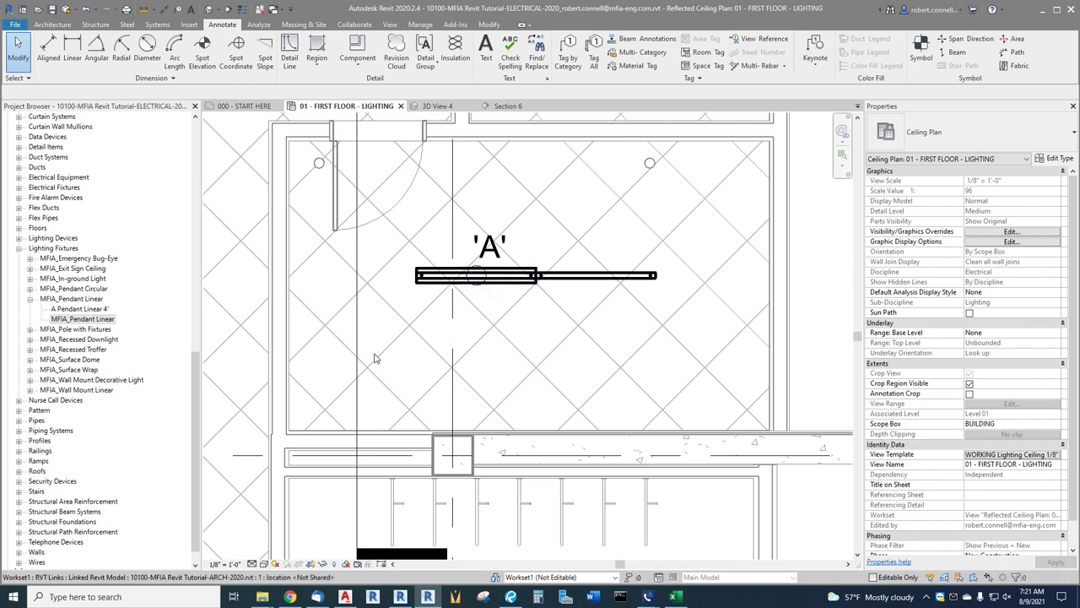
scroll(449, 293, "down", 2)
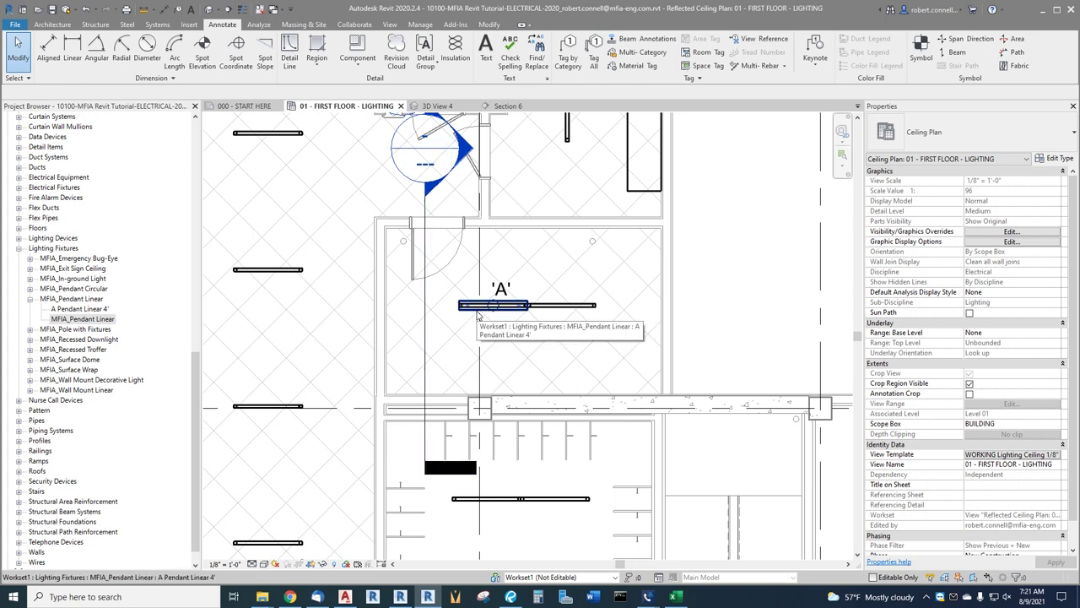
scroll(487, 304, "down", 2)
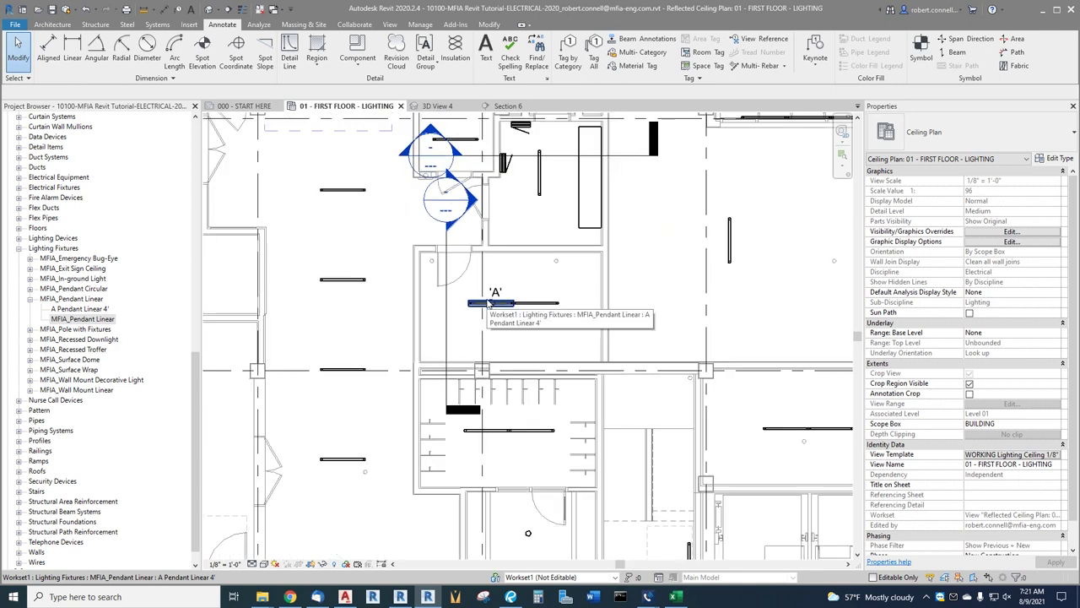
scroll(460, 314, "down", 3)
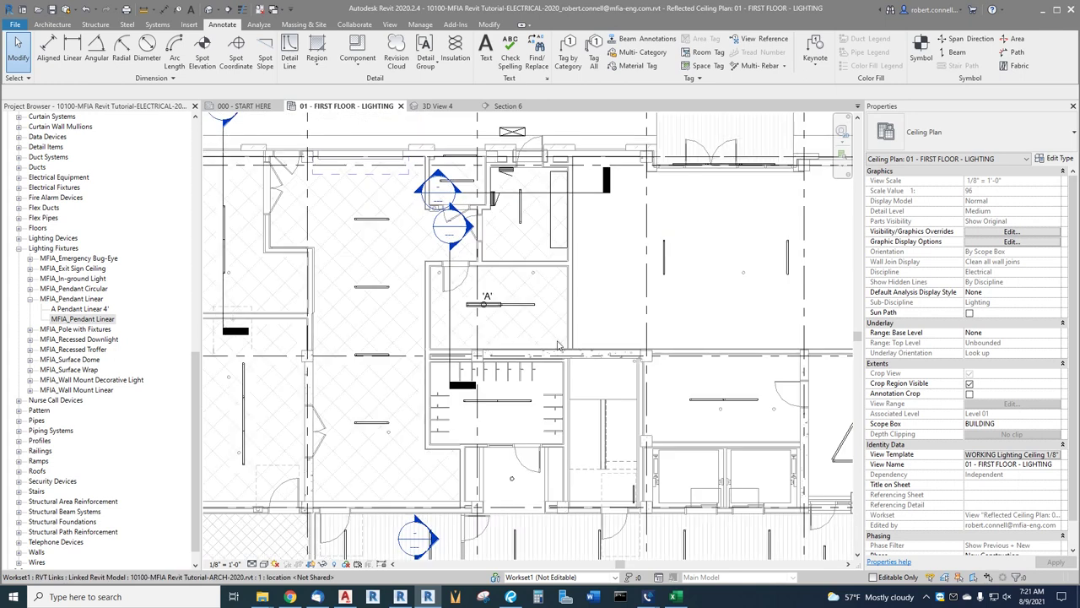
scroll(591, 332, "up", 2)
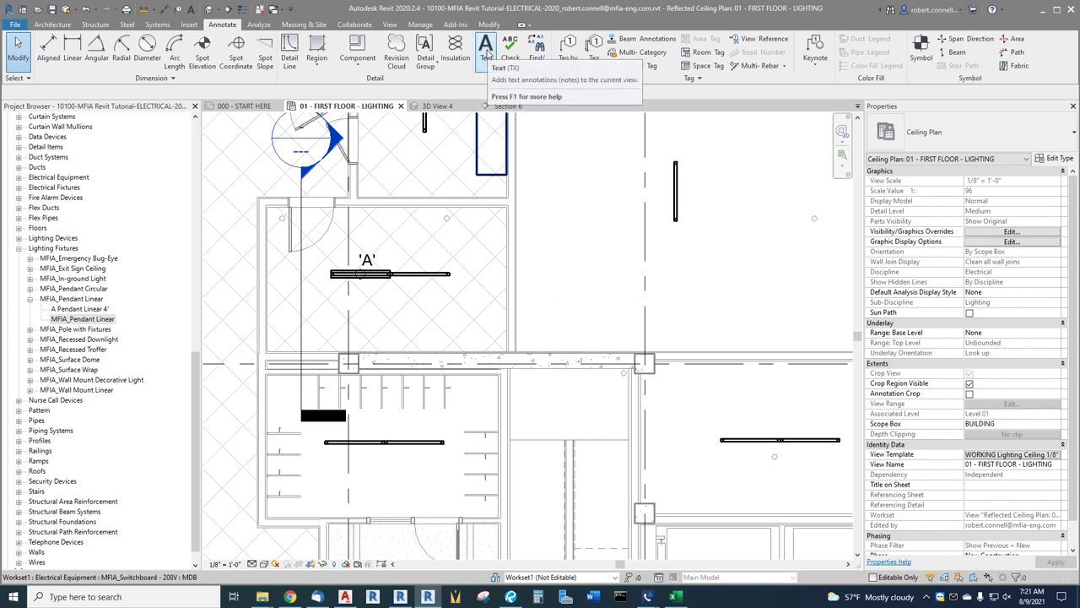
left_click(192, 10)
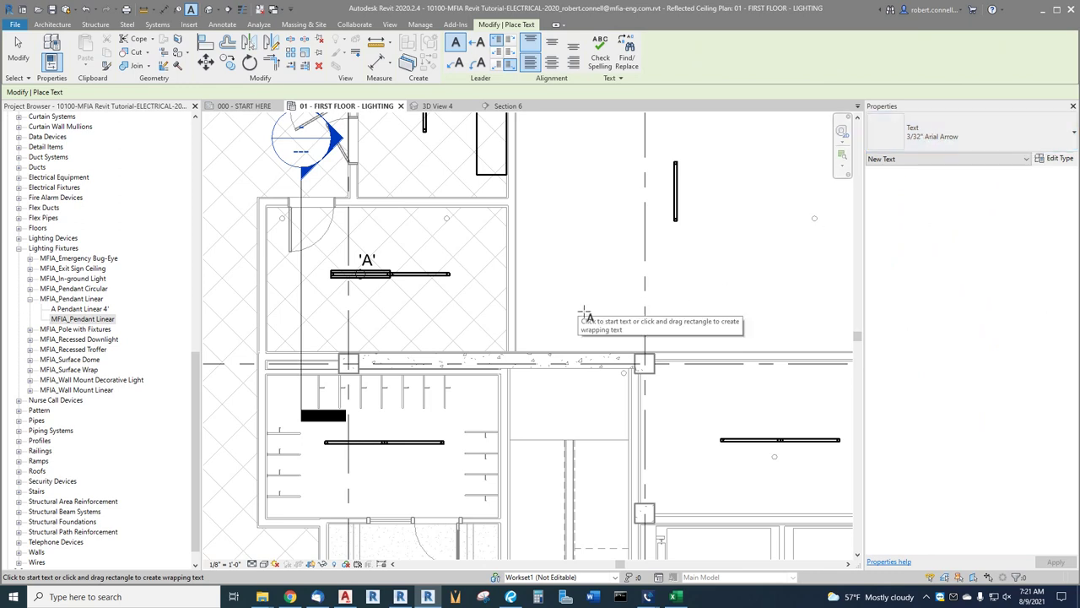
left_click(540, 313)
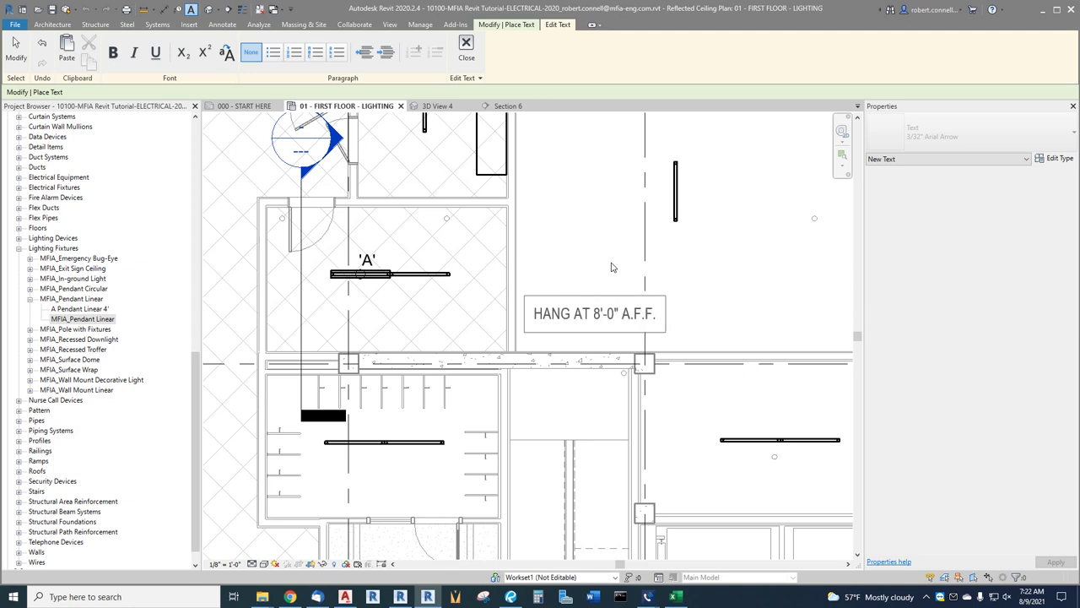
key("Escape")
key("Escape")
- Add a straight leader to the note's left side and bend it to point at the architect's east pendant
left_click(556, 317)
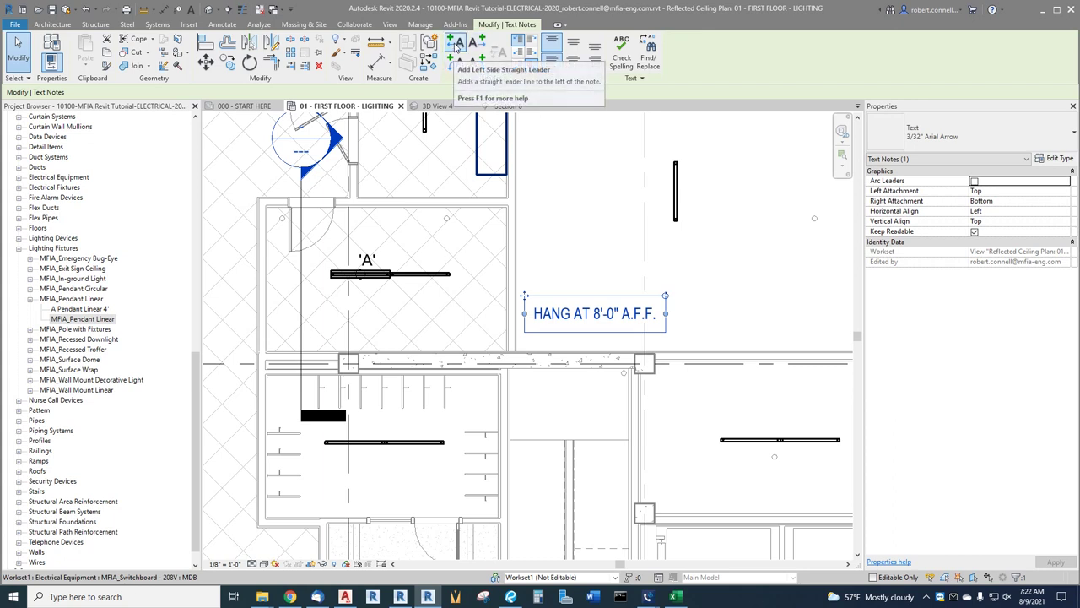
left_click(457, 46)
mouse_move(403, 310)
left_mouse_down()
mouse_move(438, 282)
mouse_move(502, 315)
left_mouse_up()
key("Escape")
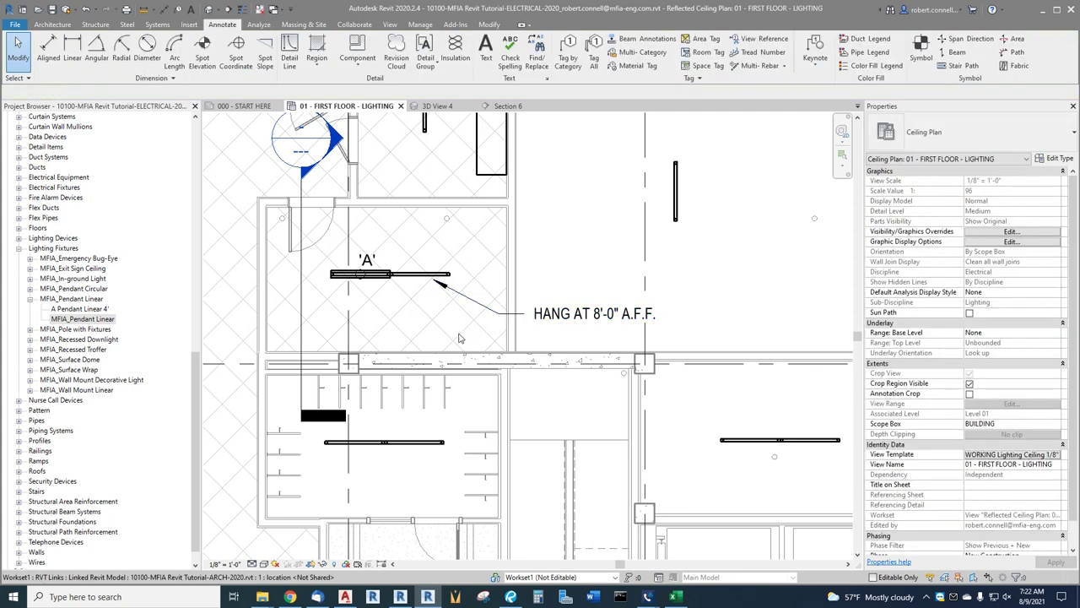
- Extend the hanging-height note to read "HANG AT 8'-0" A.F.F., TYP."
scroll(650, 358, "up", 2)
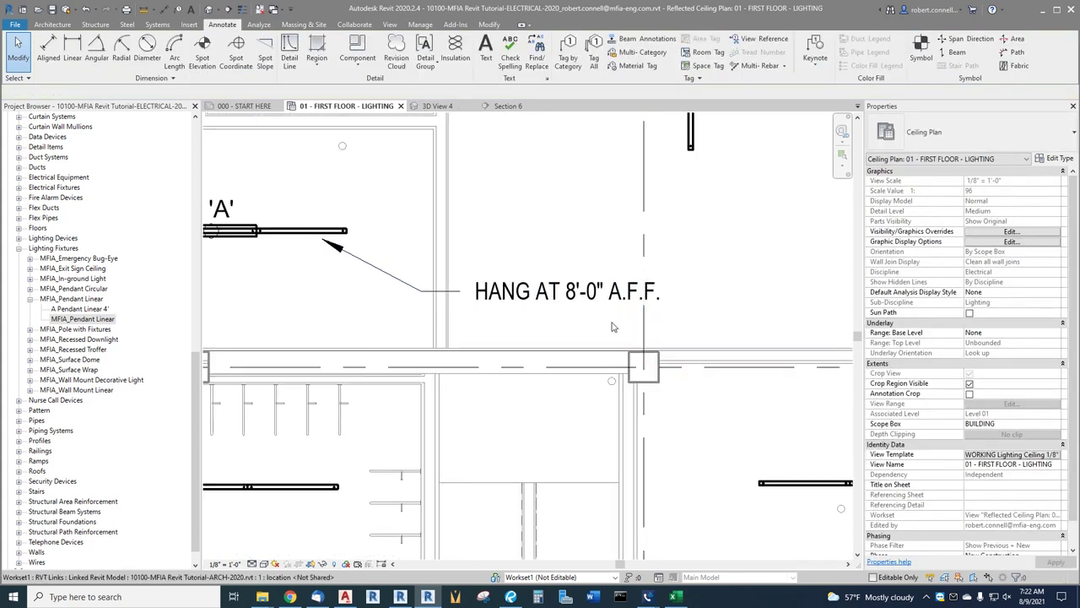
double_click(664, 296)
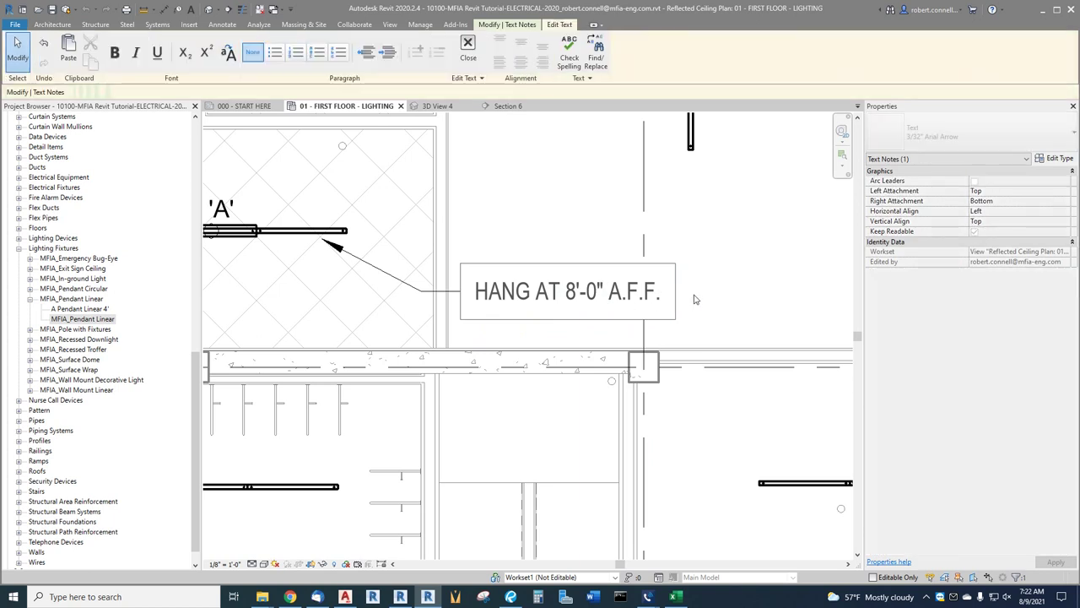
type(",")
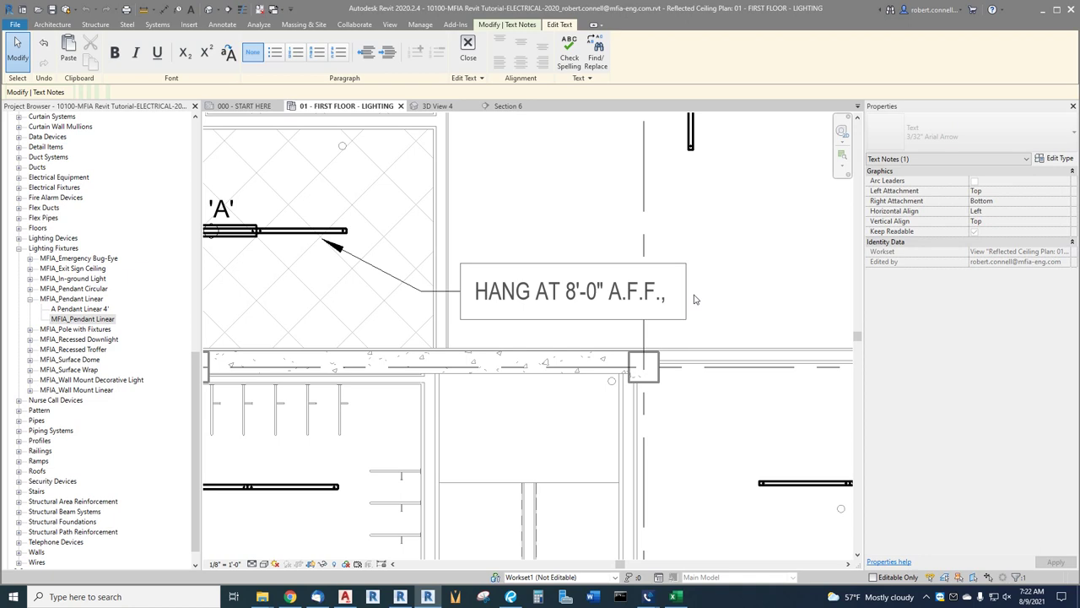
type(" typYP.")
left_click(568, 239)
key("Escape")
scroll(285, 245, "down", 2)
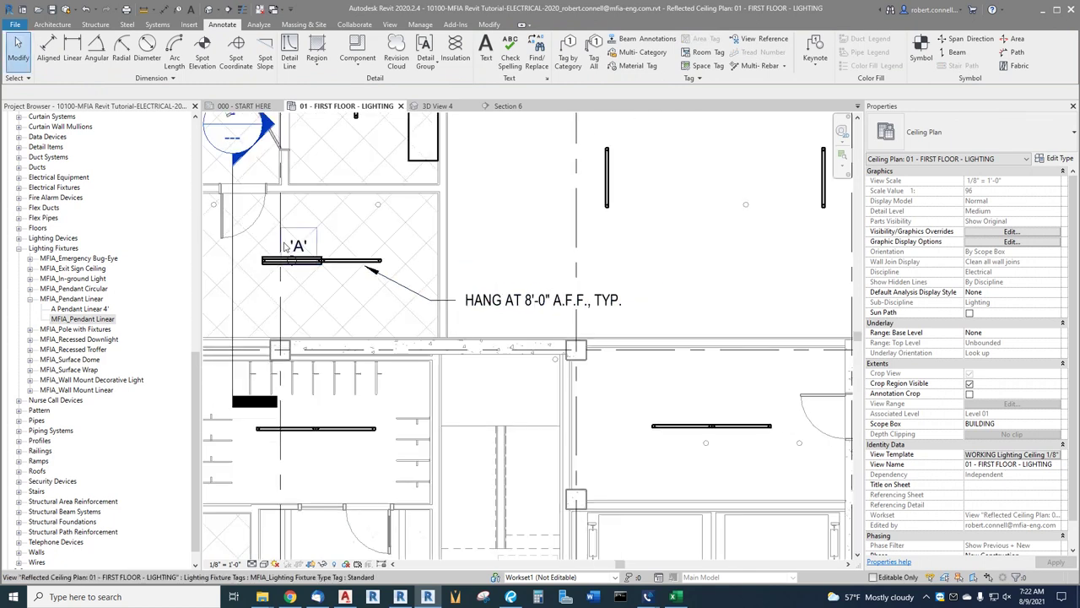
scroll(285, 245, "up", 3)
scroll(368, 277, "up", 2)
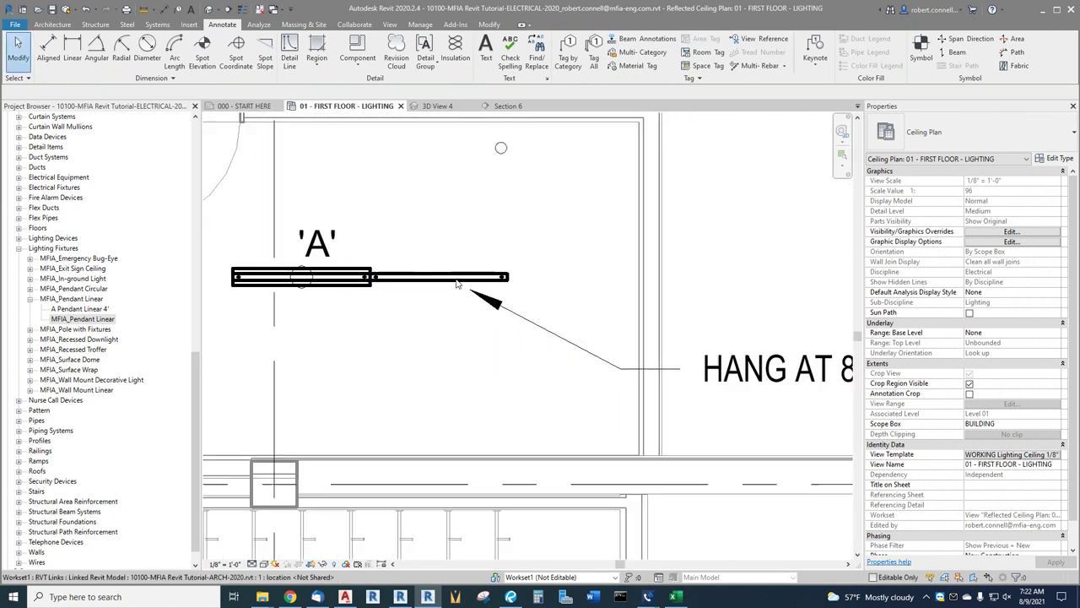
left_click(427, 322)
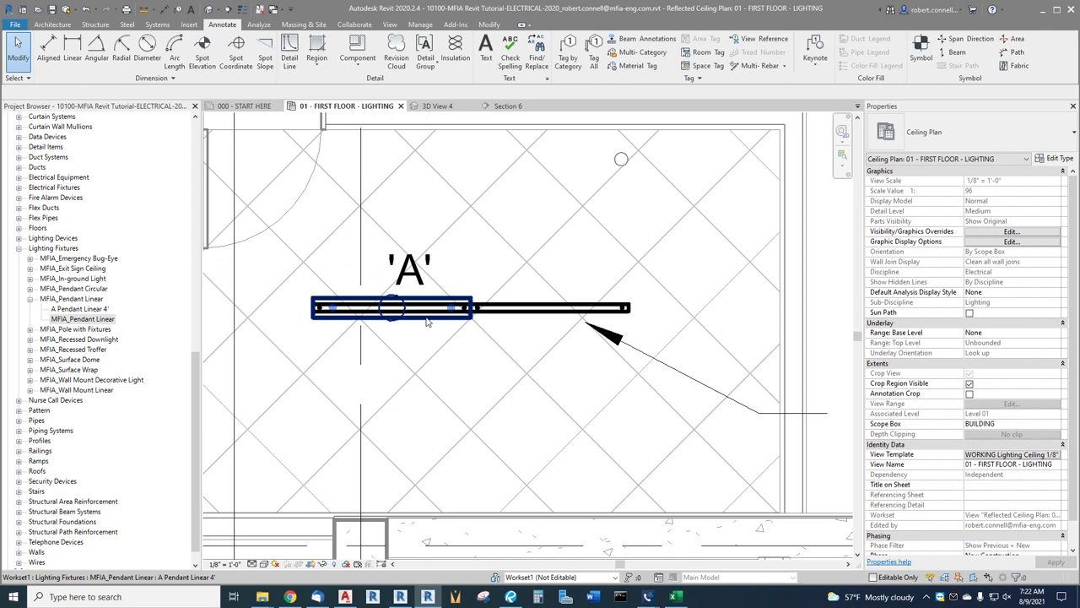
left_click(423, 322)
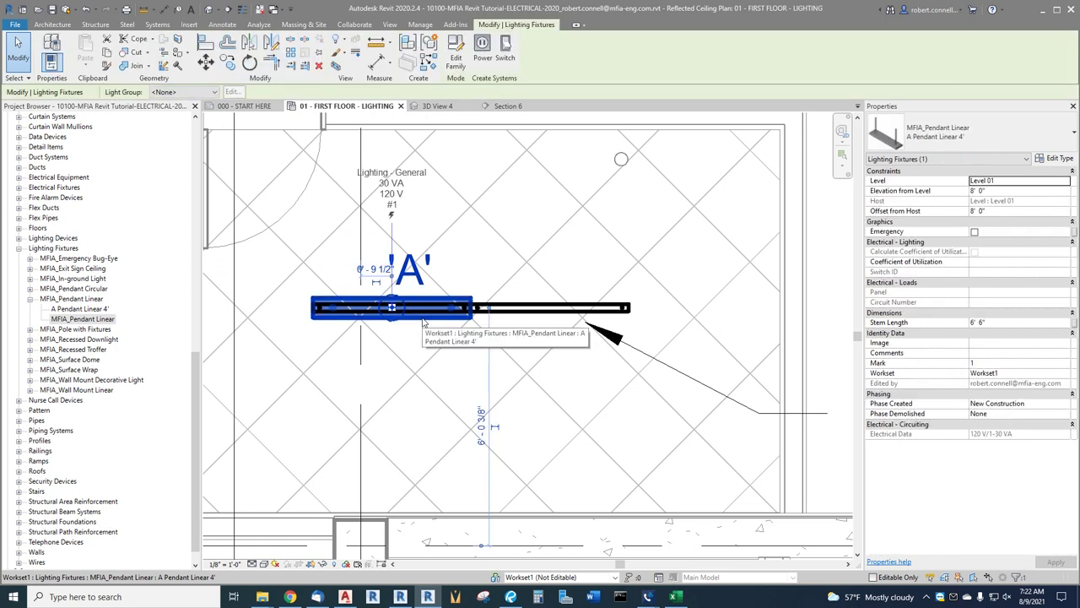
right_click(424, 321)
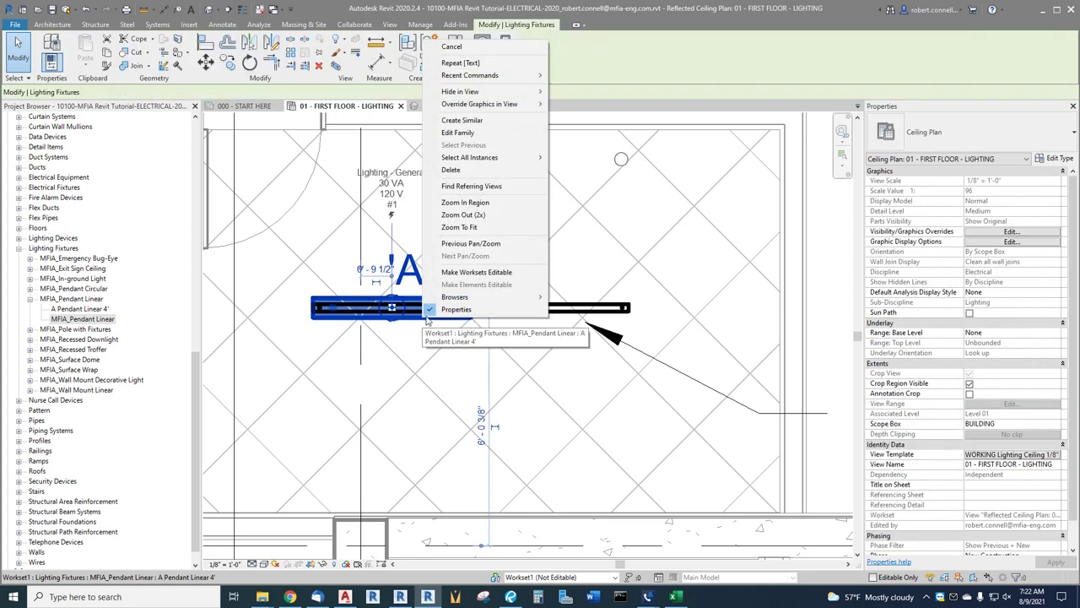
left_click(471, 121)
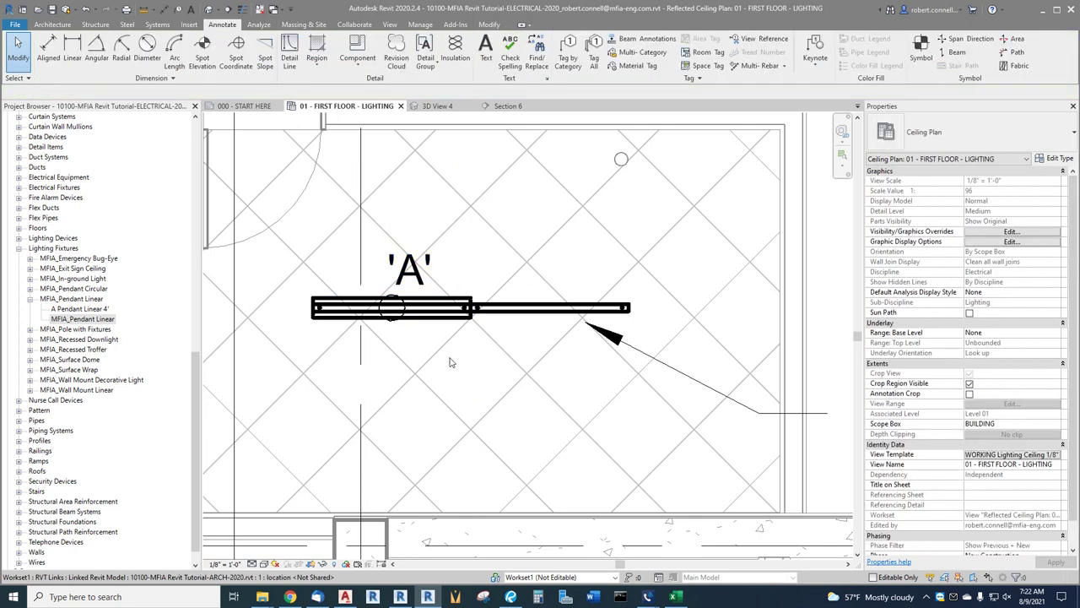
- Copy the tagged 4' pendant from its west end to its east end, covering the rest of the architect's linear light
left_click(422, 326)
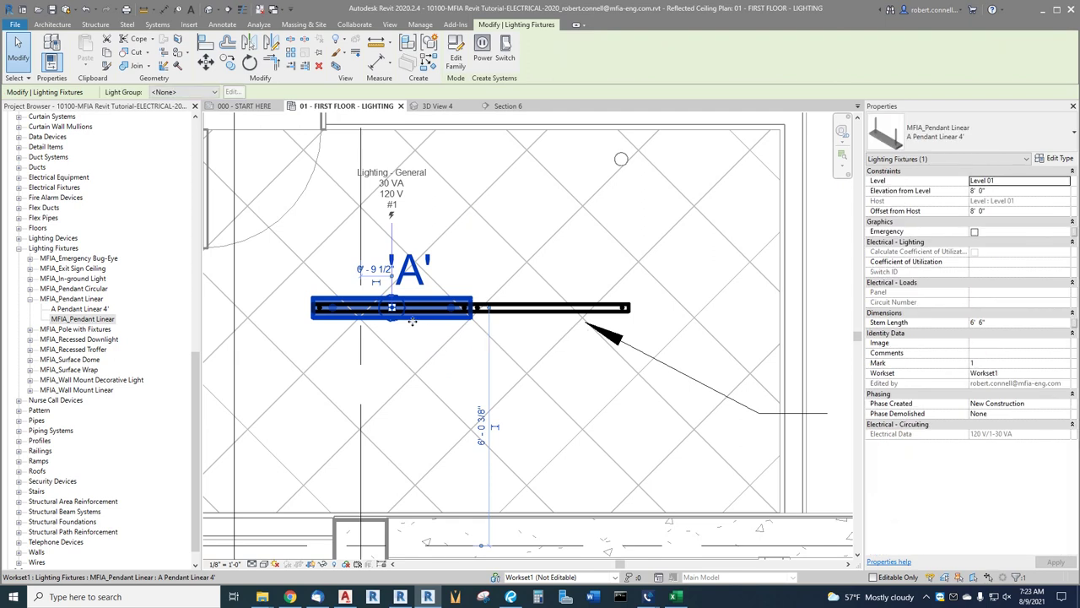
left_click(226, 64)
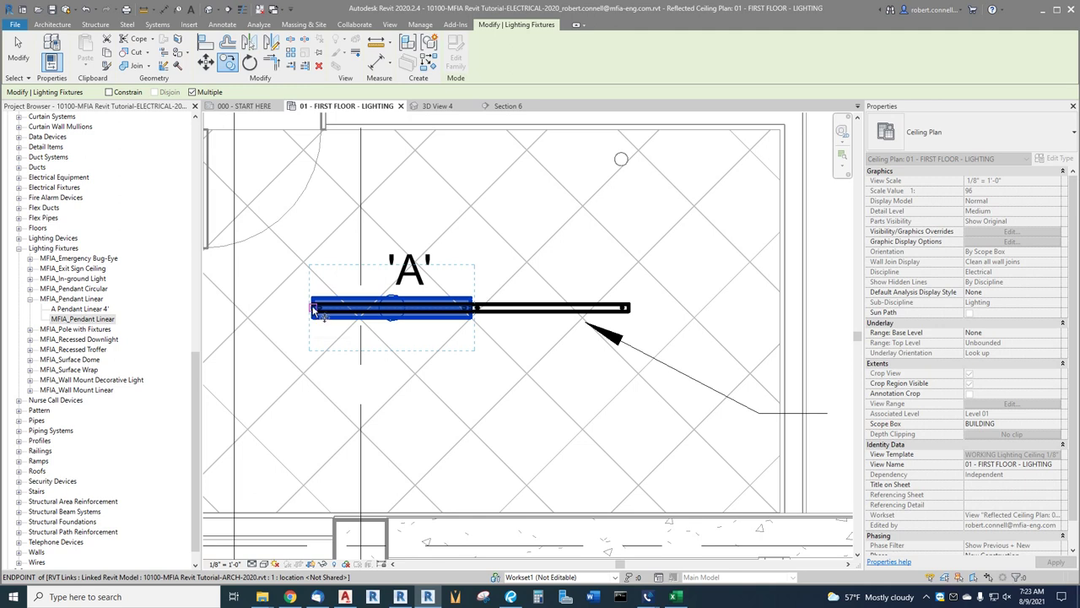
scroll(316, 310, "up", 4)
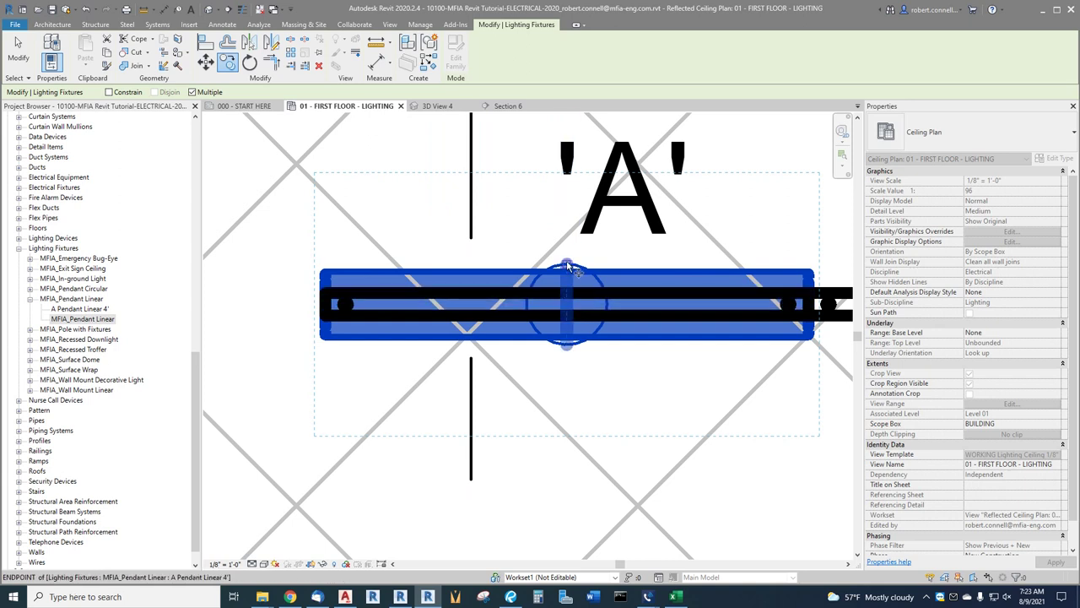
scroll(447, 309, "down", 2)
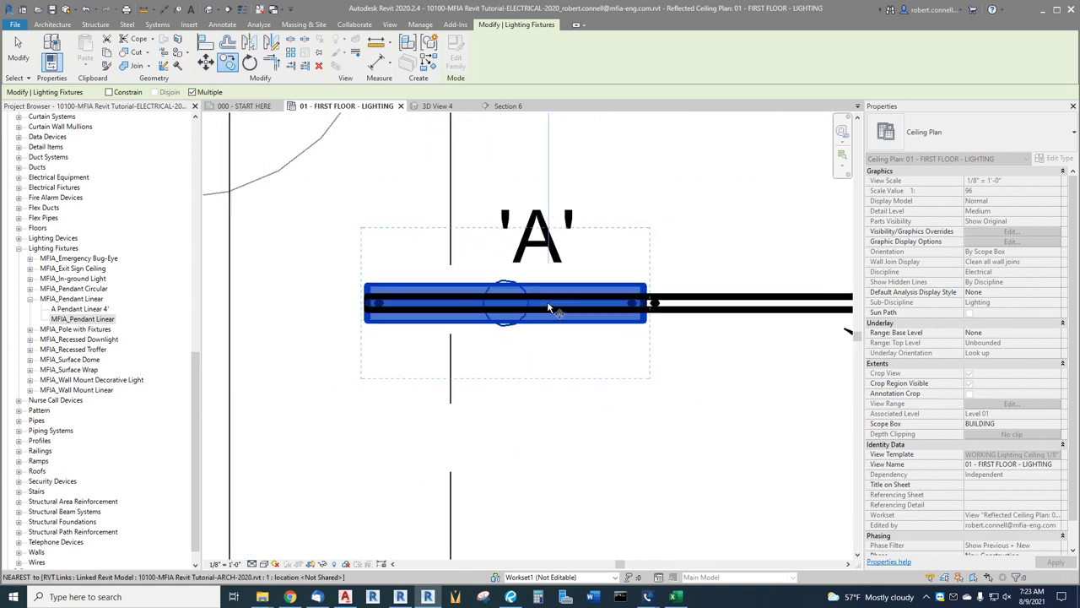
scroll(549, 309, "up", 1)
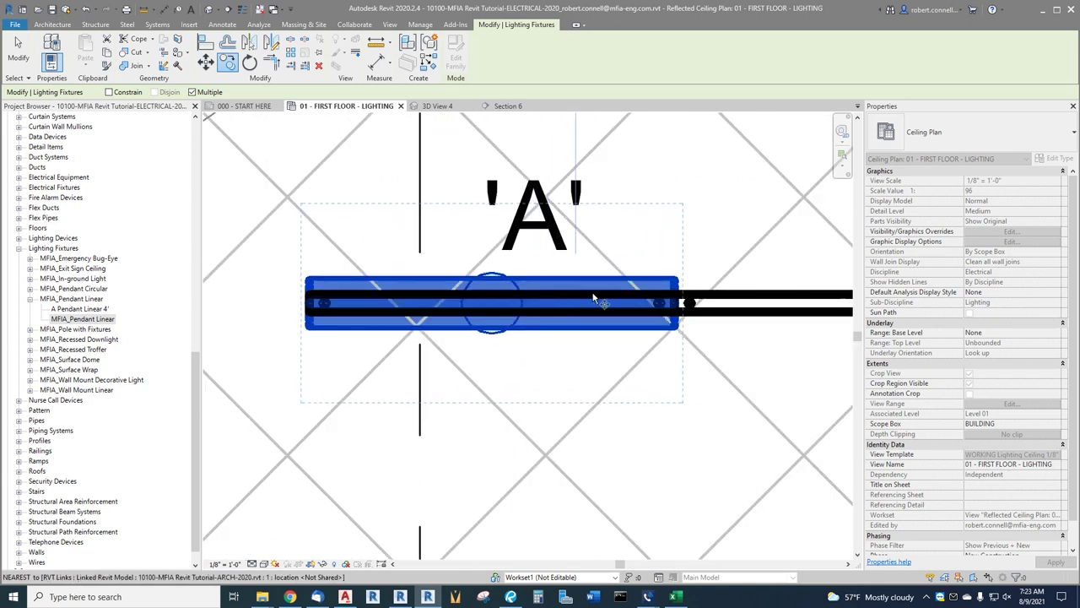
left_click(323, 300)
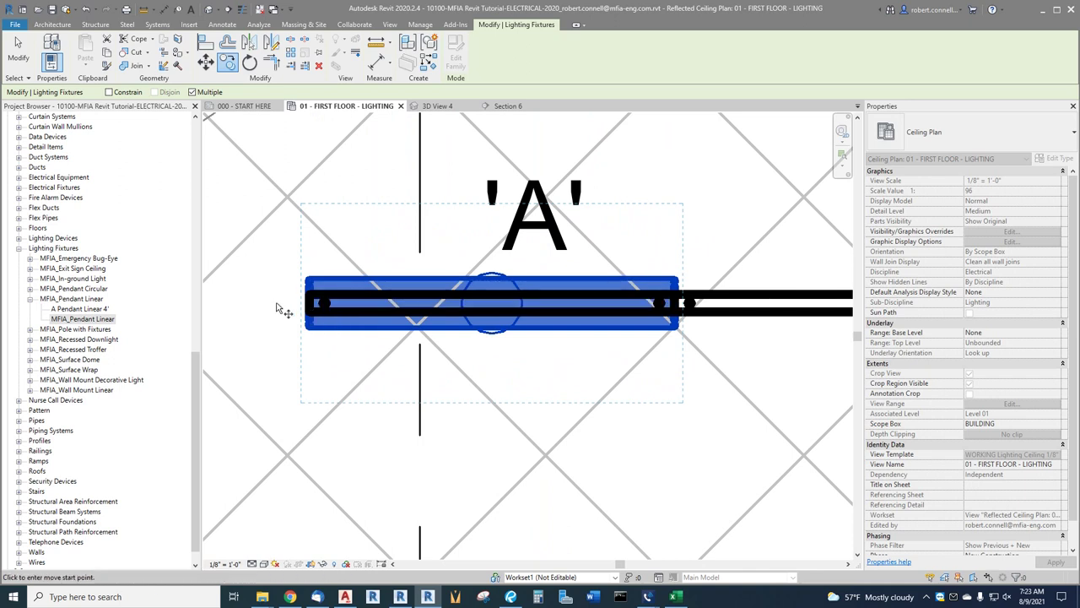
left_click(309, 305)
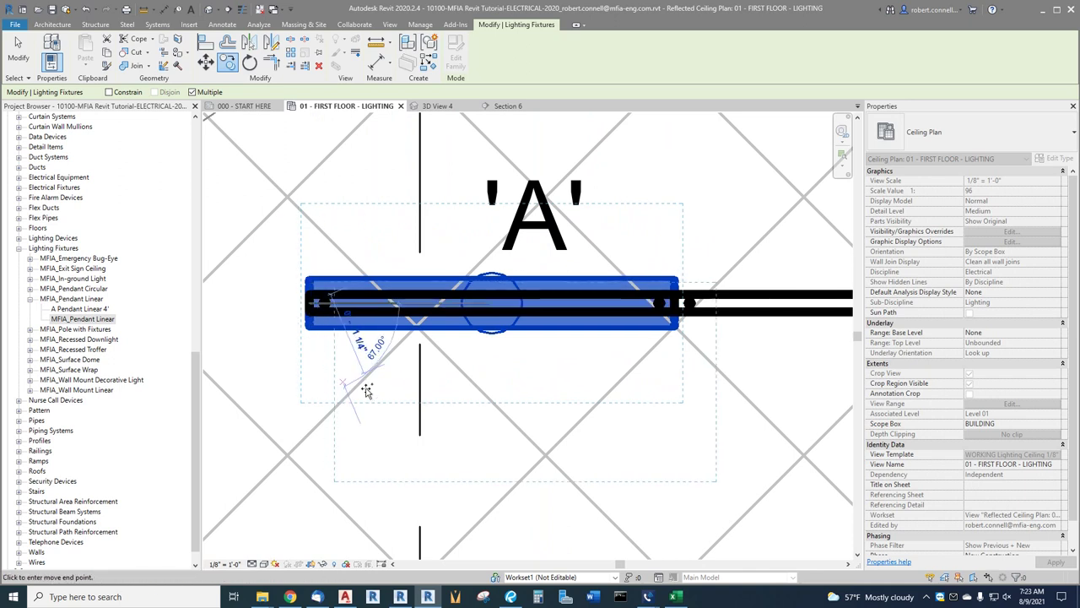
left_click(681, 305)
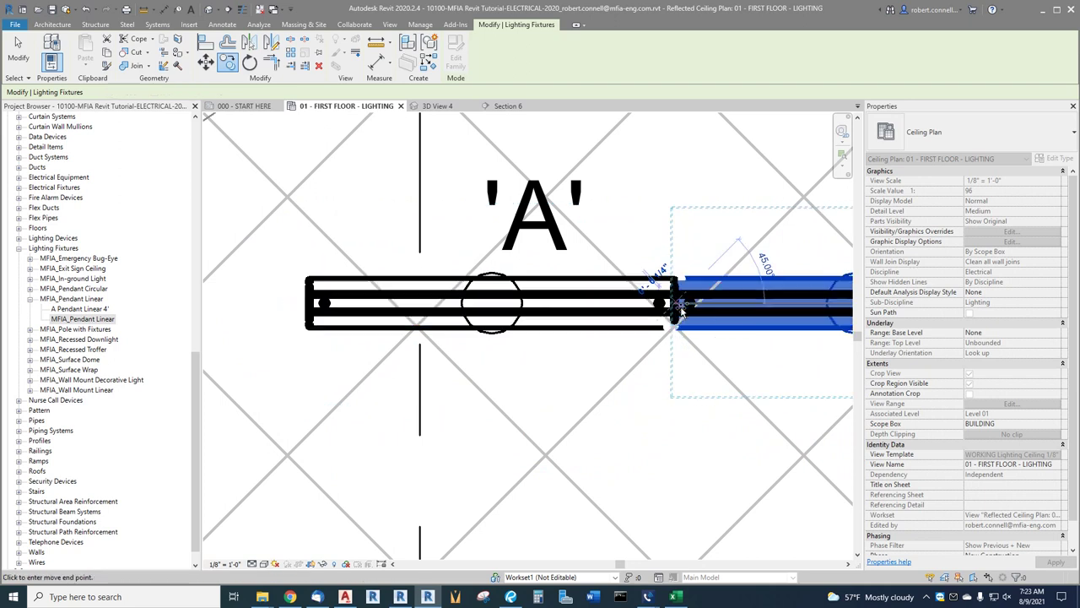
scroll(506, 306, "down", 2)
scroll(492, 311, "down", 1)
scroll(649, 316, "up", 5)
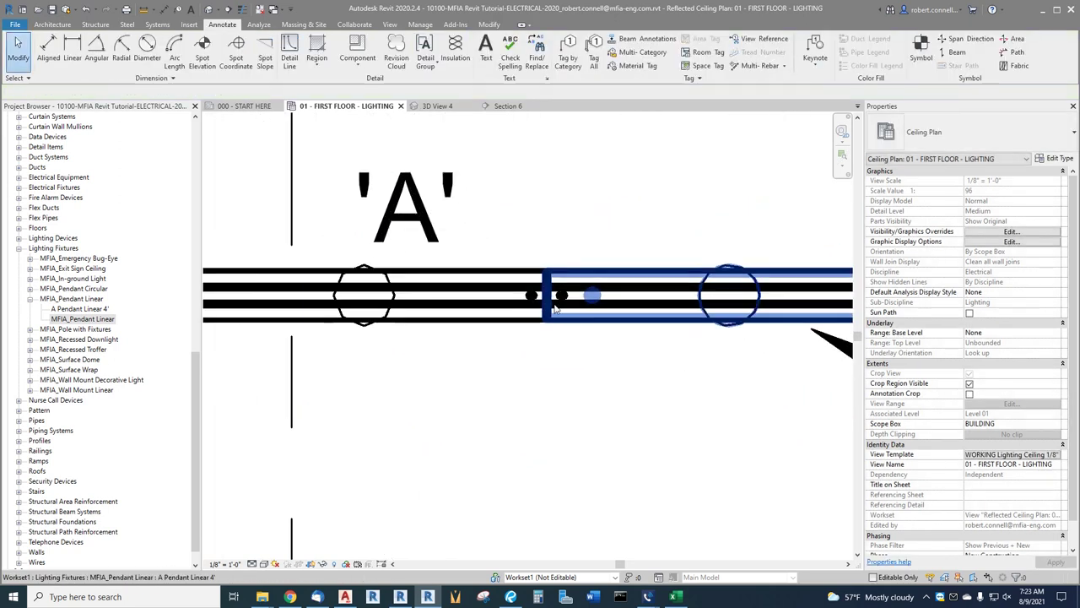
- Tag the copied east pendant with the same 'A' fixture tag, placed above it in line with the first tag
scroll(471, 315, "down", 6)
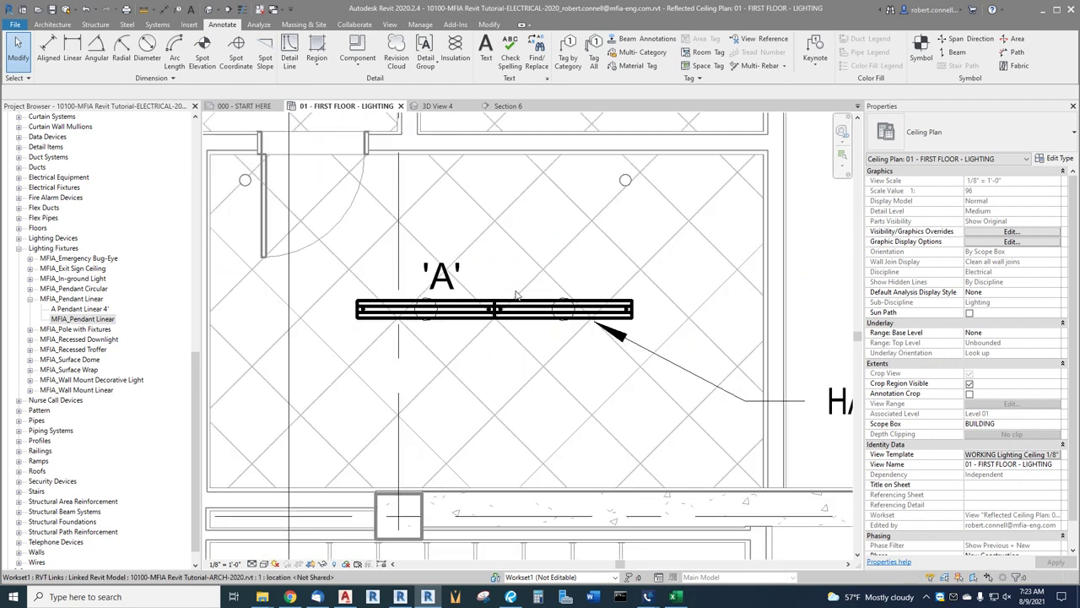
right_click(440, 277)
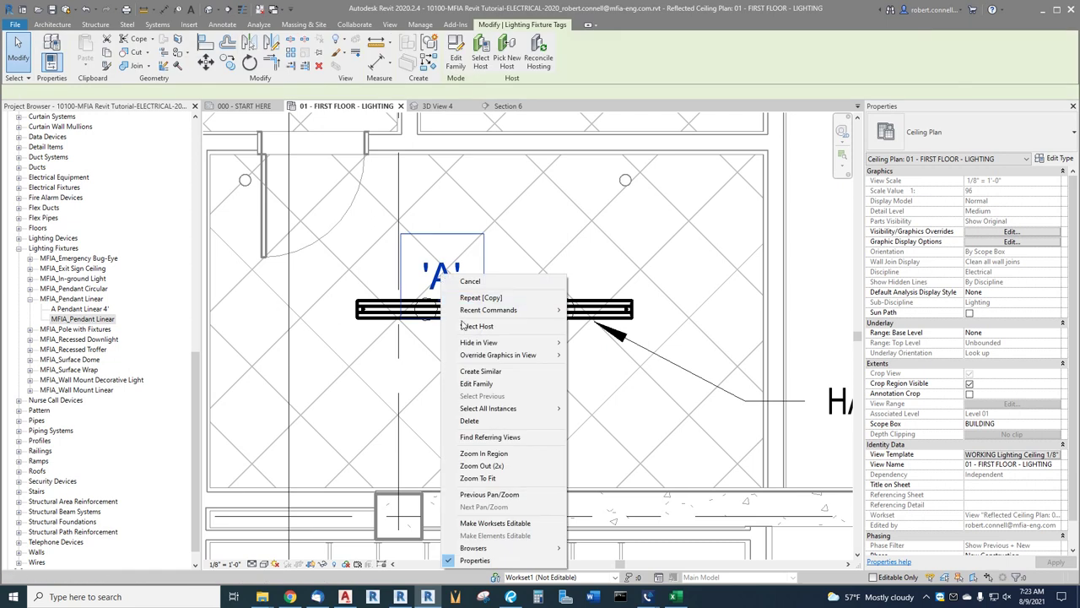
left_click(479, 371)
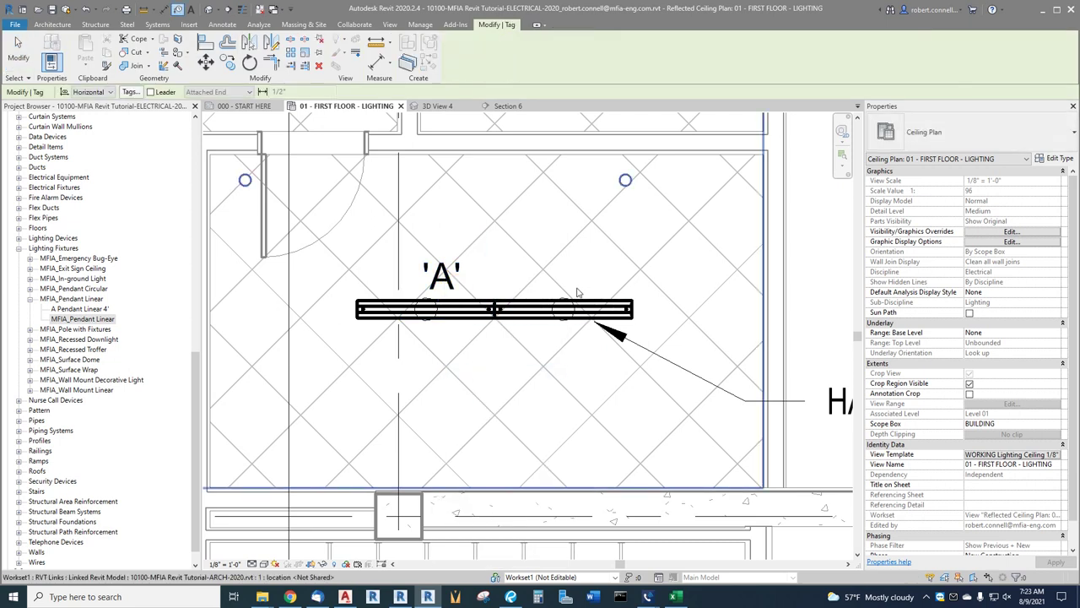
left_click(562, 309)
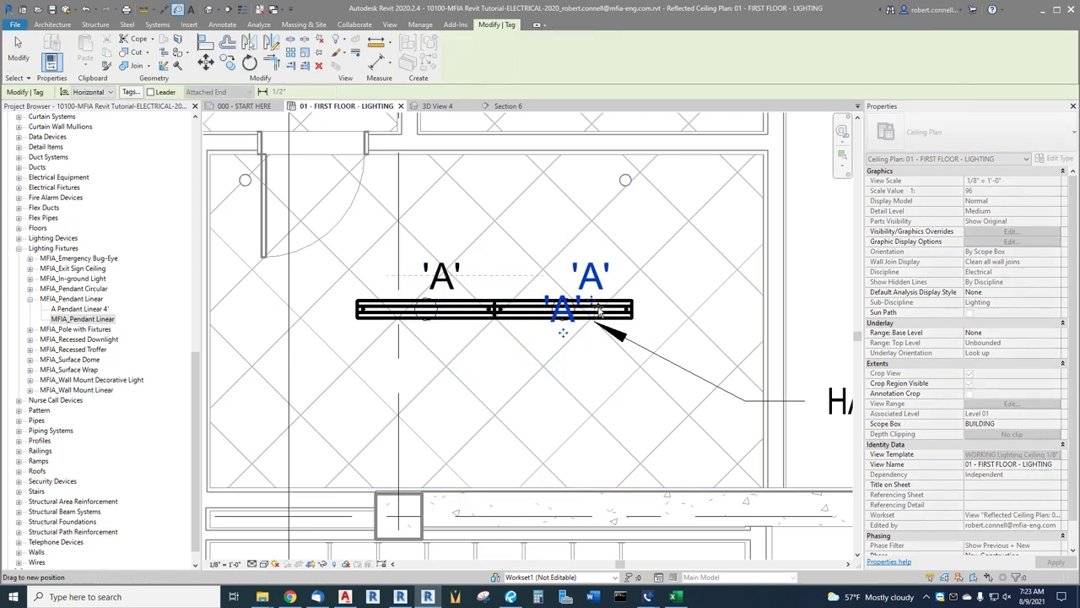
left_click_drag(596, 289, 602, 304)
key("Escape")
key("Escape")
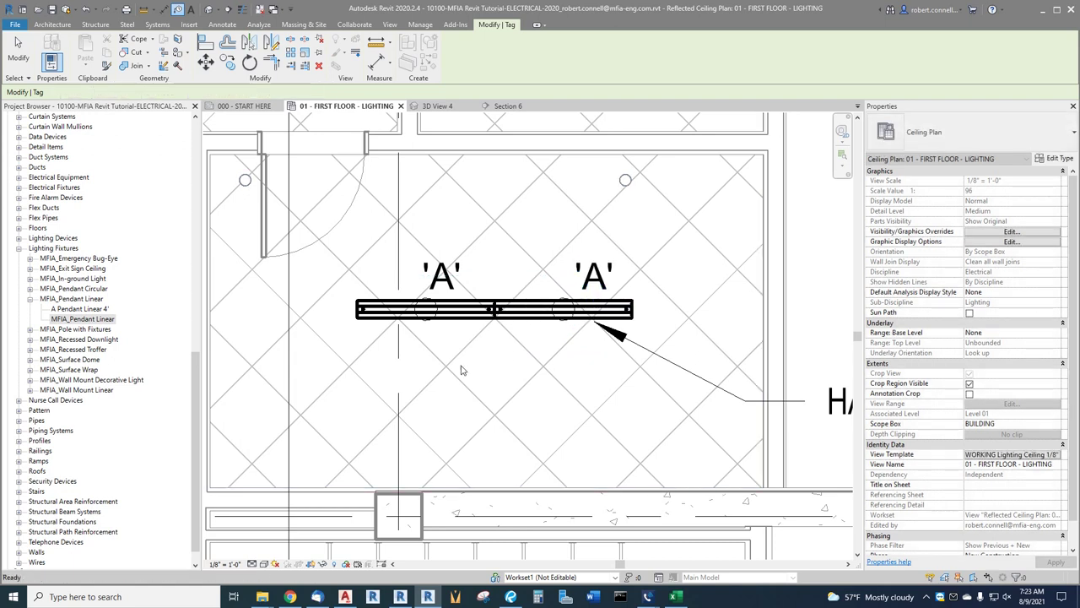
- Check the two pendants in the perspective camera view and in Section 6, and return to the first-floor lighting plan
left_click(439, 106)
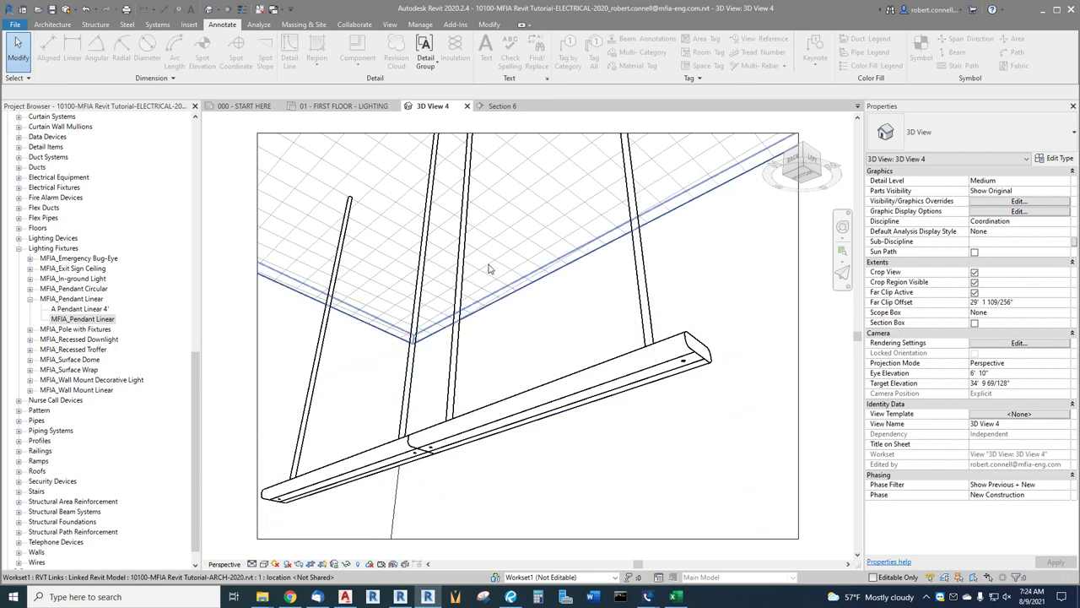
left_click(503, 105)
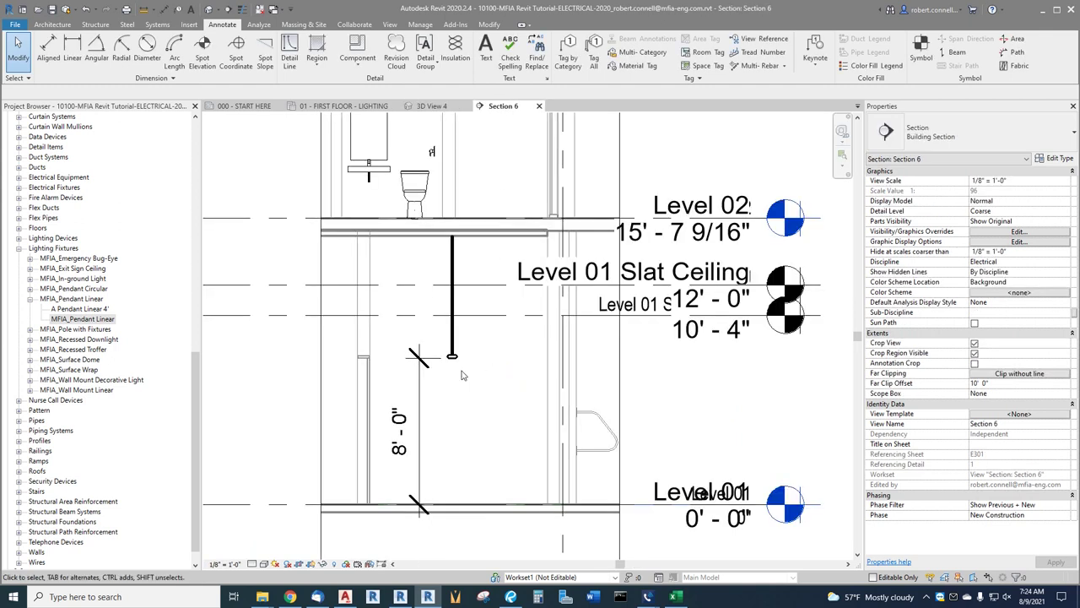
left_click(342, 106)
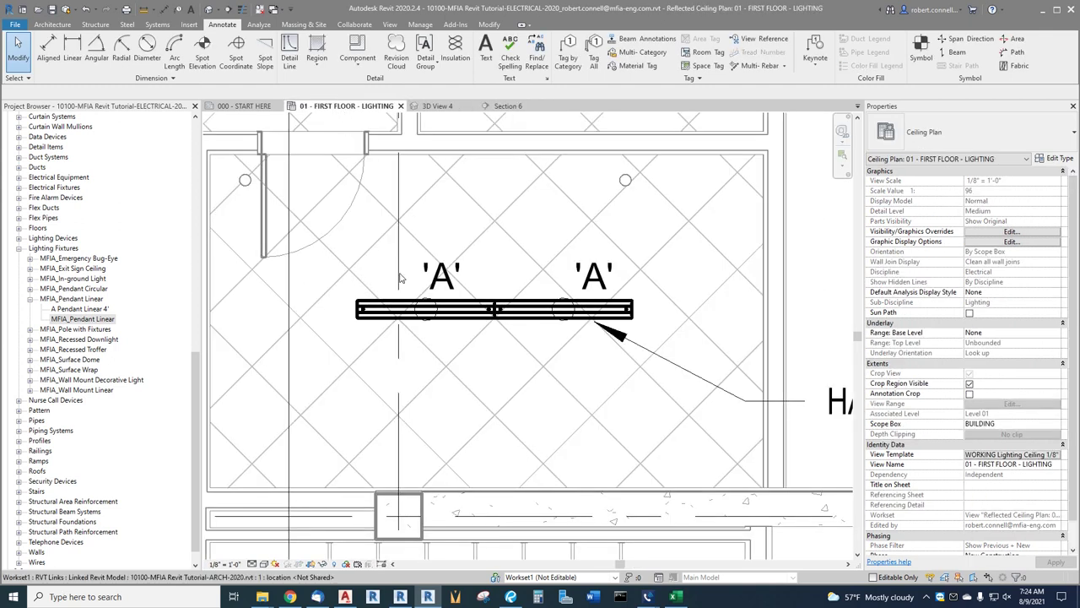
- Check the selection options and test-select the linked architectural model in the room north of the pendants, clearing the selection each time
scroll(535, 441, "down", 3)
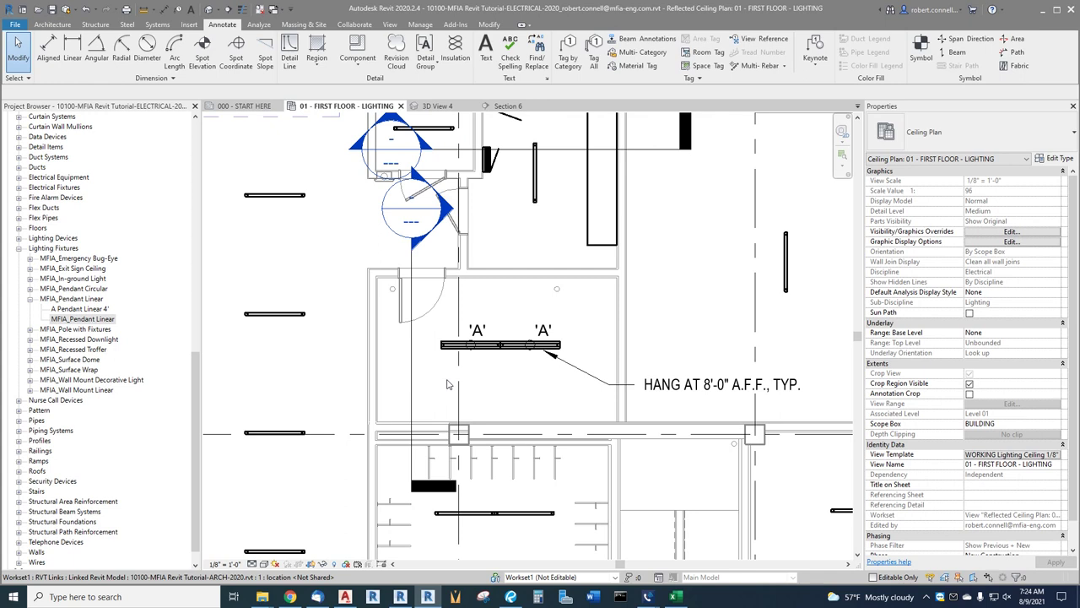
scroll(509, 409, "up", 1)
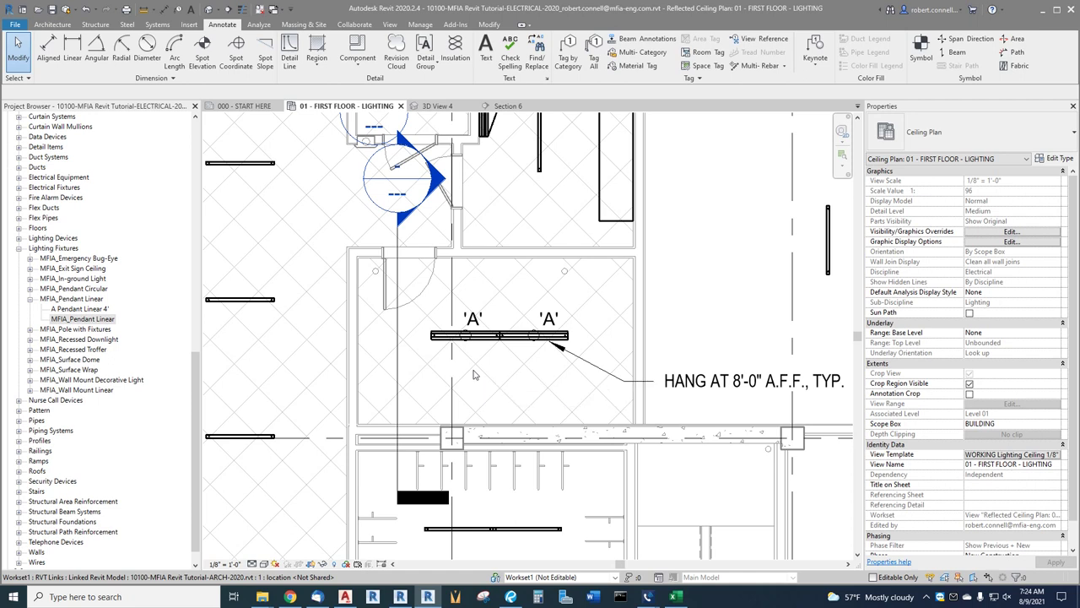
scroll(495, 374, "down", 1)
scroll(495, 374, "down", 1)
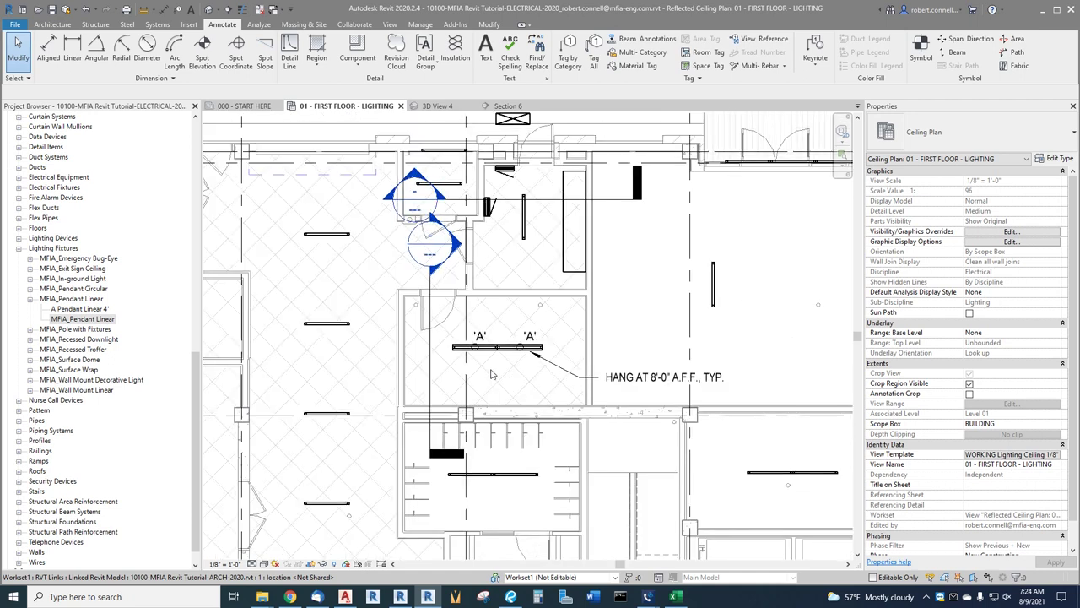
scroll(533, 228, "up", 5)
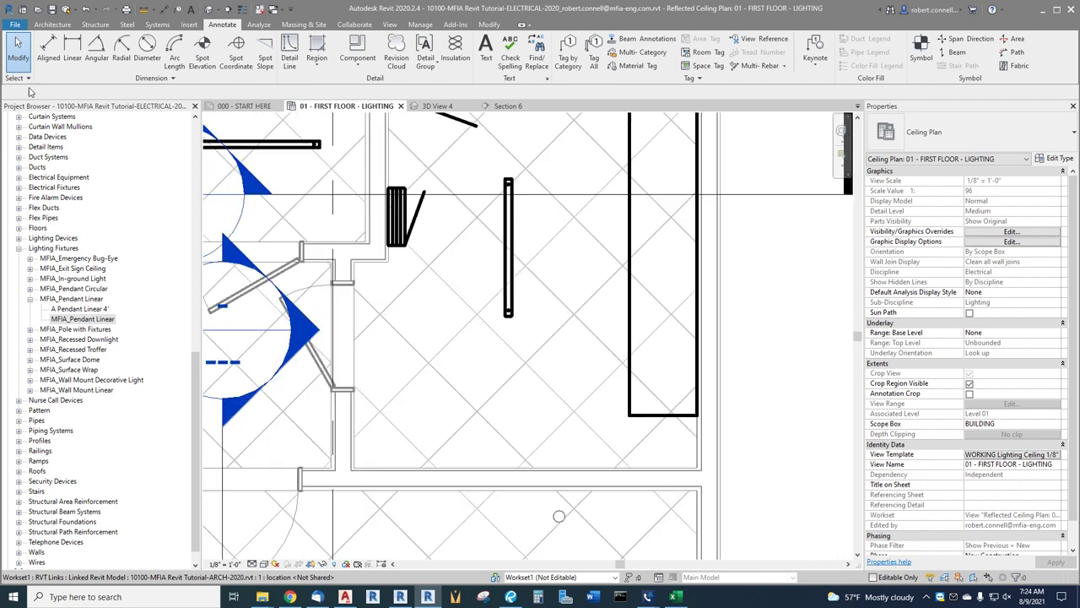
left_click(15, 79)
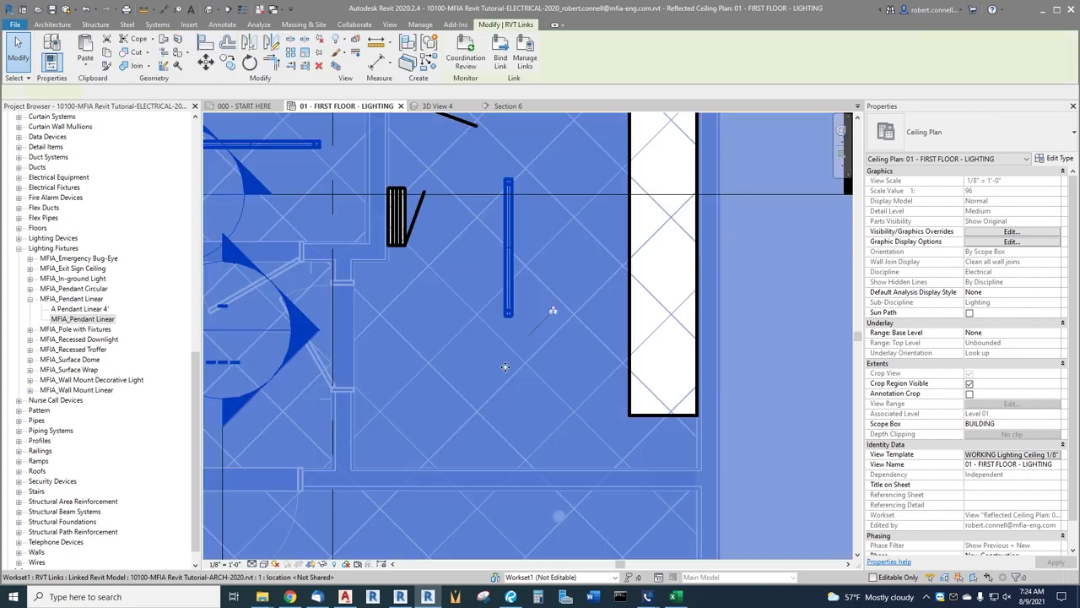
left_click(523, 335)
key("Escape")
scroll(510, 329, "down", 3)
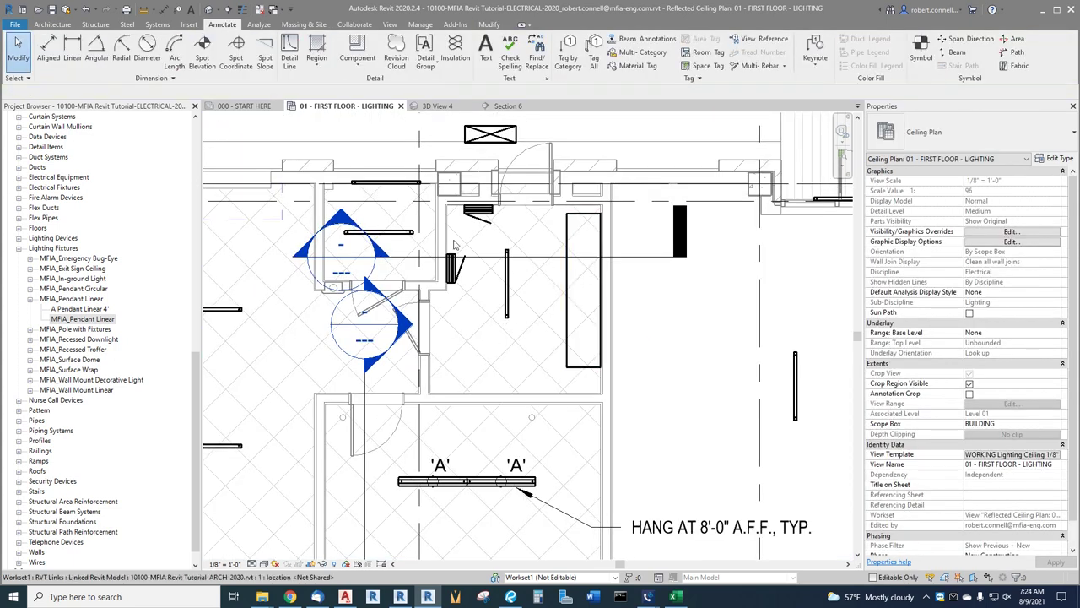
left_click(441, 228)
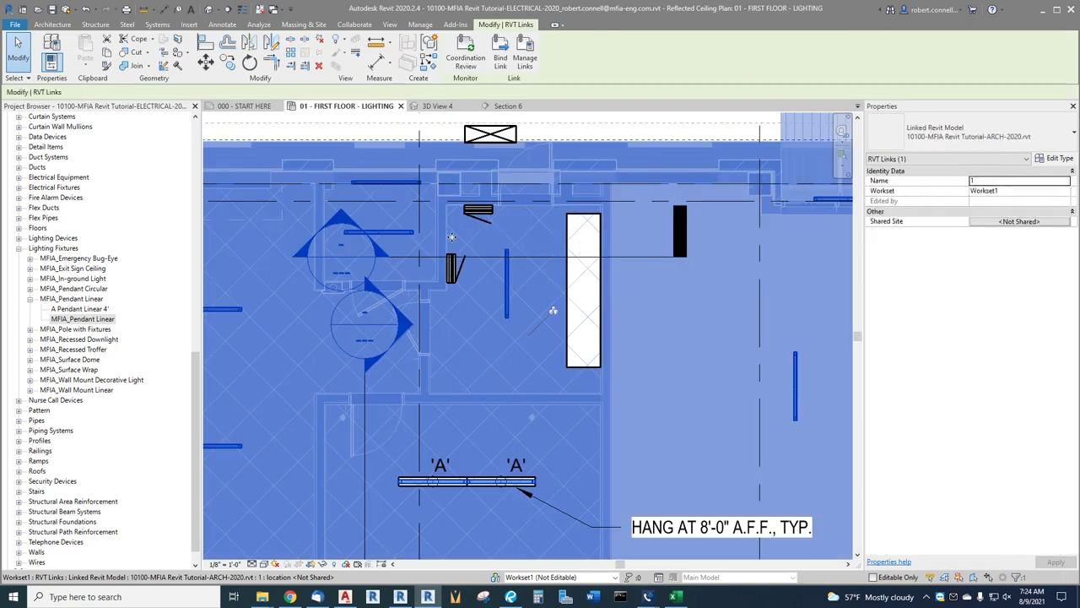
key("Escape")
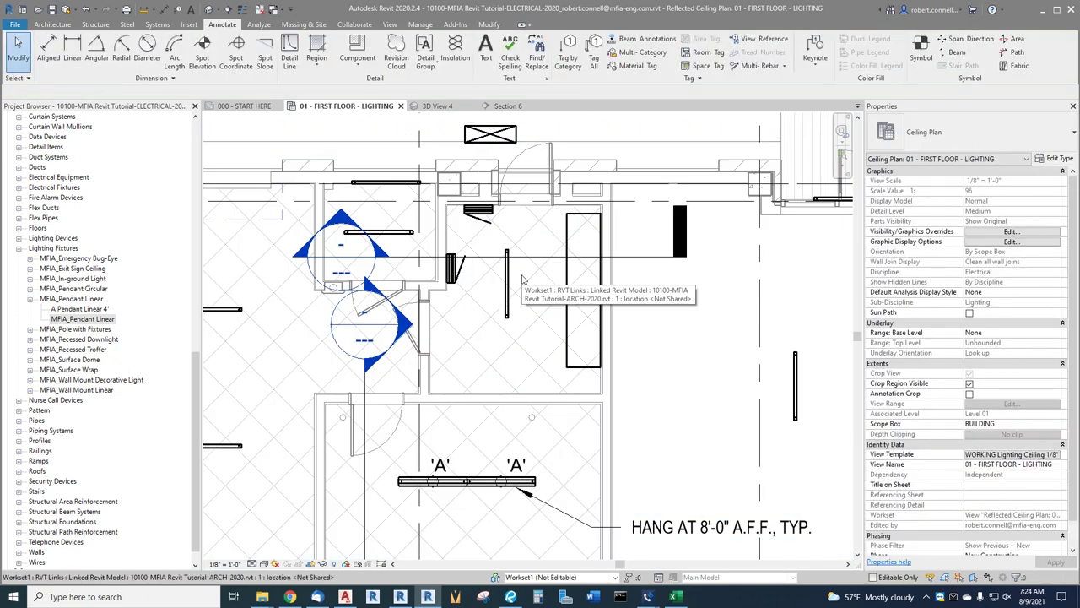
- Select the architect's linked north-south pendant in the north room to read its fixture type, and clear the selection
scroll(521, 278, "up", 3)
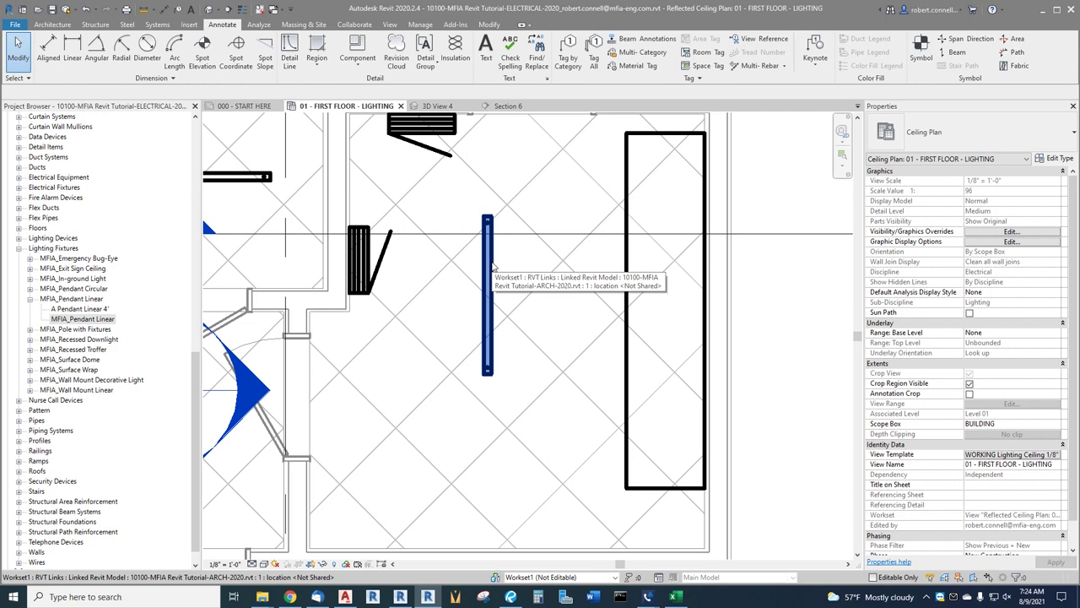
left_click(489, 268)
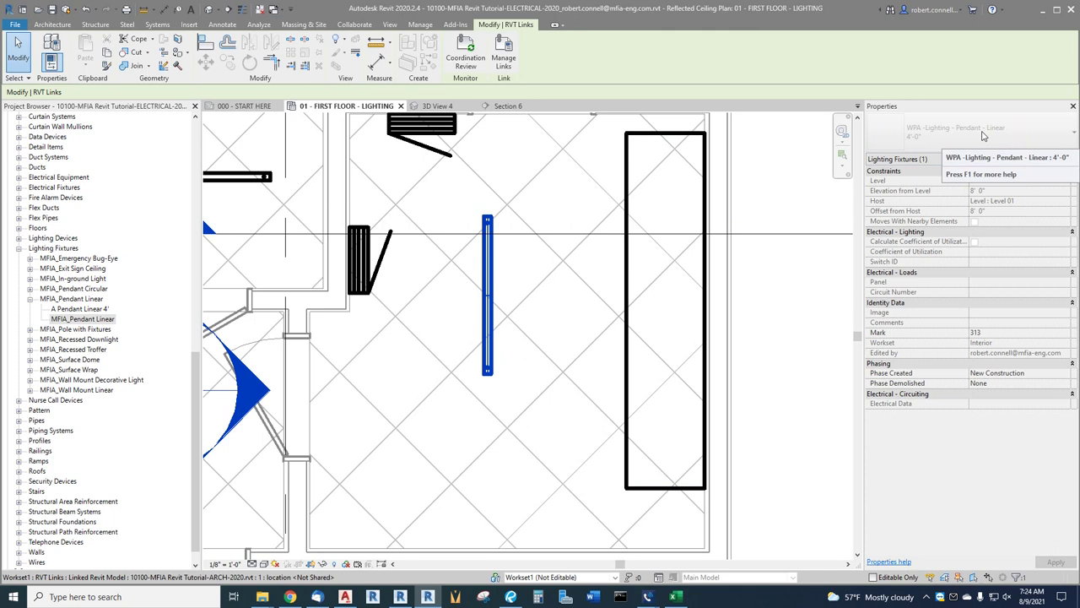
left_click(561, 201)
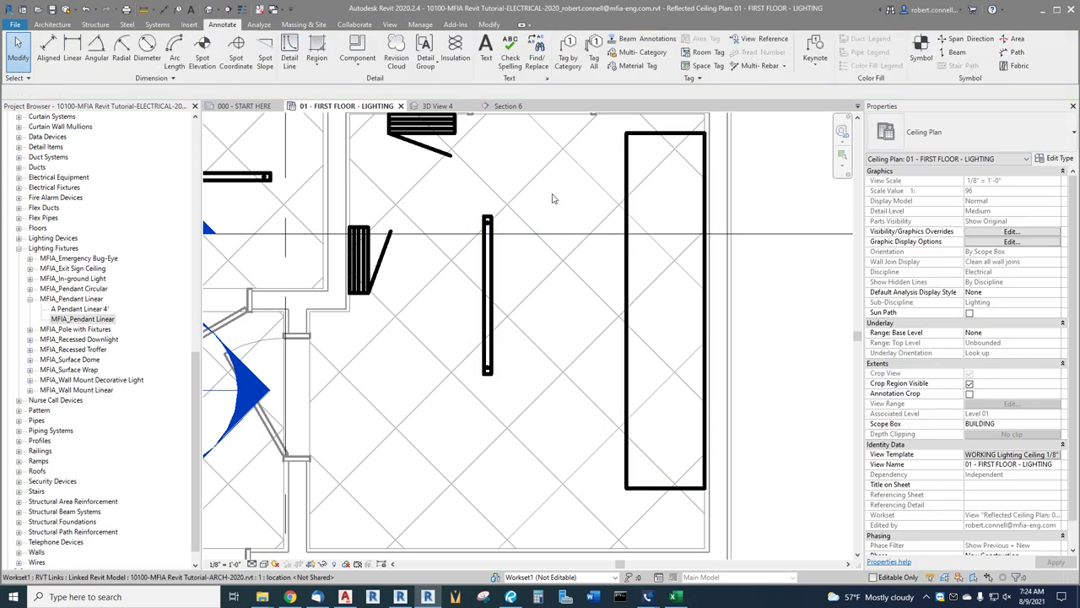
- Start another A Pendant Linear 4' from the existing east pendant and rotate it to run north-south in the room to the north
scroll(567, 206, "down", 2)
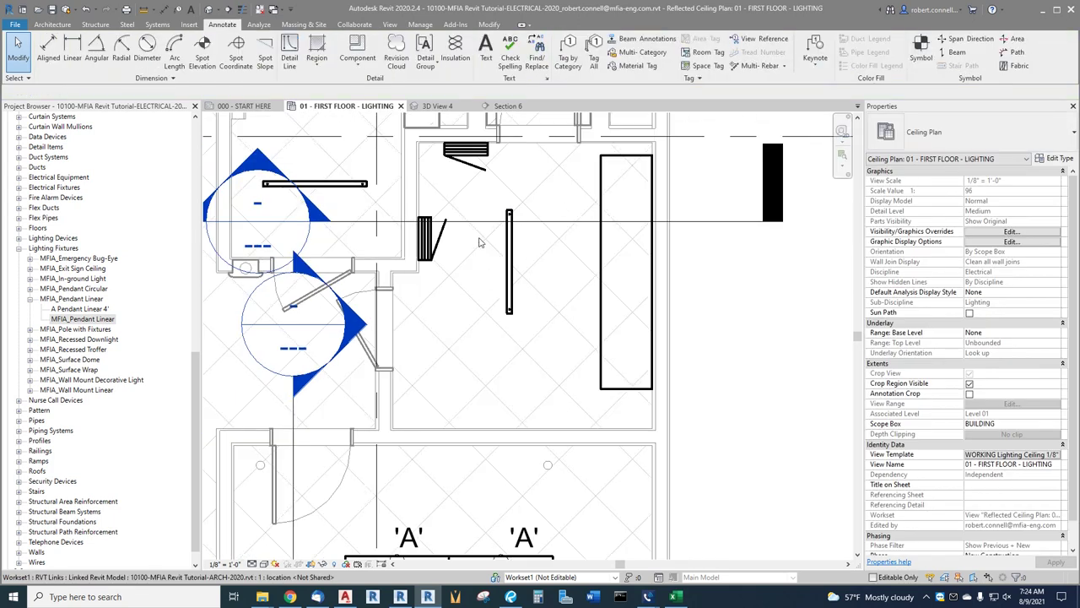
scroll(478, 242, "down", 2)
scroll(520, 291, "up", 2)
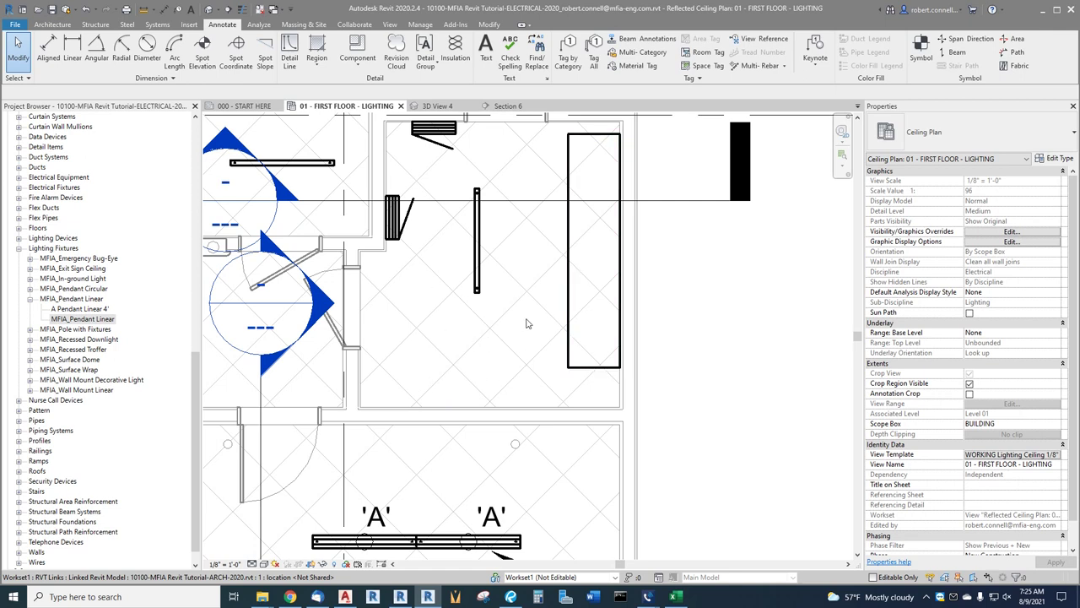
right_click(446, 542)
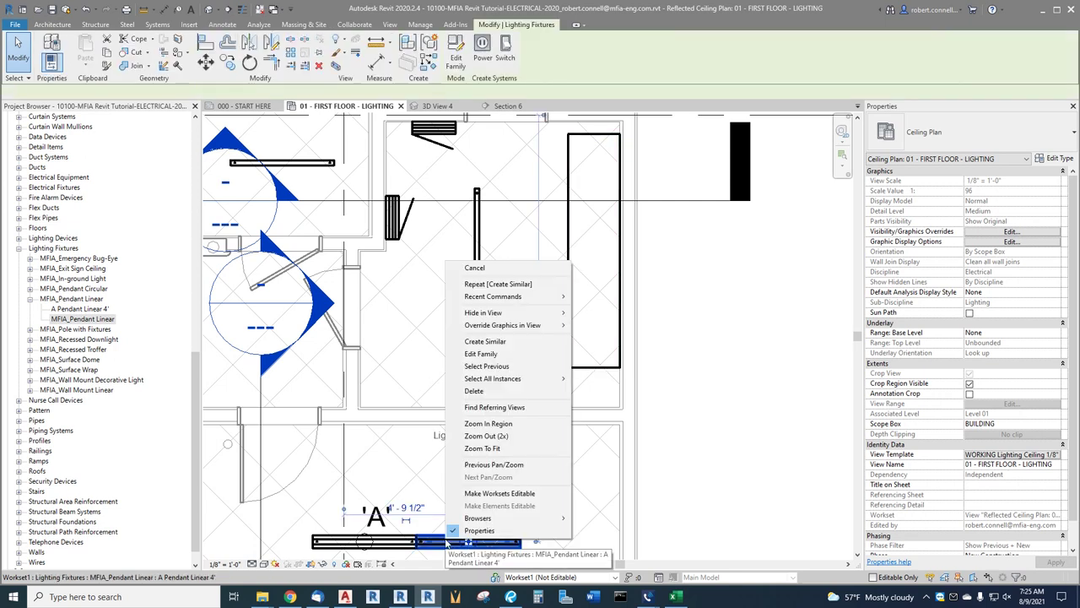
left_click(501, 341)
scroll(461, 281, "up", 4)
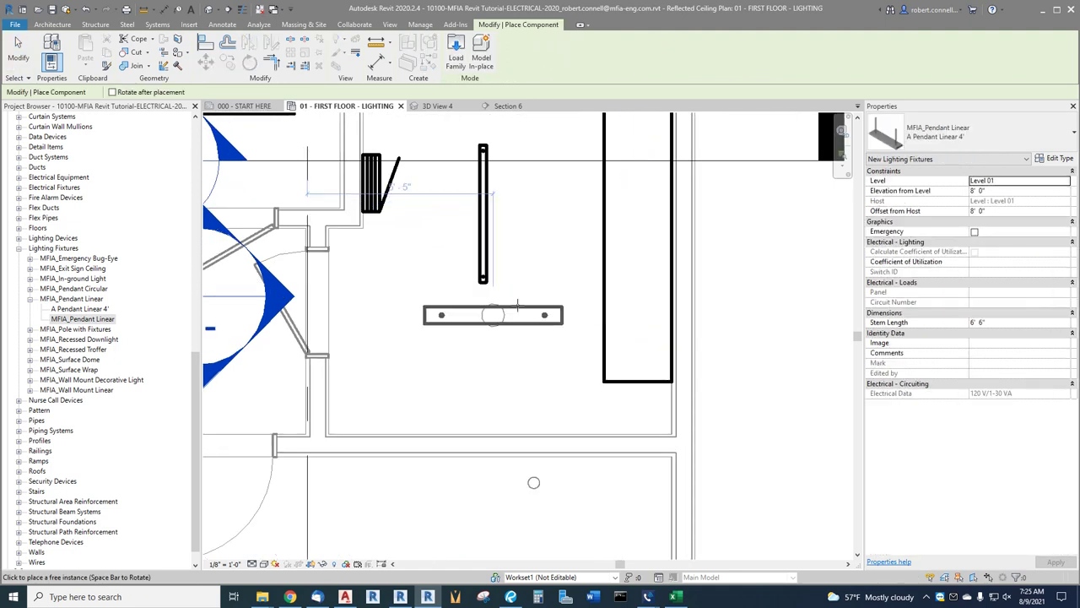
scroll(461, 281, "down", 3)
scroll(472, 245, "up", 4)
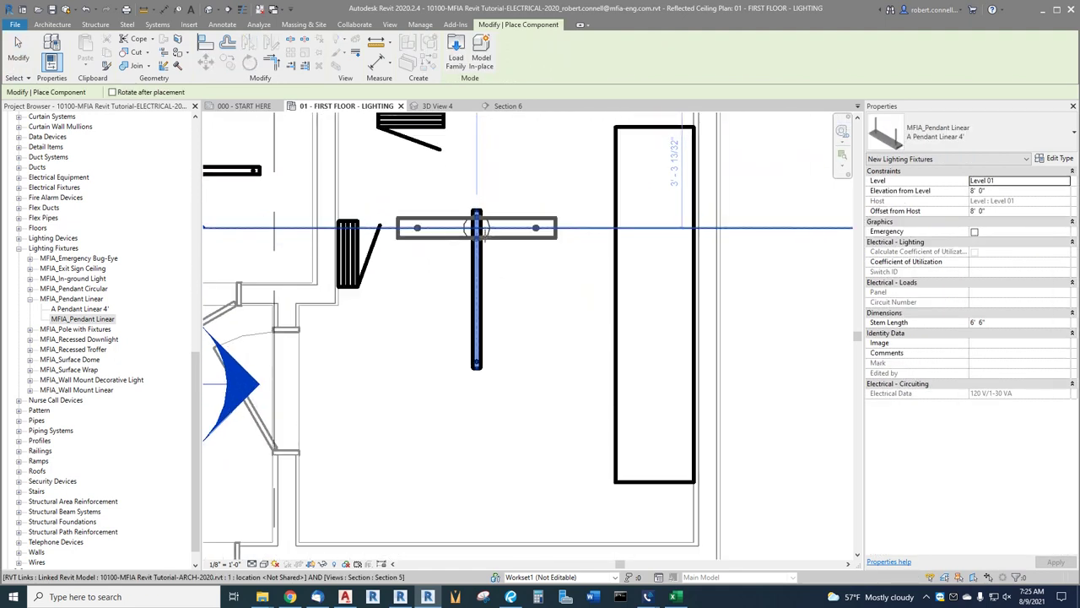
scroll(507, 287, "down", 2)
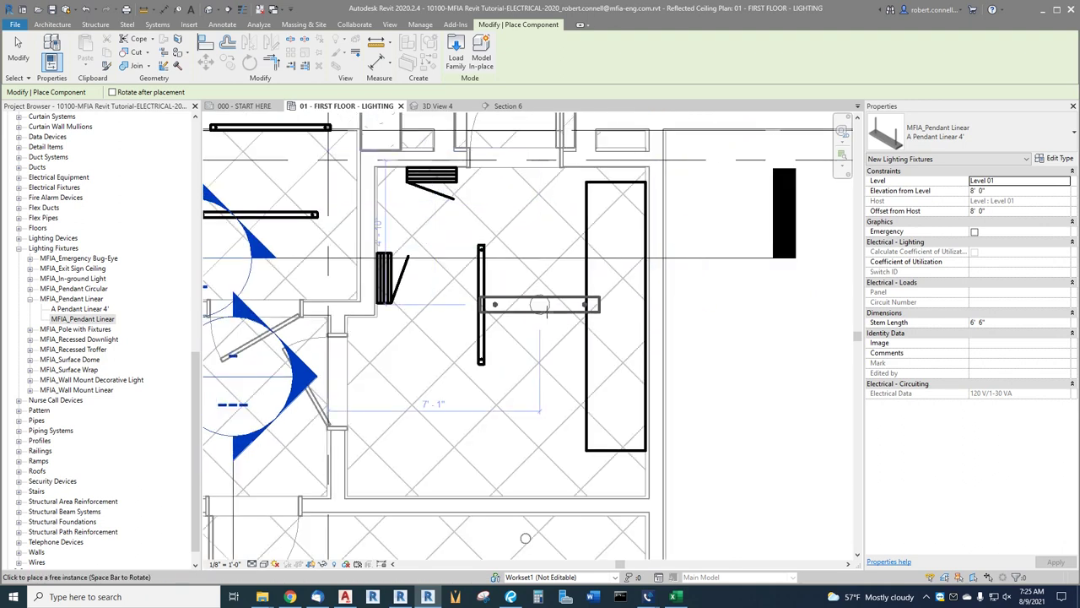
key("space")
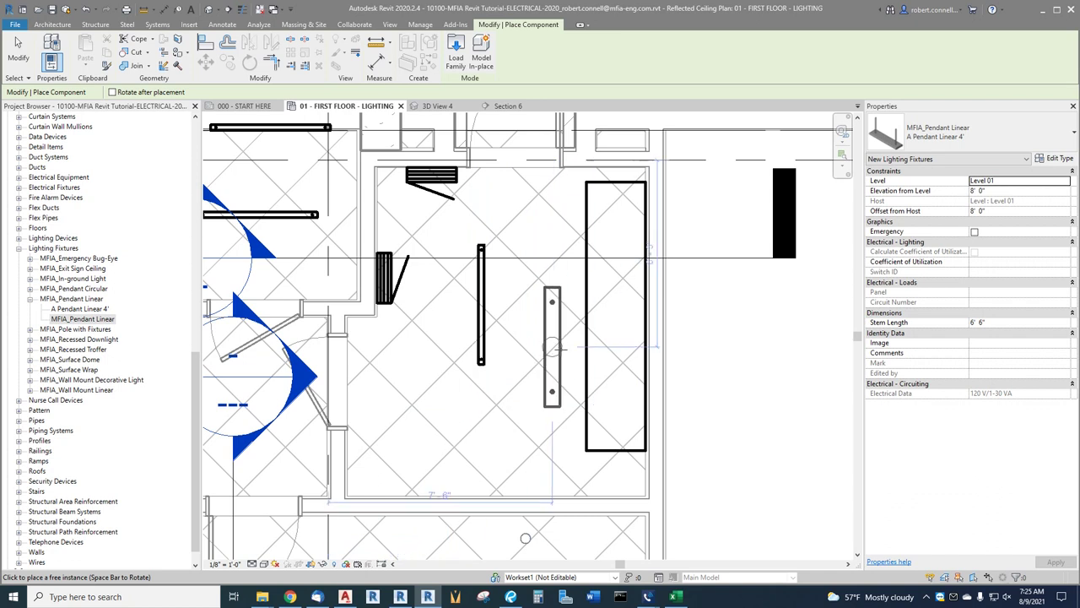
key("space")
key("space")
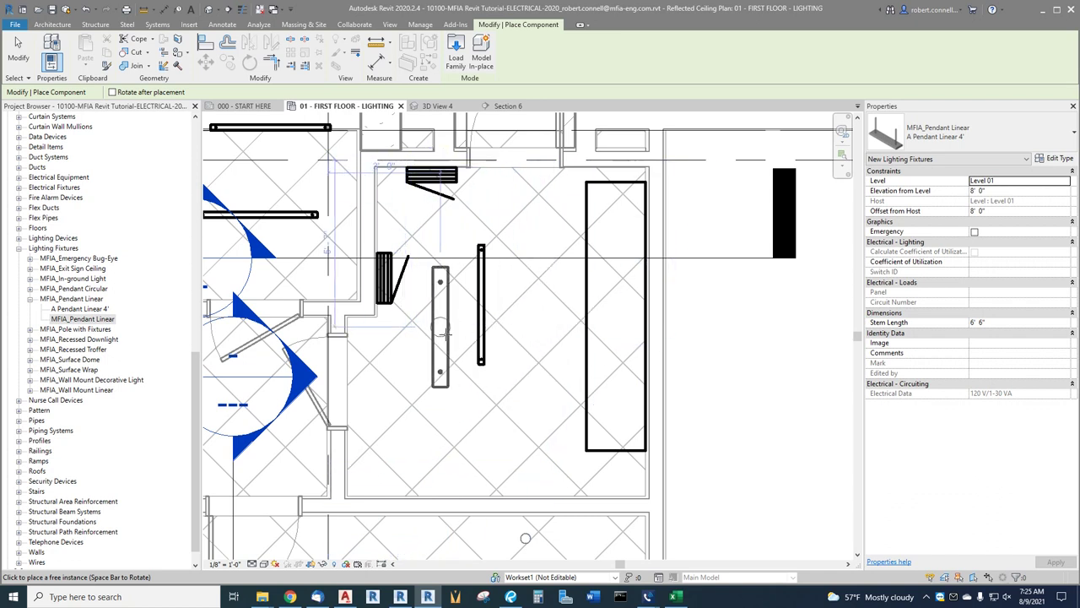
scroll(479, 329, "down", 2)
left_click(480, 330)
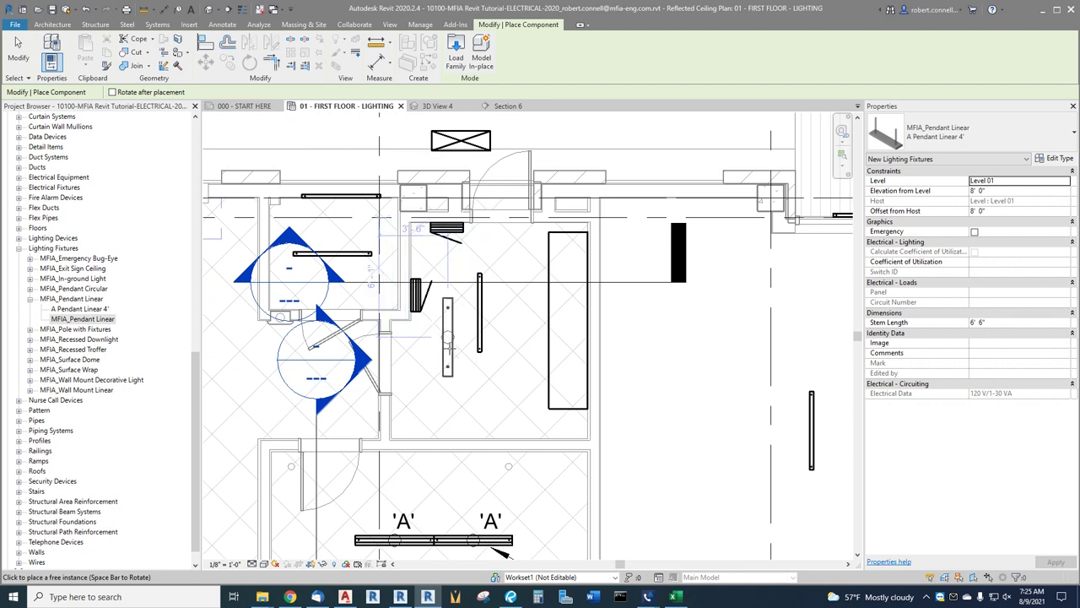
- Try rotating the unplaced pendant to align with the sloped side of the architect's triangular light layout
scroll(505, 306, "down", 3)
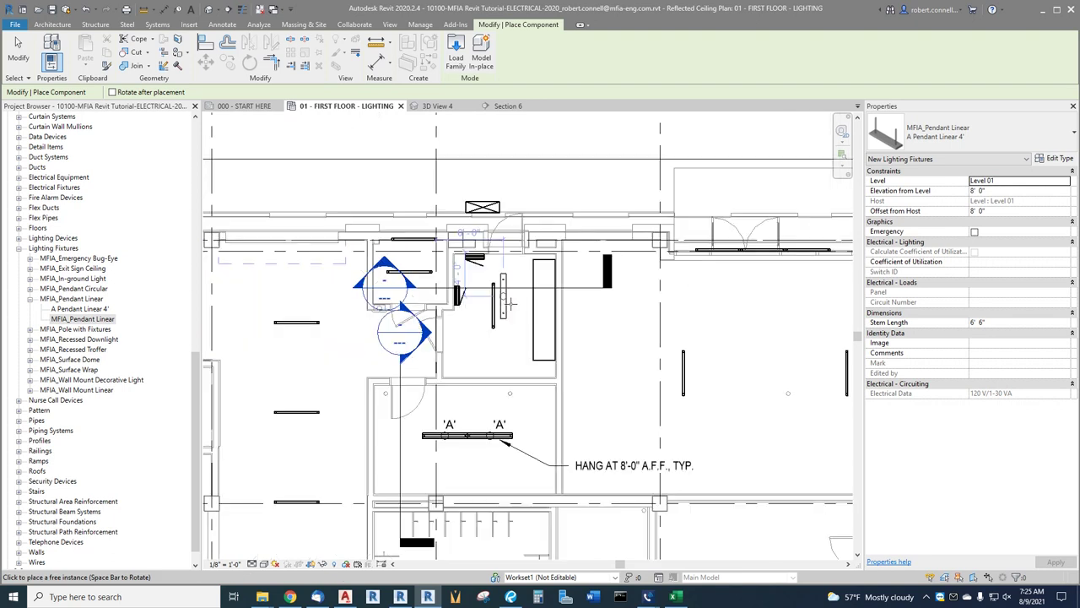
scroll(505, 306, "down", 2)
scroll(701, 405, "up", 5)
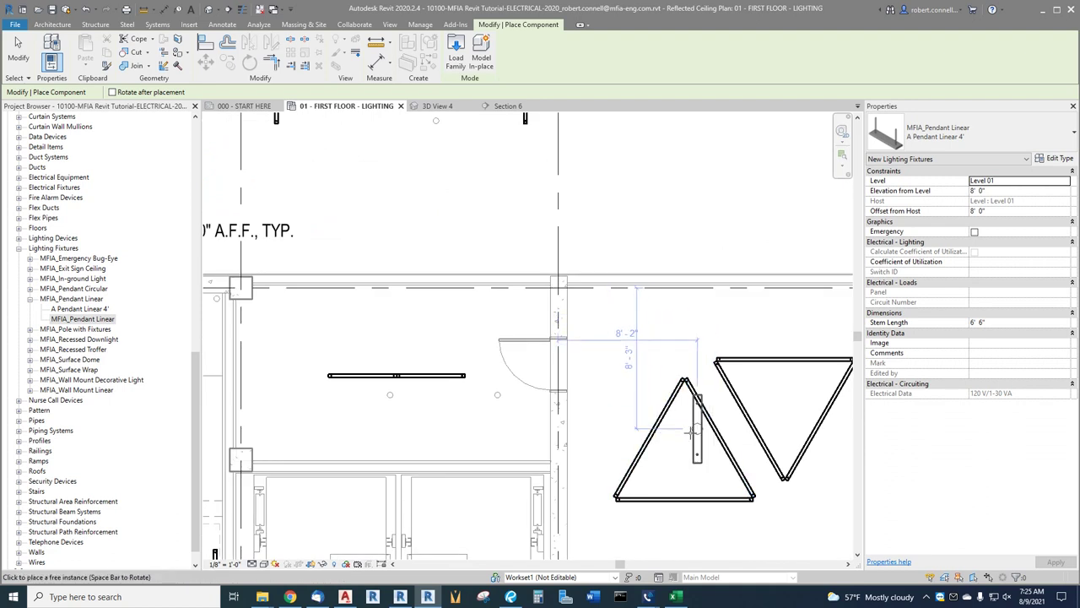
scroll(679, 472, "up", 3)
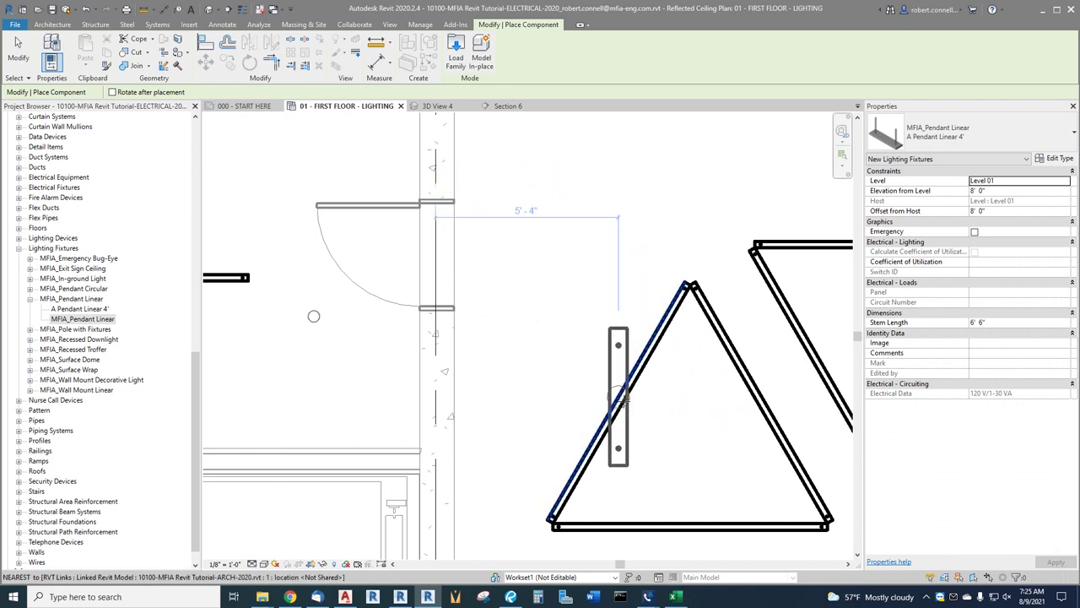
key("space")
key("space")
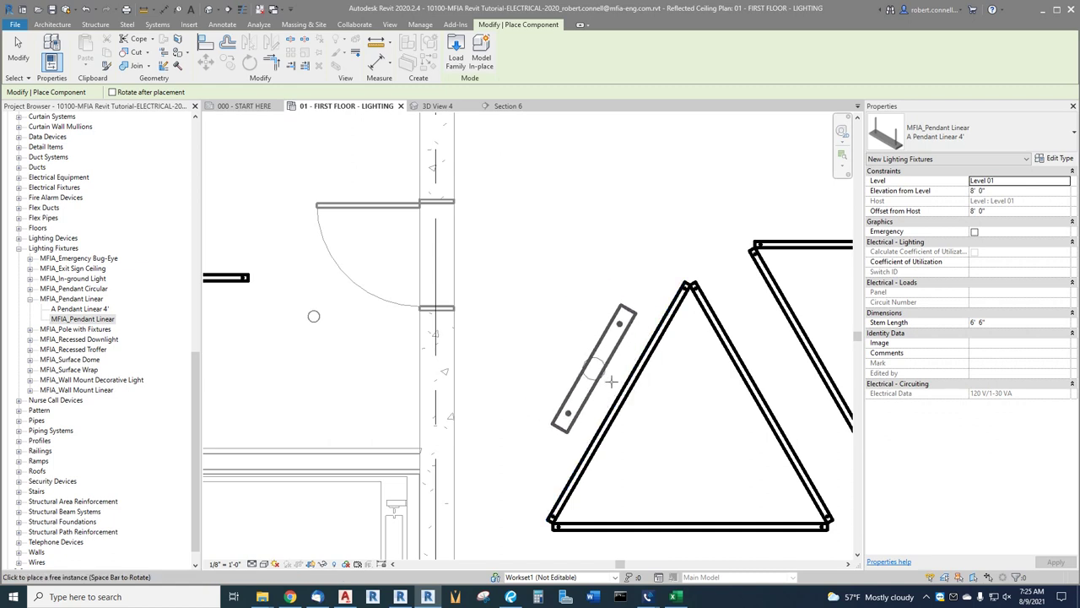
scroll(631, 391, "down", 5)
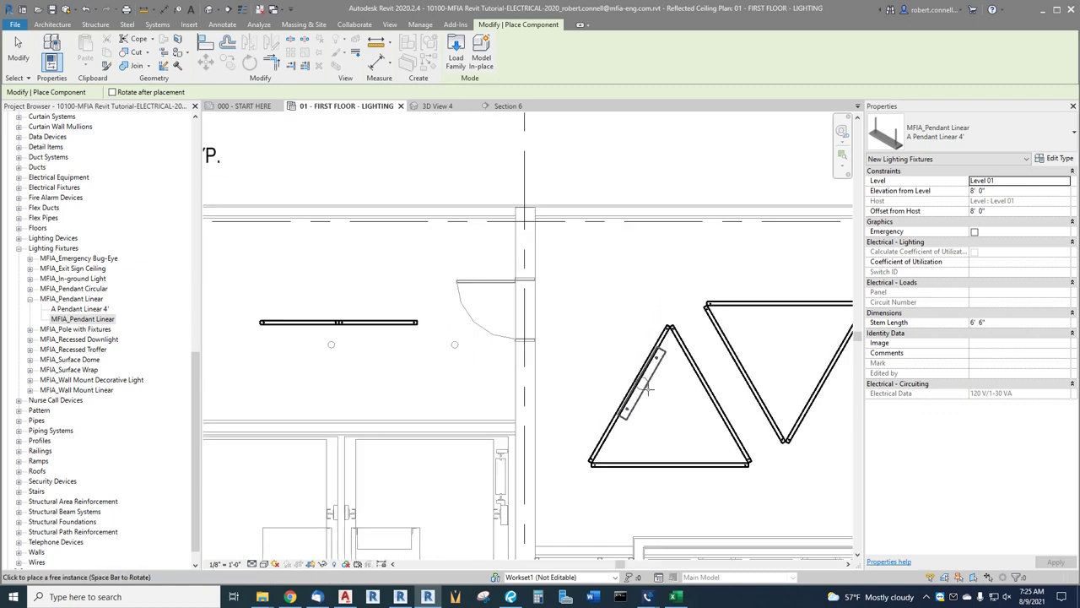
- Place the north-south A Pendant Linear 4' centred on the architect's pendant in the north room and check its properties
scroll(474, 288, "up", 5)
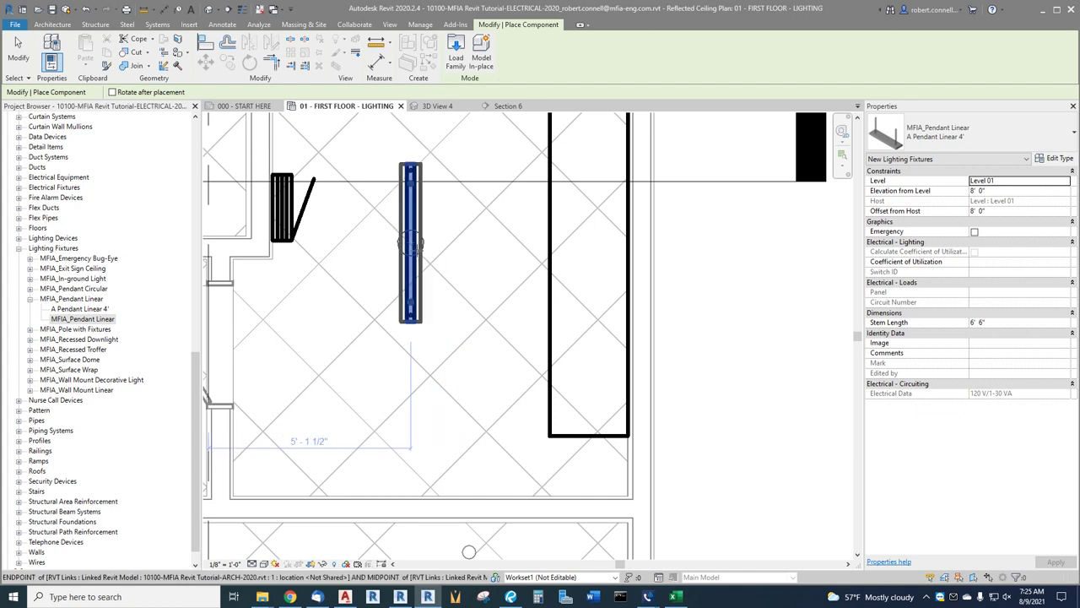
left_click(411, 245)
key("Escape")
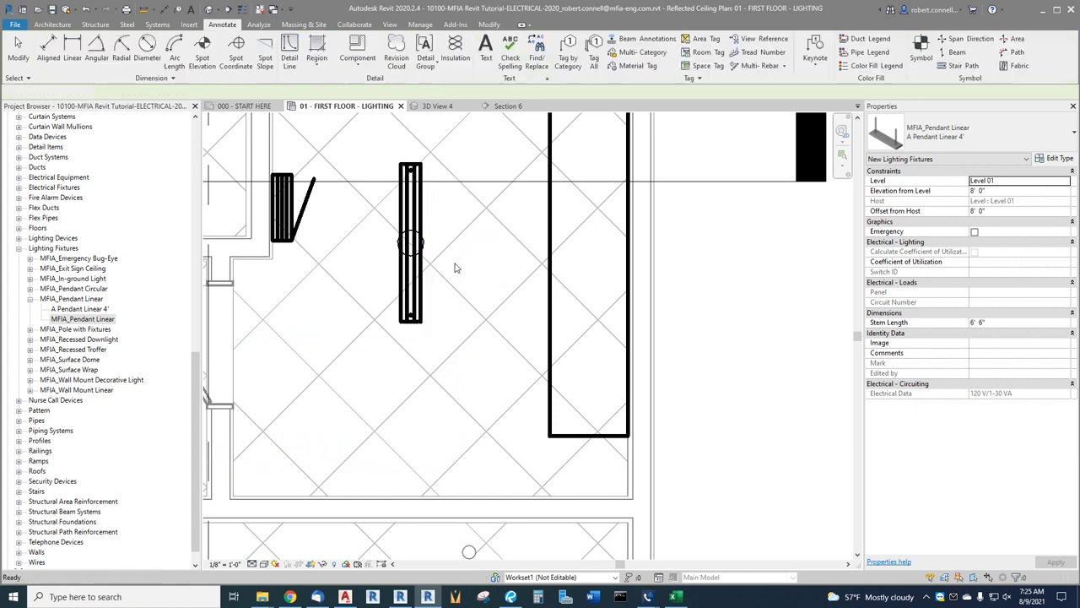
left_click(413, 233)
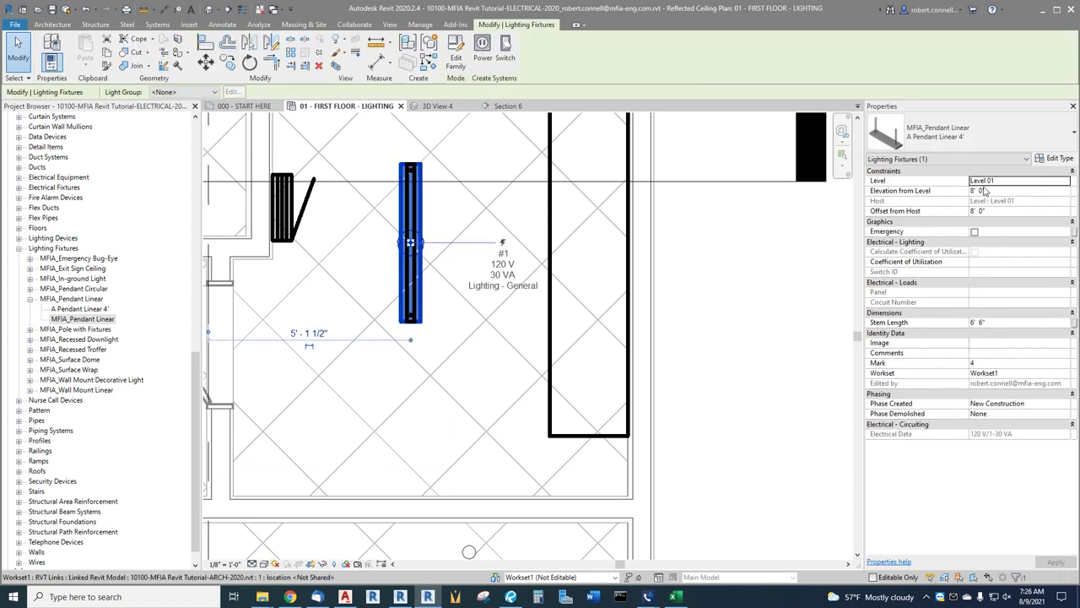
key("Escape")
scroll(460, 304, "down", 4)
scroll(262, 152, "up", 2)
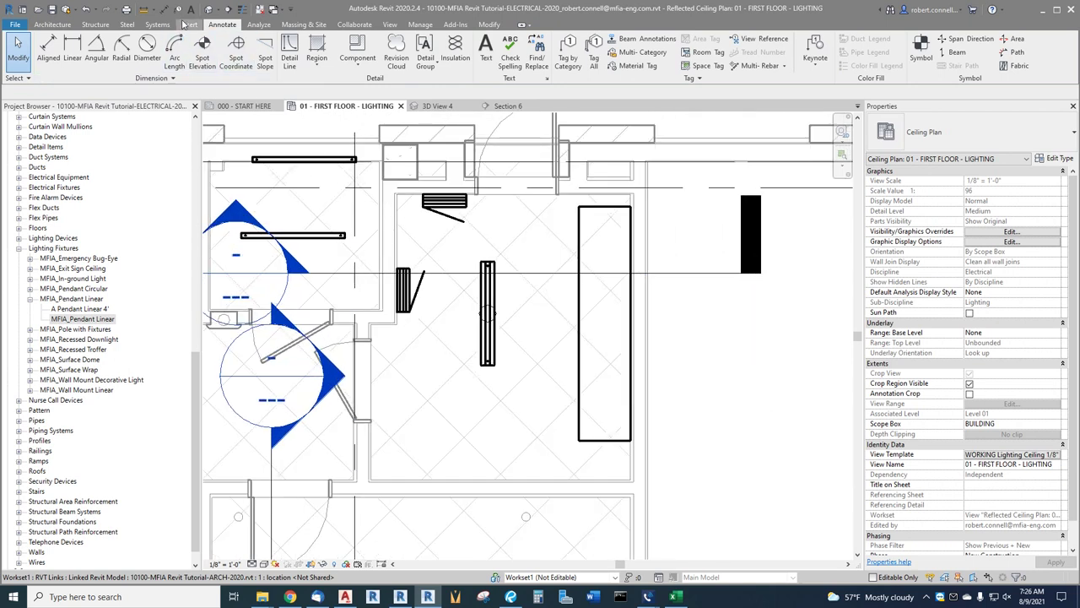
- Draw an east-west building section through the north room at the pendant's south end, looking north
left_click(229, 9)
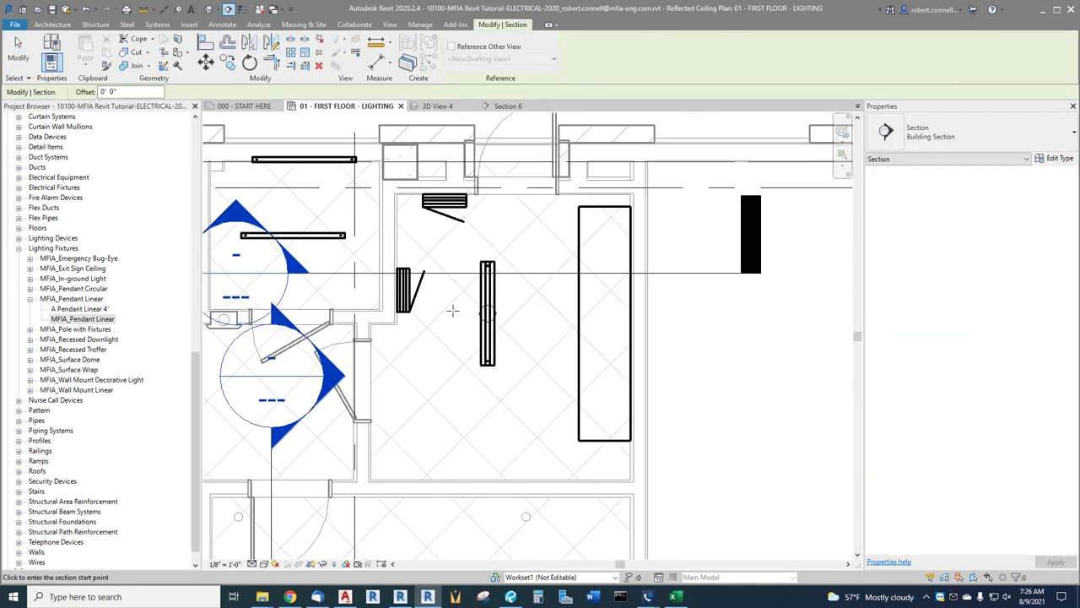
scroll(423, 334, "down", 5)
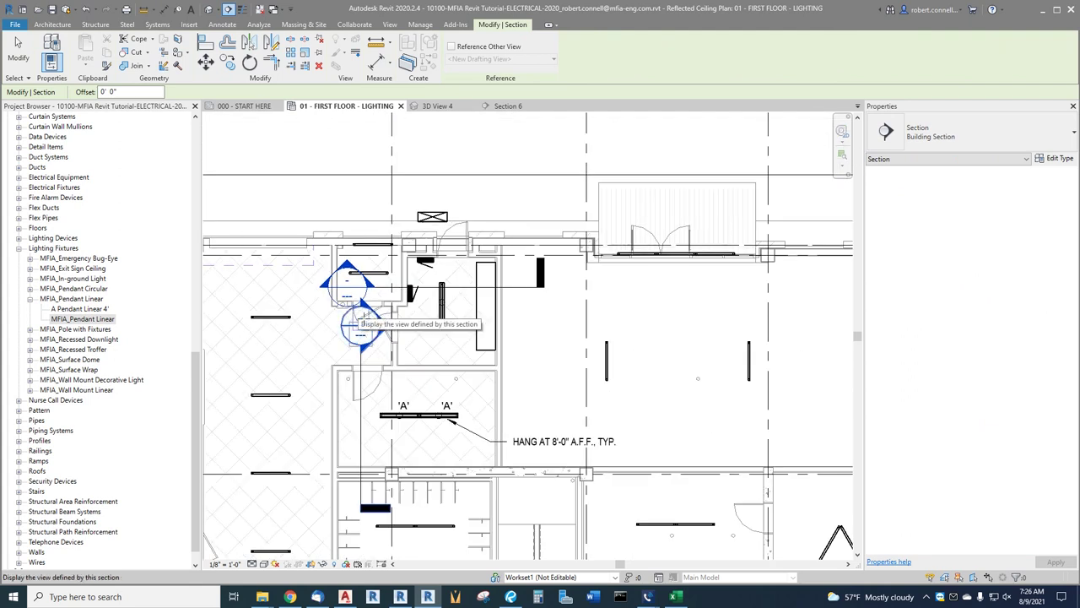
scroll(383, 344, "up", 2)
scroll(364, 333, "up", 2)
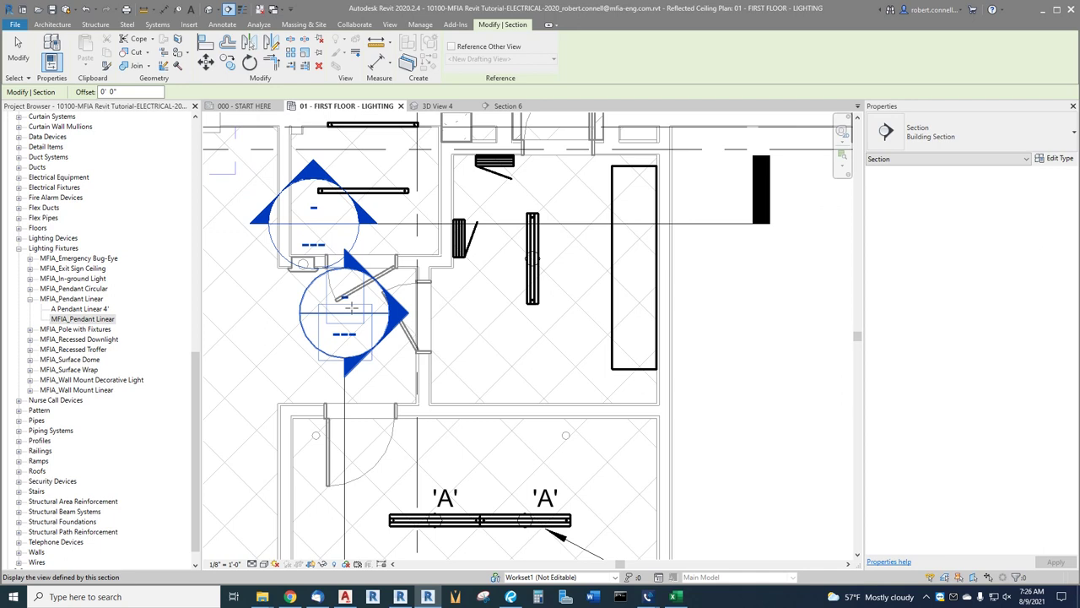
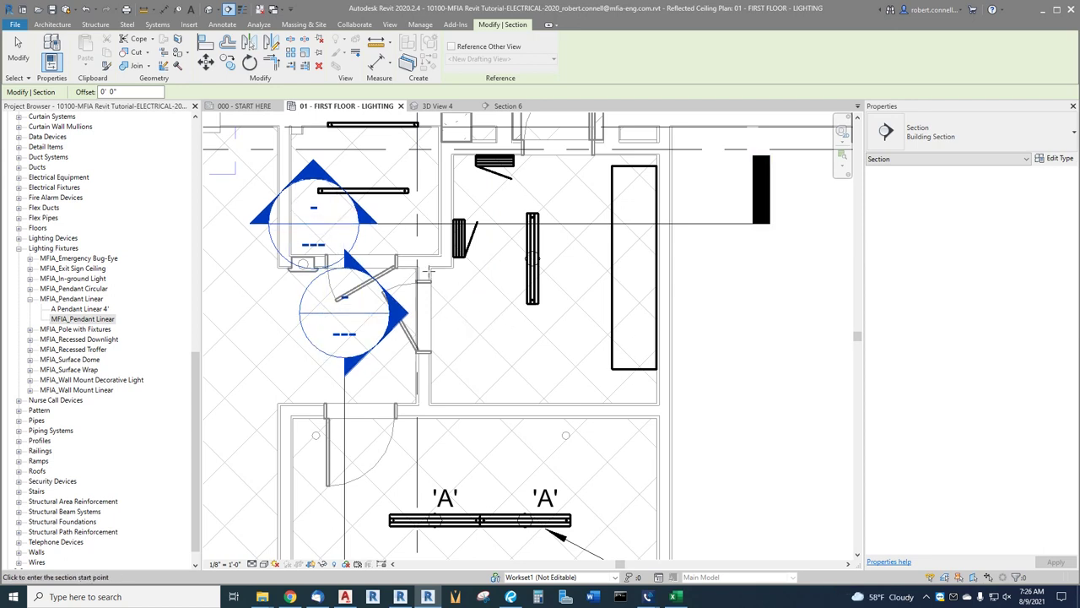
left_click(283, 309)
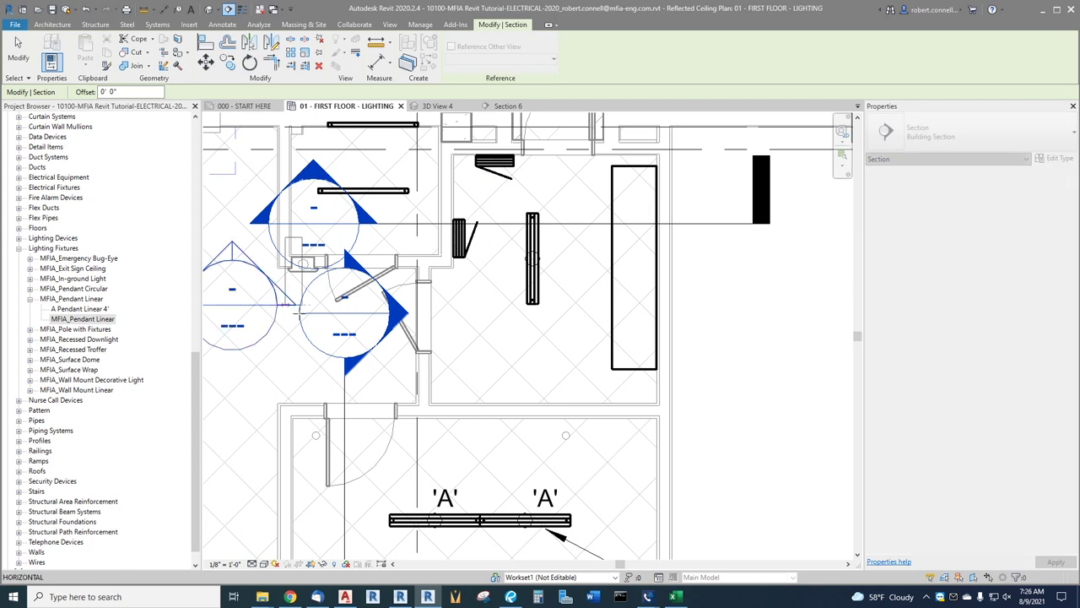
left_click(743, 306)
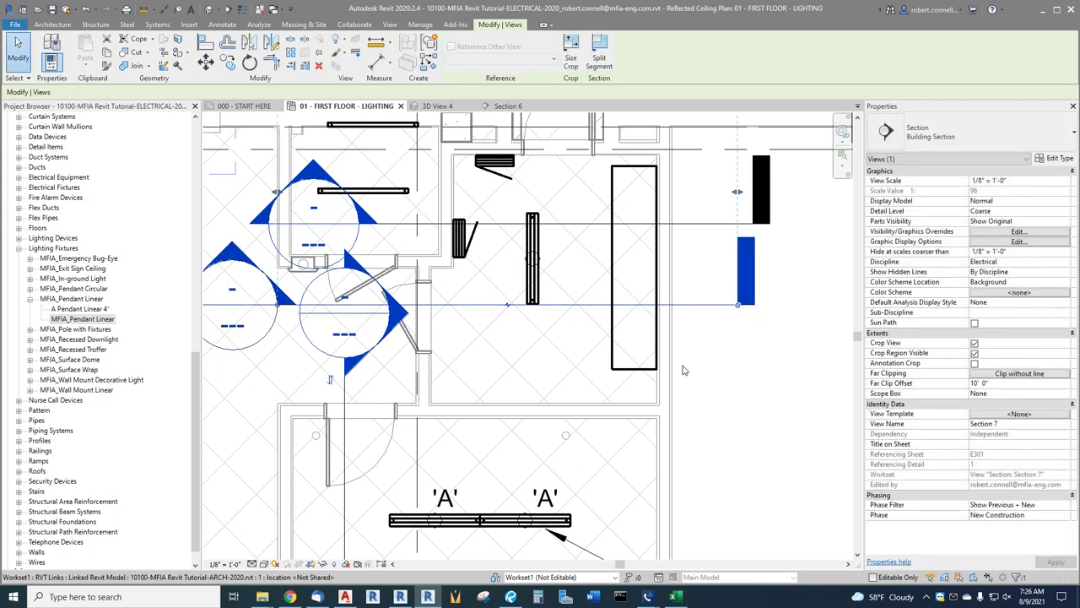
key("Escape")
- Delete the newly drawn section and its view
left_click(707, 309)
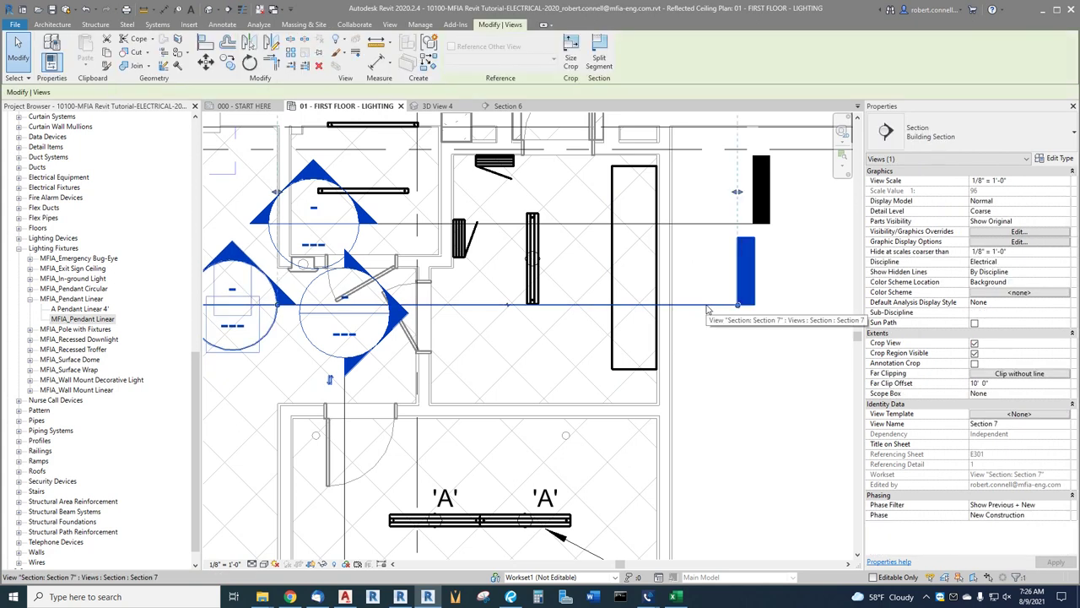
key("Delete")
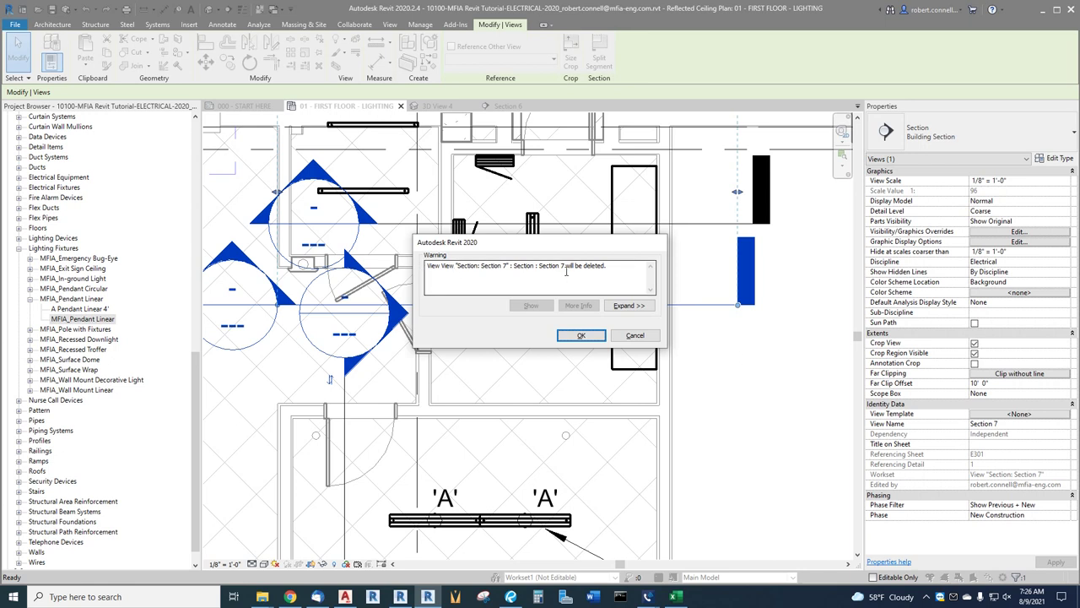
left_click(581, 335)
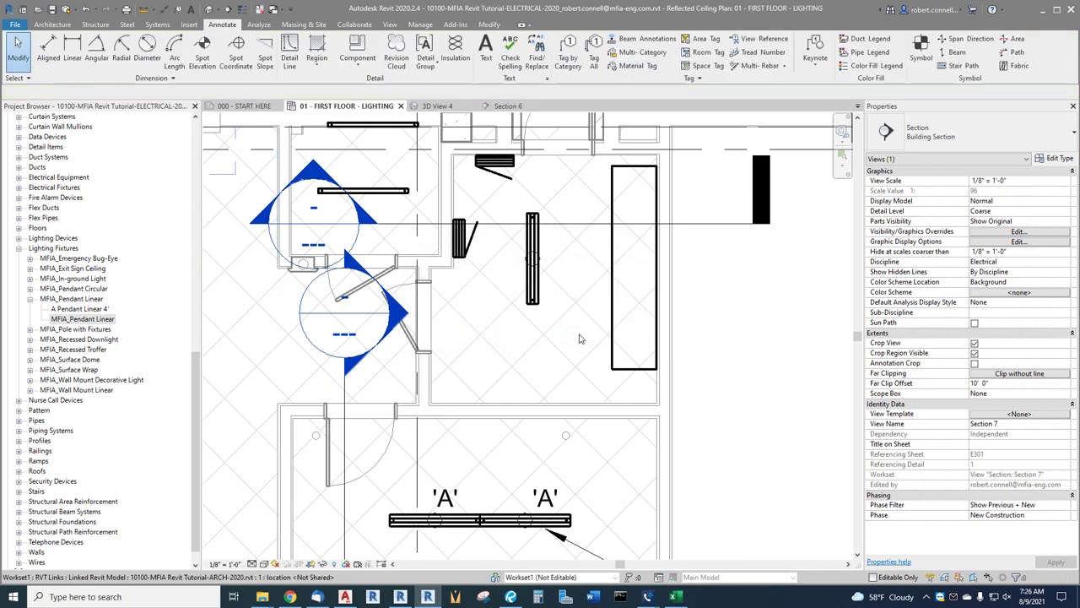
- Move the existing Section 5 line south so that it crosses the north room below the new pendant
left_click(379, 223)
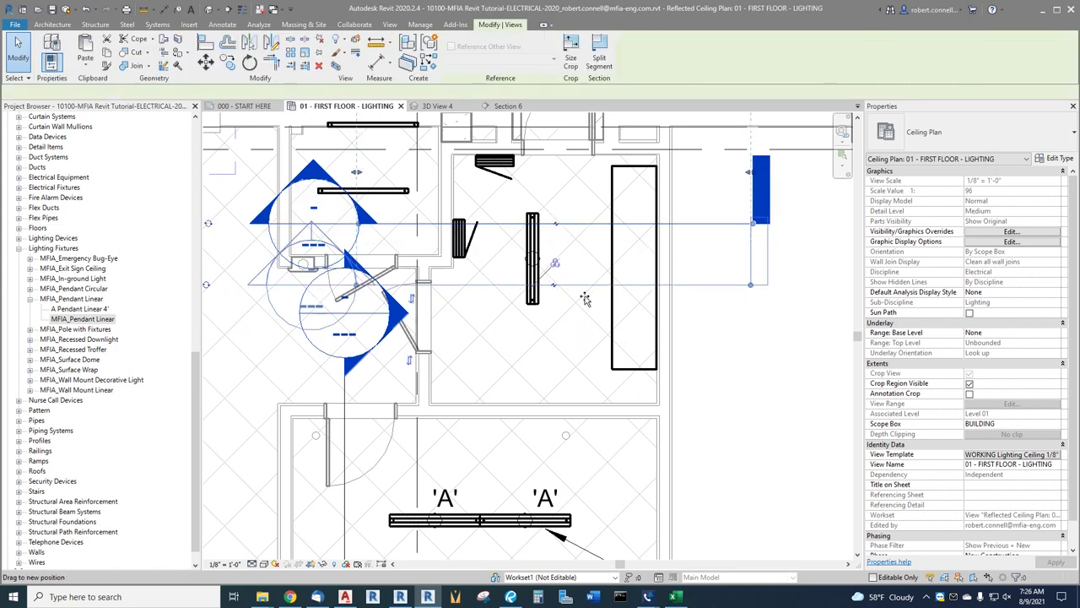
left_click(549, 353)
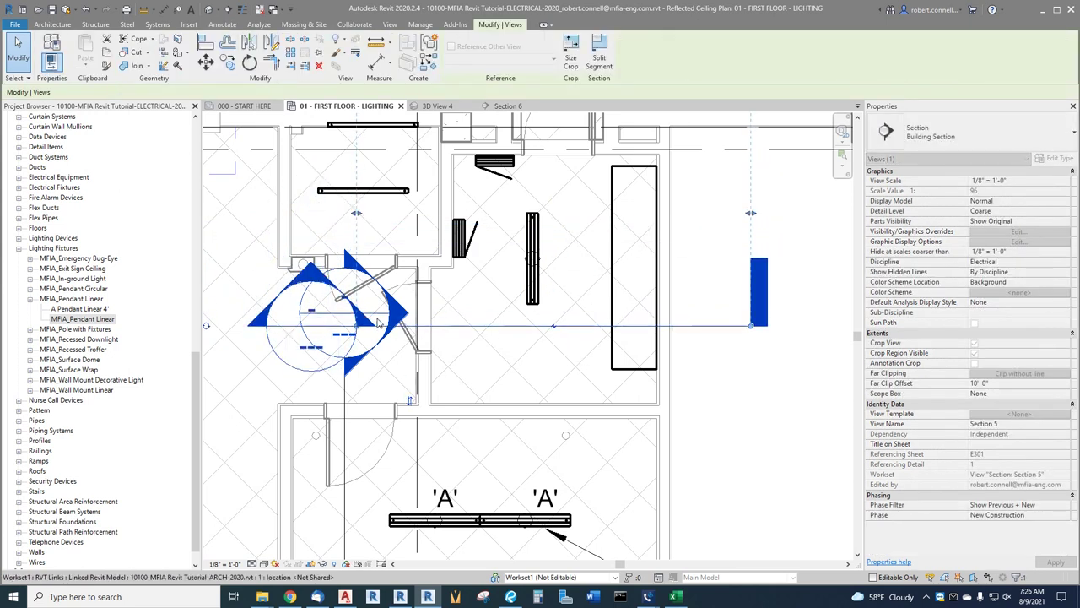
double_click(310, 279)
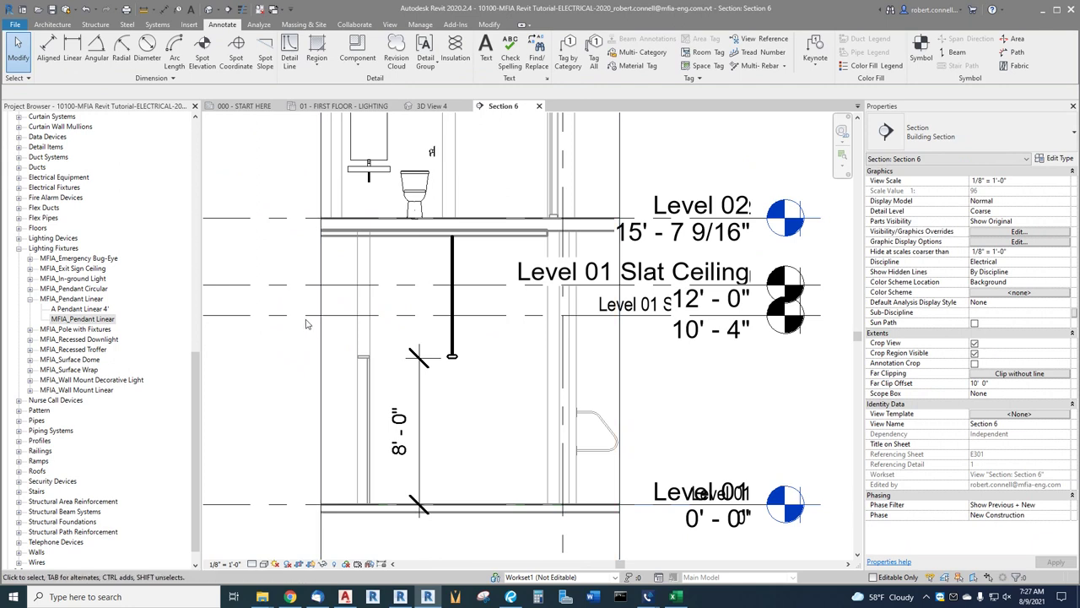
left_click(434, 106)
left_click(500, 107)
left_click(375, 106)
scroll(464, 241, "down", 2)
scroll(384, 260, "up", 2)
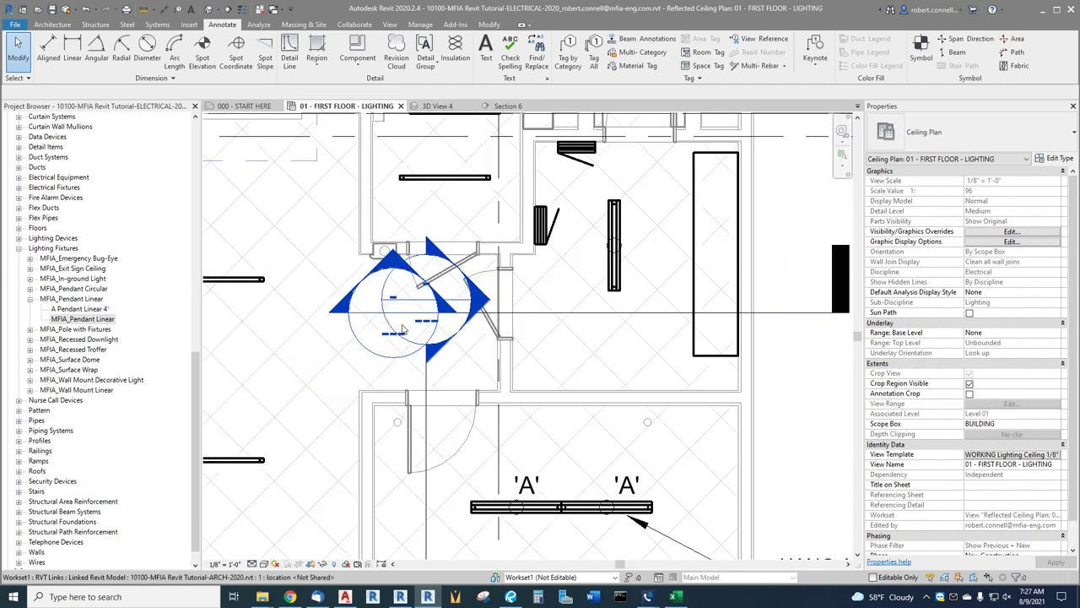
- Extend the west end of the Section 5 line so its head sits clear of the other section's head
left_click(486, 315)
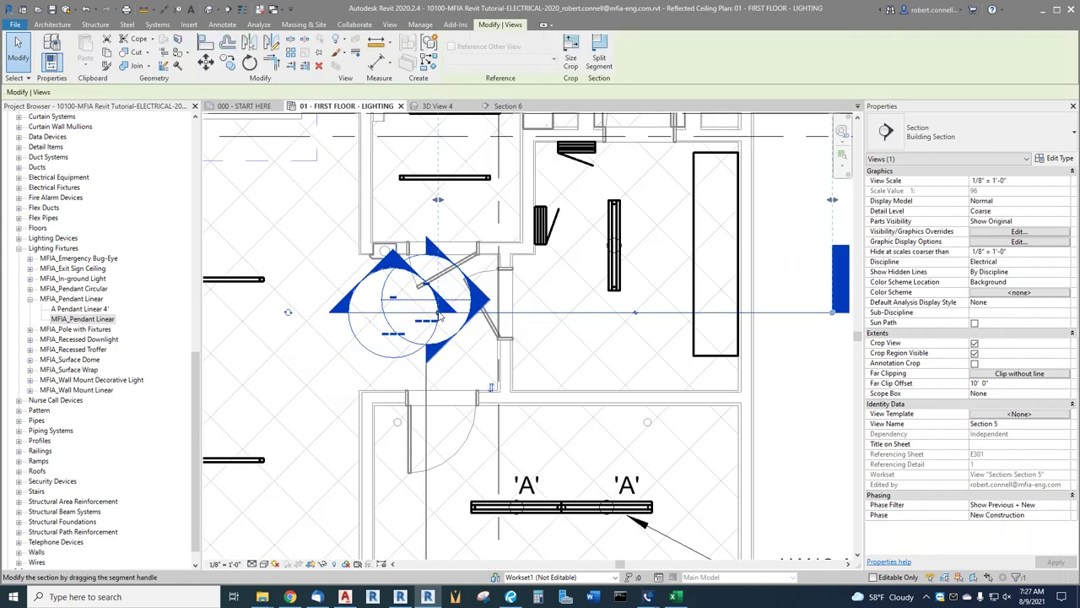
left_click(600, 59)
left_click(456, 313)
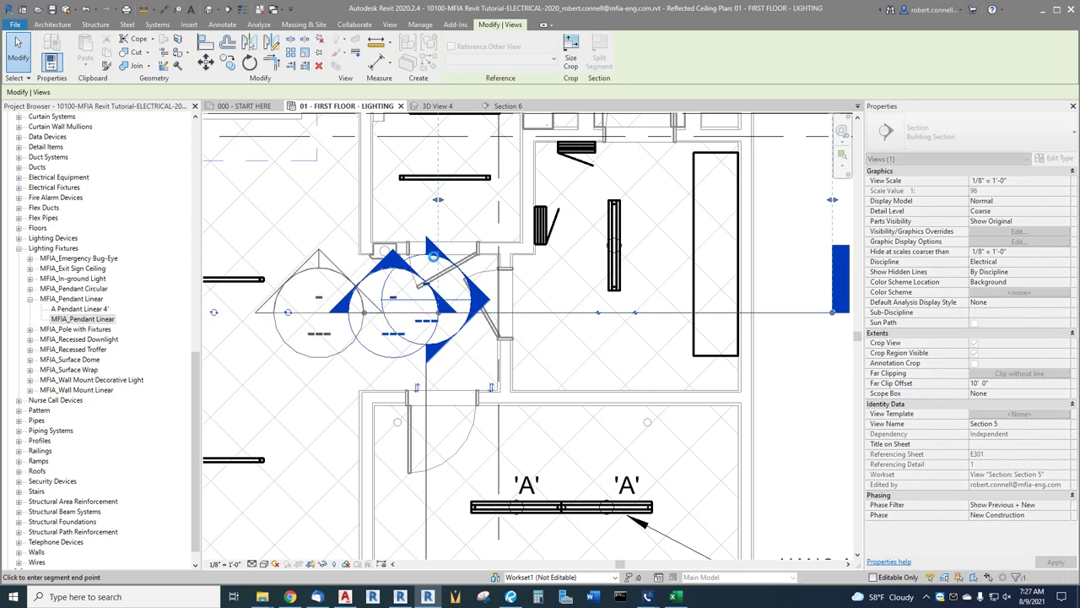
- Open the Section 5 view from its section head to examine the new pendant on Level 01
left_click(321, 266)
double_click(319, 264)
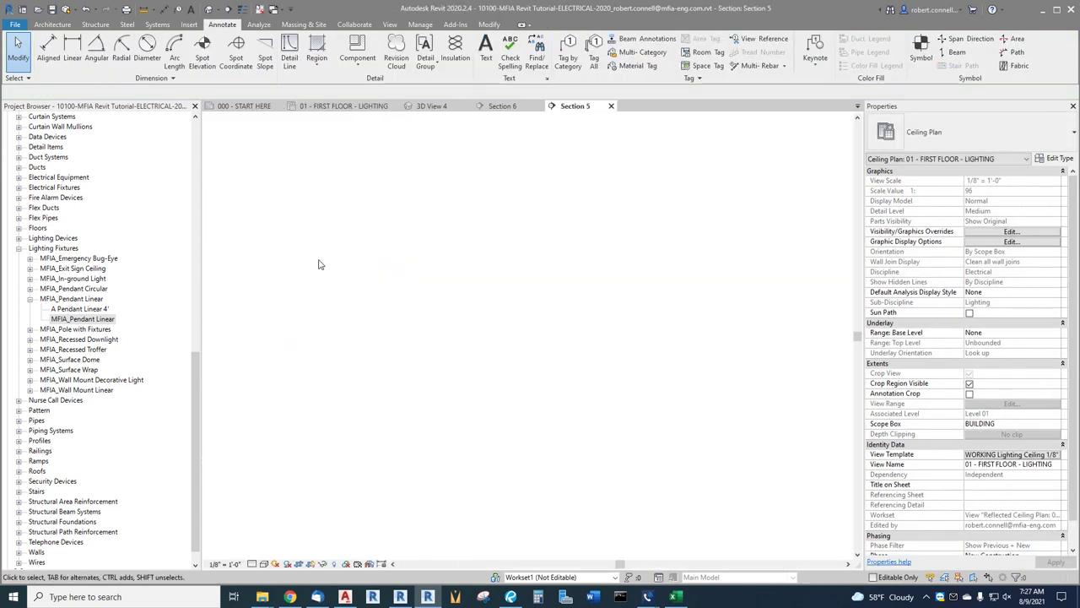
scroll(538, 471, "up", 6)
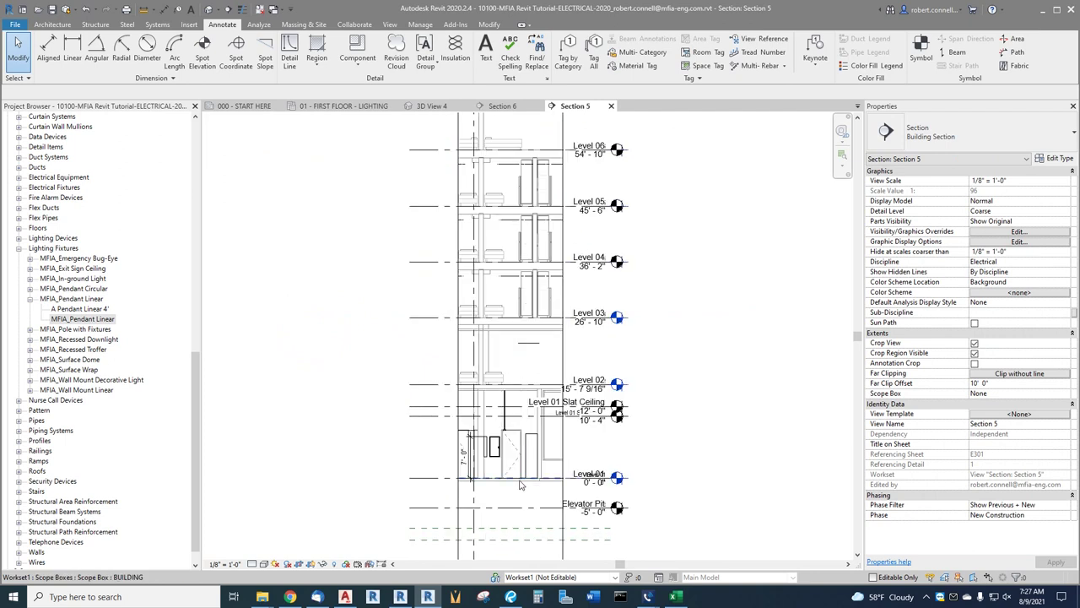
- Try shifting the linear pendant sideways above the door in Section 5, and undo the move
scroll(474, 465, "up", 2)
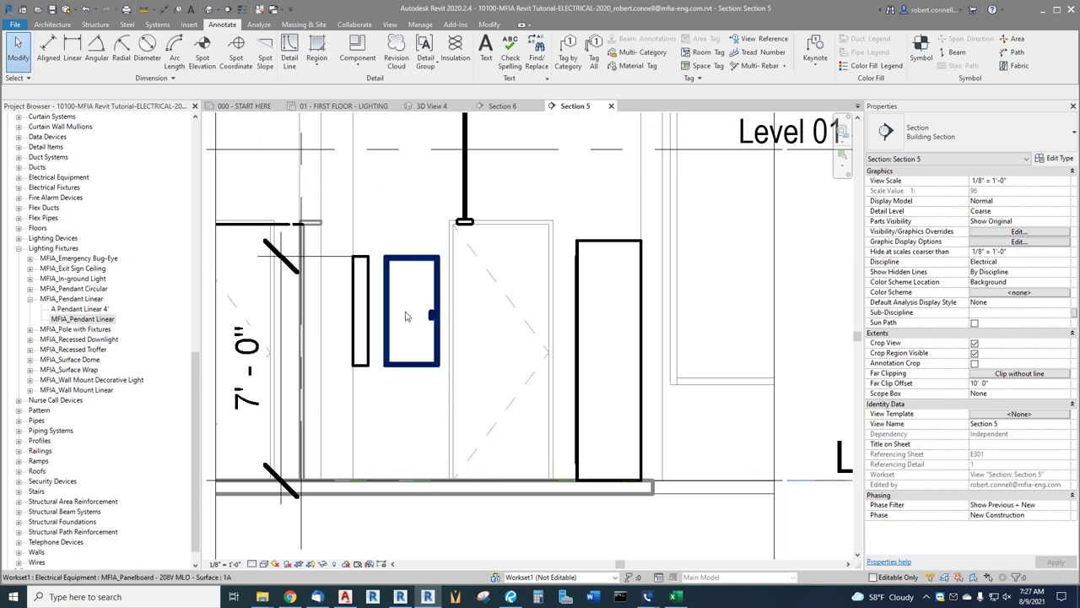
scroll(509, 406, "down", 1)
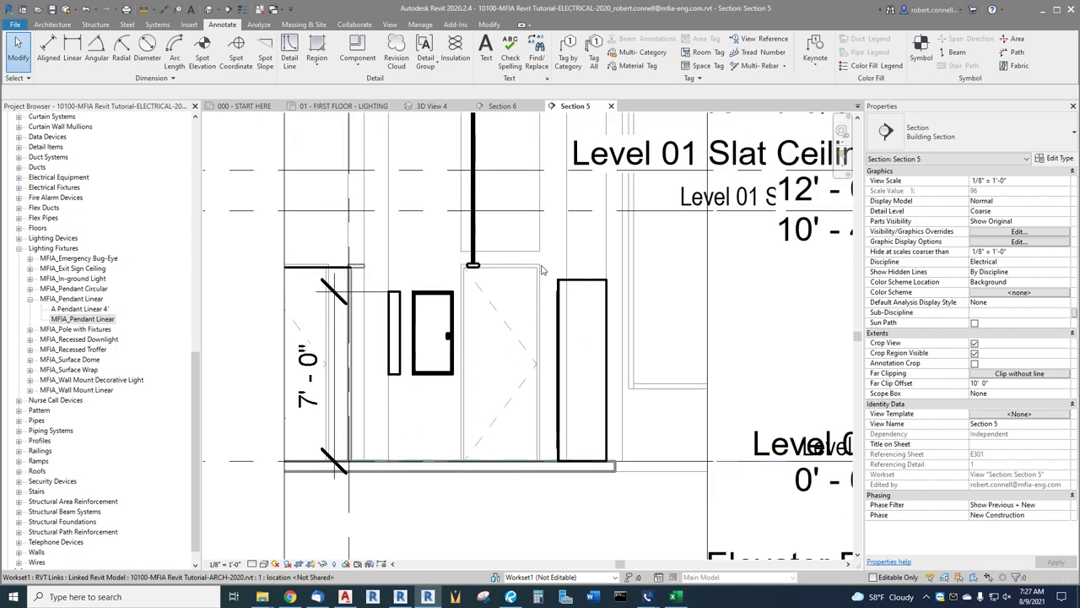
scroll(464, 270, "up", 2)
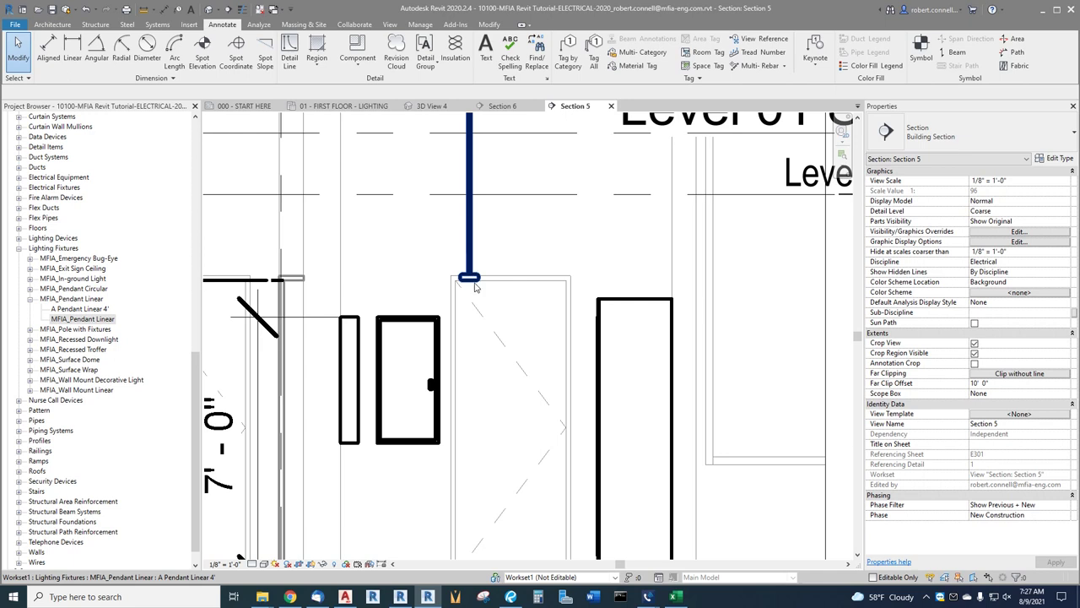
scroll(475, 287, "down", 1)
left_click_drag(476, 219, 527, 221)
scroll(473, 290, "up", 2)
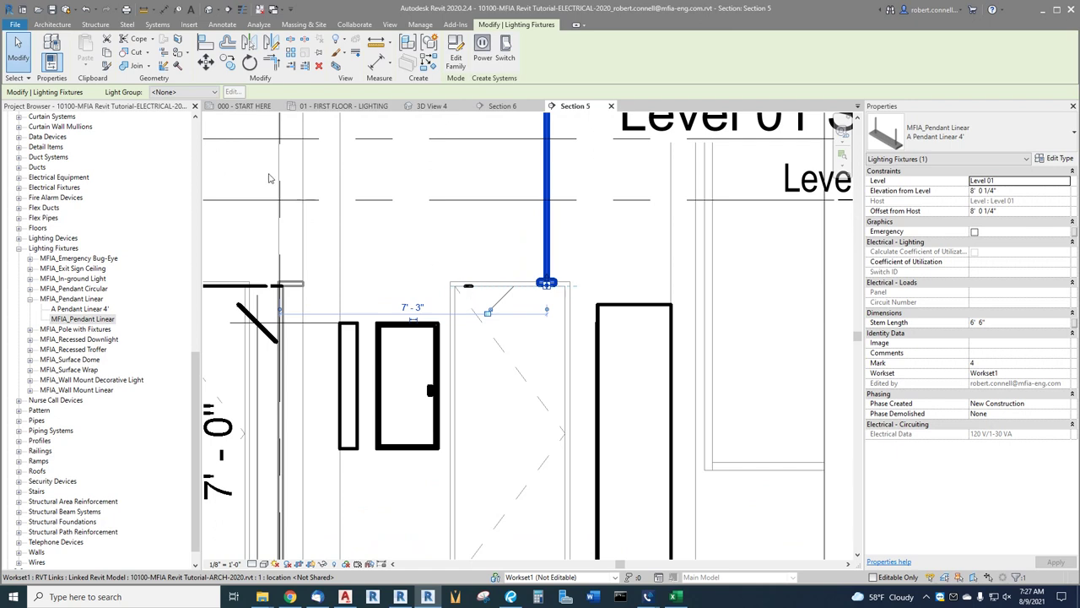
left_click(85, 10)
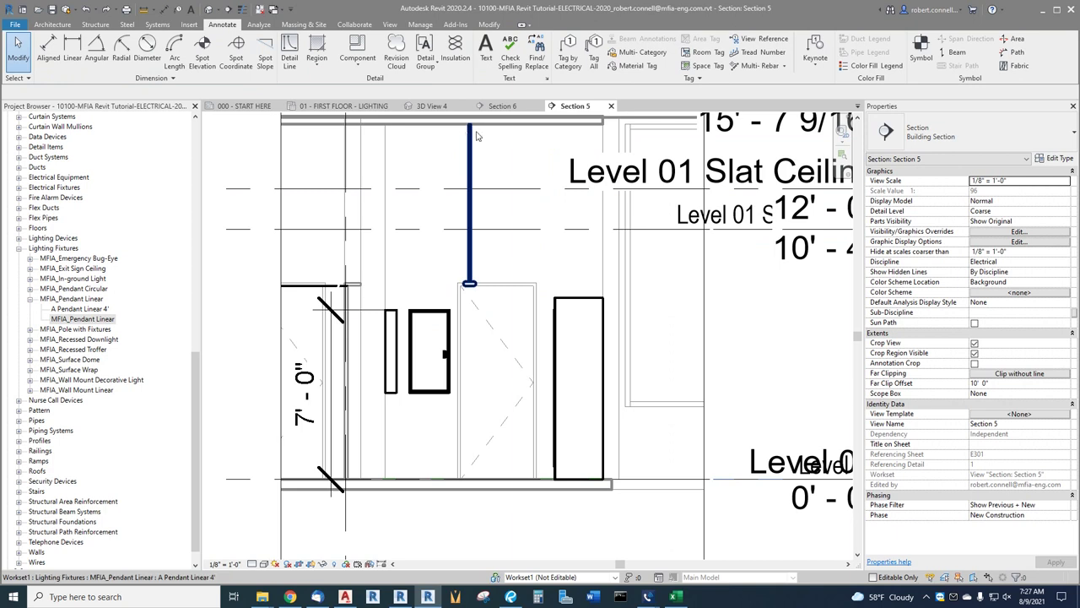
scroll(484, 386, "down", 2)
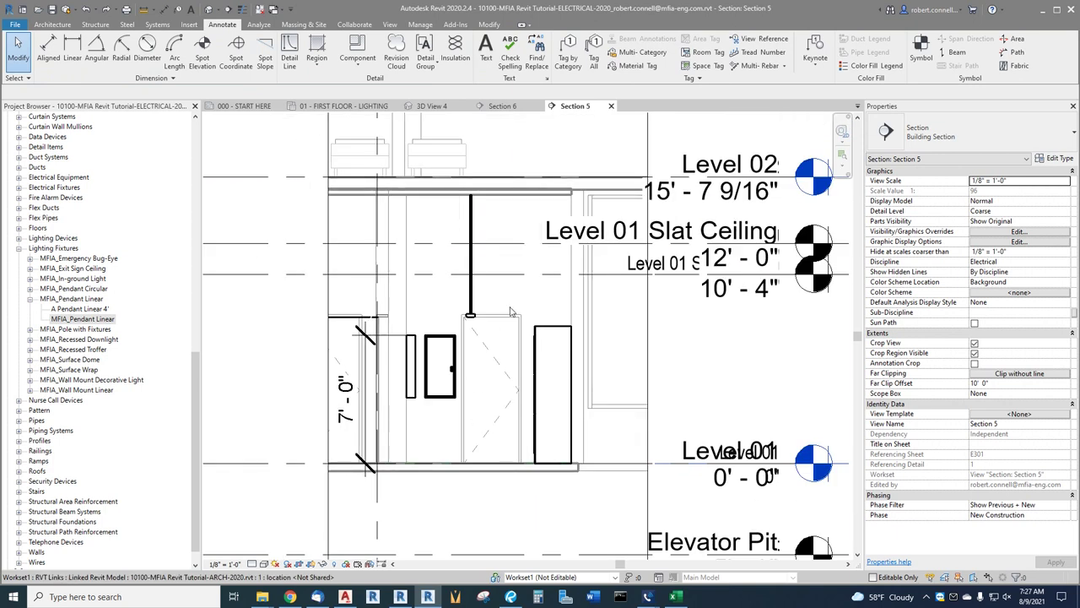
- Tag the new linear pendant in the north room of the first-floor lighting plan like the existing 'A' fixtures, saving the project when reminded
left_click(346, 106)
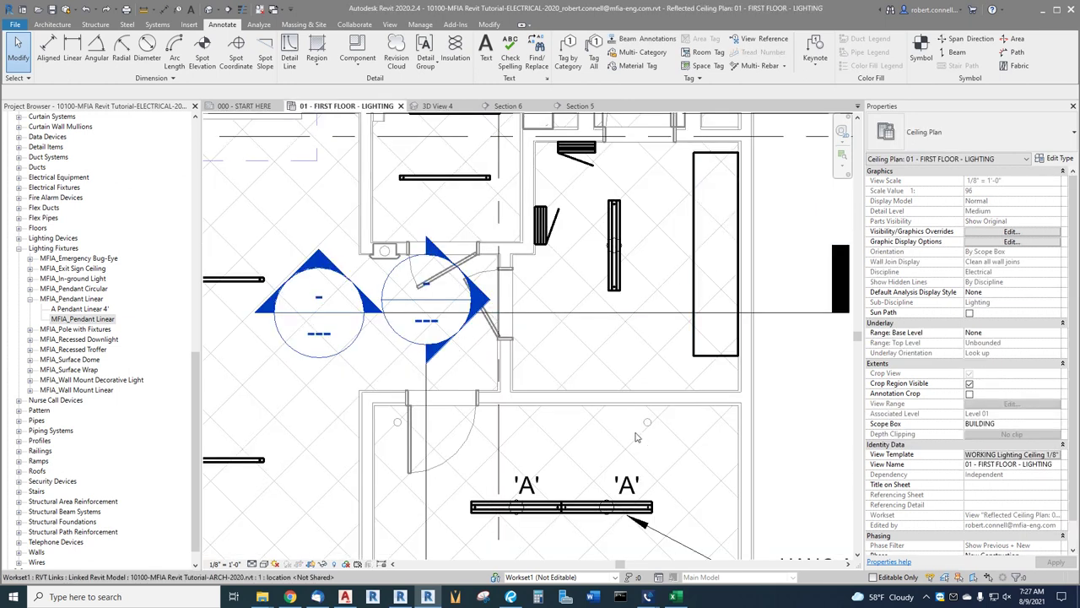
right_click(626, 478)
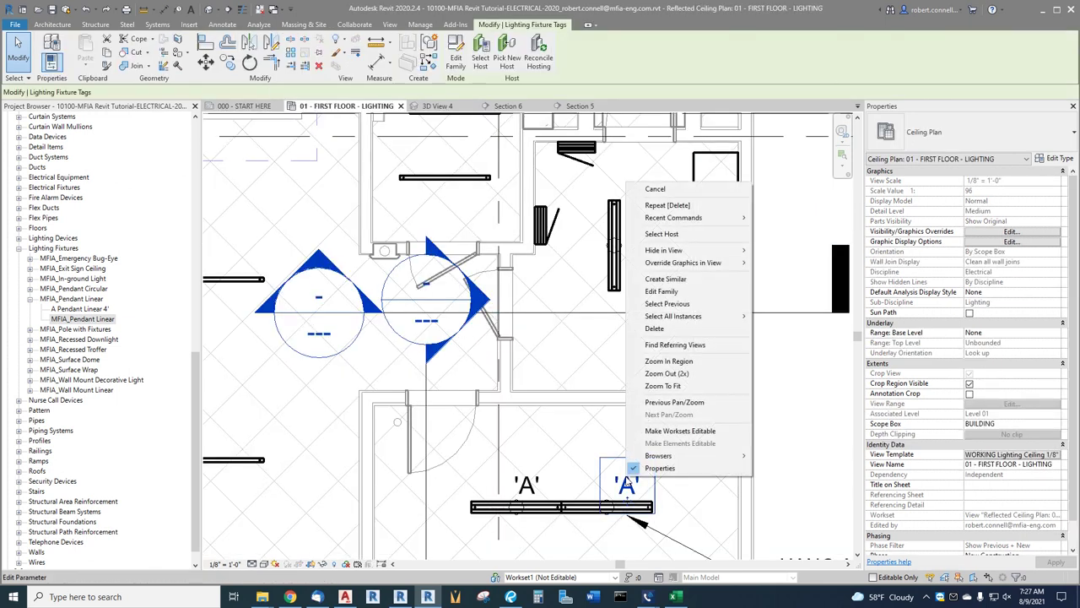
left_click(668, 280)
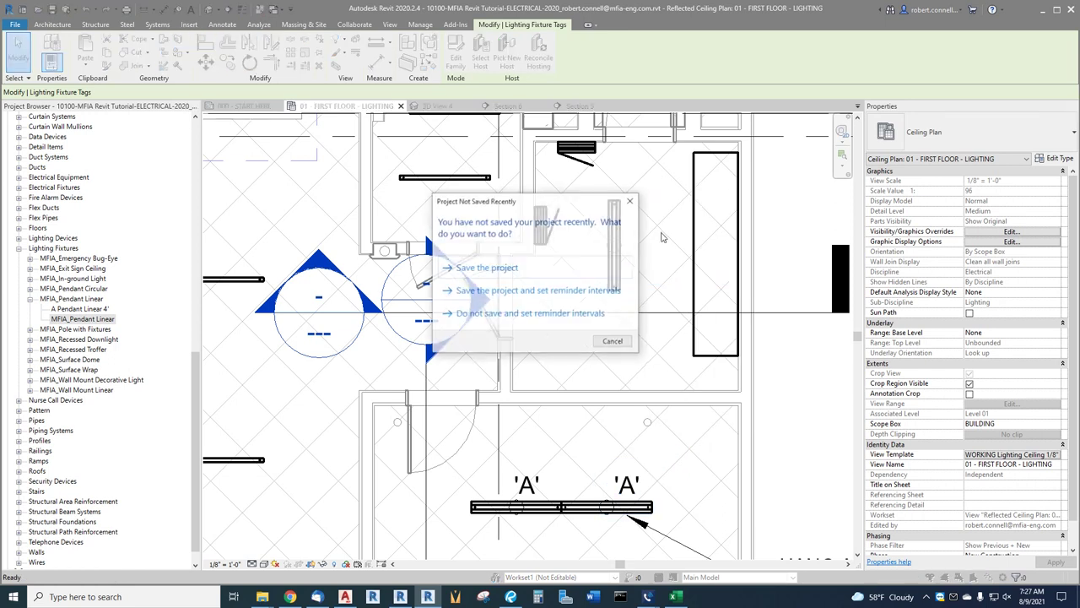
left_click(487, 268)
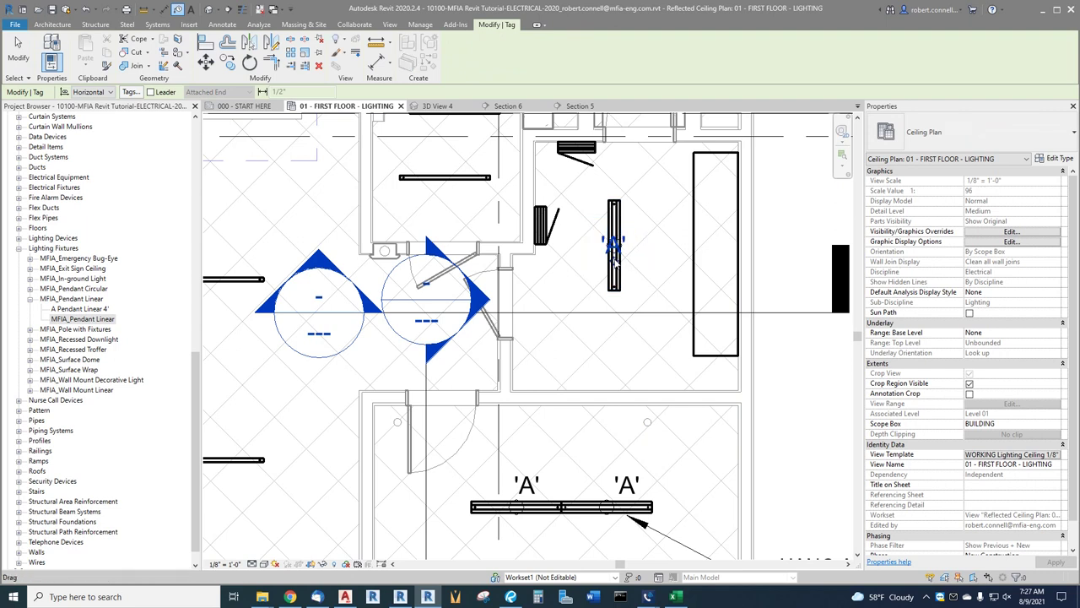
left_click(644, 240)
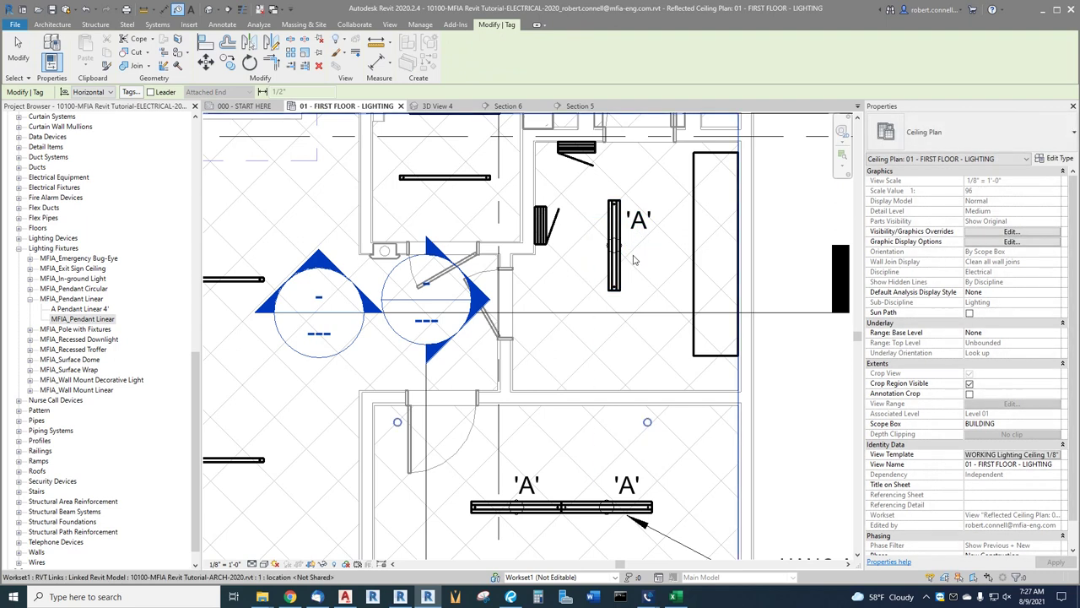
key("Escape")
- Check the mounting elevation of a linked 4'-0" linear pendant in the large room west of the tagged fixtures
scroll(625, 309, "down", 2)
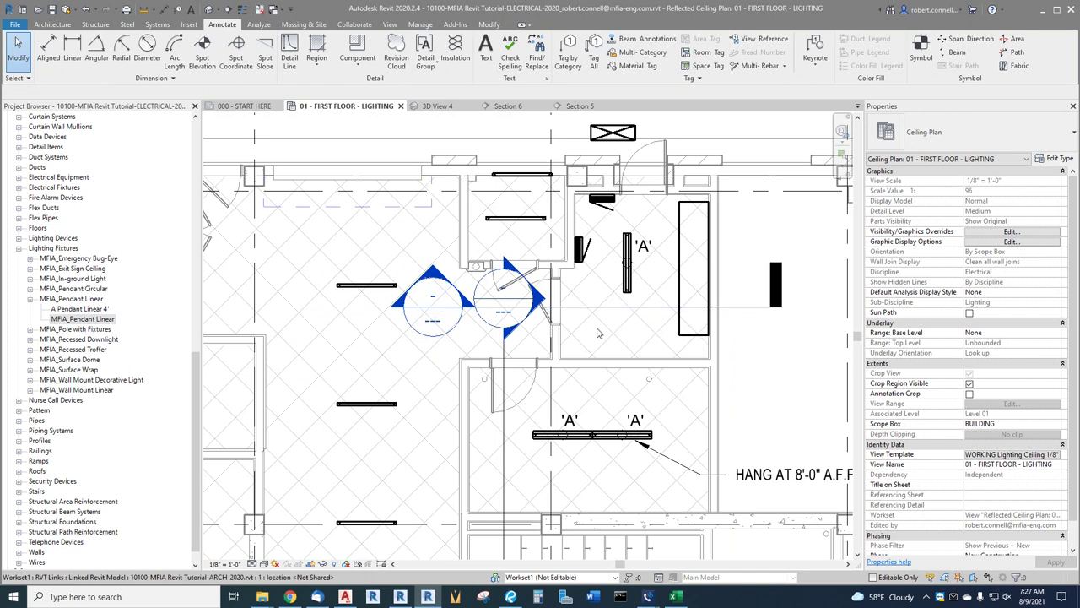
scroll(591, 320, "down", 2)
scroll(614, 310, "down", 2)
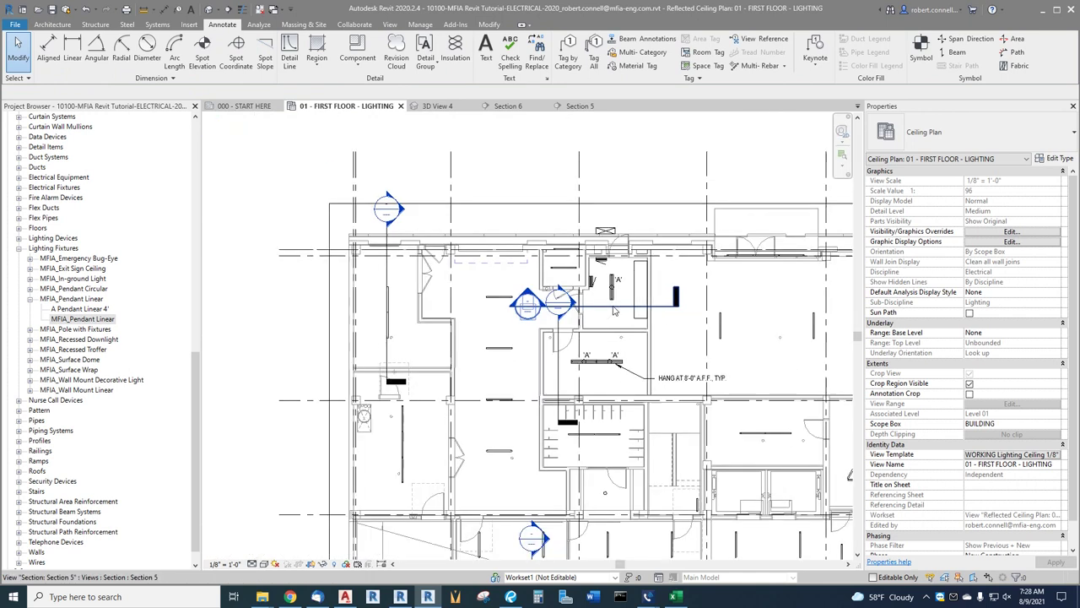
scroll(505, 346, "up", 5)
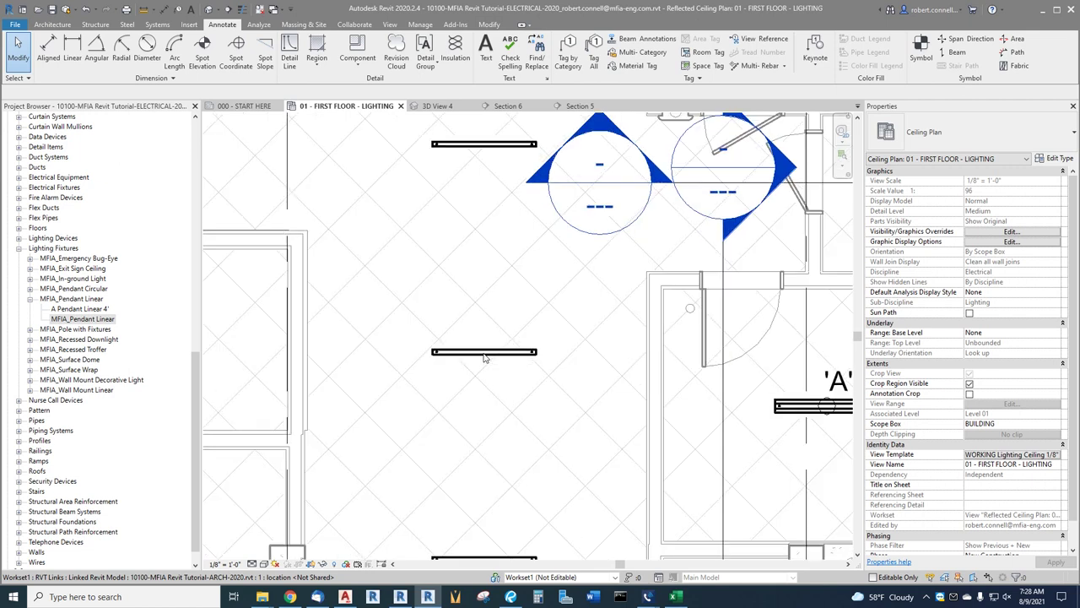
left_click(485, 353)
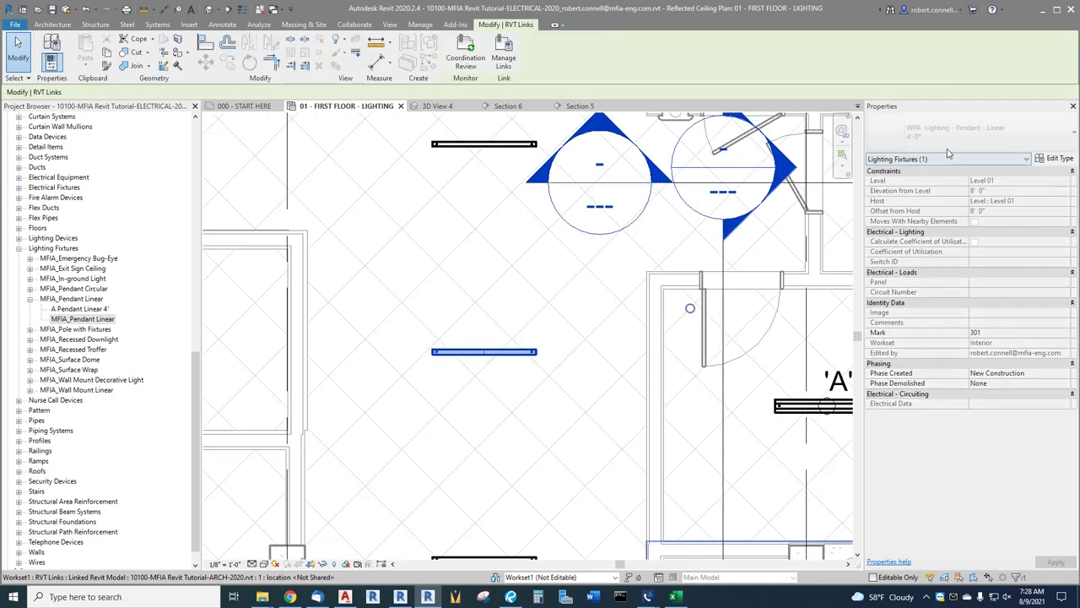
left_click(453, 304)
scroll(453, 304, "down", 4)
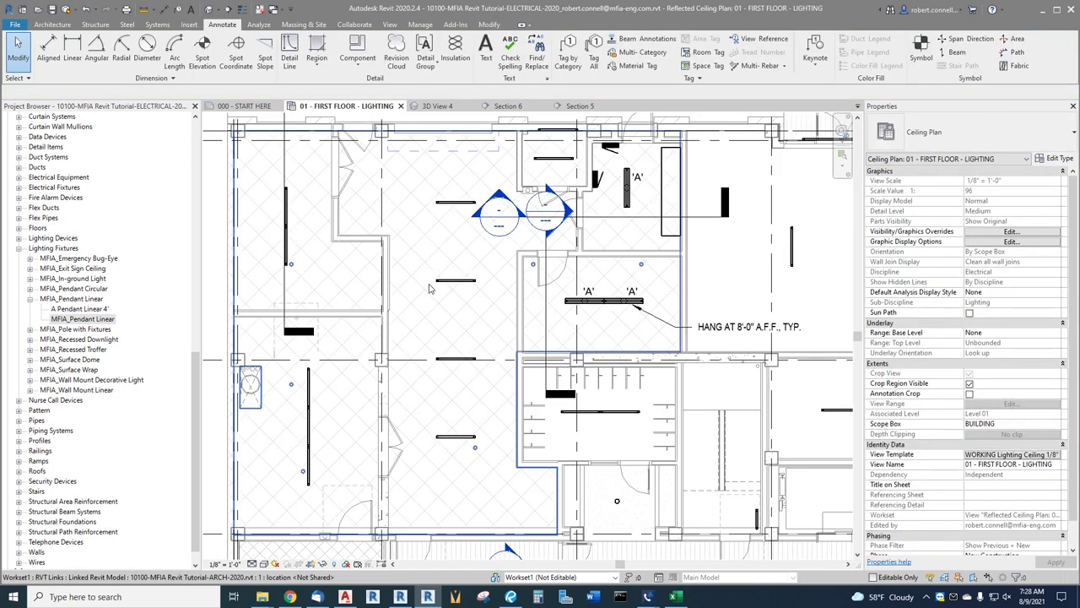
- Check the mounting elevation of the linked linear pendant in the room directly south of the noted 'A' pendants
scroll(447, 216, "down", 3)
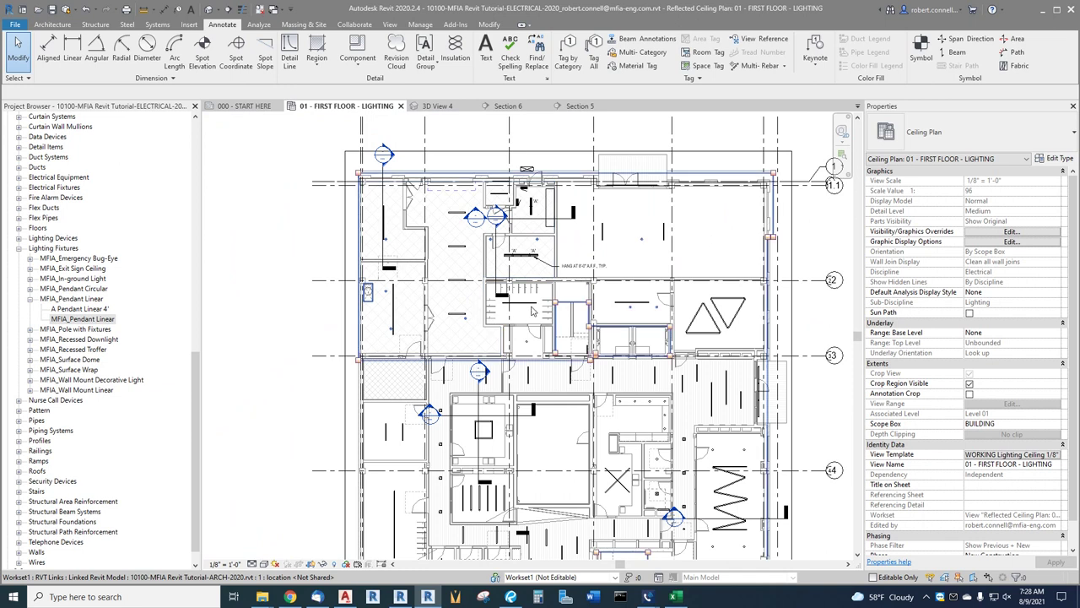
scroll(502, 304, "up", 5)
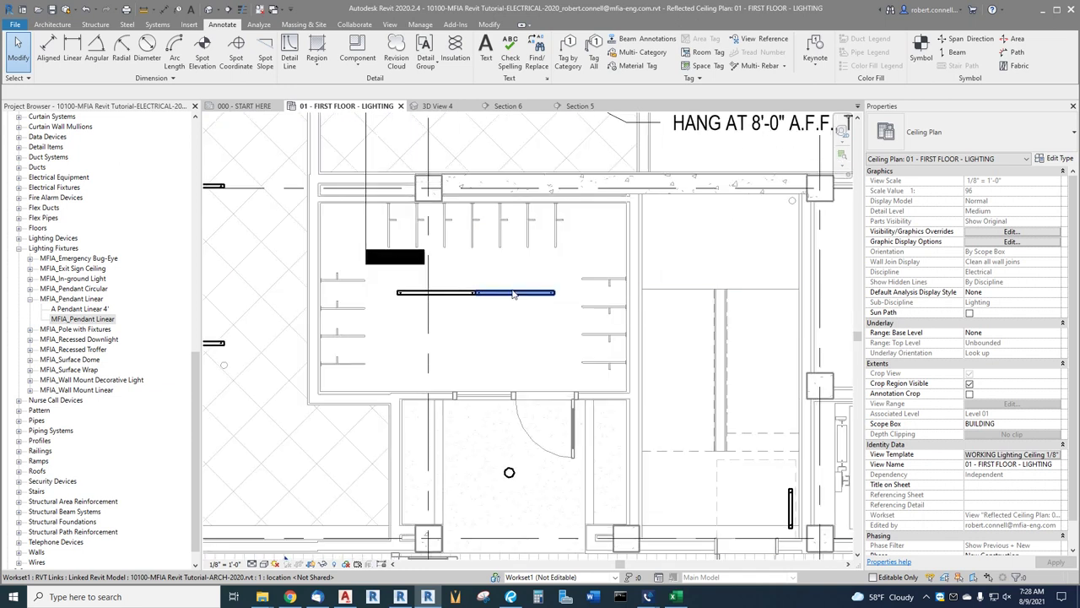
left_click(512, 293)
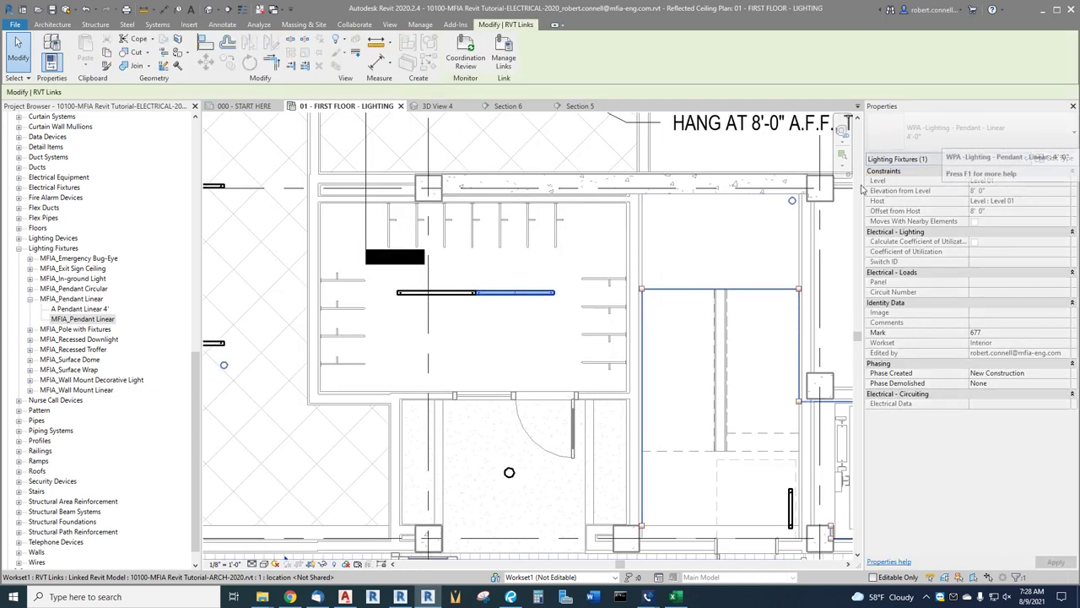
left_click(470, 309)
scroll(488, 265, "down", 2)
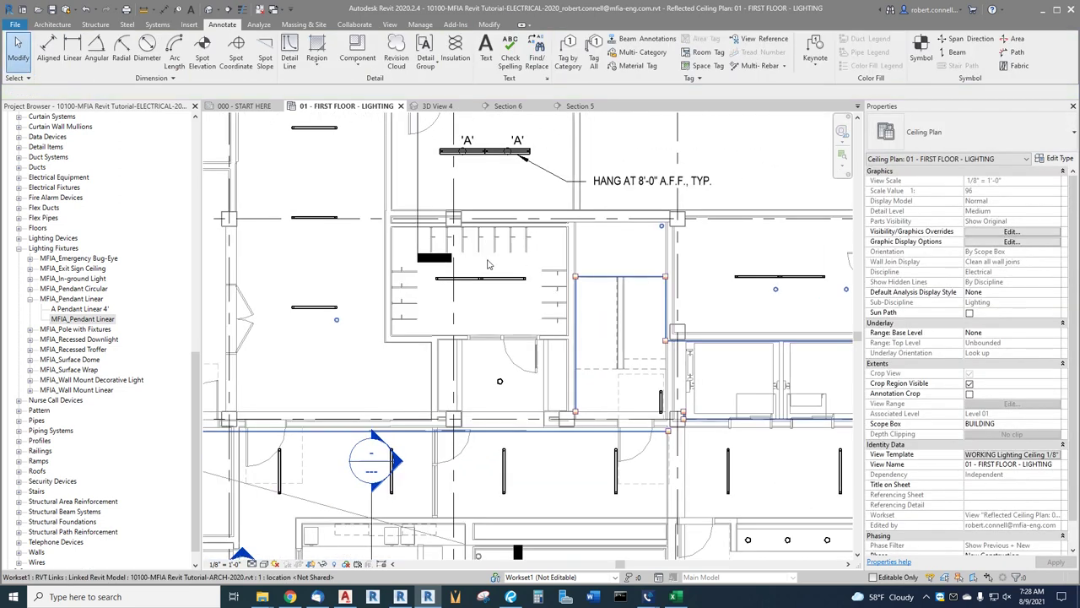
scroll(474, 263, "down", 2)
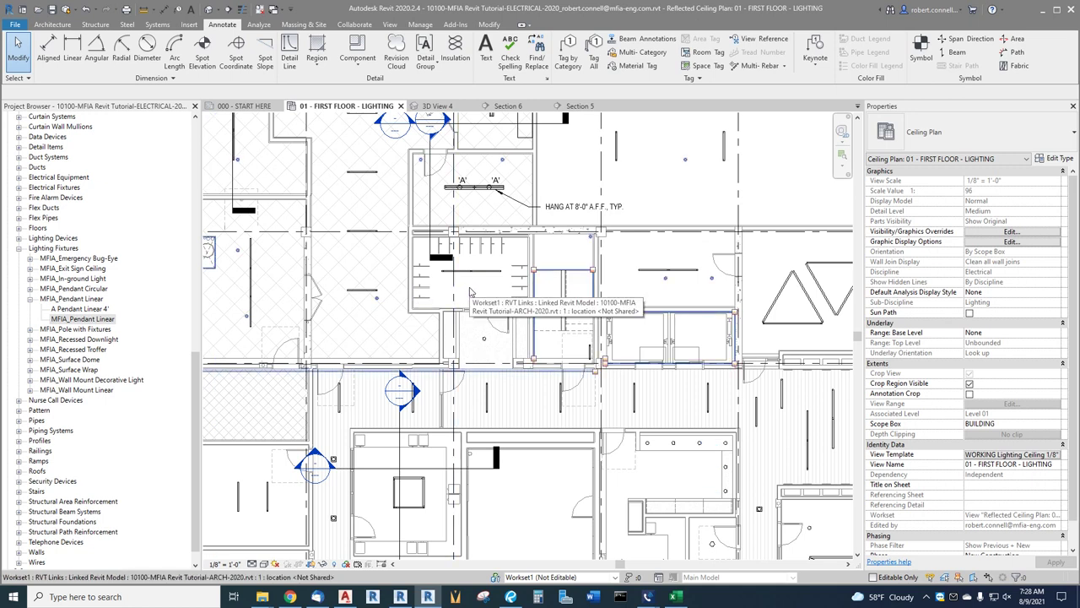
- Check the type and elevation of the architect's linked recessed downlight in the east corridor near grid 4
scroll(470, 292, "up", 2)
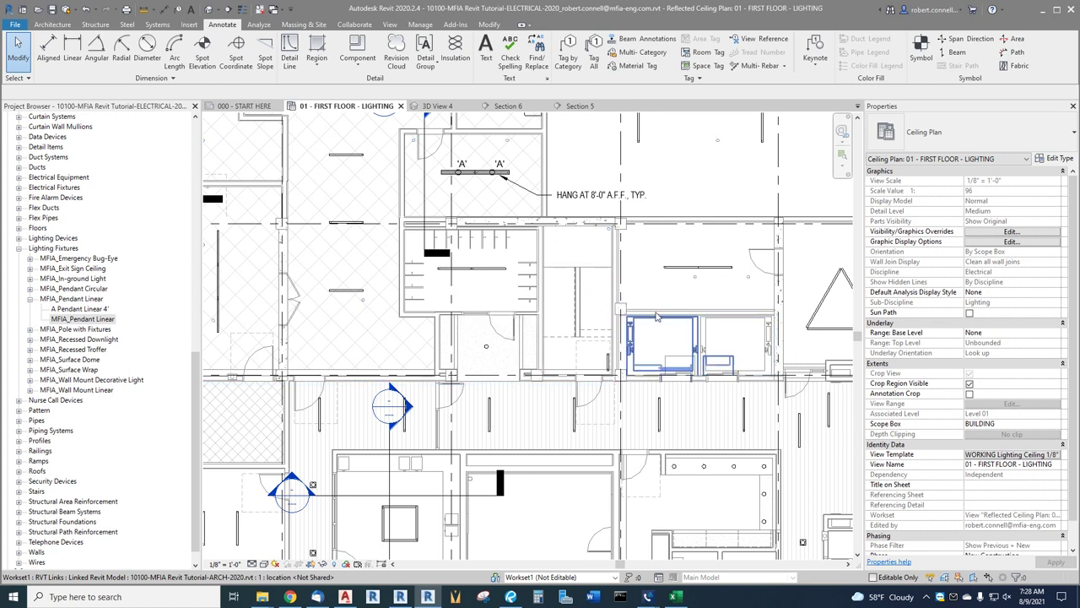
scroll(516, 290, "down", 2)
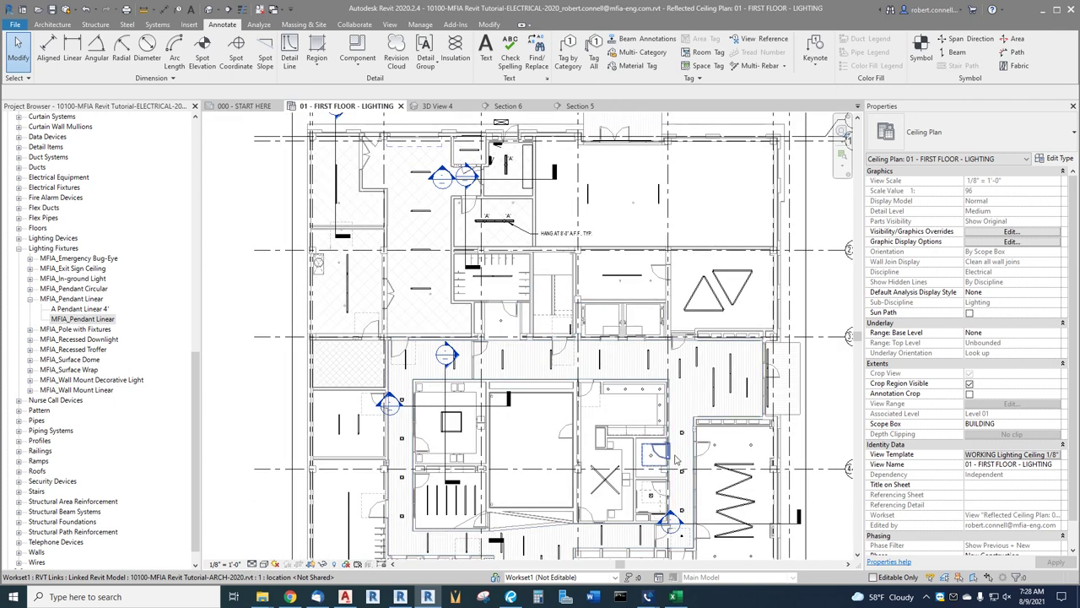
scroll(715, 475, "up", 3)
scroll(572, 307, "up", 4)
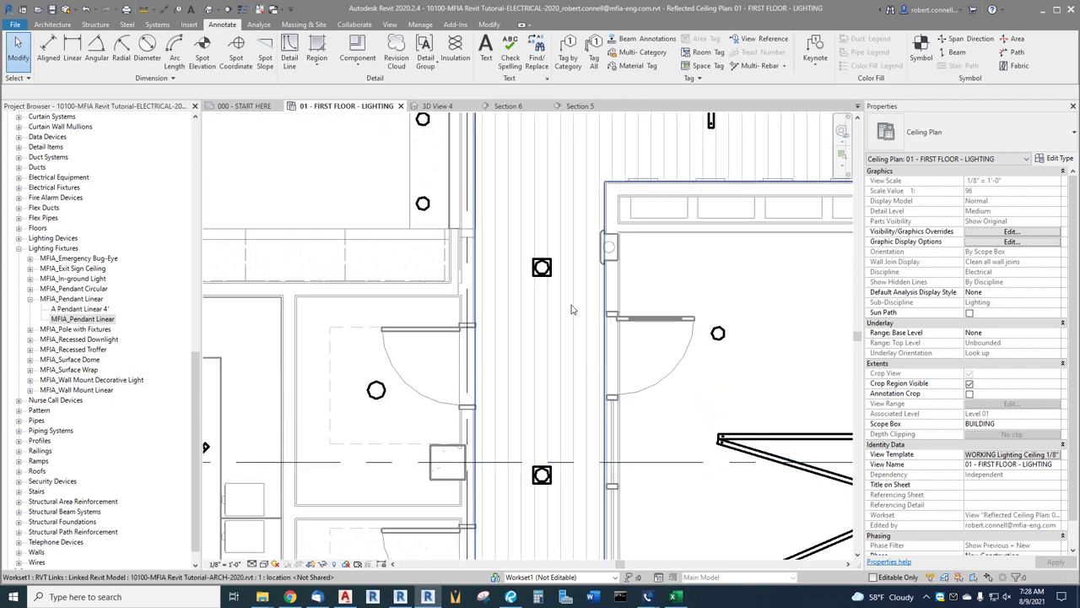
scroll(521, 238, "up", 3)
left_click(521, 237)
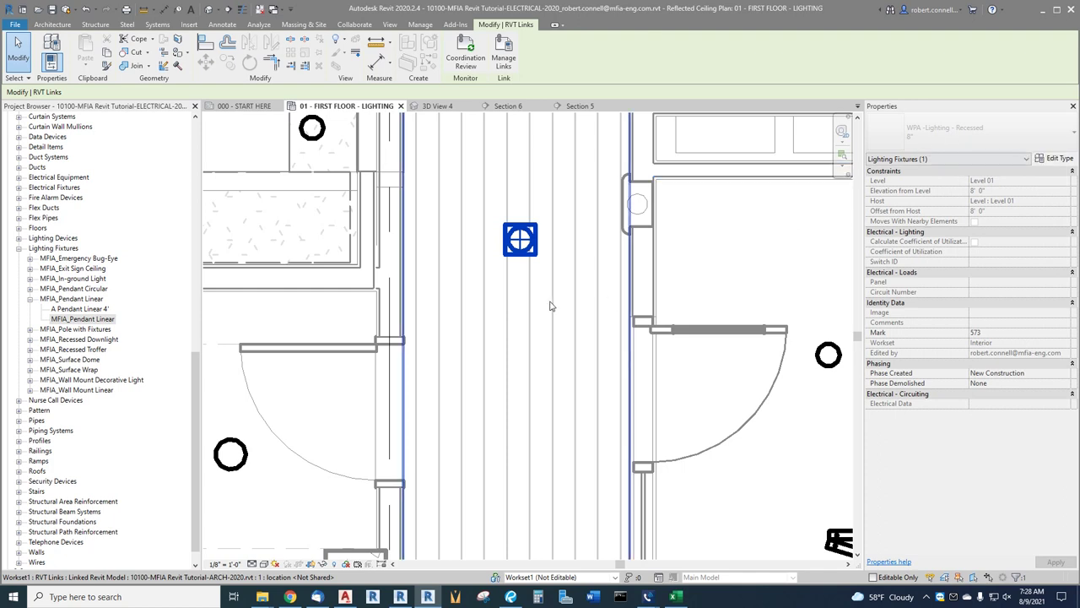
key("Escape")
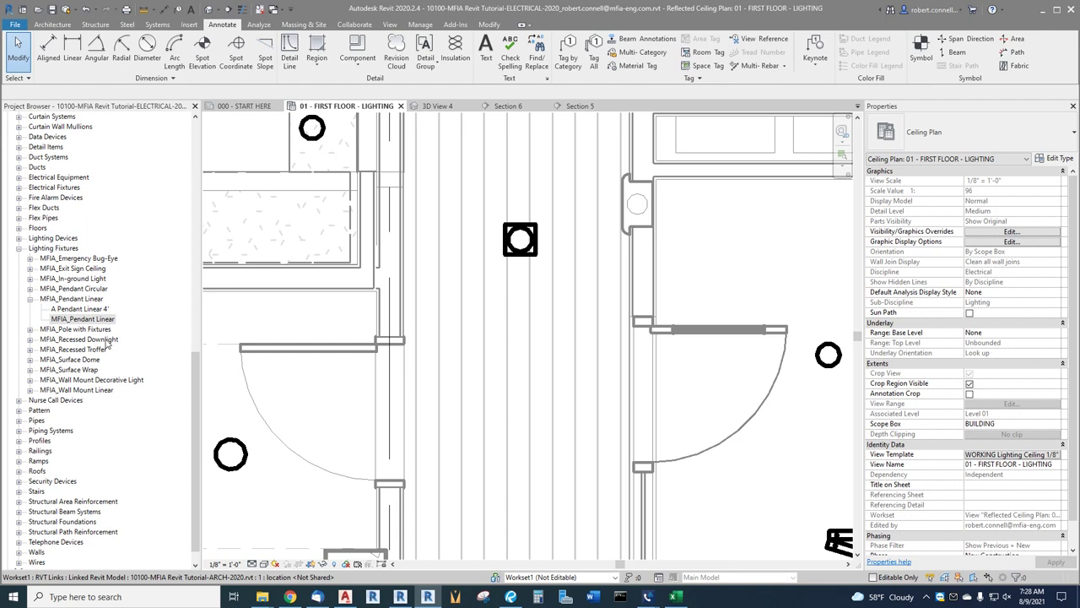
- Start placing an MFIA_Recessed Downlight fixture with the Place on Face option
left_click(31, 339)
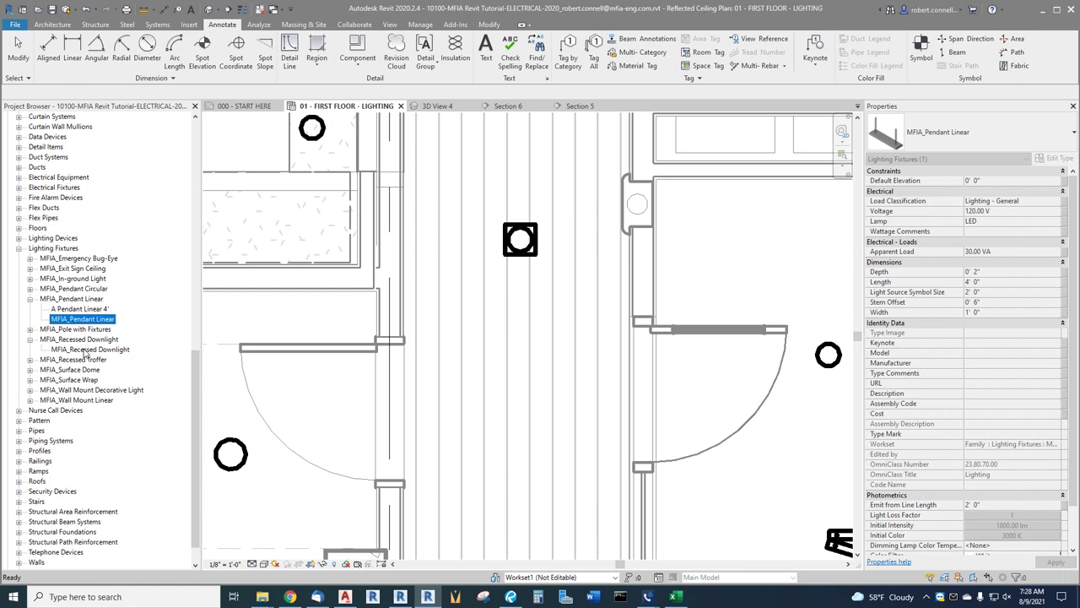
left_click_drag(75, 354, 486, 349)
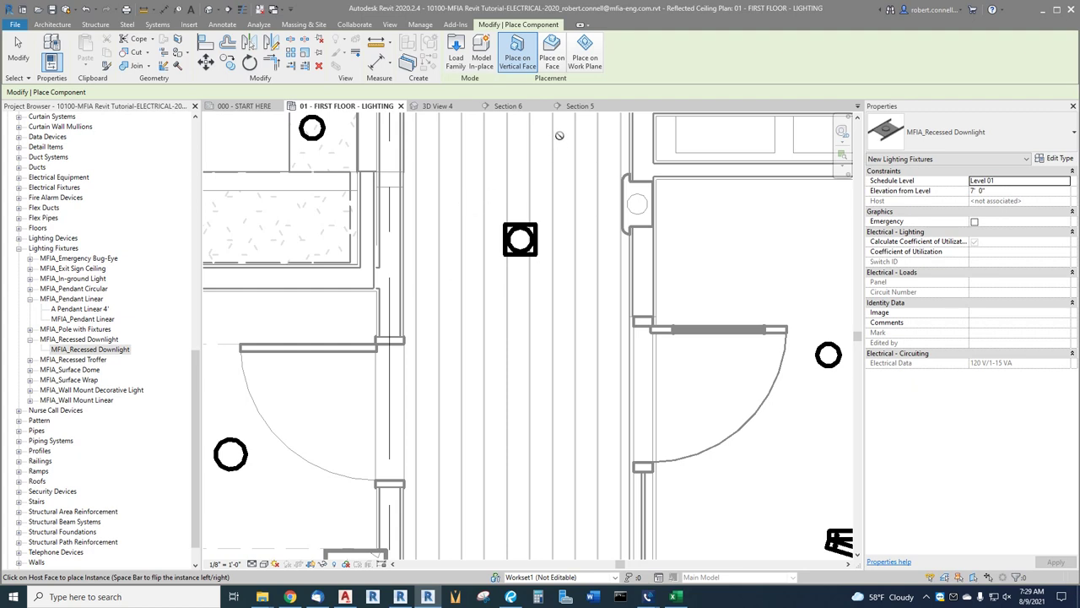
left_click(552, 58)
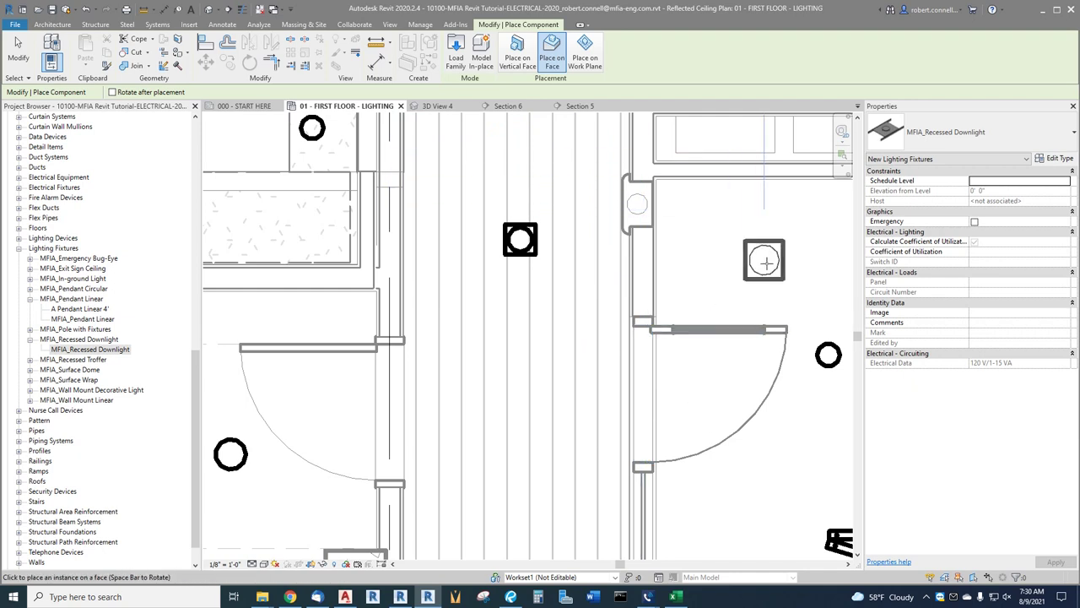
- Examine which surfaces can host the recessed downlight in the east corridor and its adjoining rooms, using the placement preview
scroll(303, 302, "down", 2)
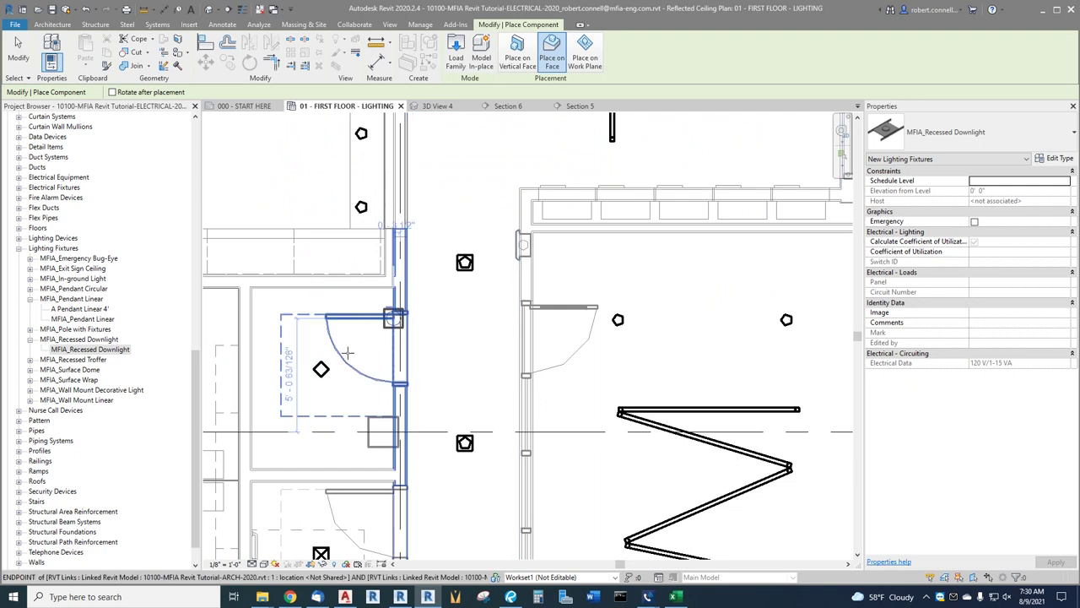
scroll(467, 319, "up", 3)
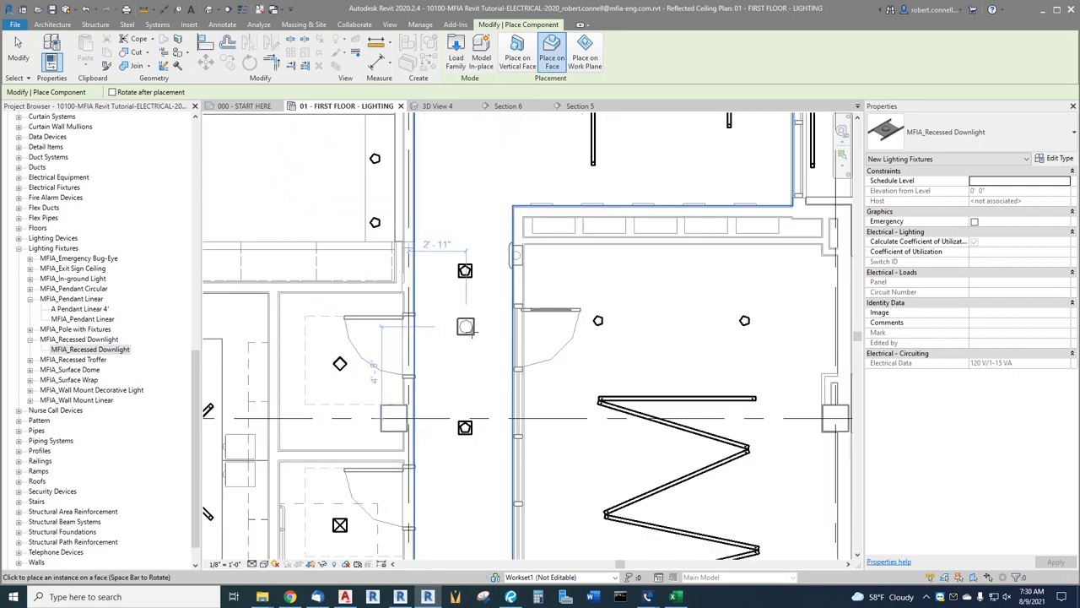
scroll(473, 328, "down", 2)
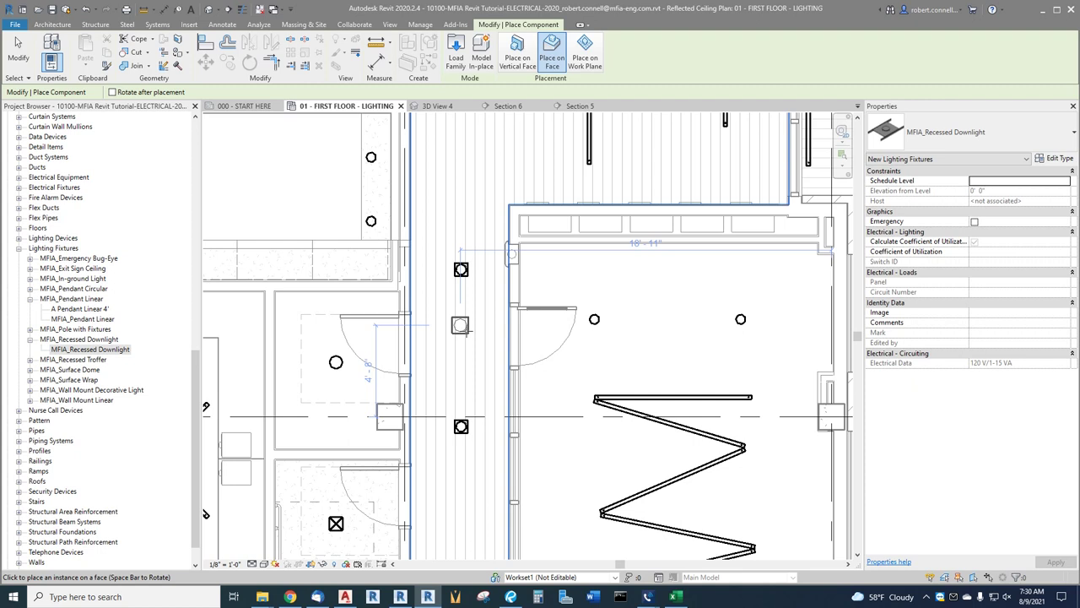
scroll(460, 326, "down", 2)
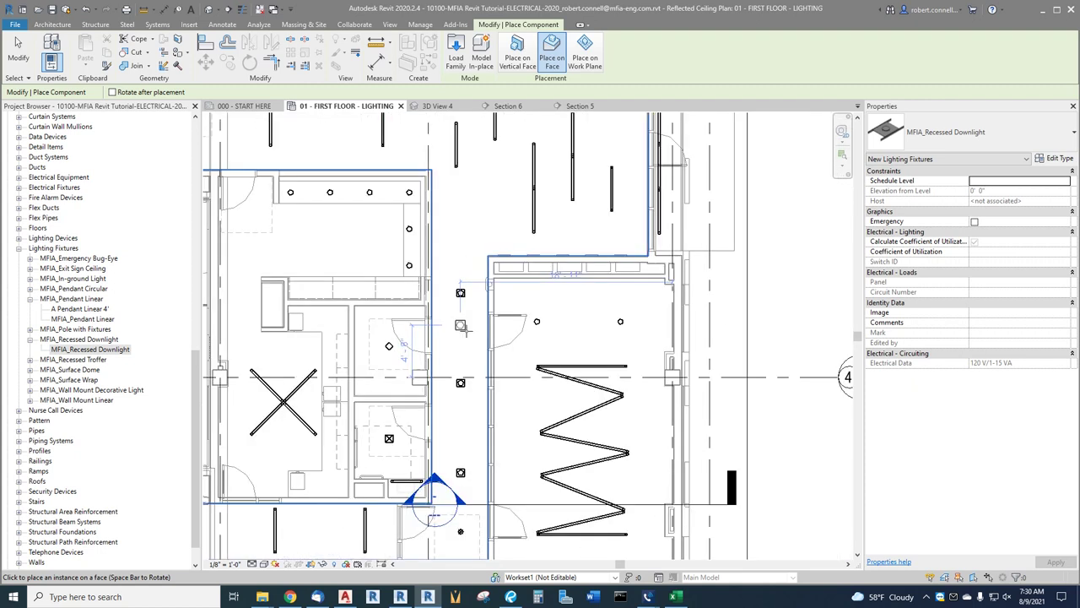
scroll(462, 327, "up", 2)
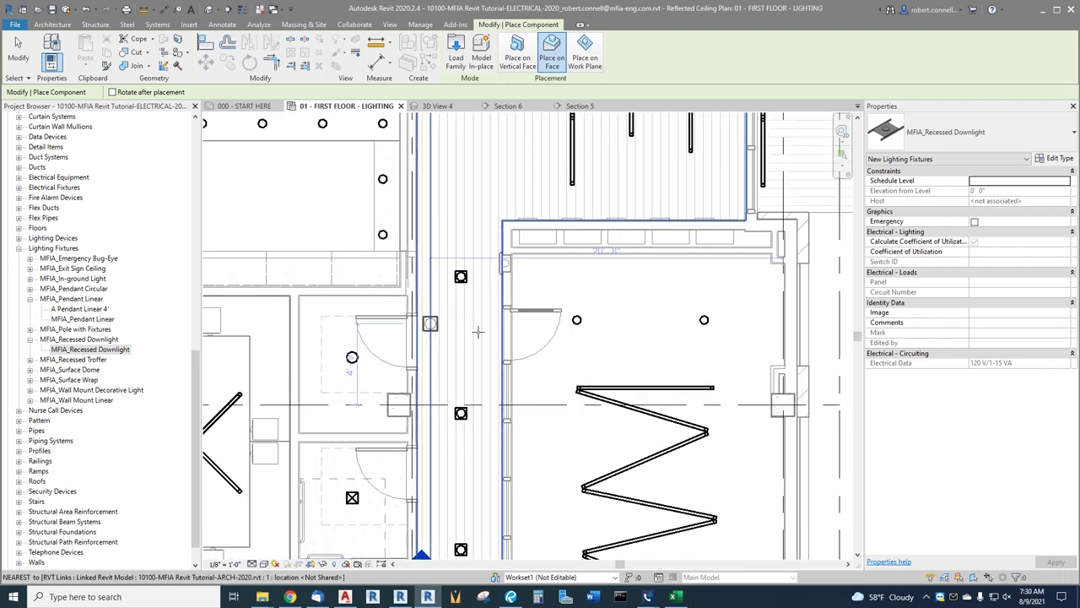
scroll(452, 329, "down", 2)
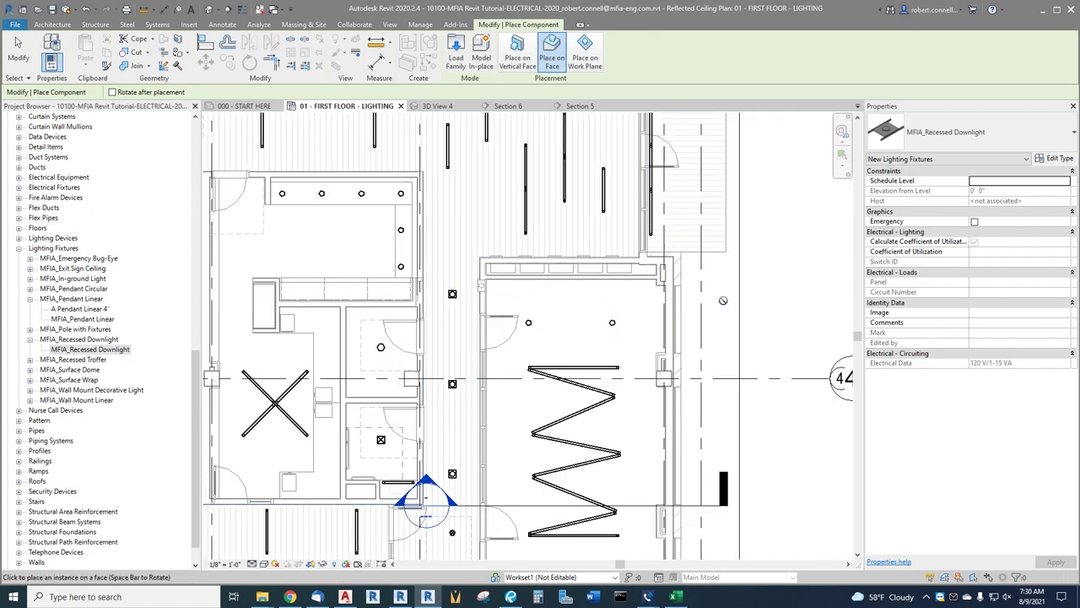
scroll(732, 317, "up", 2)
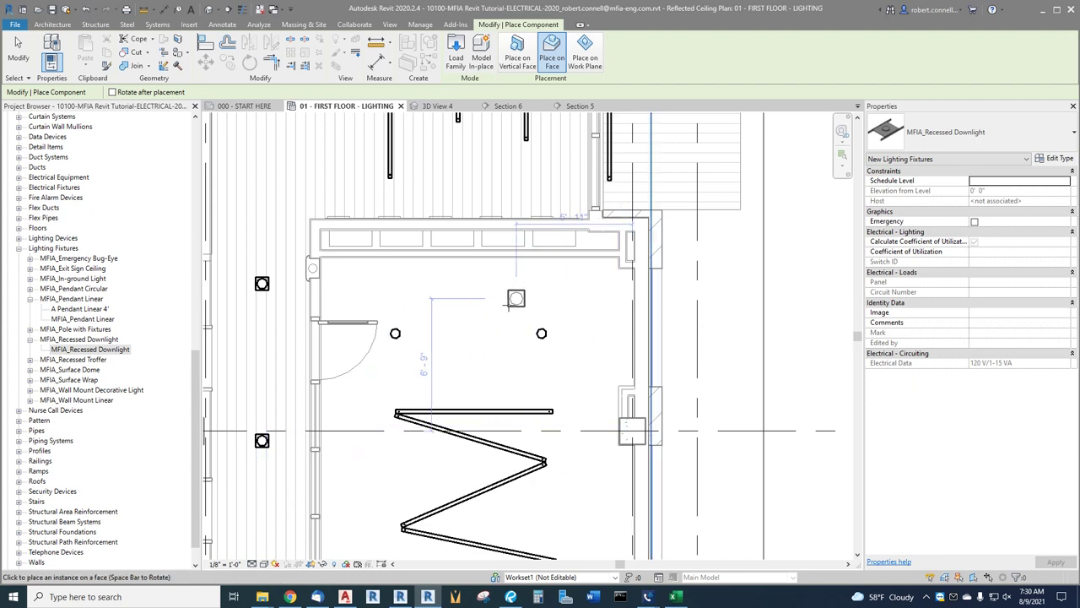
middle_click_drag(533, 311, 466, 502)
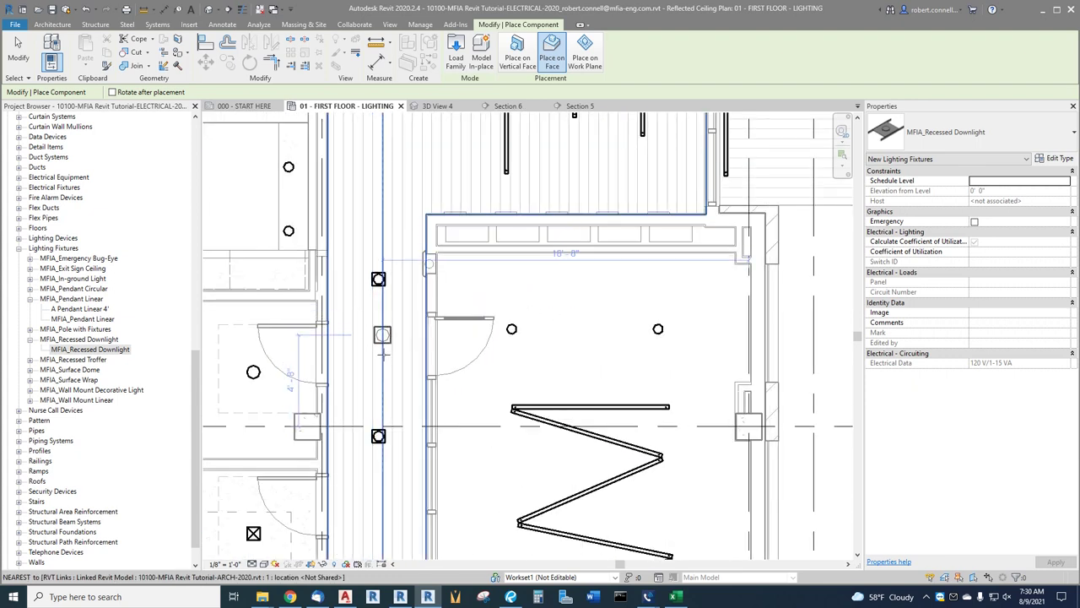
- Close the open Mozilla Thunderbird mail window
right_click(317, 597)
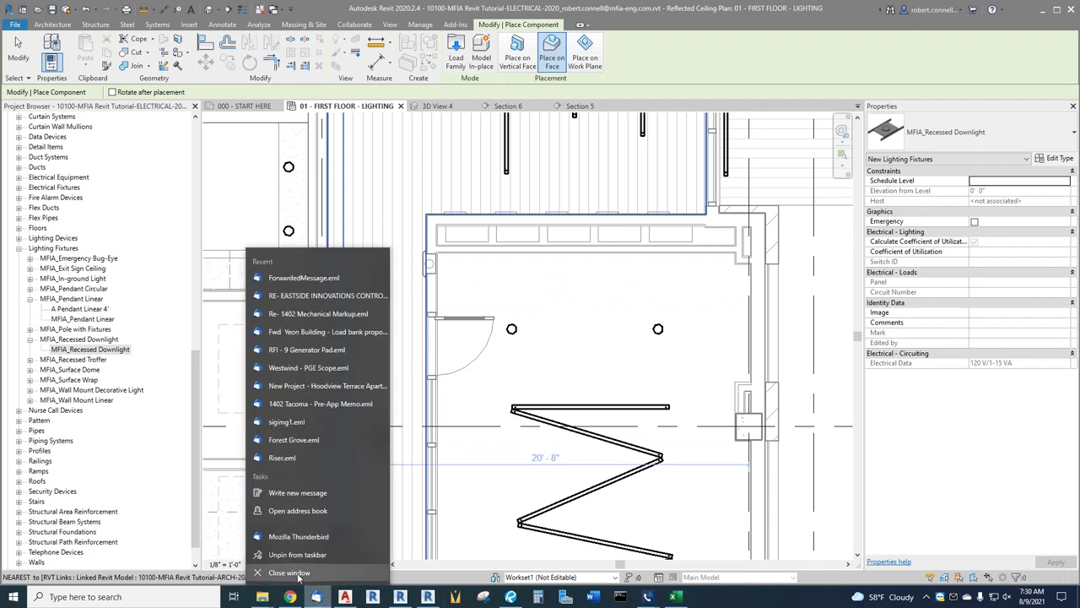
left_click(295, 577)
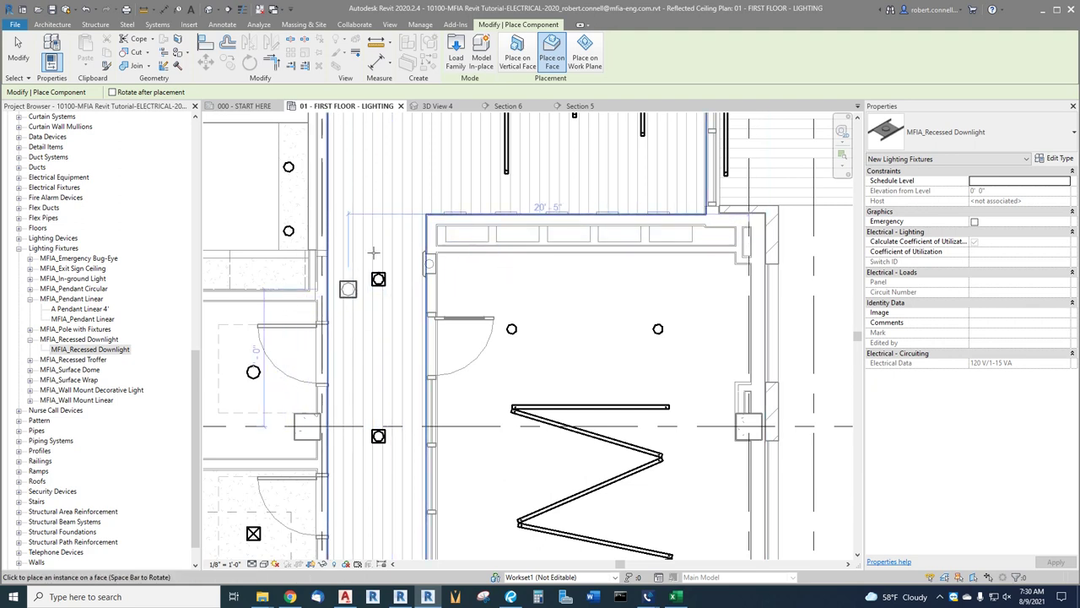
- Place two recessed downlights on the corridor ceiling over the linked architectural fixtures, aligned 2' - 10 1/2" from the corridor wall
scroll(382, 196, "up", 4)
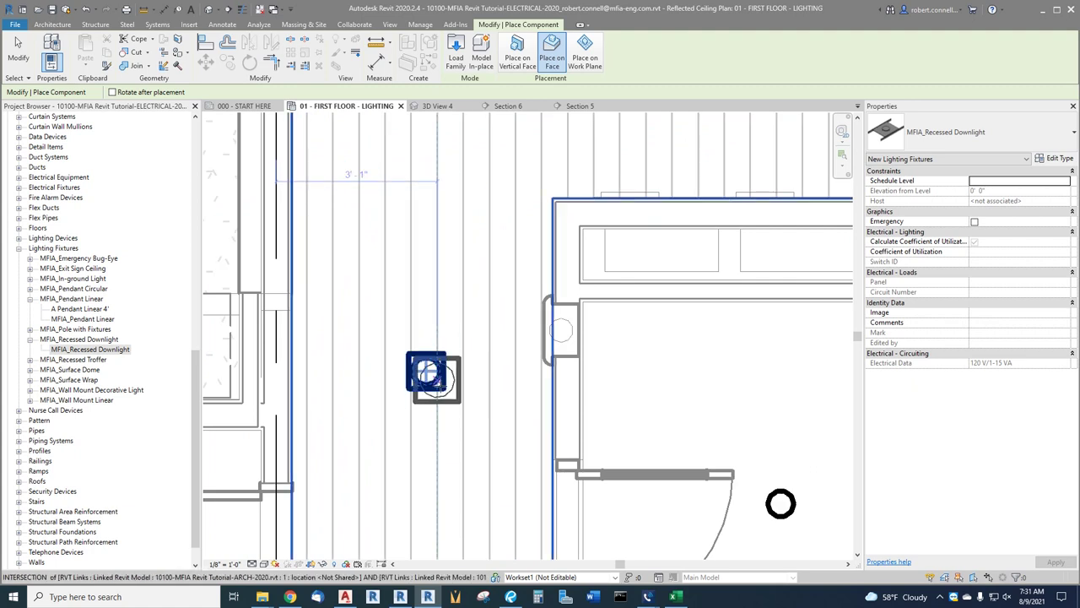
scroll(426, 371, "down", 5)
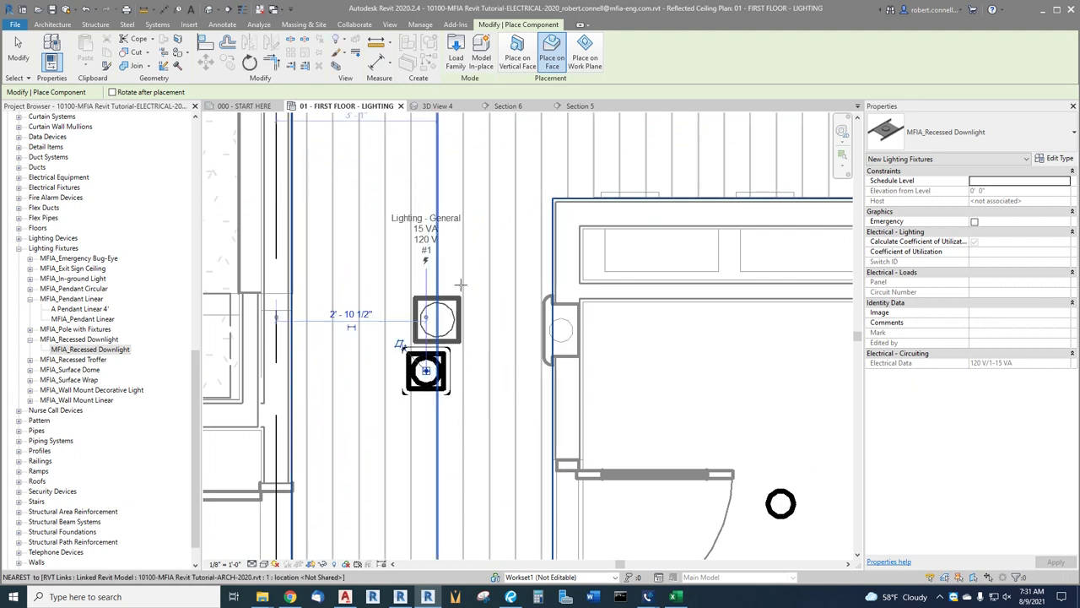
scroll(454, 434, "up", 4)
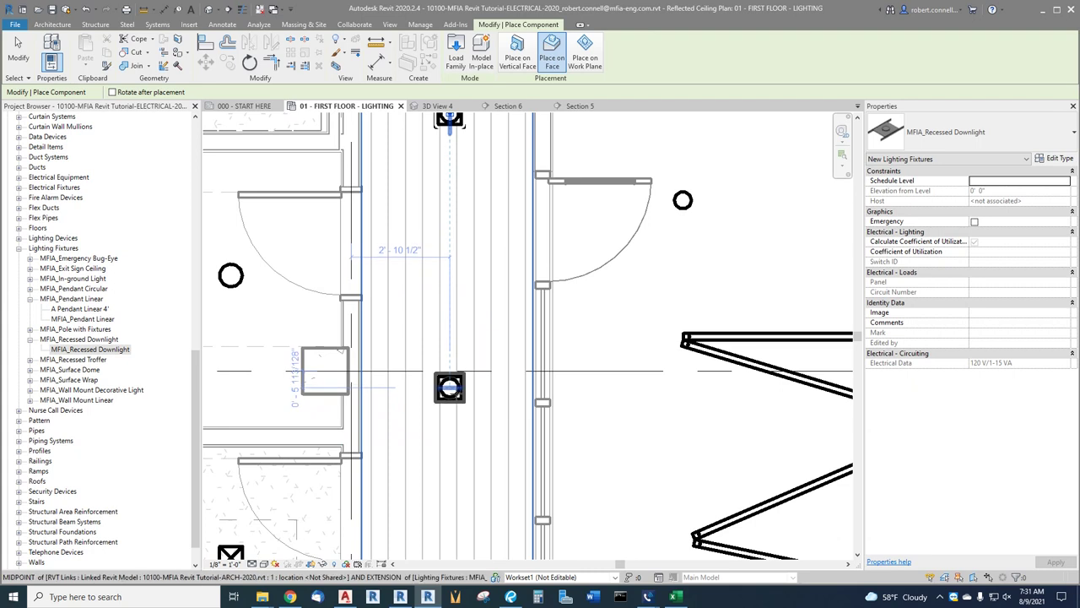
left_click(449, 386)
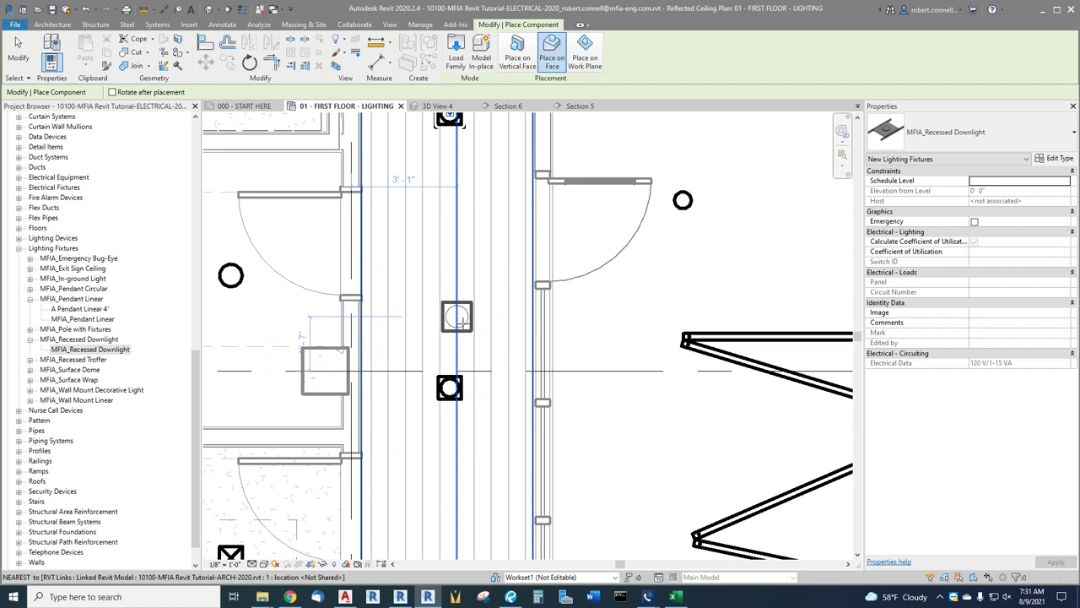
- Try an extra recessed downlight off the line of the corridor fixtures, below the second one, and remove it
scroll(460, 321, "down", 5)
scroll(456, 365, "up", 3)
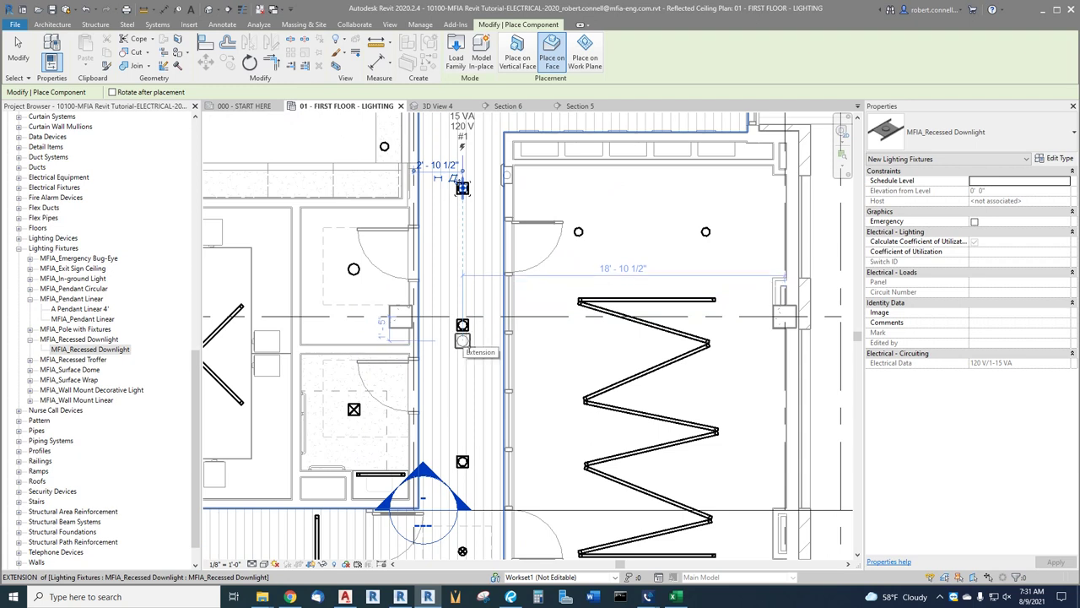
scroll(462, 341, "up", 3)
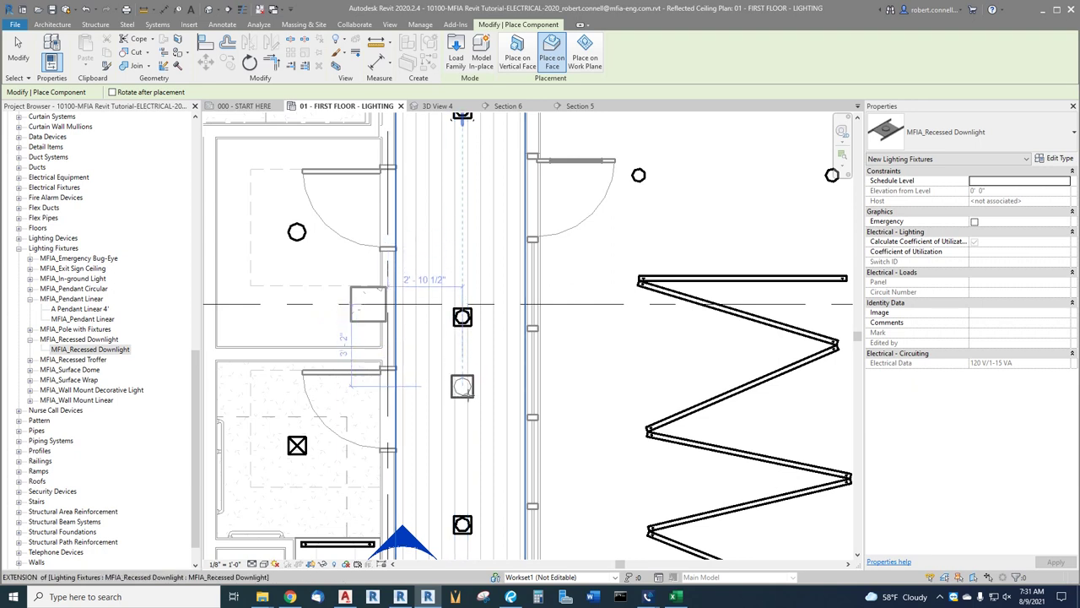
left_click(507, 424)
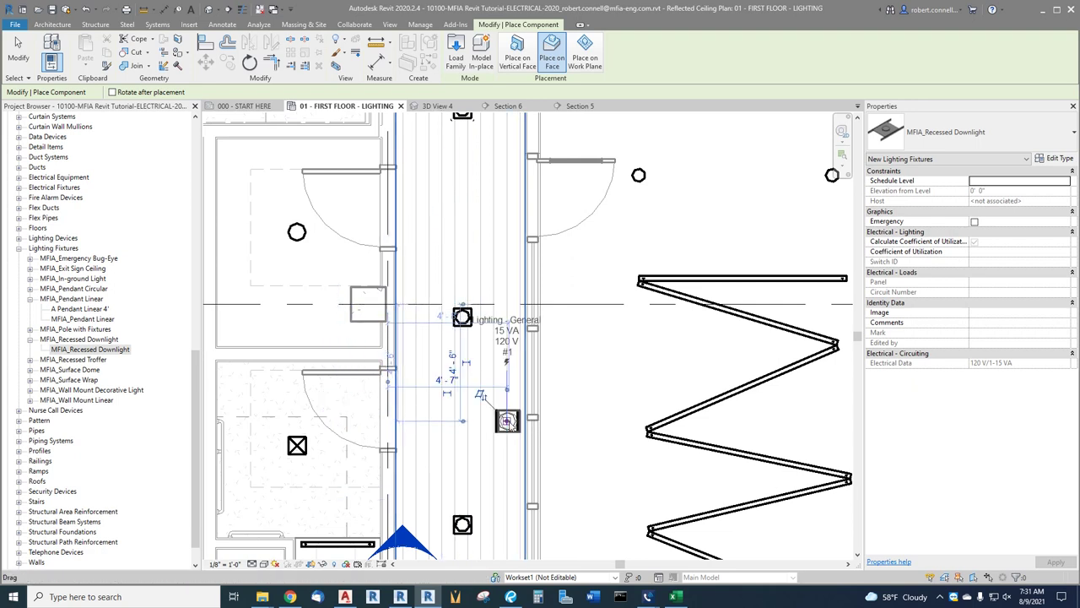
key("Escape")
key("Escape")
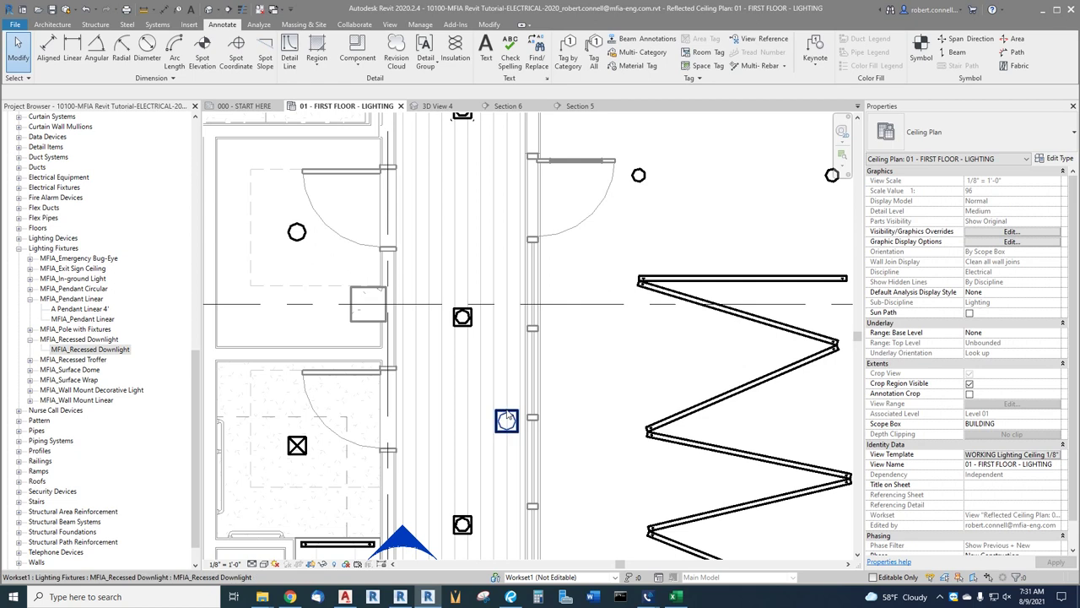
left_click_drag(501, 401, 463, 316)
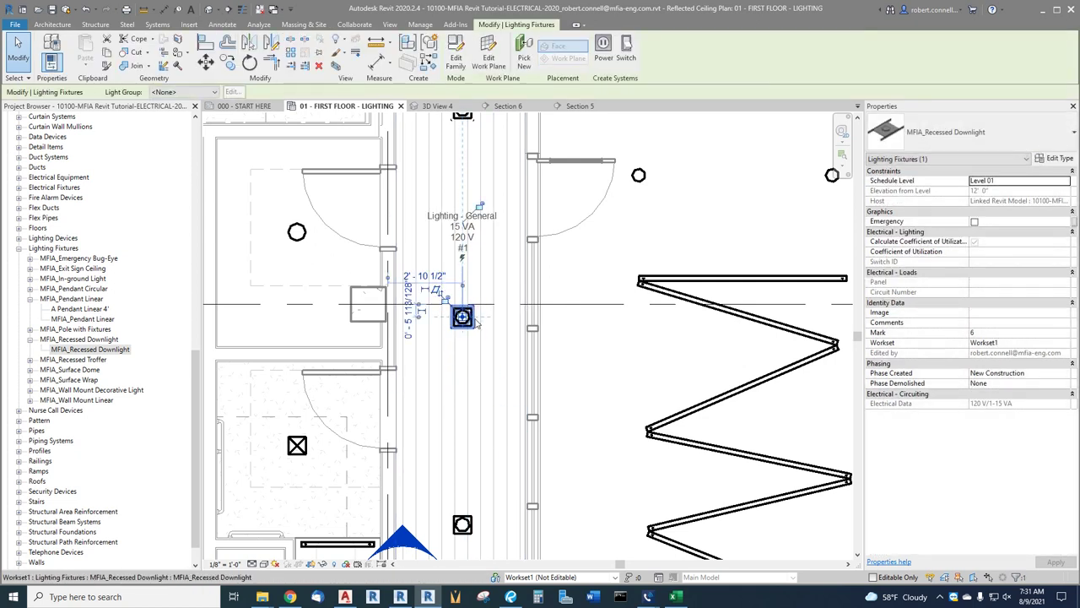
key("Escape")
- Examine the placed corridor downlights and their alignment with the linked architectural ceiling layout
scroll(475, 316, "up", 3)
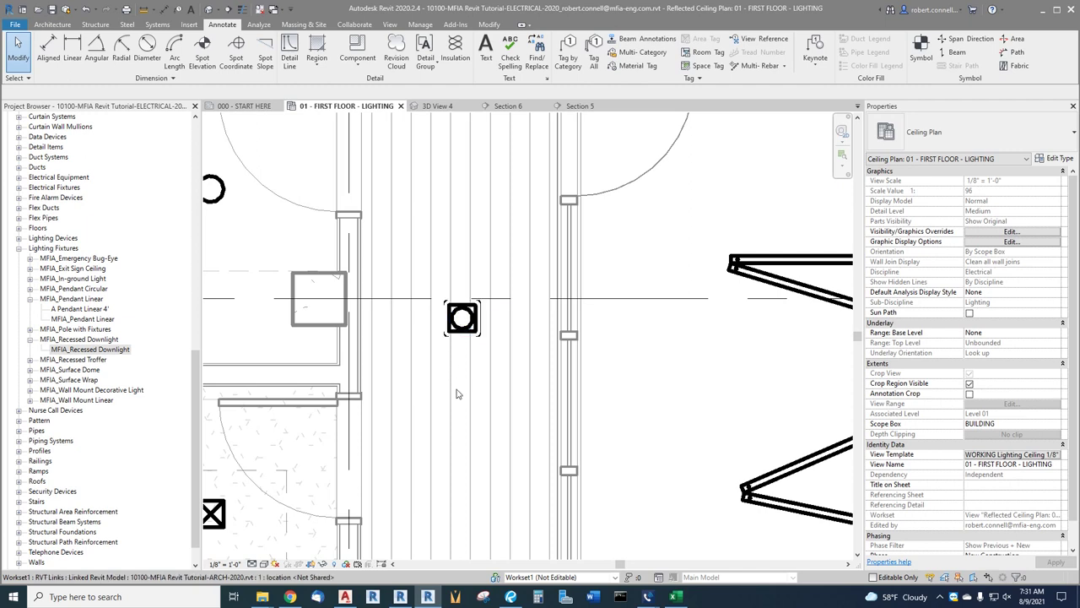
scroll(456, 319, "down", 5)
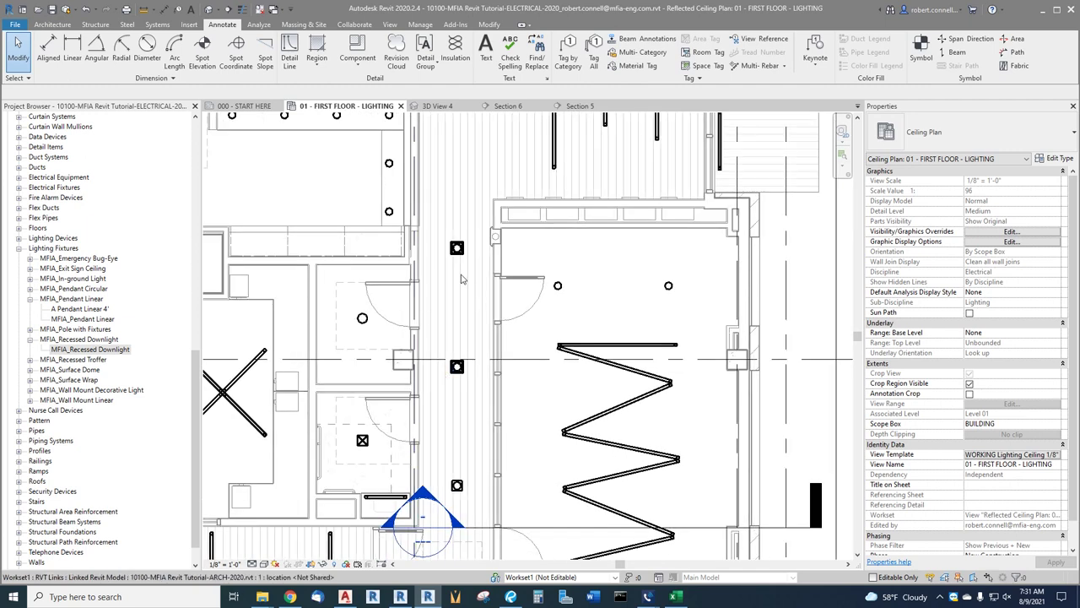
scroll(448, 224, "up", 2)
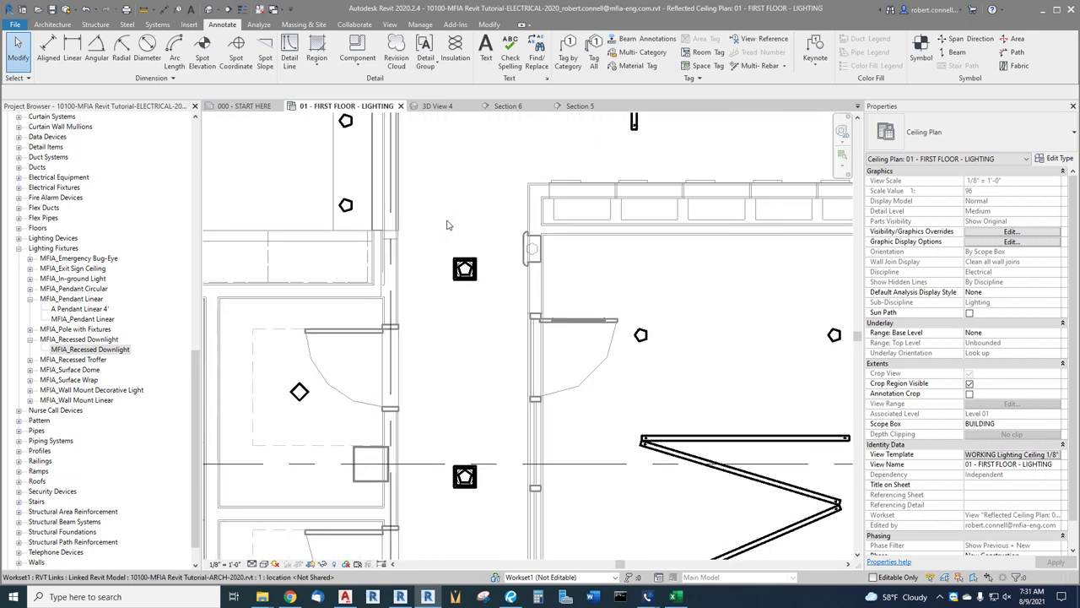
scroll(460, 296, "down", 1)
scroll(462, 316, "down", 3)
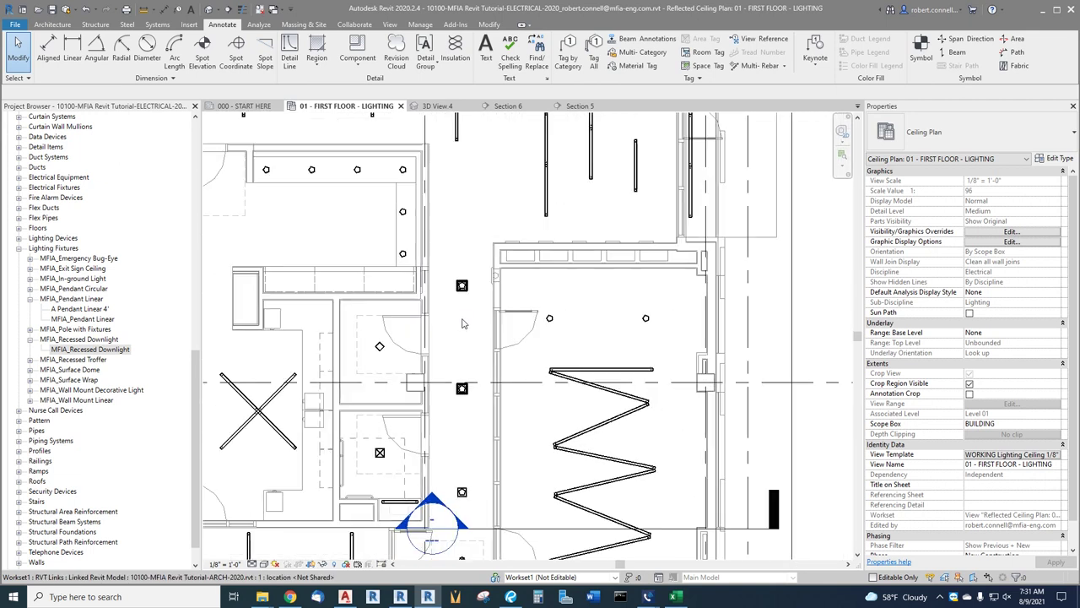
scroll(454, 278, "up", 2)
scroll(455, 279, "up", 1)
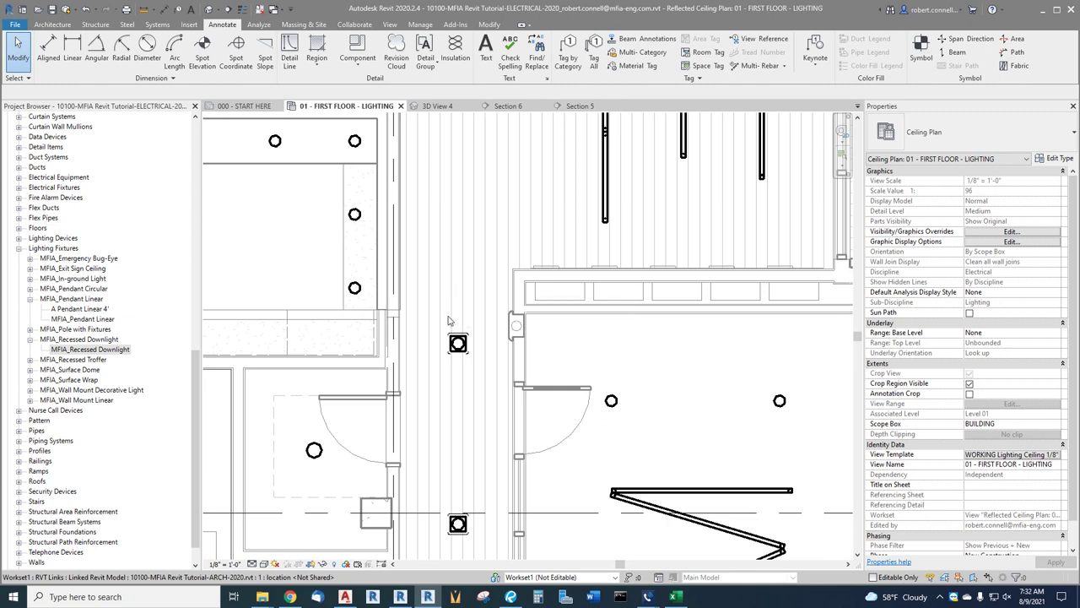
scroll(449, 320, "up", 2)
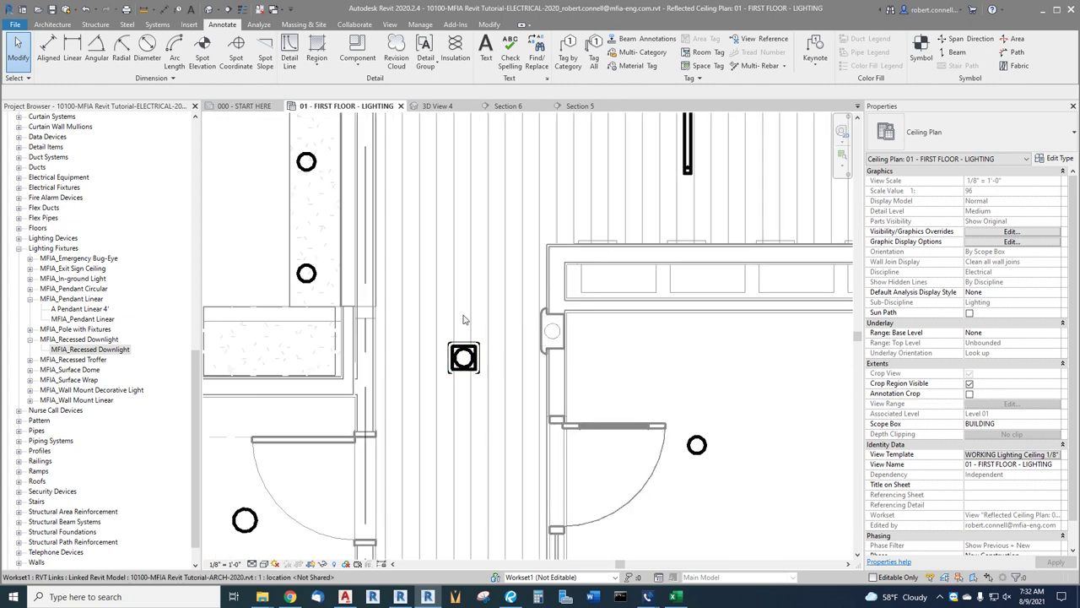
scroll(466, 359, "down", 3)
scroll(470, 425, "up", 1)
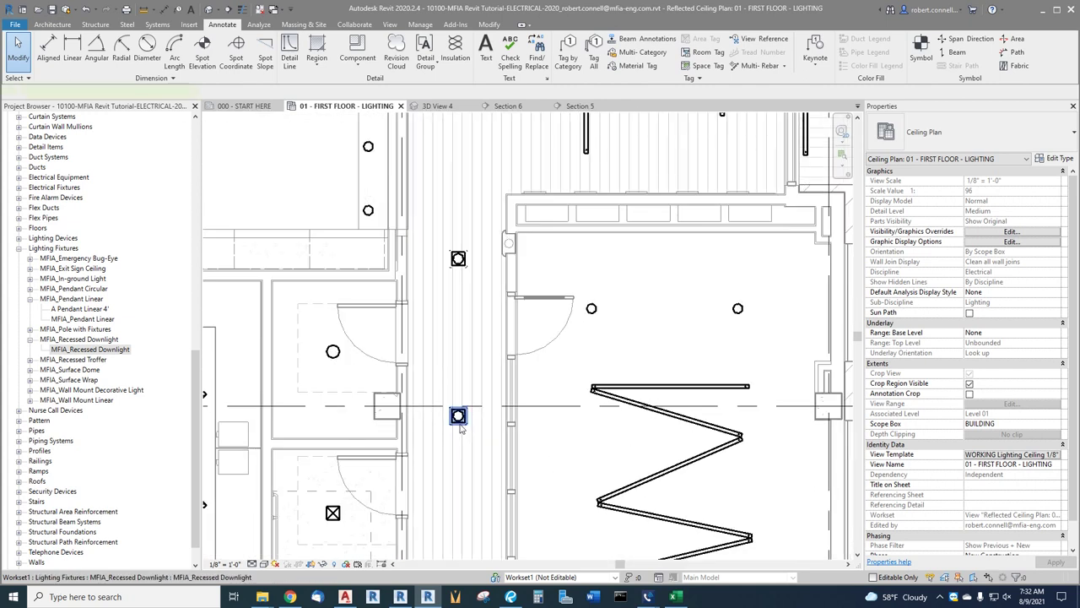
left_click(461, 428)
key("Escape")
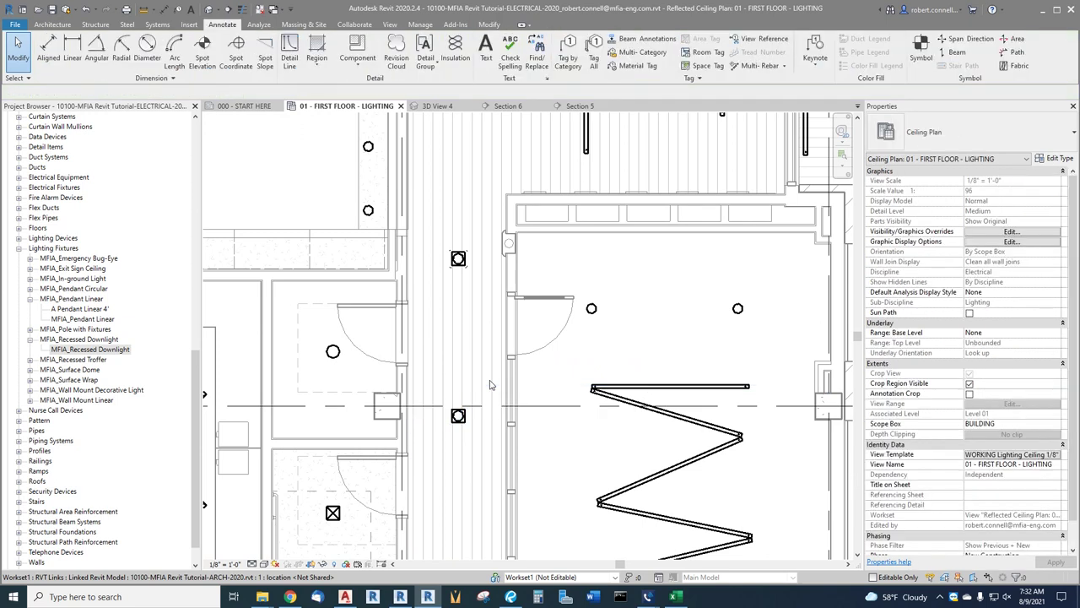
- Duplicate the type of the corridor downlight nearest the storage cabinets as "B Recessed Downlight"
scroll(458, 259, "up", 3)
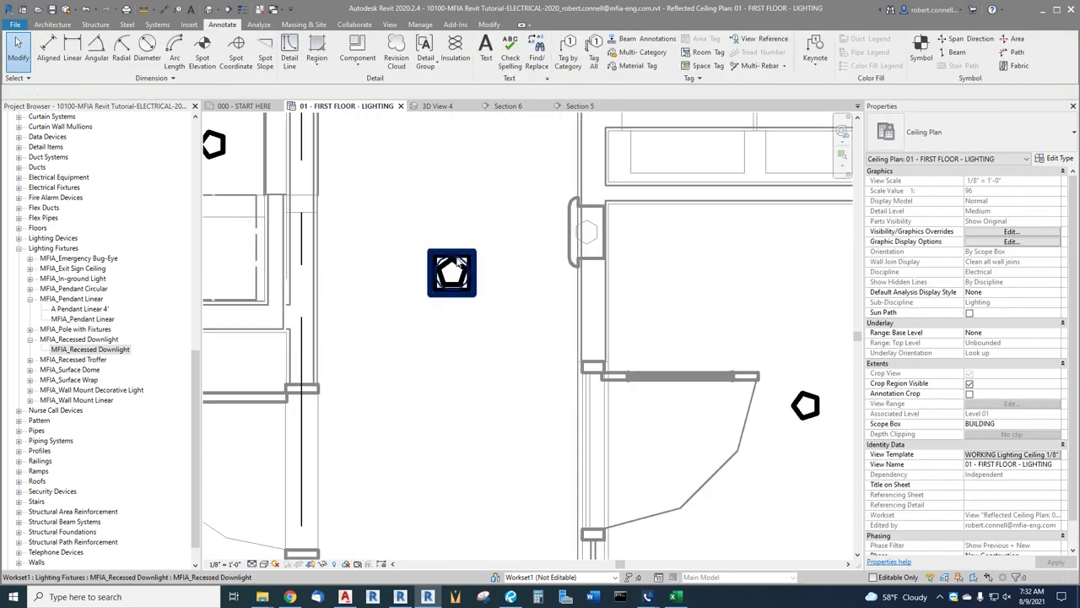
left_click(456, 258)
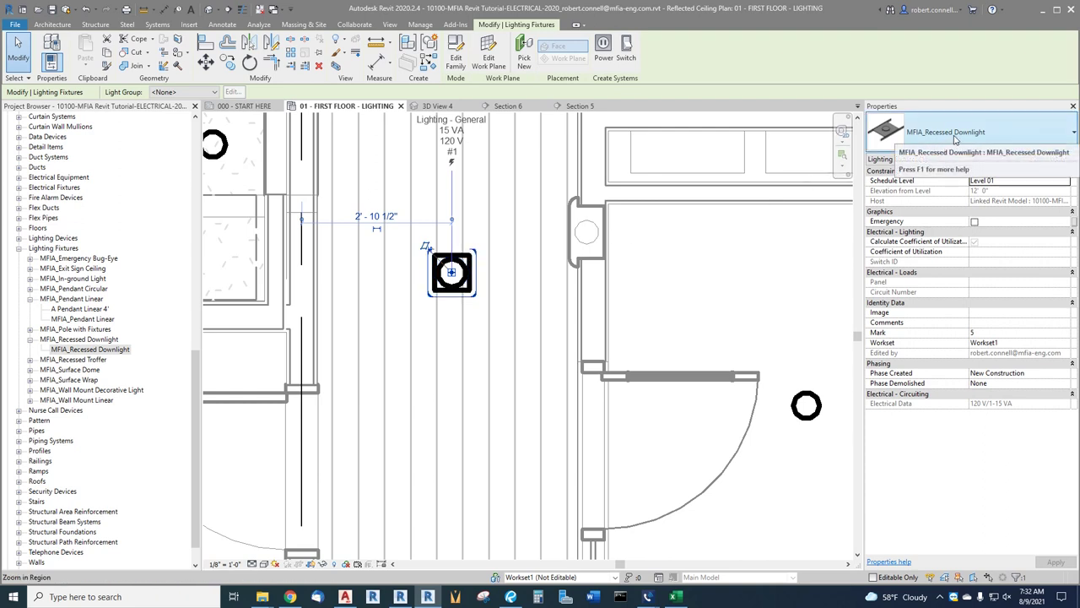
left_click(1051, 158)
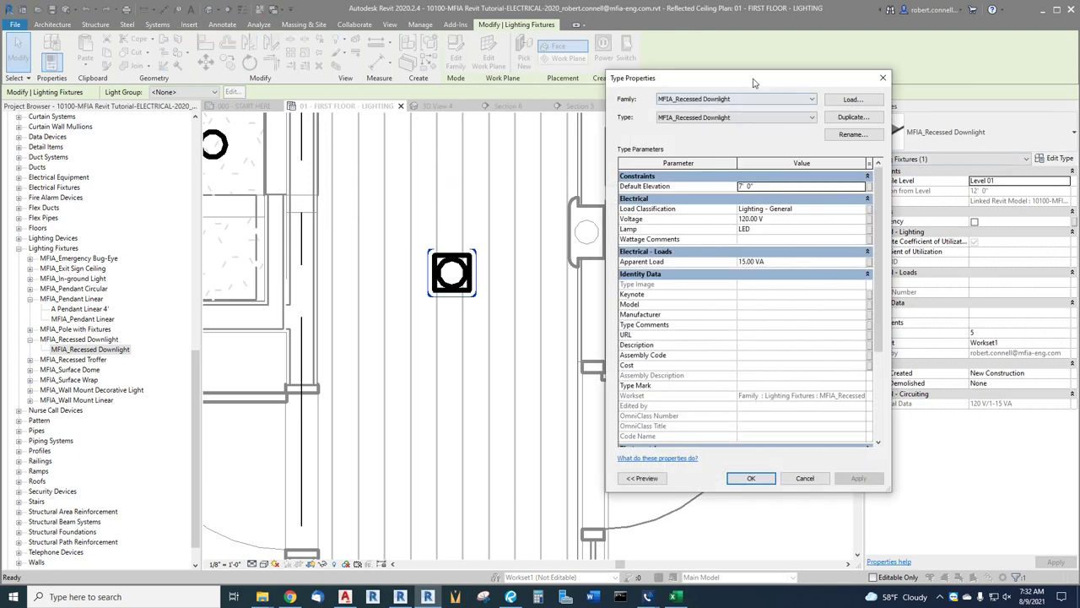
left_click_drag(755, 82, 694, 82)
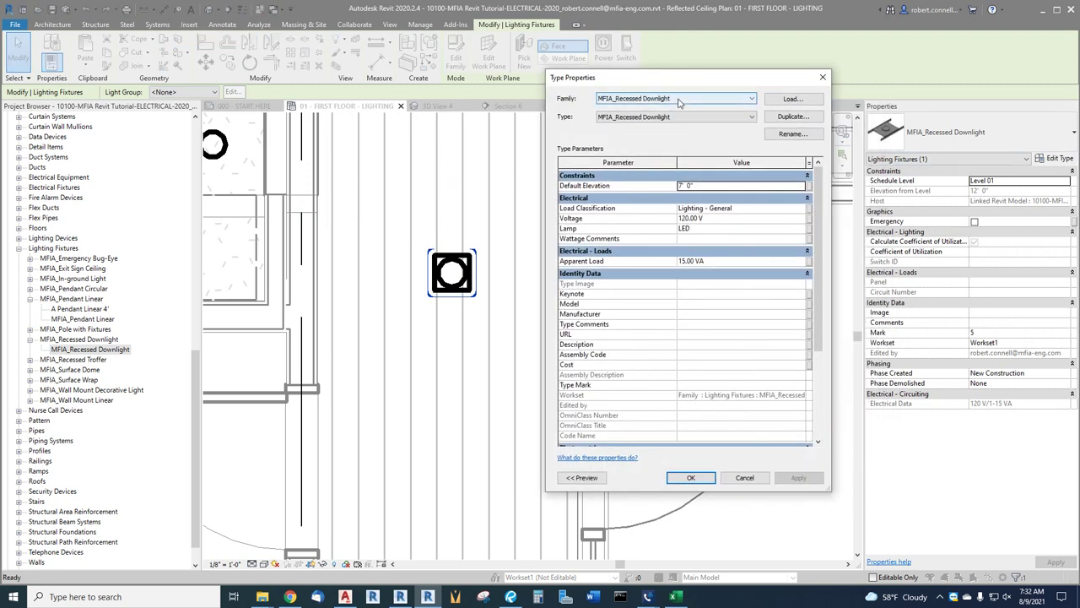
left_click(748, 119)
left_click(646, 127)
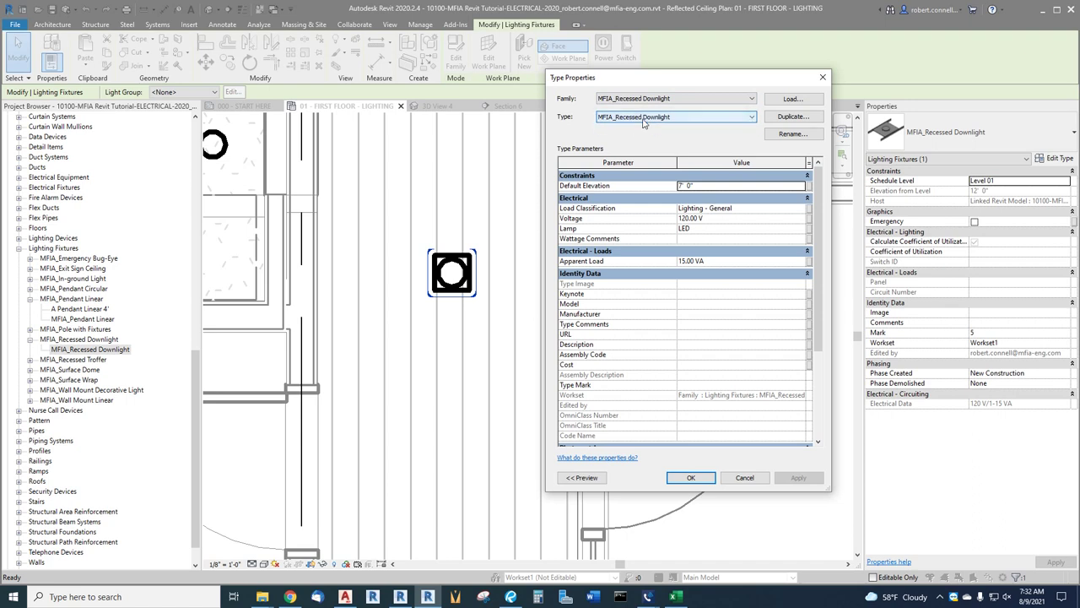
left_click(792, 116)
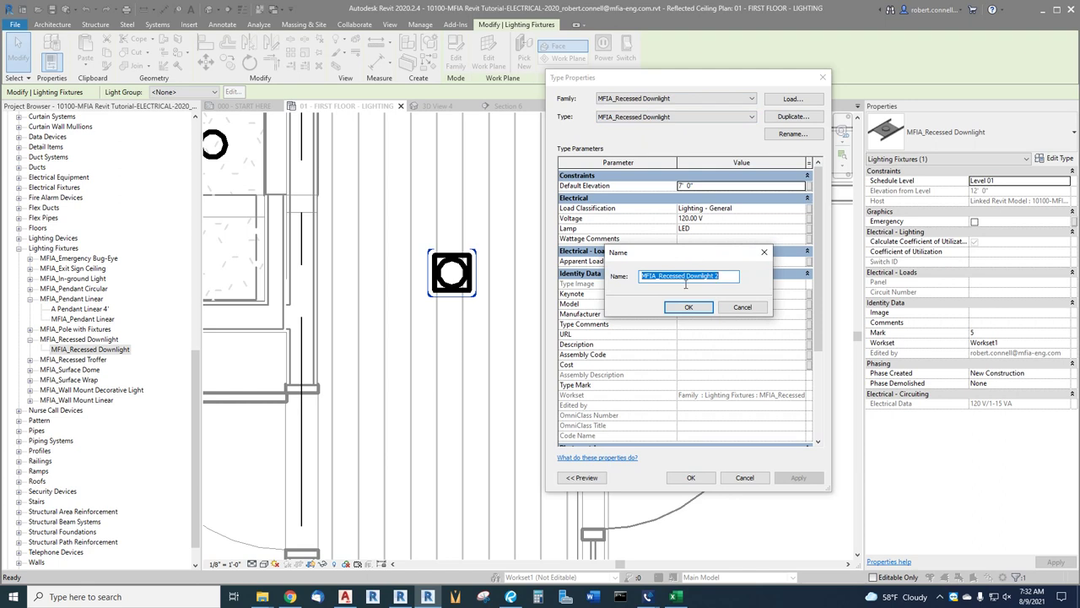
type("B")
left_click(676, 308)
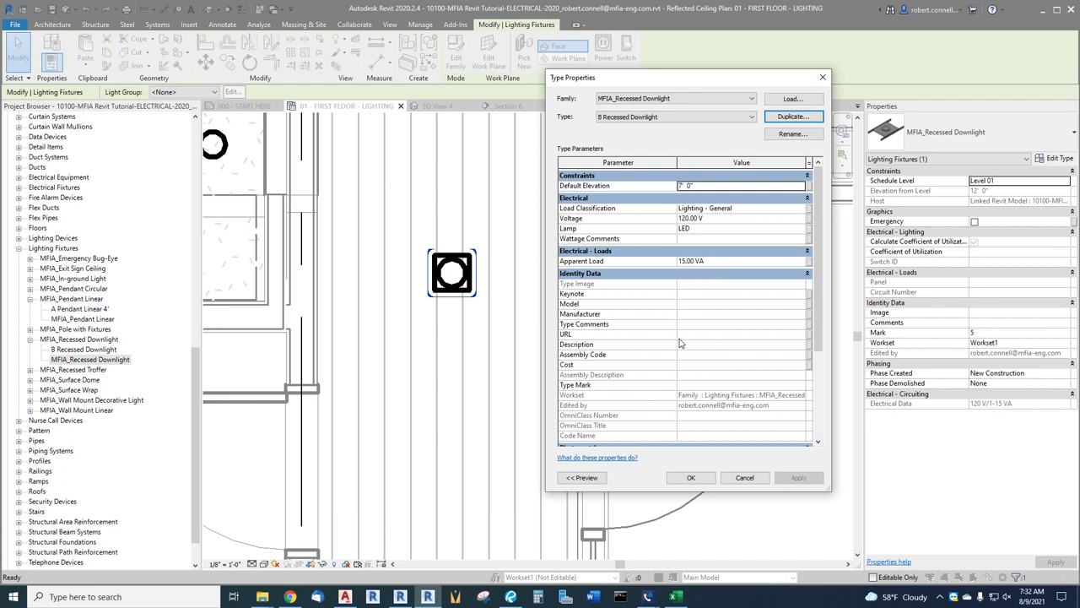
- Set the Type Mark of the B Recessed Downlight type to B and apply the type changes
left_click(700, 386)
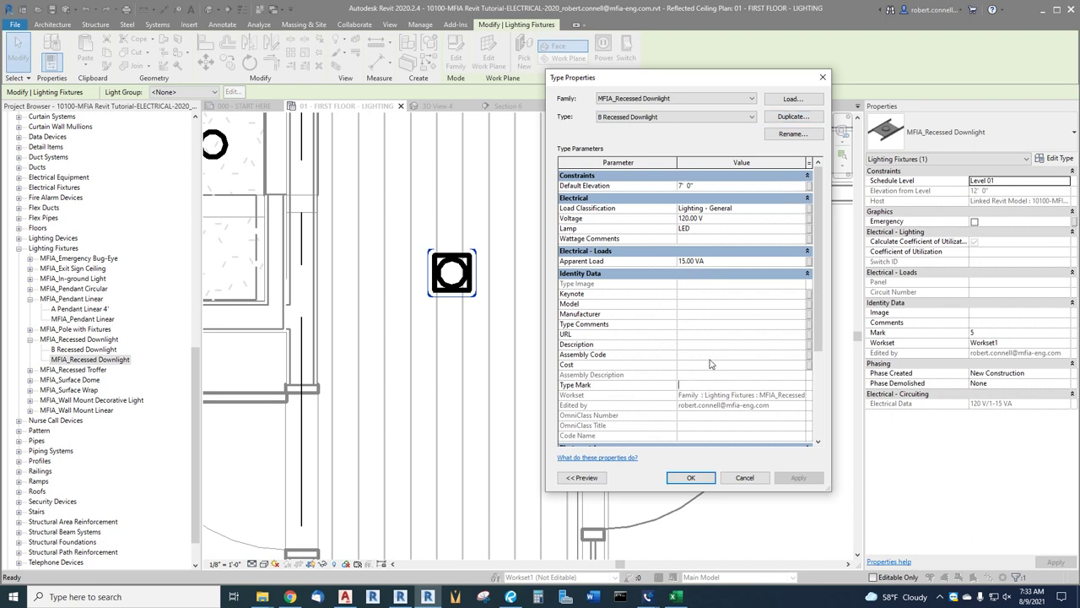
type("B")
left_click(690, 478)
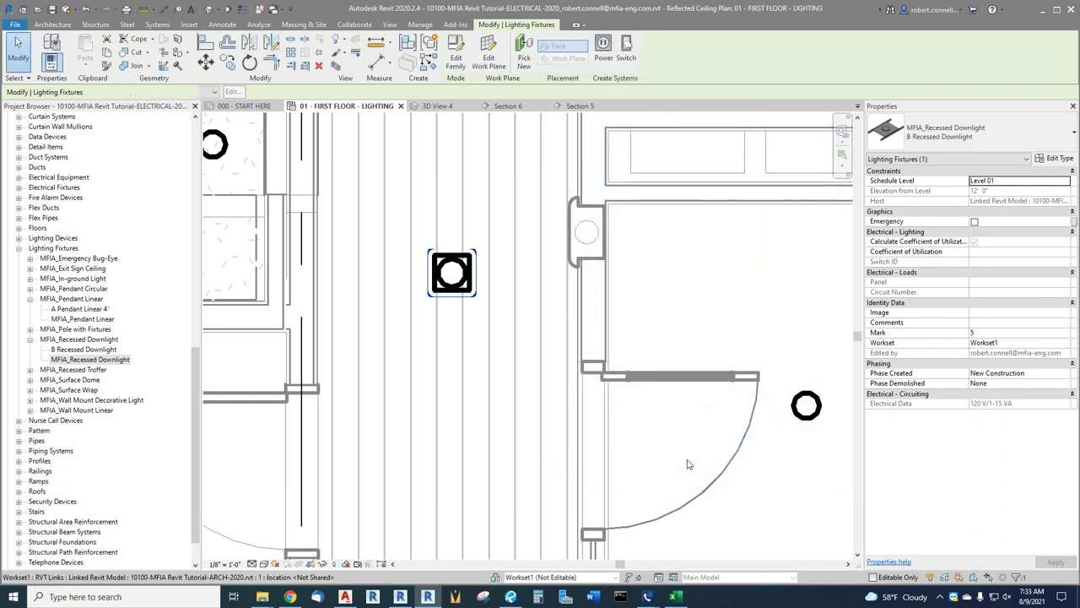
left_click(500, 237)
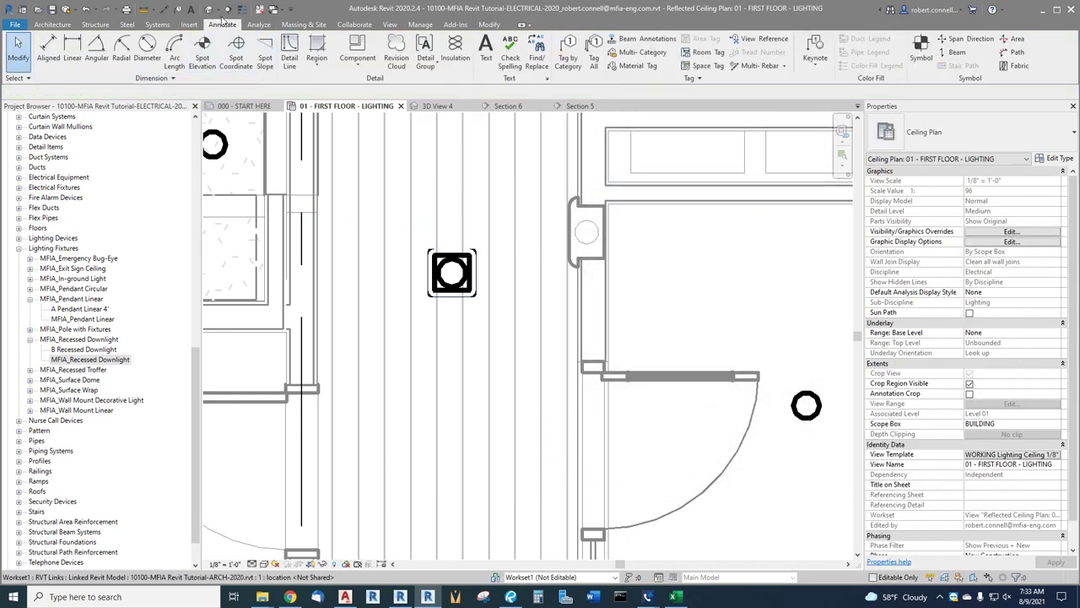
- Tag the B Recessed Downlight by category without a leader and move the tag above and to the right of the fixture
left_click(178, 10)
left_click(452, 275)
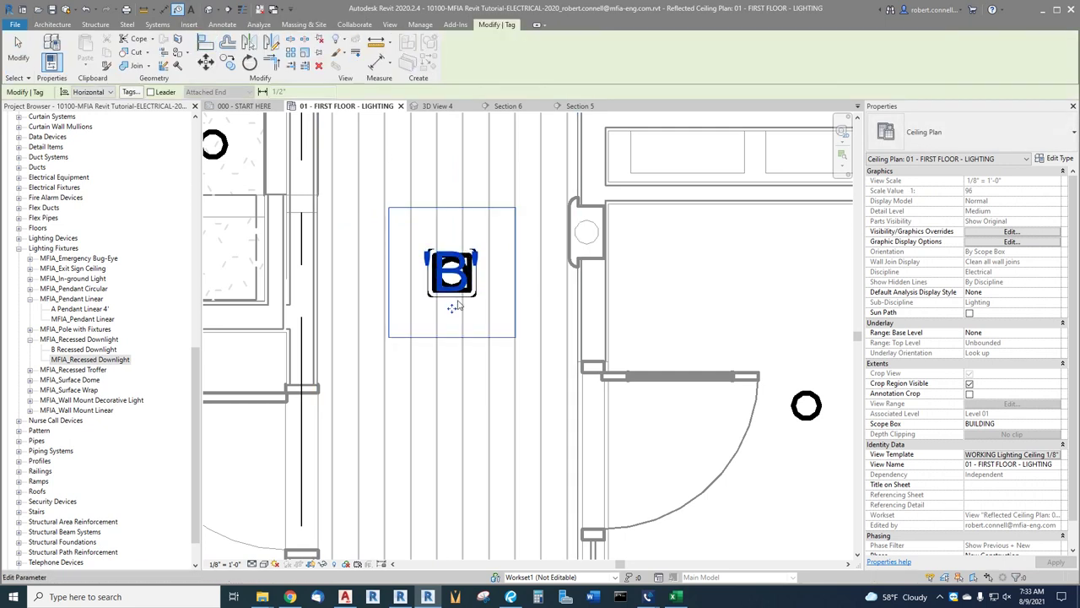
left_click_drag(452, 283, 495, 228)
key("Escape")
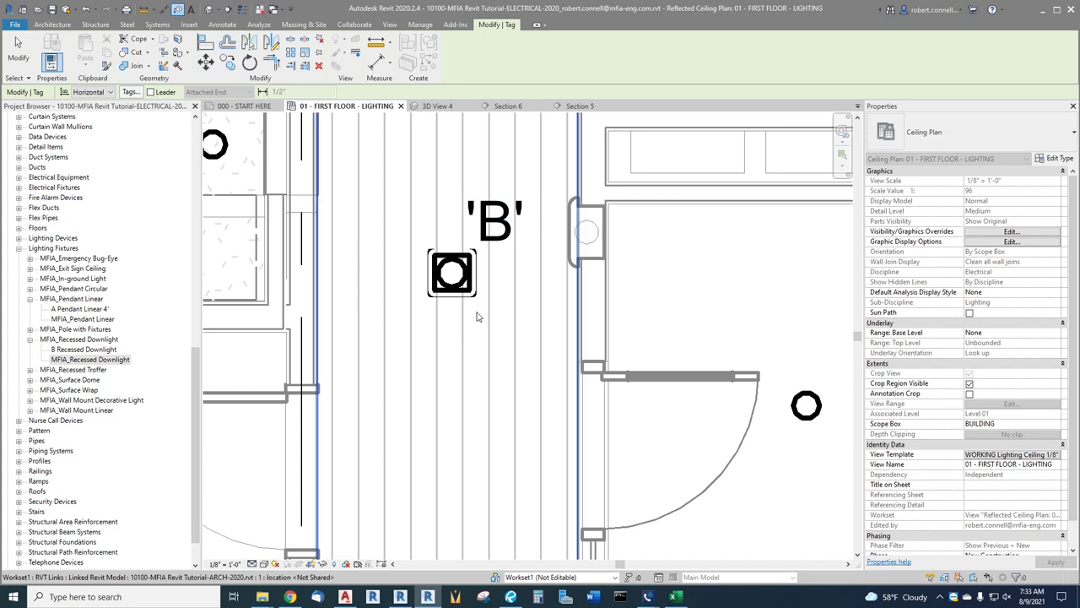
scroll(483, 296, "down", 3)
scroll(484, 296, "down", 2)
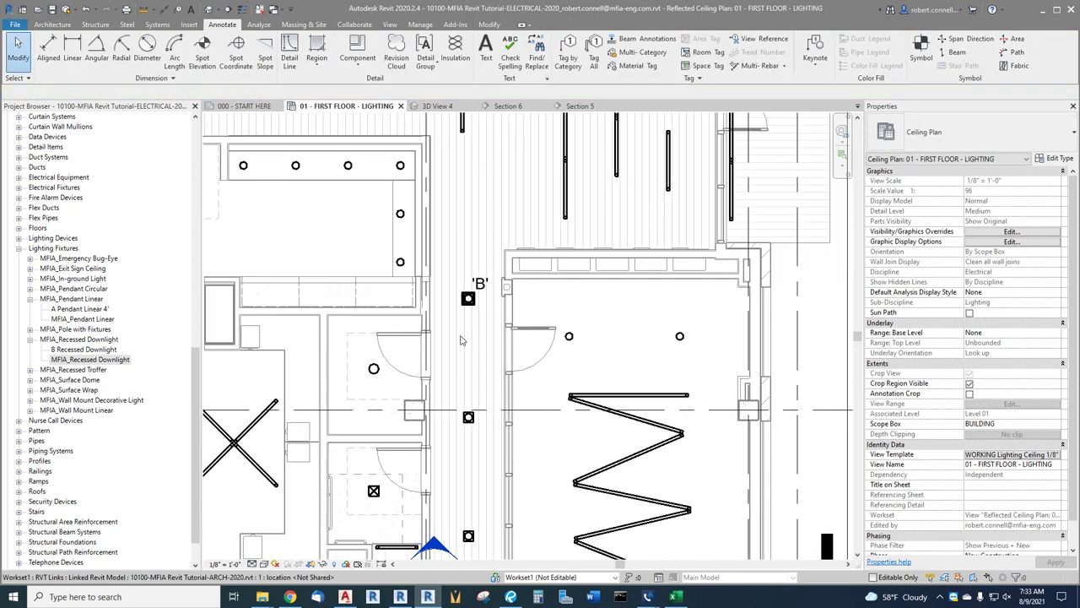
scroll(460, 340, "up", 3)
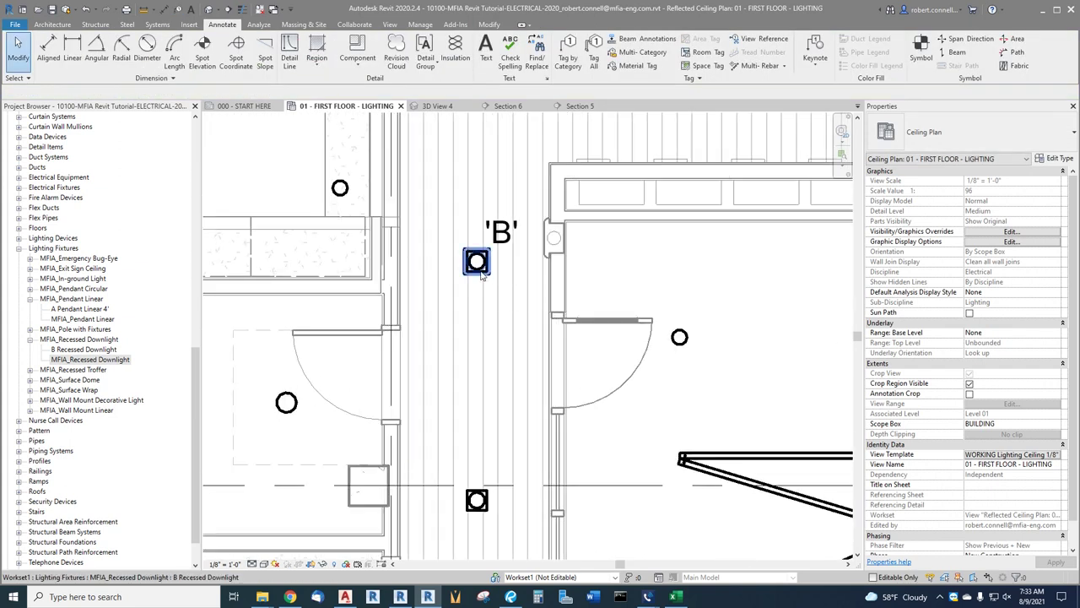
scroll(475, 262, "down", 2)
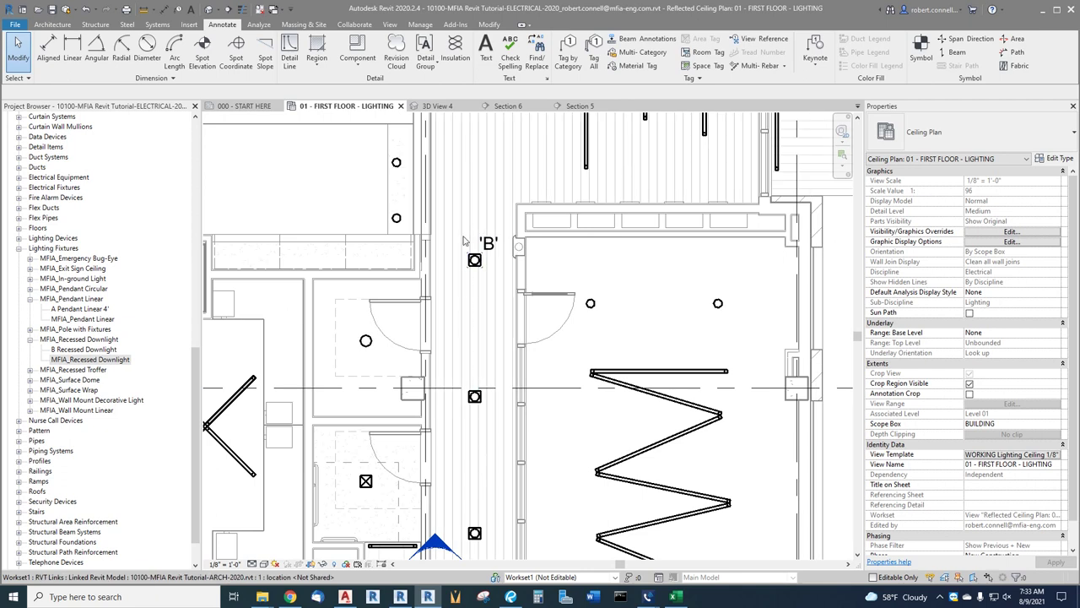
scroll(470, 282, "up", 2)
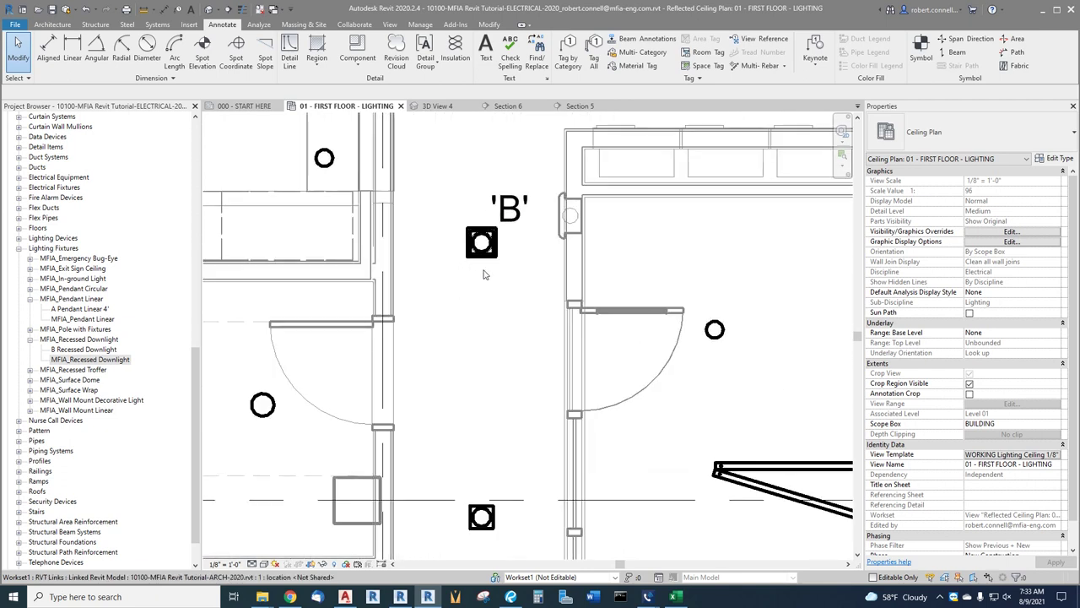
- Copy the tagged B recessed downlight onto the next two downlight positions along the corridor, towards the door at its end
left_click(482, 249)
key("m")
key("v")
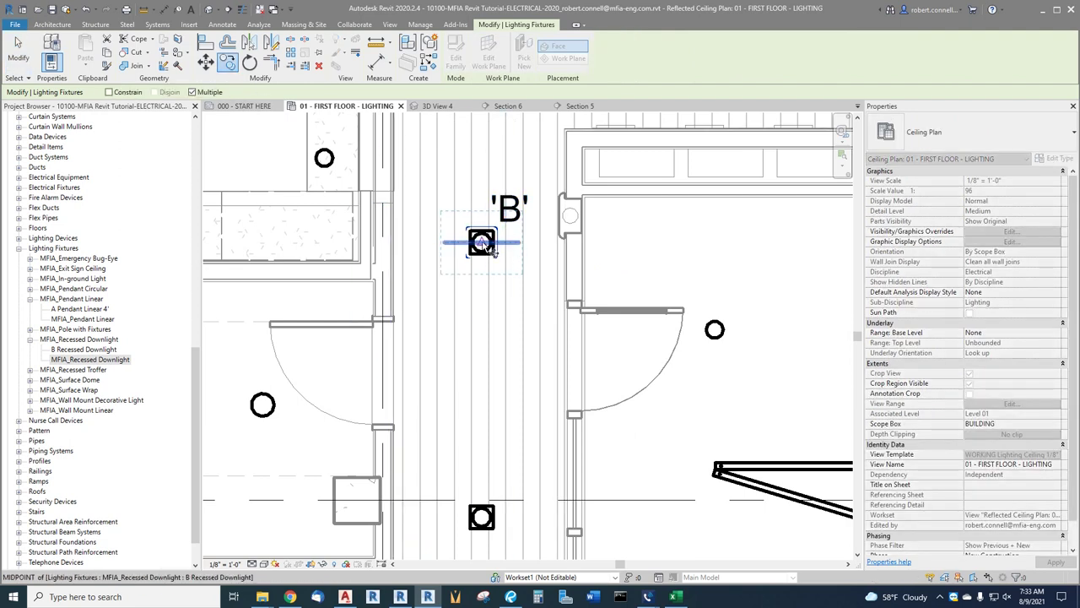
left_click(482, 245)
scroll(482, 244, "down", 2)
scroll(503, 419, "up", 2)
left_click(432, 338)
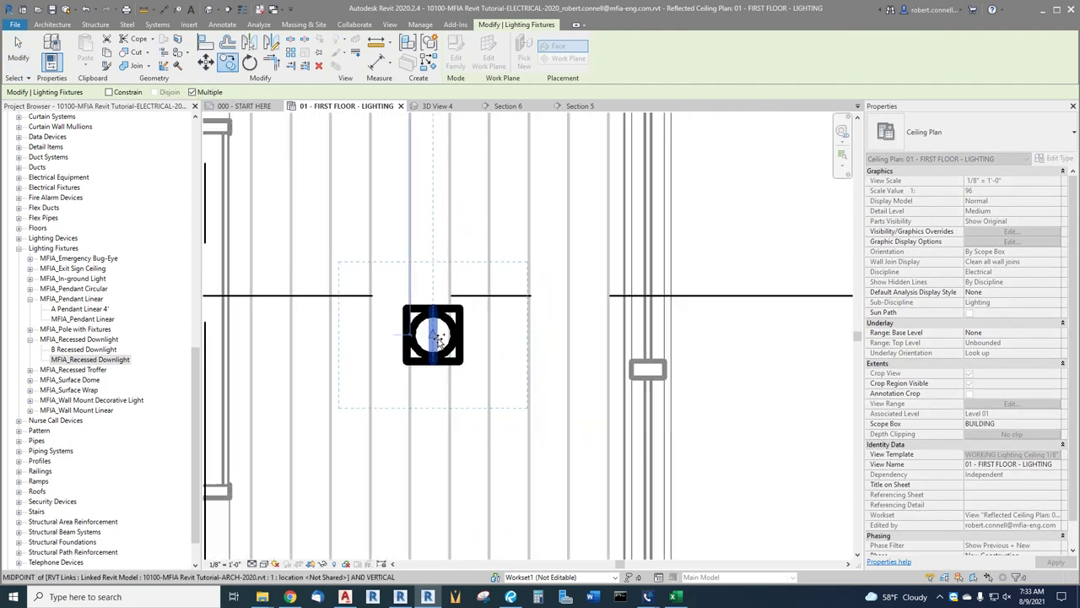
scroll(524, 270, "down", 5)
scroll(499, 395, "up", 4)
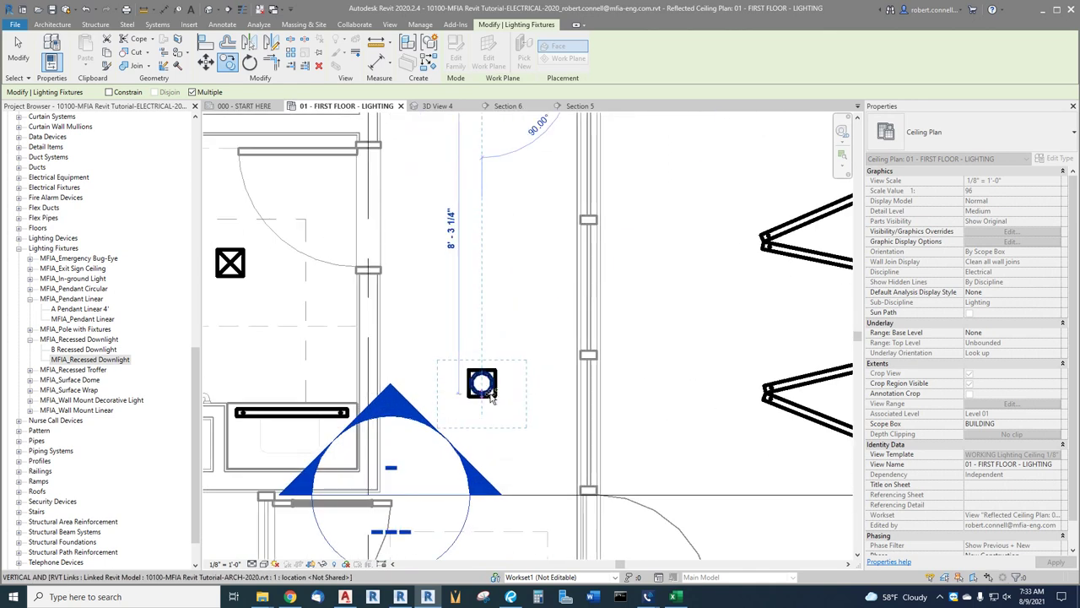
scroll(517, 322, "down", 4)
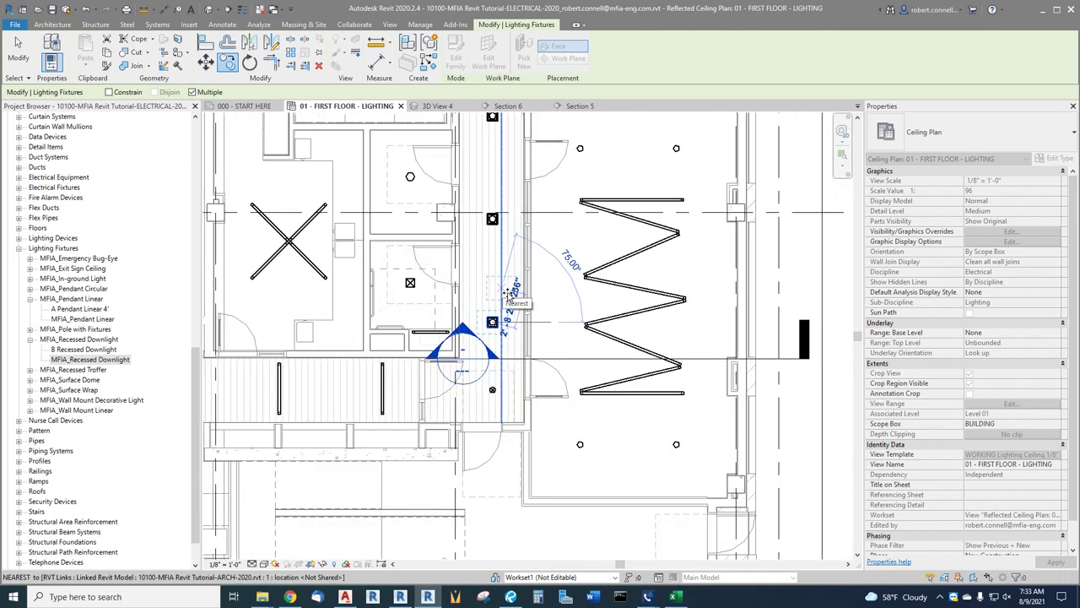
key("Escape")
key("Escape")
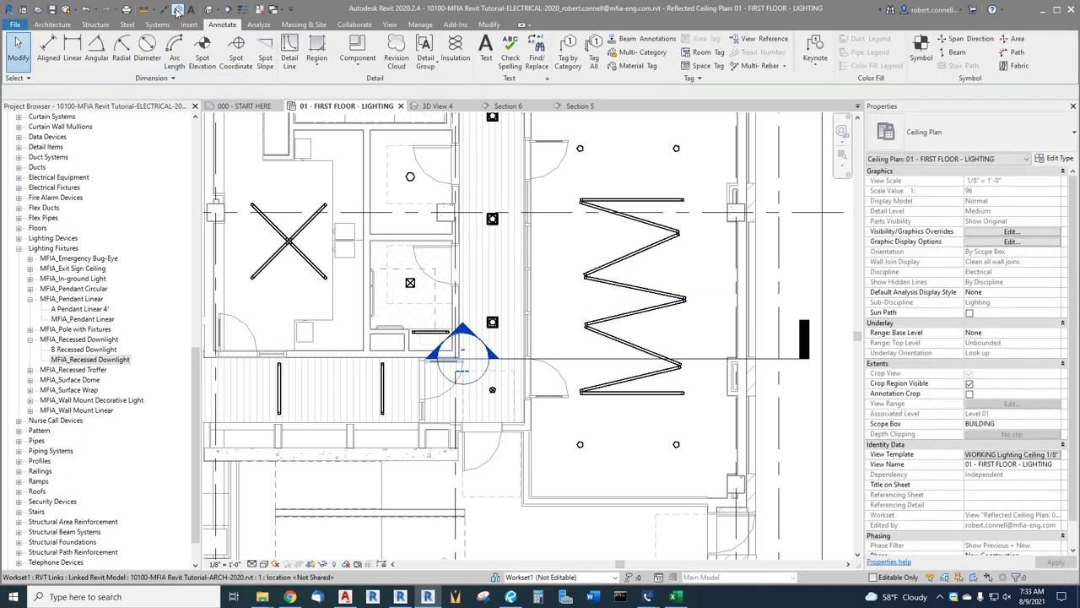
- Tag the two copied corridor downlights by category without leaders, placing each tag above and to the right of its fixture
left_click(497, 219)
scroll(500, 219, "up", 3)
left_click_drag(500, 220, 513, 220)
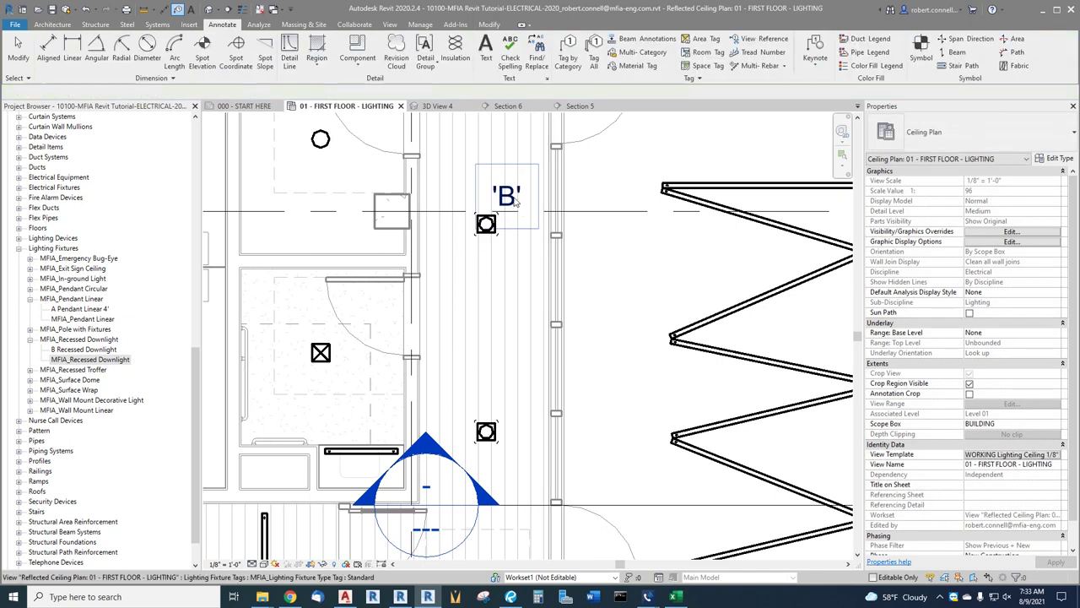
right_click(509, 195)
left_click(541, 291)
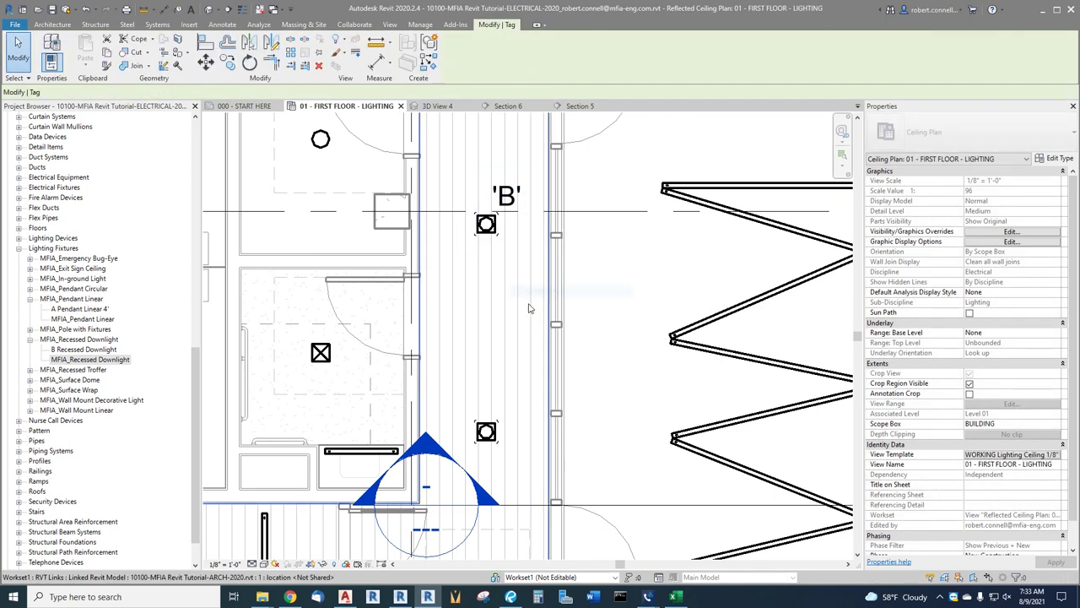
left_click(488, 453)
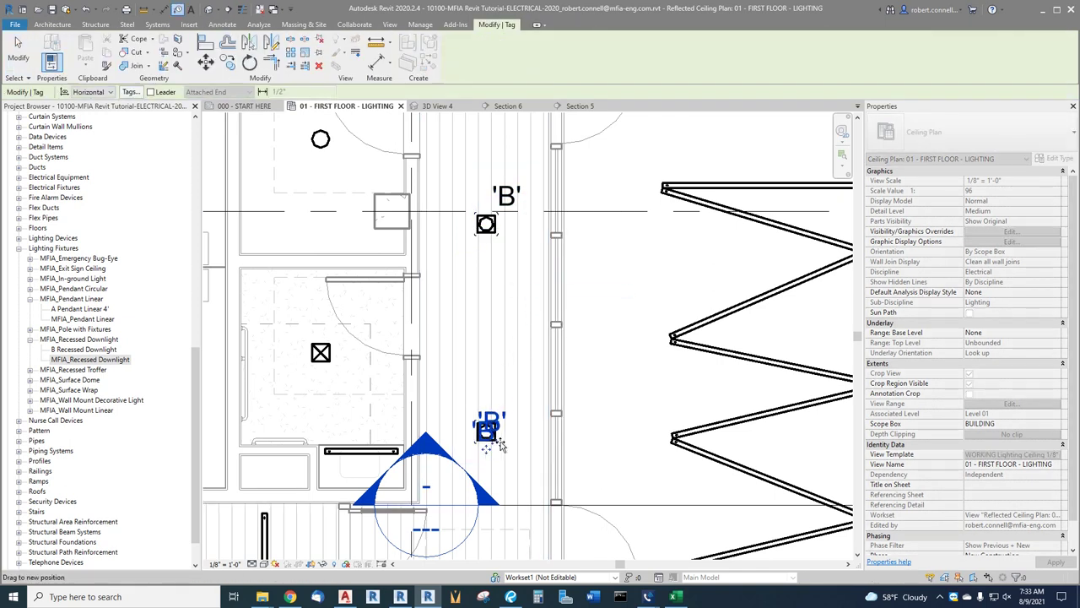
key("Escape")
key("Escape")
scroll(510, 282, "down", 2)
scroll(510, 282, "down", 1)
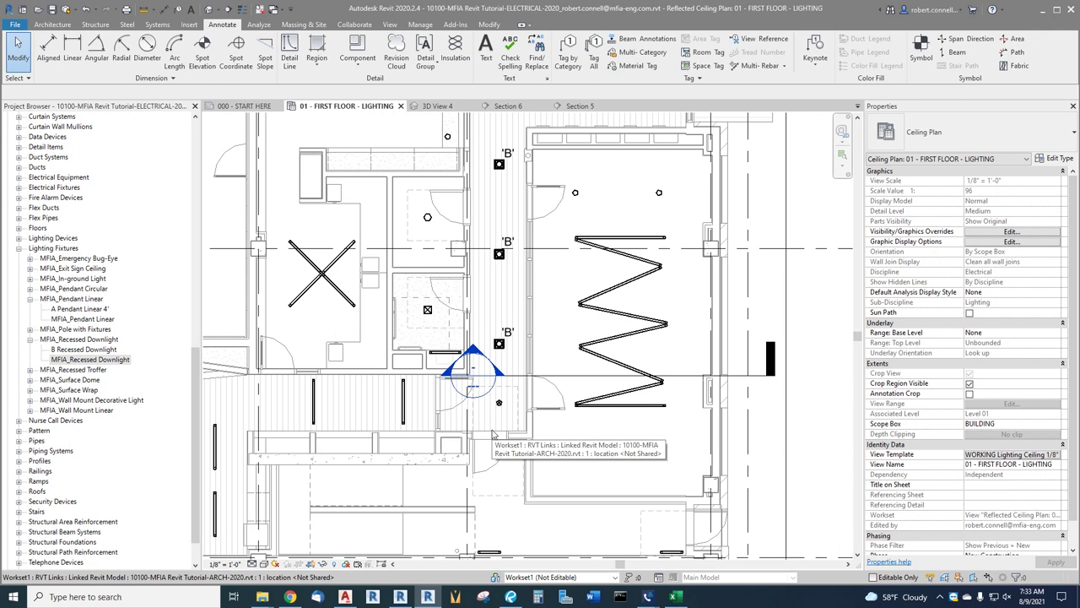
- Place one MFIA_Exit Sign Ceiling fixture on the ceiling face in front of the door at the corridor's end
scroll(493, 434, "up", 3)
scroll(523, 371, "down", 2)
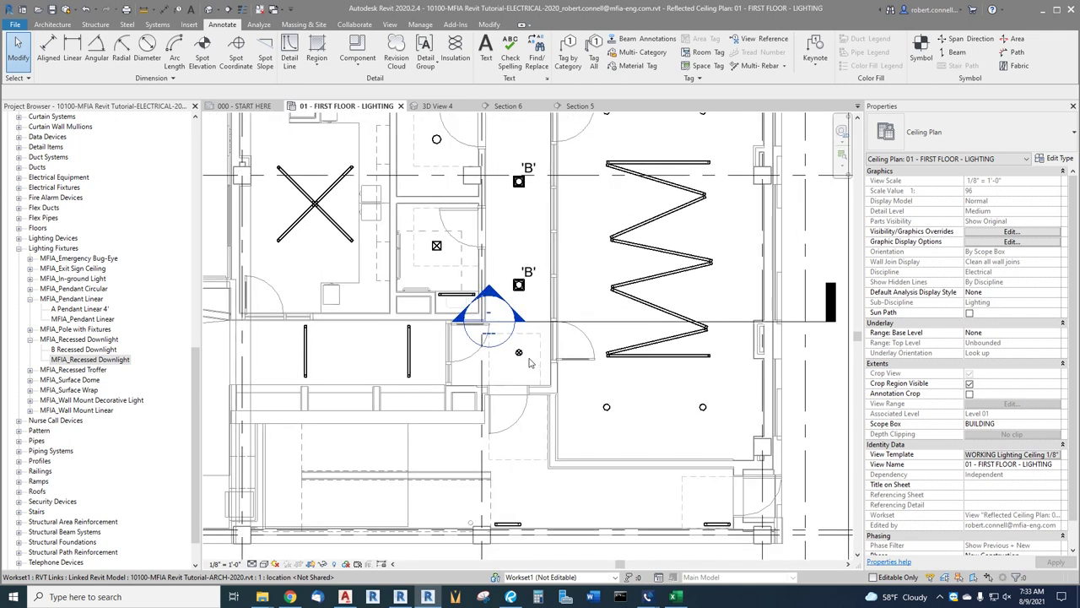
scroll(523, 380, "down", 4)
scroll(510, 405, "up", 3)
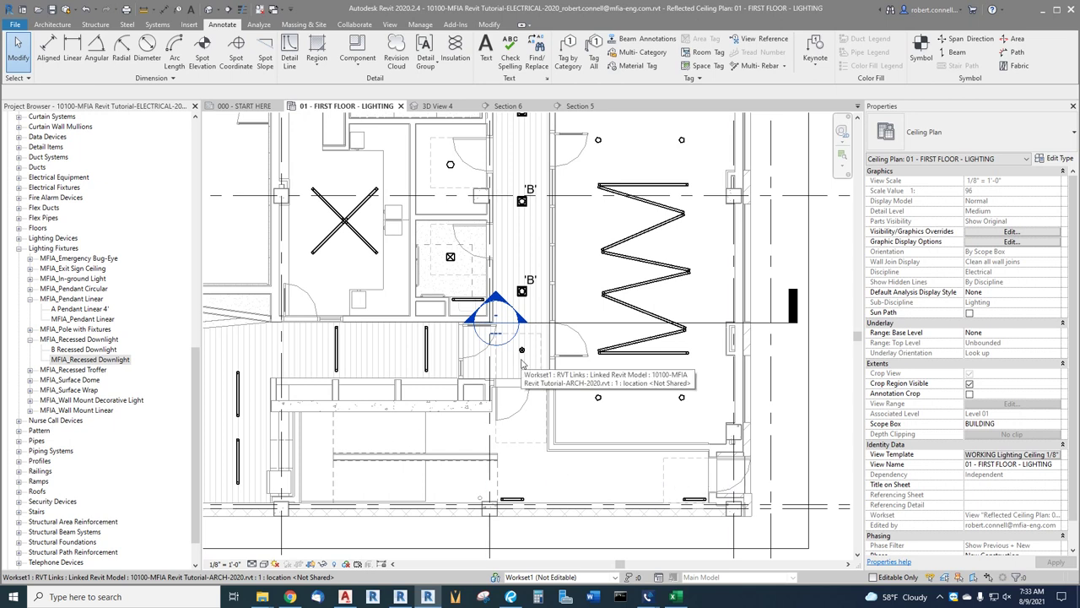
scroll(517, 369, "up", 2)
scroll(521, 354, "up", 2)
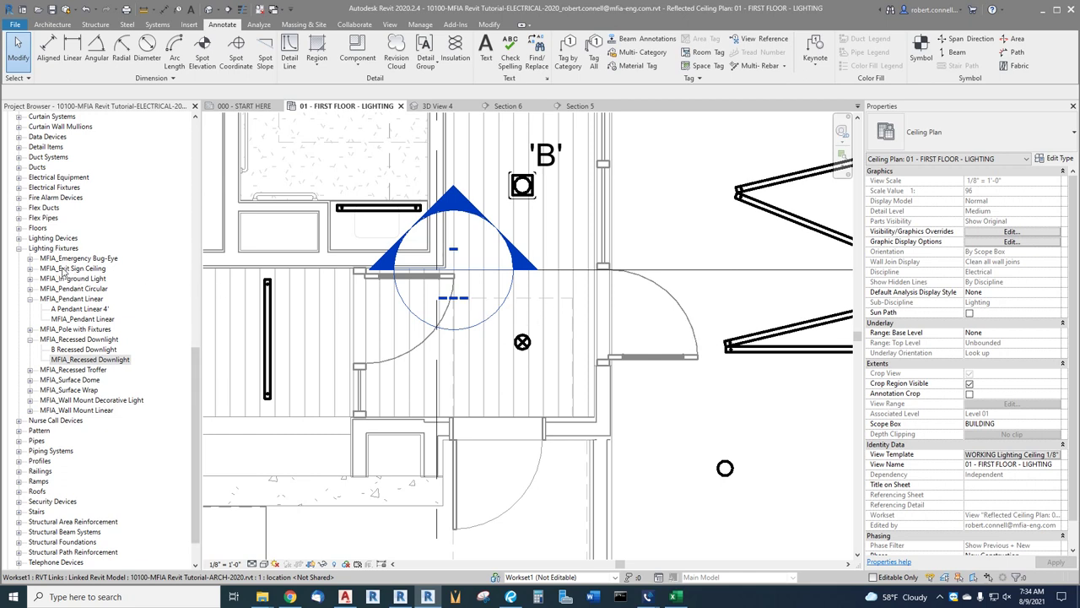
left_click(30, 268)
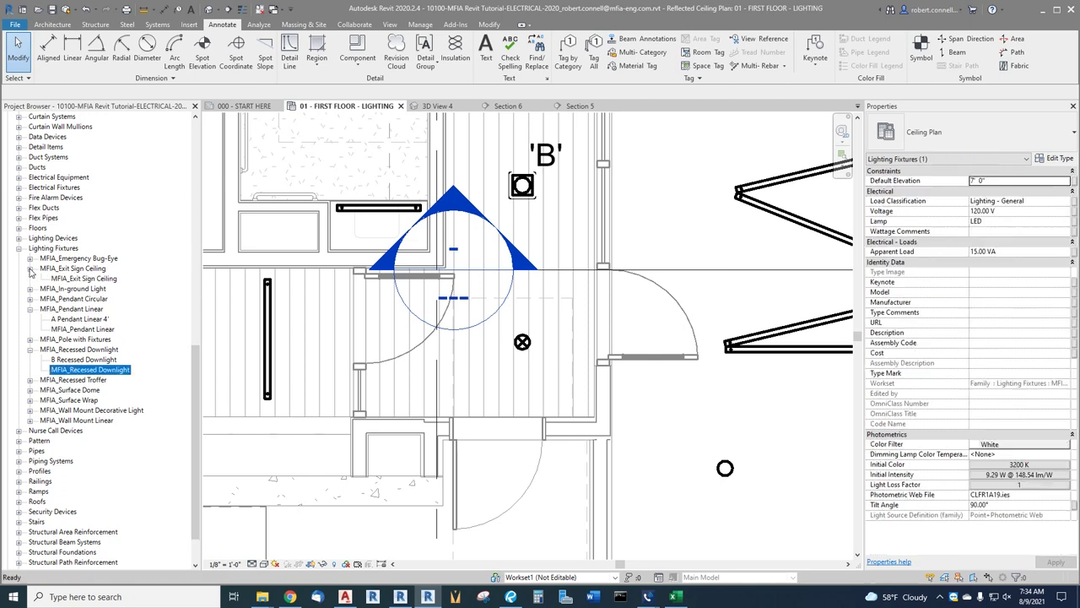
left_click(78, 279)
left_click_drag(78, 281, 371, 347)
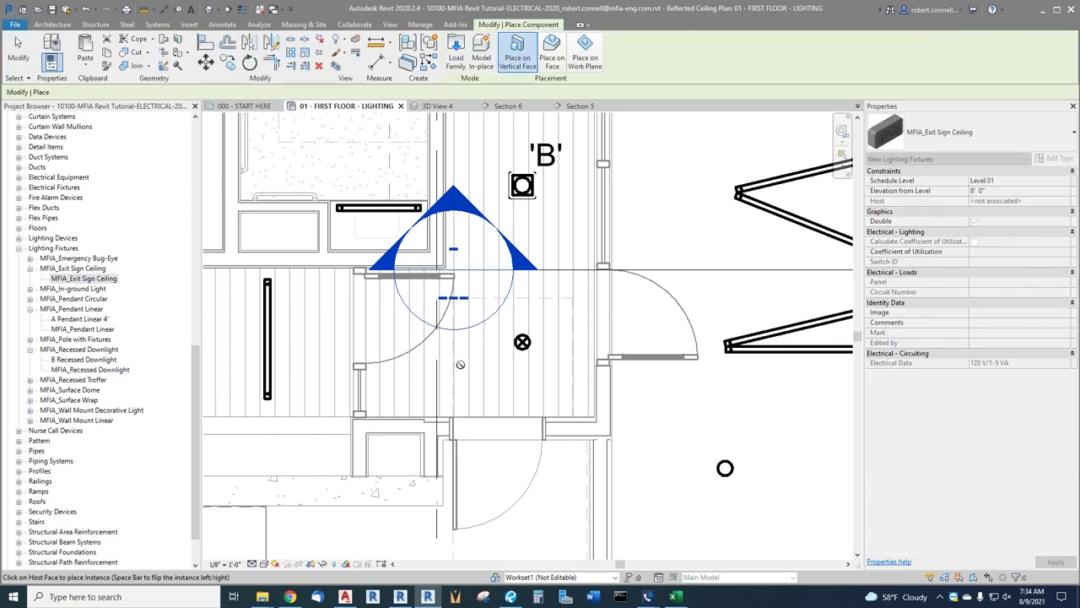
left_click(518, 55)
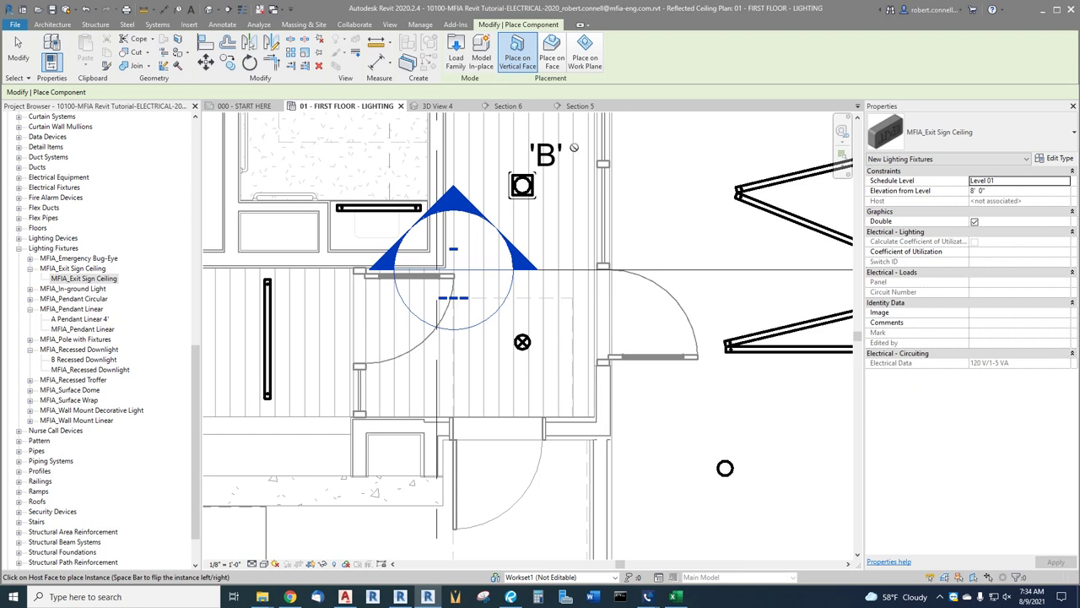
left_click(553, 57)
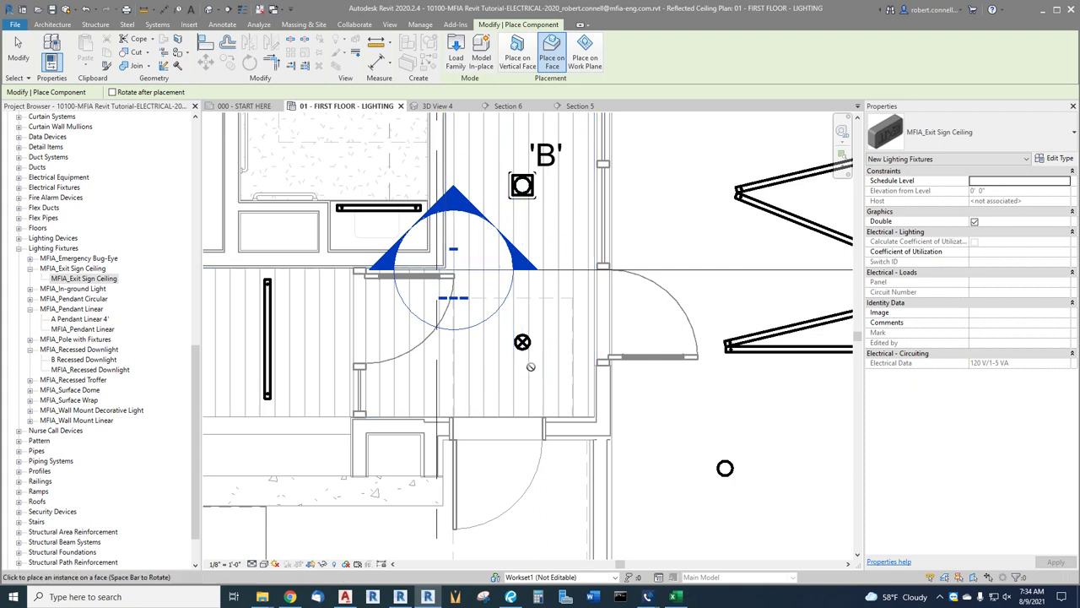
scroll(505, 348, "down", 3)
scroll(503, 371, "up", 6)
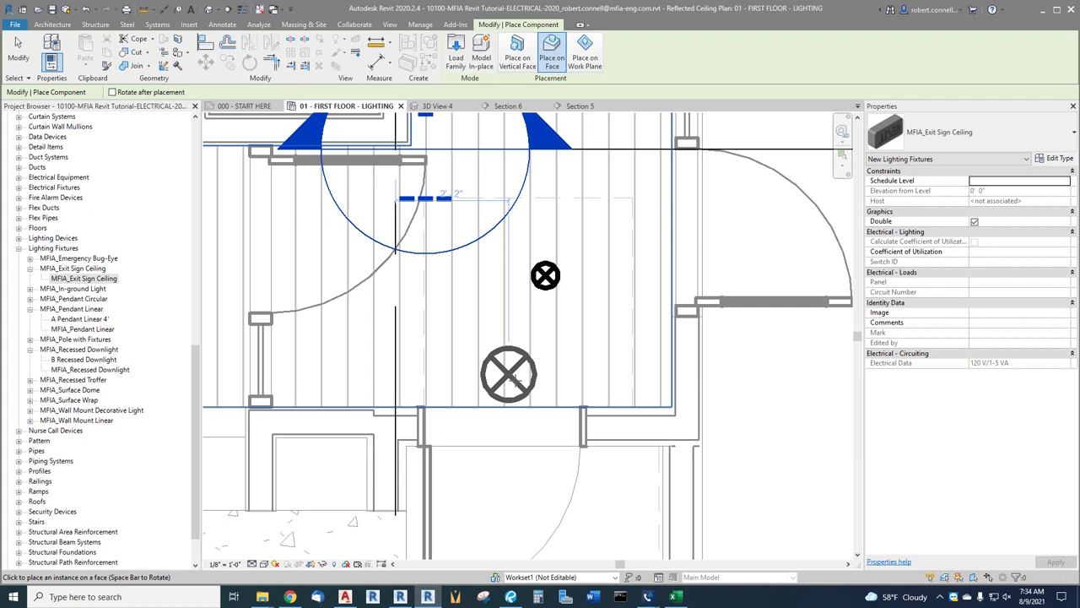
left_click(516, 380)
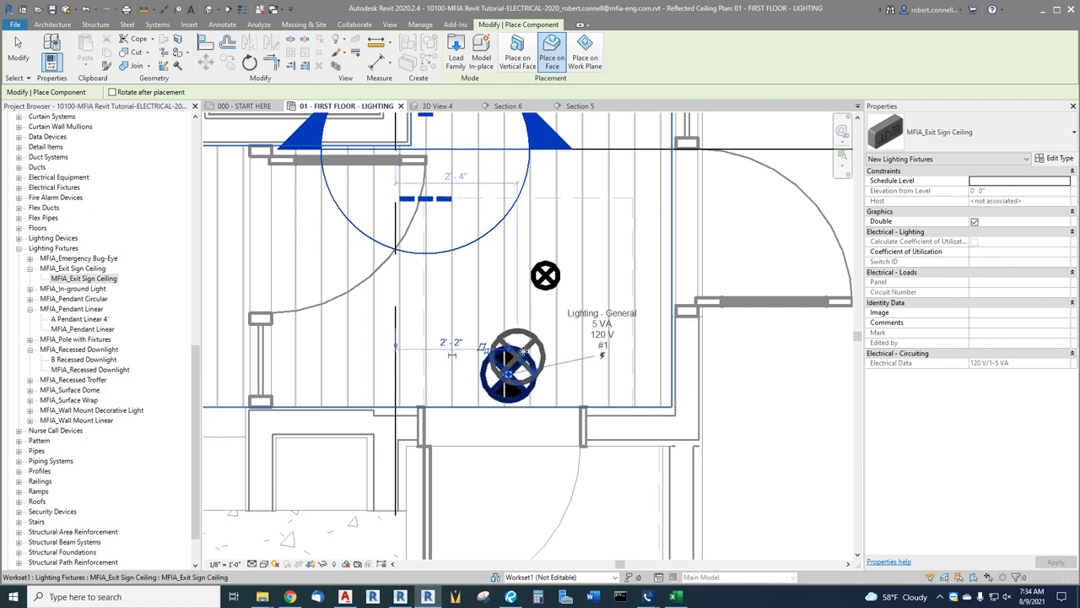
key("Escape")
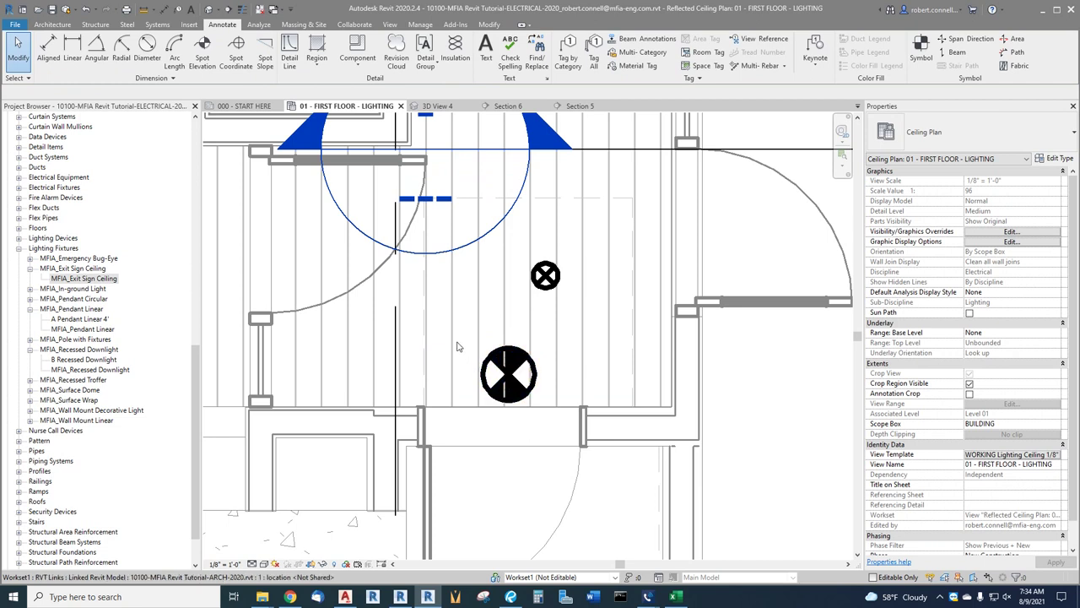
- Turn off the Double option of the placed exit sign to make it single-faced
left_click(519, 359)
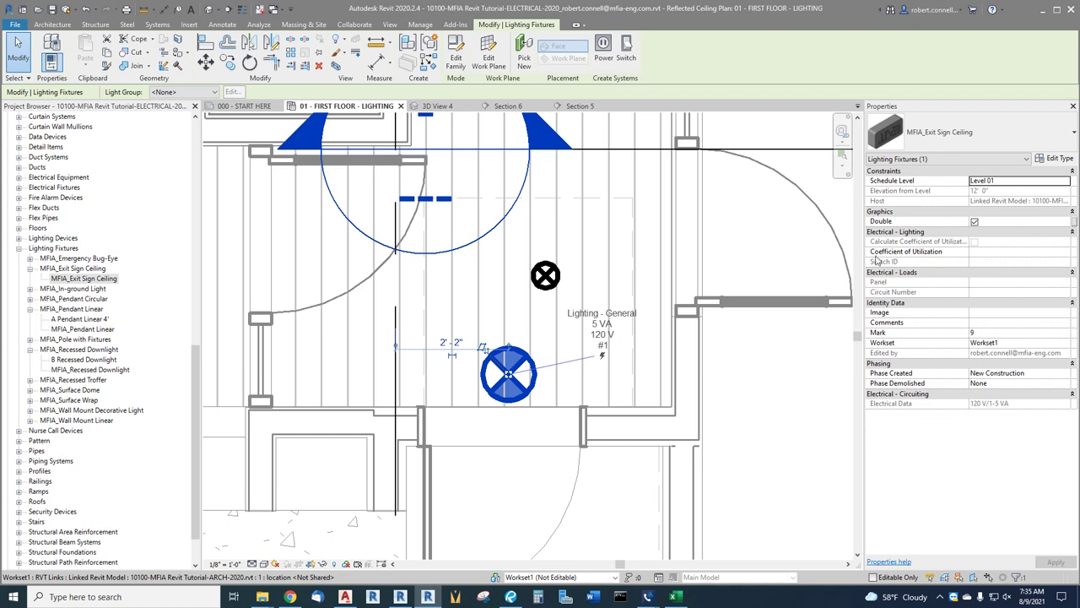
left_click(975, 222)
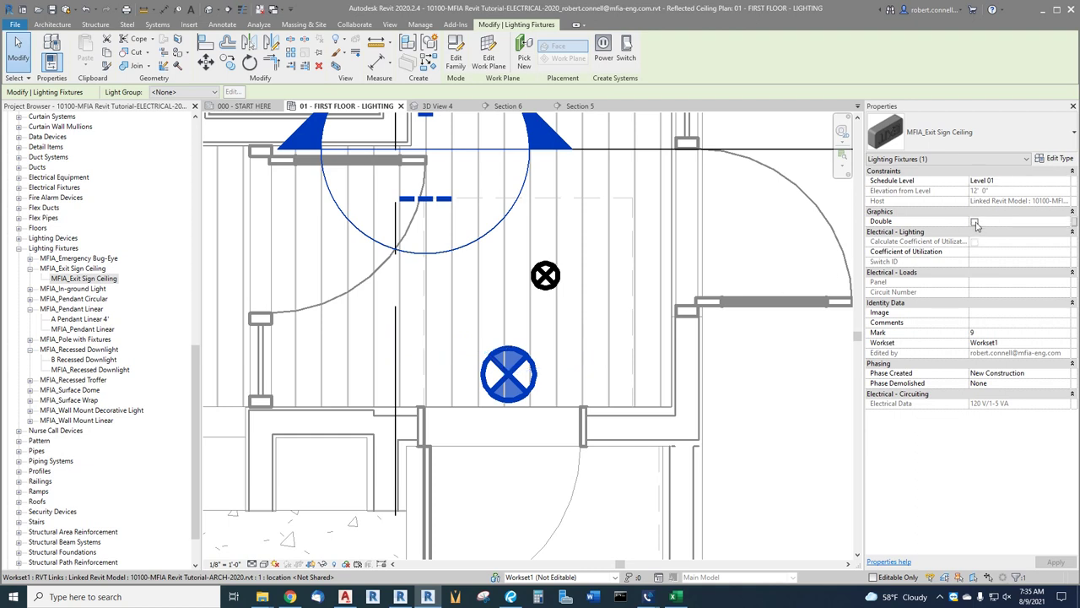
left_click(530, 321)
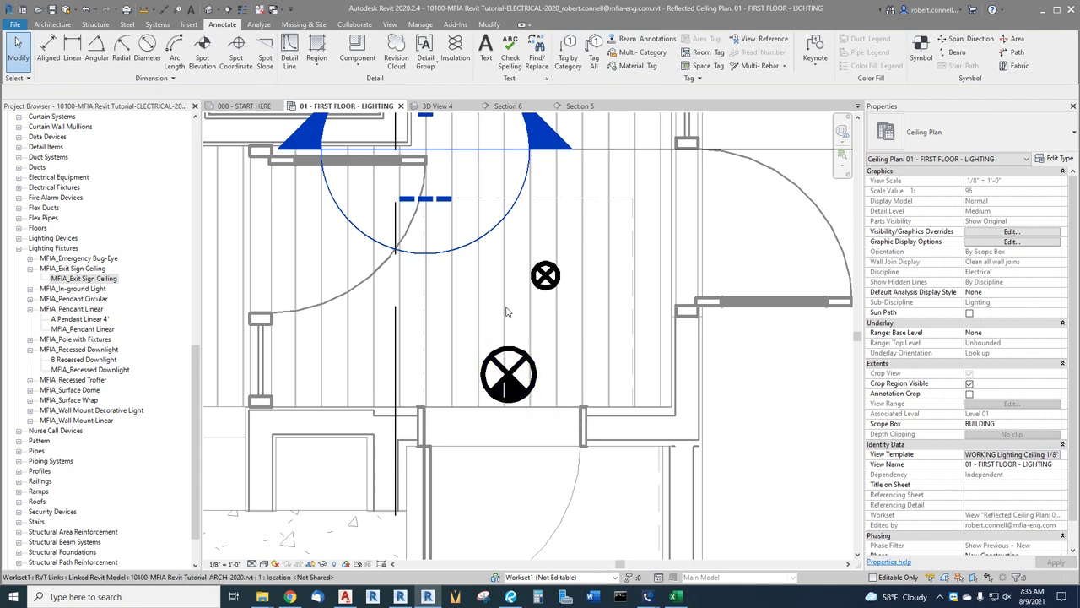
- Rotate the exit sign so its shaded face points up the corridor, away from the door
left_click(509, 382)
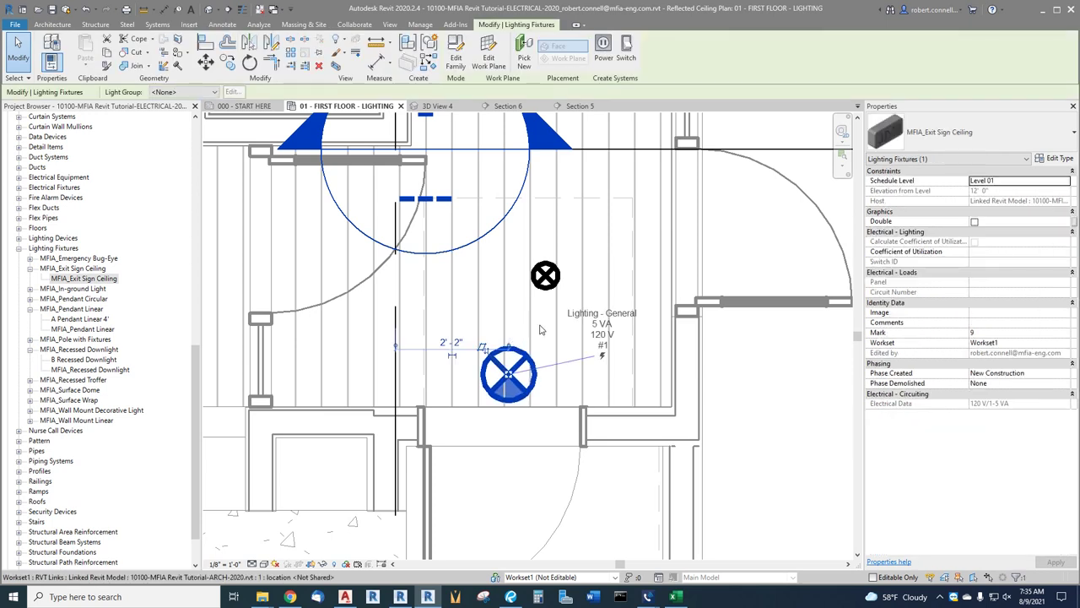
key("Escape")
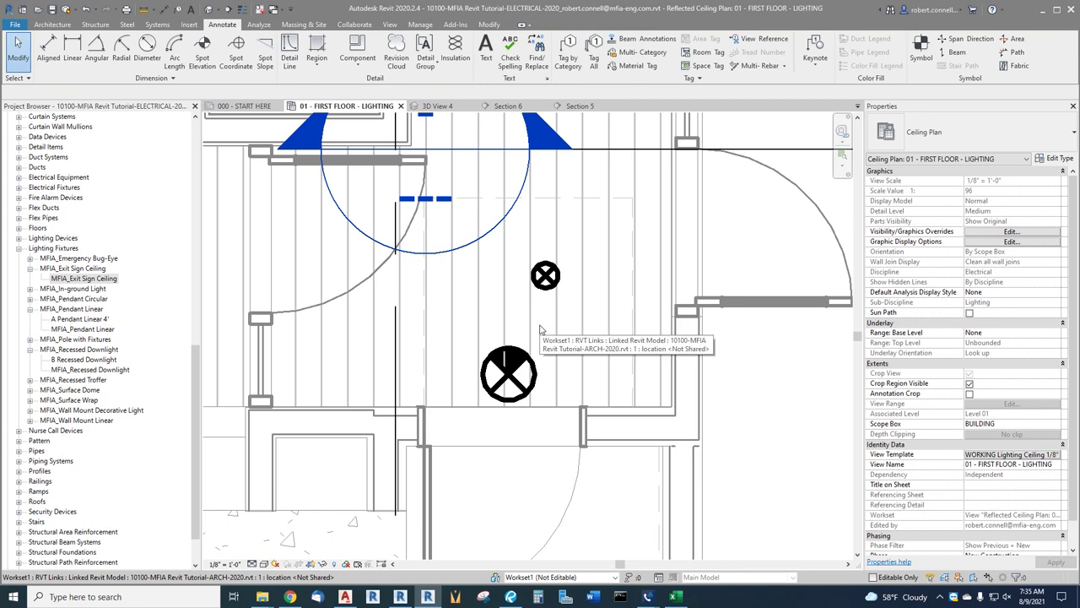
left_click(509, 378)
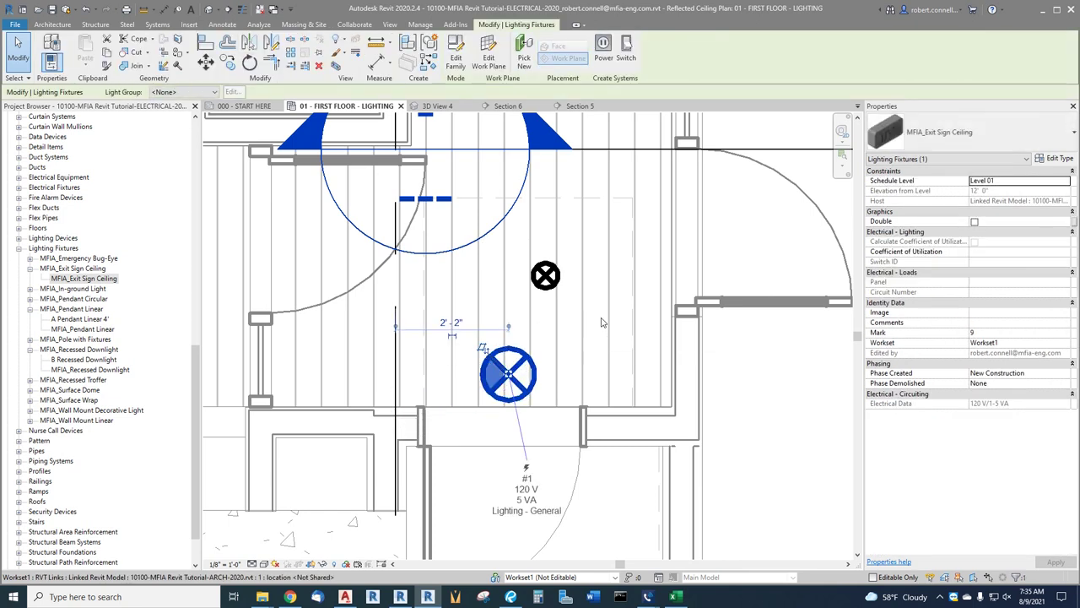
key("Escape")
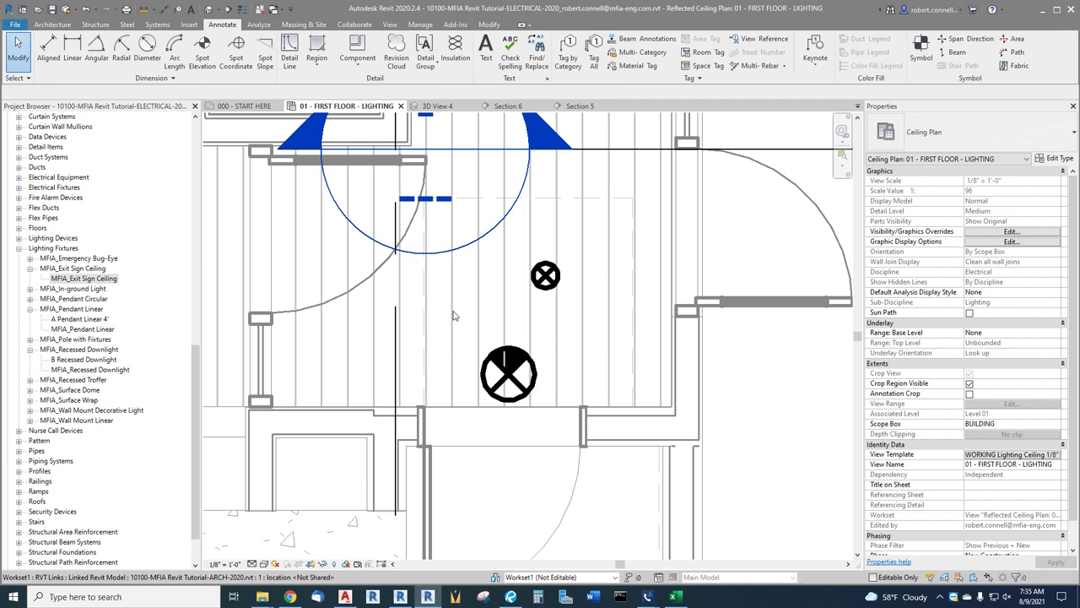
- Duplicate the exit sign's type as "X Exit Sign Single Face"
left_click(516, 353)
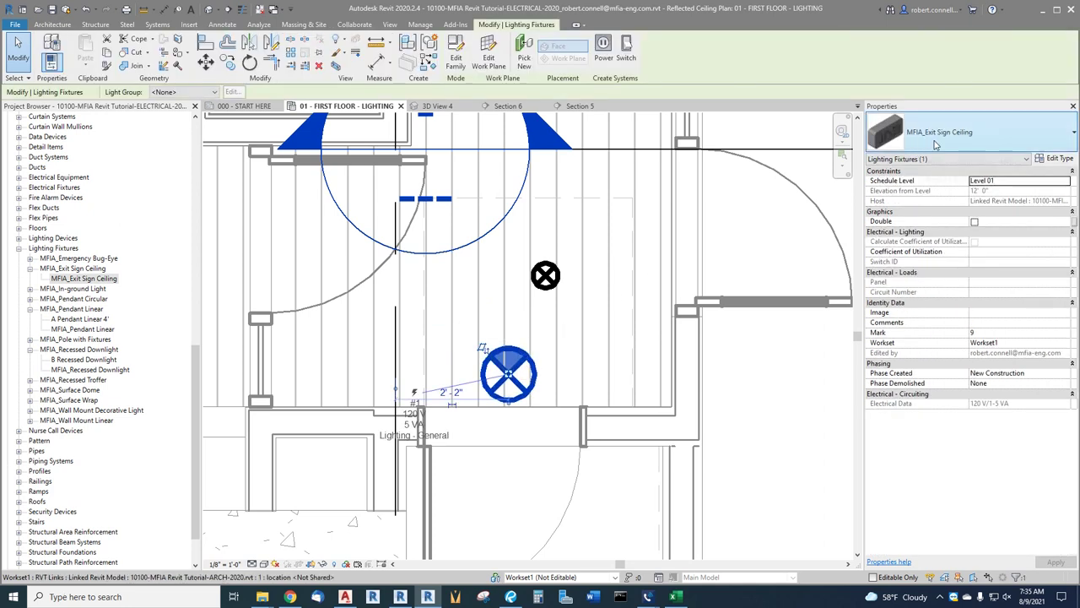
left_click(1055, 158)
left_click(792, 116)
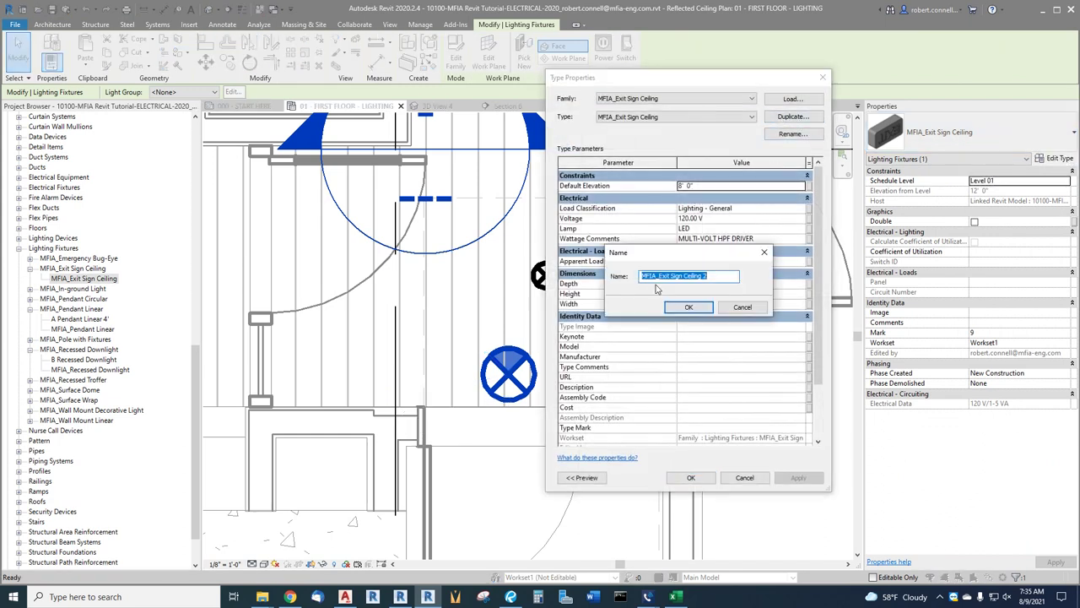
type("X")
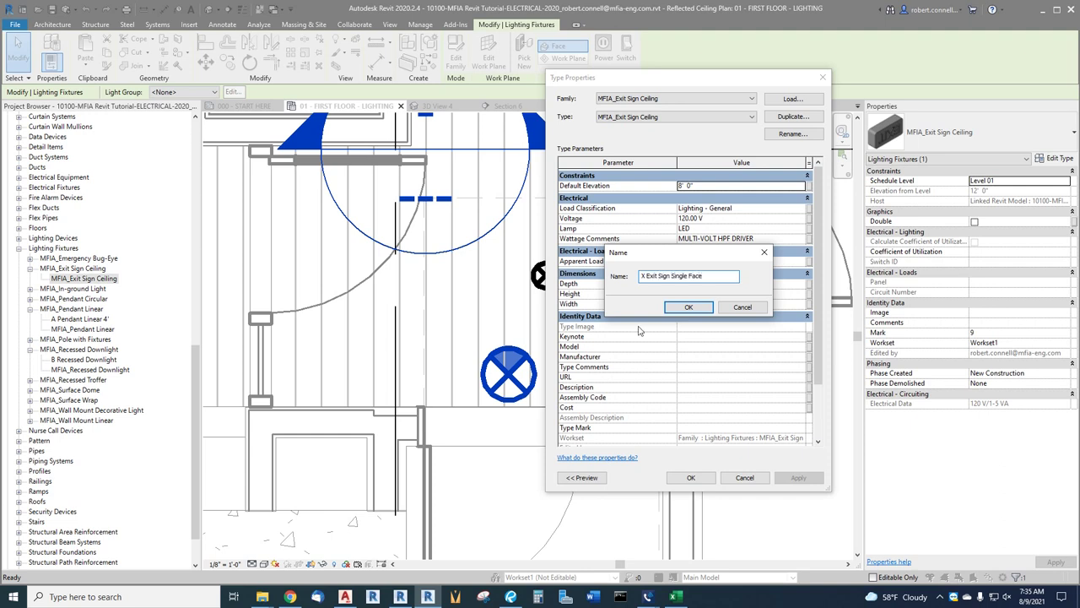
left_click(681, 309)
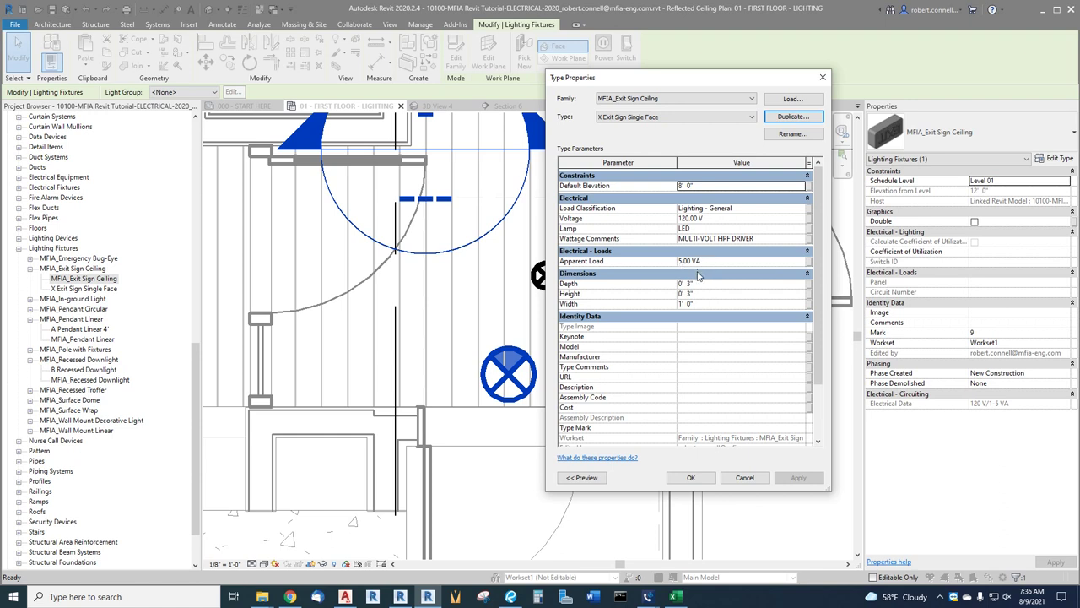
- Set the Type Mark of the X Exit Sign Single Face type to X and apply the type changes
left_click(691, 427)
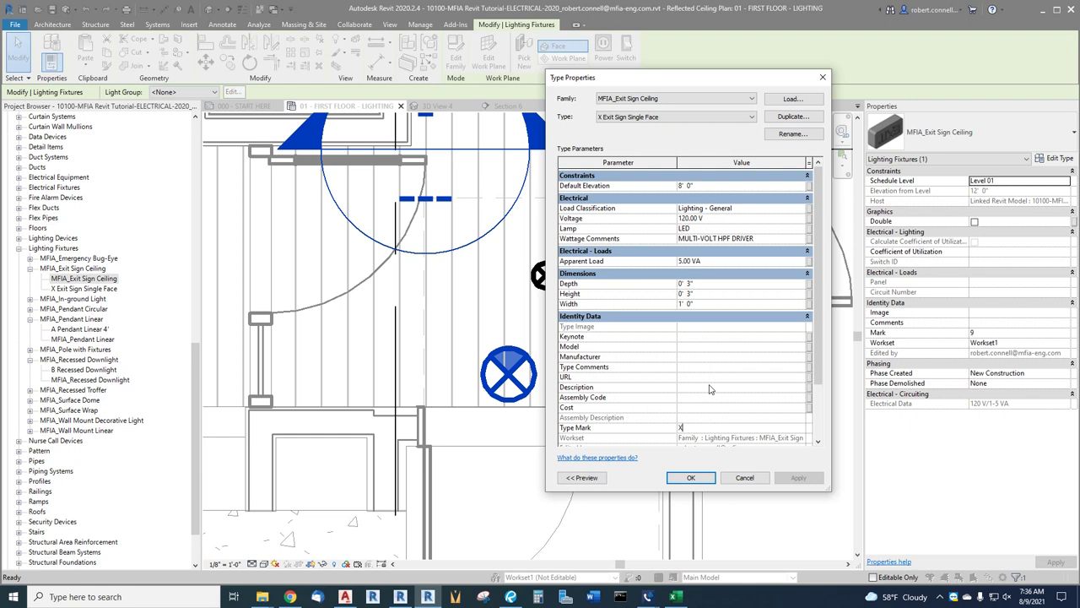
left_click(690, 477)
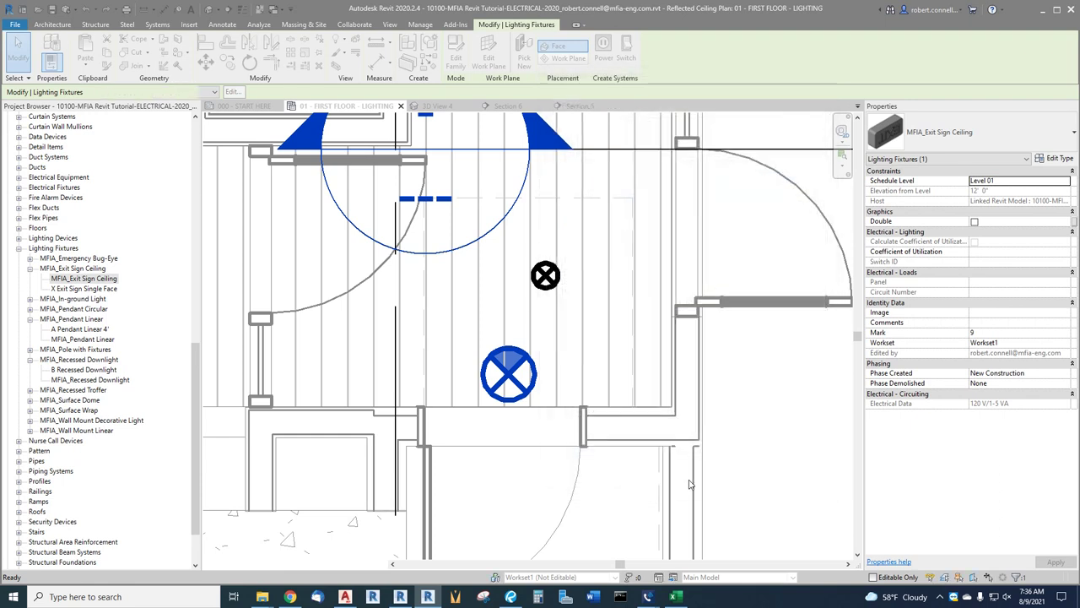
key("Escape")
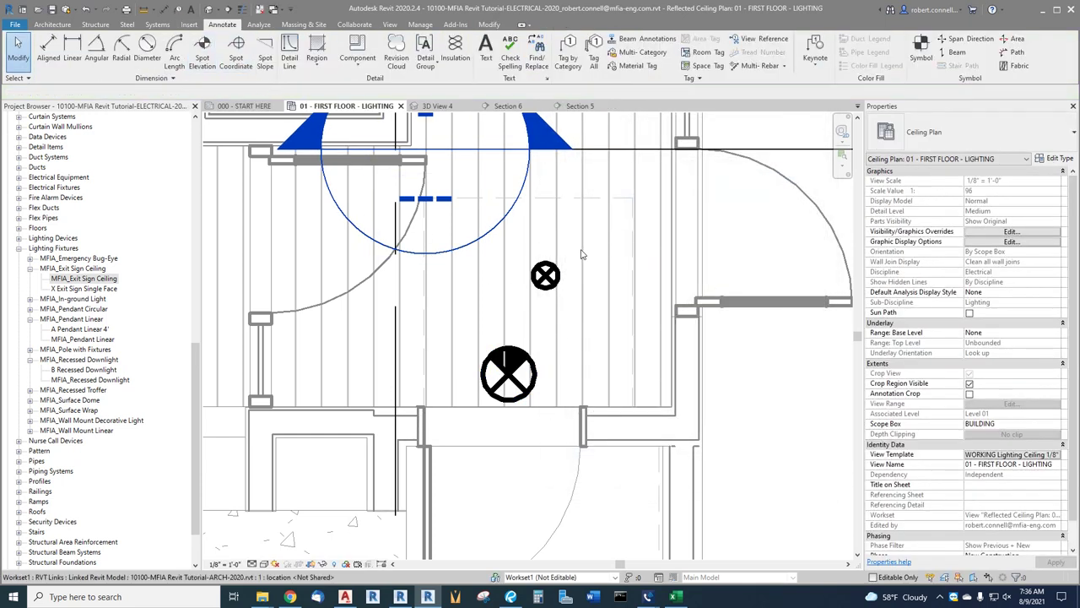
- Tag the single-face exit sign by category without a leader and move its tag clear of the symbol
left_click(178, 9)
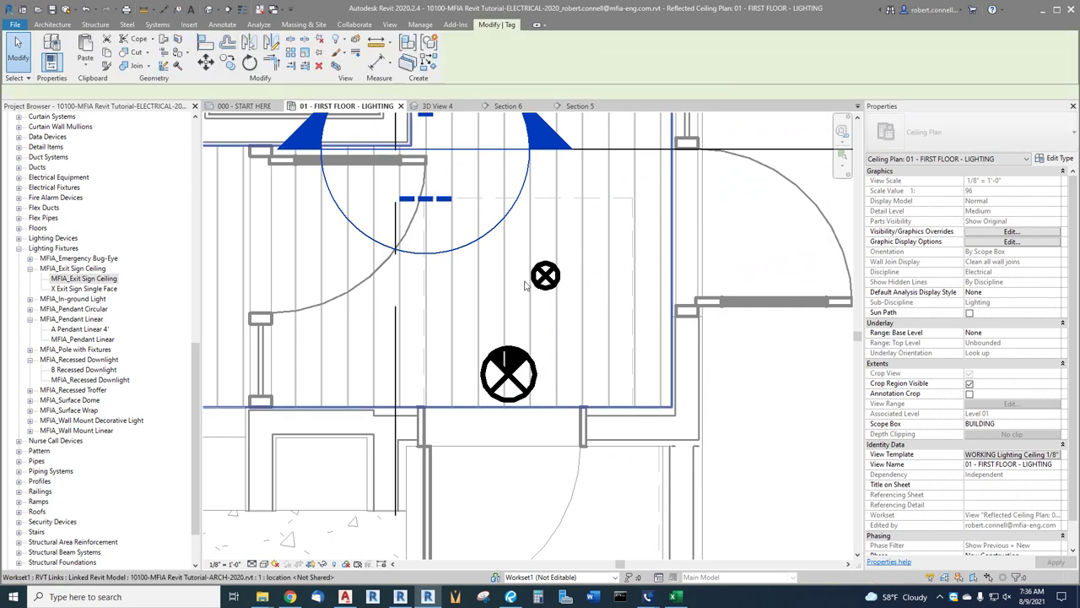
left_click(512, 402)
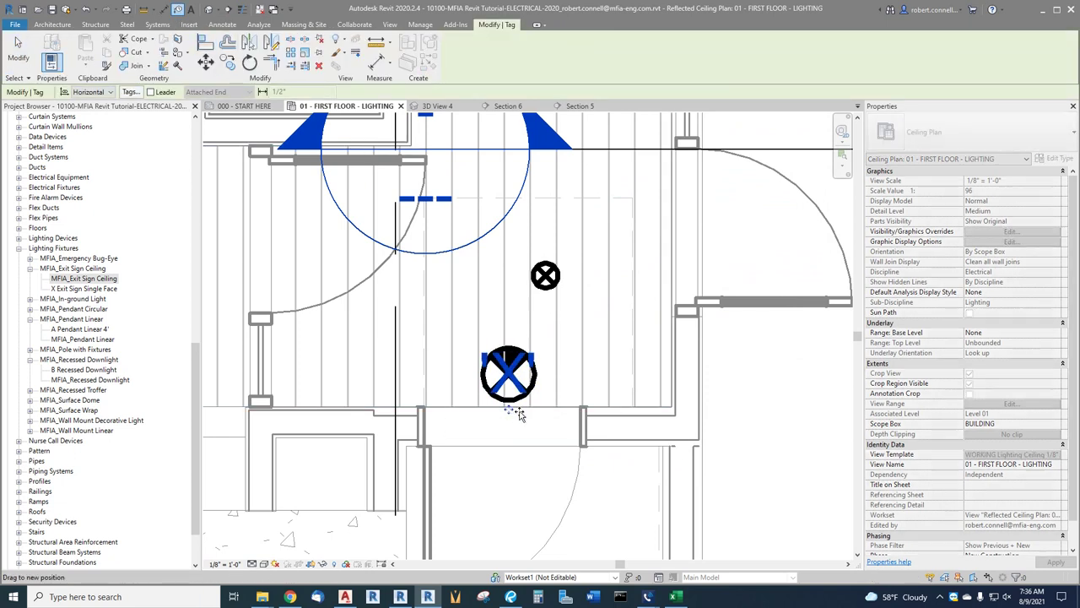
key("Escape")
key("Escape")
- Open the LIGHTING FIXTURE SCHEDULE from the project's schedules
scroll(449, 380, "down", 2)
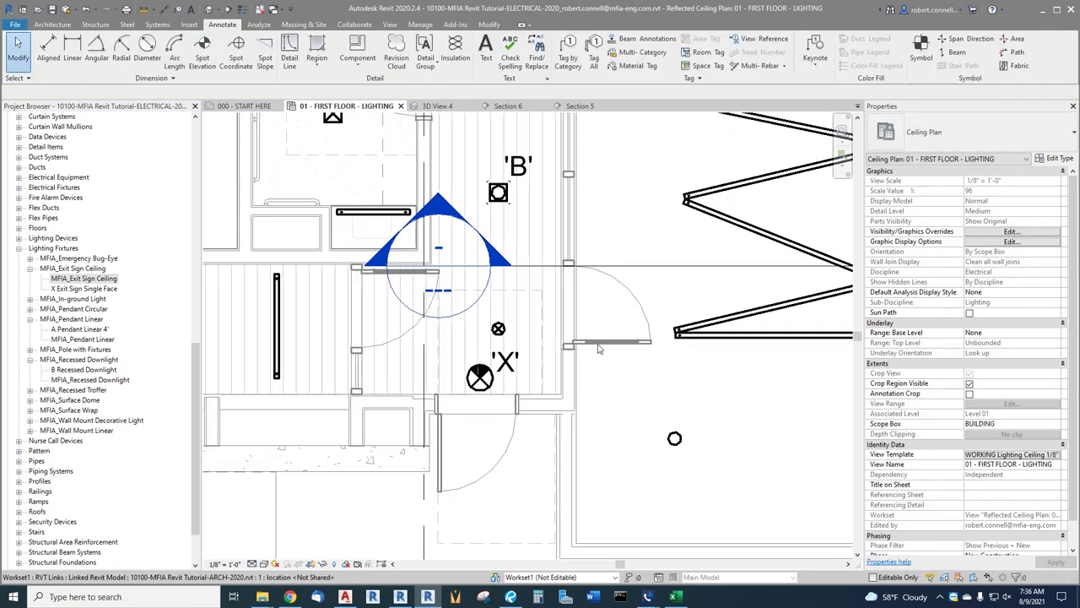
scroll(537, 312, "down", 2)
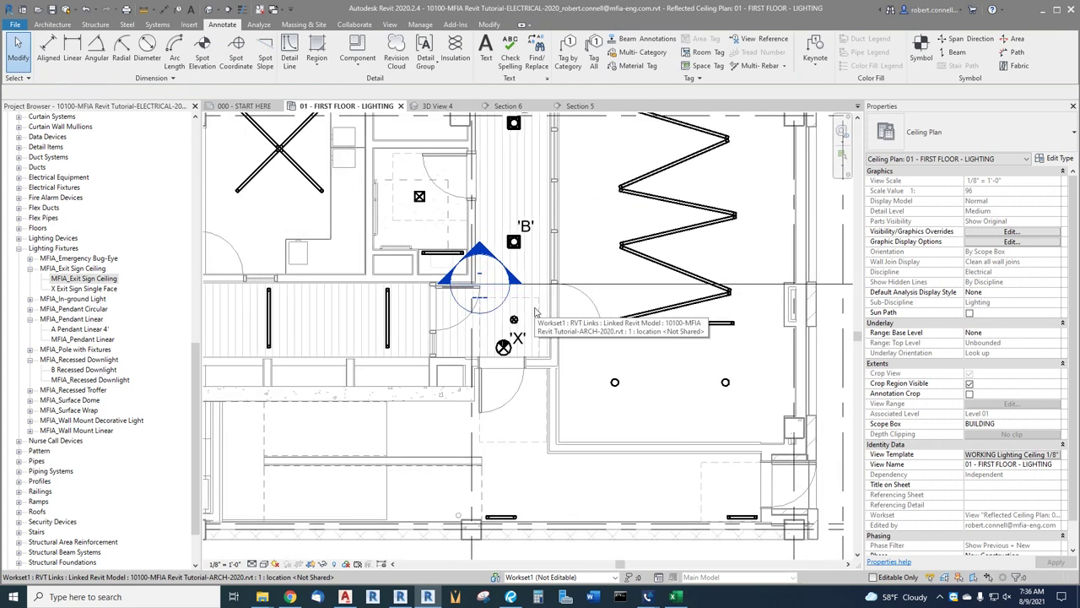
scroll(534, 312, "down", 2)
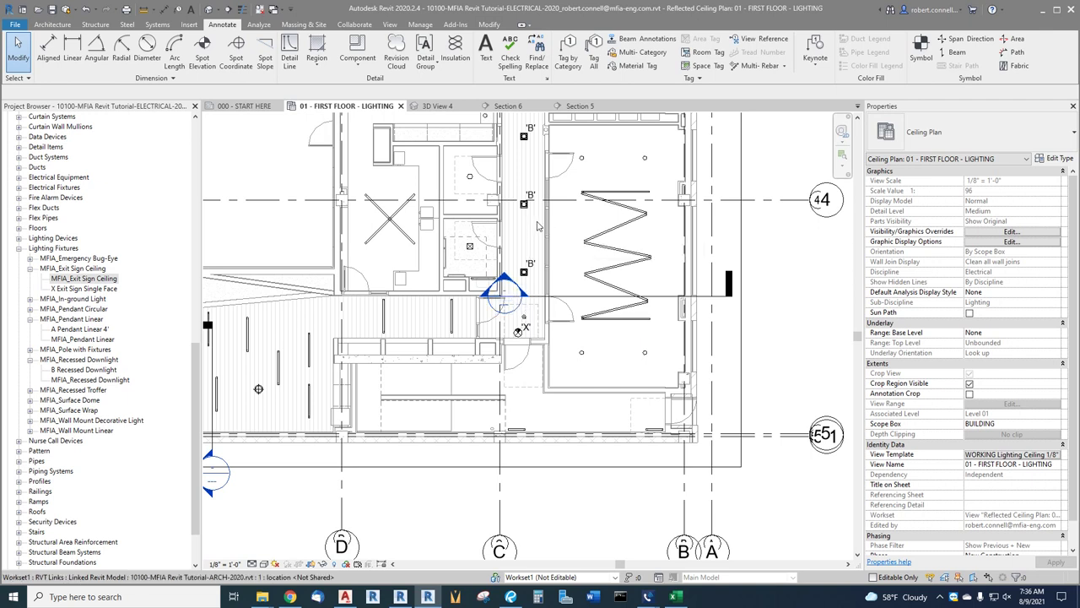
scroll(523, 226, "up", 1)
scroll(523, 226, "up", 2)
scroll(523, 227, "down", 2)
scroll(511, 222, "up", 2)
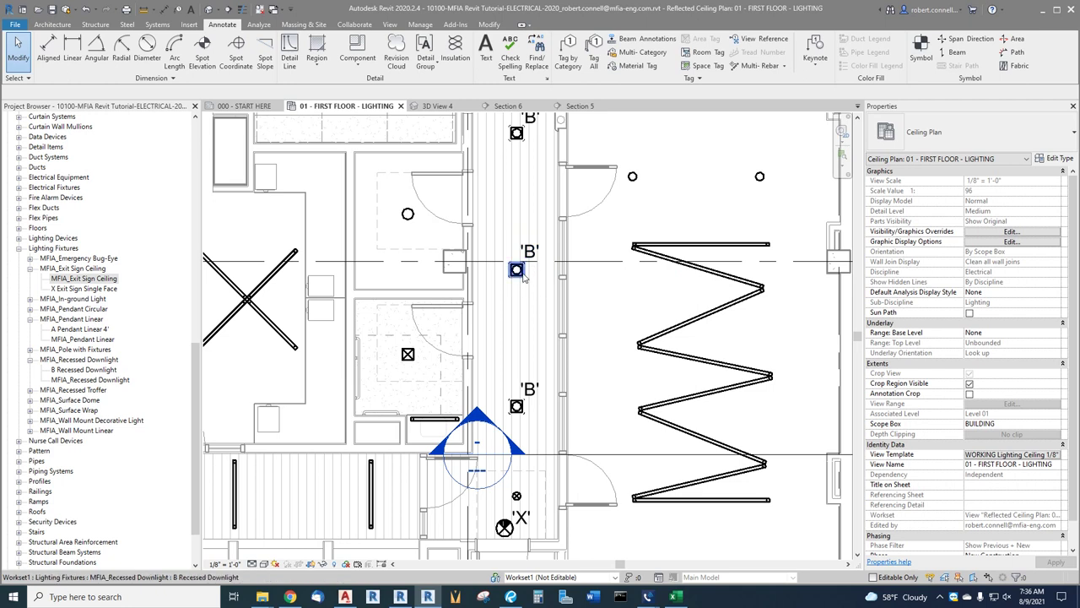
left_click_drag(199, 362, 207, 246)
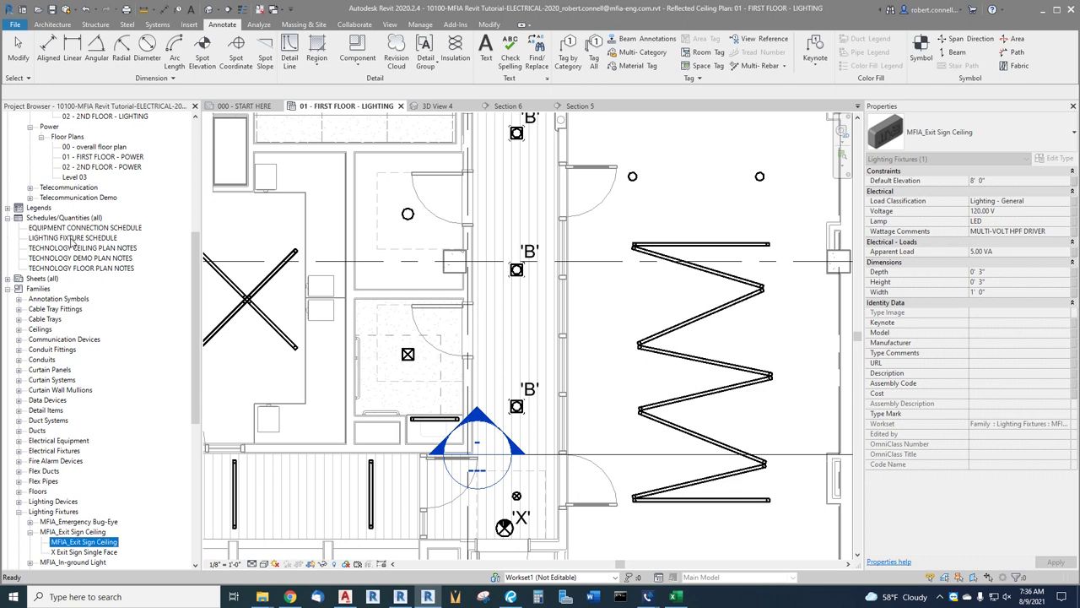
double_click(74, 239)
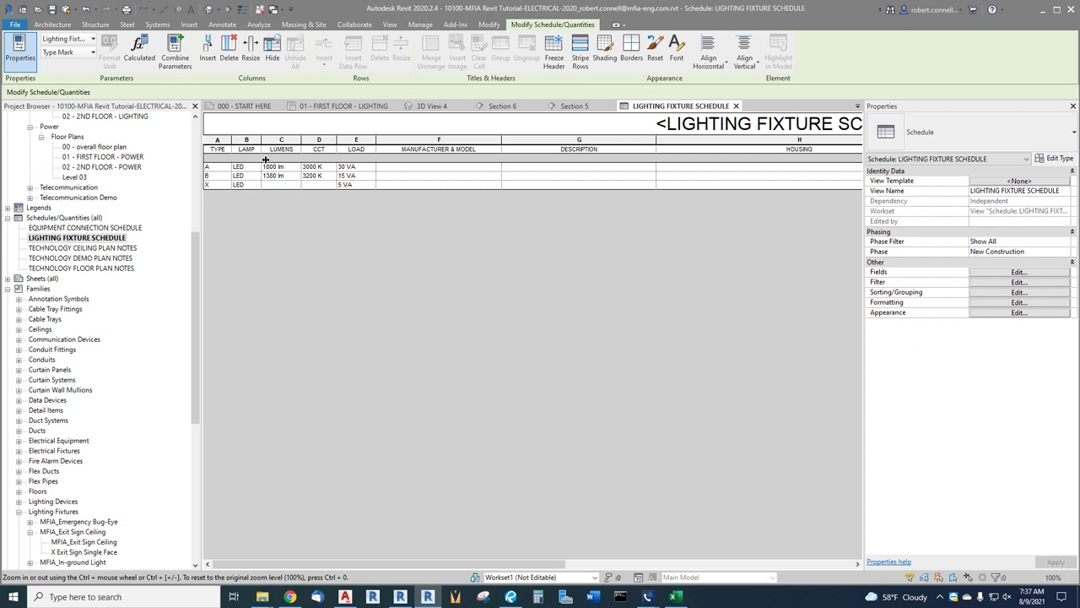
- Examine the type, lamp, lumens, CCT and load entries of the scheduled fixtures at a readable size
scroll(245, 165, "up", 5, "ctrl")
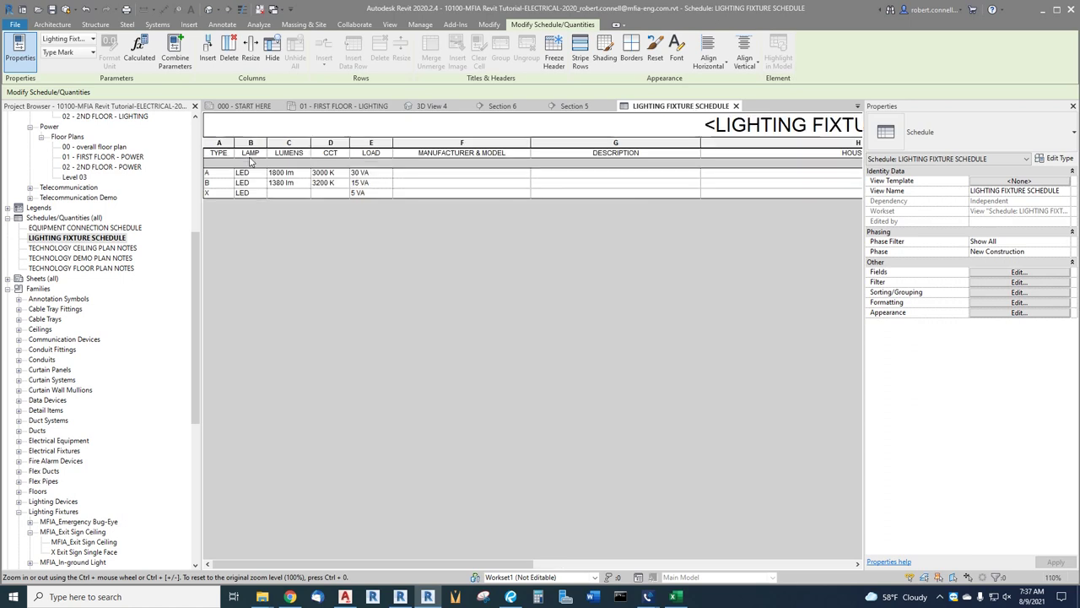
scroll(250, 161, "down", 5, "ctrl")
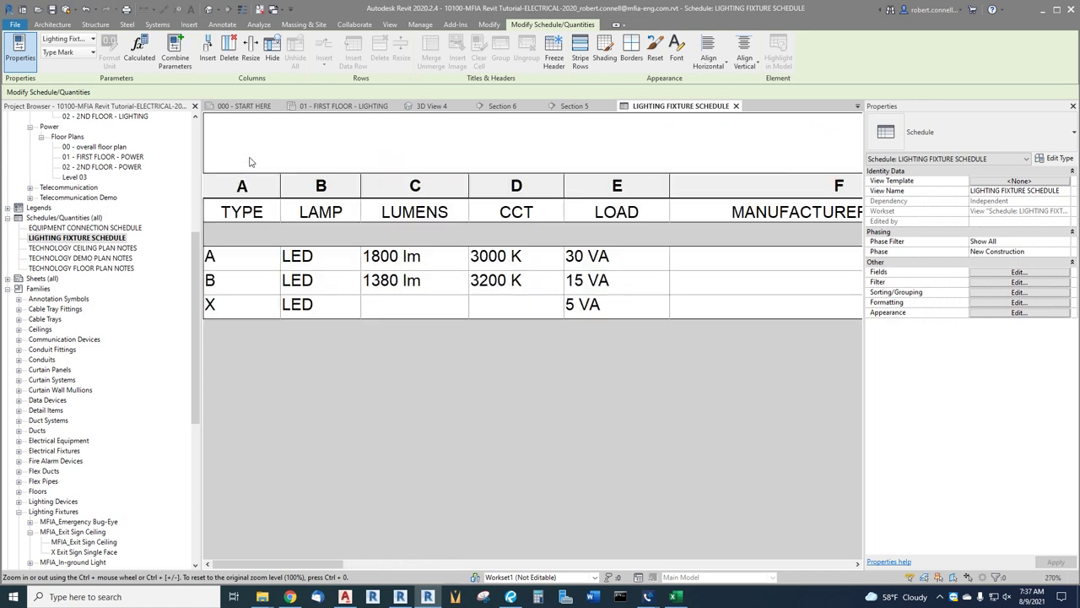
scroll(250, 162, "down", 3, "ctrl")
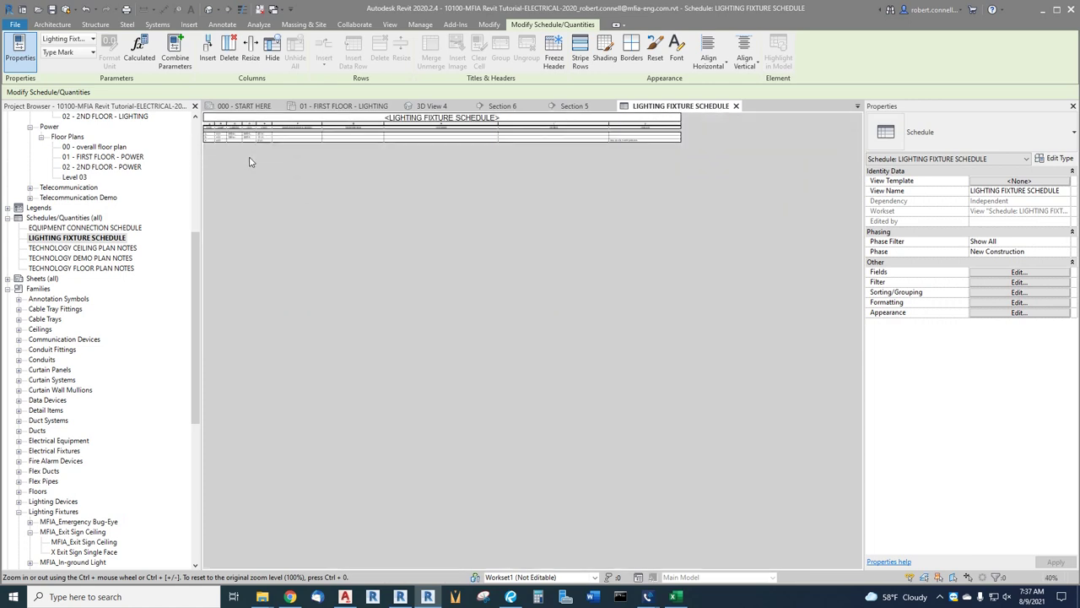
scroll(233, 163, "up", 2, "ctrl")
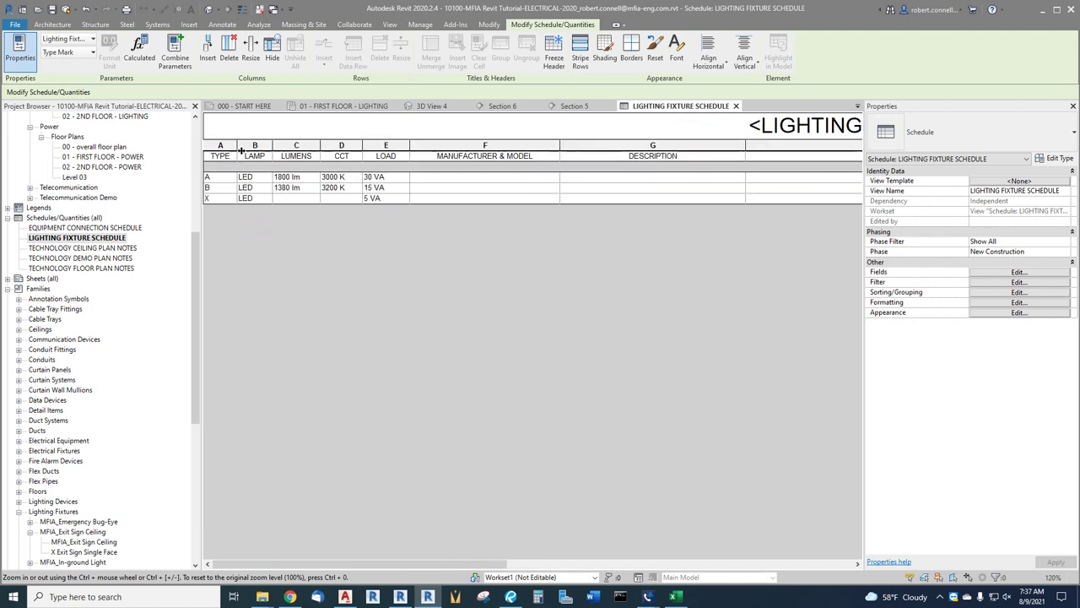
scroll(250, 142, "down", 3, "ctrl")
scroll(250, 142, "up", 4, "ctrl")
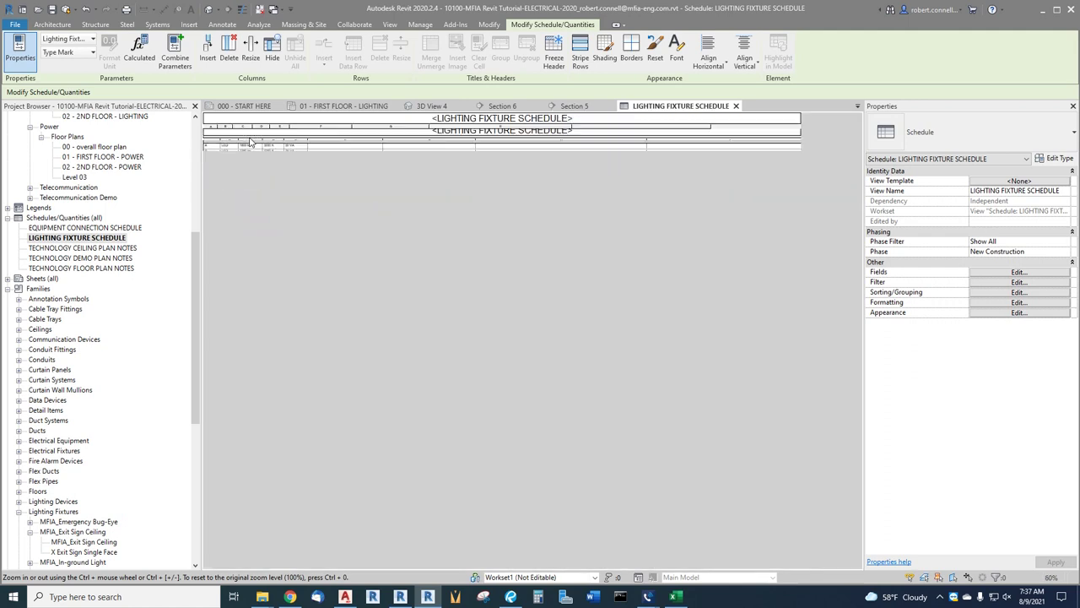
scroll(249, 142, "down", 1, "ctrl")
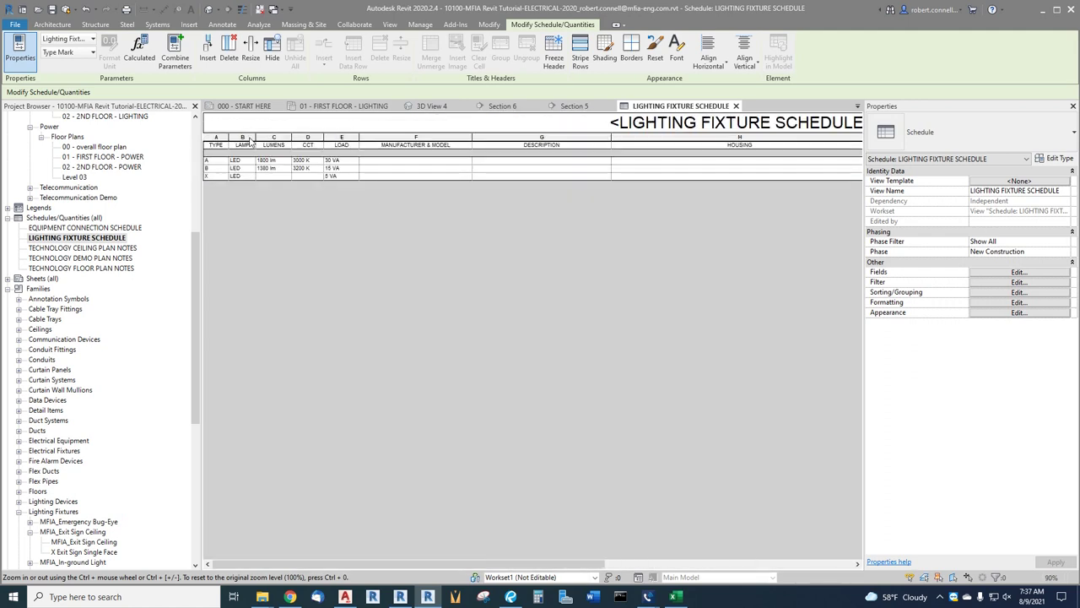
scroll(250, 141, "up", 2, "ctrl")
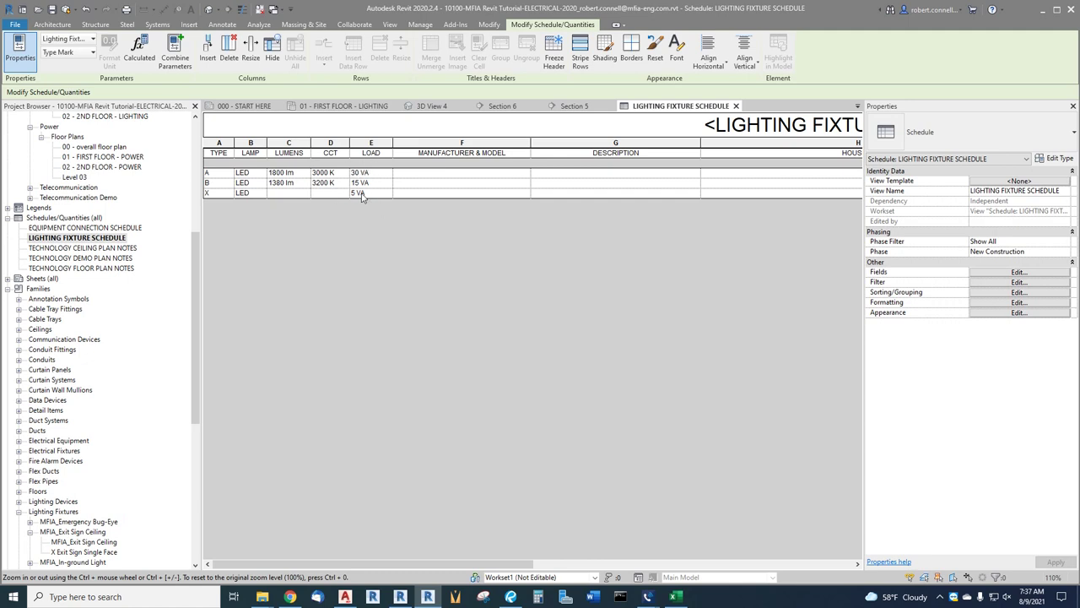
- Review the remaining schedule columns, from manufacturer and model through housing and optics to driver
left_click(425, 175)
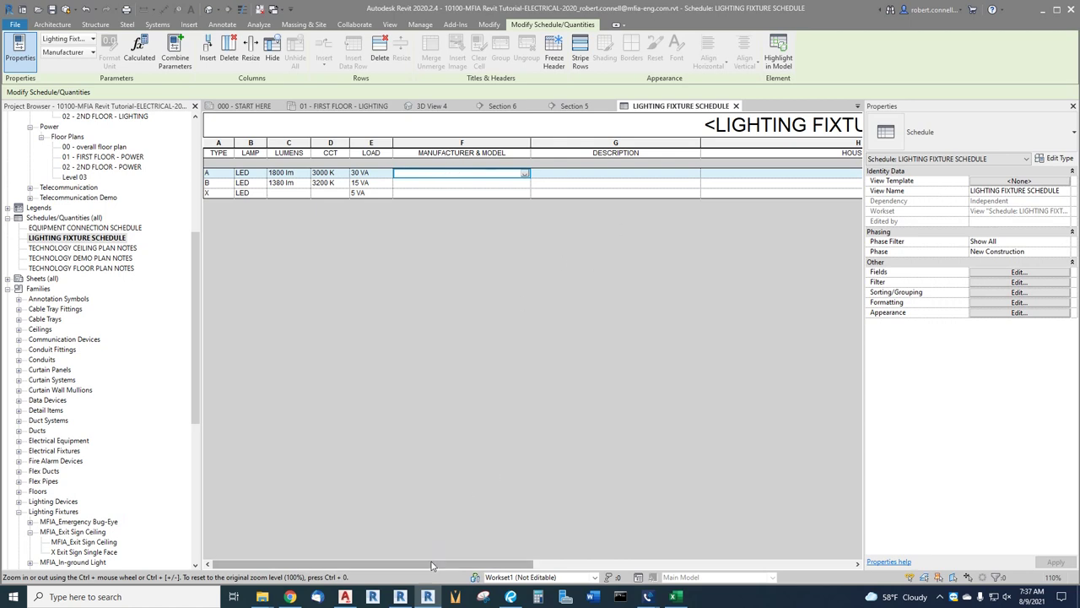
left_click_drag(441, 564, 535, 580)
scroll(637, 415, "down", 10)
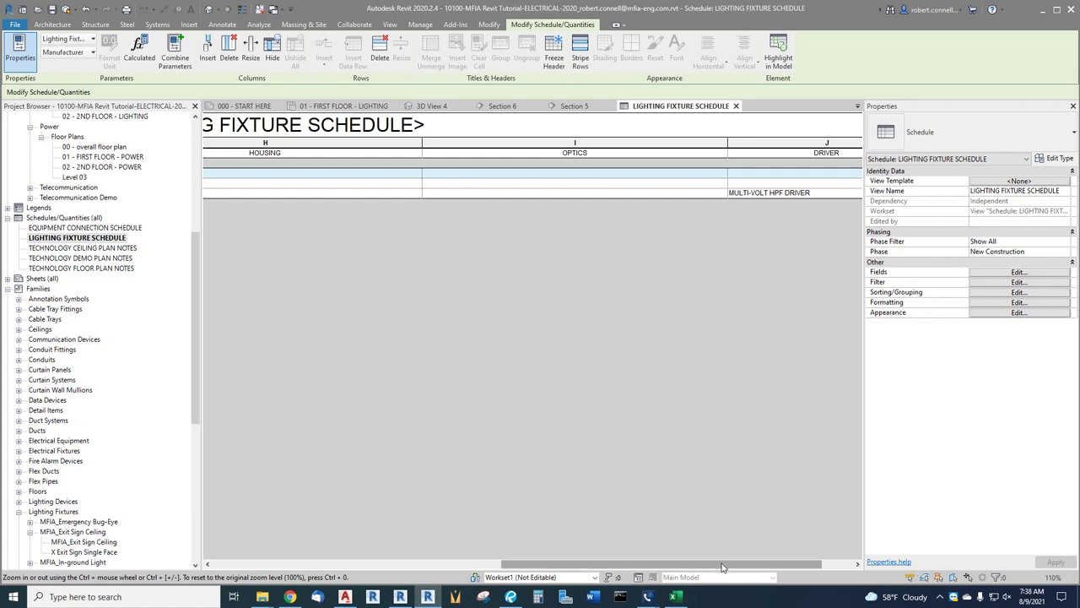
left_click_drag(728, 565, 804, 568)
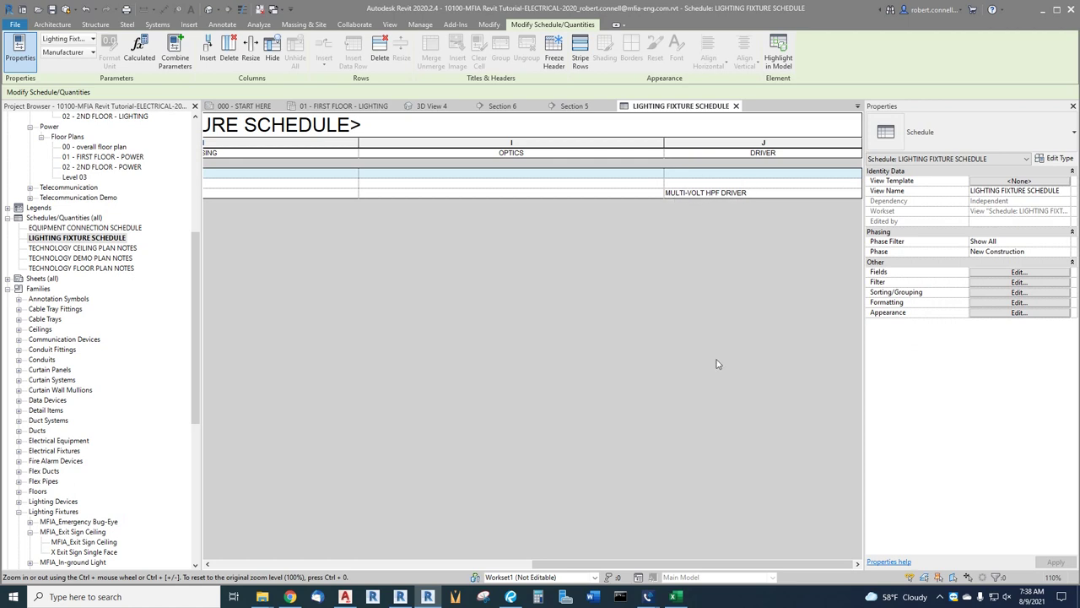
left_click_drag(659, 566, 325, 562)
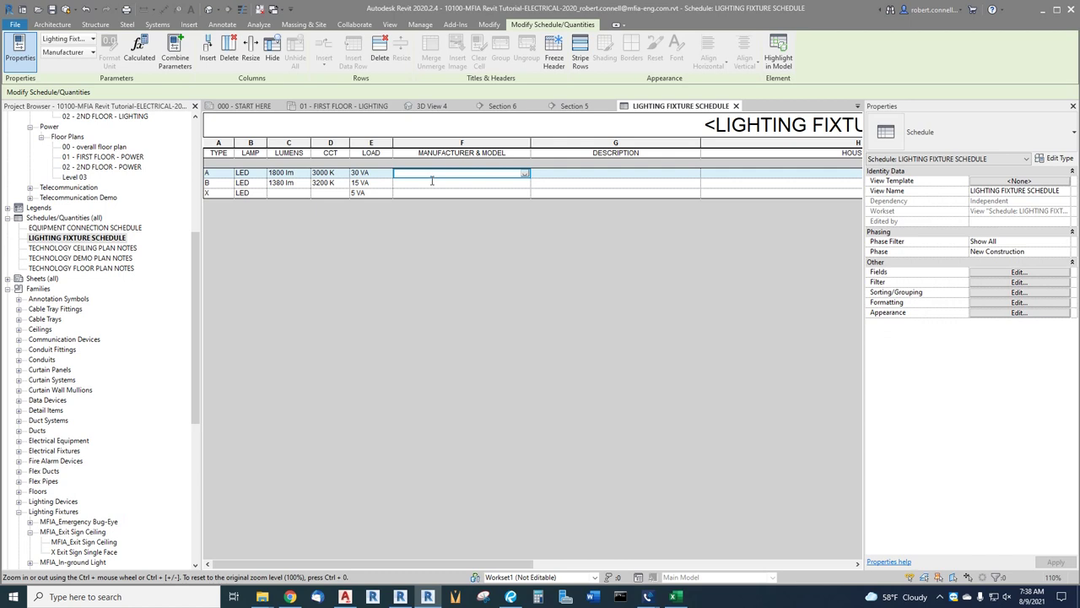
- Set the description of fixture type A to 4' LINEAR PENDANT and apply it to all elements of that type
left_click(550, 175)
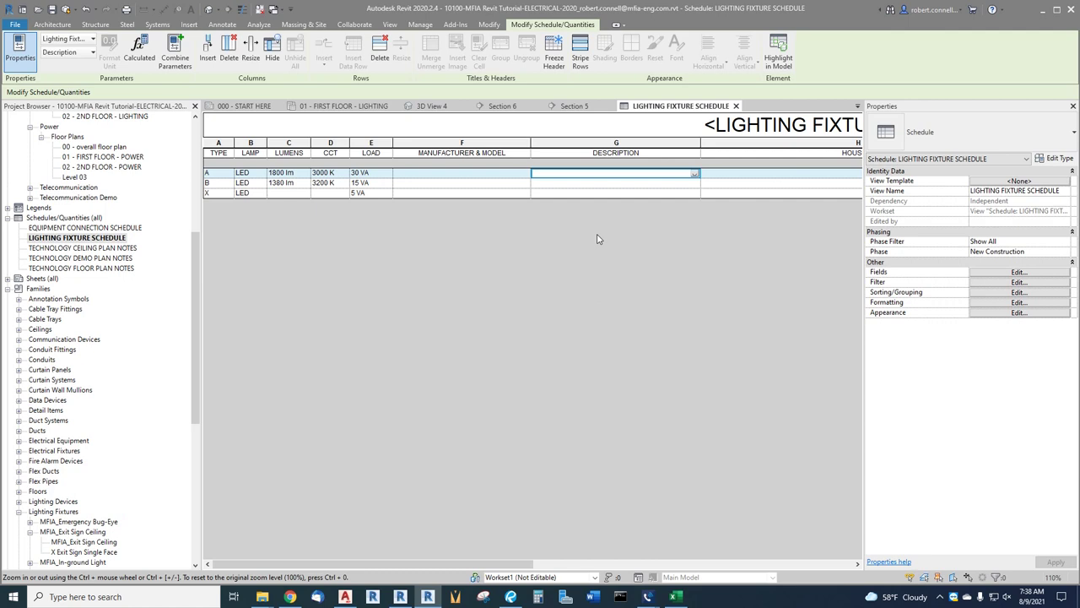
type("4' LINEAR PENDANT")
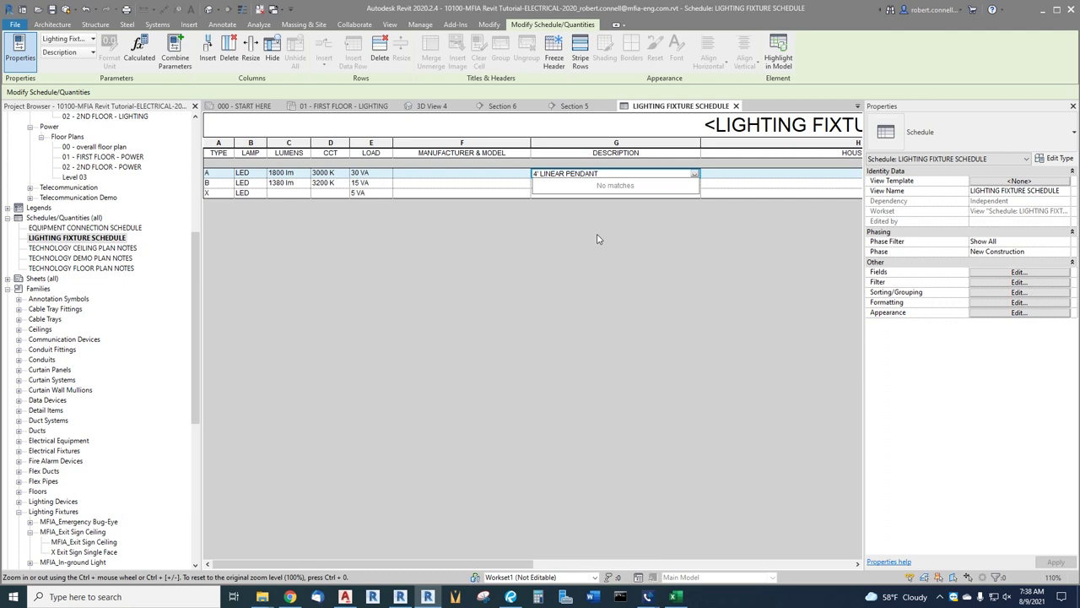
left_click(597, 239)
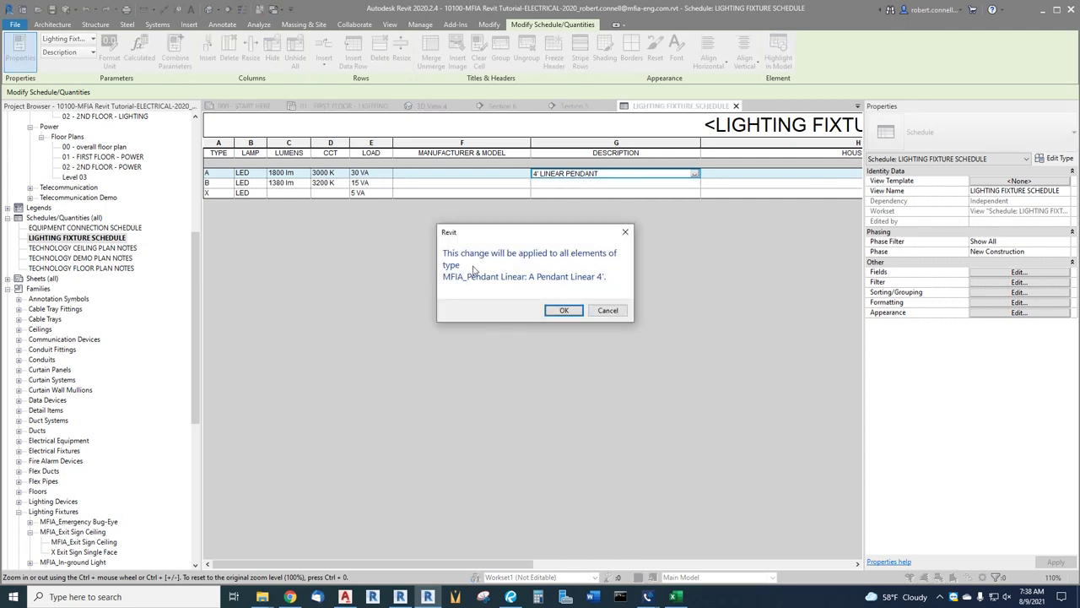
left_click(562, 311)
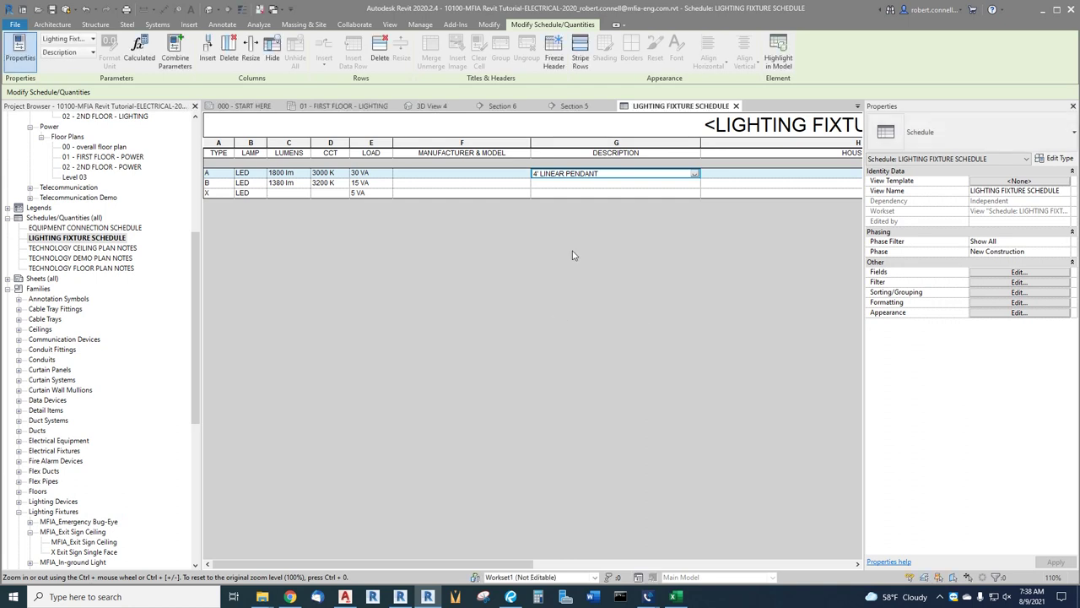
- Compare the tagged type A pendants in the first-floor lighting plan with the type A row of the fixture schedule
left_click(349, 112)
scroll(437, 287, "down", 3)
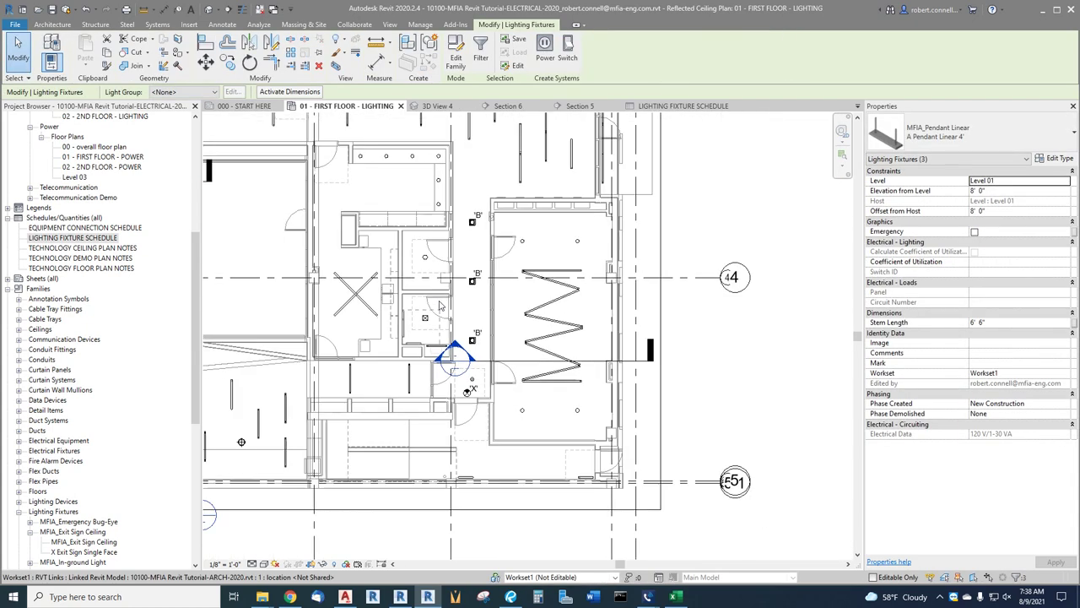
middle_click_drag(384, 190, 610, 388)
scroll(579, 255, "up", 5)
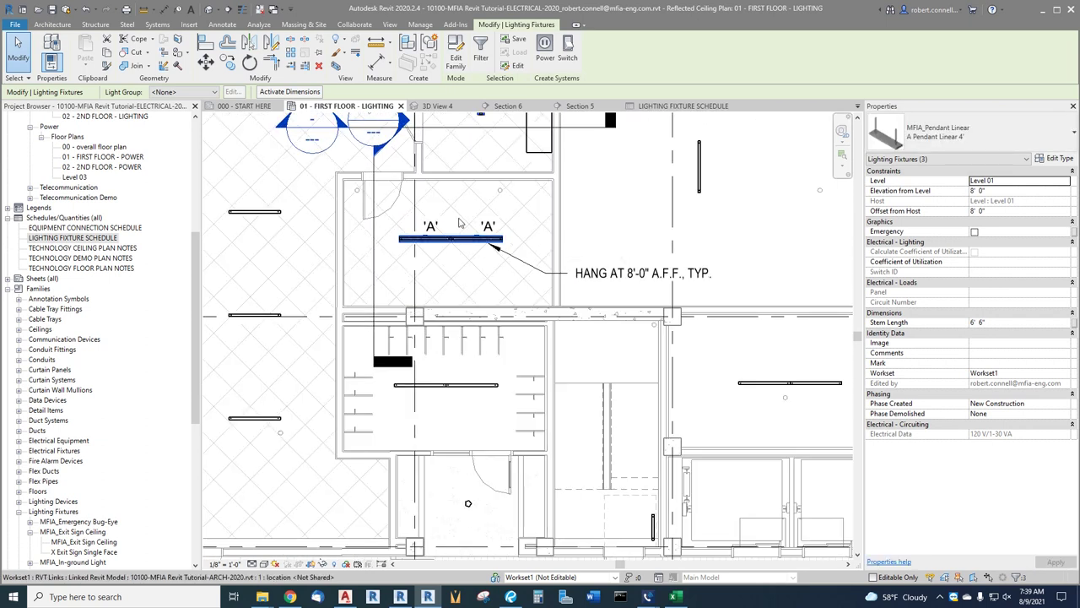
left_click(675, 111)
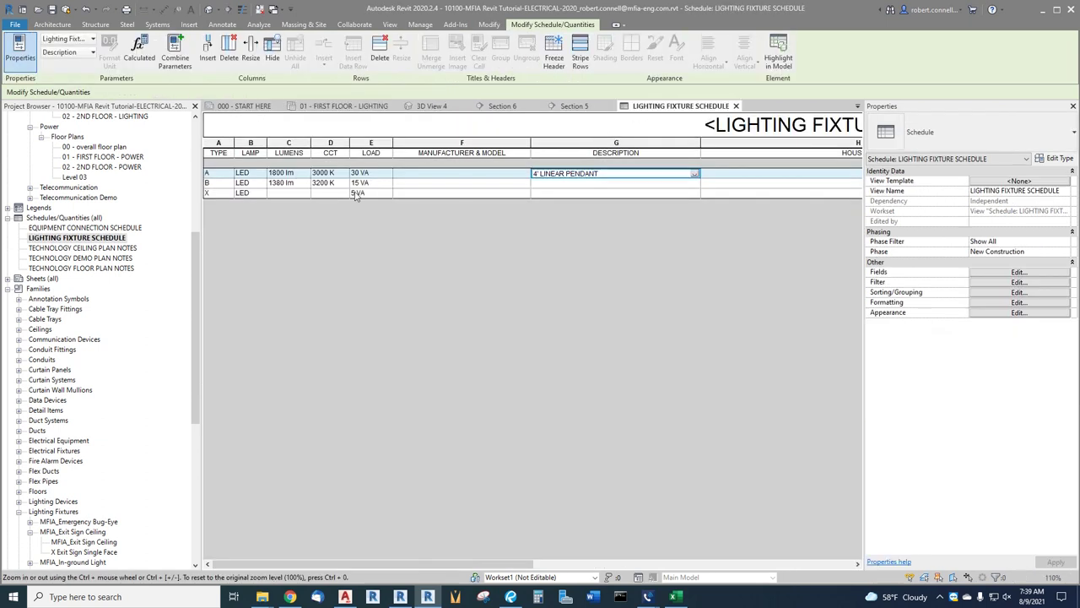
left_click(226, 175)
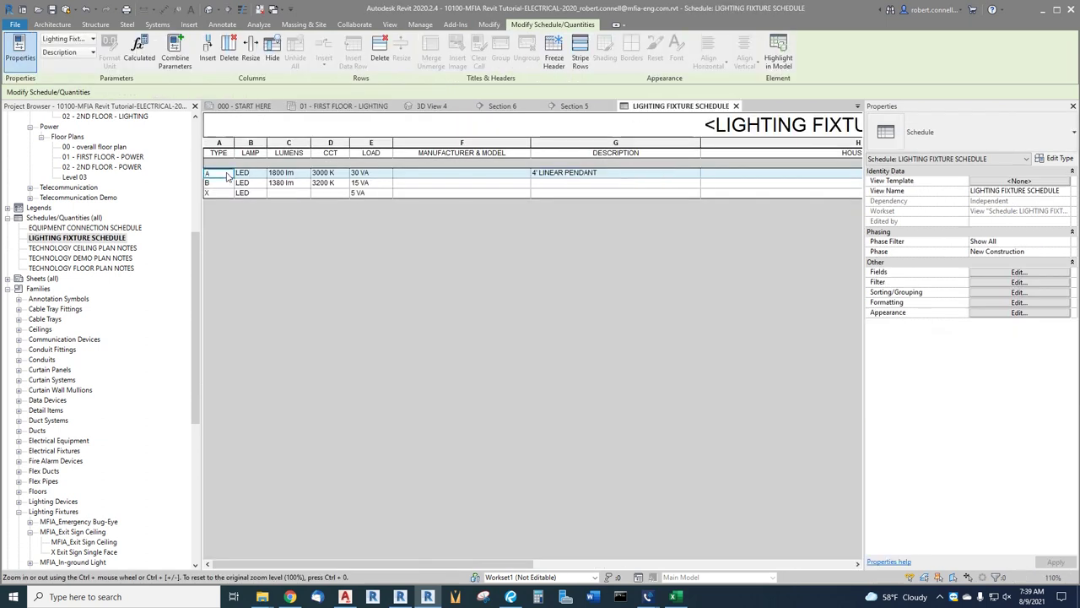
- Check the description in the type properties of a tagged type A pendant in the lighting plan, and return to the fixture schedule
left_click(344, 108)
scroll(417, 257, "down", 3)
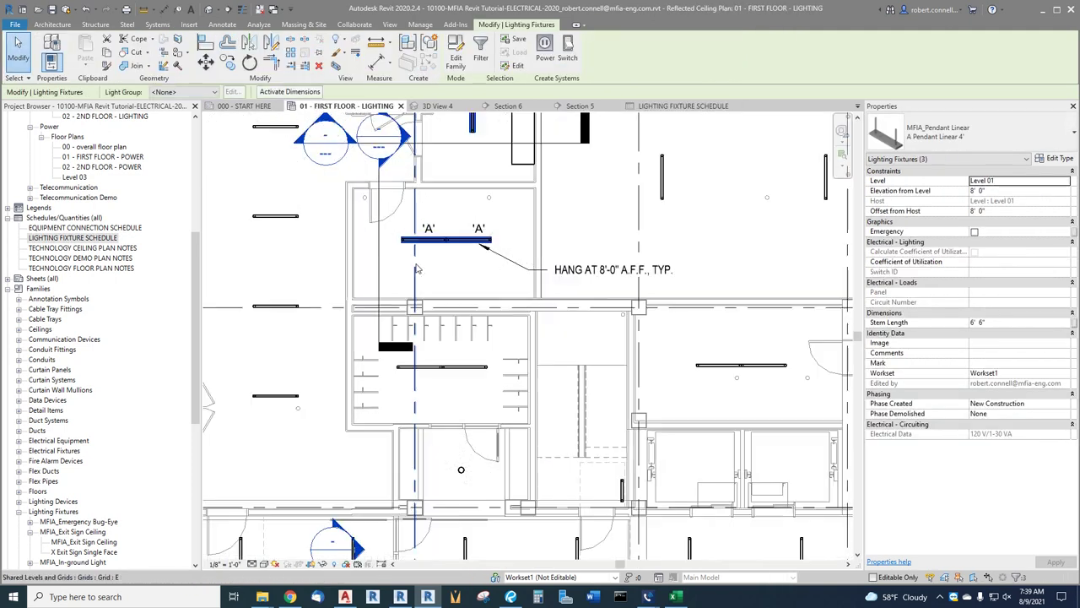
scroll(454, 175, "up", 2)
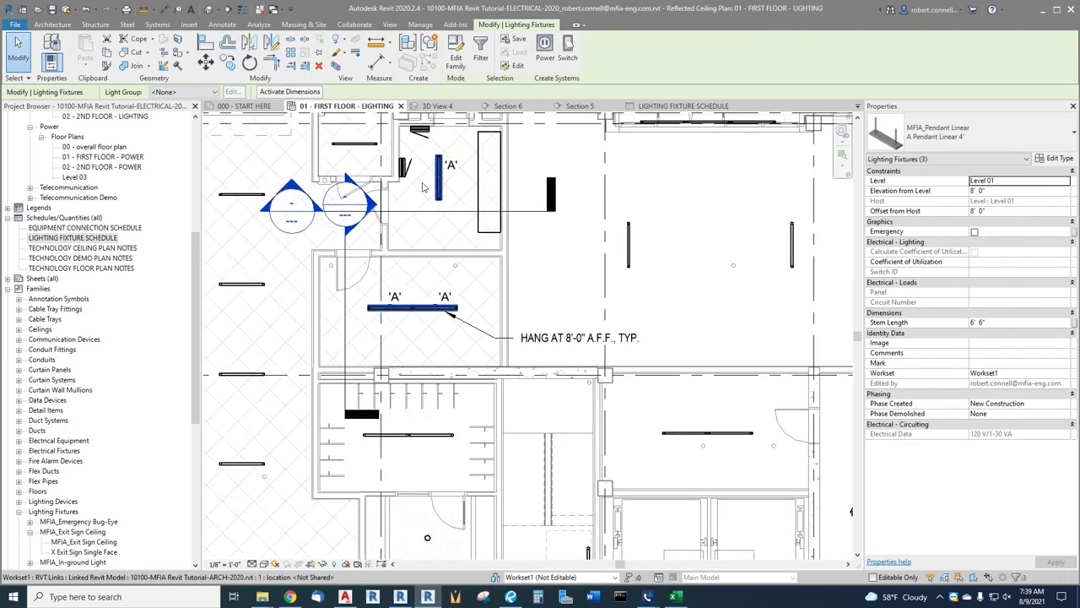
scroll(427, 326, "up", 4)
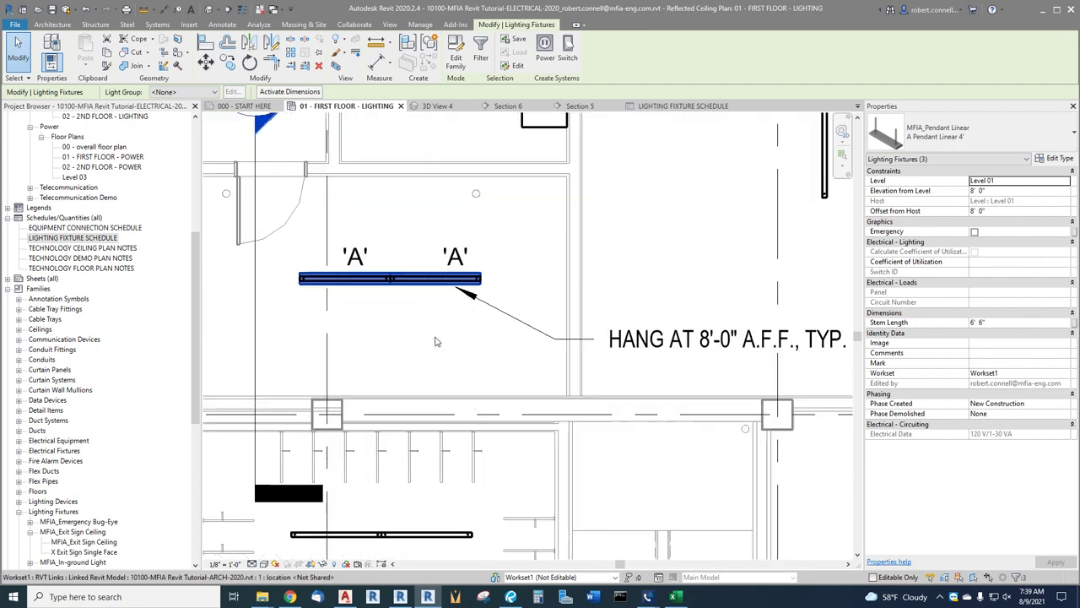
left_click(420, 287)
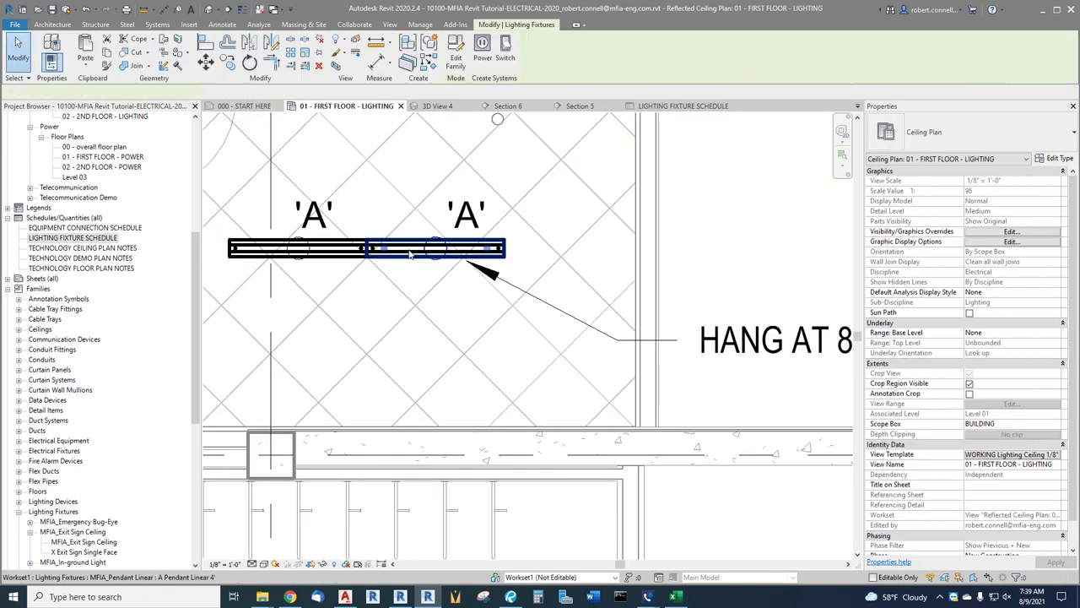
left_click(435, 248)
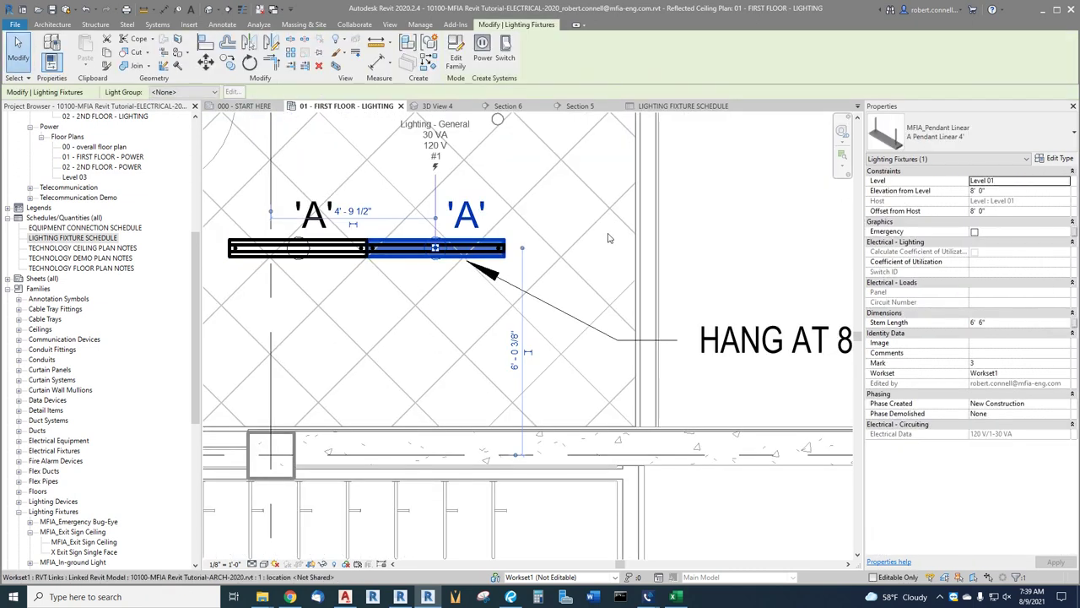
left_click(1057, 161)
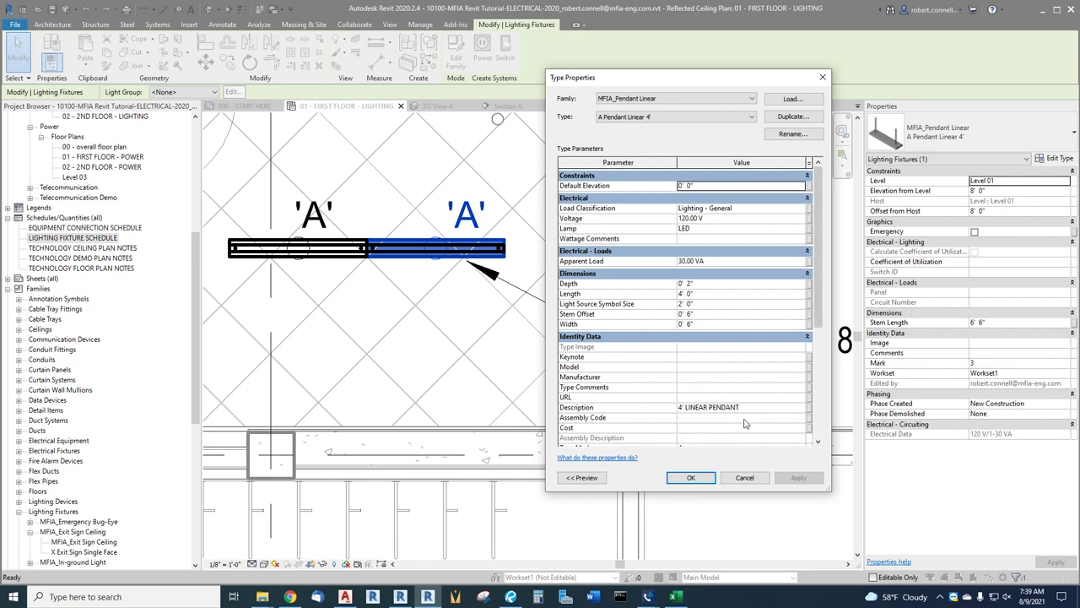
left_click(692, 478)
left_click(429, 299)
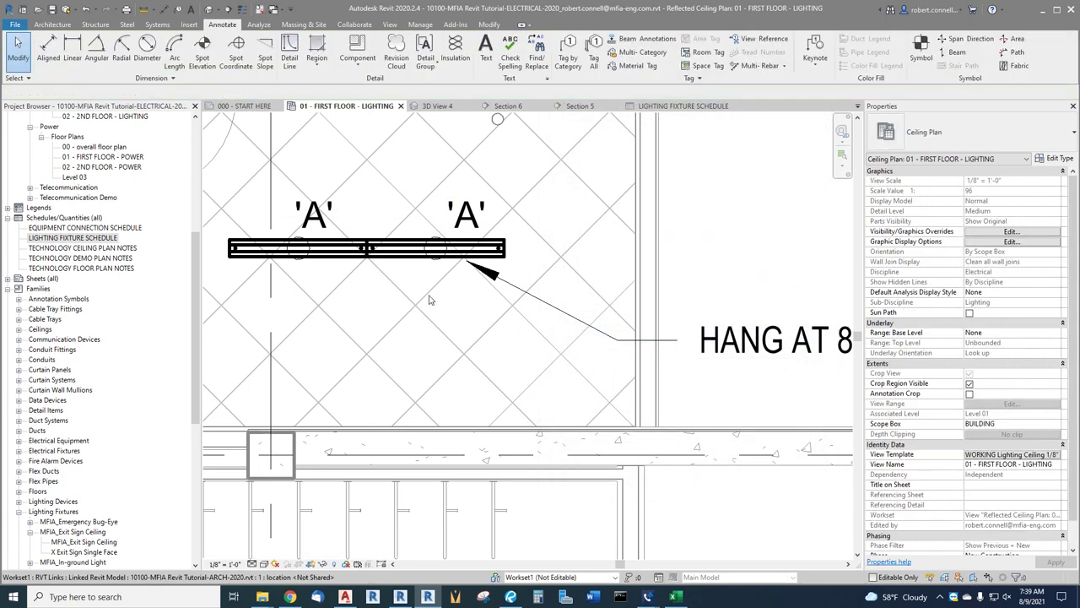
left_click(673, 107)
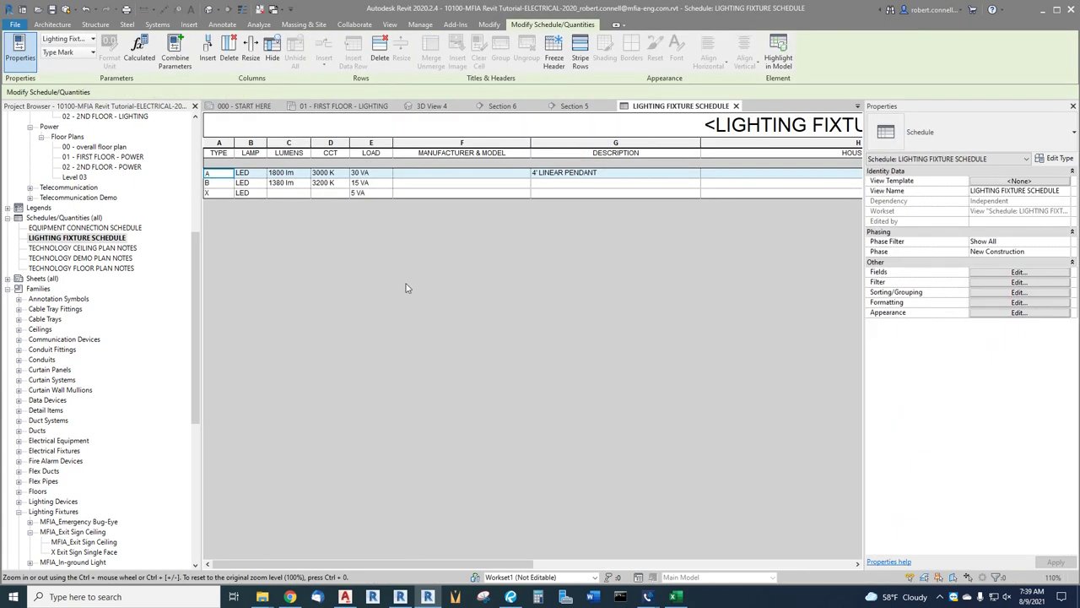
- Set the lumens of fixture type A in the schedule to 3000 and apply it to all elements of that type
left_click(300, 175)
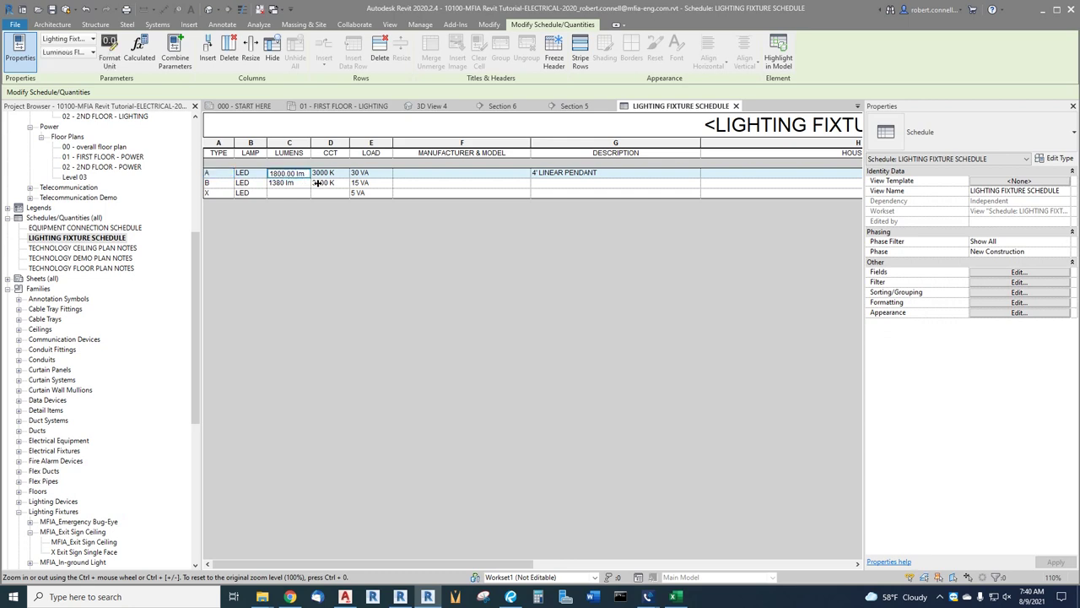
left_click_drag(306, 173, 271, 173)
type("3000")
key("Return")
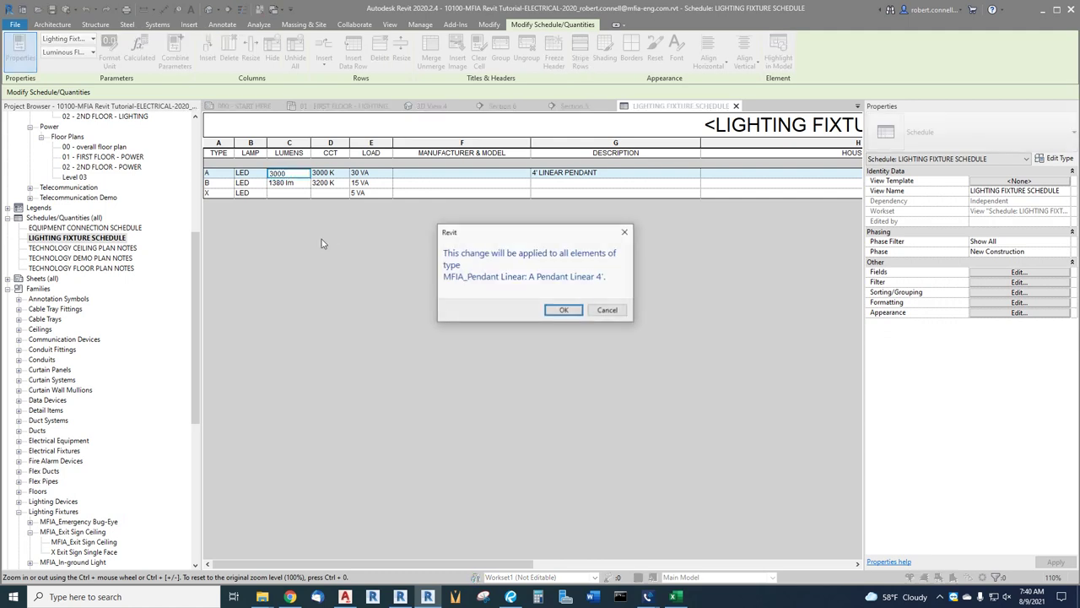
left_click(556, 310)
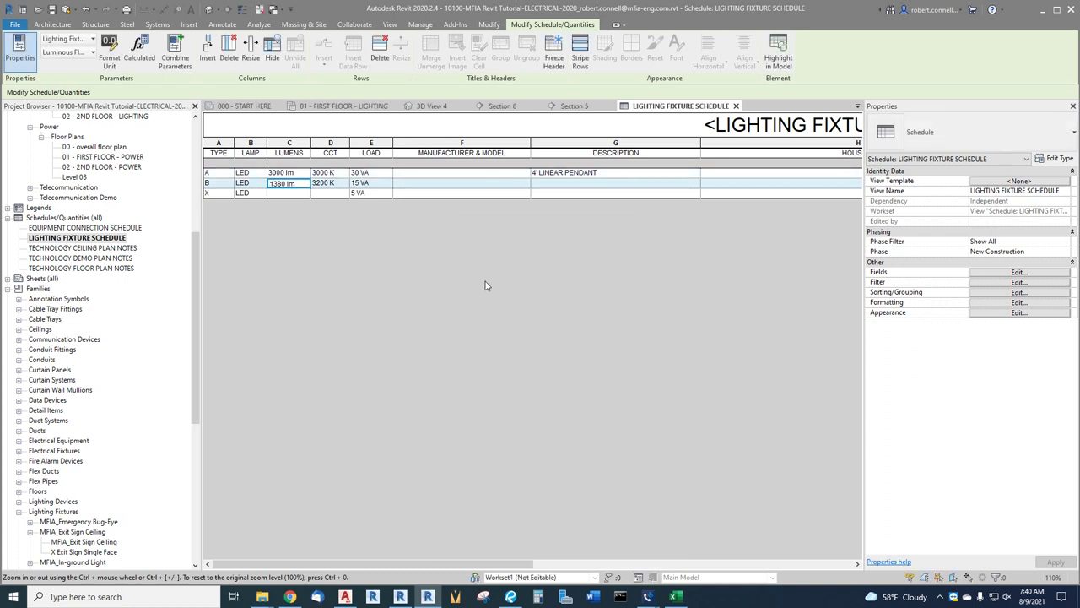
- Set the CCT of fixture type A to 3500 K and apply it to all elements of that type
left_click(346, 173)
type("3")
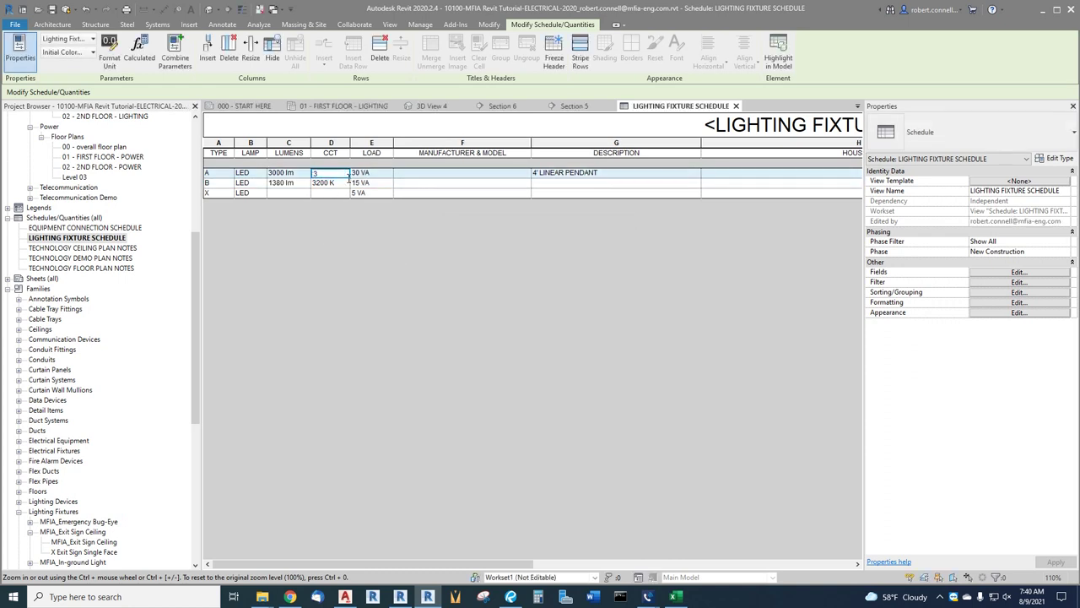
key("Return")
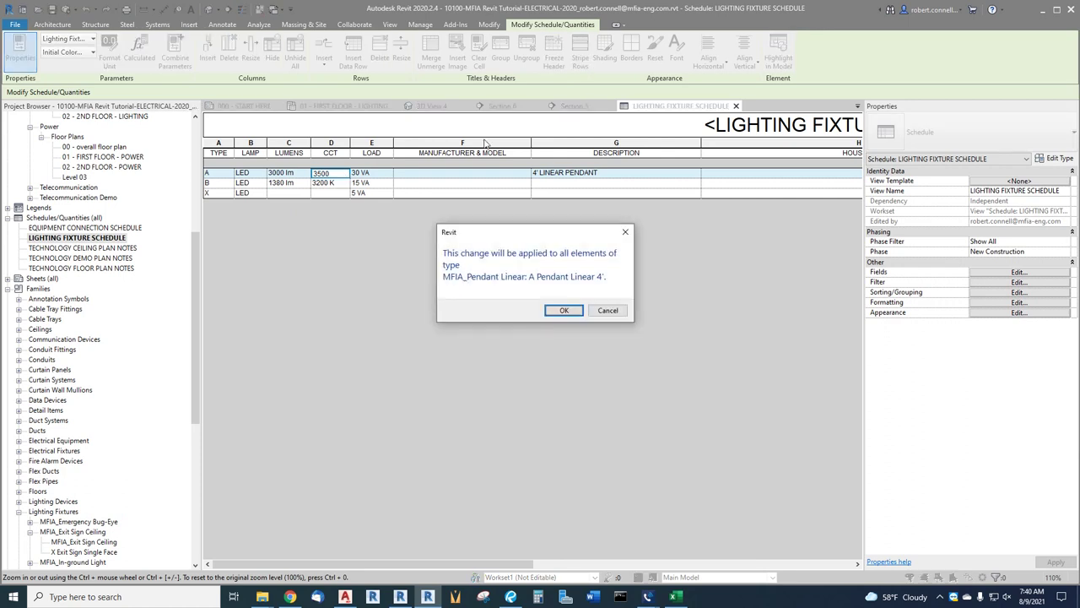
left_click(562, 310)
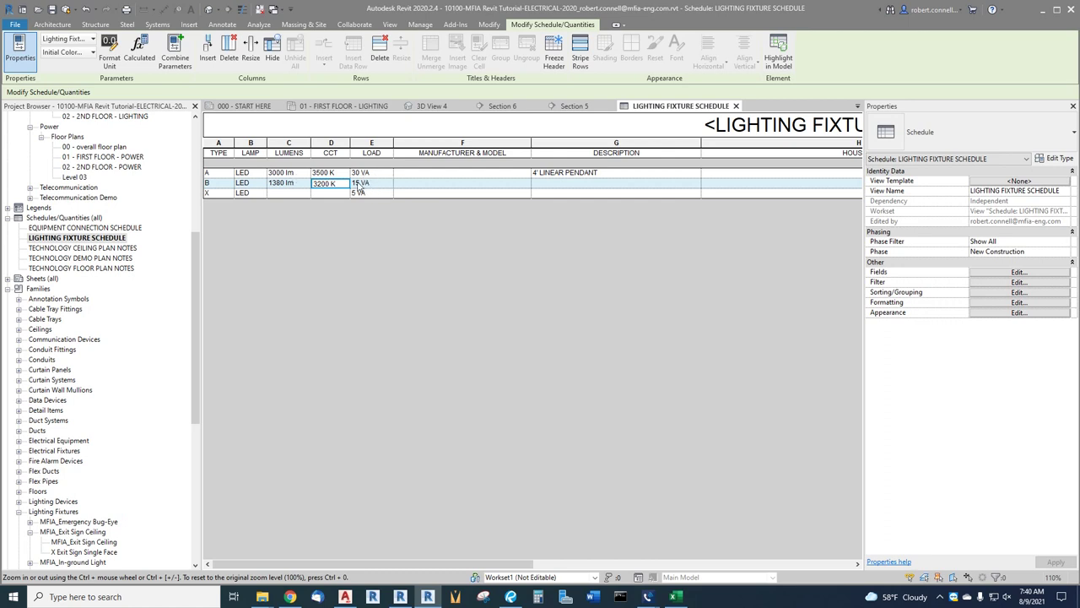
- Set the lumens of fixture type B to 1500 and apply it to all recessed downlights of that type
left_click(297, 186)
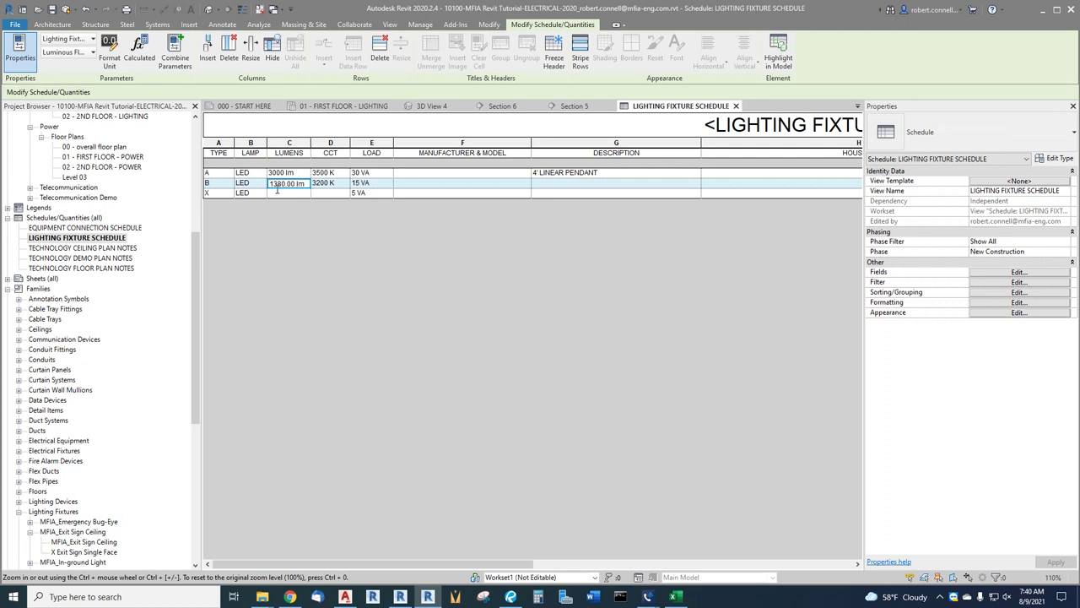
left_click_drag(275, 190, 321, 189)
type("1500")
left_click(317, 188)
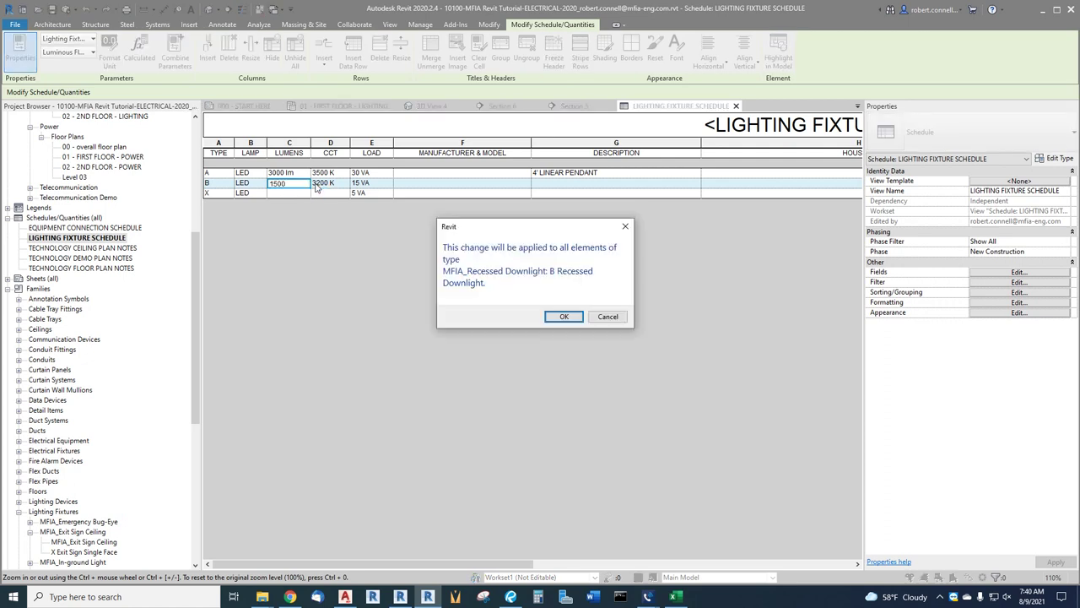
left_click(564, 317)
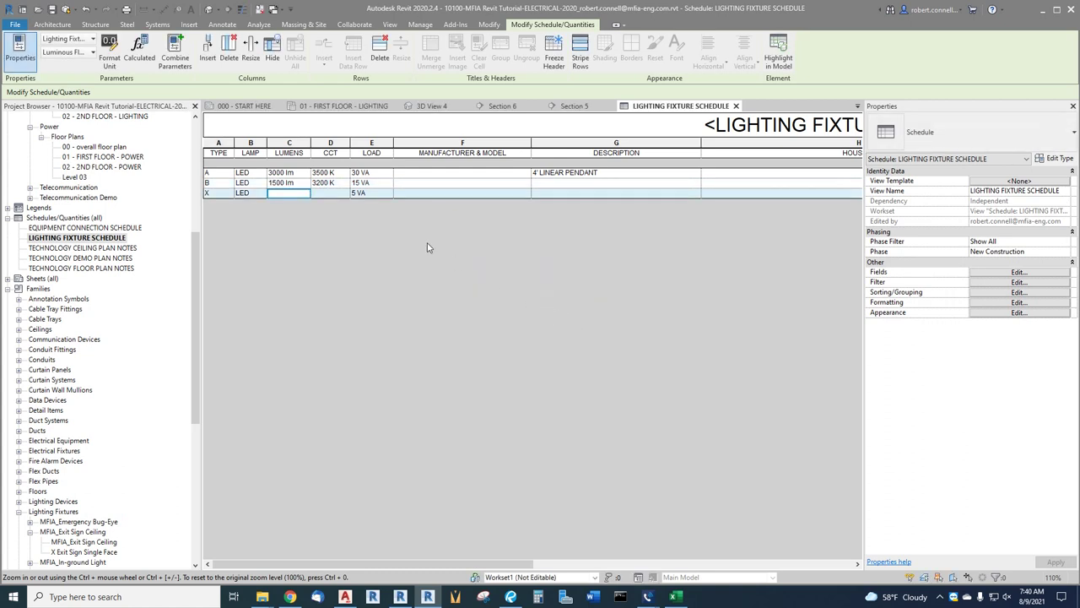
- Set the CCT of fixture type B to 3500 K and apply it to all recessed downlights of that type
left_click(350, 186)
type("3")
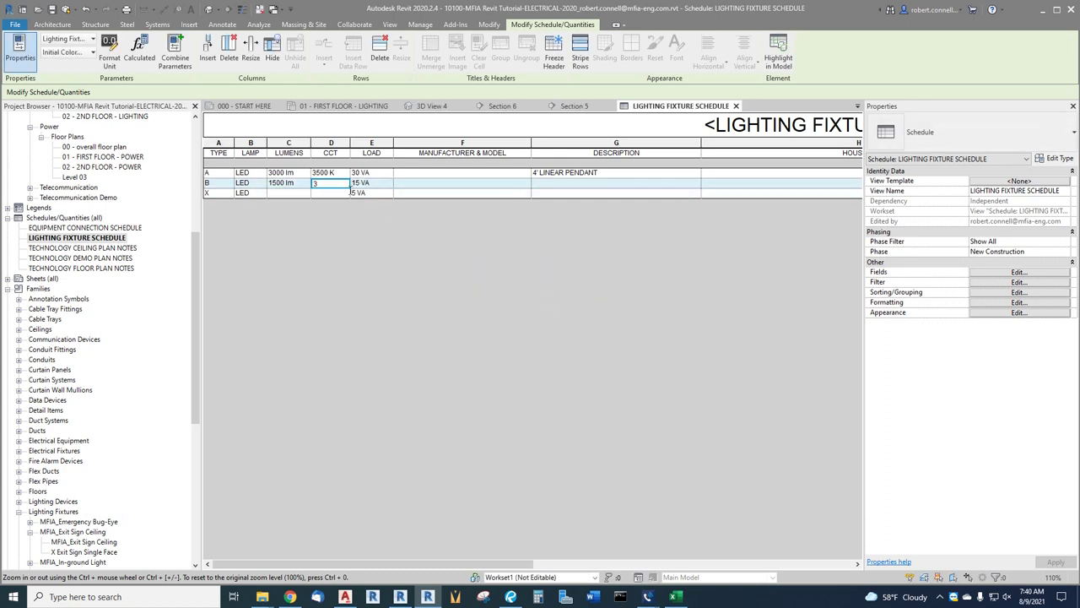
left_click(348, 192)
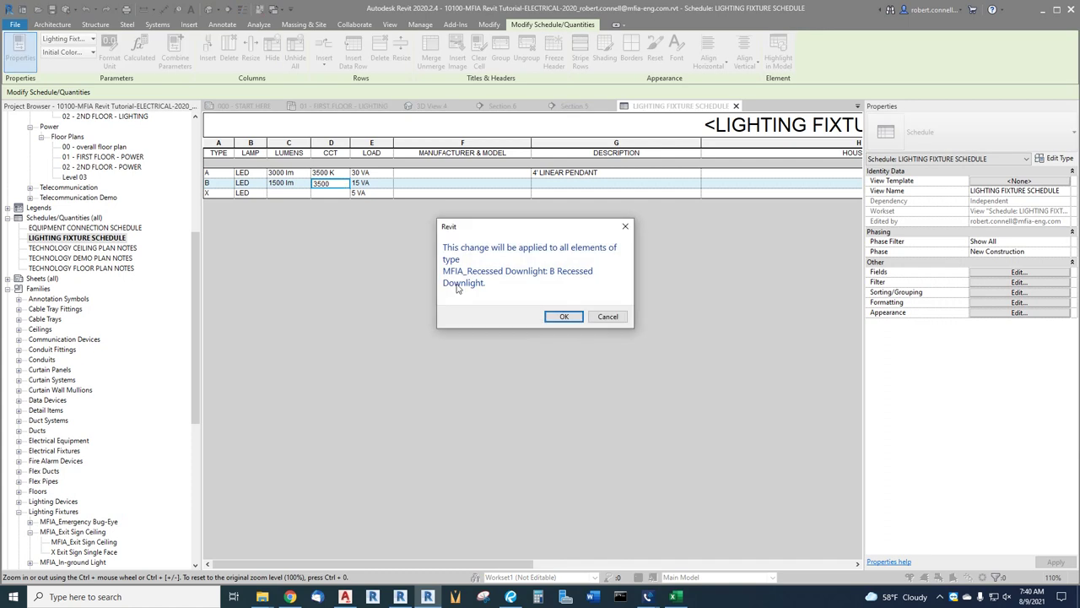
left_click(563, 318)
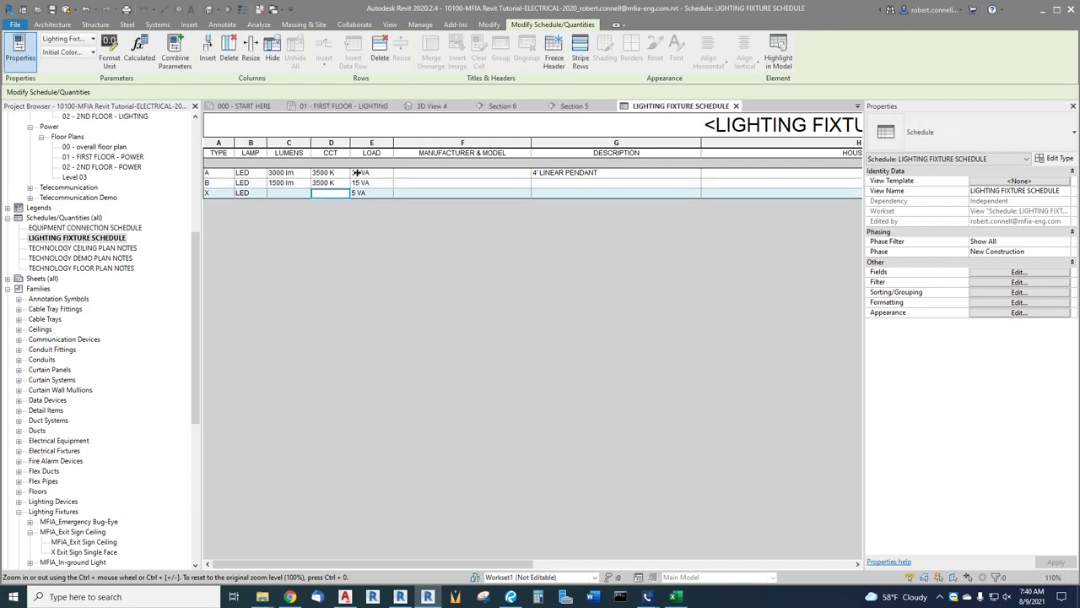
left_click(414, 184)
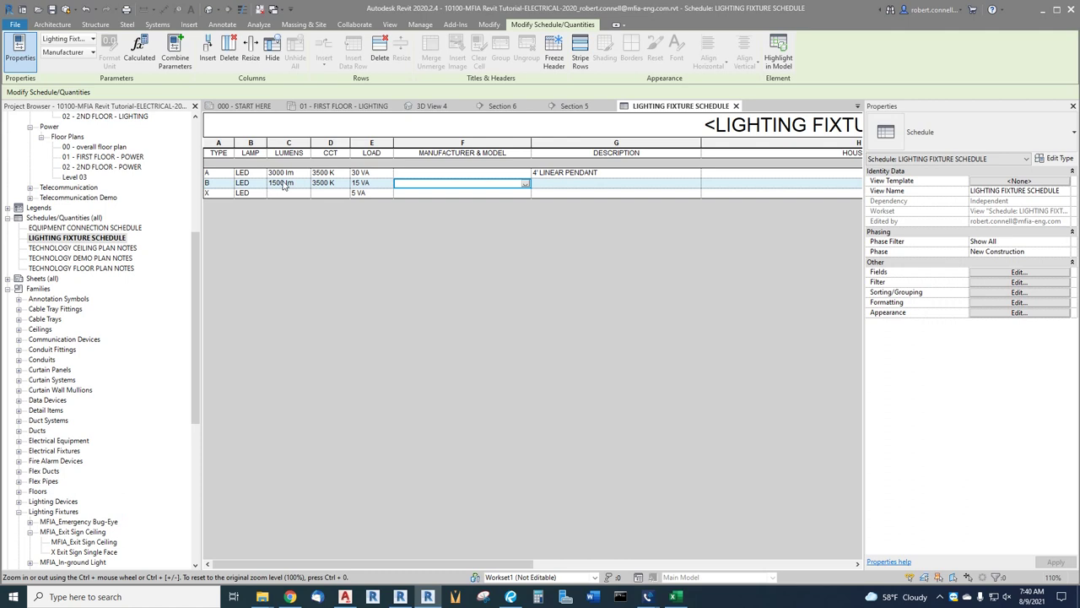
- Check the photometric values in the type properties of a tagged type B downlight in the first-floor lighting plan, and close them without changes
left_click(343, 106)
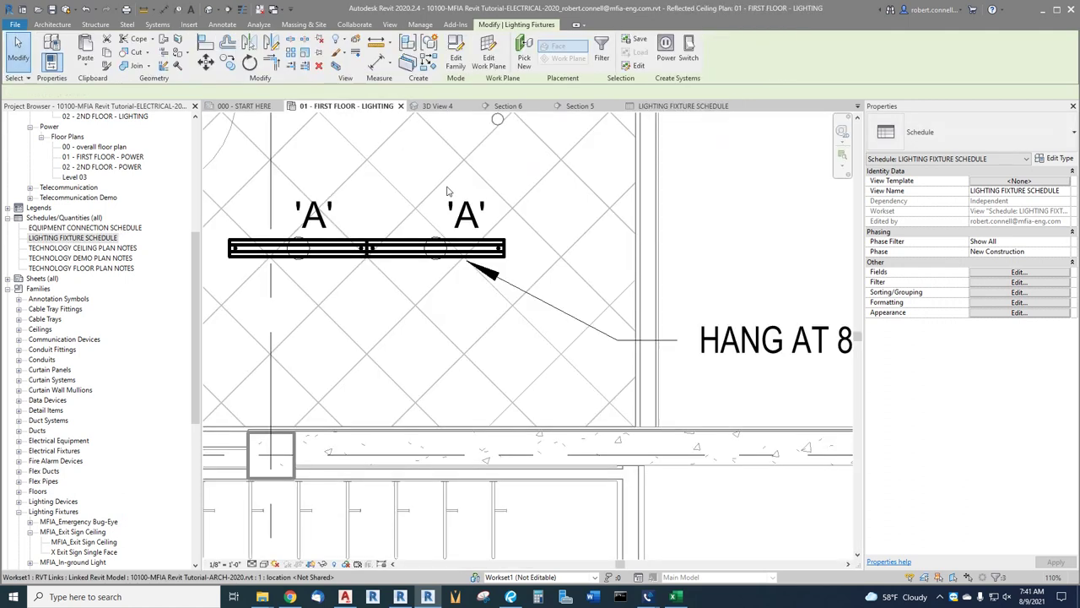
scroll(481, 264, "down", 3)
mouse_move(650, 369)
middle_mouse_down()
mouse_move(520, 243)
mouse_move(509, 219)
middle_mouse_up()
key("Escape")
scroll(506, 287, "up", 8)
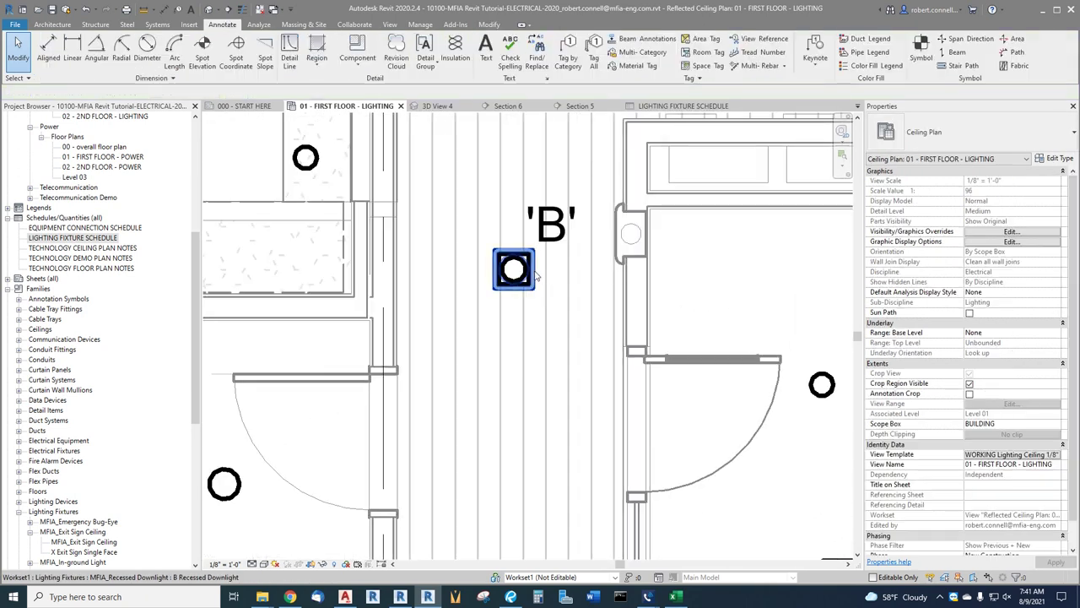
left_click(528, 272)
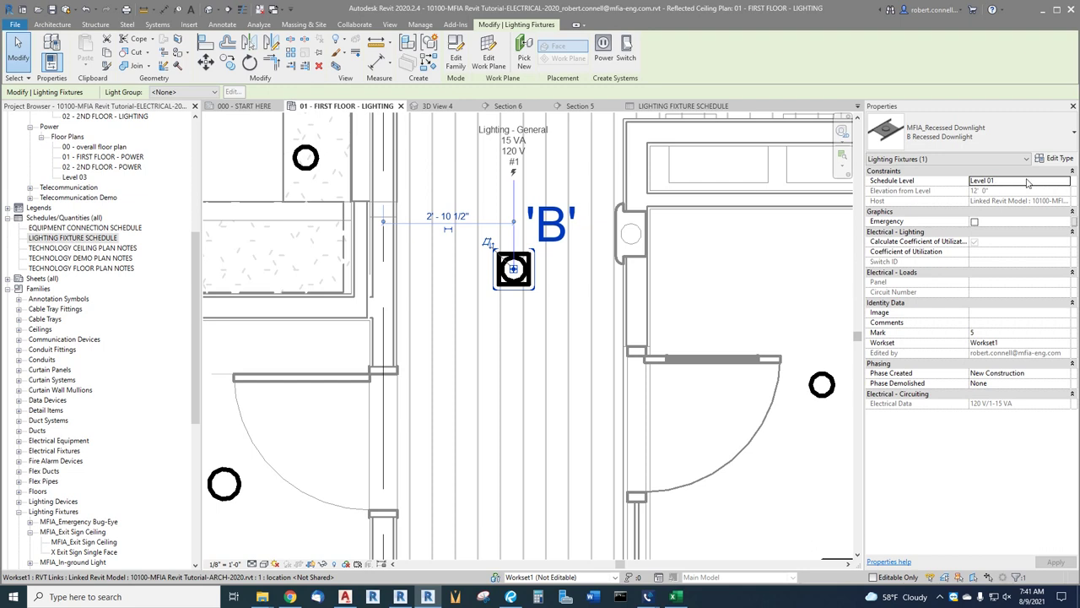
left_click(1055, 159)
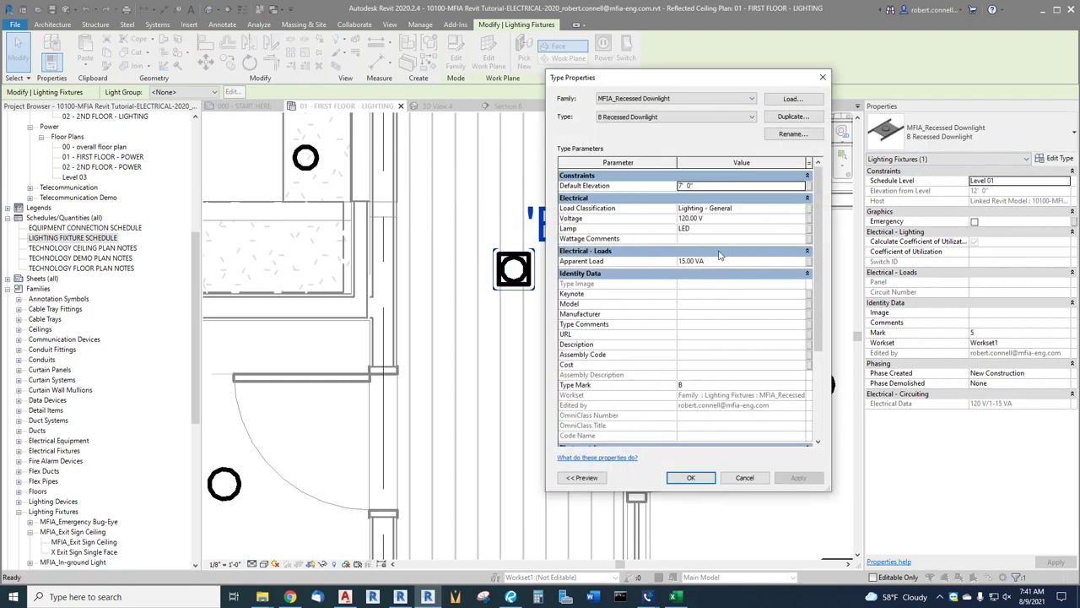
scroll(706, 303, "down", 5)
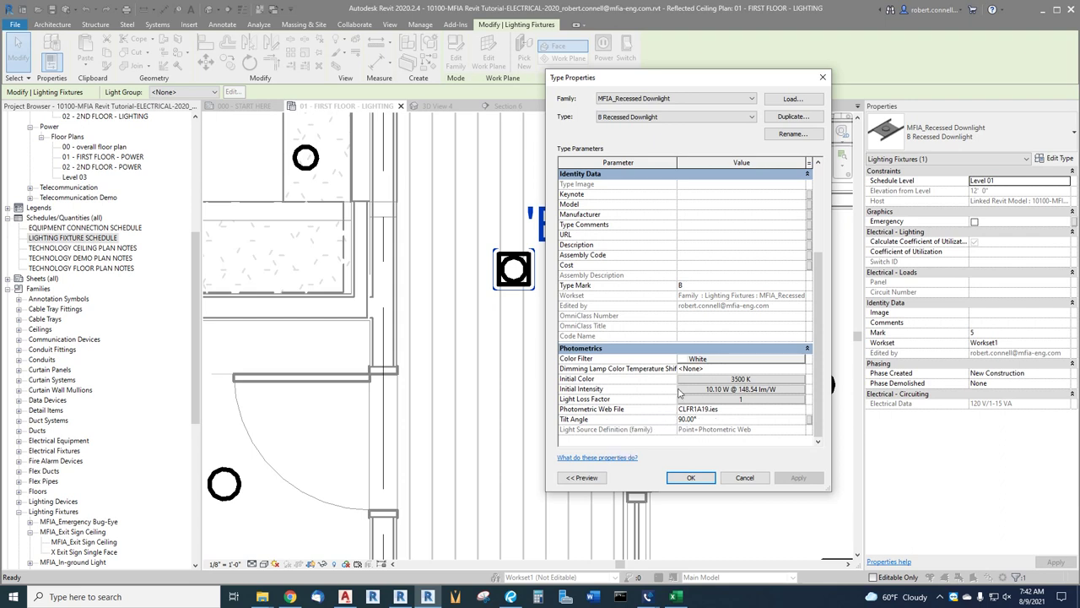
left_click(740, 478)
key("Escape")
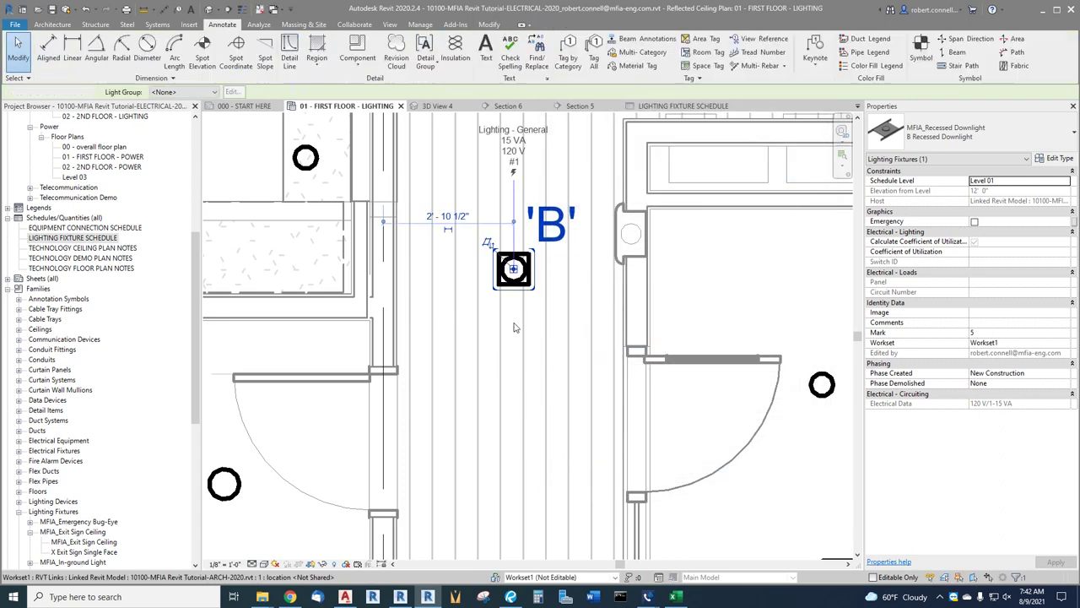
- Place an MFIA_Surface Wrap 4' fixture on a face in the small room beside the restrooms, rotated parallel to the existing linear fixture
scroll(559, 368, "down", 4)
scroll(559, 368, "down", 4)
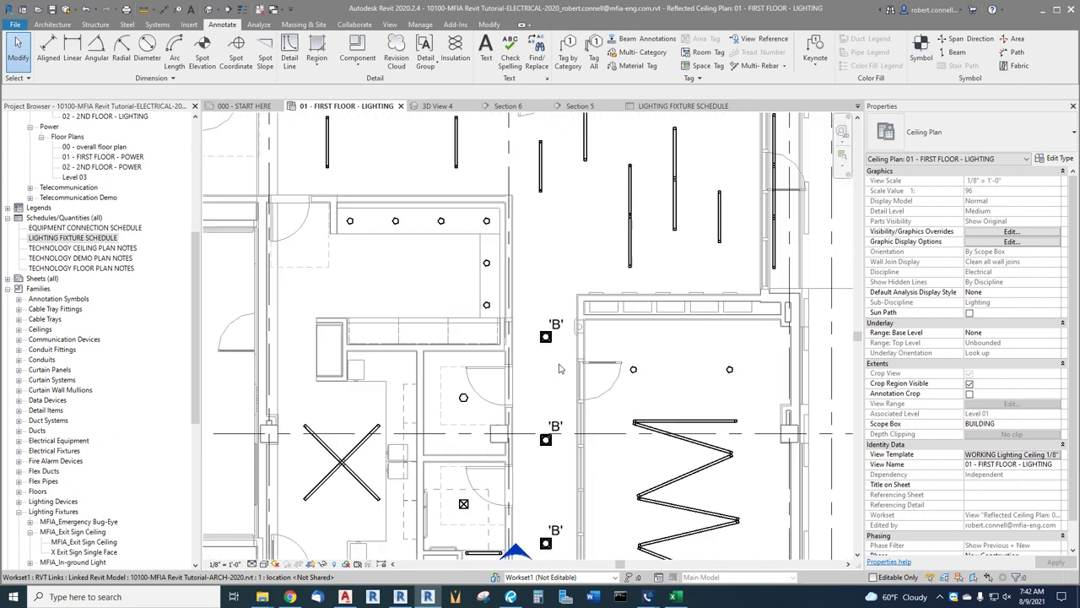
scroll(620, 326, "down", 2)
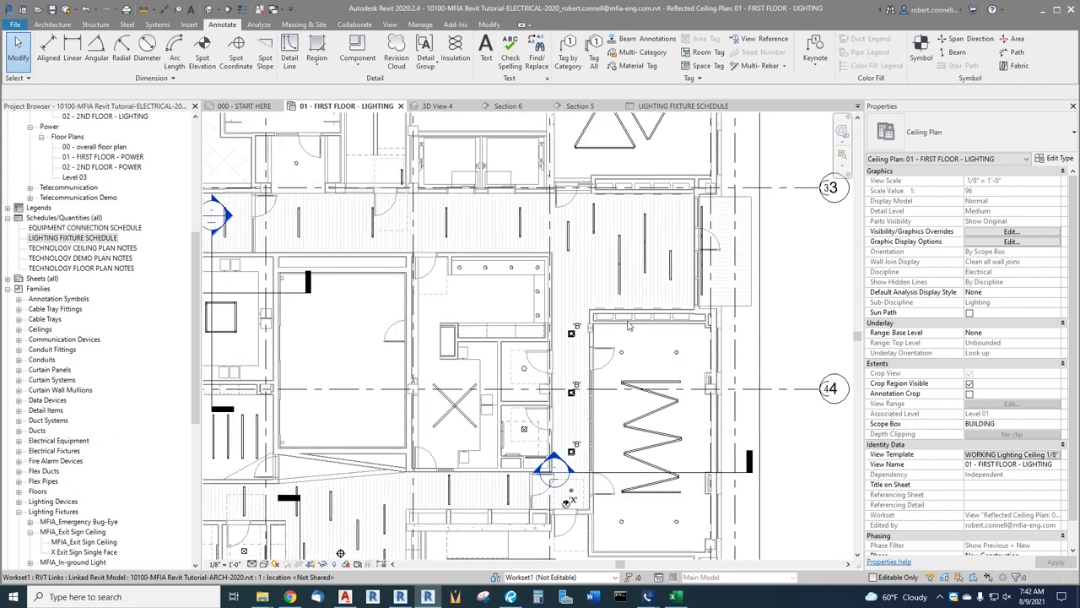
scroll(621, 327, "down", 2)
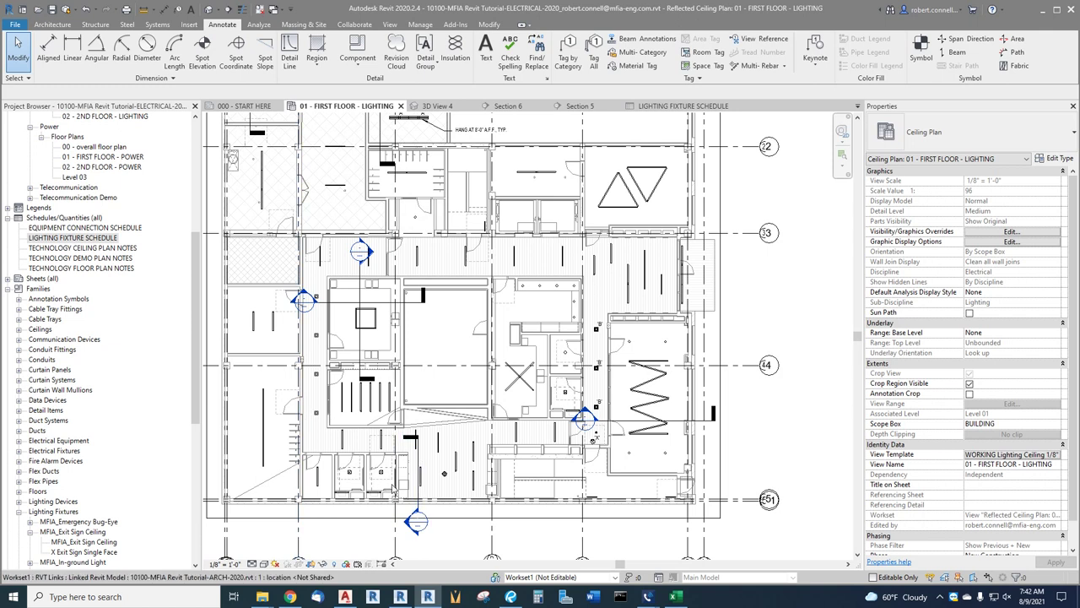
scroll(276, 497, "up", 5)
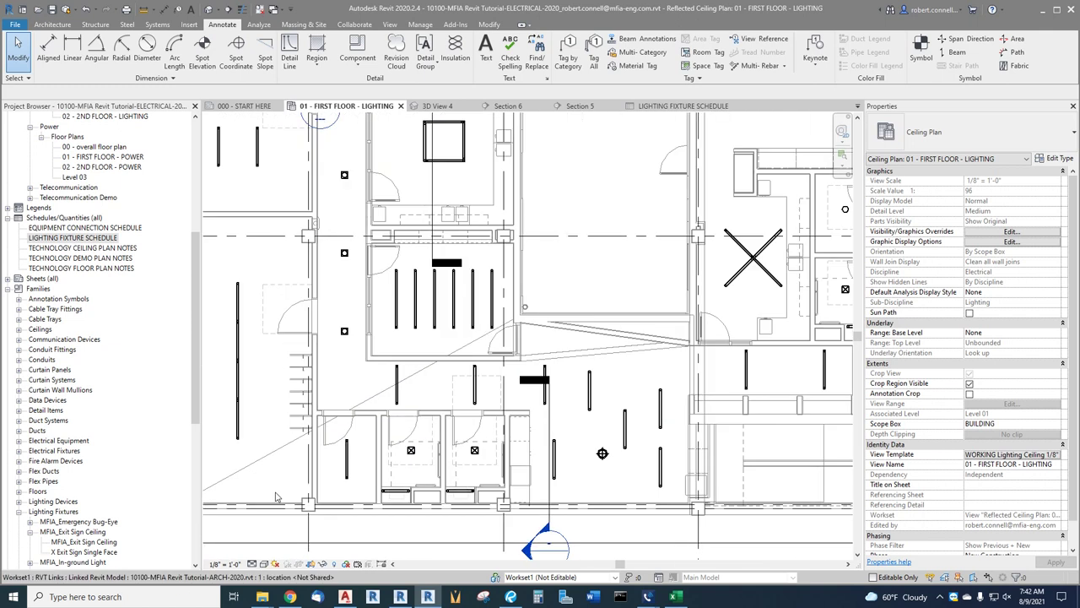
scroll(337, 467, "down", 2)
scroll(439, 363, "up", 2)
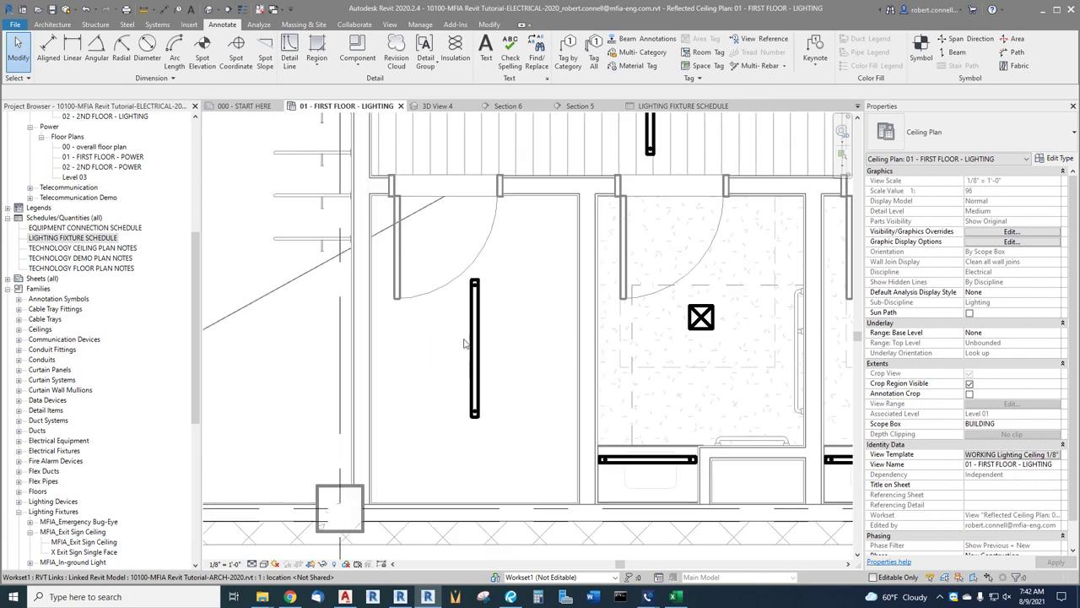
left_click_drag(199, 307, 210, 435)
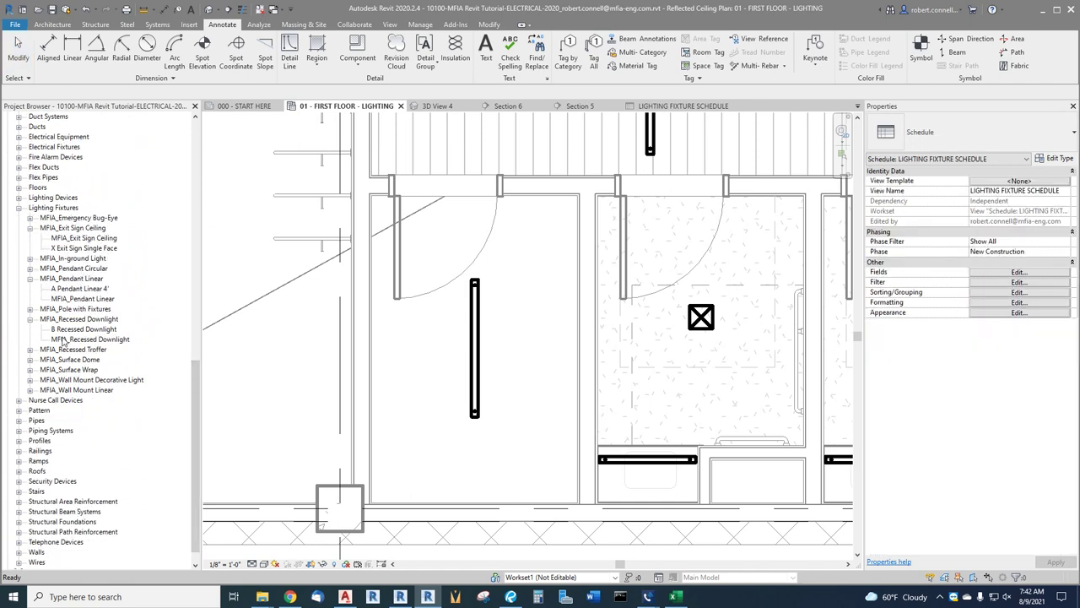
left_click(31, 370)
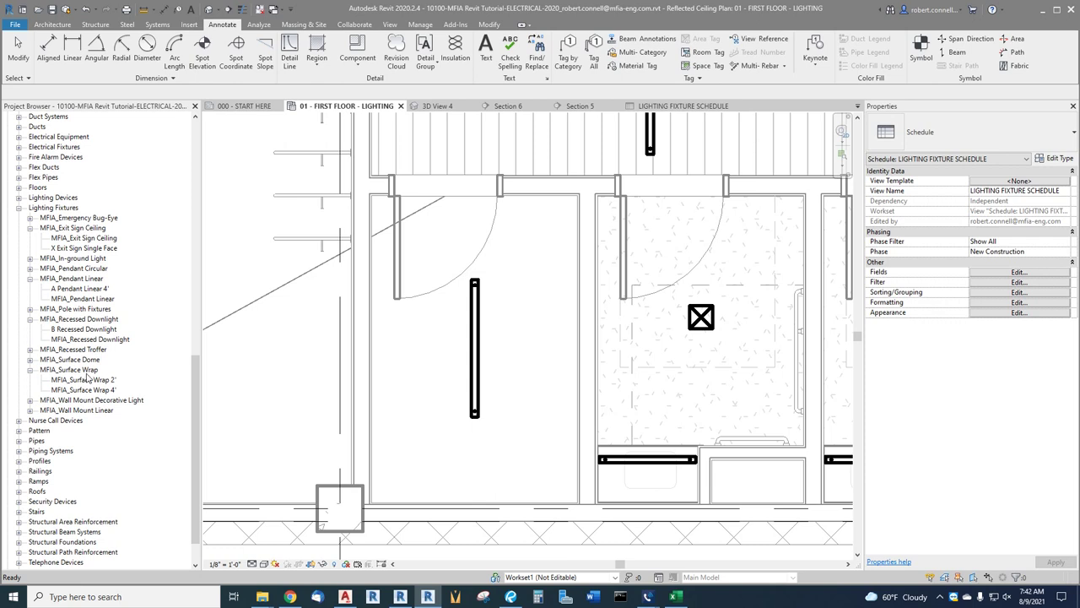
left_click_drag(74, 395, 427, 390)
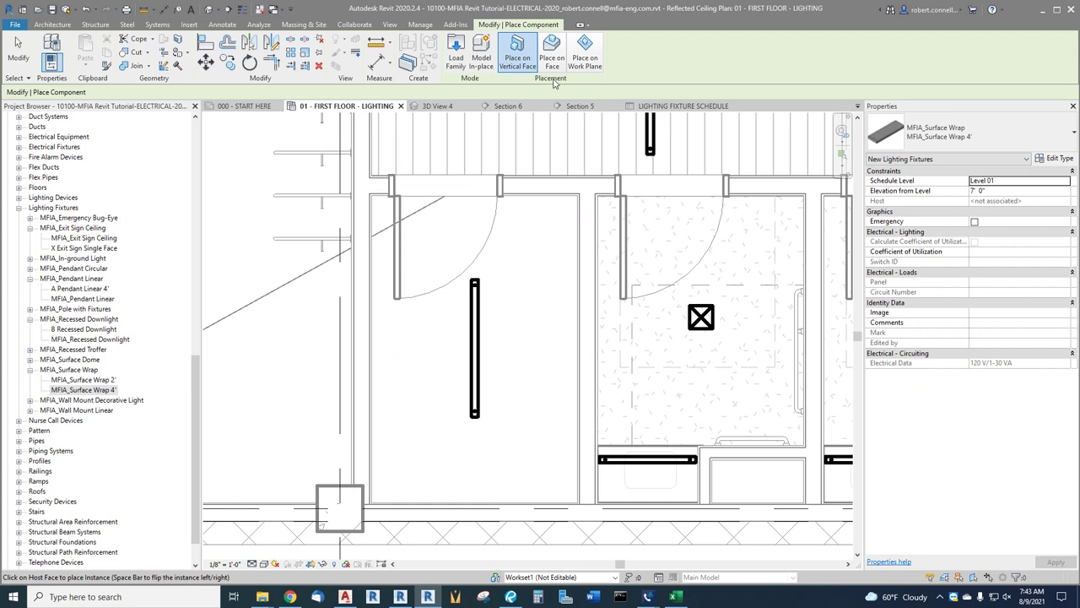
left_click(552, 52)
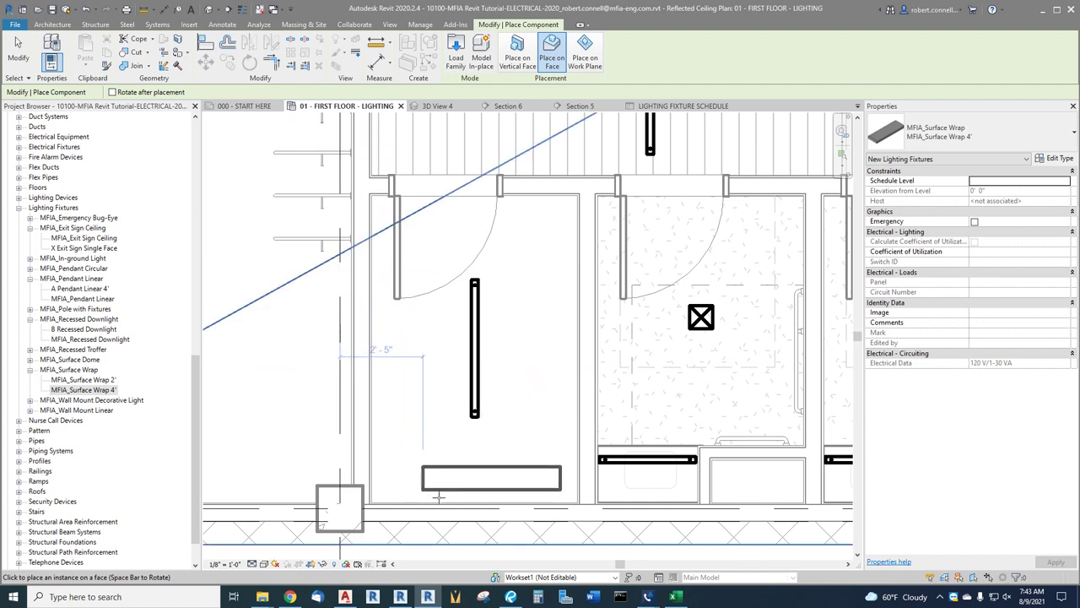
key("space")
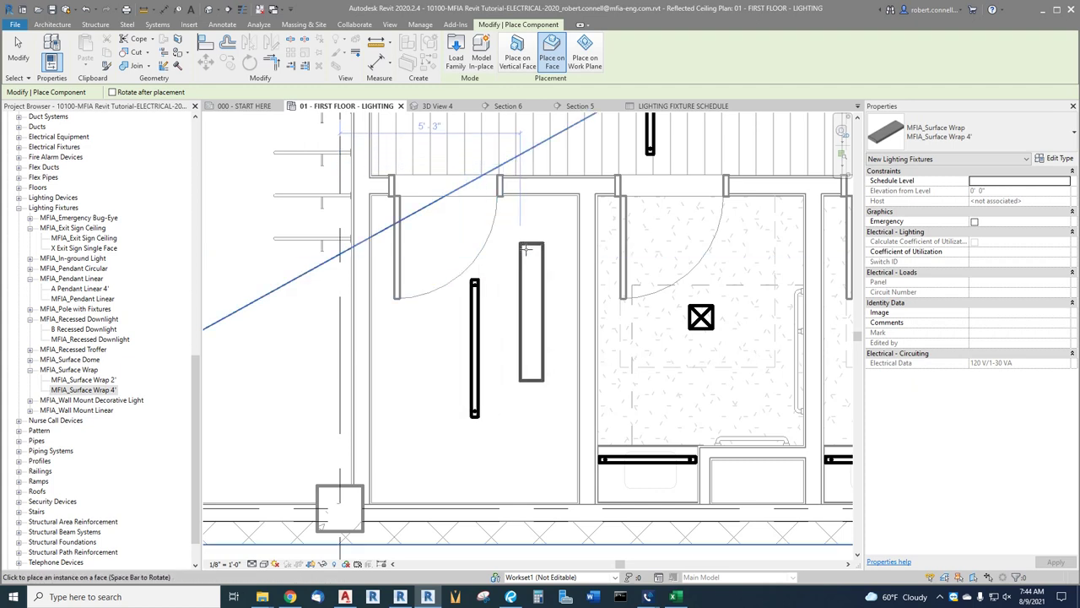
key("Escape")
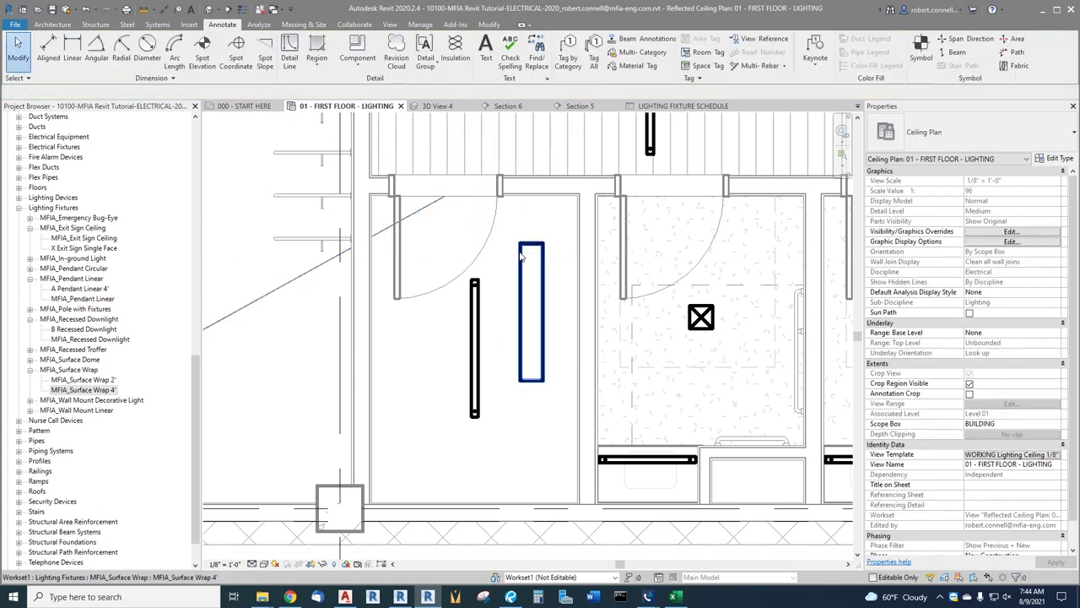
- Place a similar MFIA_Surface Wrap 4' fixture on the ceiling face of the restroom adjoining the small room
scroll(550, 307, "up", 3)
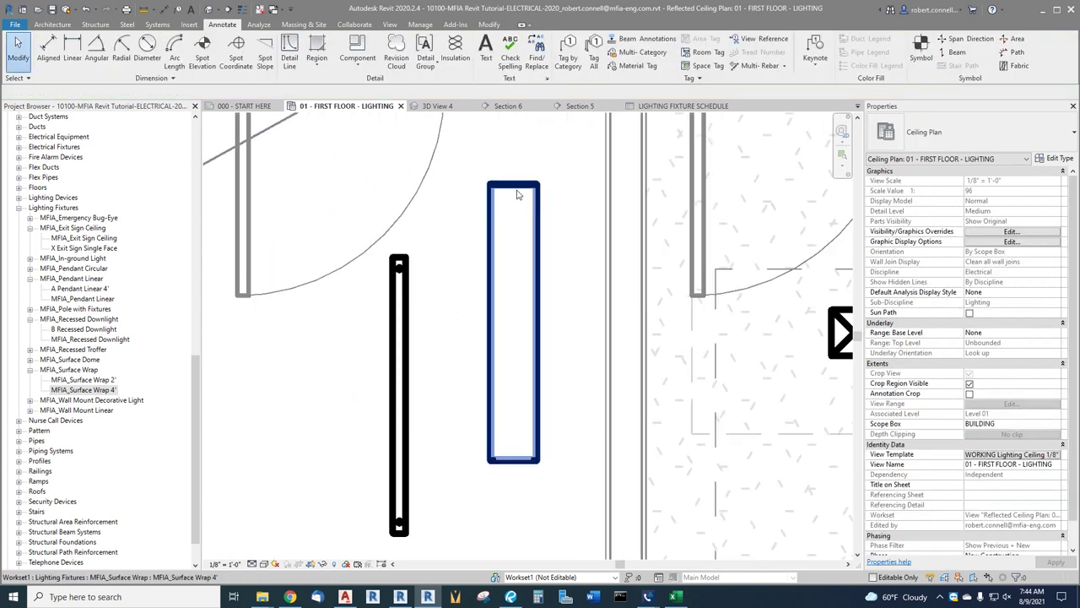
scroll(557, 204, "up", 2)
scroll(509, 217, "down", 2)
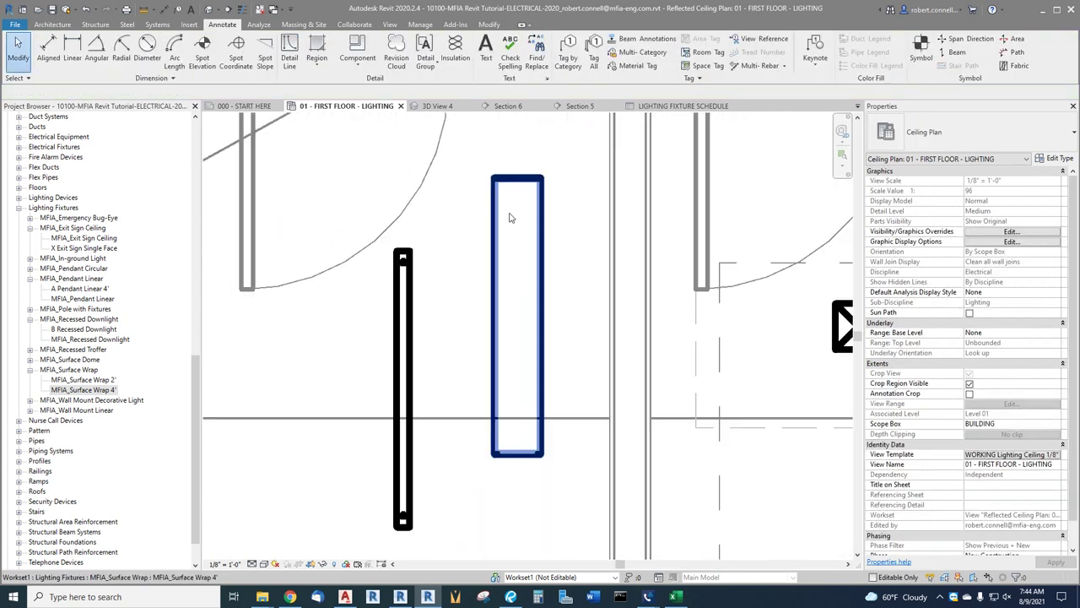
scroll(509, 218, "down", 2)
scroll(490, 257, "up", 2)
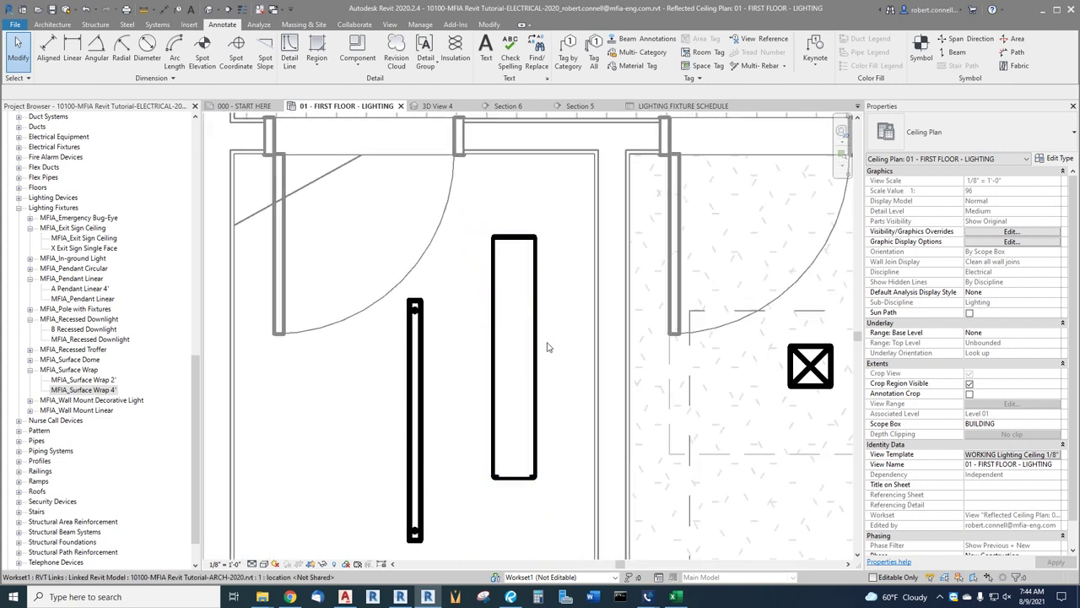
scroll(547, 347, "down", 3)
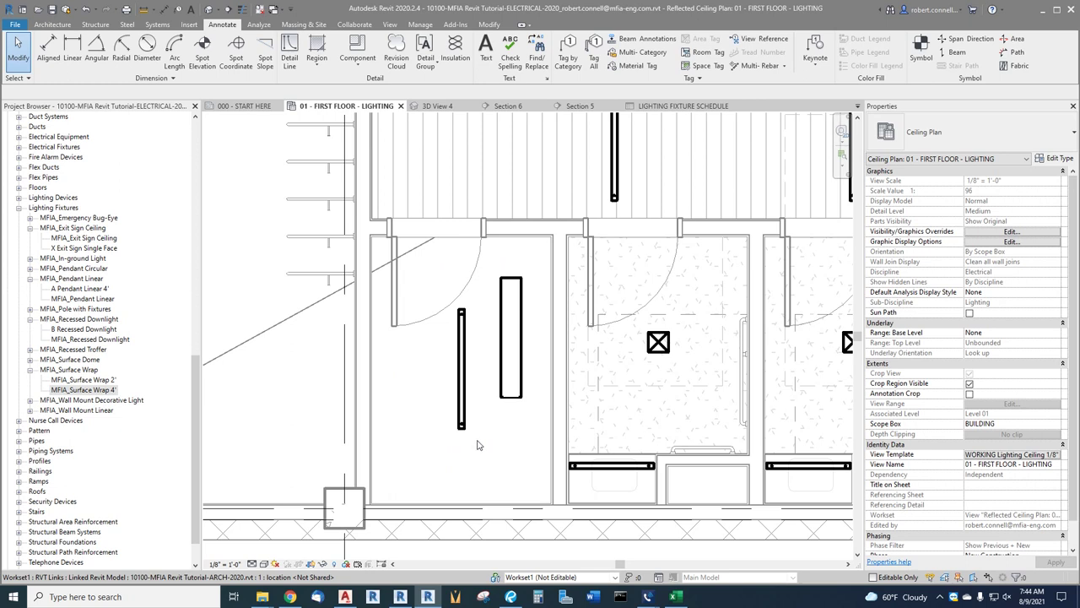
right_click(510, 285)
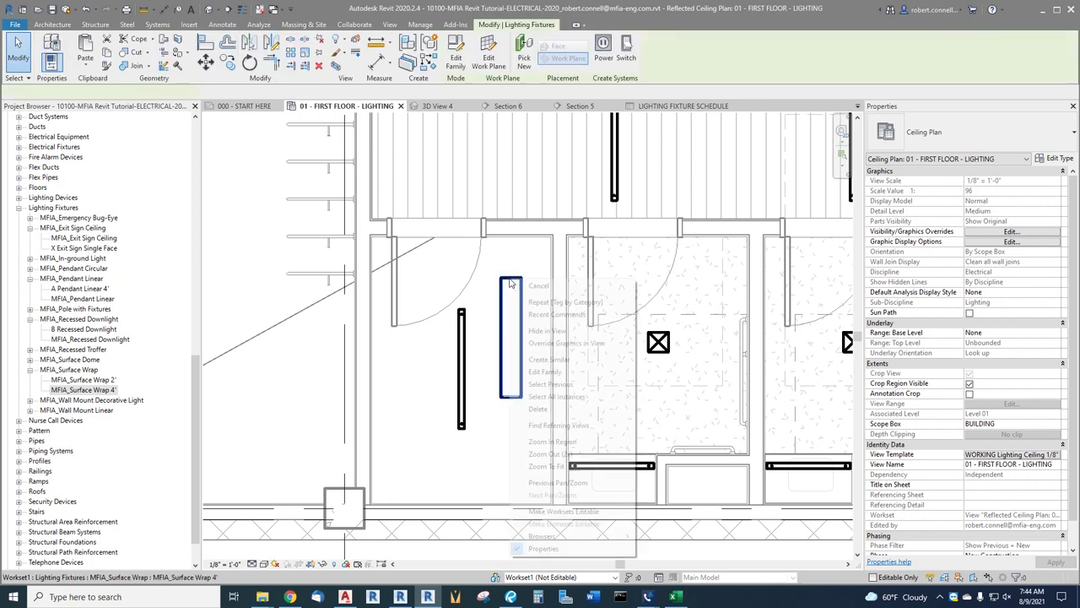
left_click(539, 360)
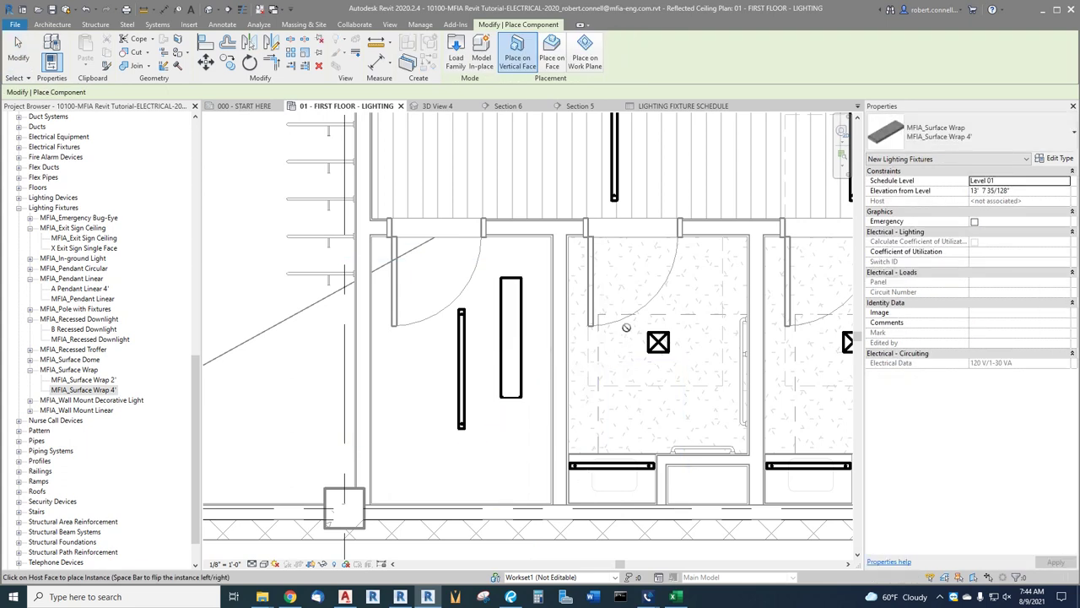
left_click(552, 52)
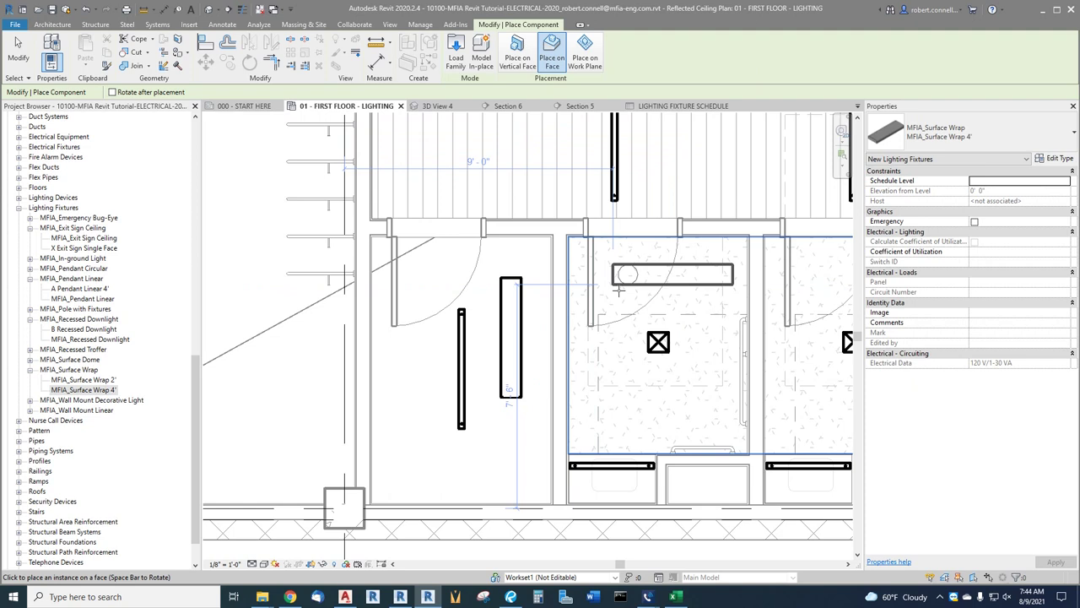
key("Escape")
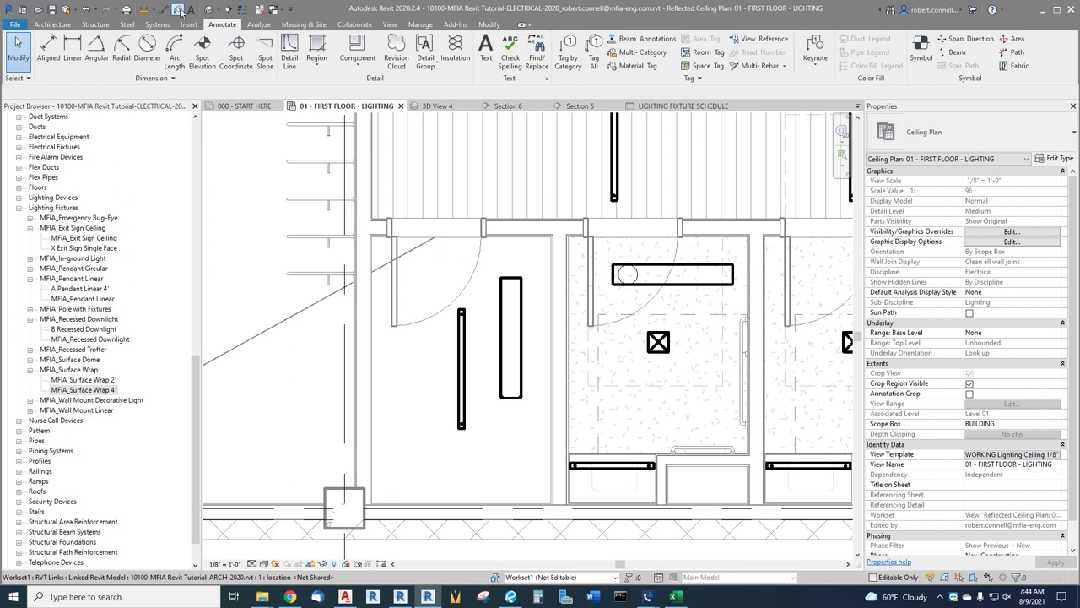
key("t")
key("g")
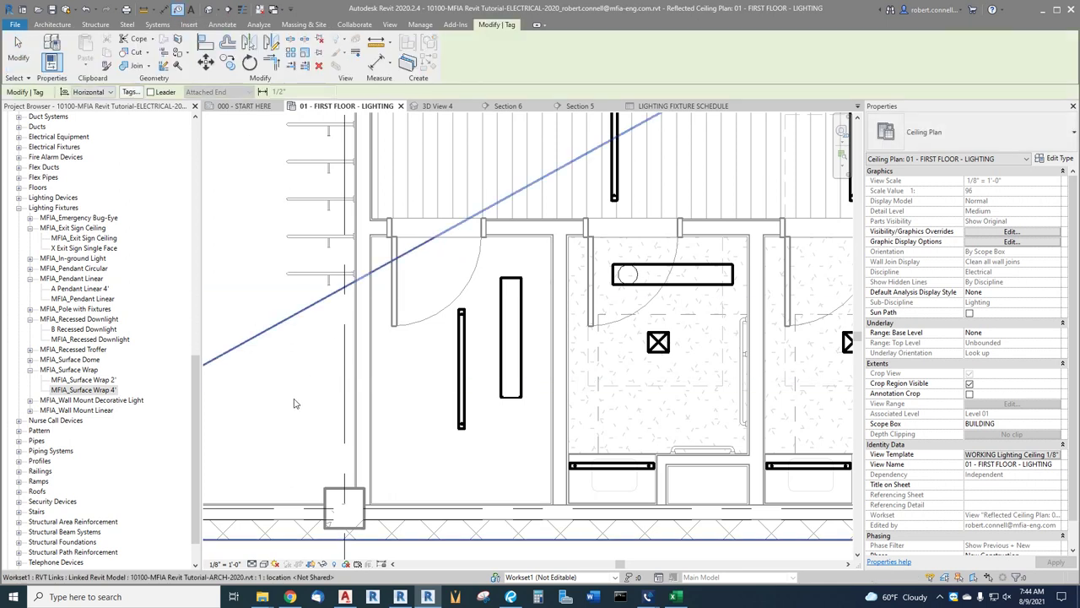
left_click(293, 403)
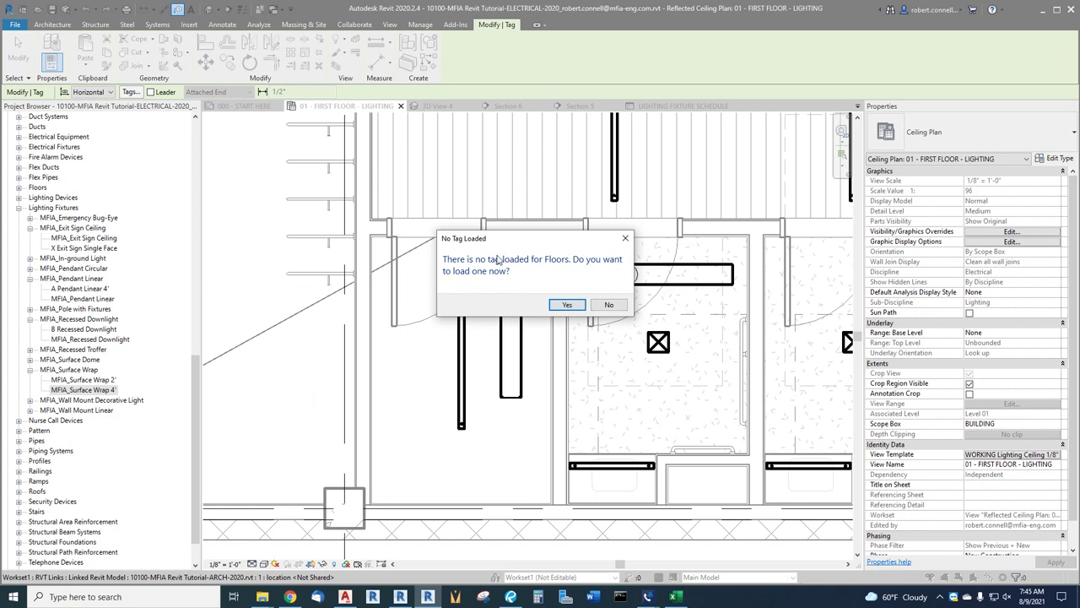
left_click(609, 305)
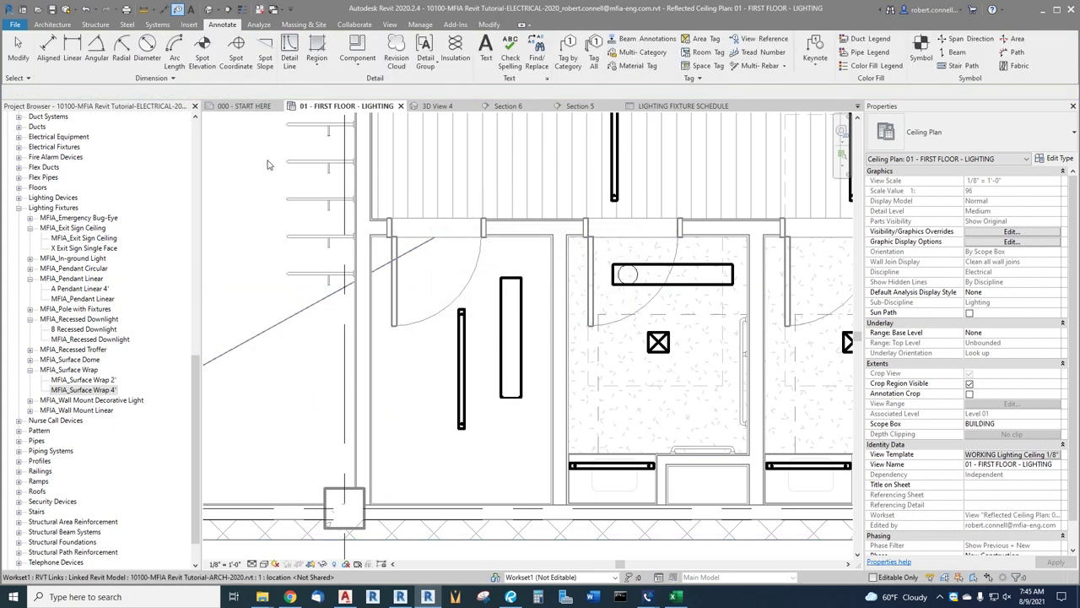
key("Escape")
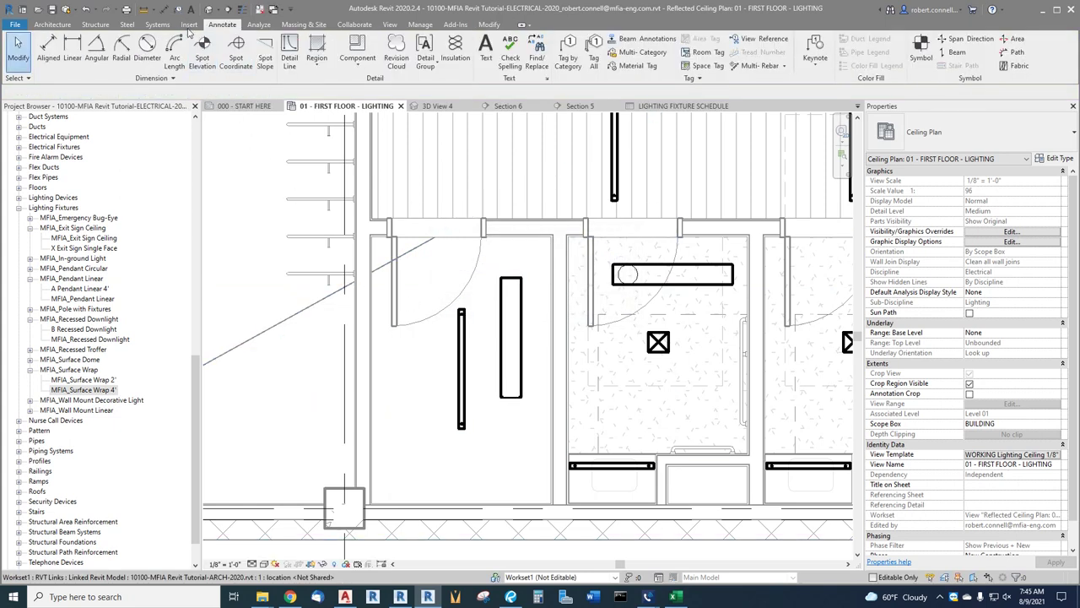
- Draw a building section across the small room, from outside its wall into the adjoining restroom, looking toward the corridor
left_click(229, 9)
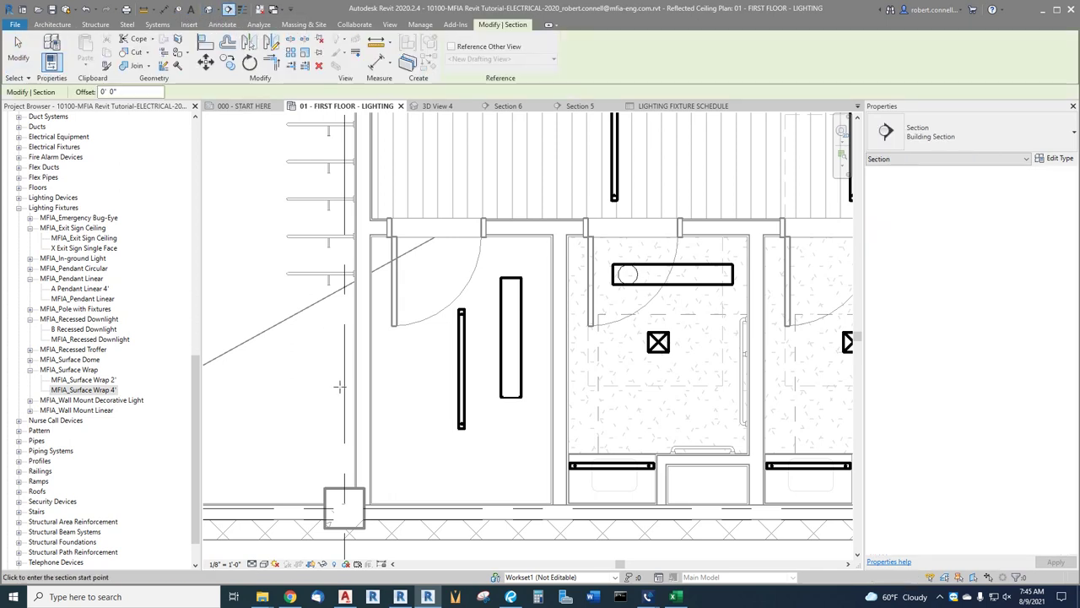
left_click(310, 406)
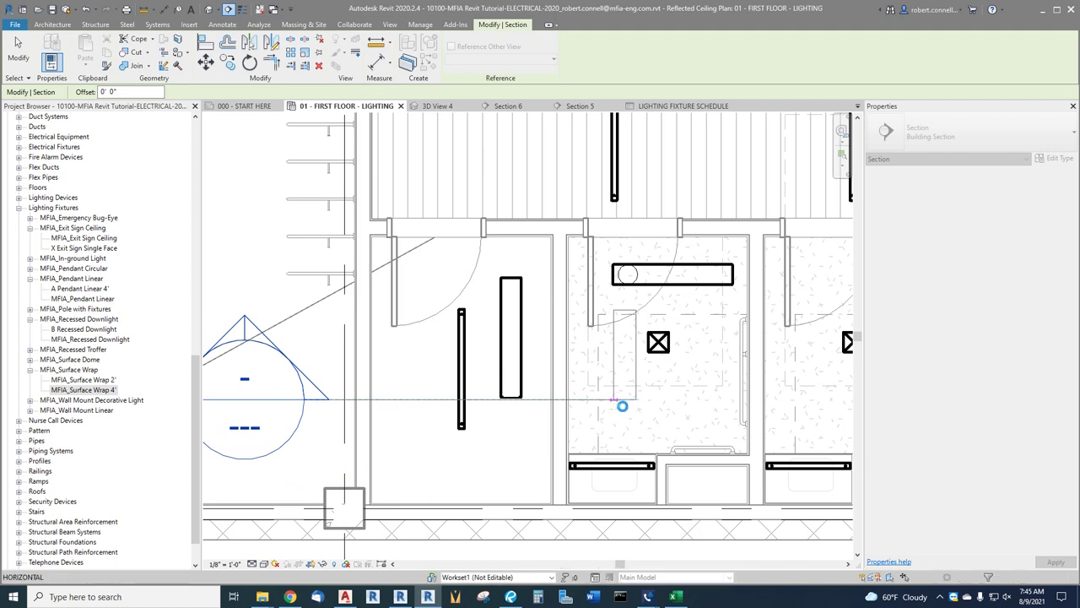
left_click(618, 403)
key("Escape")
scroll(465, 385, "down", 4)
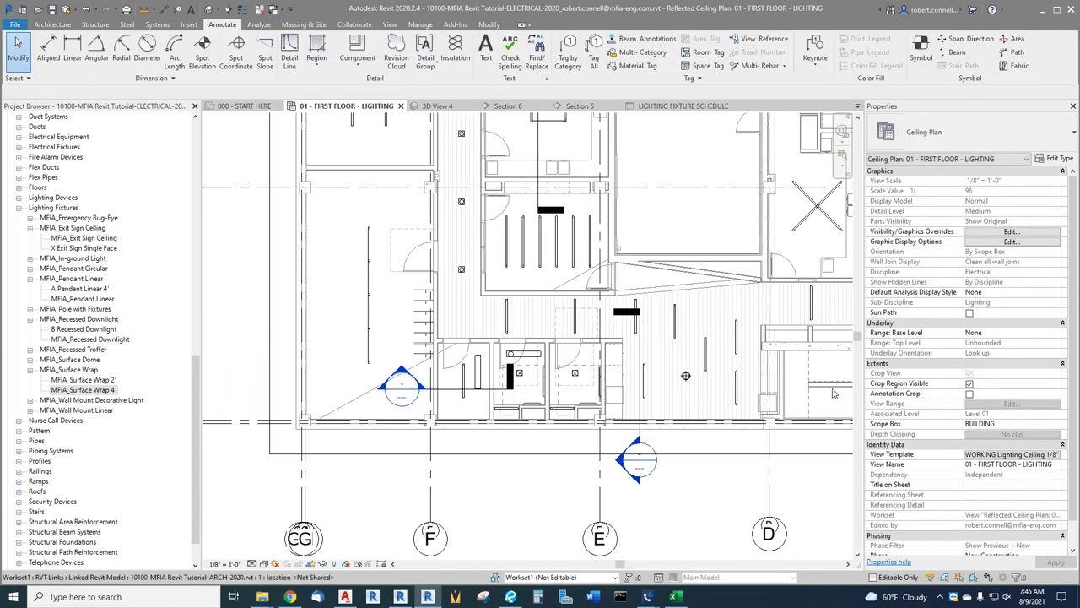
scroll(483, 393, "up", 4)
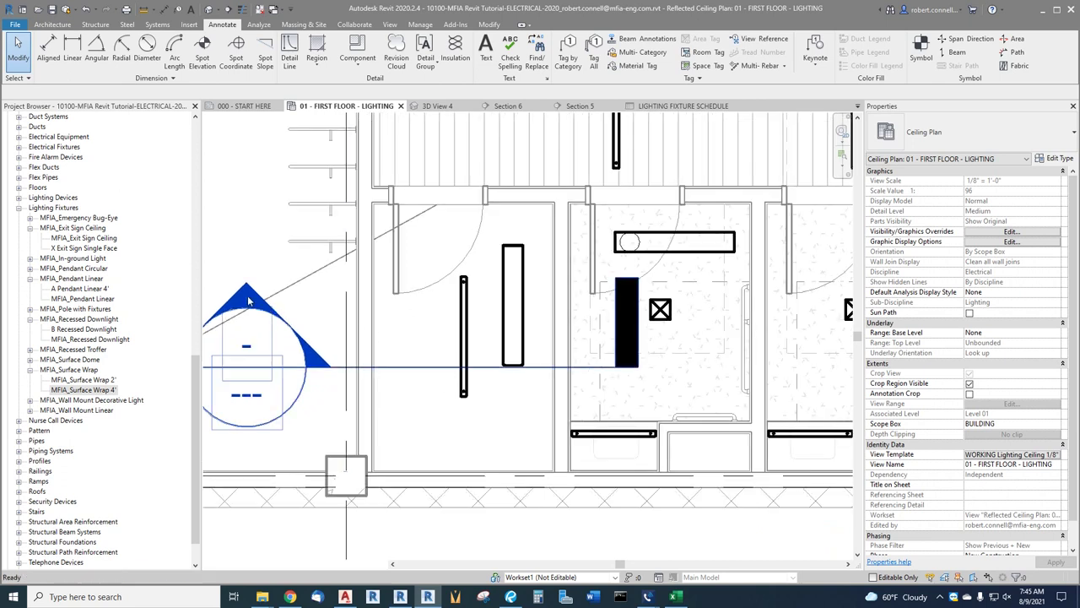
- Open the new section view and examine how the surface wrap fixture sits relative to the structure and the ceiling levels
double_click(247, 300)
scroll(507, 449, "up", 5)
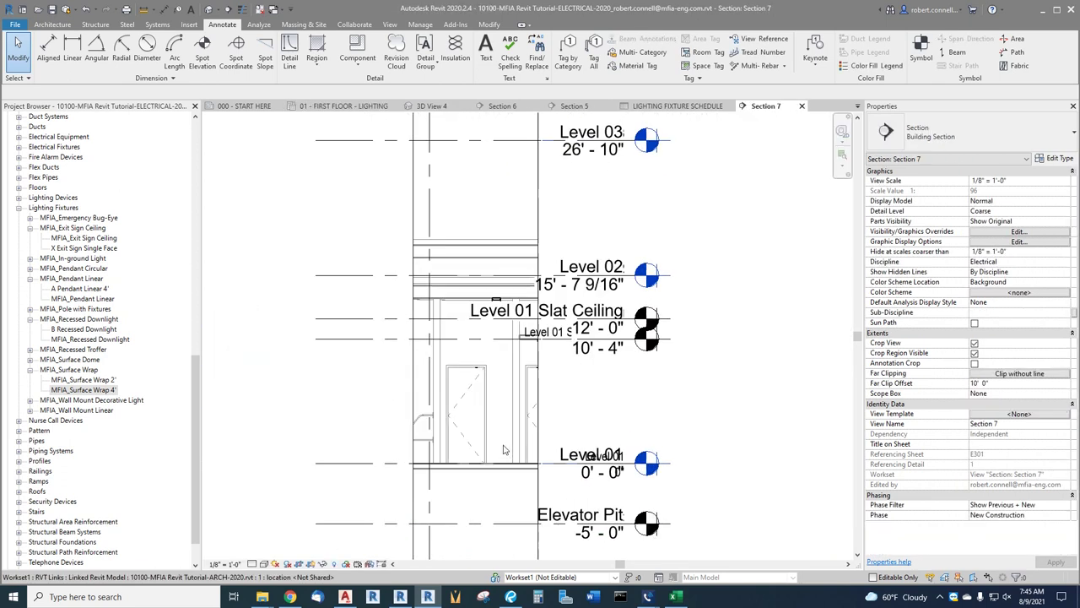
scroll(473, 203, "up", 5)
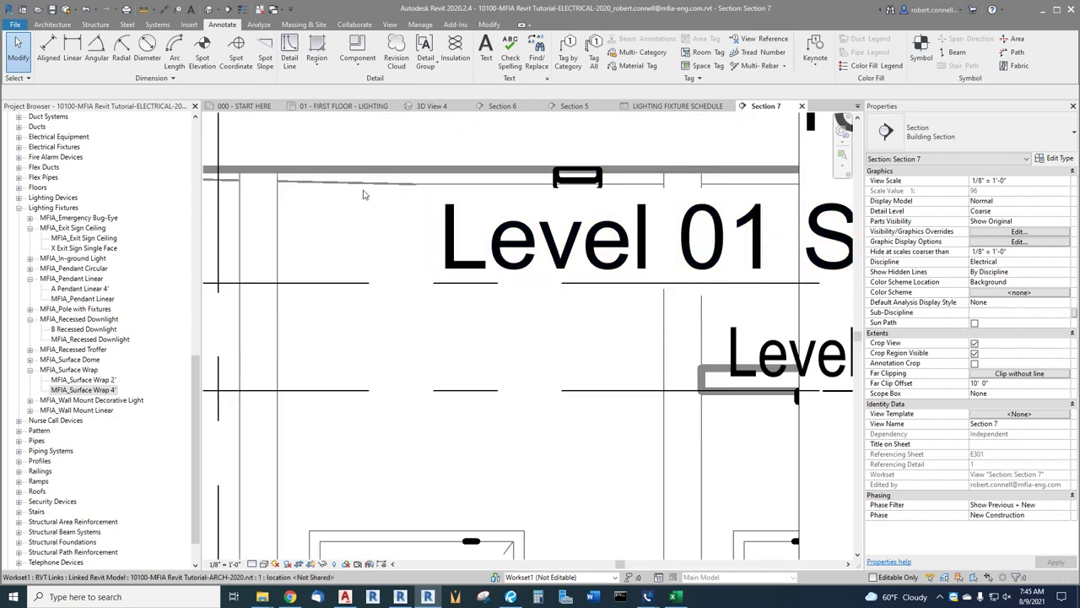
scroll(368, 224, "down", 3)
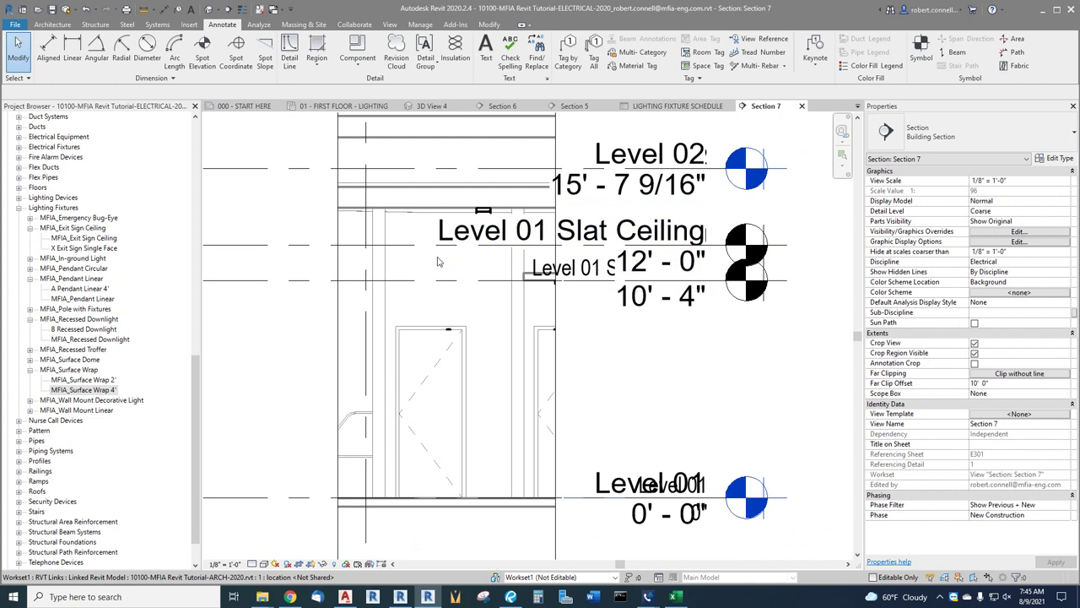
scroll(435, 212, "up", 4)
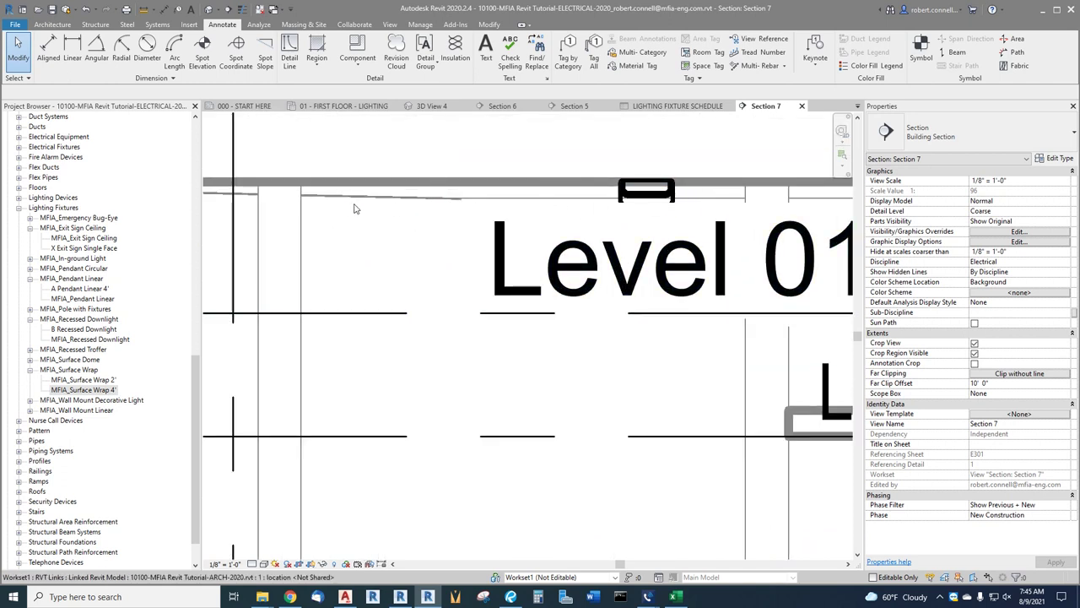
left_click(649, 198)
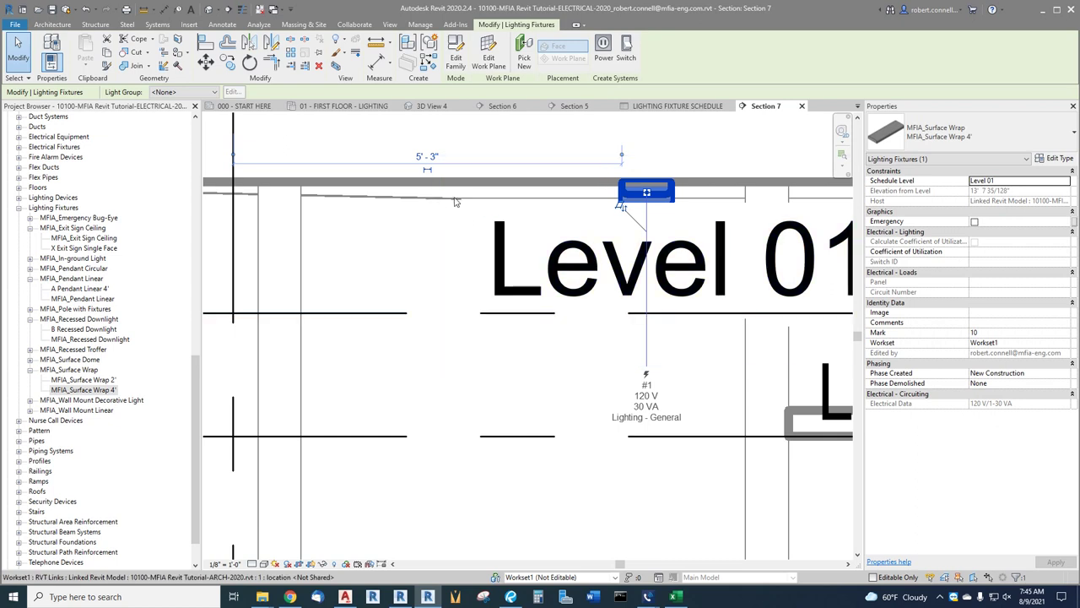
scroll(413, 245, "down", 3)
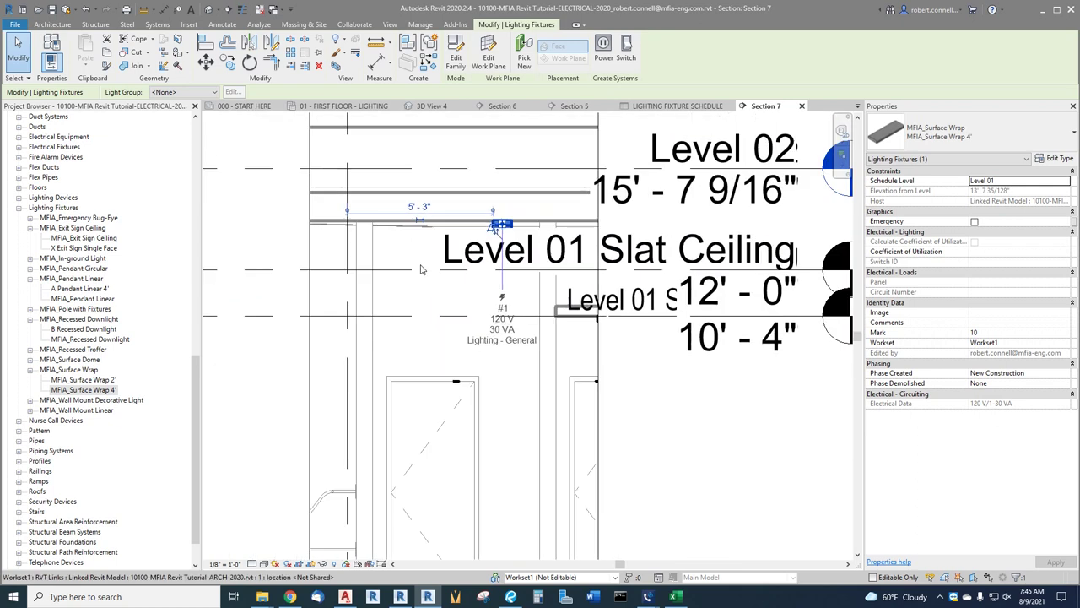
scroll(507, 248, "up", 3)
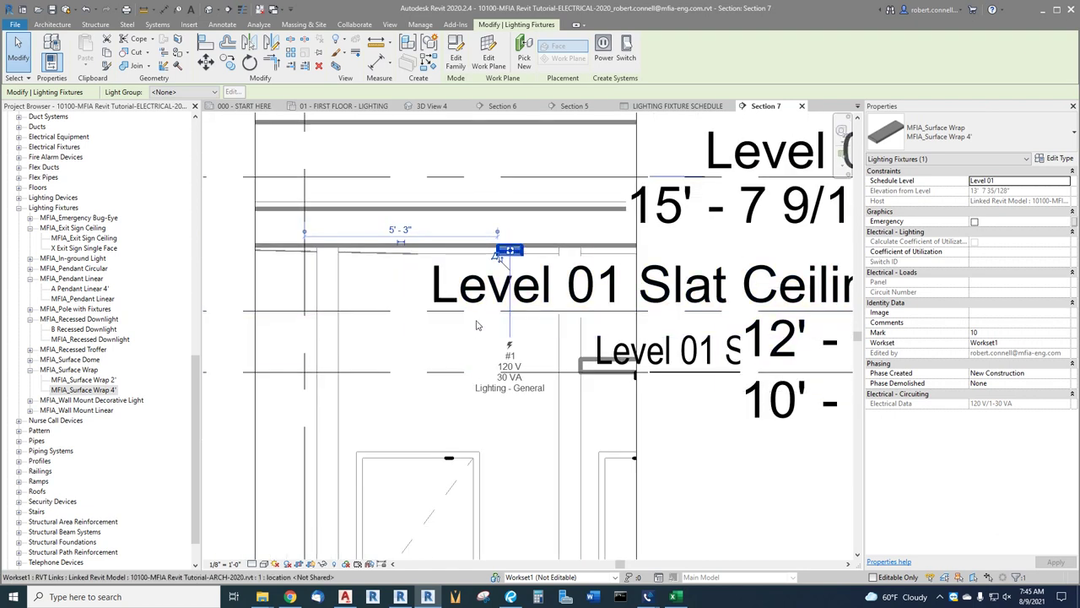
scroll(440, 500, "up", 3)
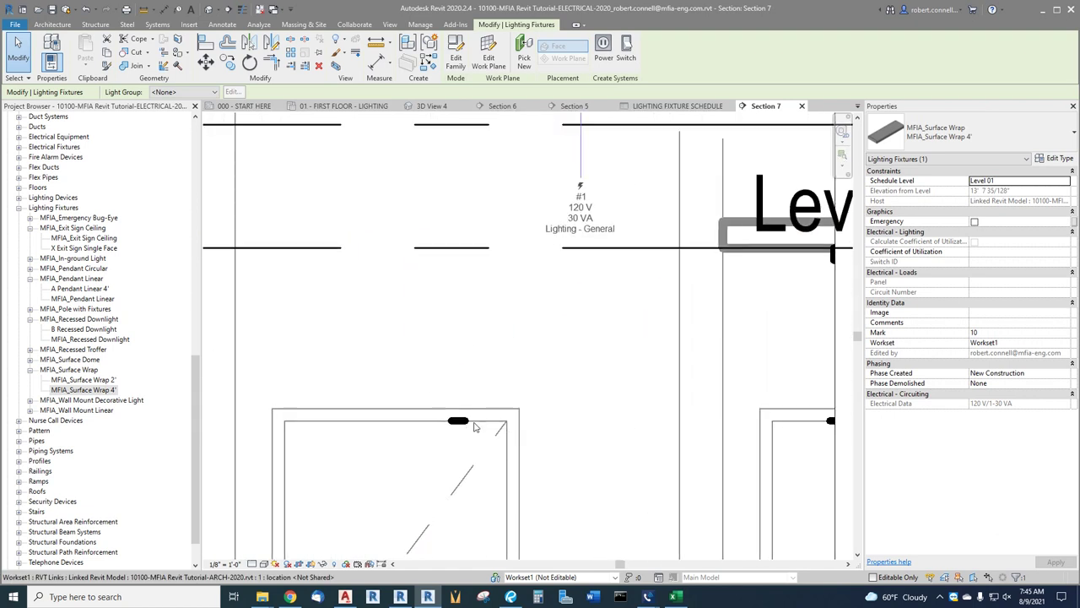
scroll(455, 359, "down", 4)
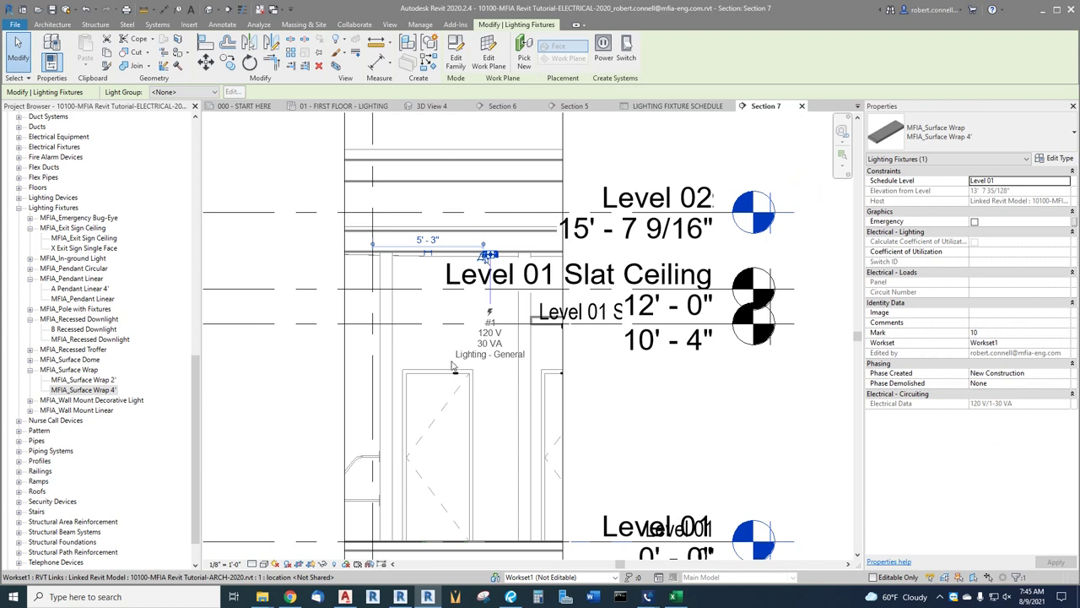
scroll(453, 367, "up", 2)
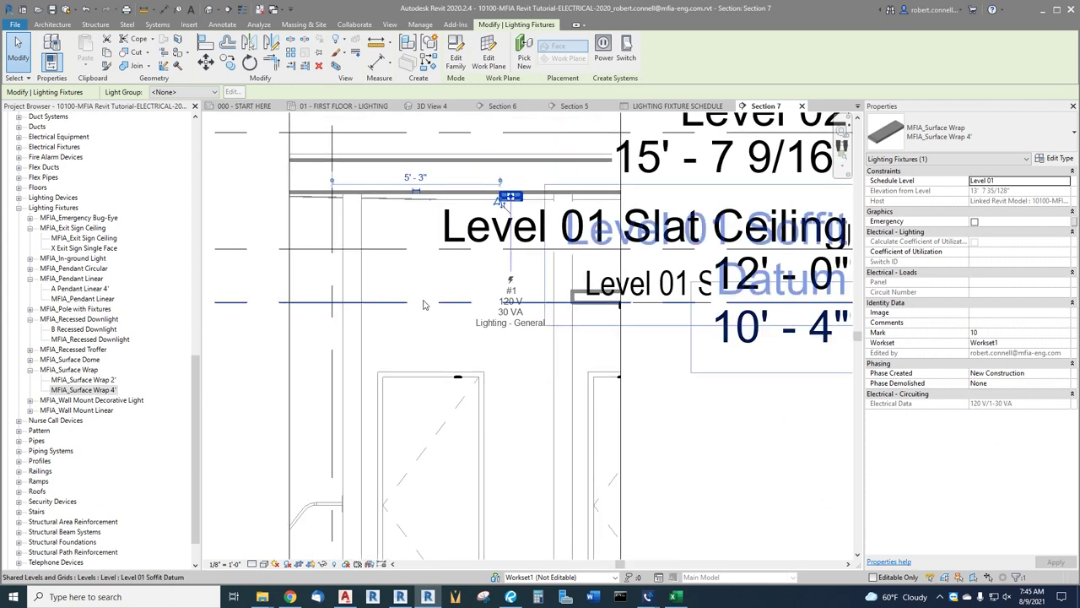
- Return to the first-floor lighting plan and delete the surface wrap fixture from the small room
left_click(350, 107)
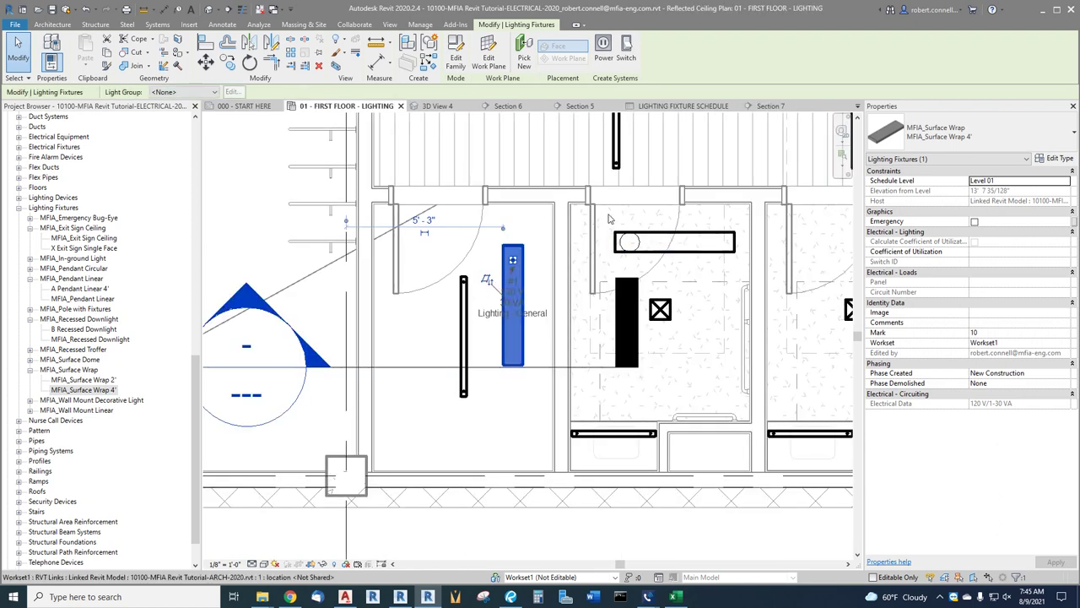
left_click(528, 256)
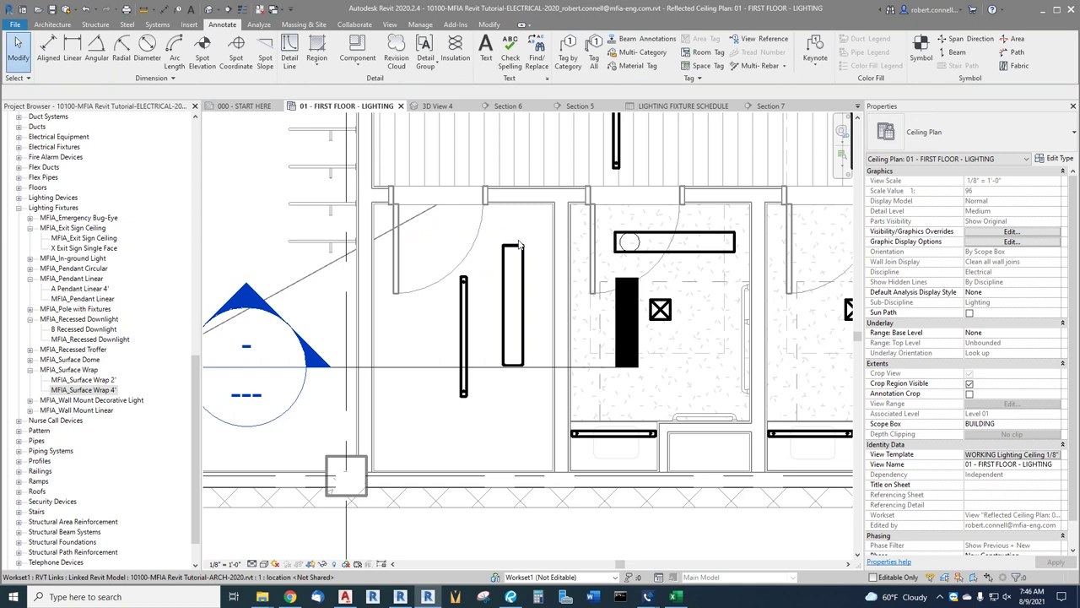
left_click(516, 255)
key("Delete")
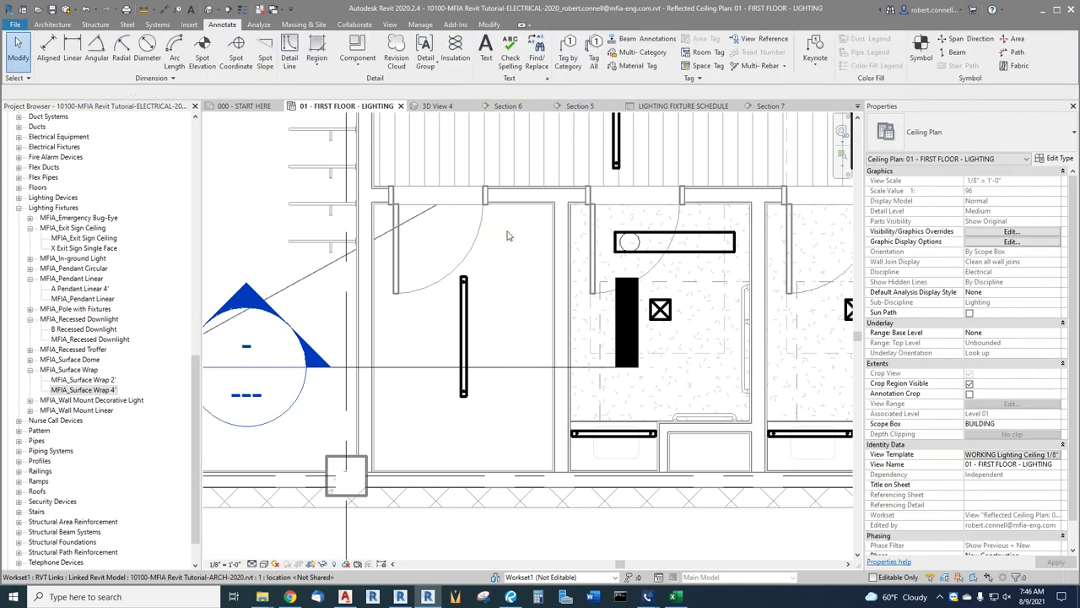
- Rotate the restroom's surface wrap fixture 90 degrees and move it beside the square ceiling fixture
scroll(536, 282, "down", 2)
scroll(624, 253, "up", 2)
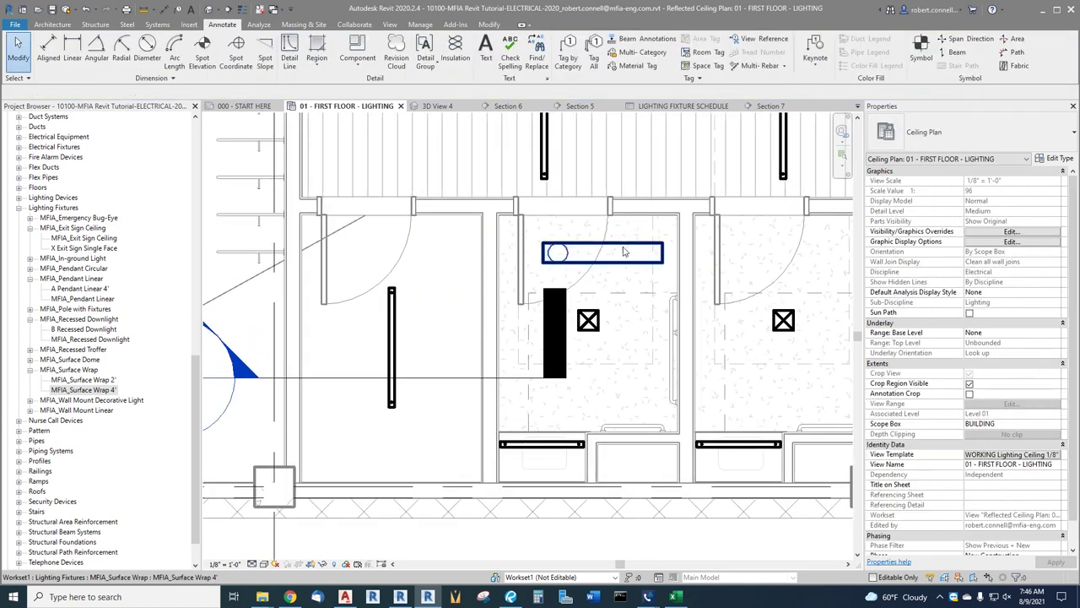
left_click(601, 252)
key("Escape")
left_click(602, 253)
key("space")
mouse_move(555, 275)
left_mouse_down()
mouse_move(646, 288)
mouse_move(622, 289)
left_mouse_up()
key("Escape")
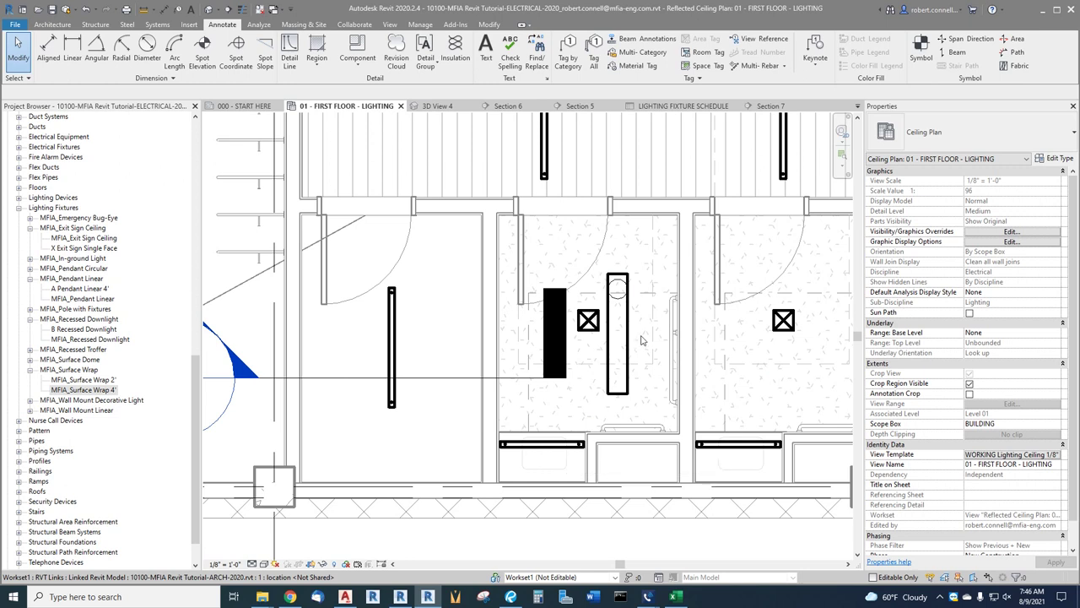
- Delete the surface wrap fixture from the restroom adjoining the small room
scroll(616, 319, "down", 3)
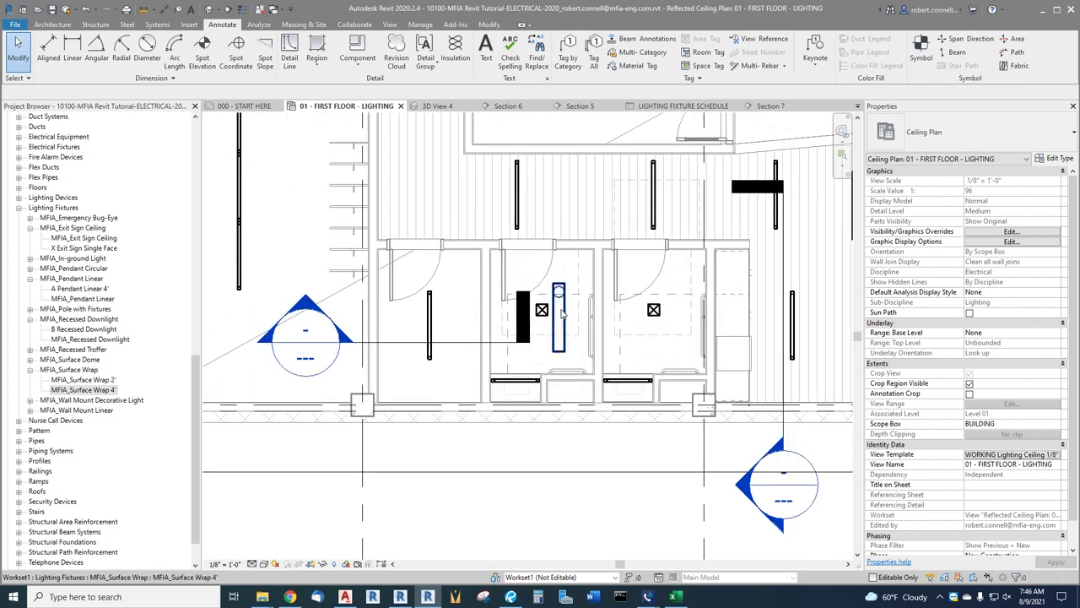
scroll(562, 314, "up", 2)
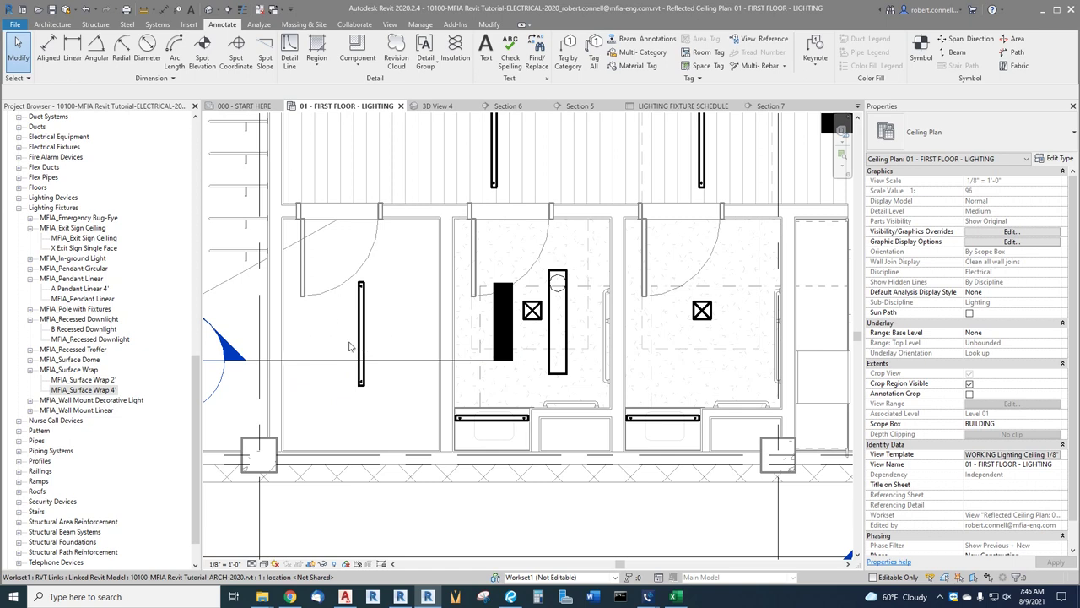
left_click(566, 273)
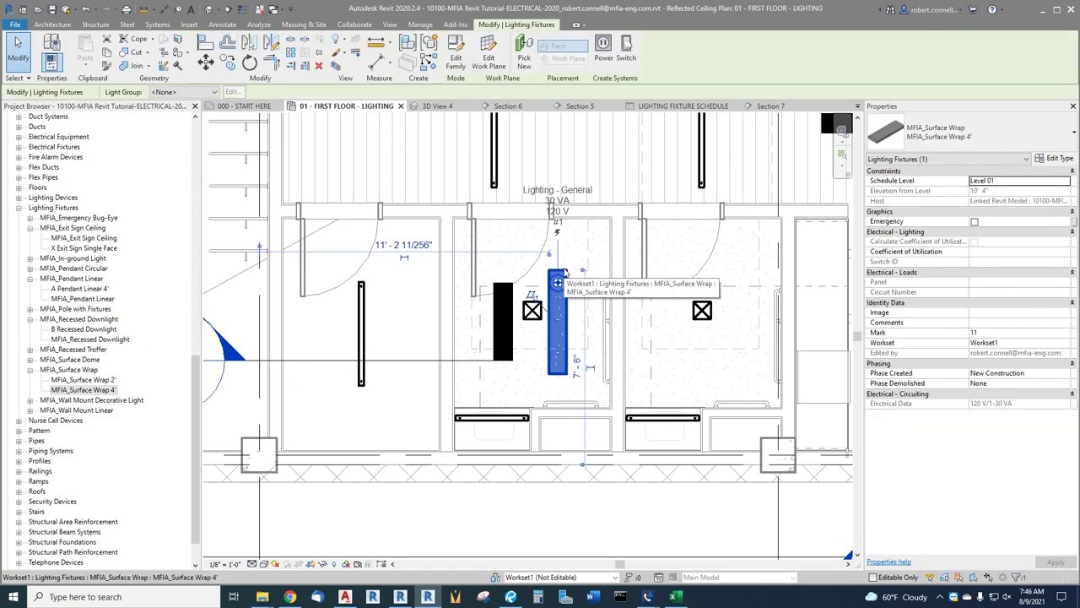
key("Delete")
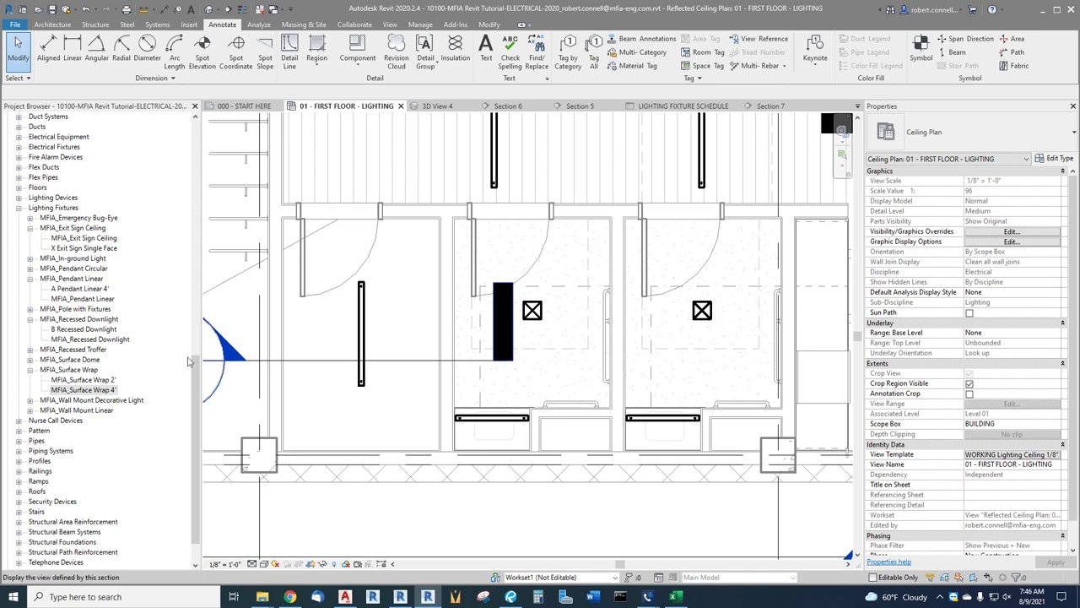
- Start placing the MFIA_Wall Mount Decorative Light in the first-floor lighting plan with its elevation from level set to 8' 0"
left_click(30, 400)
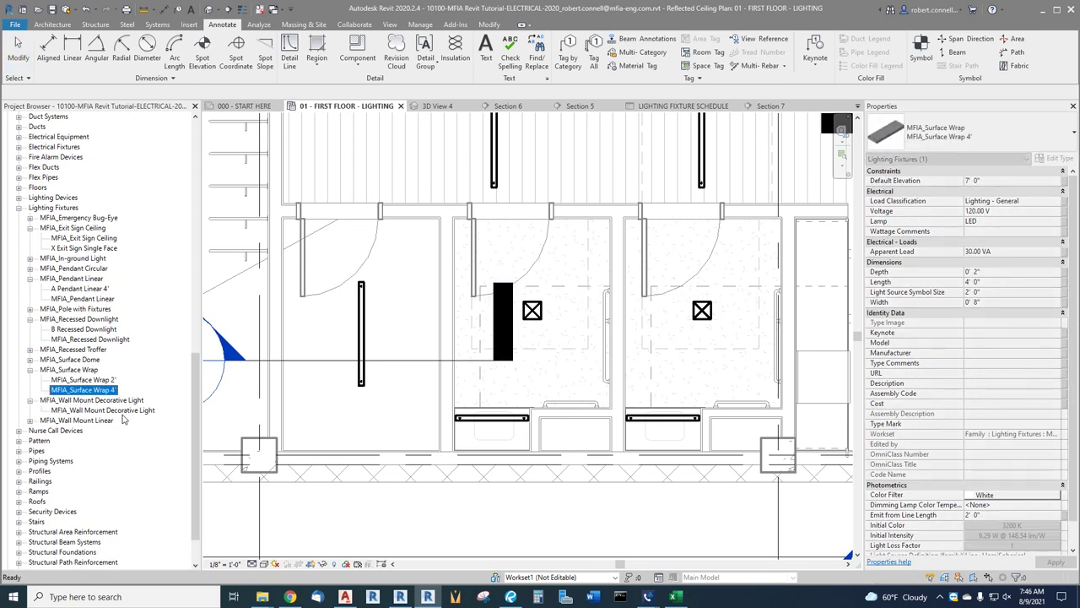
scroll(420, 253, "down", 6)
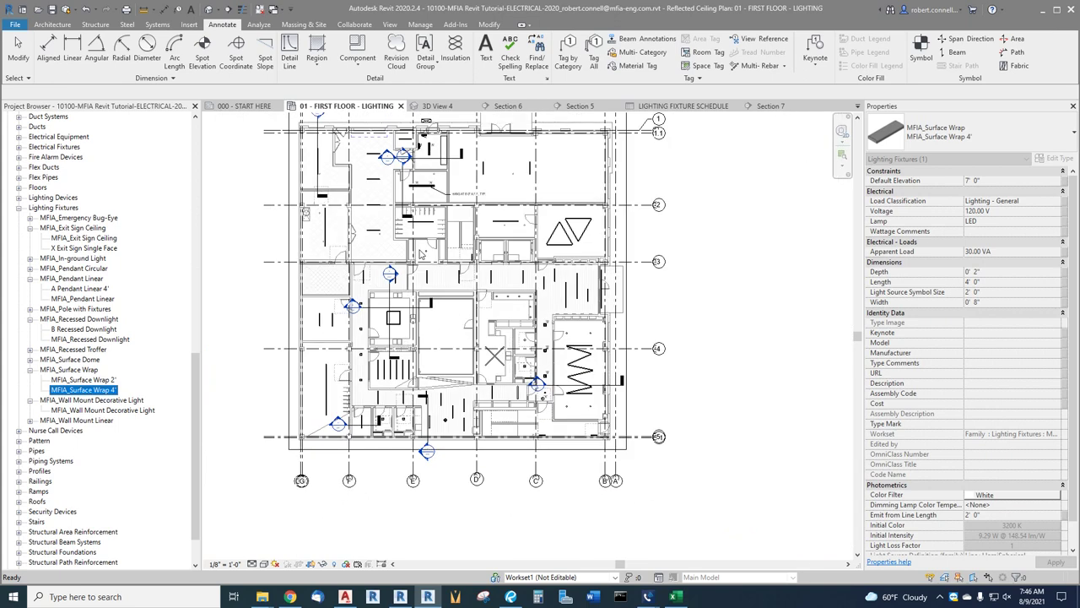
scroll(364, 119, "up", 5)
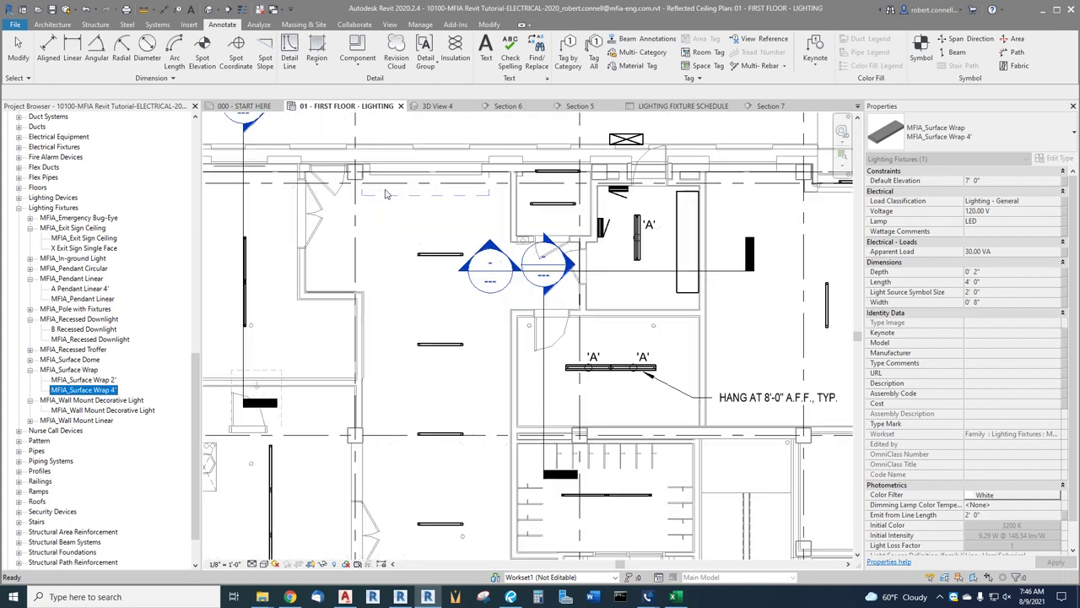
scroll(353, 144, "up", 2)
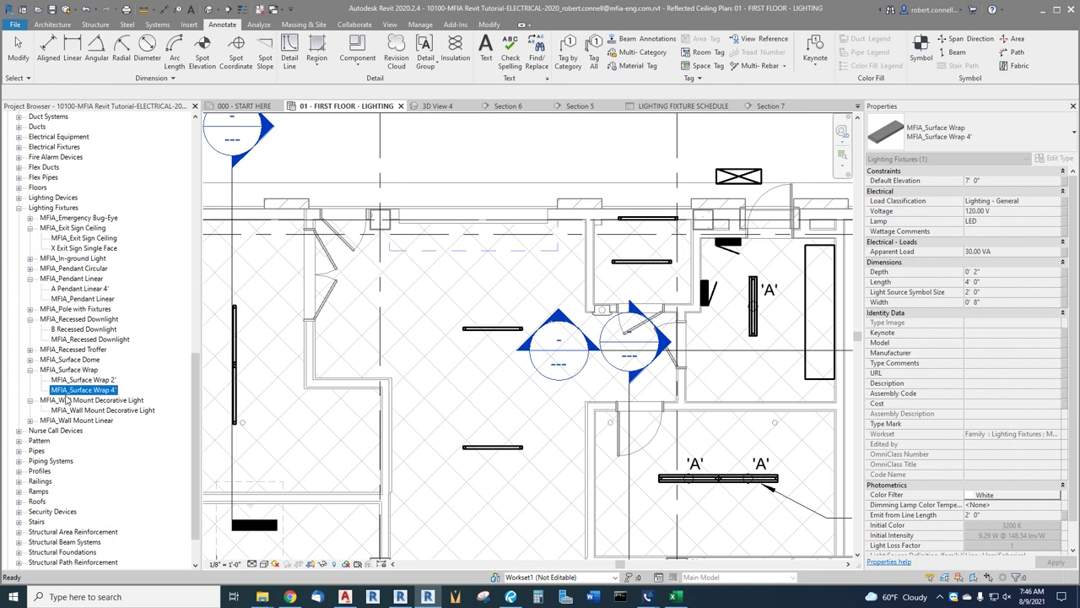
left_click_drag(71, 411, 426, 285)
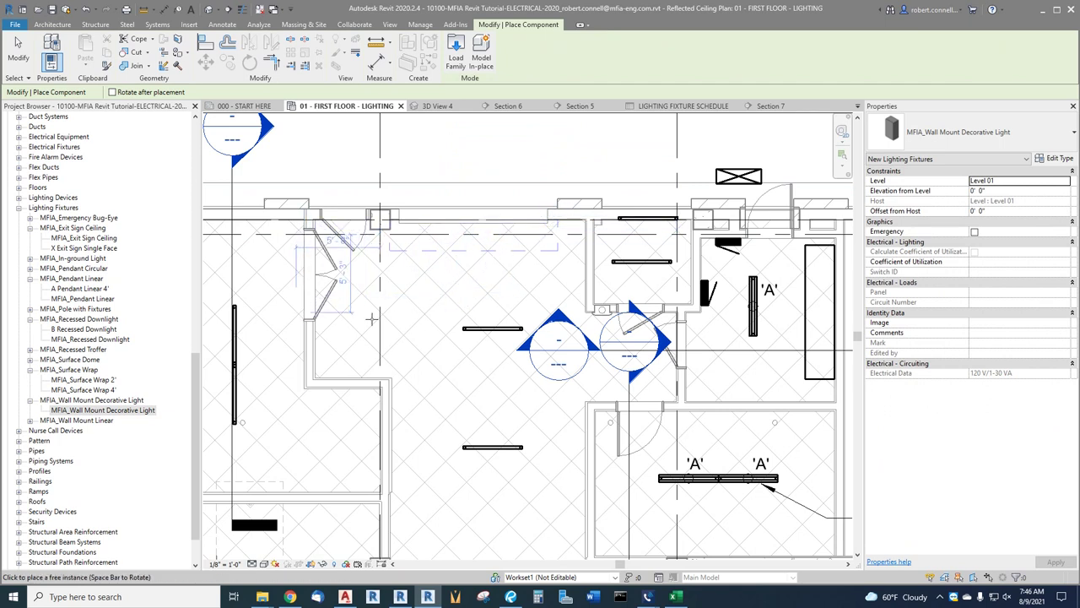
scroll(408, 278, "up", 3)
scroll(405, 265, "down", 3)
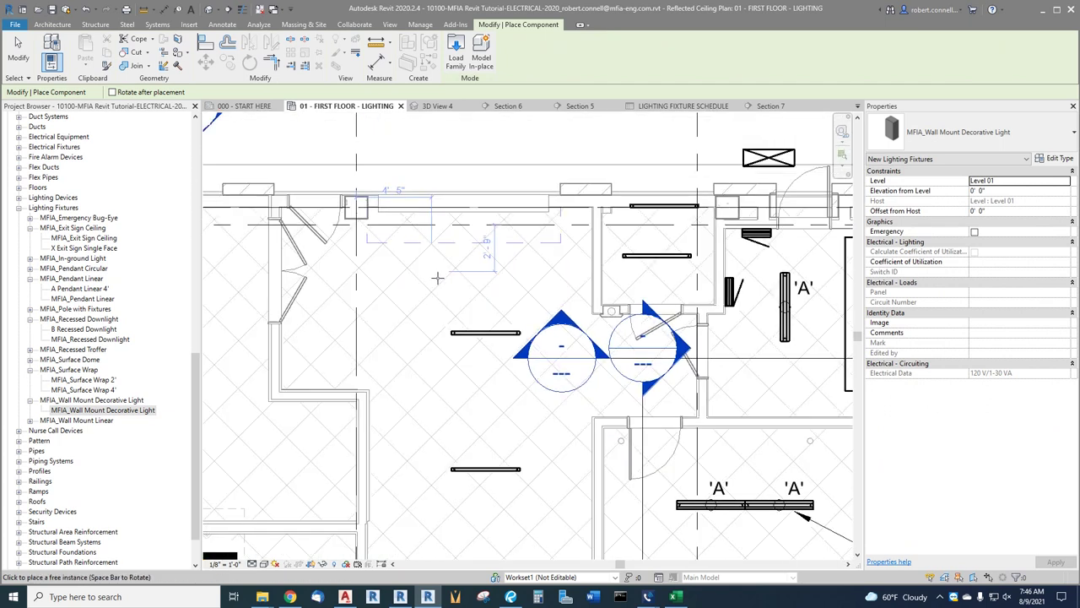
scroll(437, 277, "down", 2)
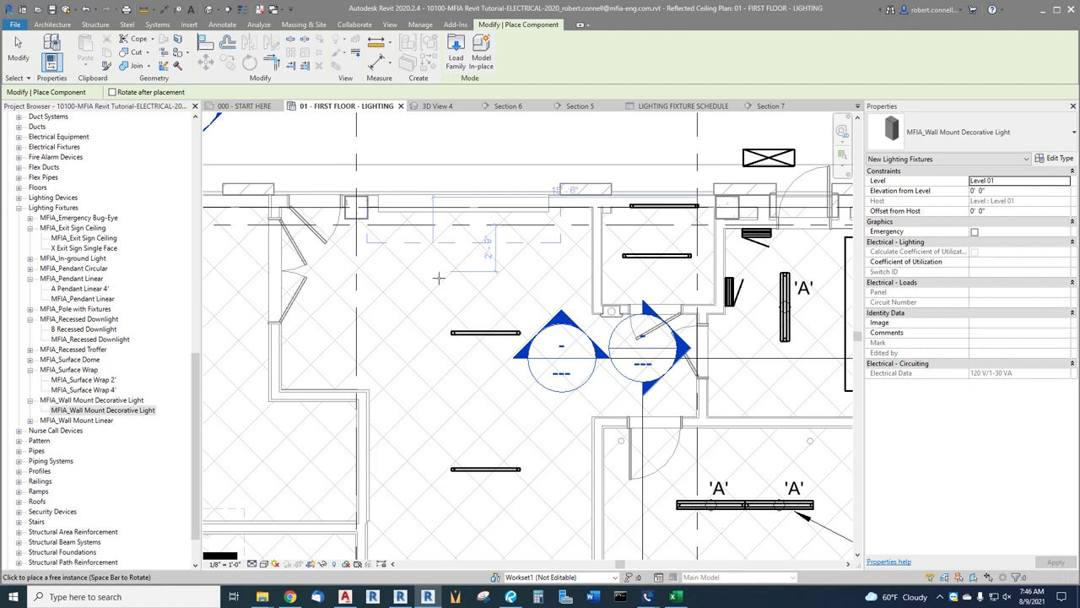
scroll(430, 278, "up", 3)
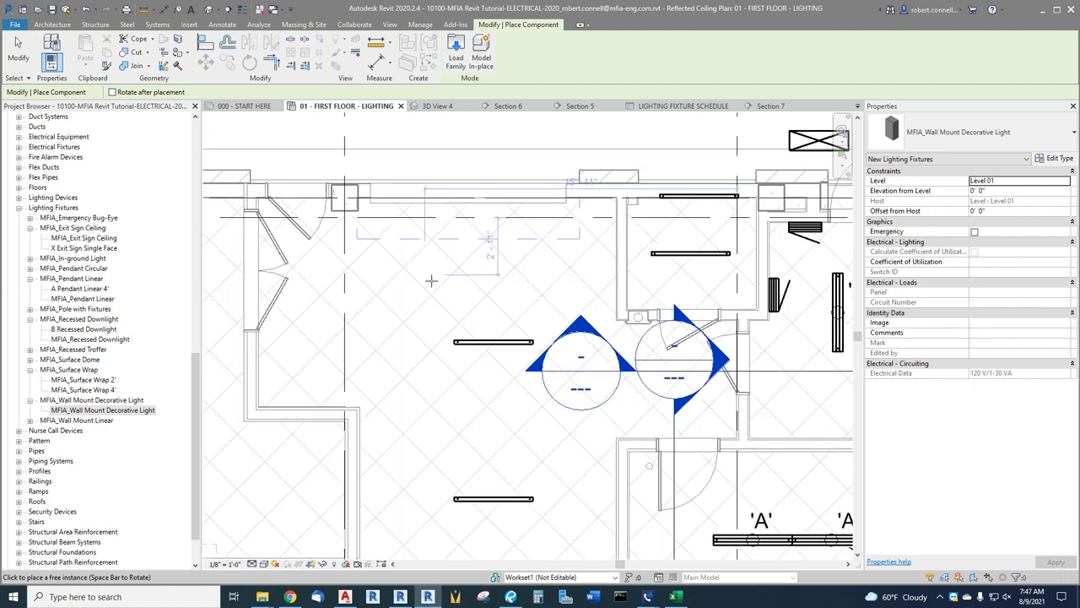
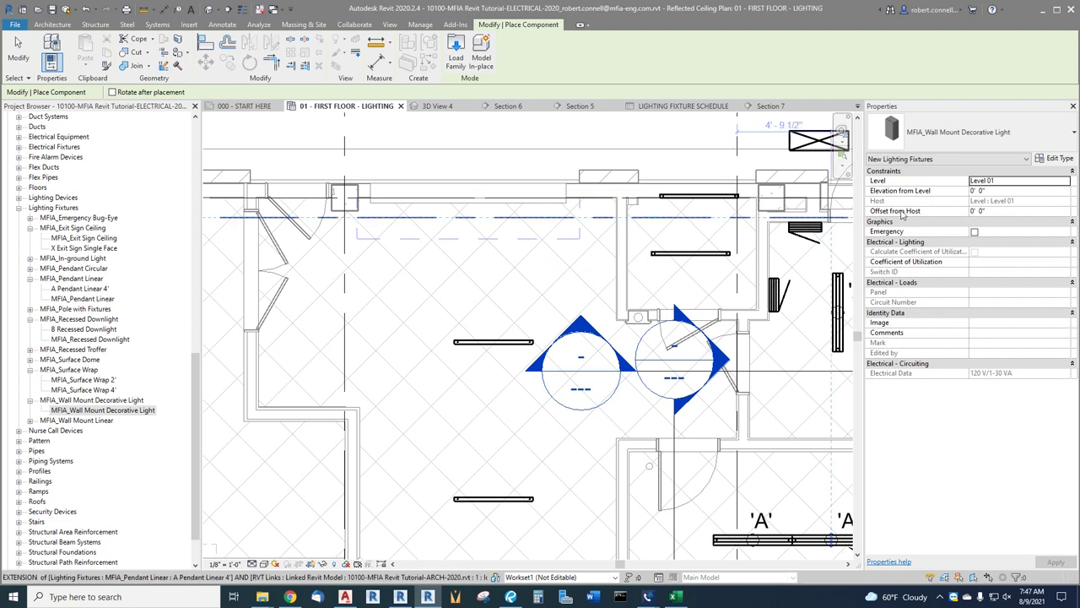
left_click(1003, 194)
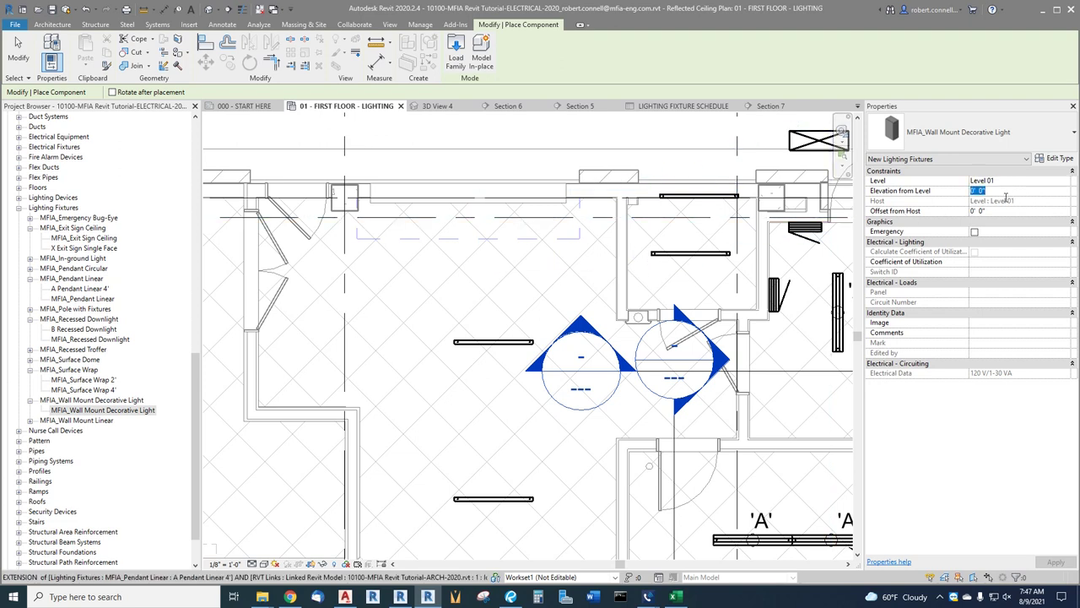
type("8")
key("Return")
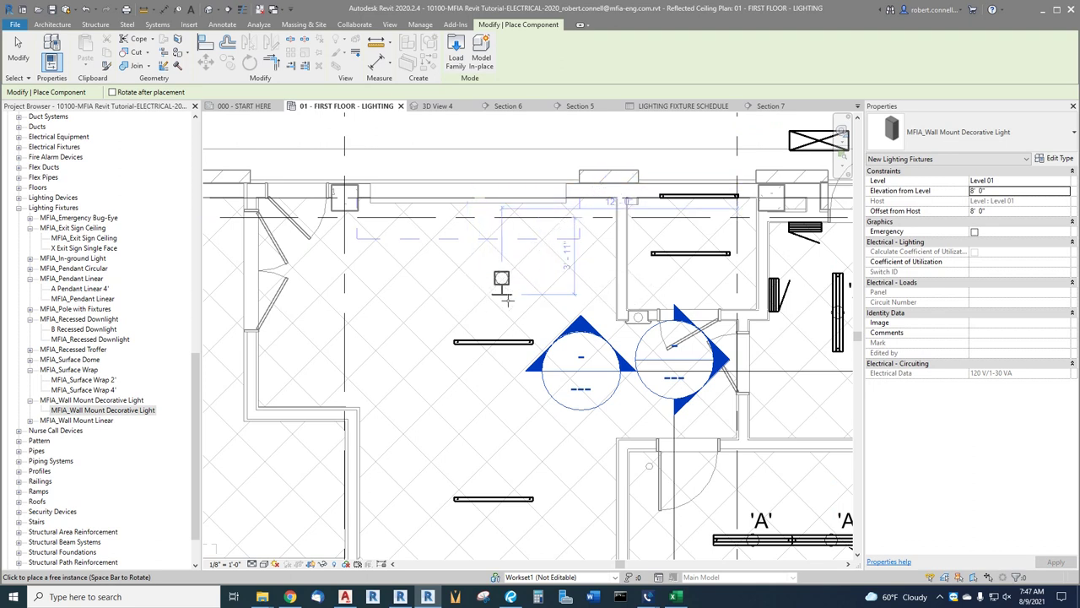
- Place one wall mount decorative light on the outer face of the exterior wall, centred on the column gridline beside the double doors
scroll(369, 187, "up", 2)
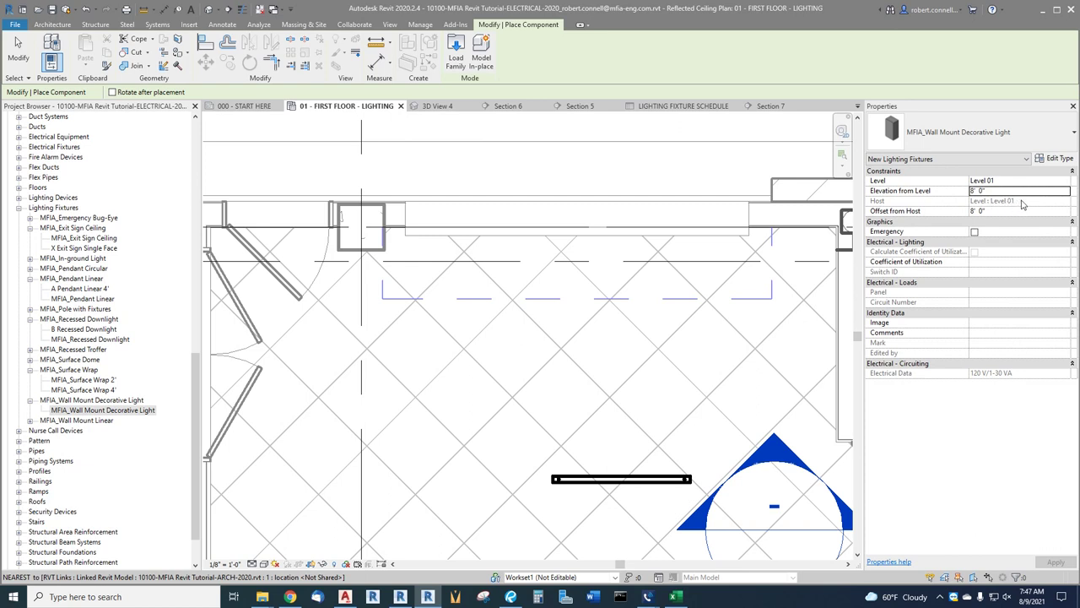
scroll(498, 338, "down", 3)
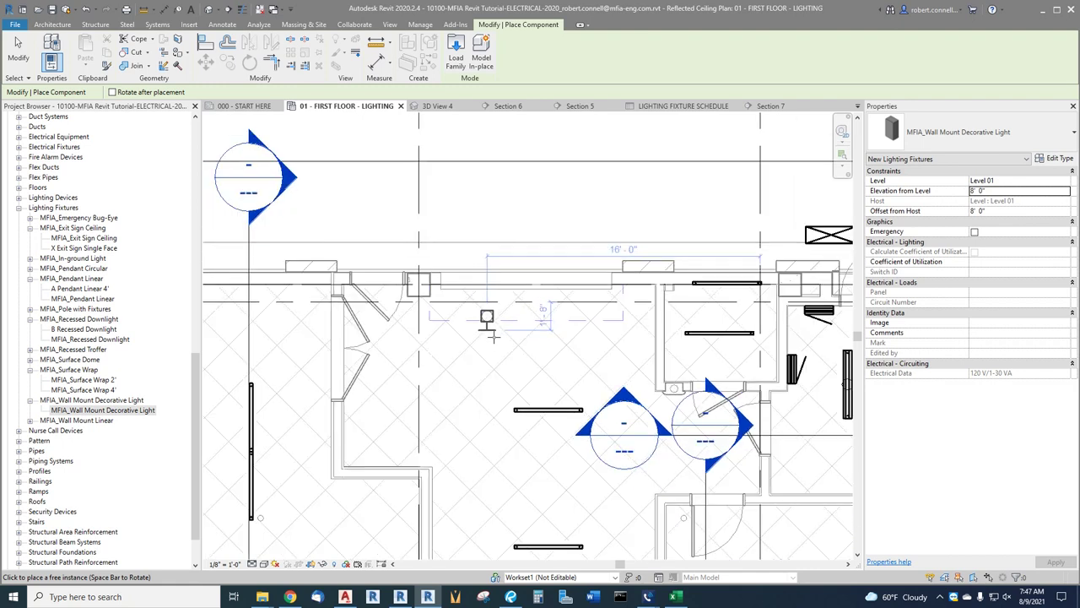
scroll(473, 304, "up", 2)
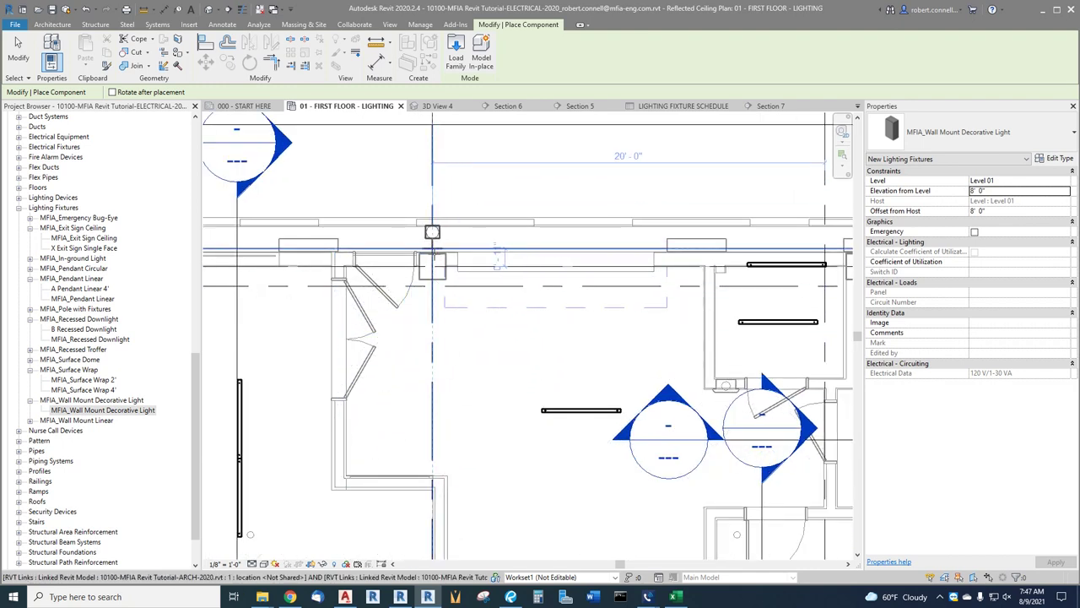
scroll(432, 232, "up", 3)
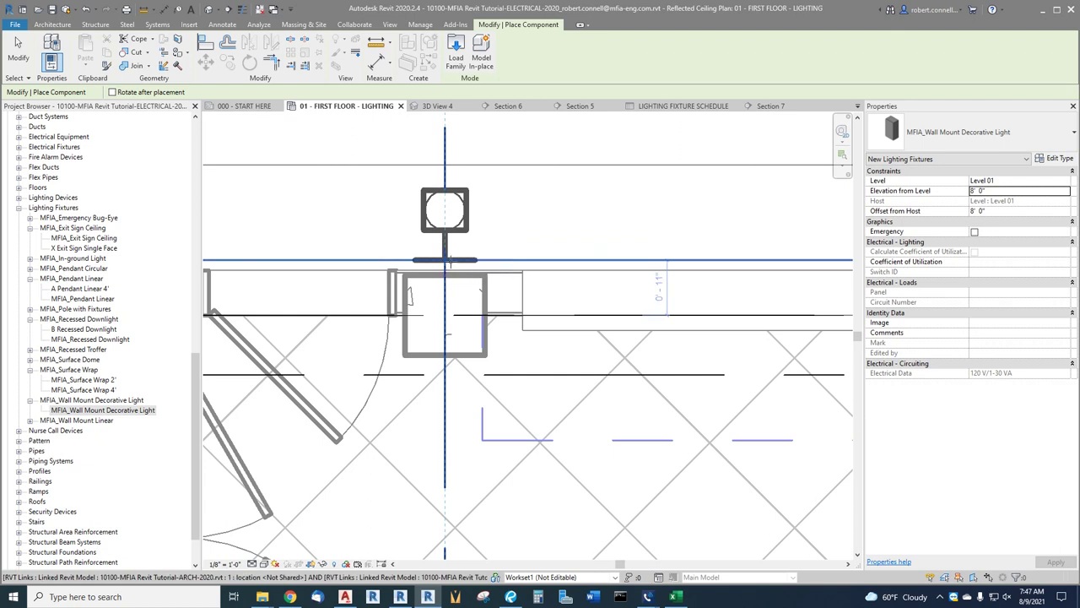
left_click(450, 262)
scroll(465, 270, "down", 2)
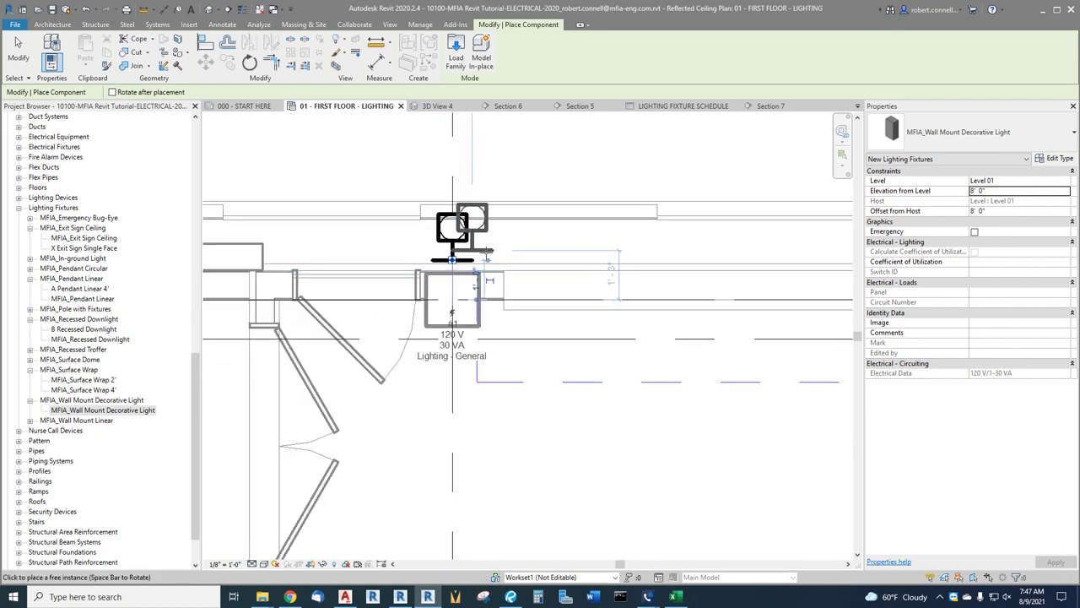
key("Escape")
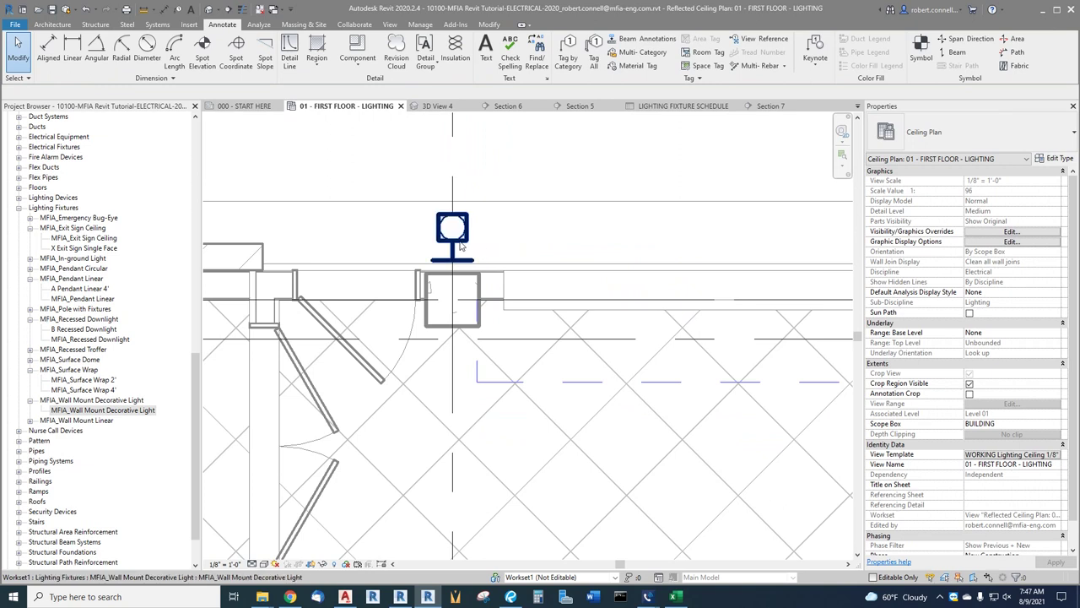
- Duplicate the placed wall light's type under the name W Wall Pack
left_click(507, 243)
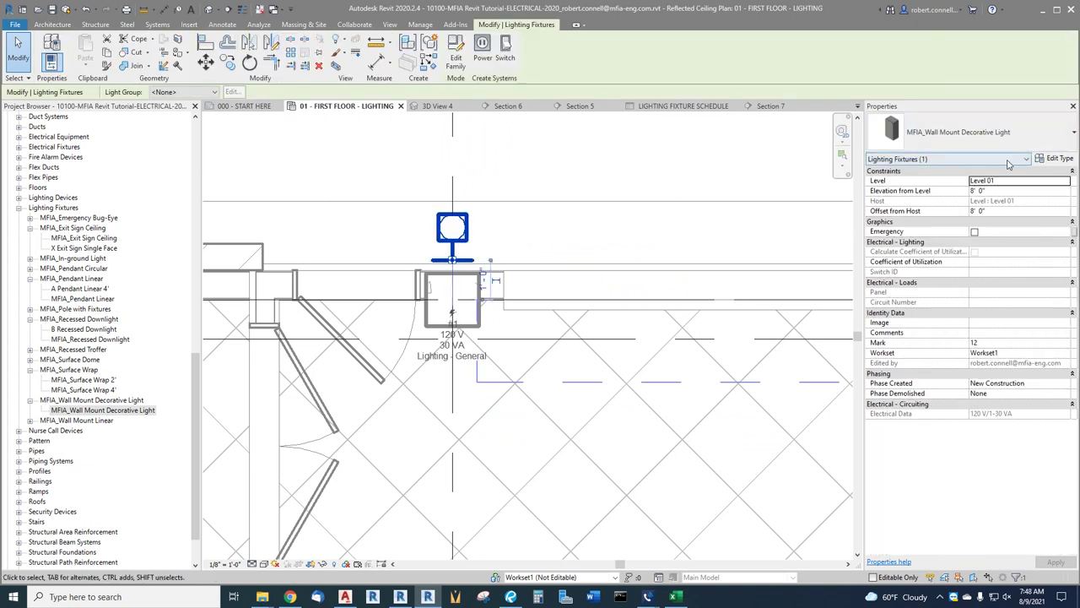
left_click(1056, 158)
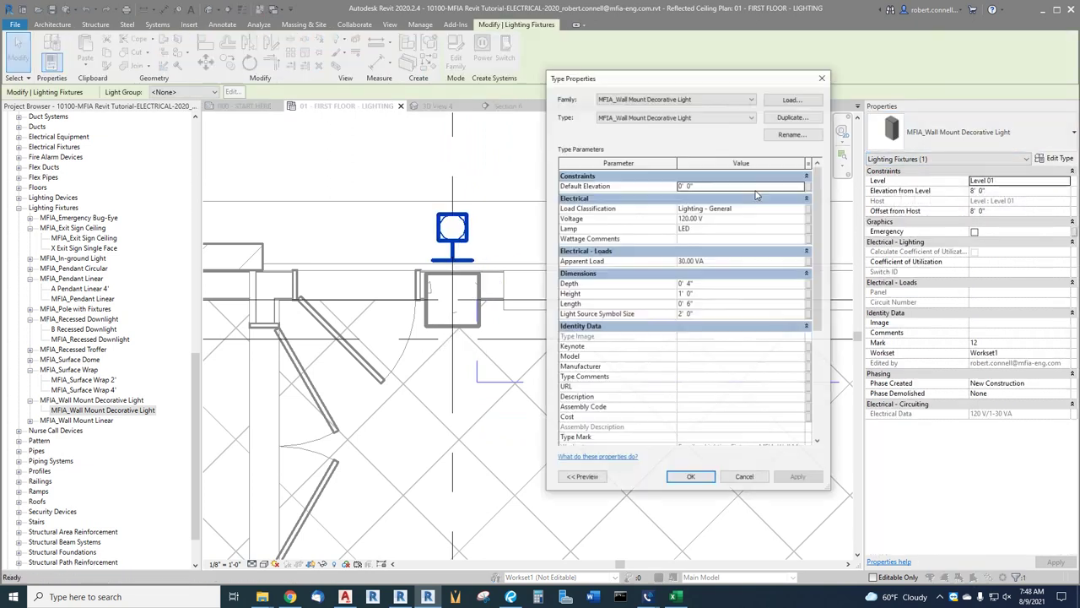
left_click(792, 116)
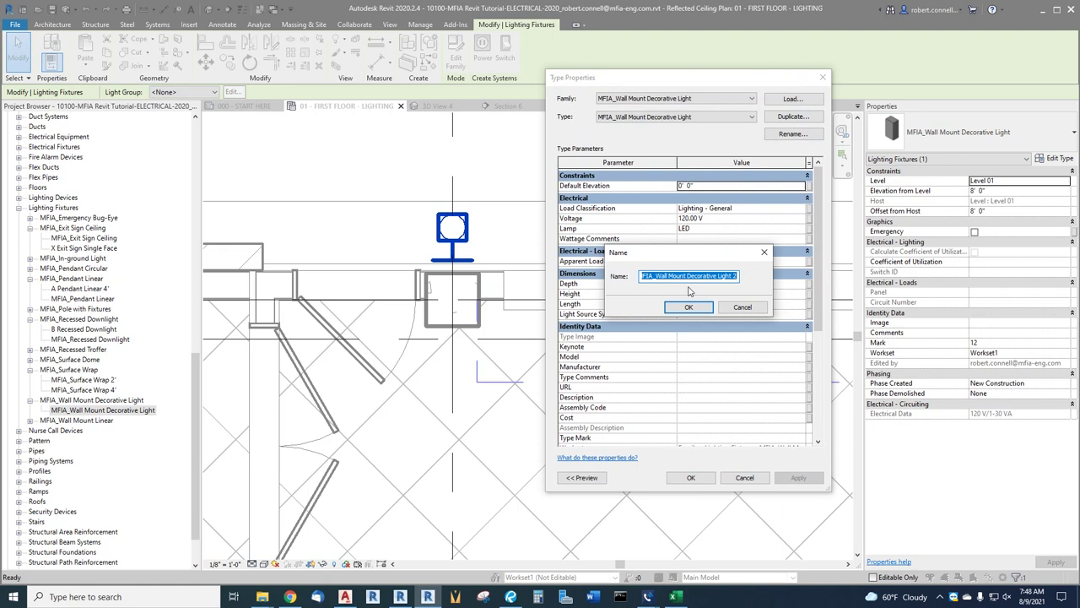
type("W Wall Pack")
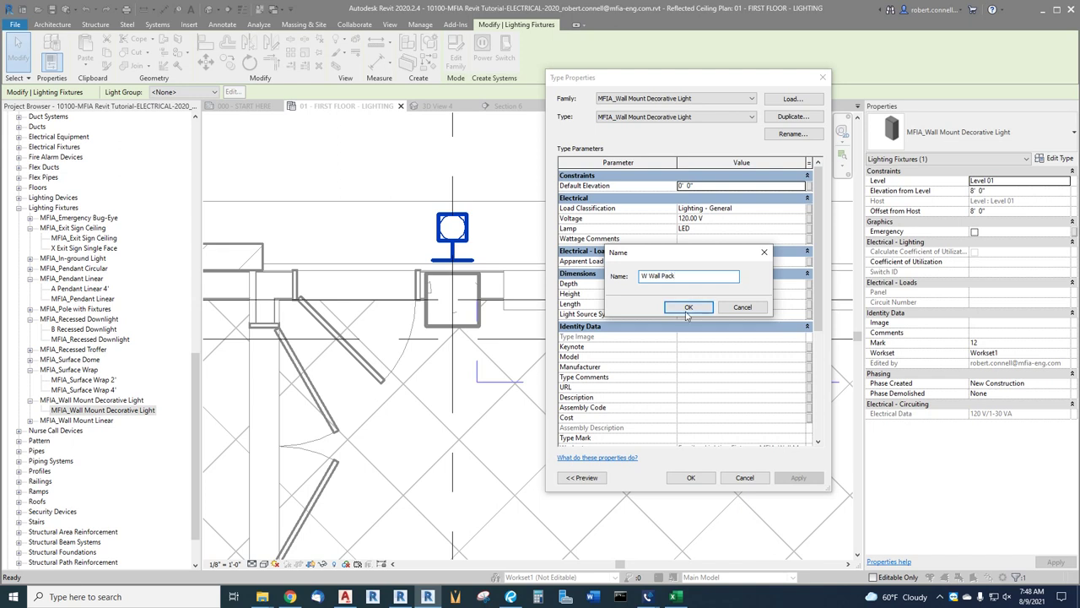
left_click(687, 308)
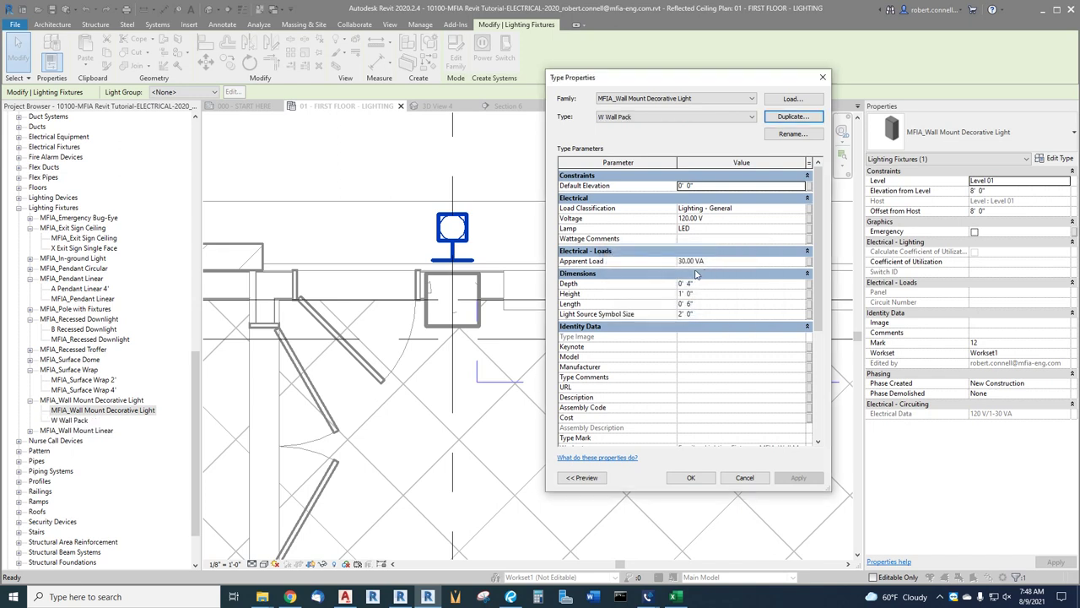
- Set the W Wall Pack type's Type Mark to W and its Description to WALL PACK
scroll(708, 253, "down", 3)
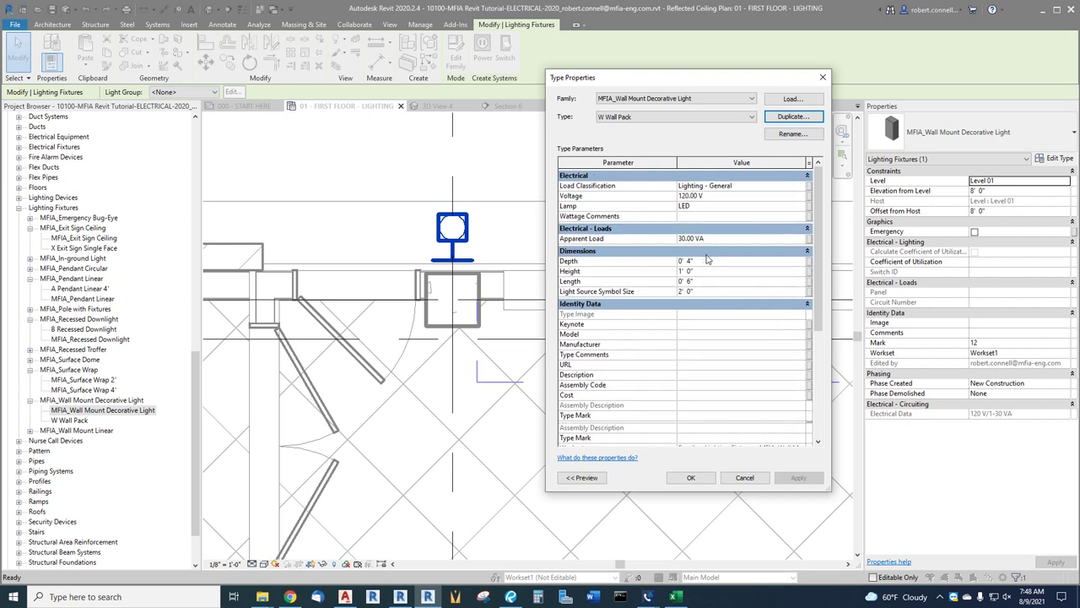
left_click(697, 354)
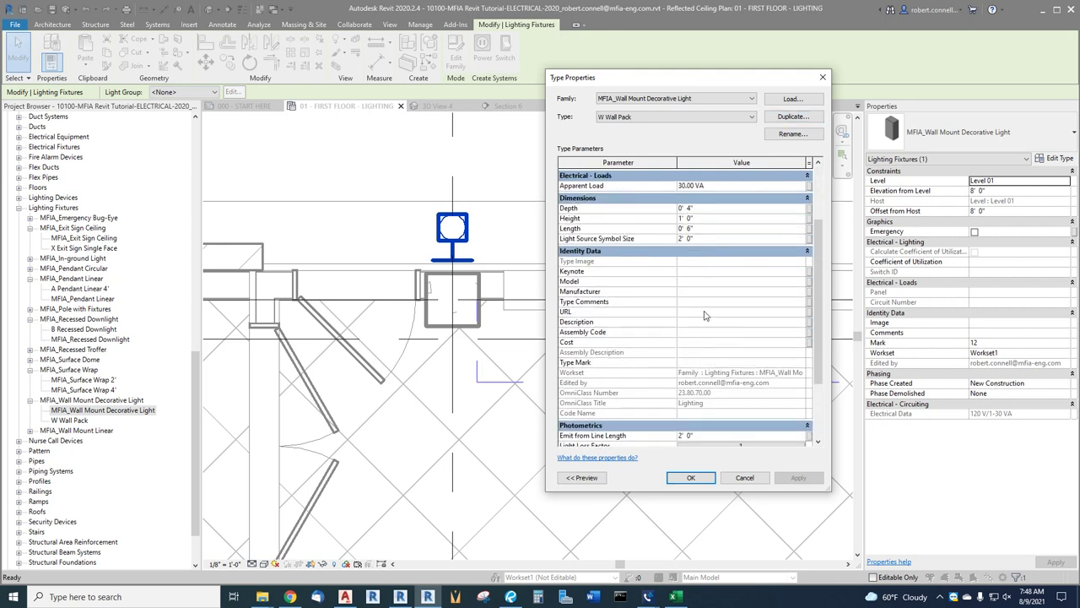
type("W")
left_click(699, 330)
type("W")
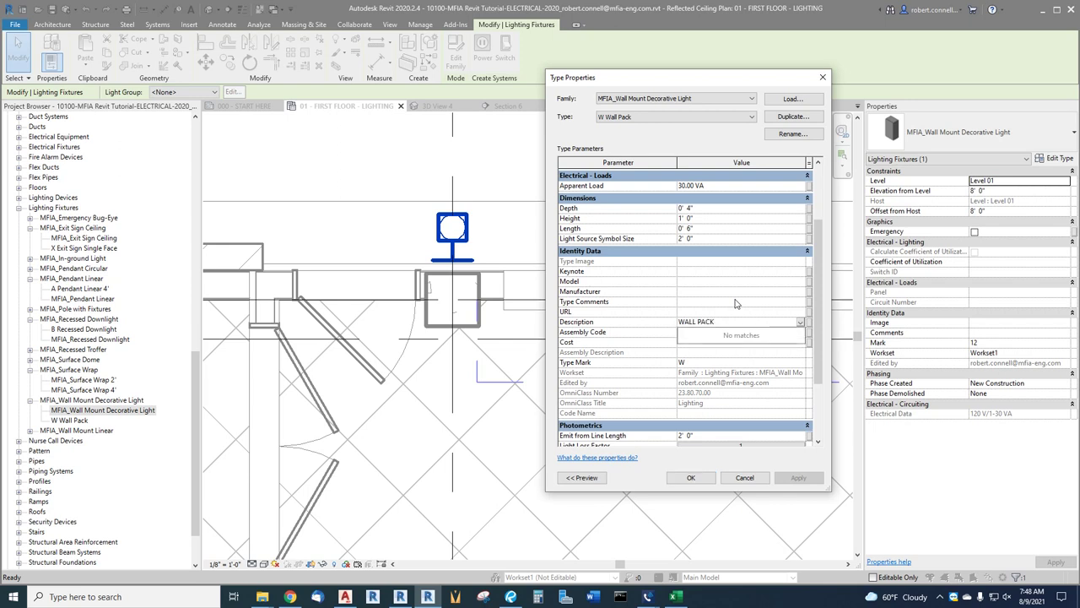
left_click(691, 479)
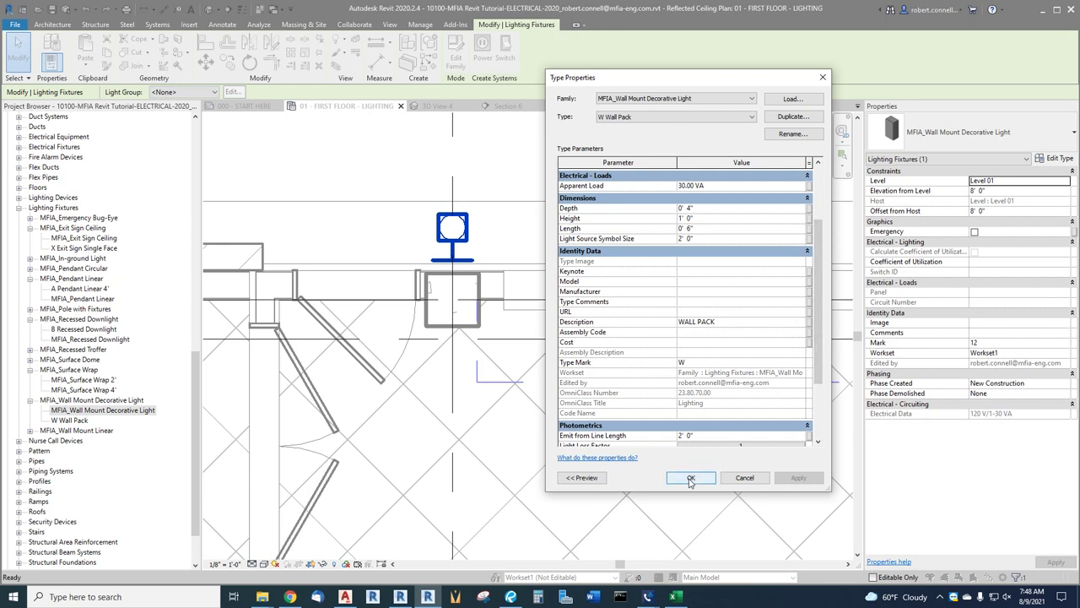
left_click(691, 478)
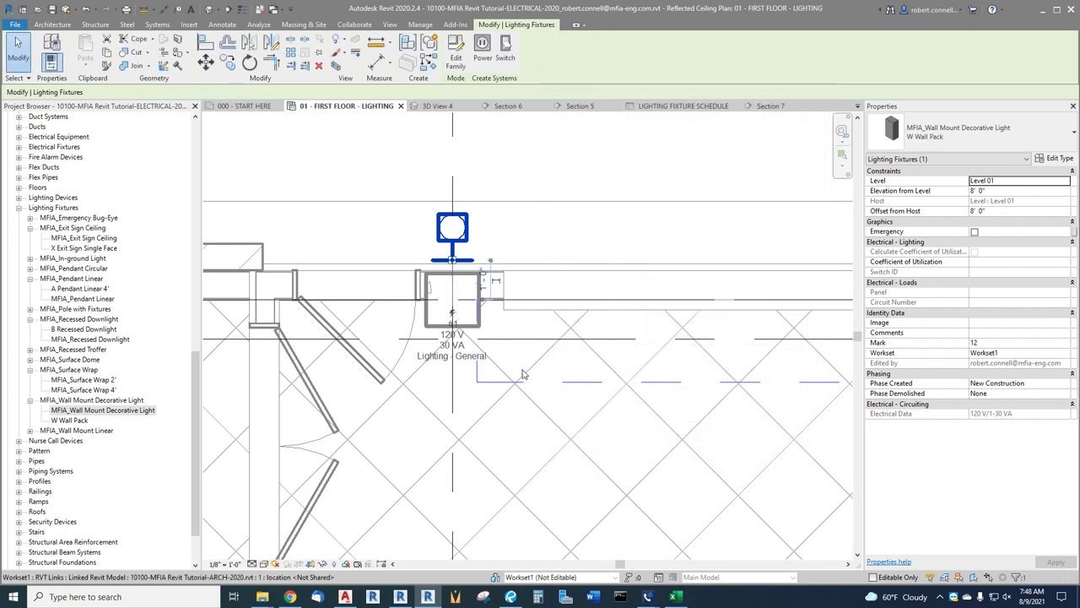
key("Escape")
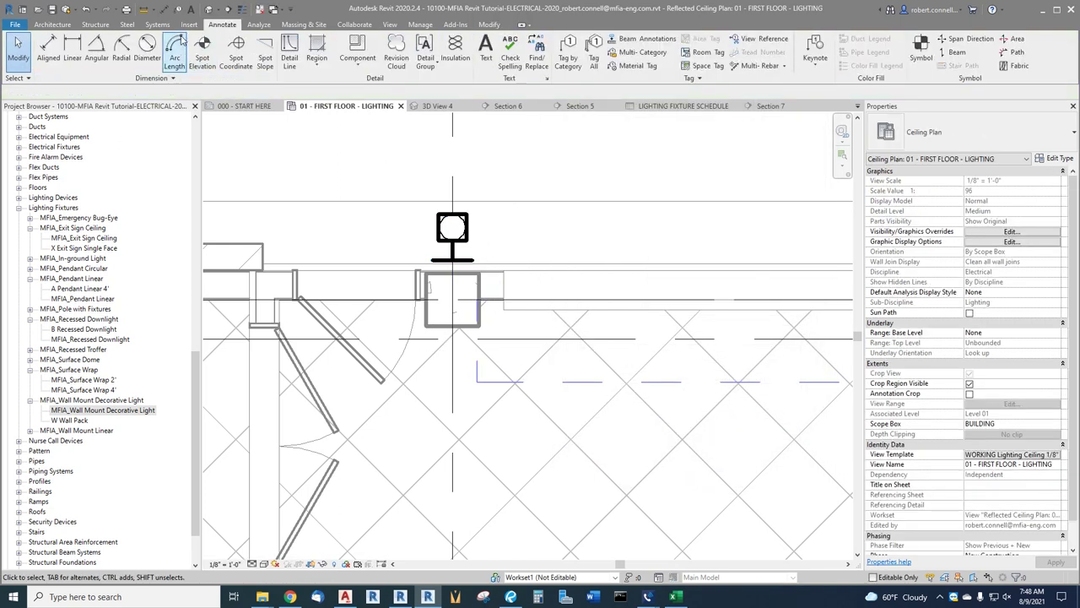
- Tag the wall pack by category without a leader and position the tag beside the fixture
left_click(181, 49)
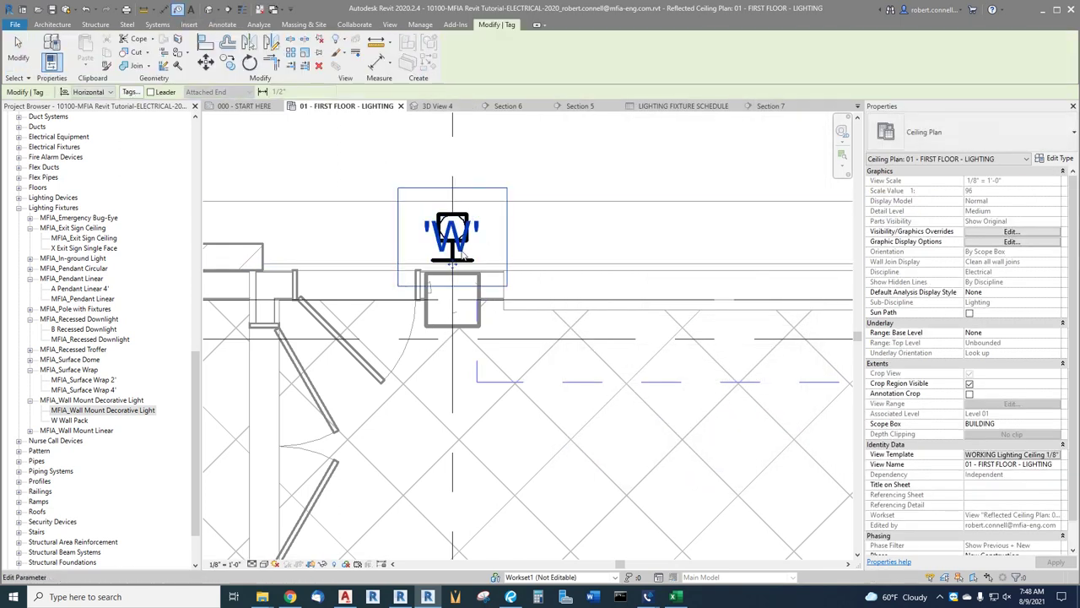
left_click(450, 232)
key("Escape")
key("Escape")
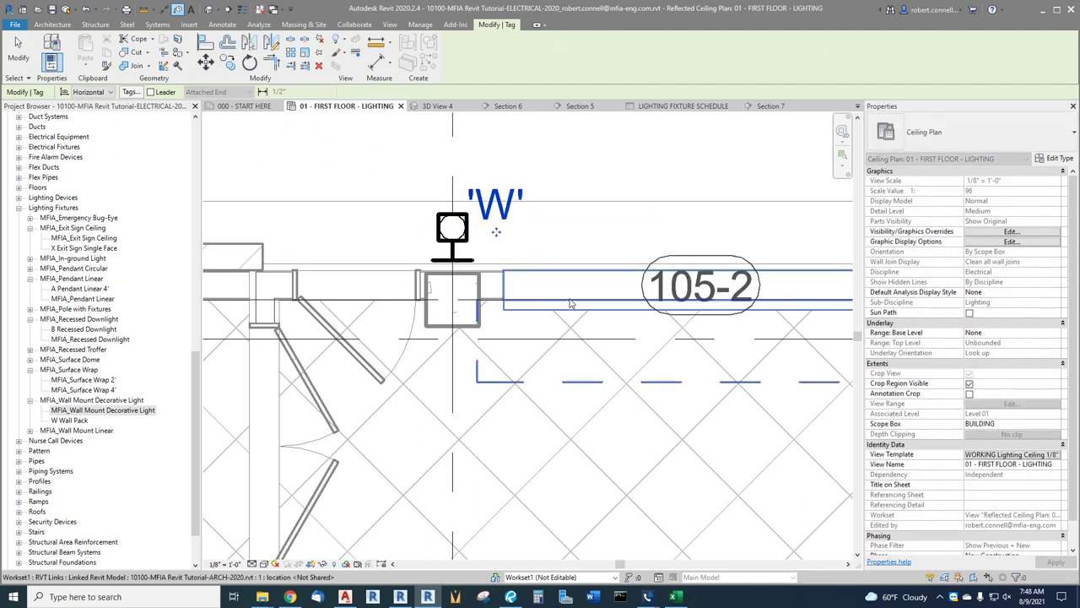
scroll(543, 212, "down", 2)
scroll(540, 245, "down", 4)
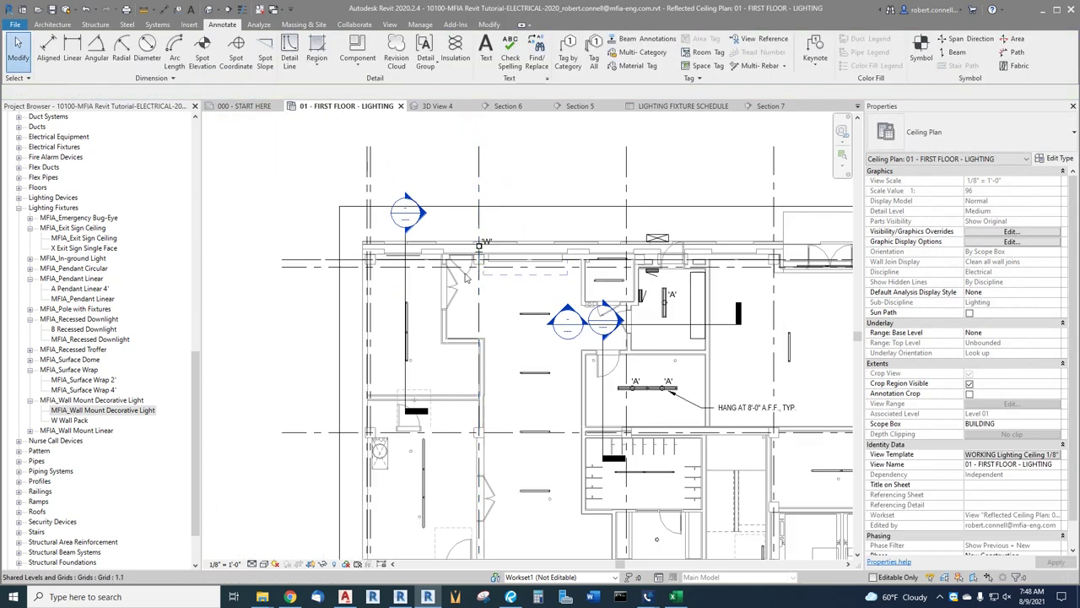
scroll(451, 265, "down", 2)
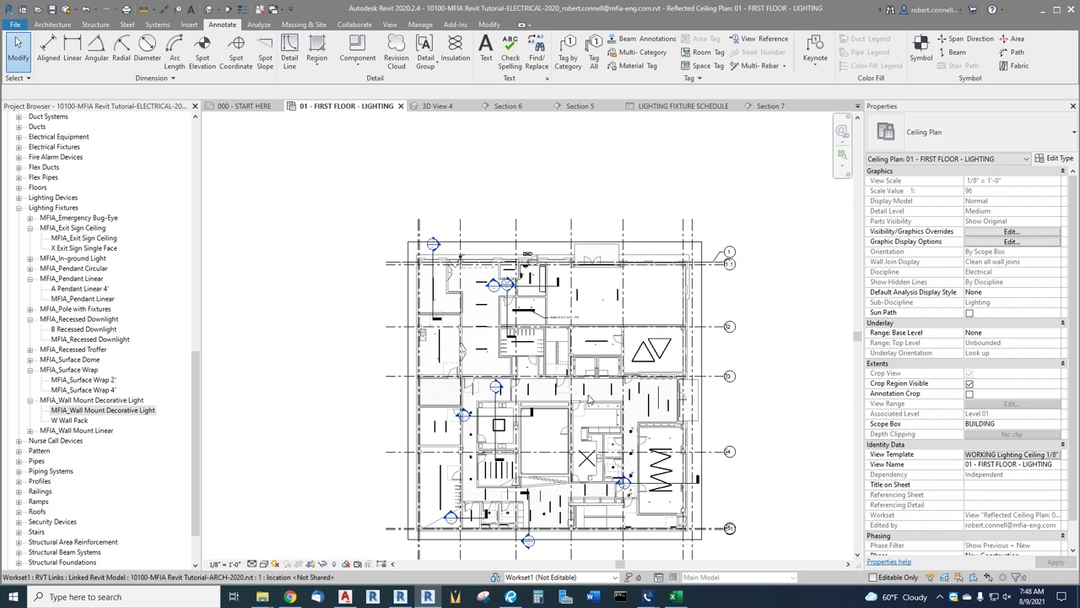
scroll(637, 435, "up", 1)
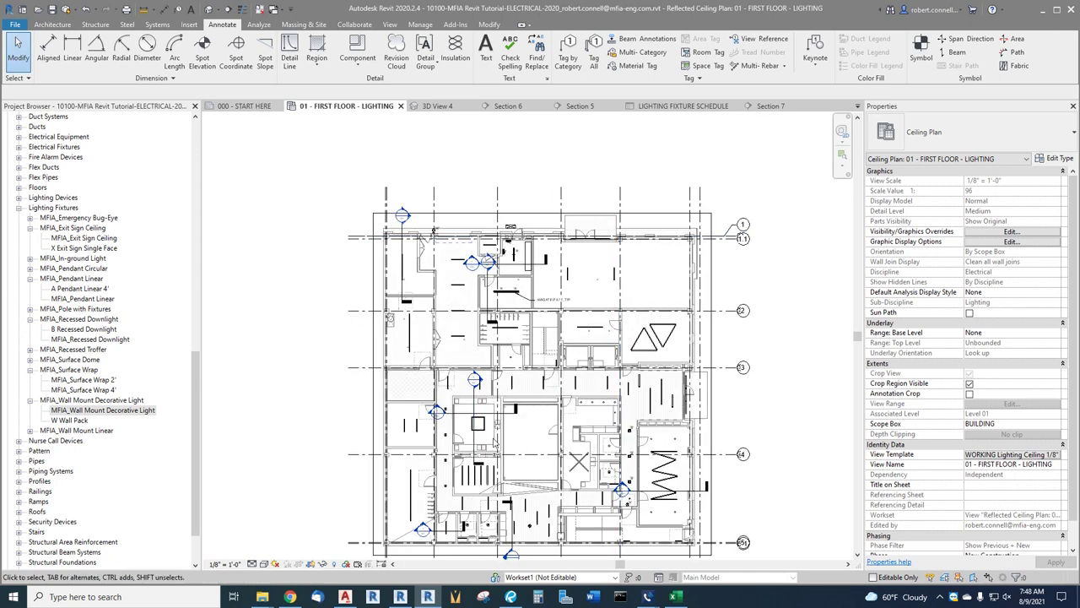
scroll(442, 392, "up", 2)
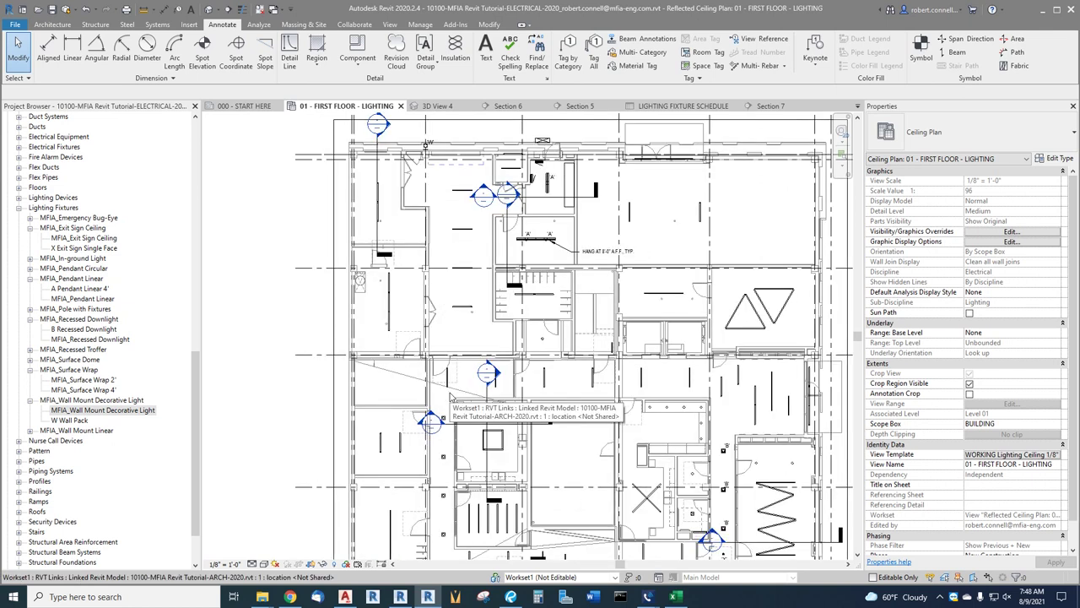
scroll(767, 445, "up", 3)
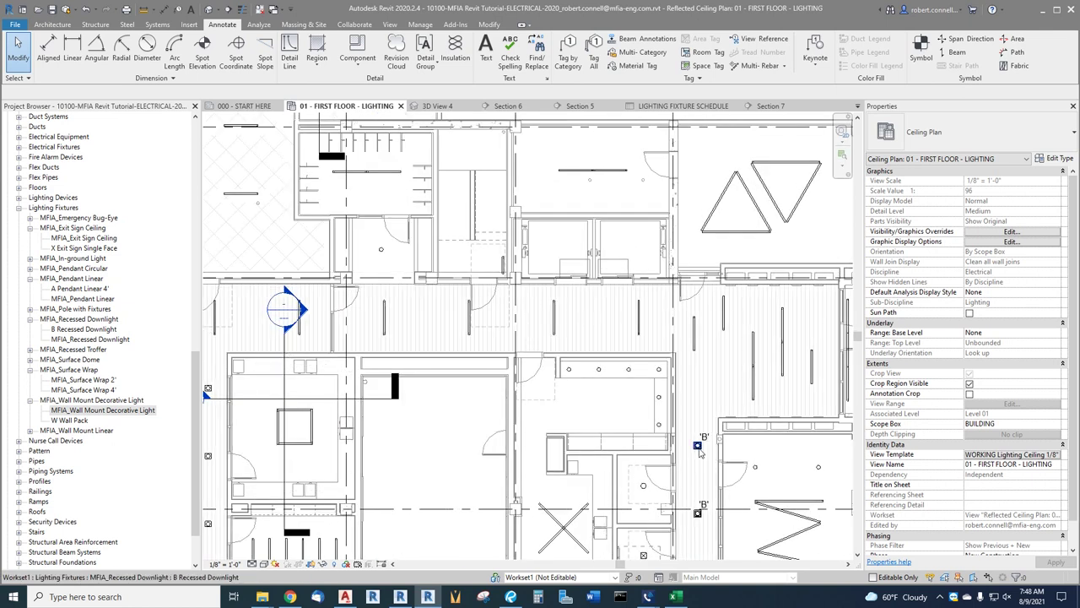
right_click(698, 449)
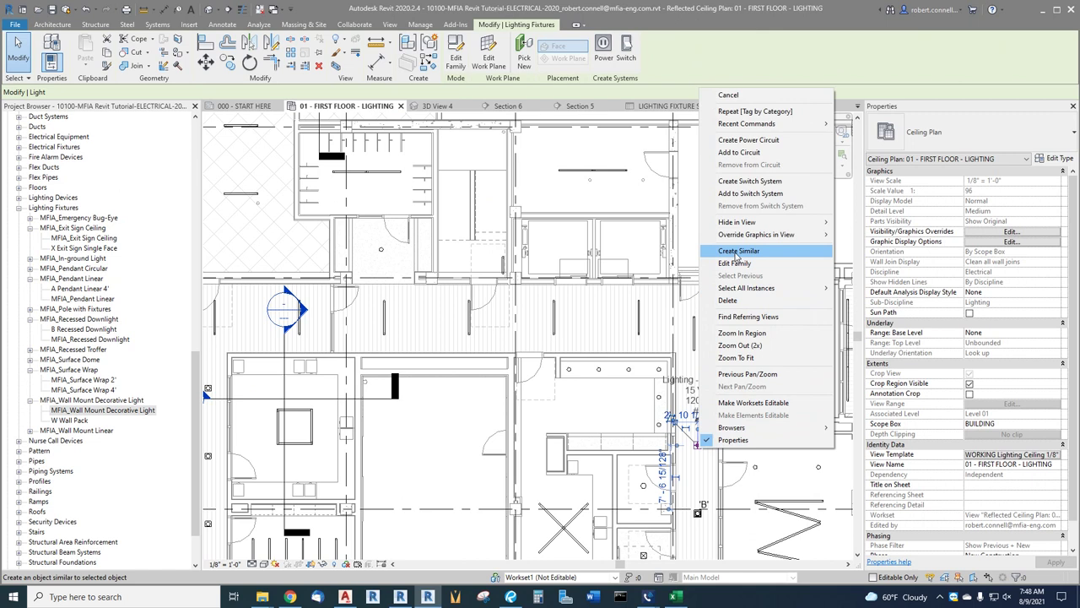
key("Escape")
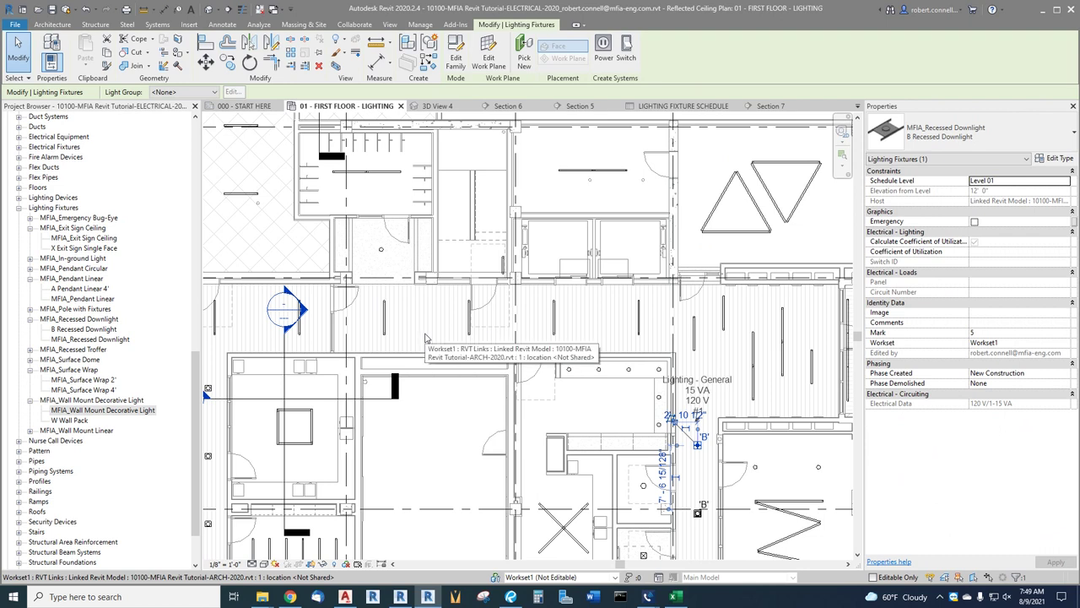
- Examine the linked architectural pendants forming the two triangles between gridlines 2 and 3, and check one side fixture's type and properties
scroll(433, 333, "down", 2)
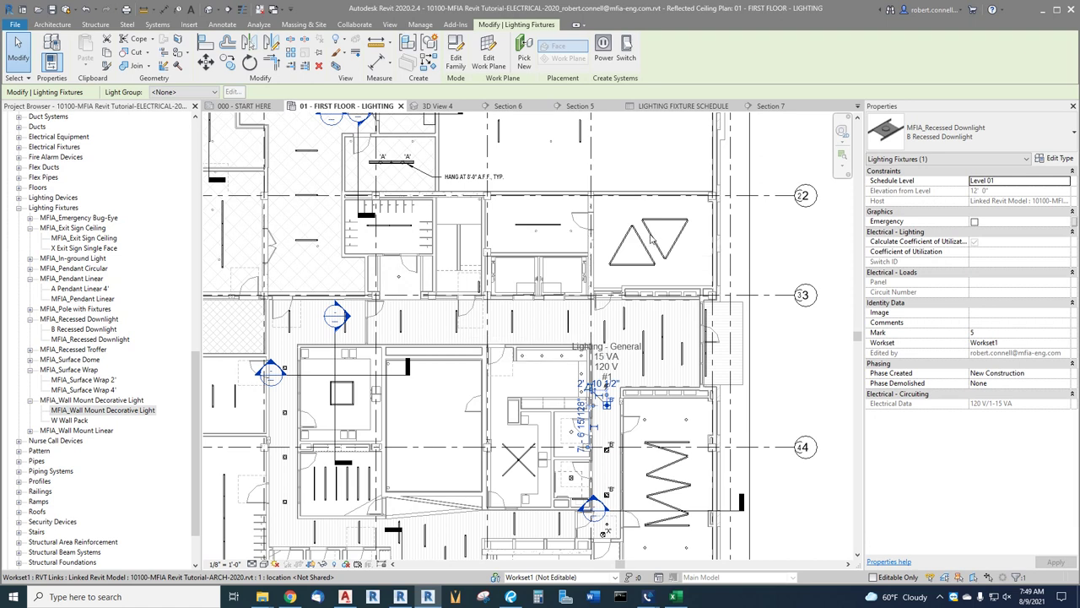
scroll(651, 246, "up", 3)
scroll(622, 228, "up", 2)
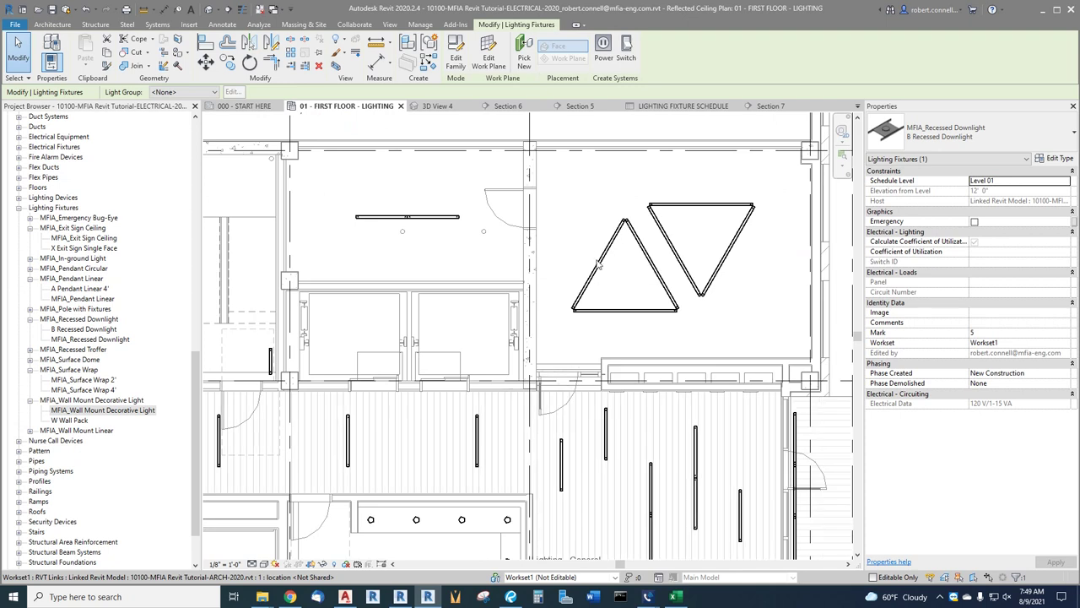
scroll(605, 268, "up", 3)
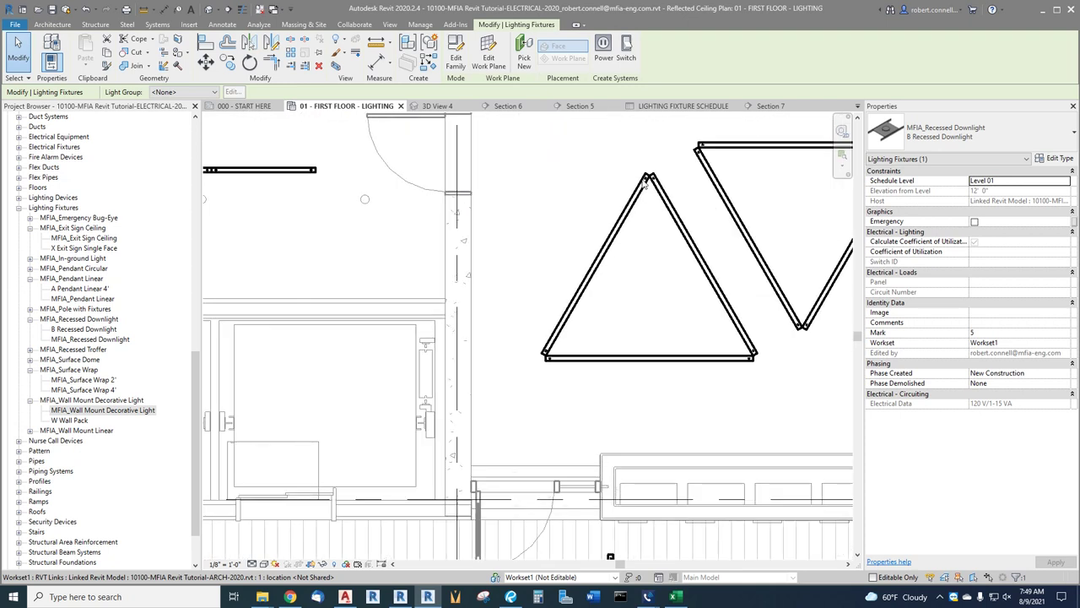
scroll(606, 273, "down", 4)
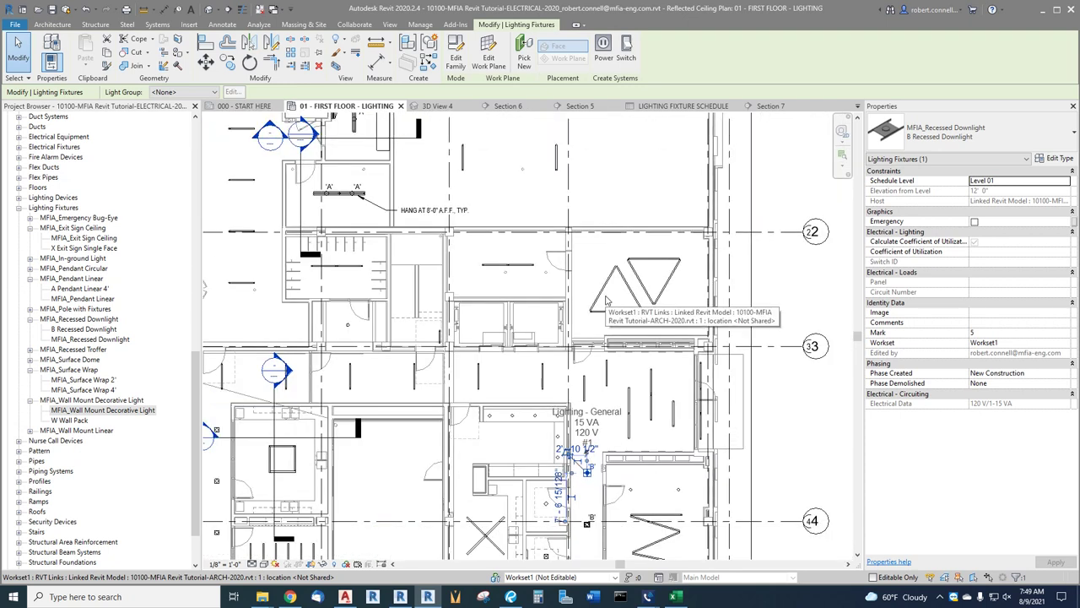
scroll(379, 215, "up", 2)
scroll(791, 337, "up", 3)
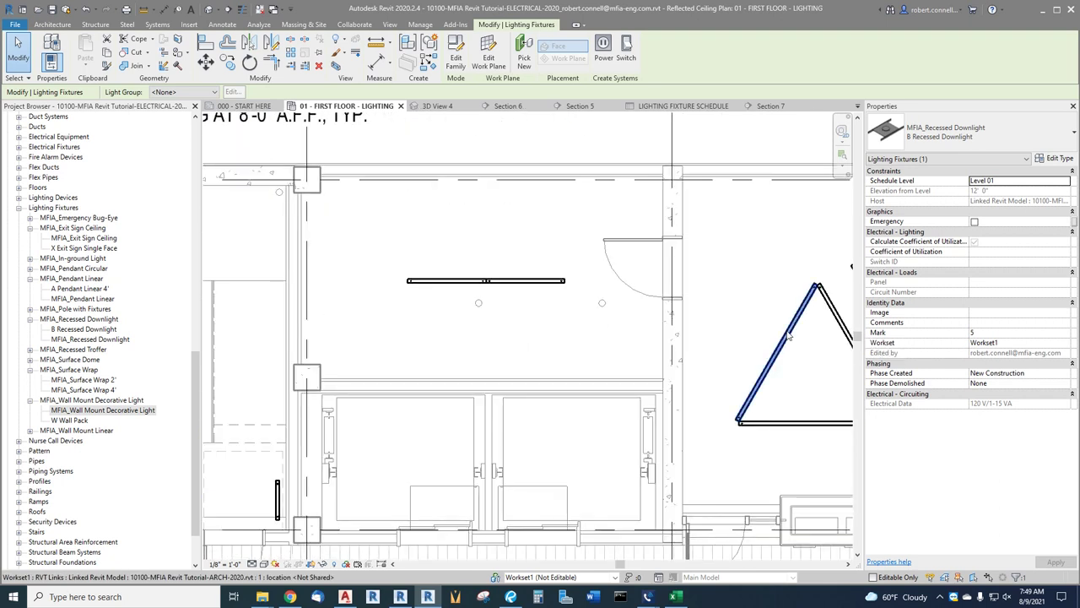
left_click(789, 336)
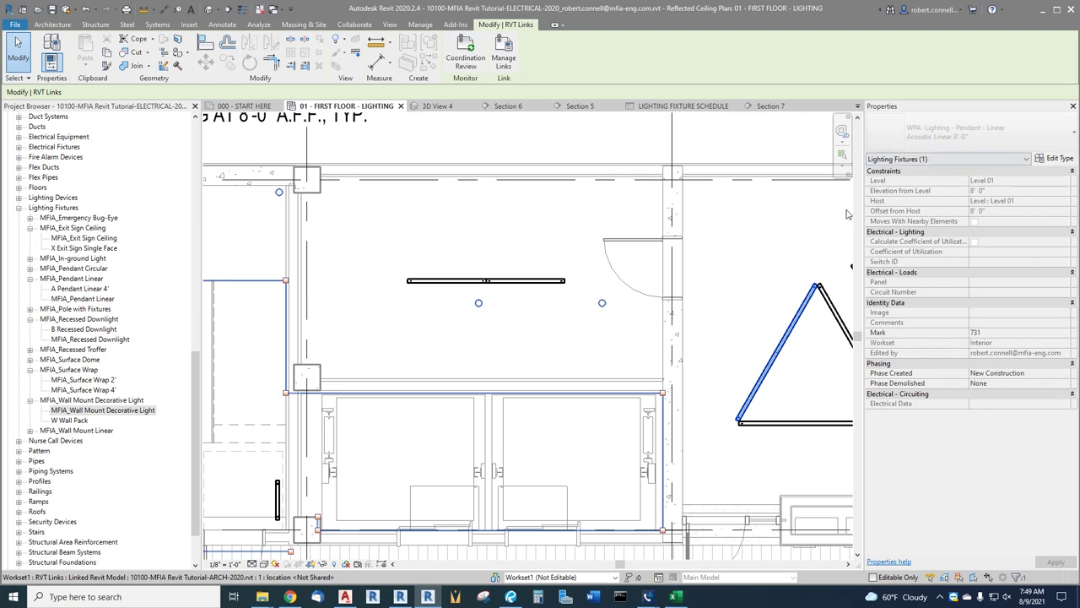
left_click(734, 322)
scroll(537, 353, "down", 5)
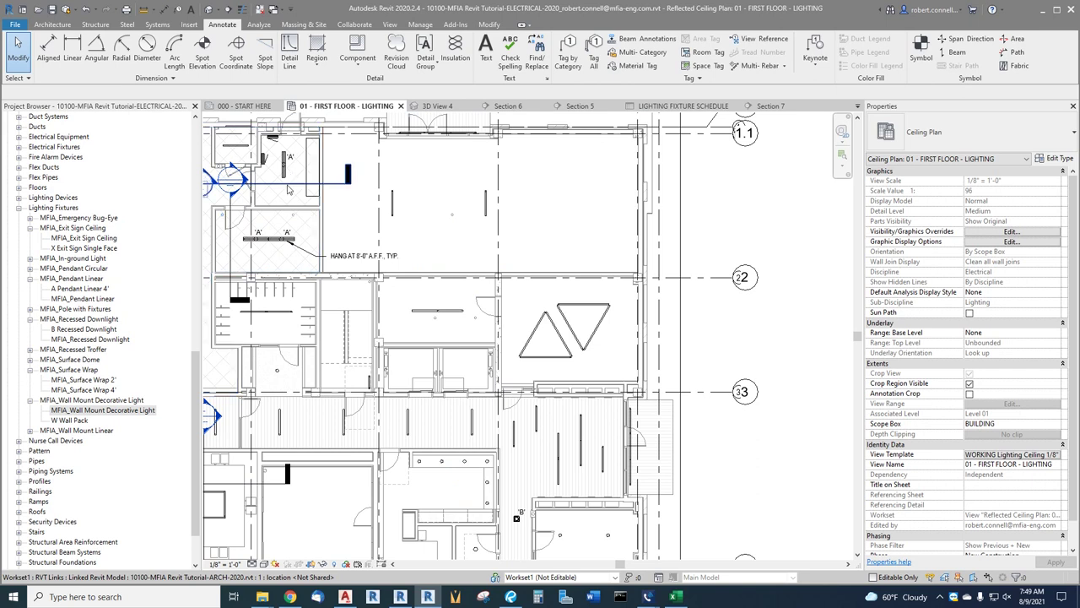
- Place a fixture similar to the A Pendant Linear 4', rotated to align with the left leg of the upright triangle
right_click(275, 244)
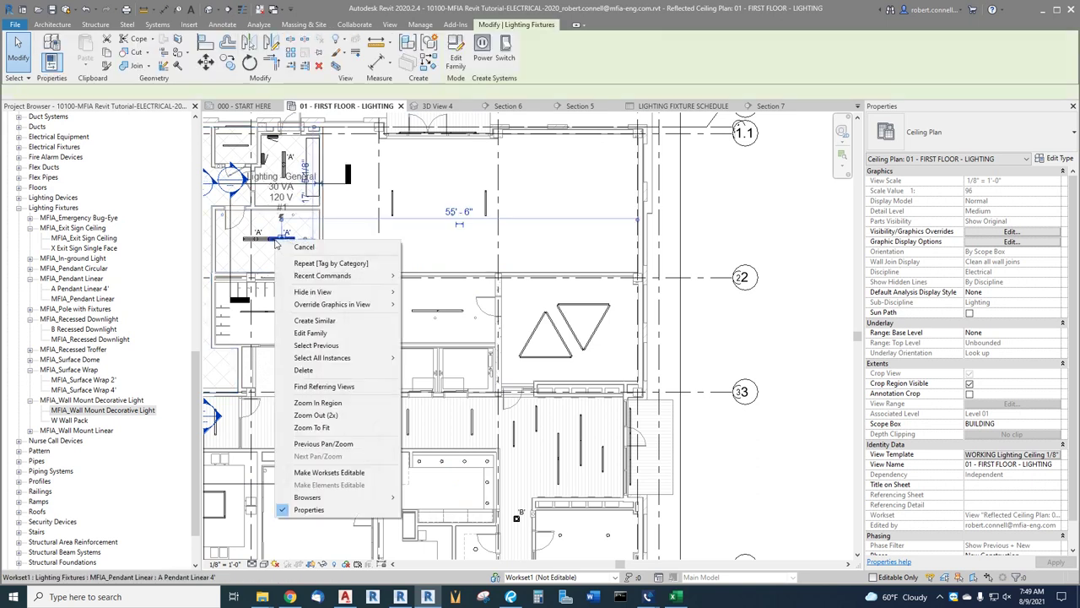
left_click(325, 312)
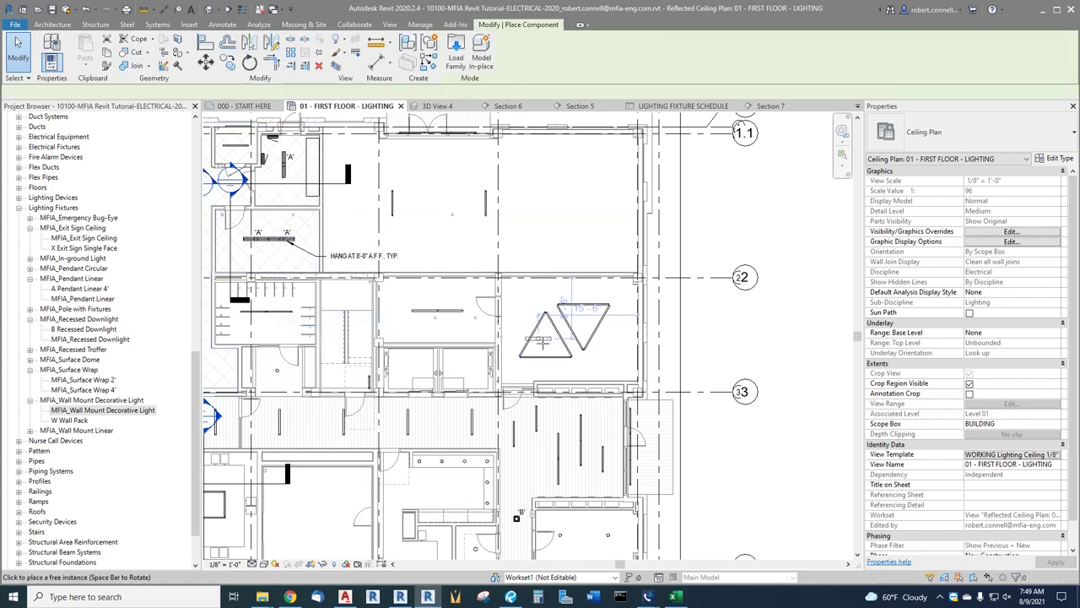
scroll(527, 355, "up", 6)
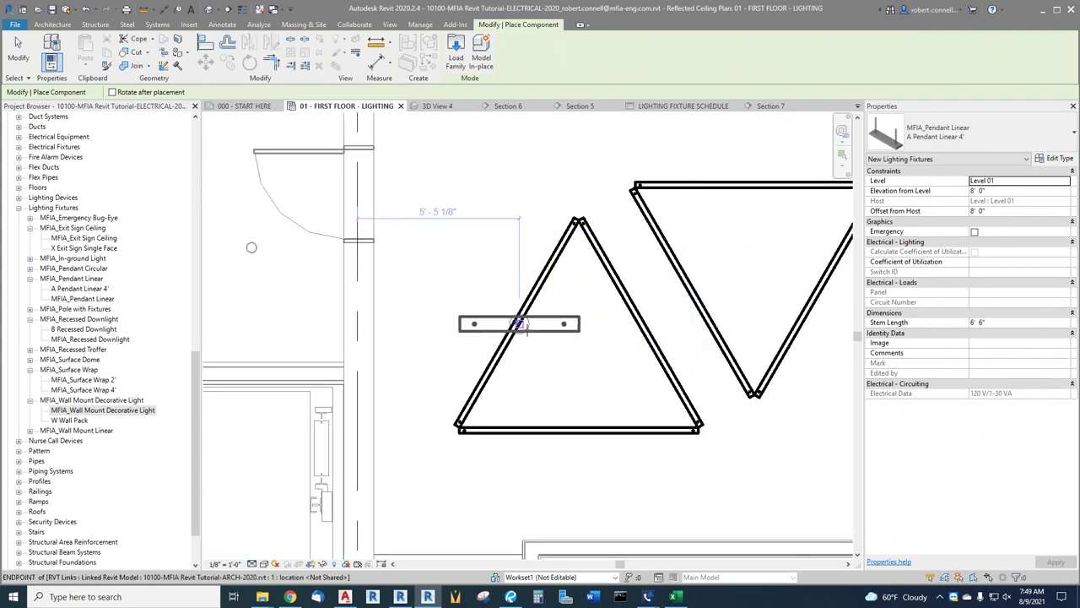
key("space")
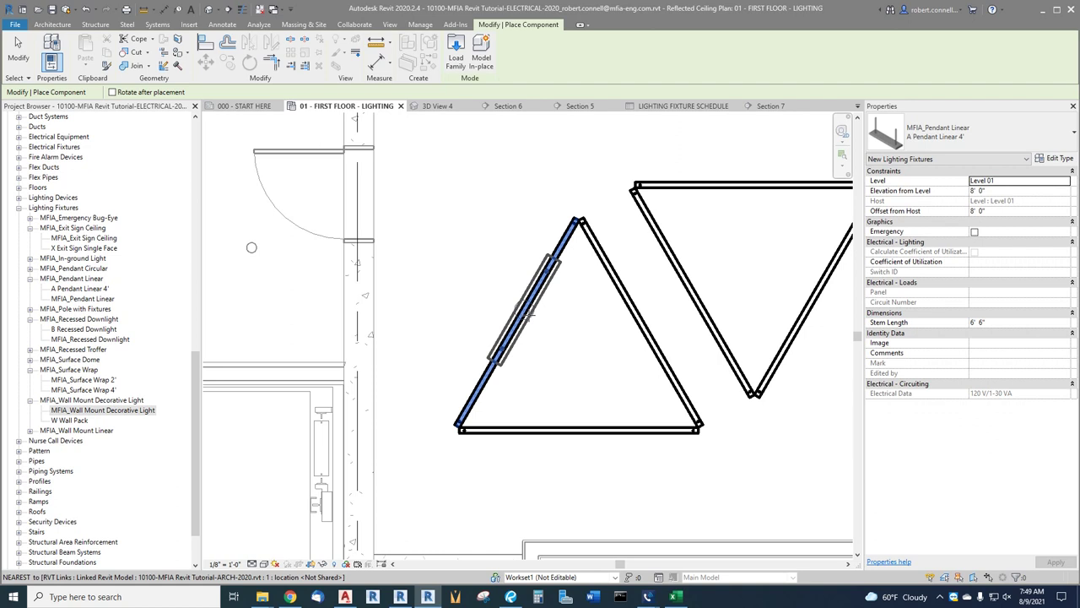
left_click(527, 314)
key("Escape")
key("Escape")
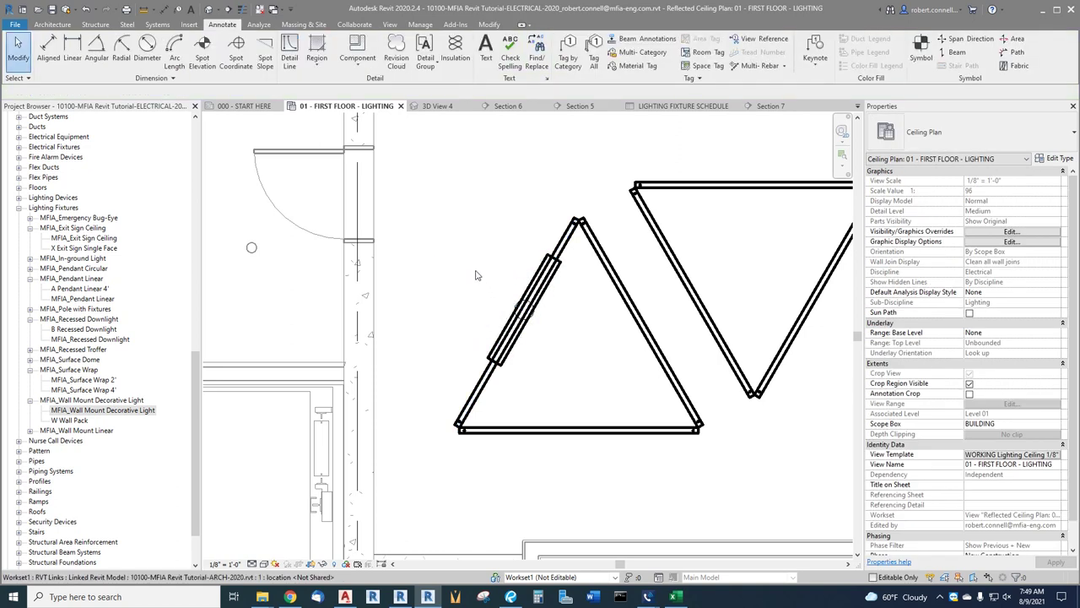
- Duplicate the placed pendant's type as C Pendant Linear 8', with length 8' 0", apparent load 60 VA and Type Mark C
left_click(523, 309)
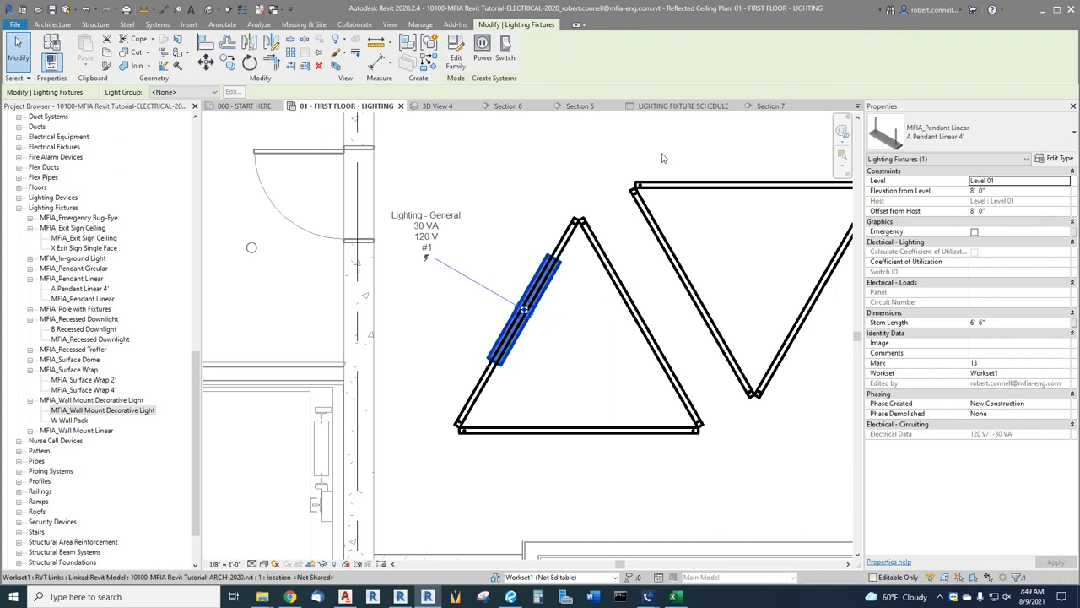
left_click(1053, 158)
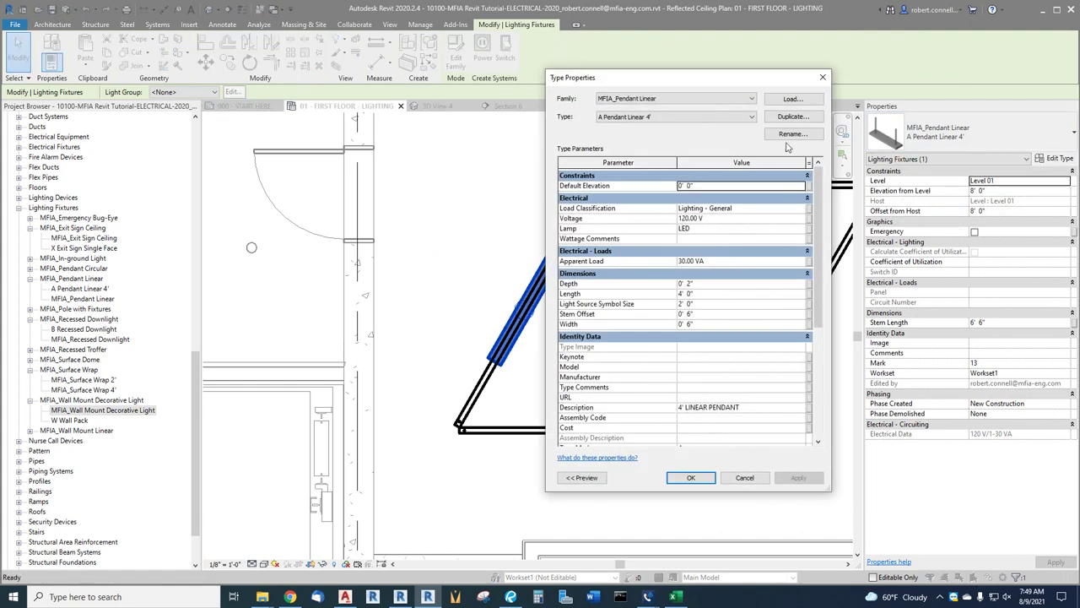
left_click(792, 117)
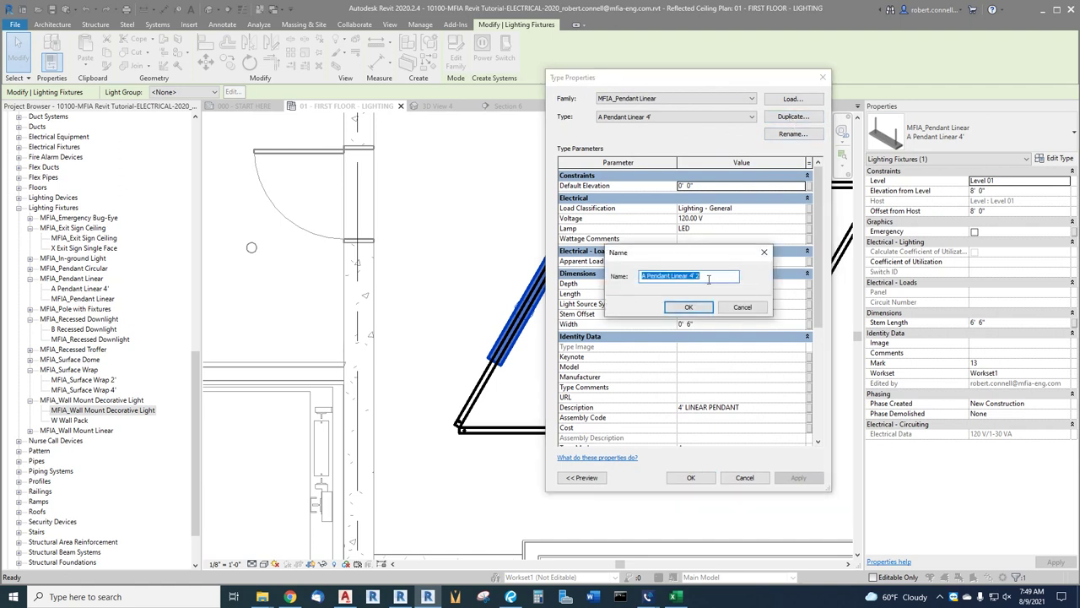
type("C")
left_click(690, 308)
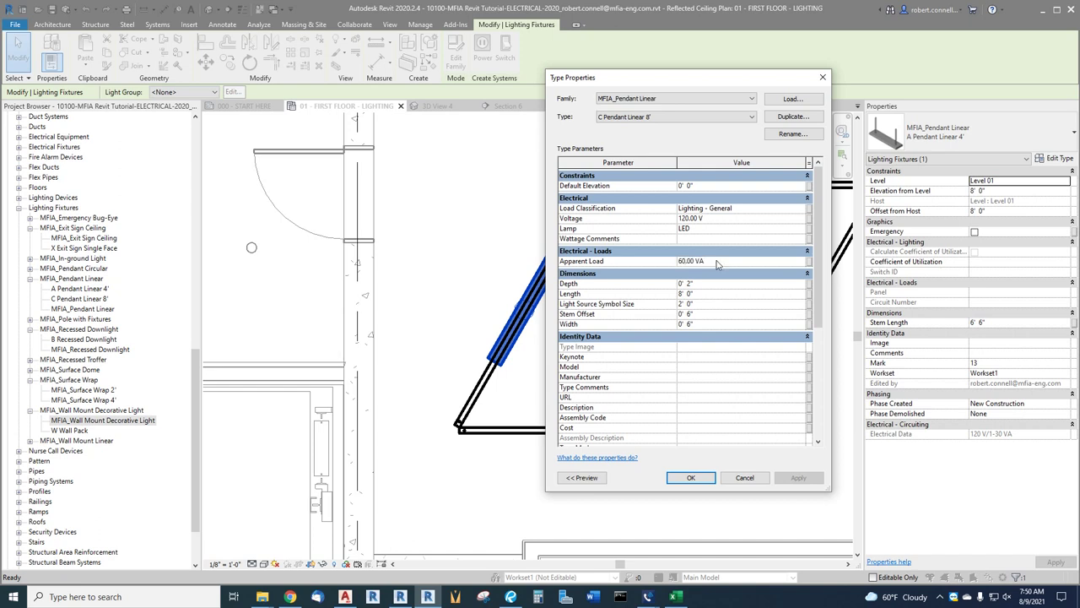
- Set the C Pendant Linear 8' type's Description to 8' PENDANT LINEAR and accept the type properties
scroll(711, 270, "down", 3)
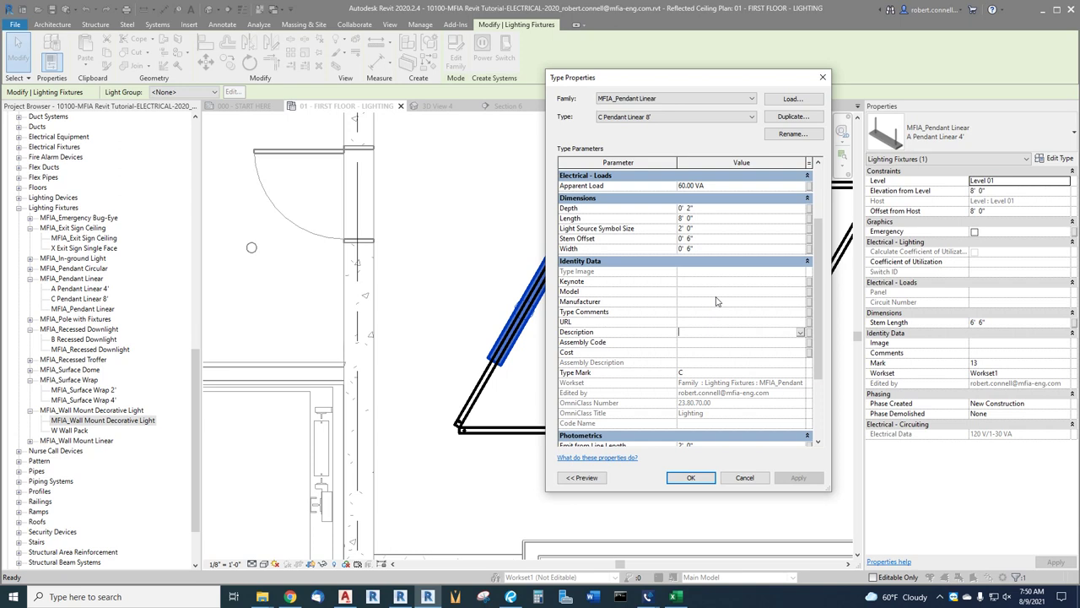
type("8' PENDANT LINEA")
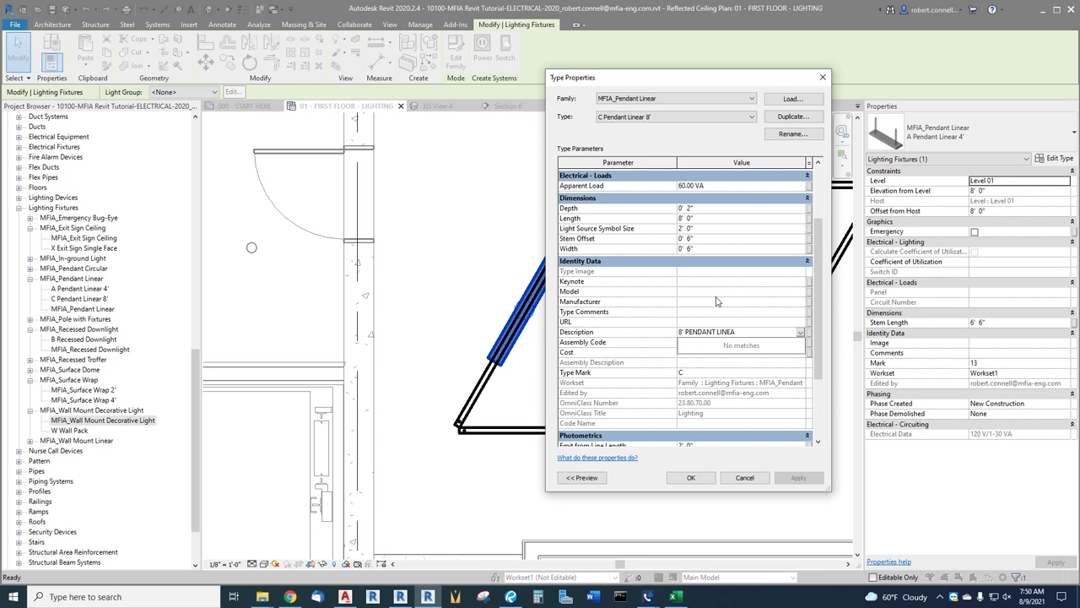
left_click(700, 478)
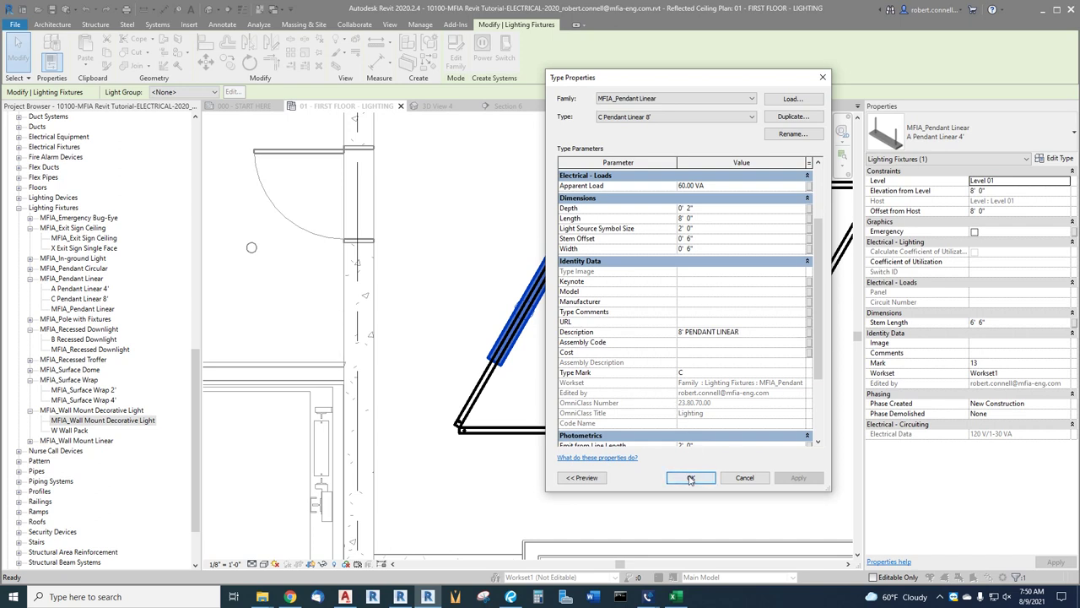
left_click(690, 478)
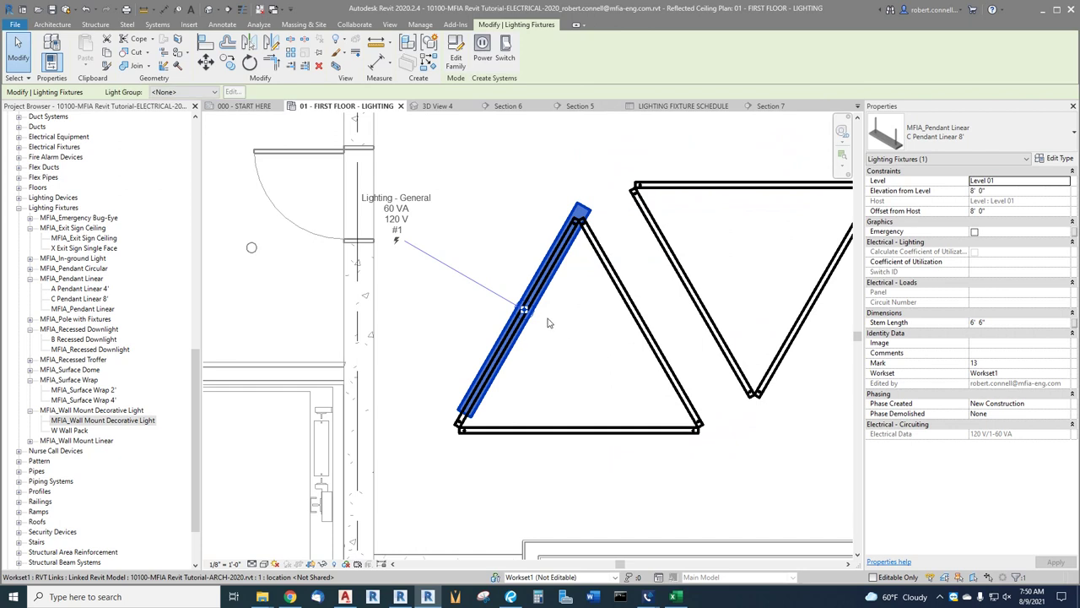
- Move the 8' pendant so that it lines up over the linked fixture on the upright triangle's left leg
left_click_drag(529, 309, 570, 322)
scroll(489, 269, "up", 2)
left_click(447, 273)
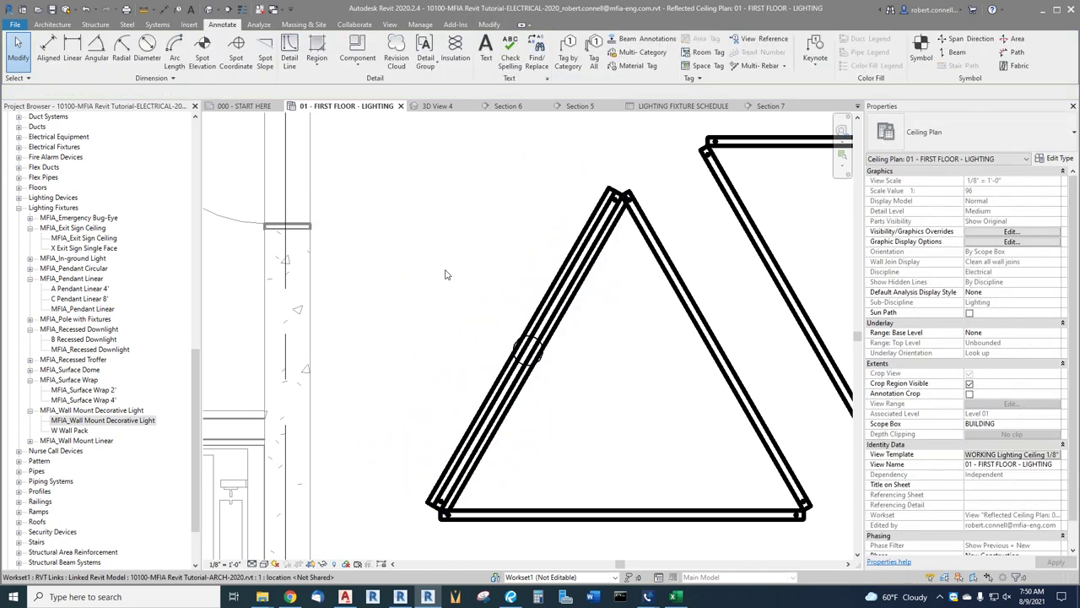
- Place a second C Pendant Linear 8' over the upright triangle's right leg, rotated to match its angle
scroll(452, 261, "down", 2)
scroll(514, 306, "up", 2)
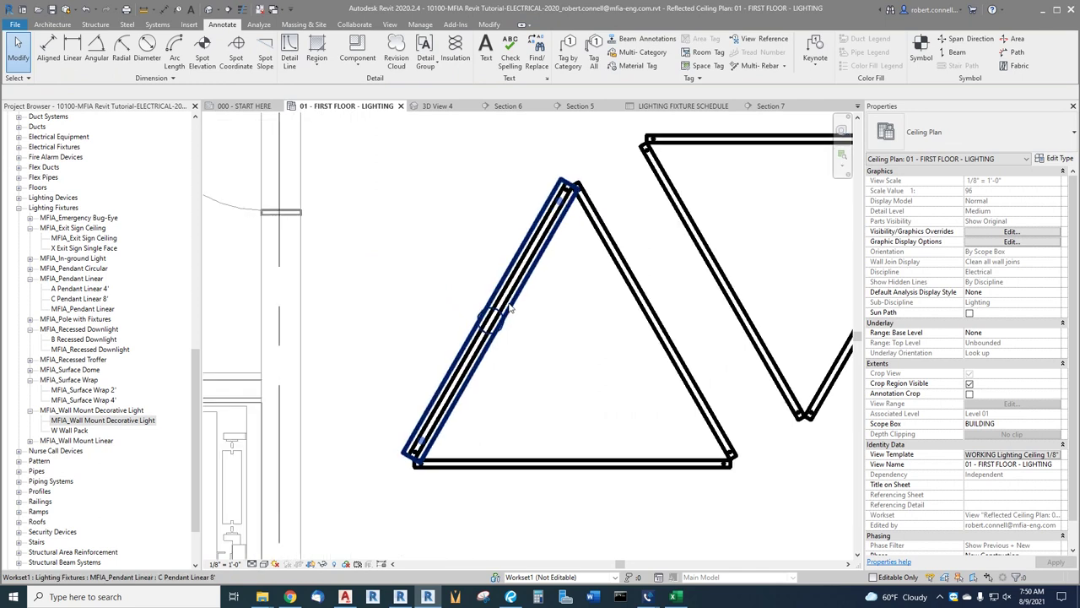
right_click(515, 306)
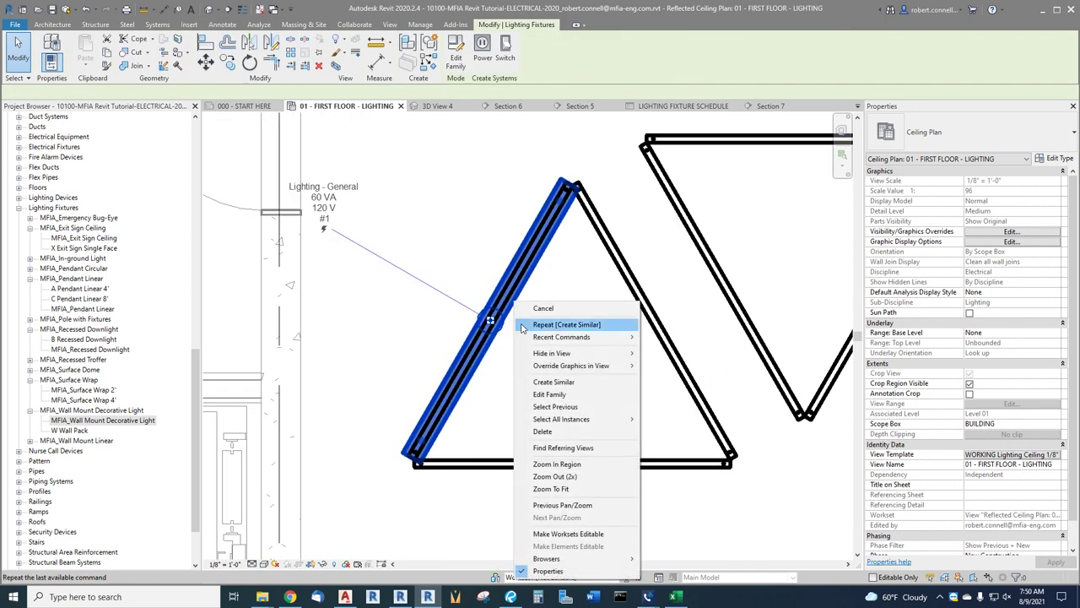
left_click(552, 380)
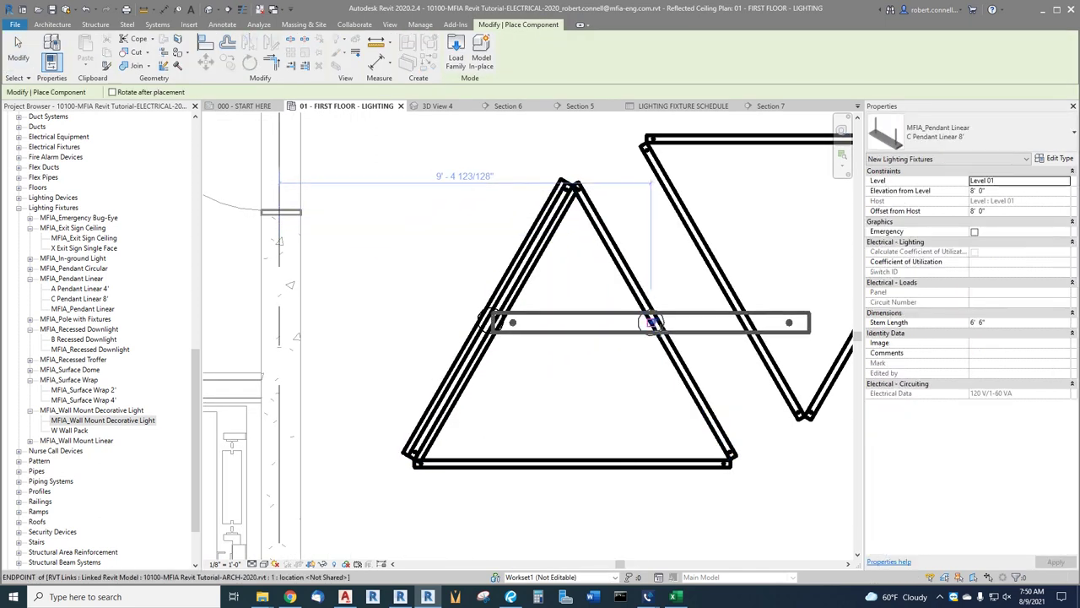
key("space")
key("space")
key("space")
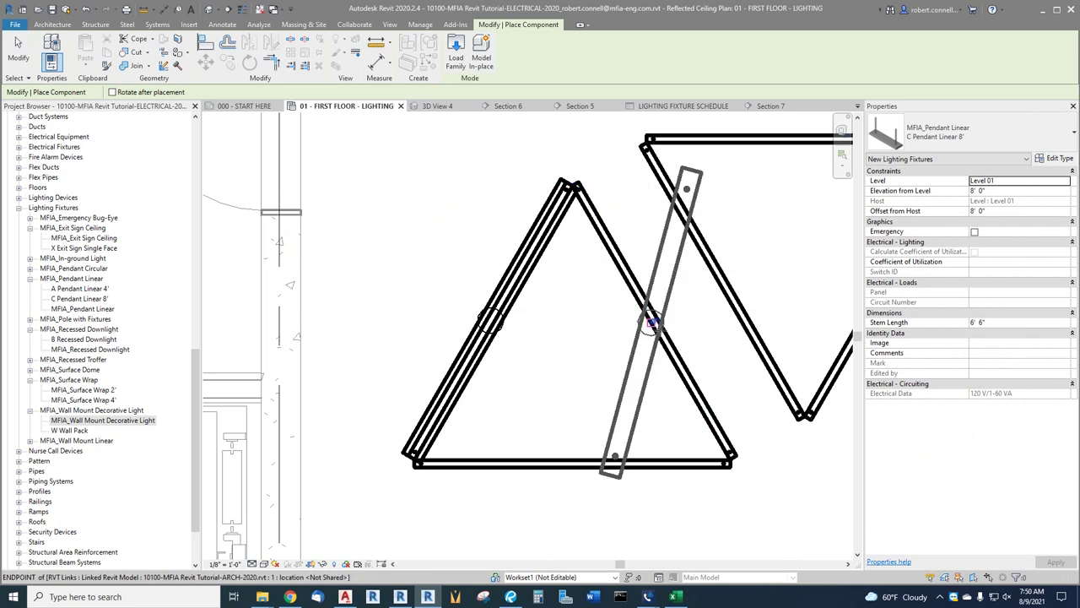
left_click(655, 321)
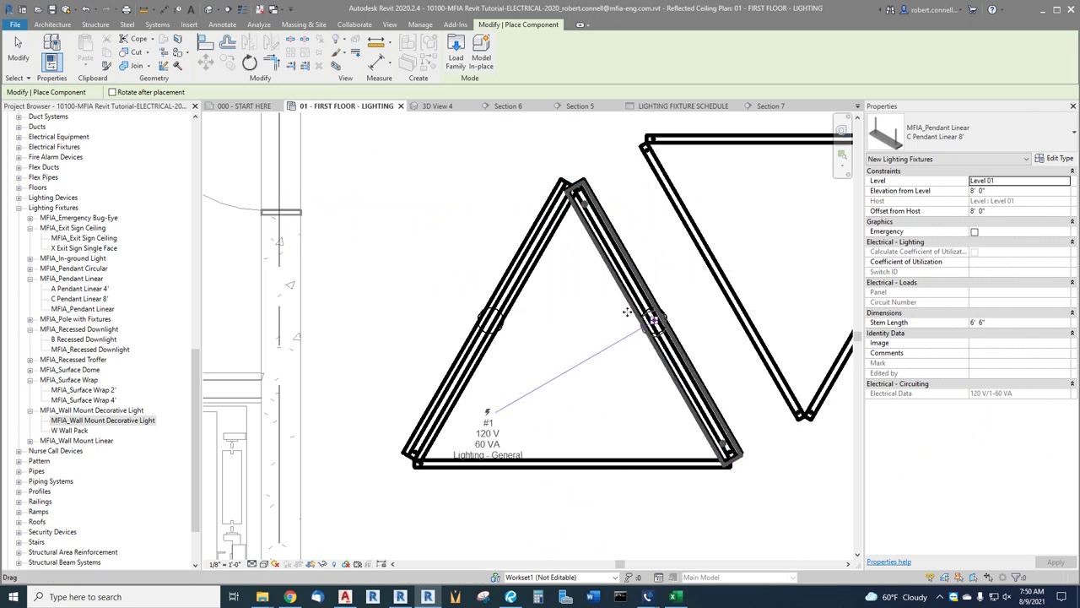
key("Escape")
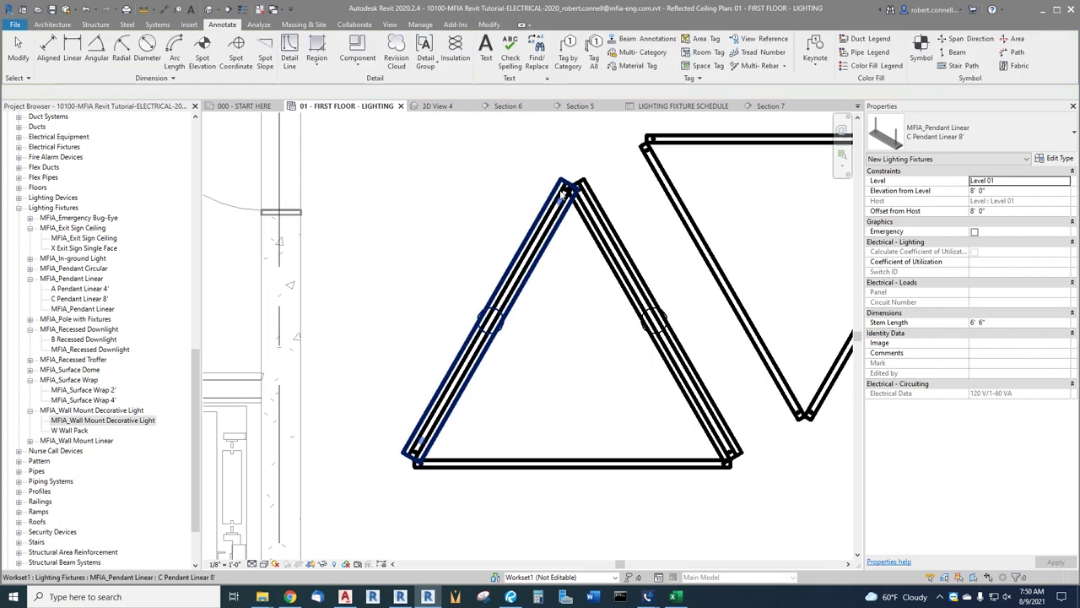
- Place a third C Pendant Linear 8' horizontally over the upright triangle's base, centred on the linked fixture's midpoint
scroll(571, 209, "up", 4)
scroll(557, 177, "down", 3)
scroll(549, 195, "down", 3)
scroll(511, 274, "up", 5)
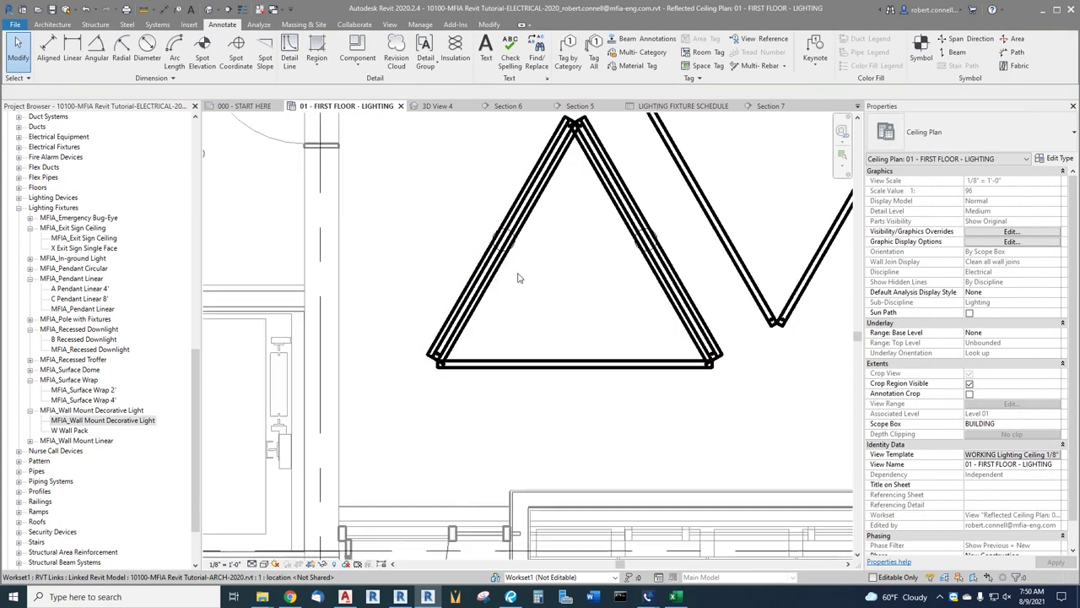
right_click(498, 272)
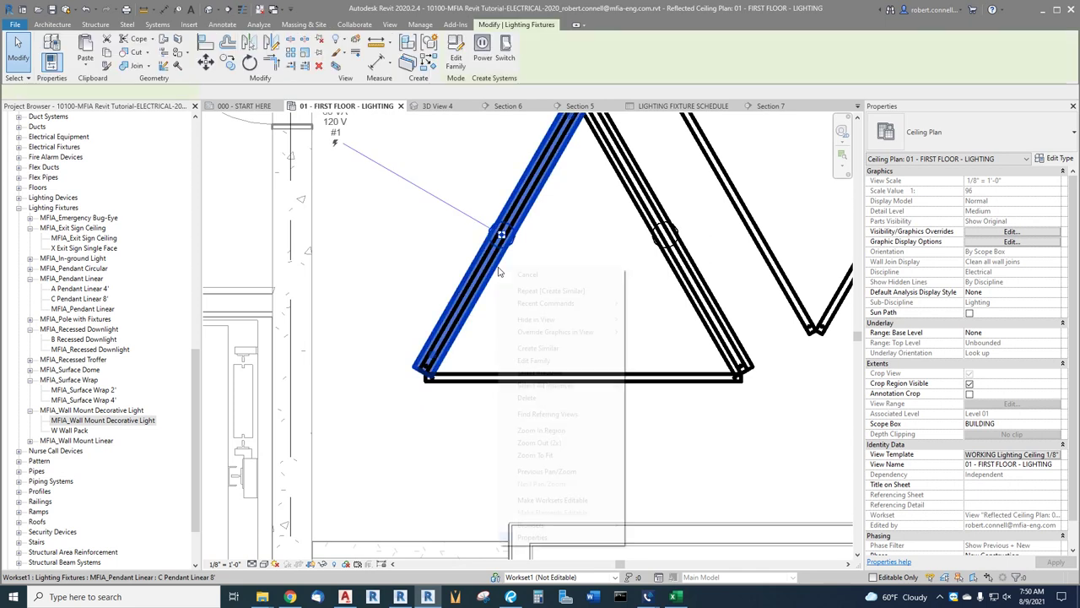
left_click(535, 347)
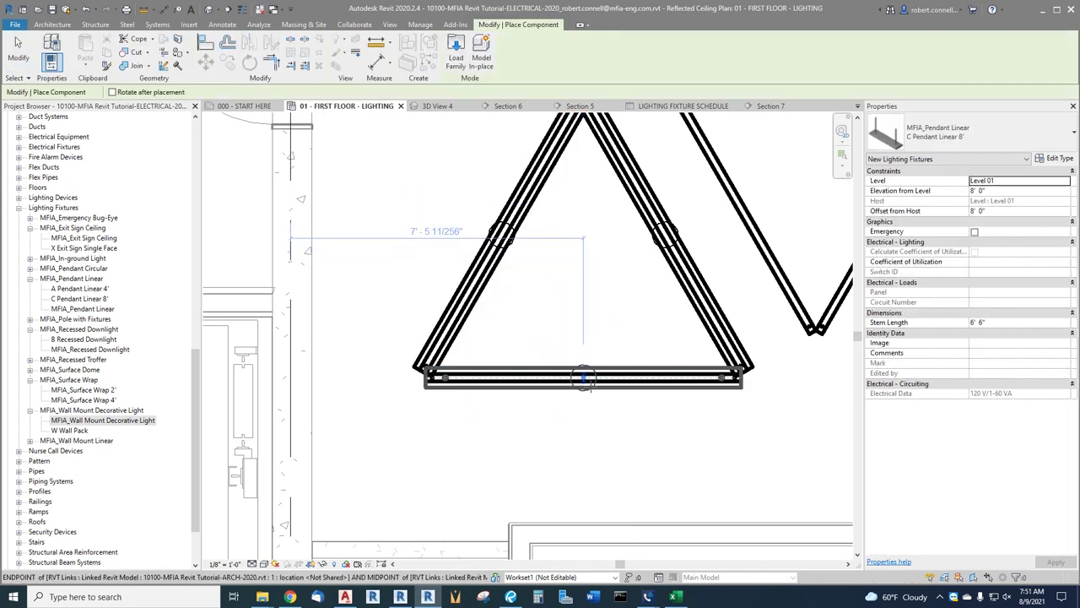
left_click(584, 380)
key("Escape")
key("Escape")
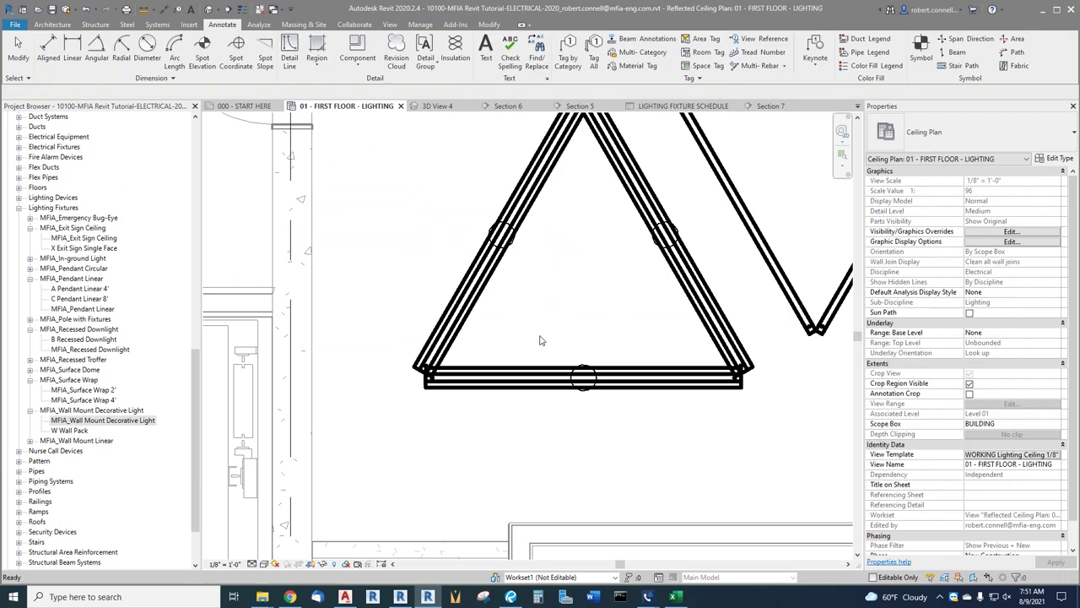
- Check the instance properties of the 8' pendant on the upright triangle's left leg
left_click(507, 273)
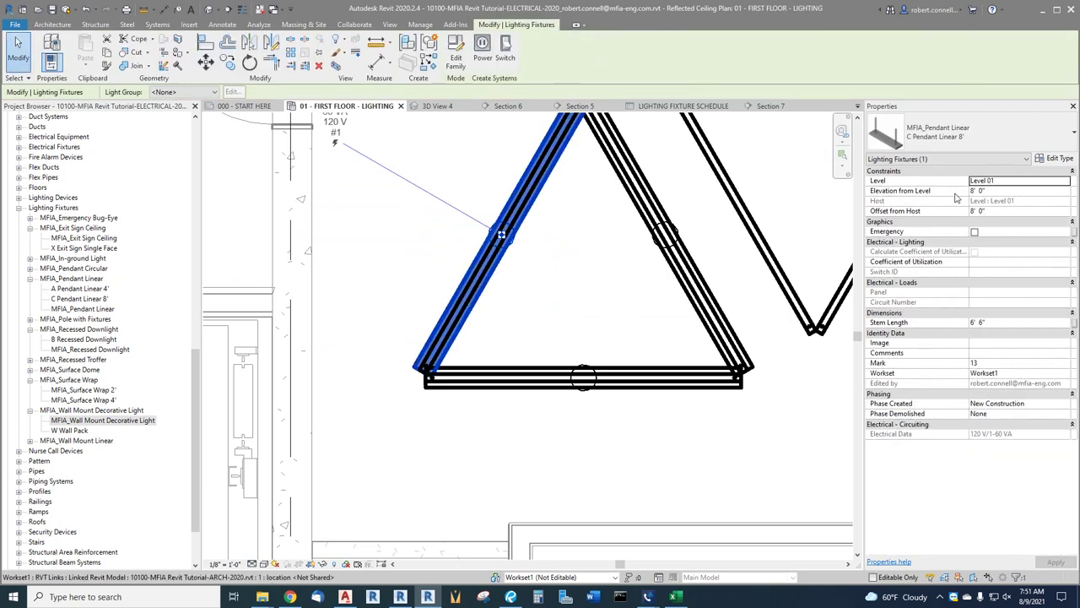
scroll(574, 287, "down", 5)
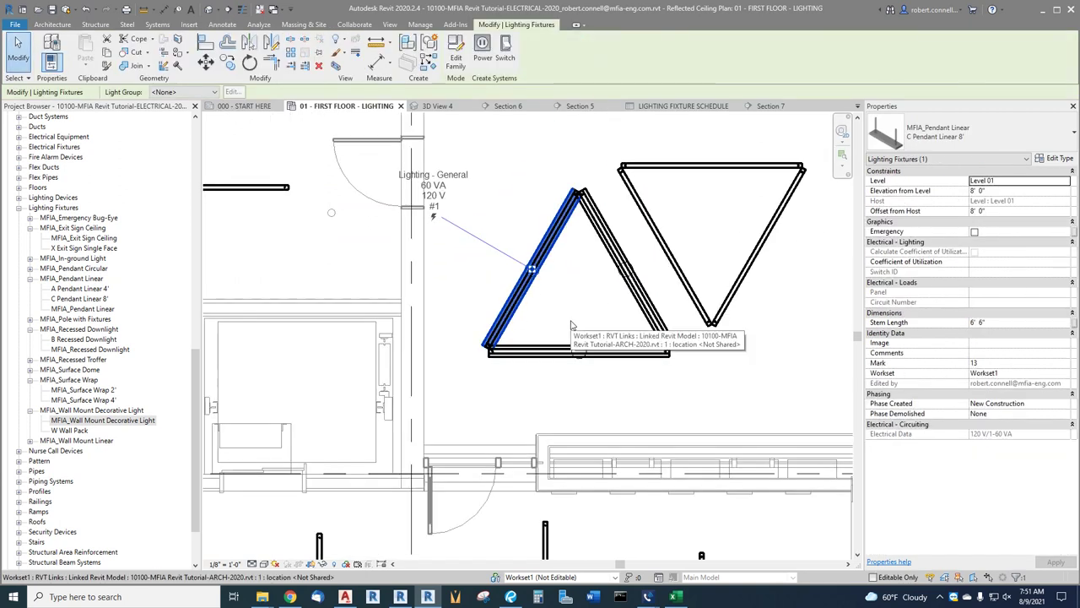
scroll(554, 270, "down", 2)
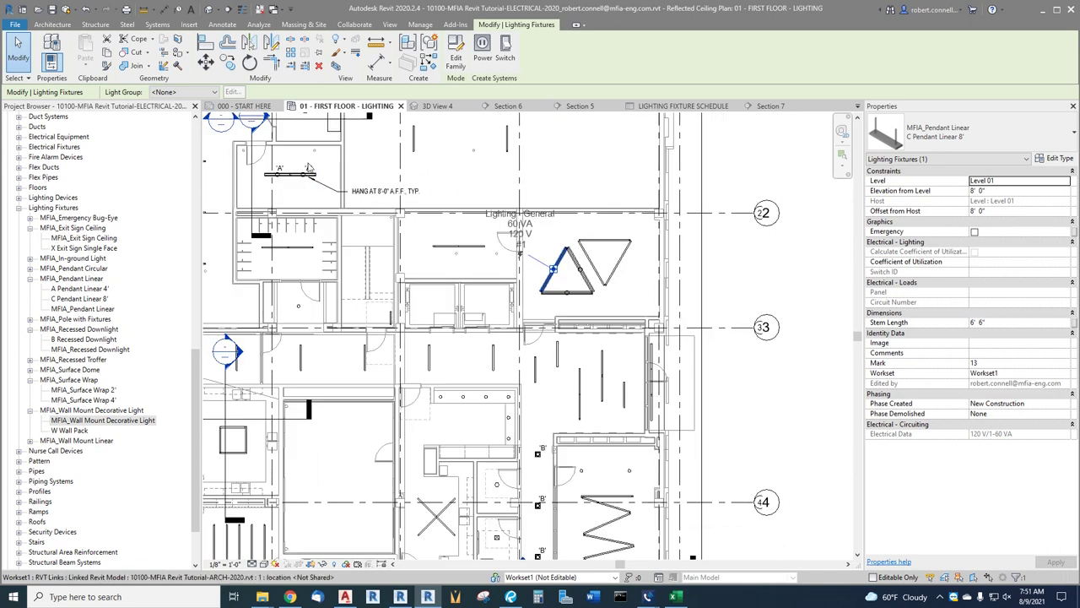
scroll(557, 249, "up", 2)
key("Escape")
- Tag the three 8' pendants of the upright triangle by category, without leaders, placing each tag outside its leg or base
scroll(561, 254, "up", 3)
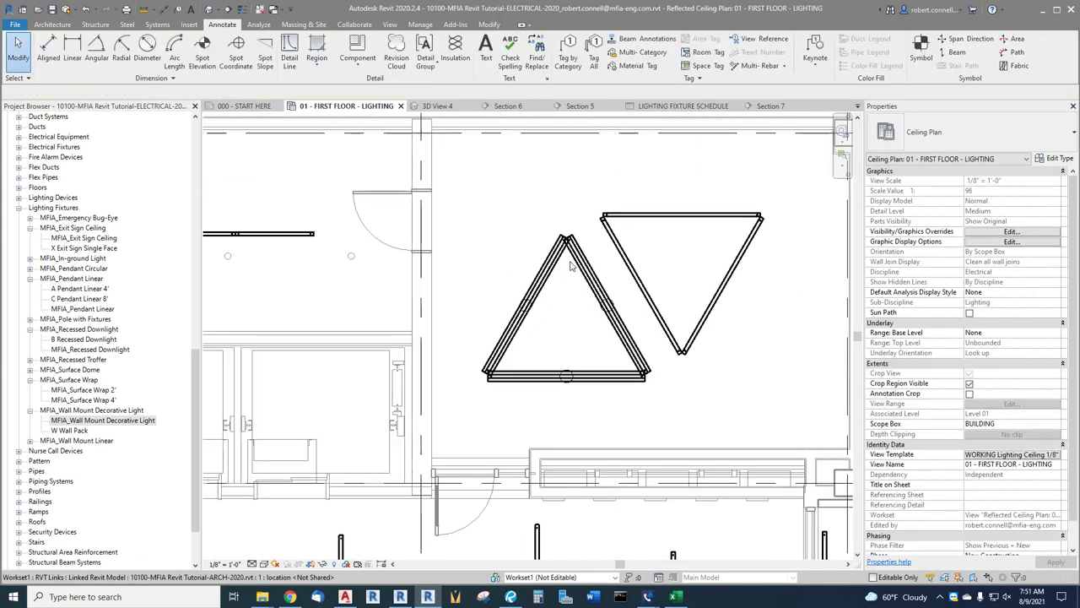
left_click(177, 9)
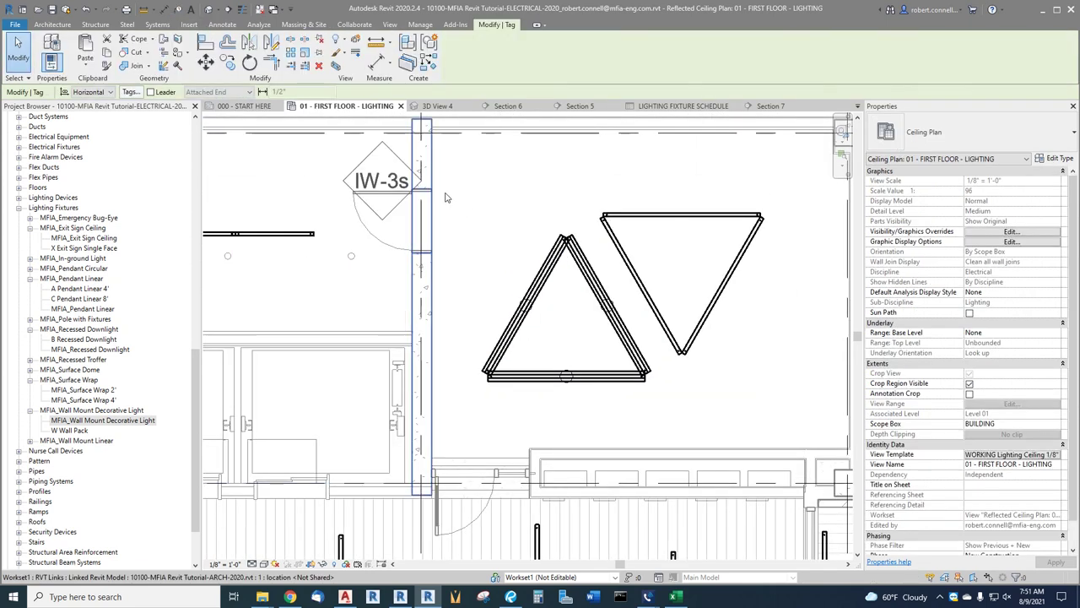
left_click(523, 312)
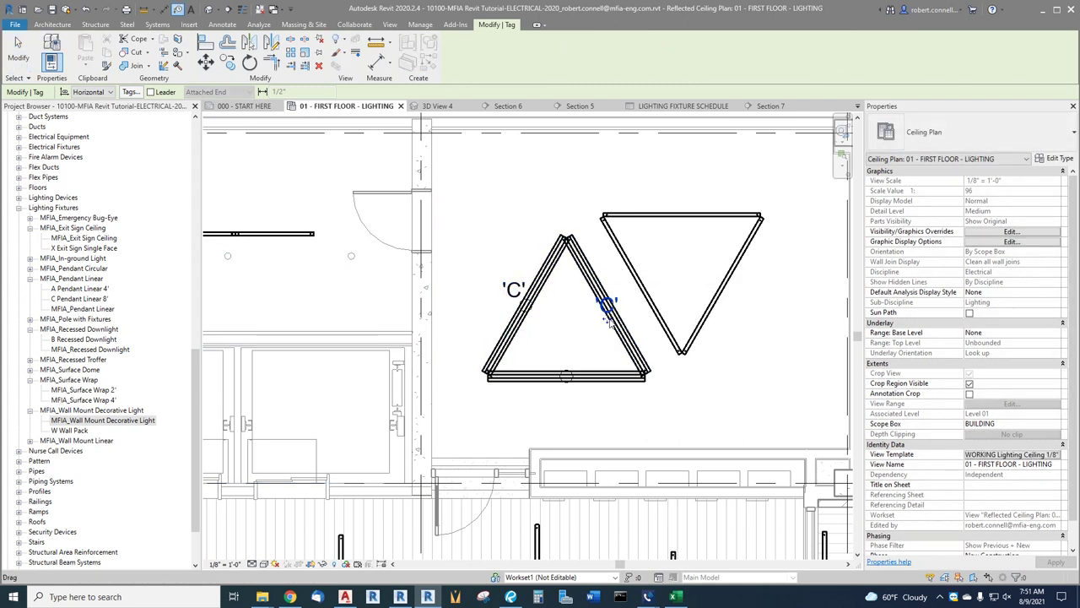
left_click(629, 326)
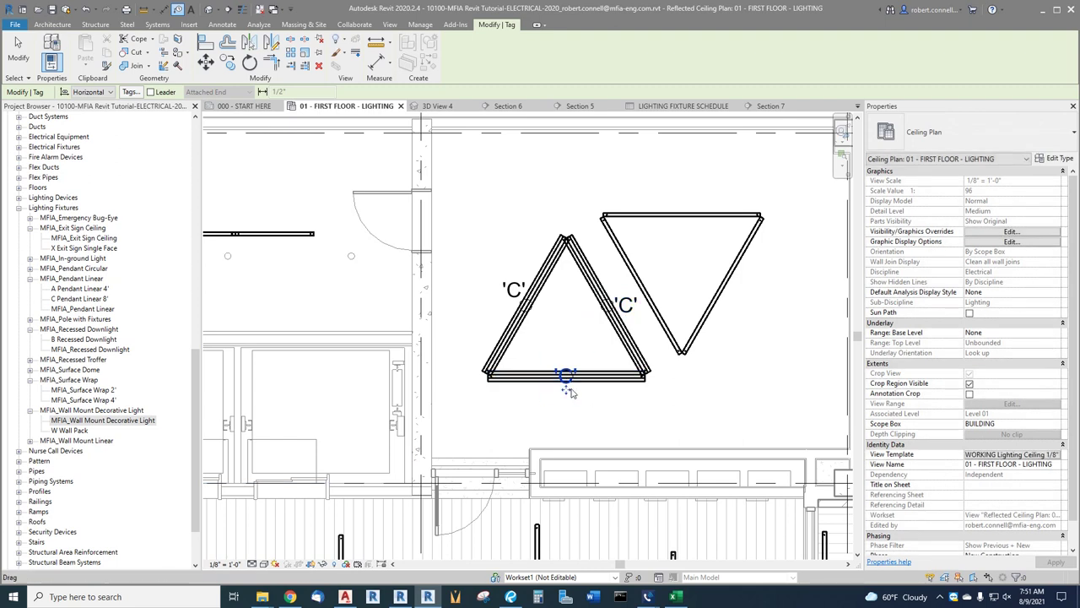
left_click(571, 422)
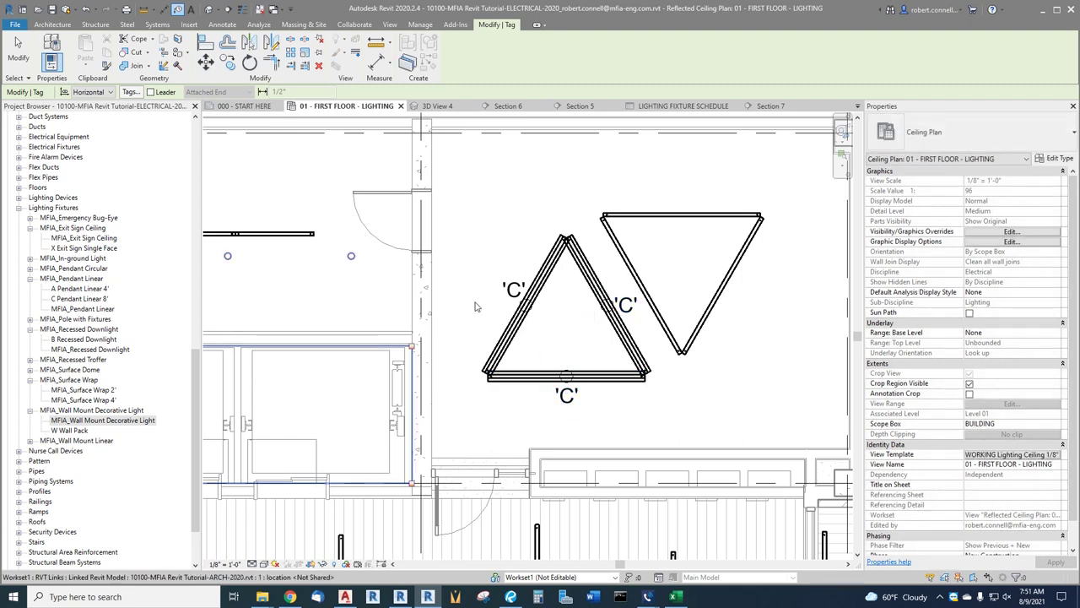
key("Escape")
- Review the overall first-floor lighting layout and the fixture types listed in the LIGHTING FIXTURE SCHEDULE
scroll(494, 264, "down", 3)
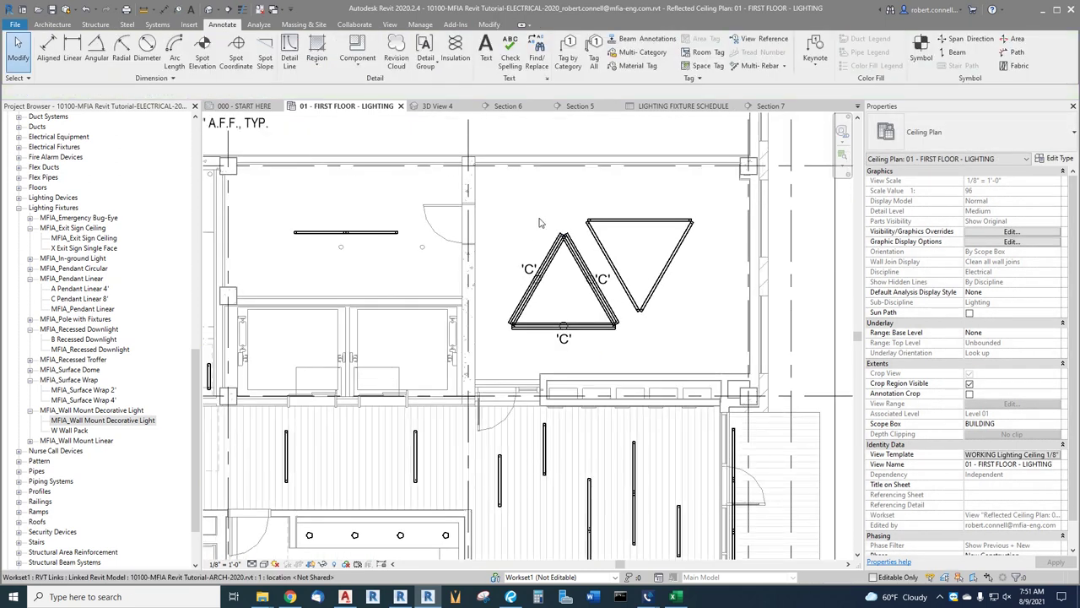
scroll(595, 209, "down", 2)
scroll(596, 209, "up", 1)
scroll(627, 208, "down", 2)
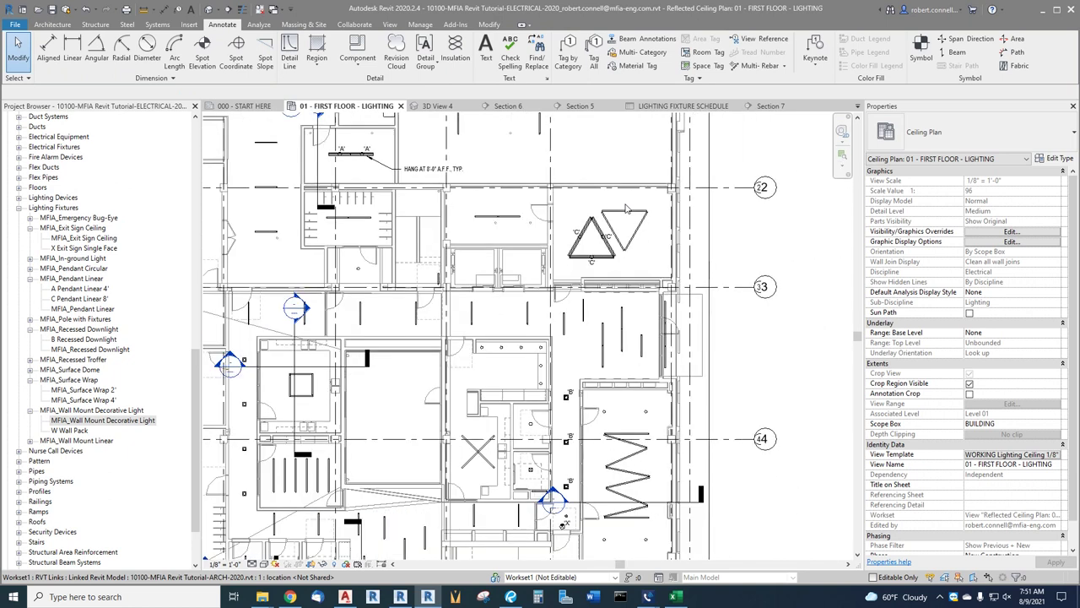
scroll(596, 227, "down", 2)
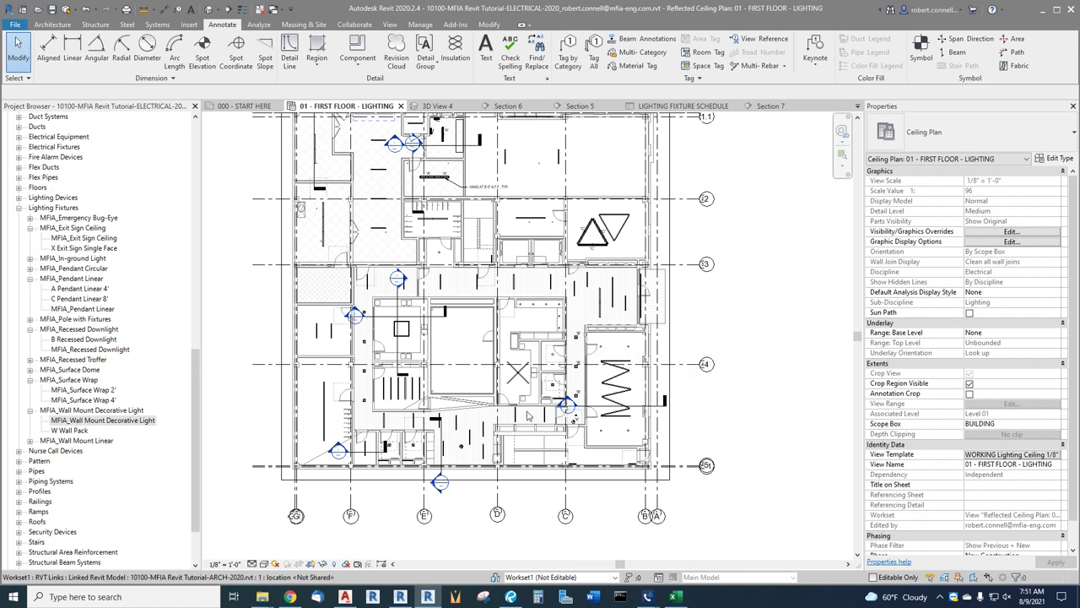
scroll(534, 393, "up", 2)
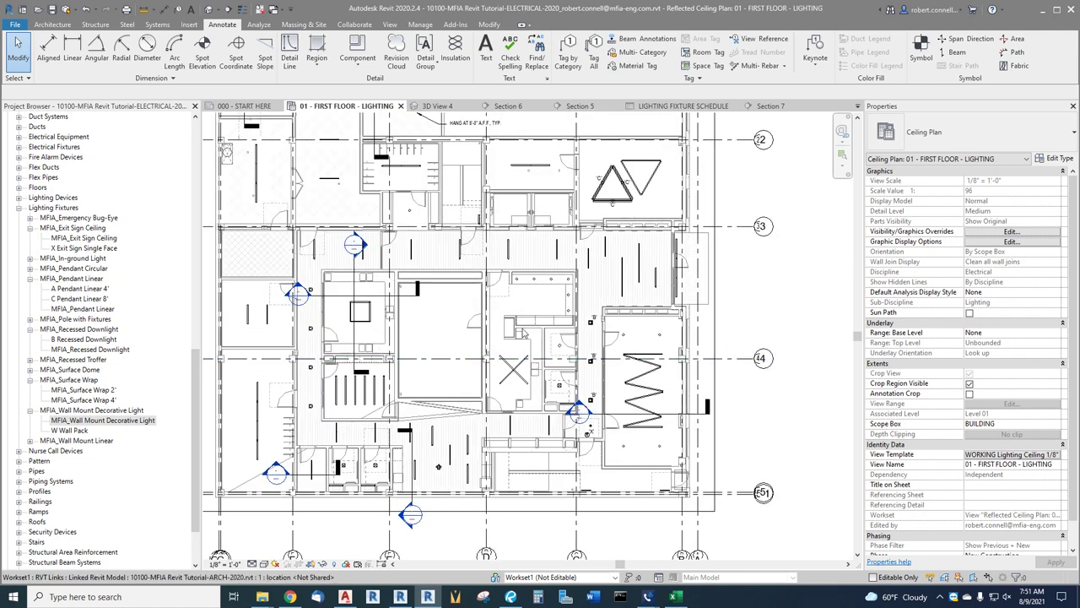
scroll(505, 324, "down", 1)
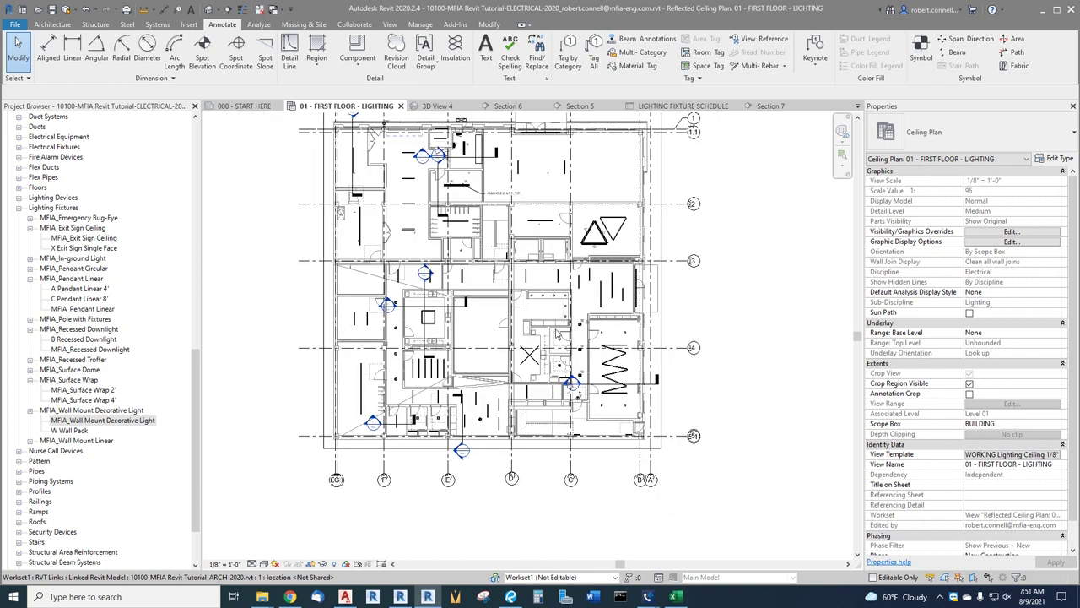
scroll(500, 327, "up", 2)
scroll(473, 170, "down", 1)
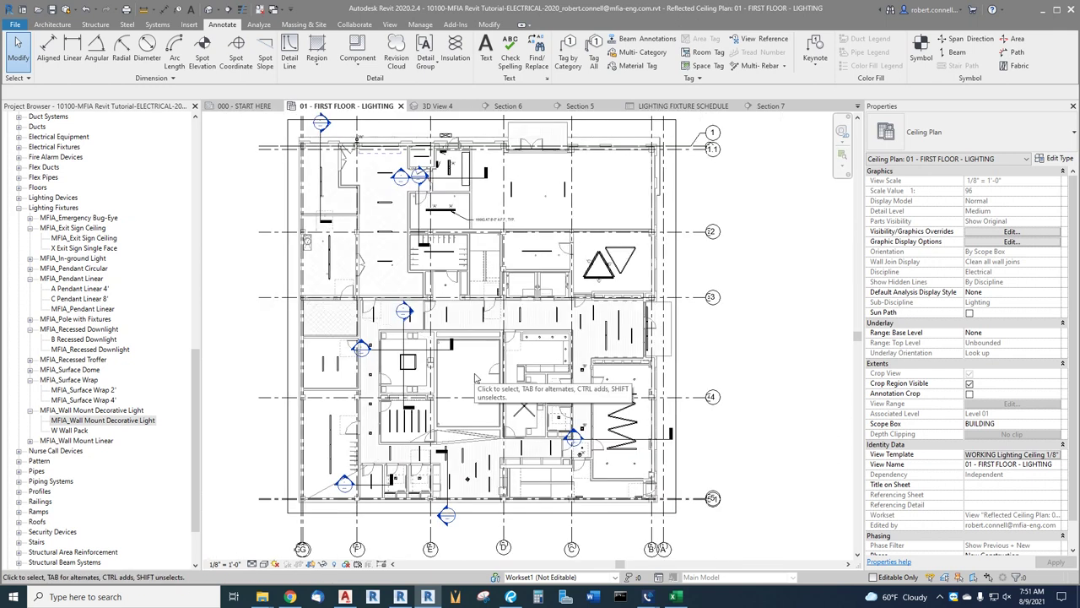
left_click(666, 107)
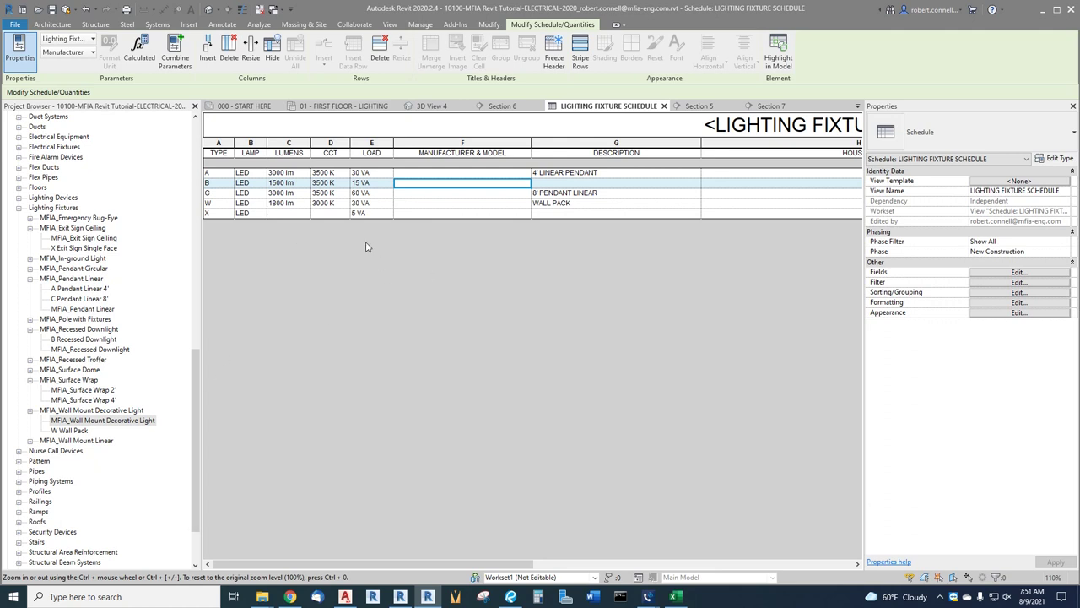
left_click(355, 110)
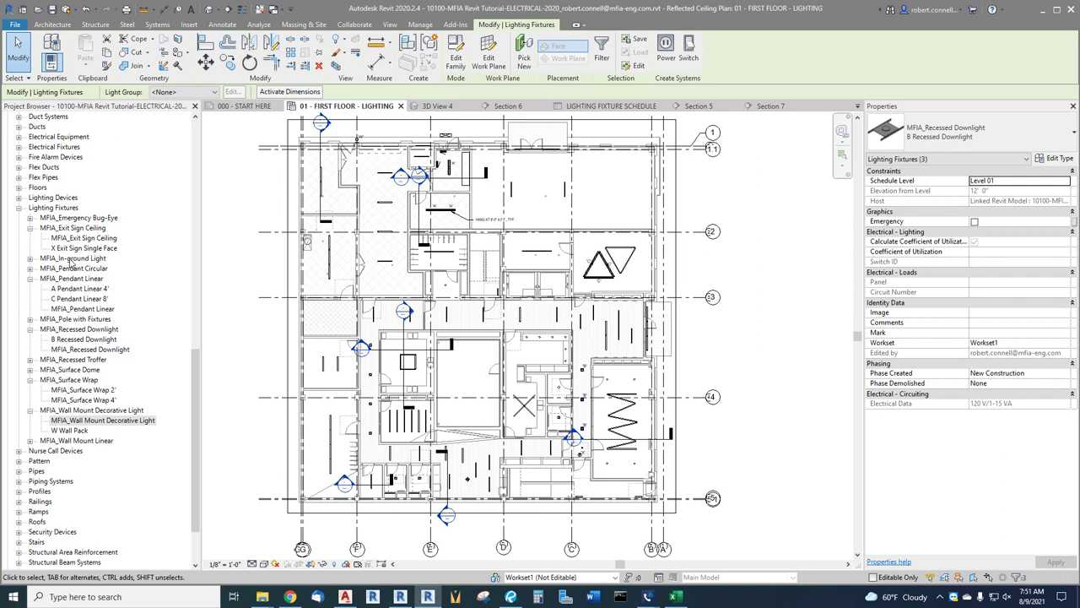
- Expand the MFIA_Emergency Bug-Eye lighting fixture family to list its type
left_click(29, 217)
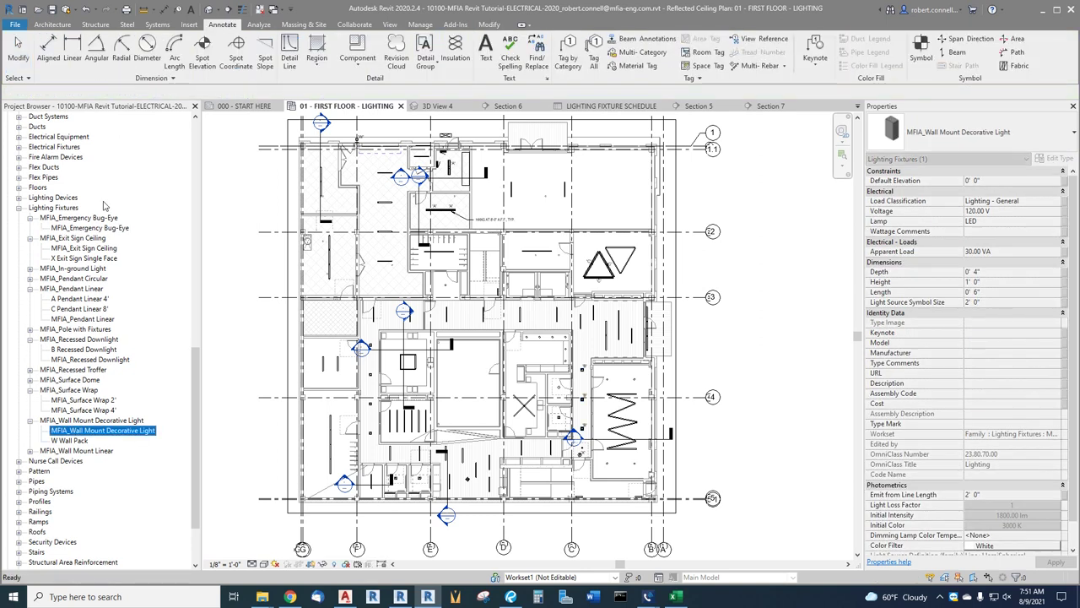
scroll(129, 237, "up", 1)
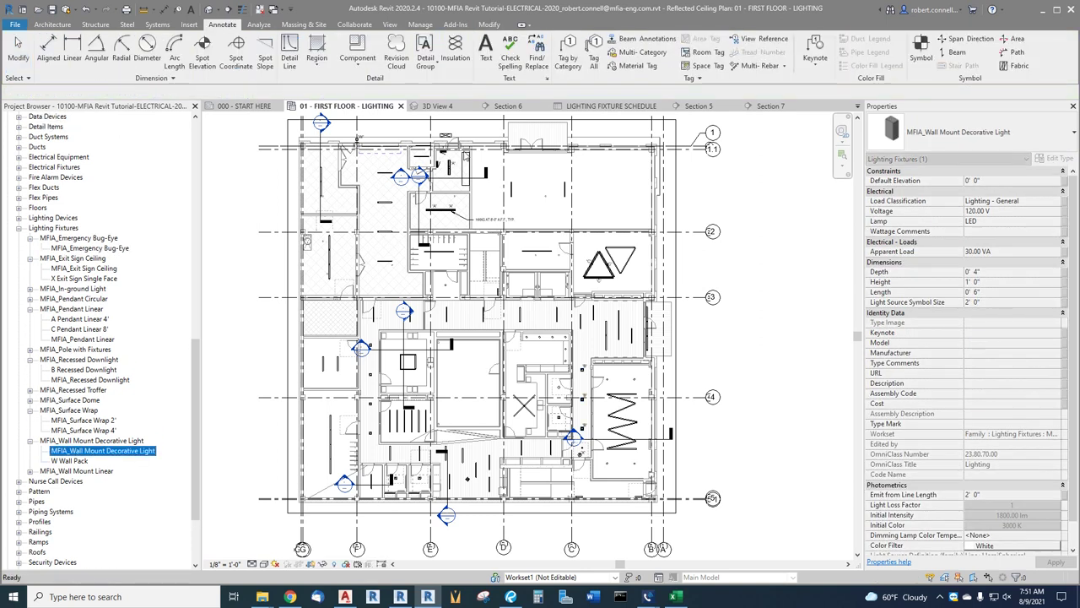
scroll(572, 477, "up", 6)
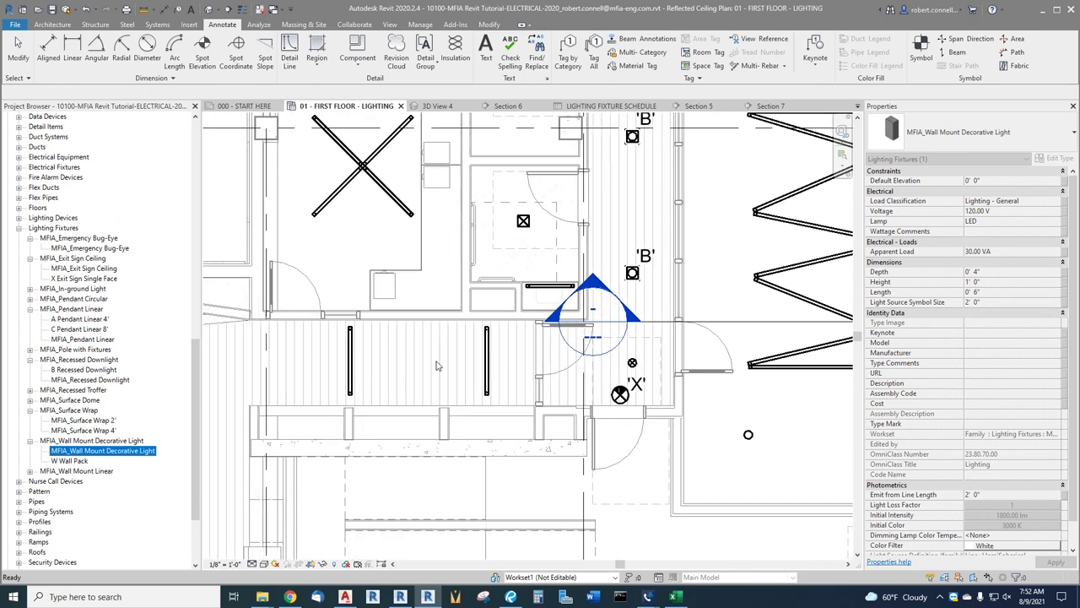
left_click_drag(84, 250, 453, 321)
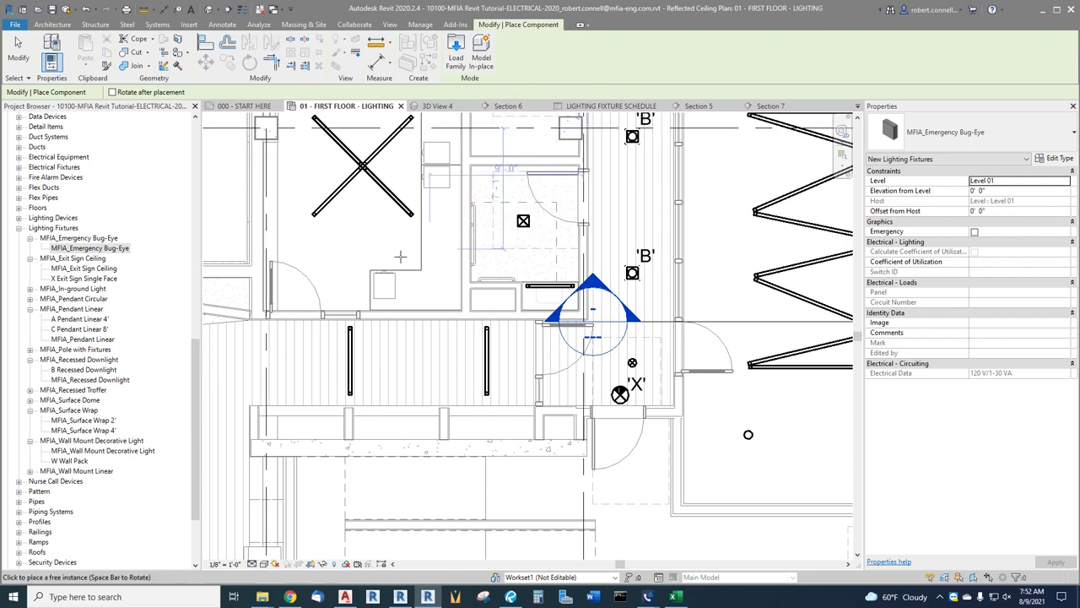
key("Escape")
key("Escape")
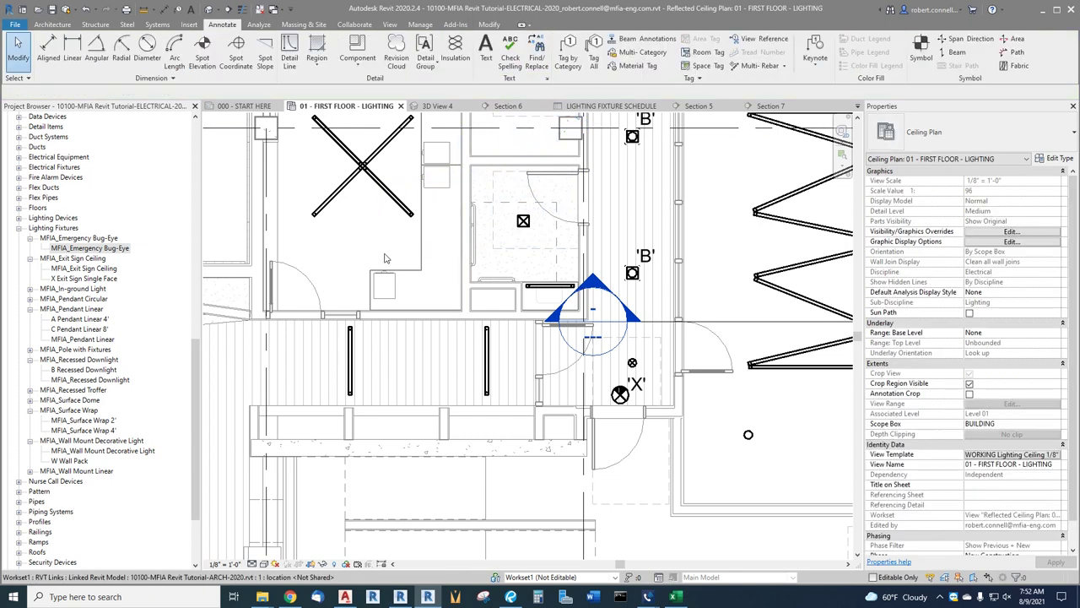
double_click(79, 280)
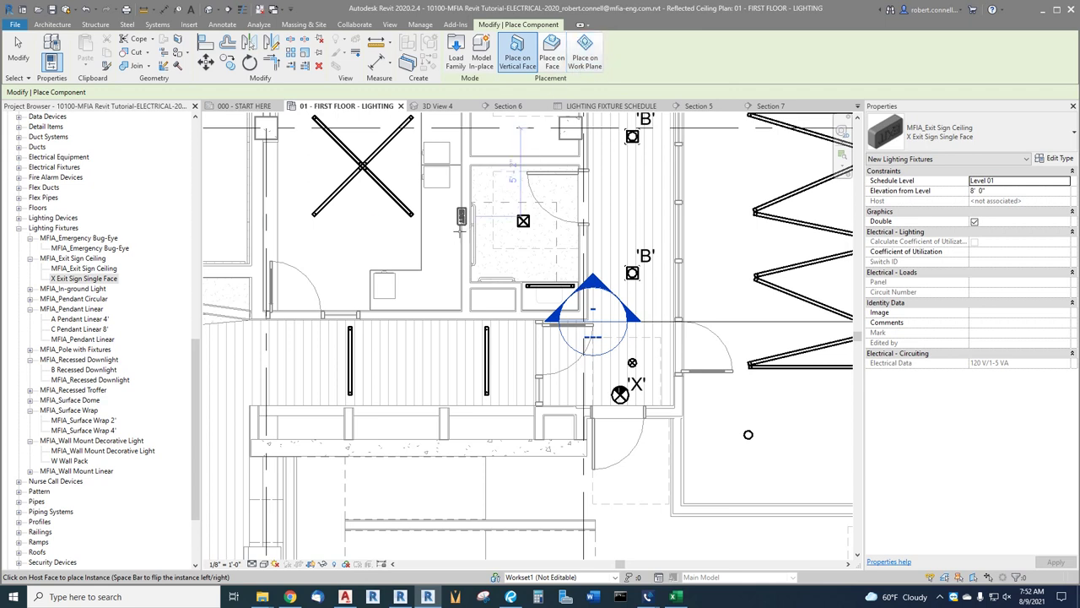
key("Escape")
key("Escape")
- Place an MFIA_Emergency Bug-Eye with Elevation from Level 8' 0" against the corridor wall, just left of the 'X' exit sign
left_click(80, 248)
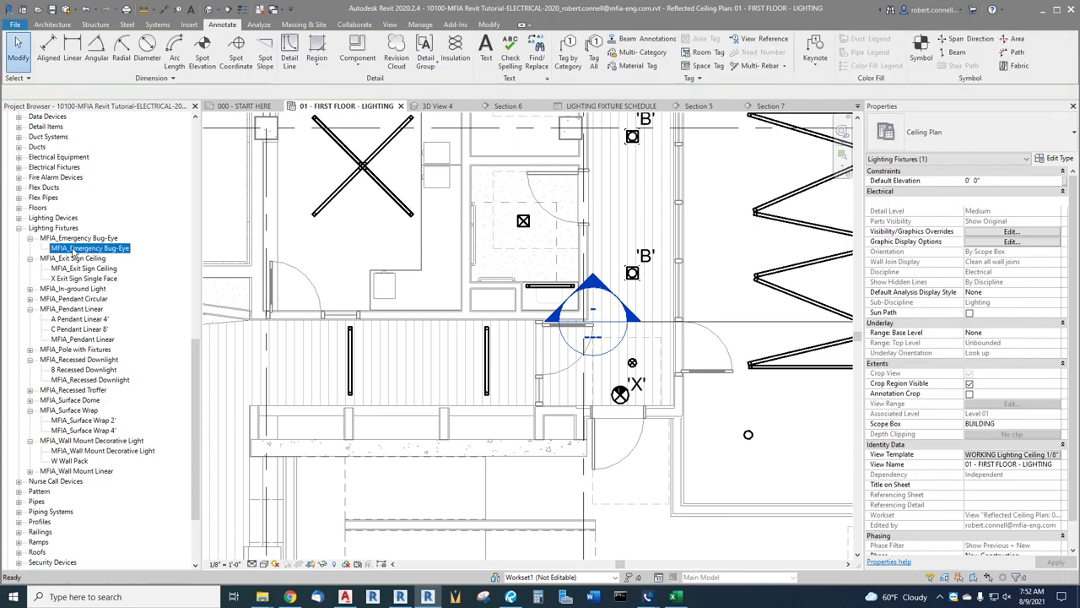
left_click_drag(84, 248, 574, 127)
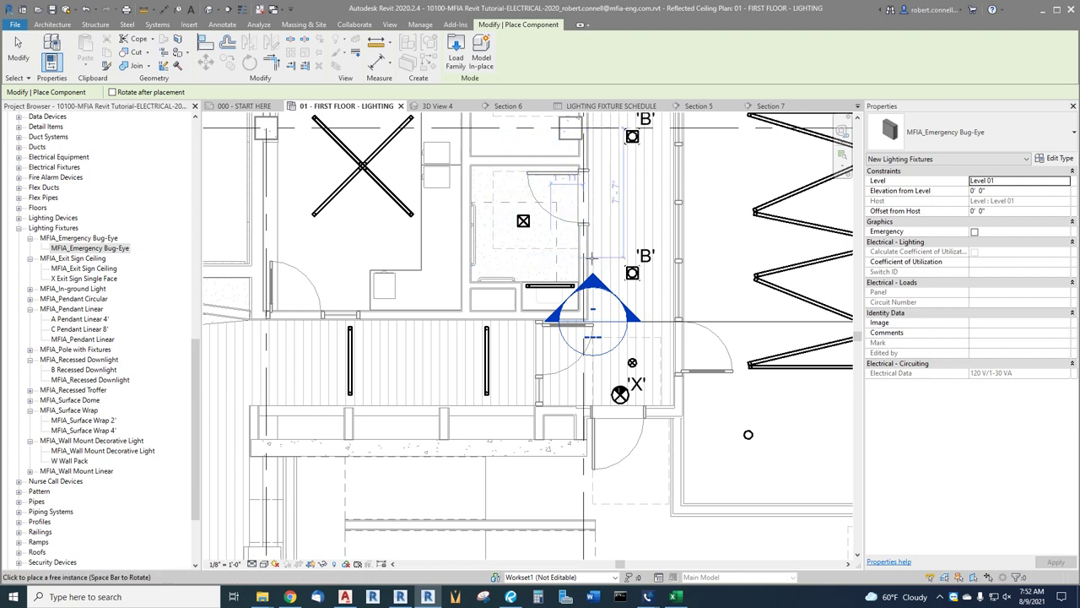
left_click(1010, 193)
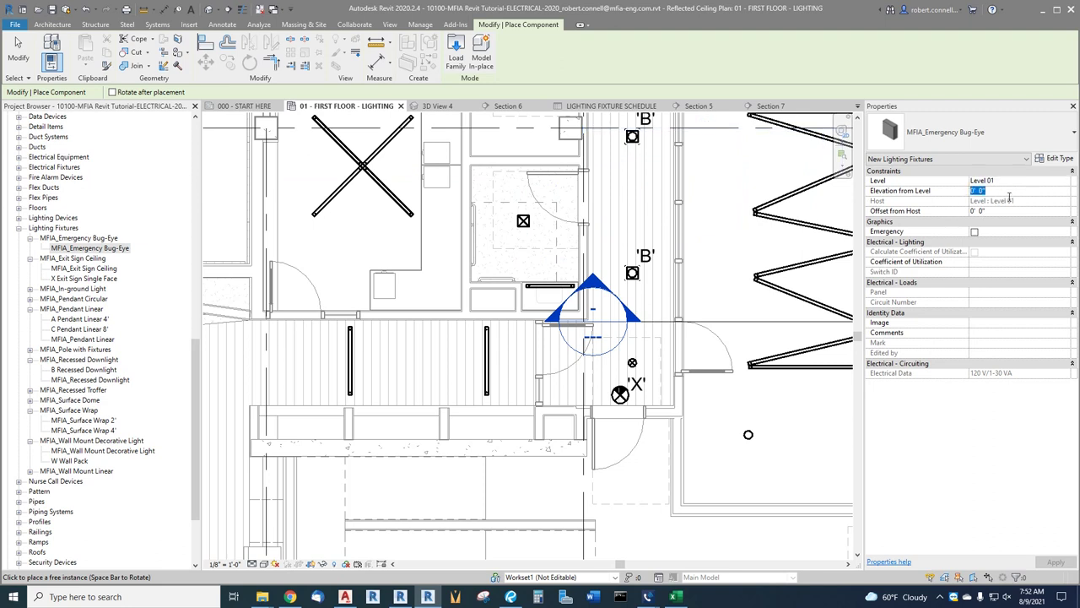
type("8")
key("Return")
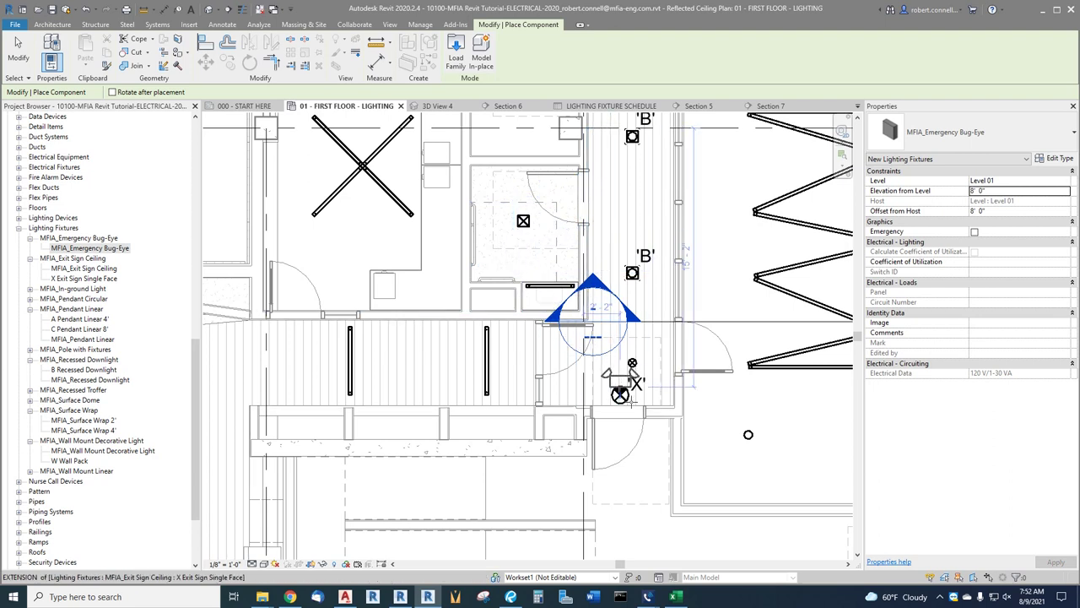
scroll(631, 402, "up", 3)
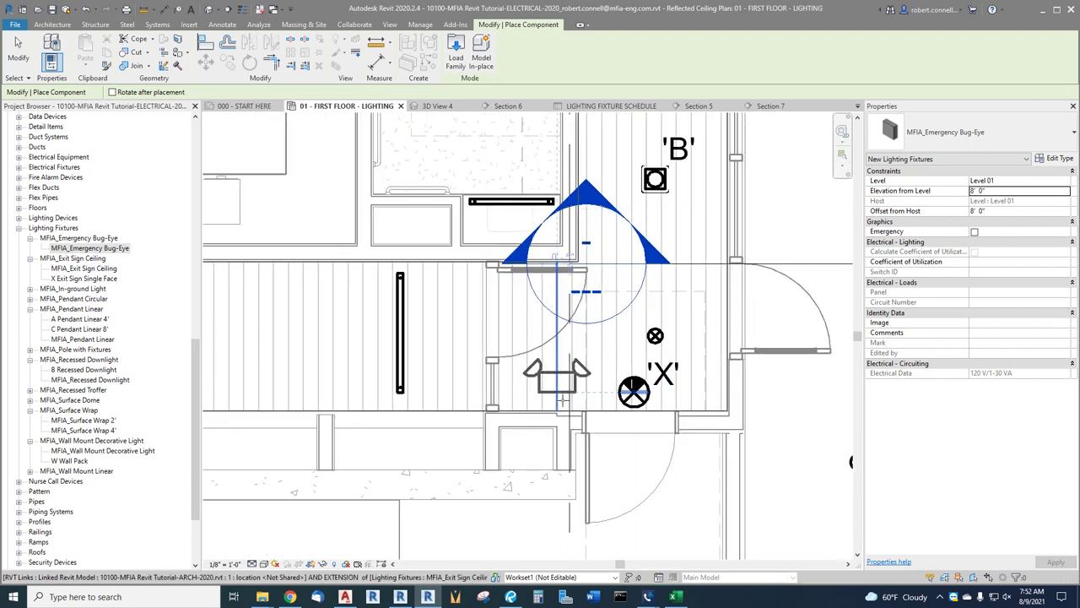
scroll(562, 398, "up", 2)
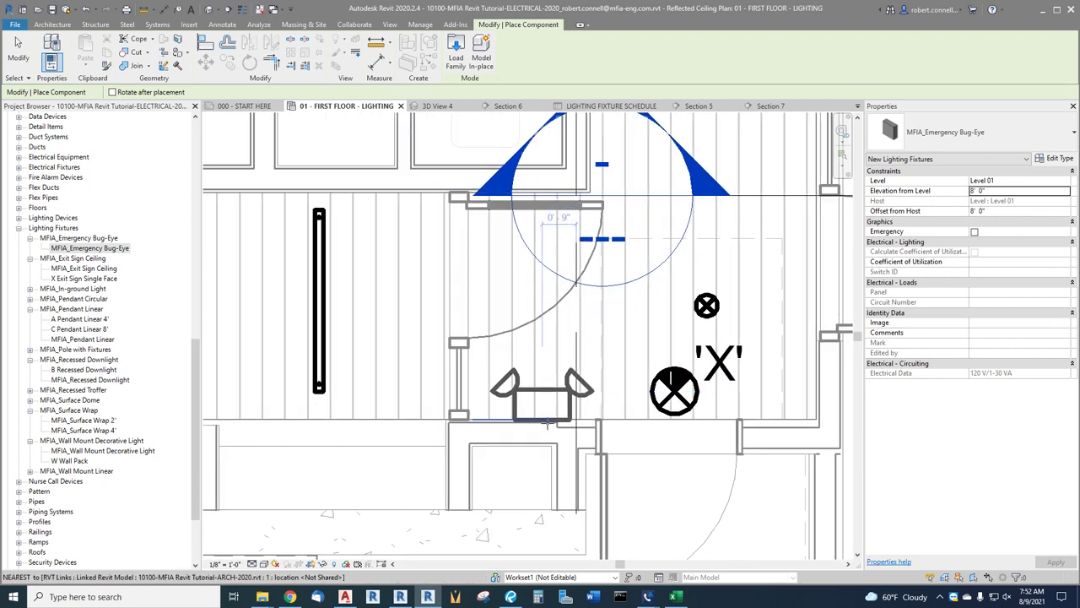
left_click(547, 423)
key("Escape")
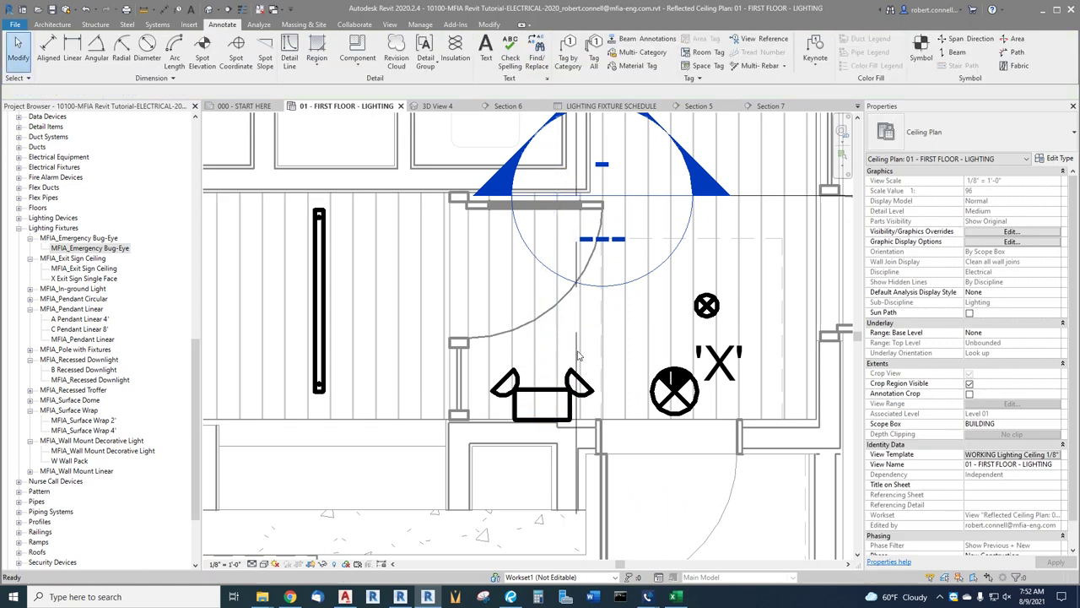
left_click(572, 381)
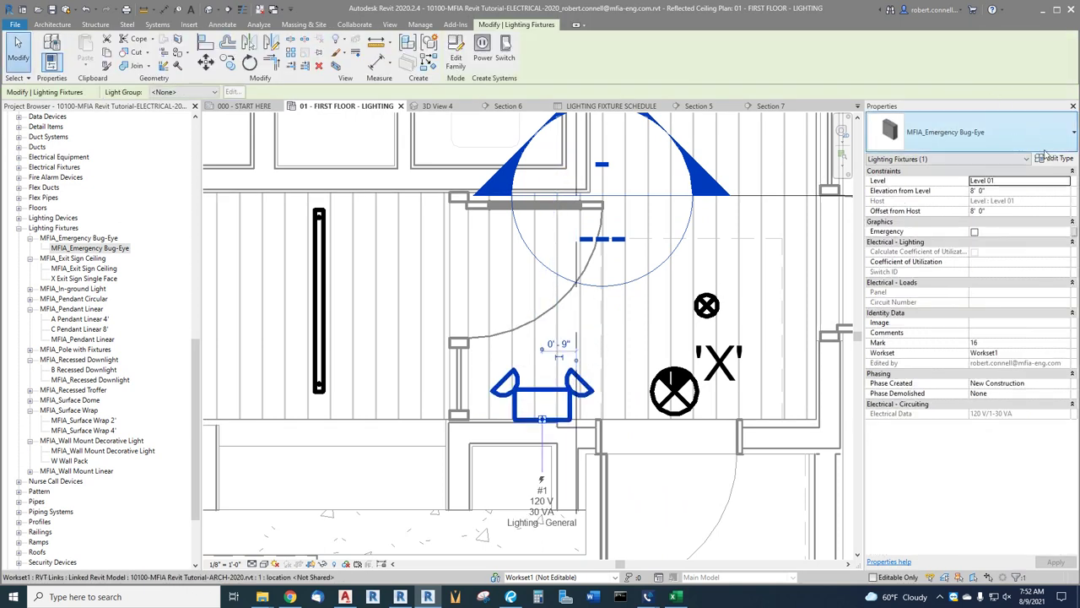
key("Escape")
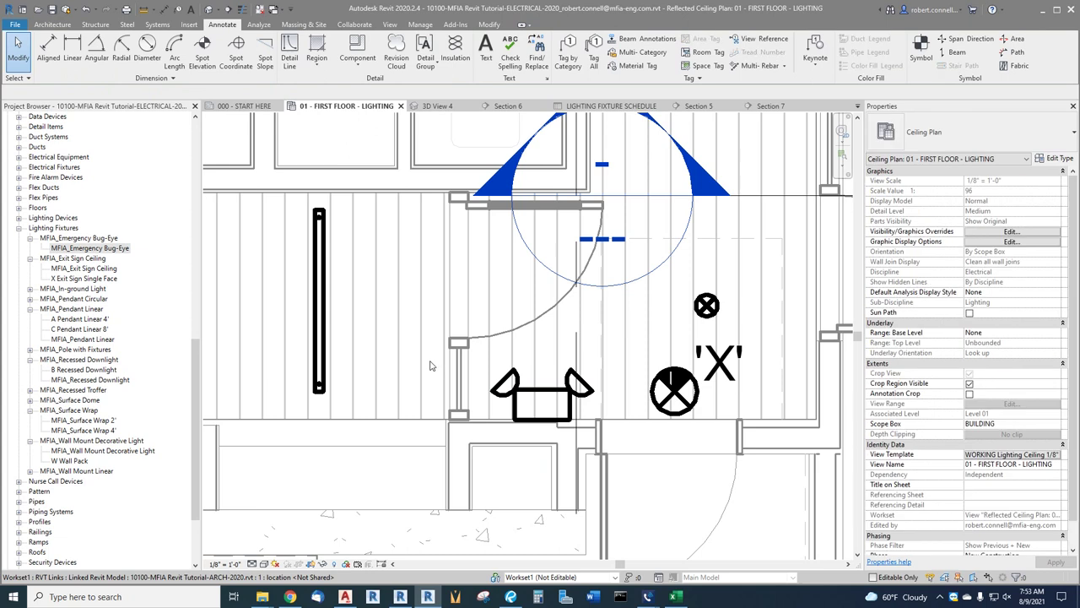
scroll(422, 370, "down", 2)
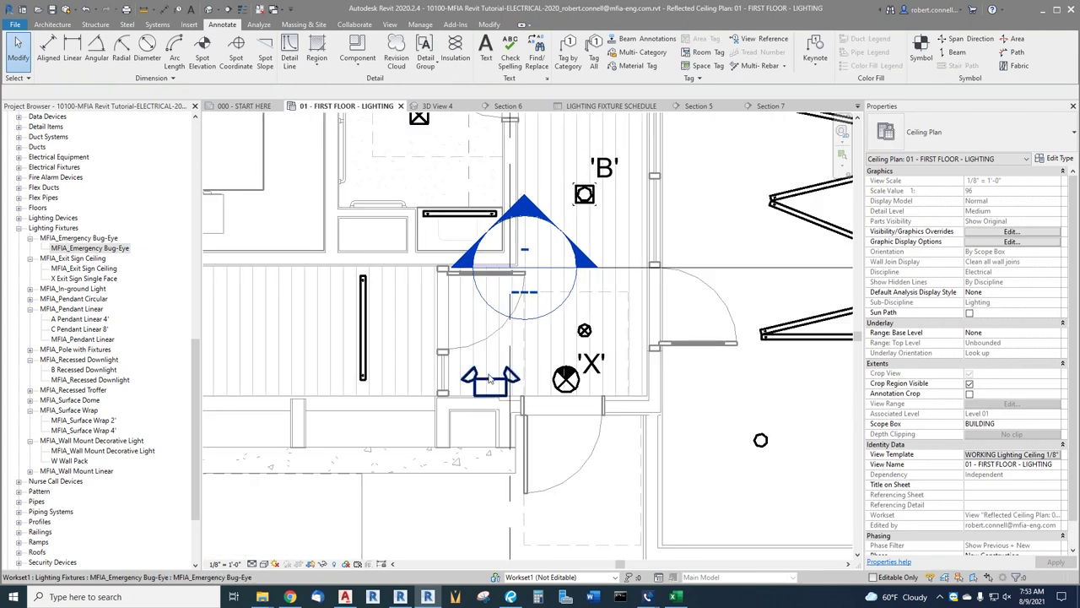
scroll(476, 399, "down", 2)
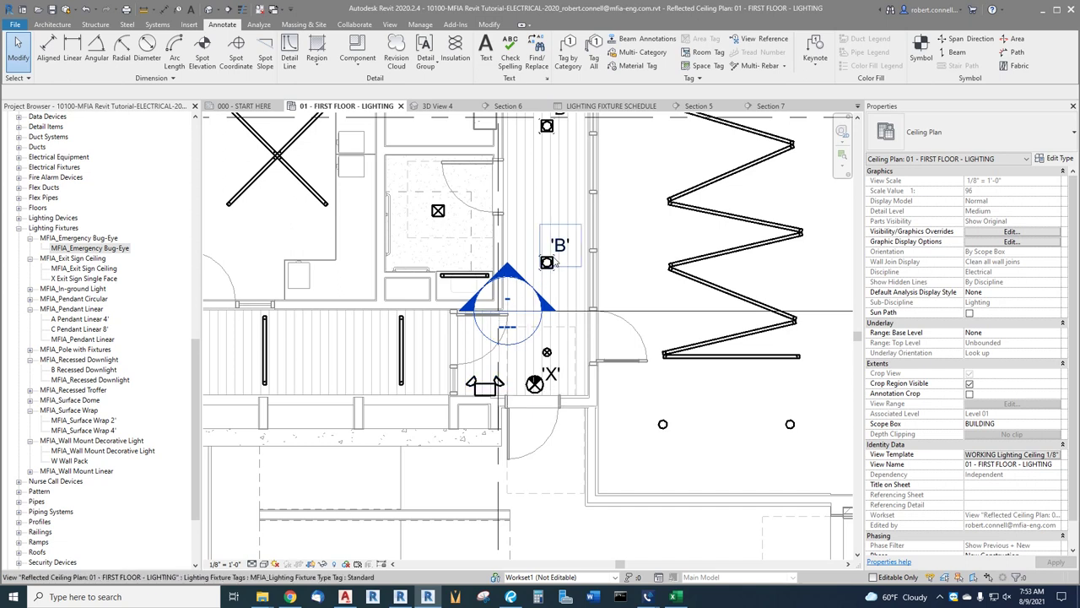
scroll(549, 263, "up", 2)
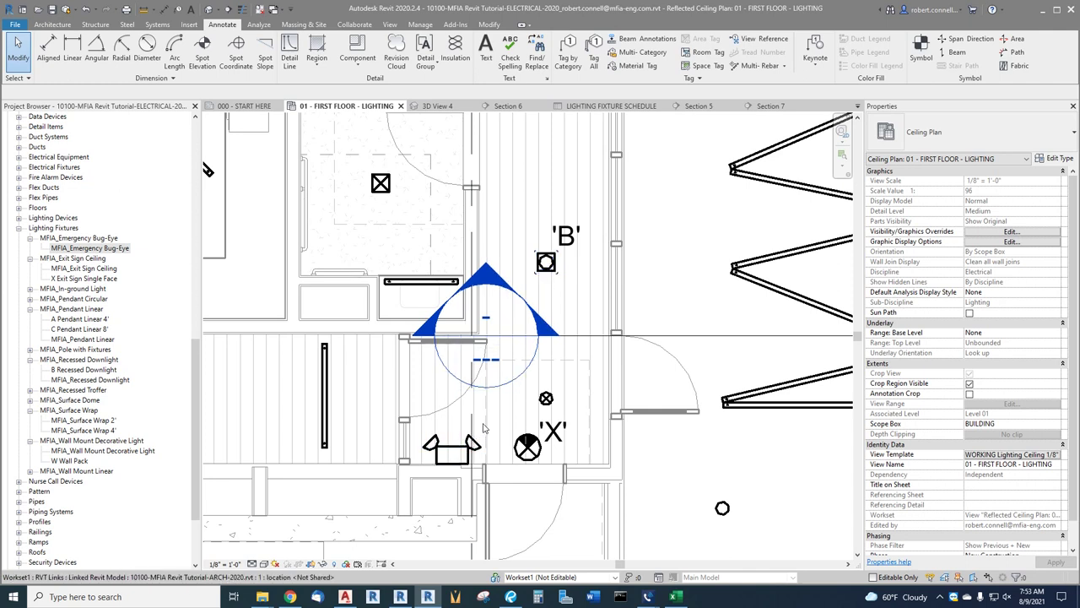
scroll(483, 428, "down", 3)
scroll(523, 351, "up", 4)
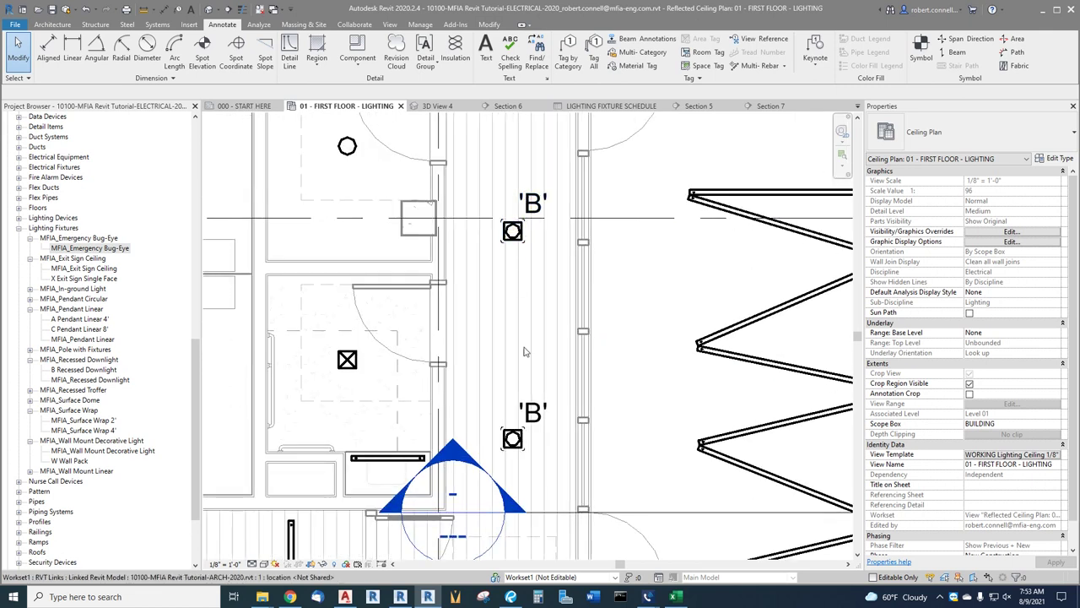
- Mark the 'B' recessed downlight nearest the exit sign in the corridor as an Emergency fixture
scroll(514, 406, "down", 4)
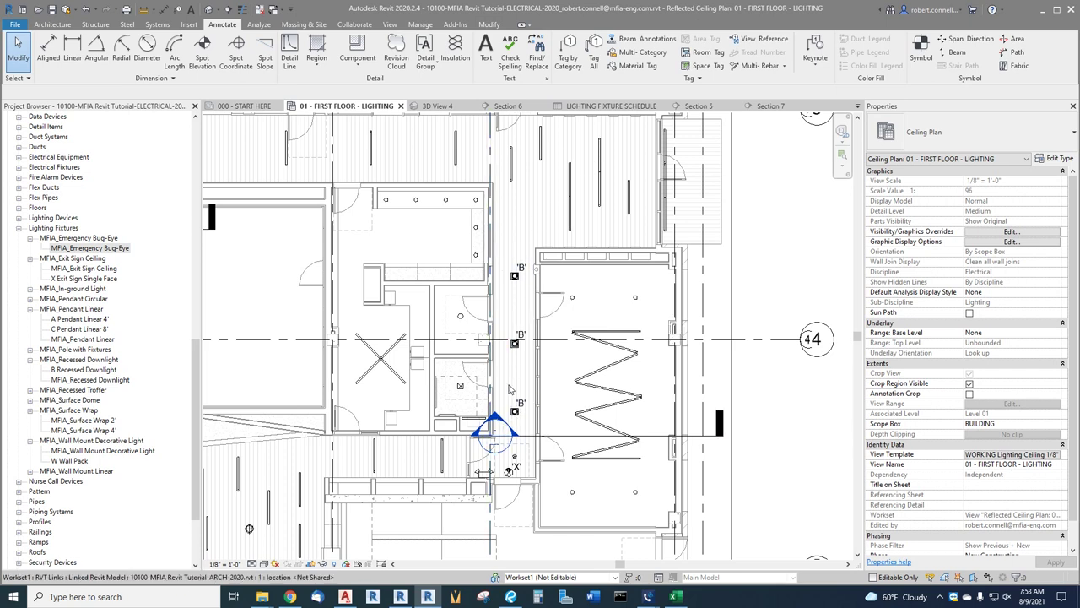
scroll(510, 425, "up", 2)
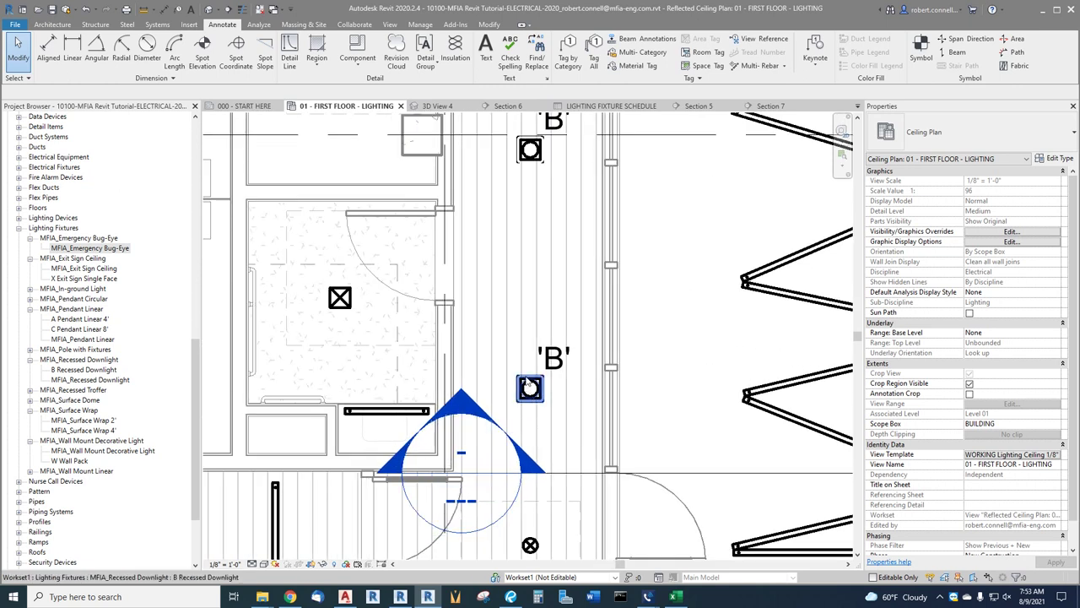
left_click(530, 386)
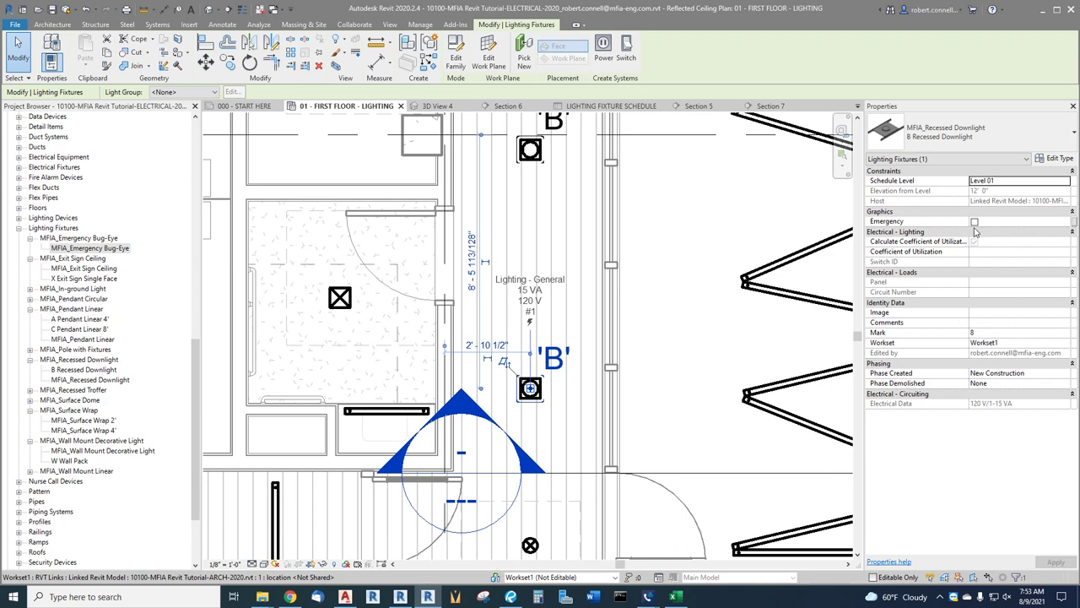
left_click(975, 222)
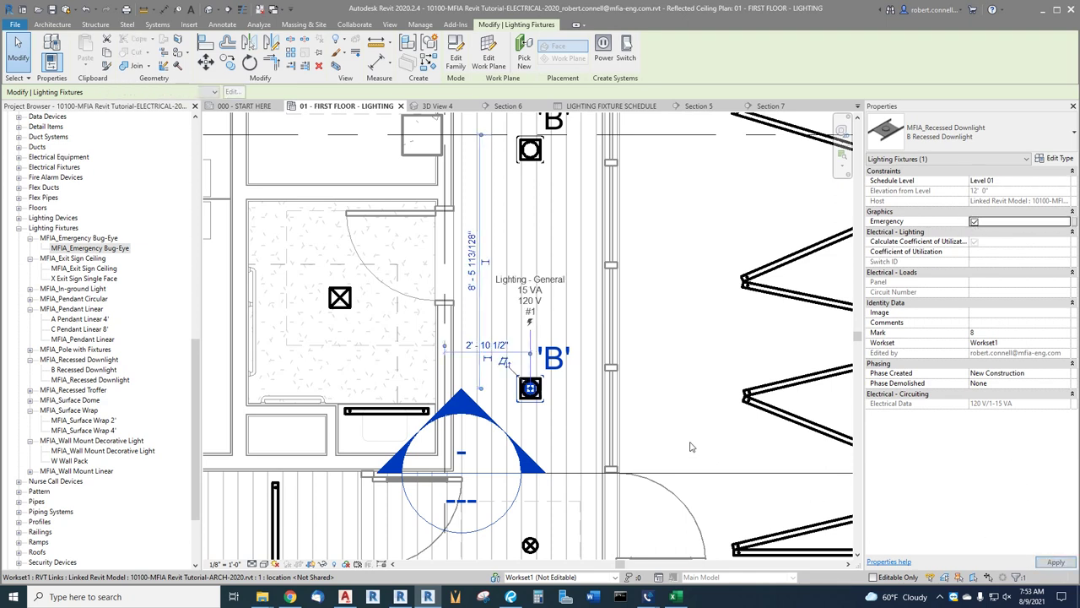
key("Escape")
scroll(530, 384, "up", 3)
scroll(533, 384, "down", 6)
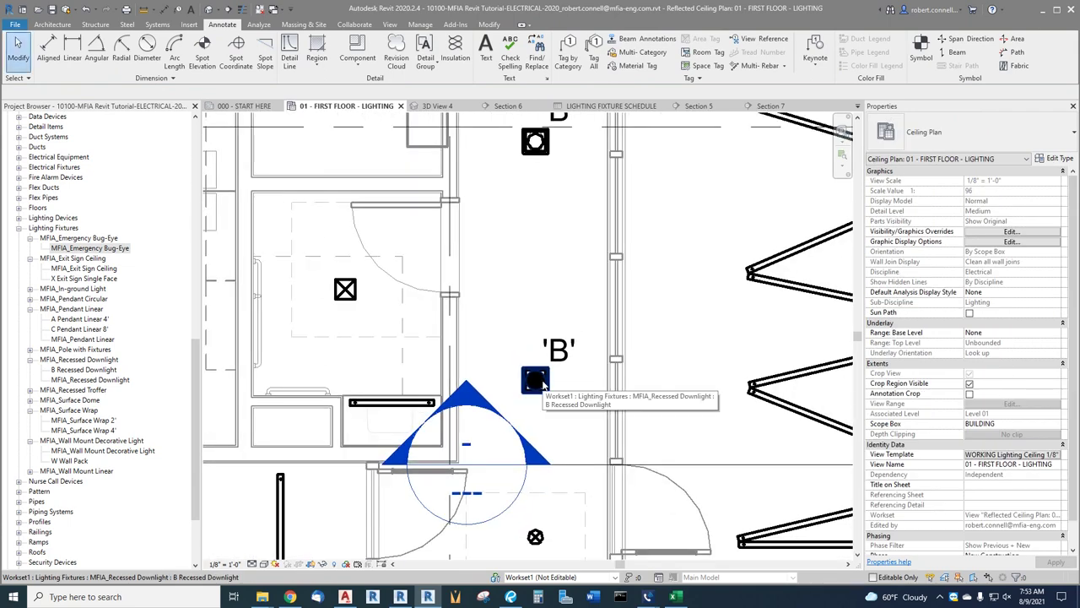
- Mark the upright 4' 'A' pendant in the room above the 'HANG AT 8'-0" A.F.F., TYP.' note as an Emergency fixture
scroll(537, 385, "down", 5)
scroll(394, 277, "up", 3)
scroll(394, 277, "down", 1)
scroll(397, 236, "up", 3)
scroll(401, 195, "down", 2)
scroll(406, 148, "up", 3)
scroll(406, 148, "up", 4)
left_click(466, 216)
left_click(466, 216)
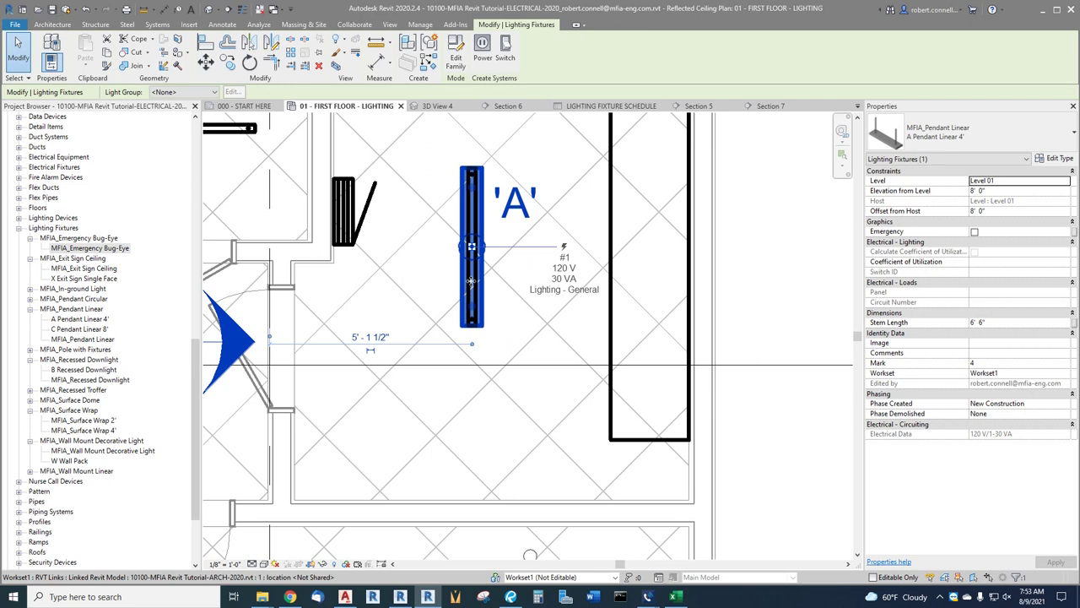
scroll(435, 234, "down", 2)
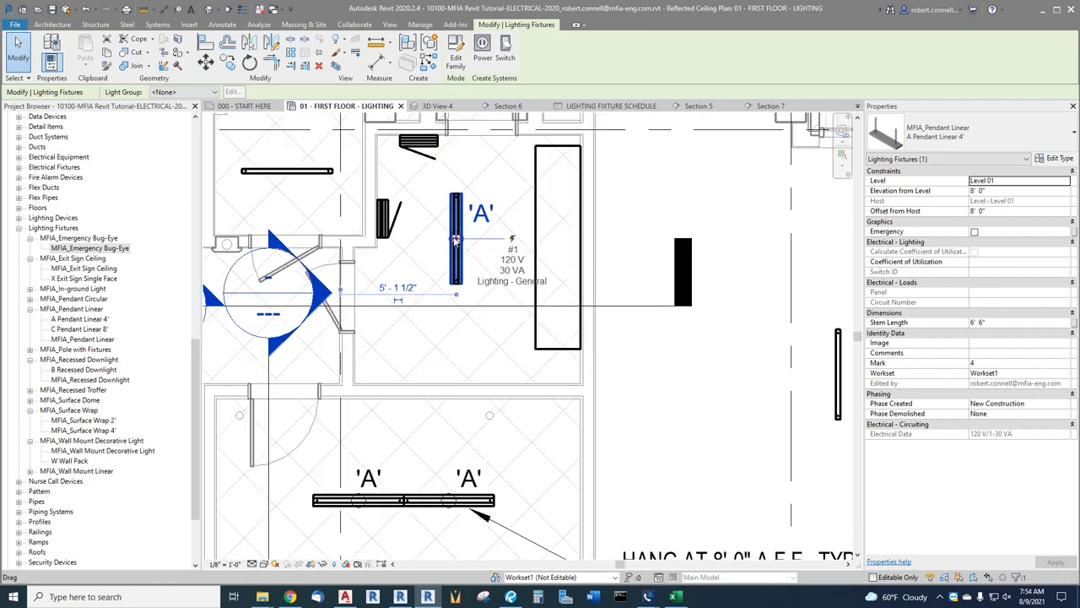
left_click(975, 232)
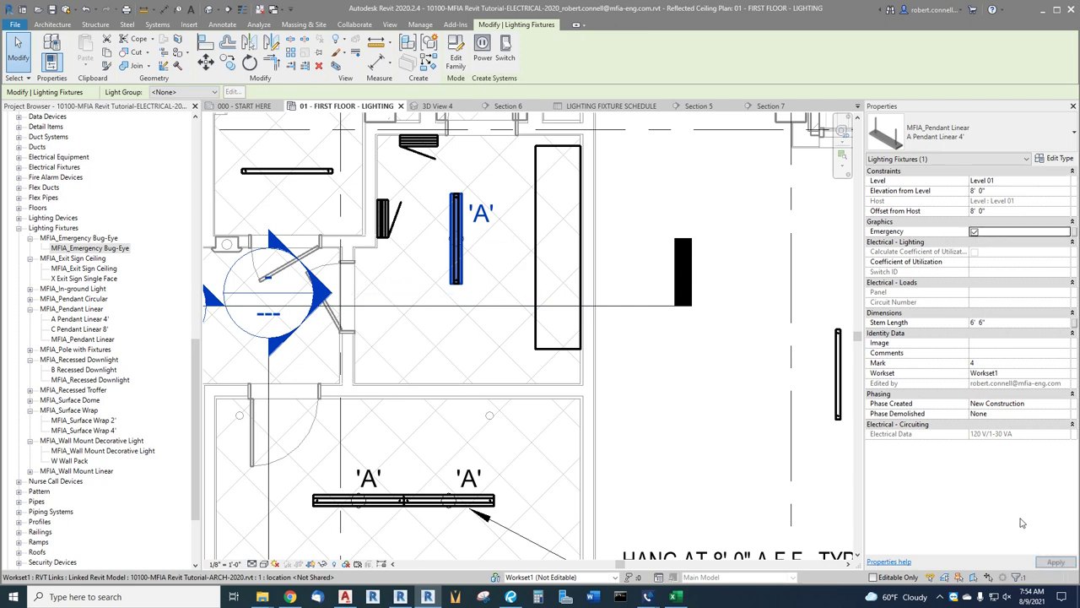
left_click(1055, 563)
key("Escape")
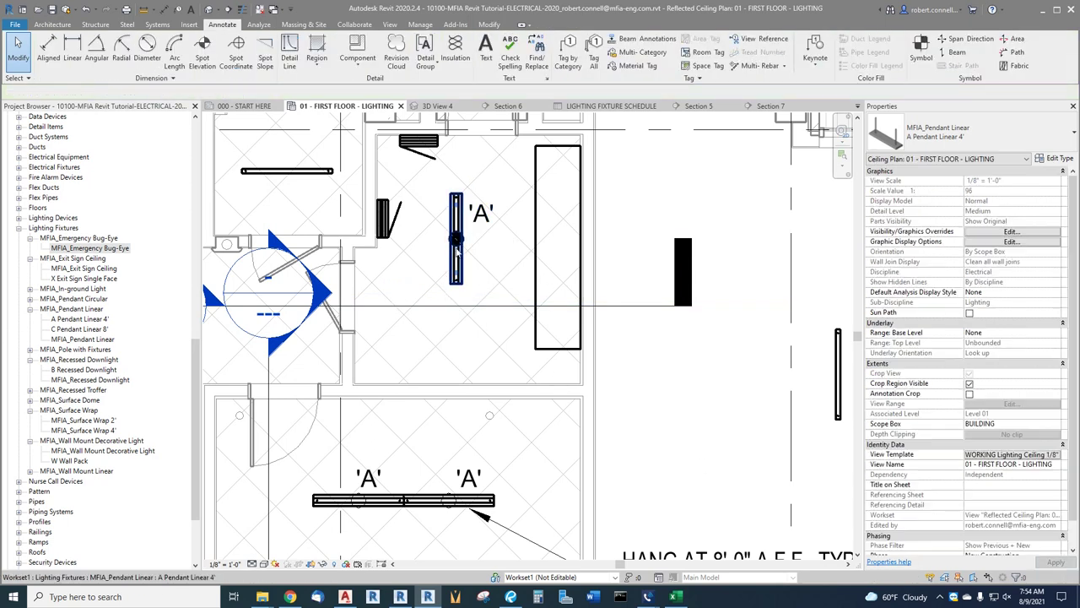
- Examine the emergency shading on the 'A' pendant and corridor downlights, and review the overall first-floor lighting layout
scroll(456, 240, "up", 3)
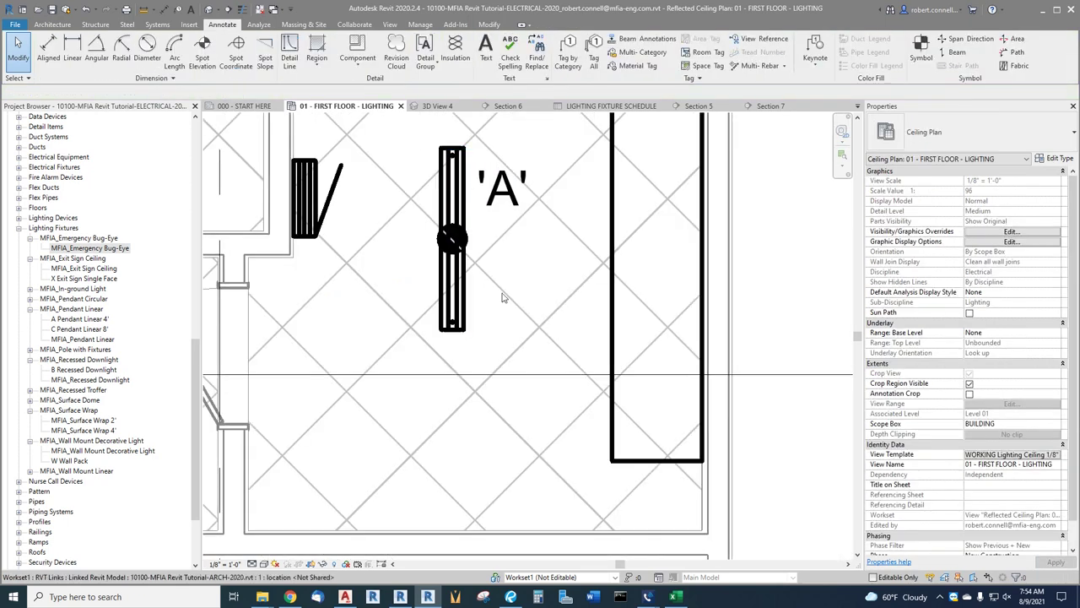
scroll(477, 235, "down", 3)
scroll(494, 245, "up", 1)
scroll(497, 245, "down", 2)
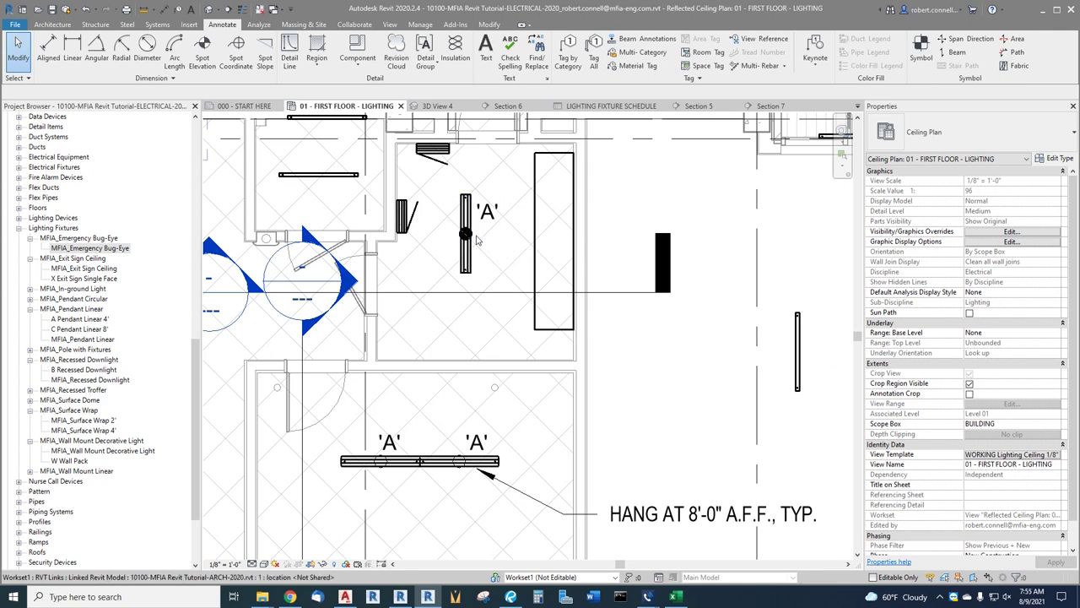
scroll(469, 240, "down", 2)
scroll(475, 235, "down", 5)
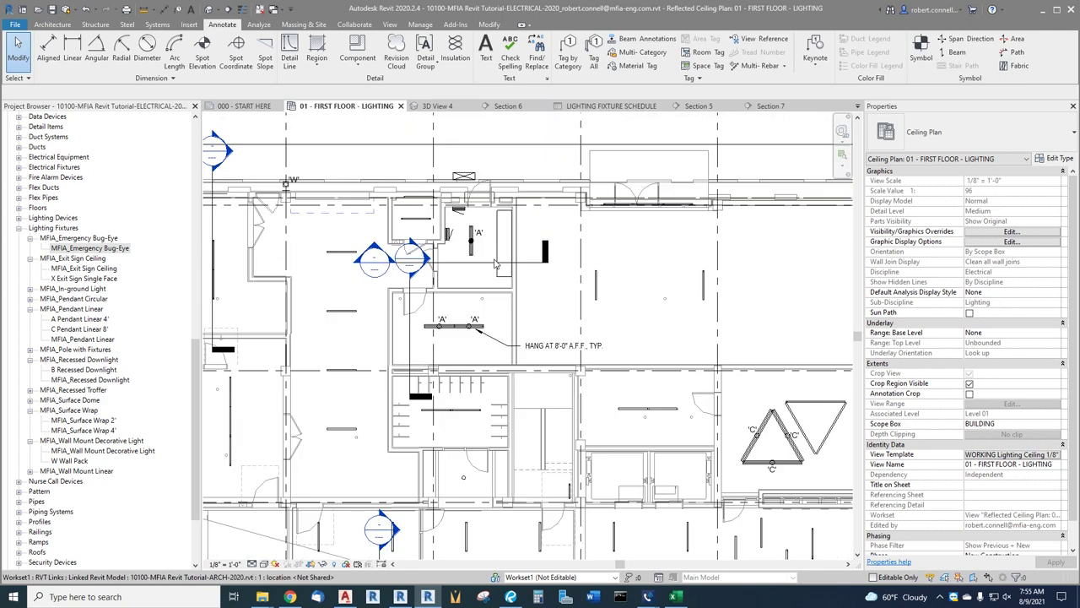
scroll(570, 409, "up", 5)
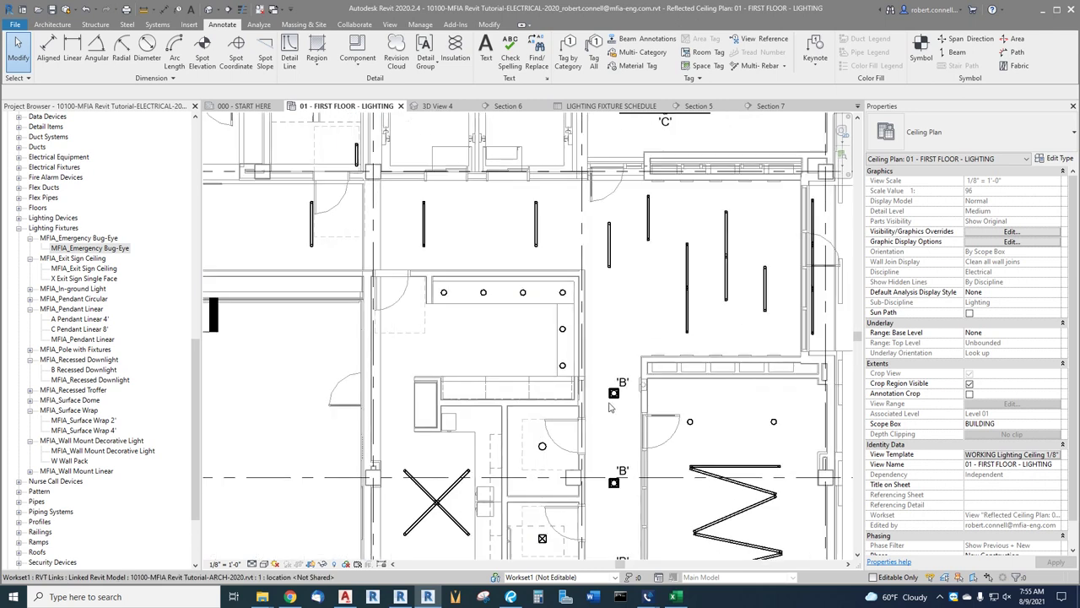
scroll(623, 389, "down", 5)
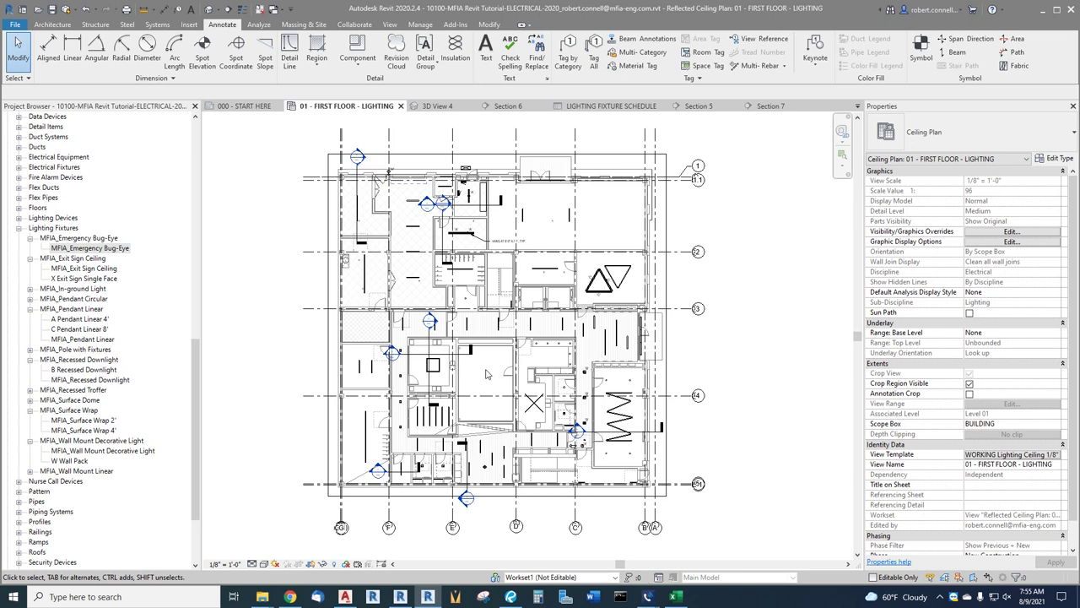
scroll(486, 374, "up", 1)
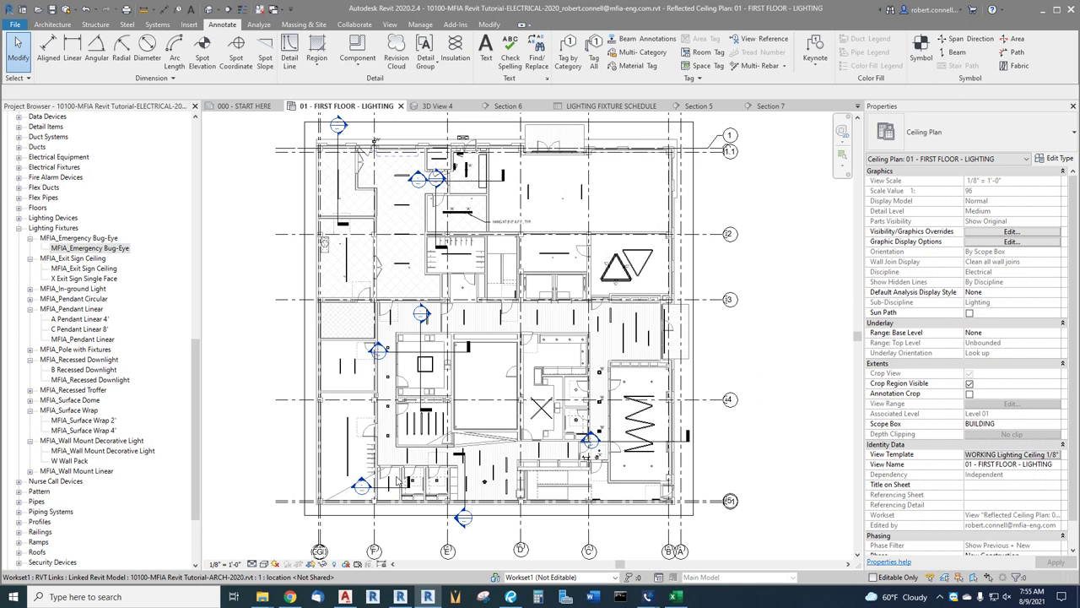
scroll(397, 481, "up", 3)
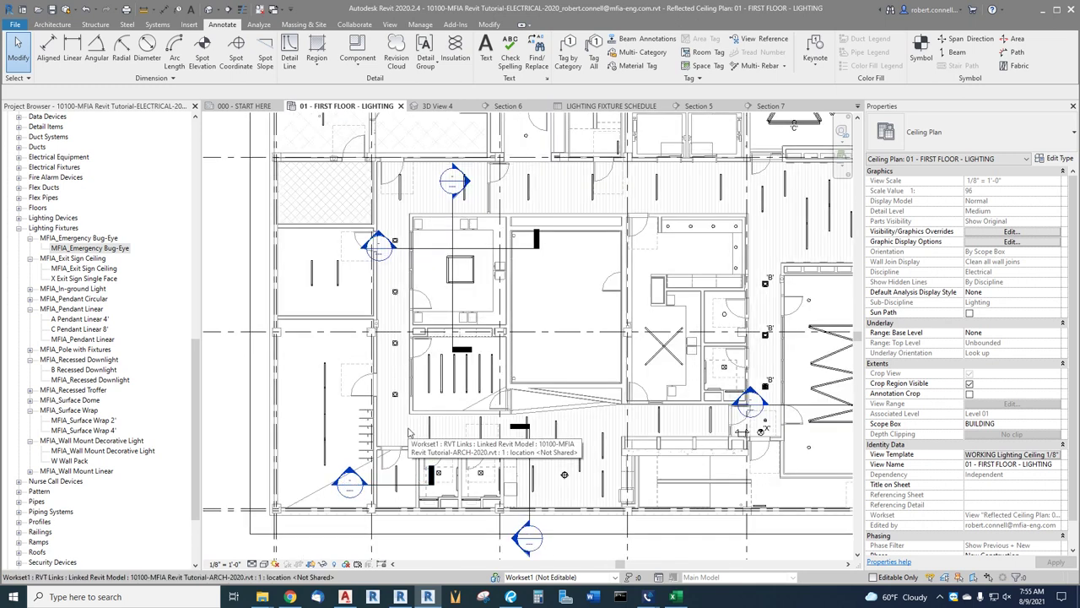
scroll(379, 471, "down", 3)
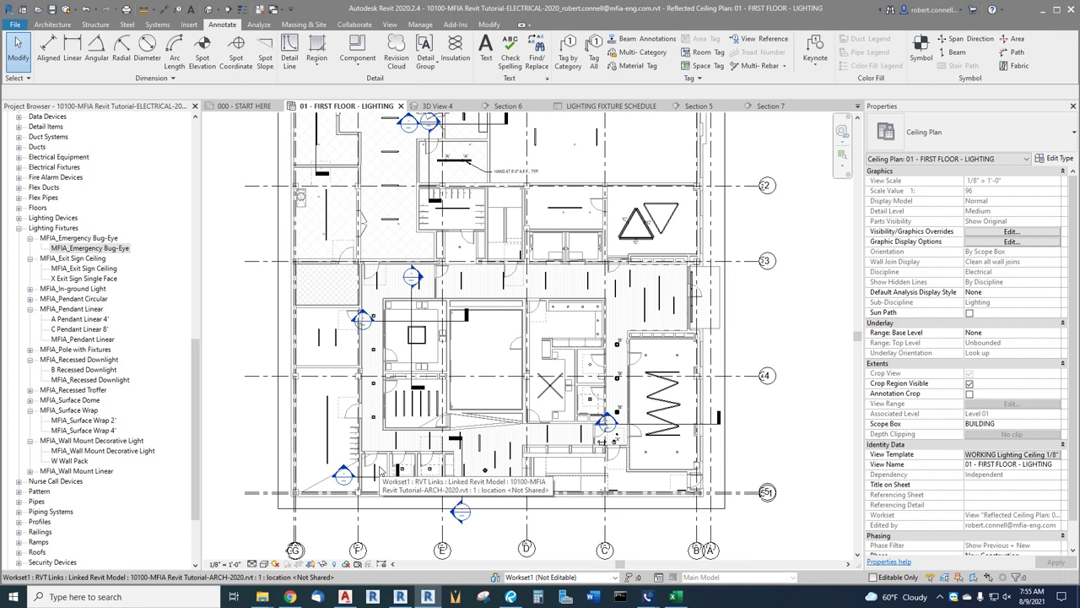
scroll(380, 471, "down", 2)
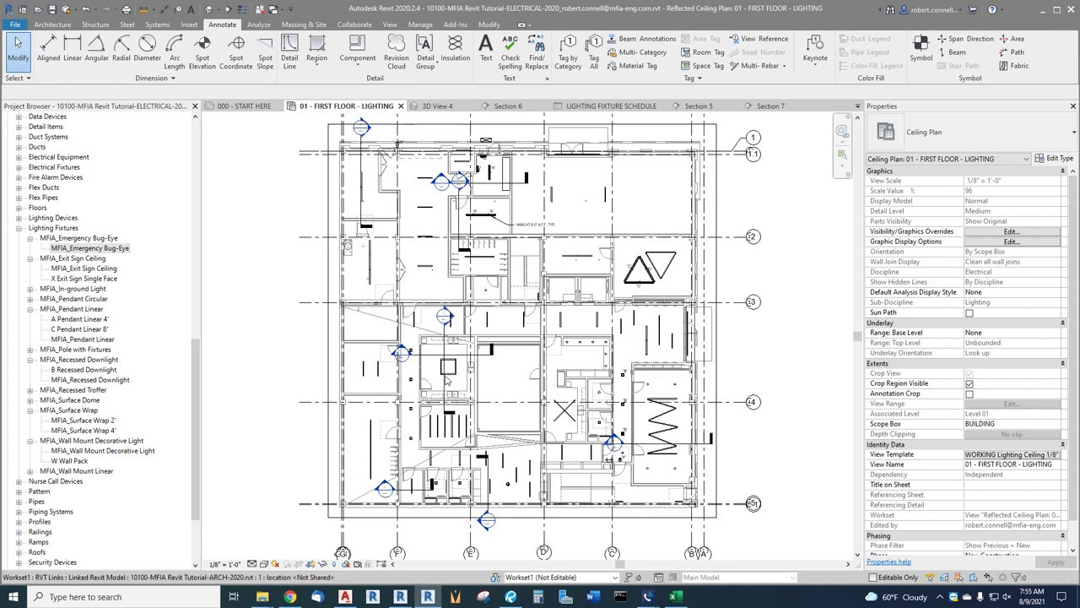
scroll(447, 380, "down", 1)
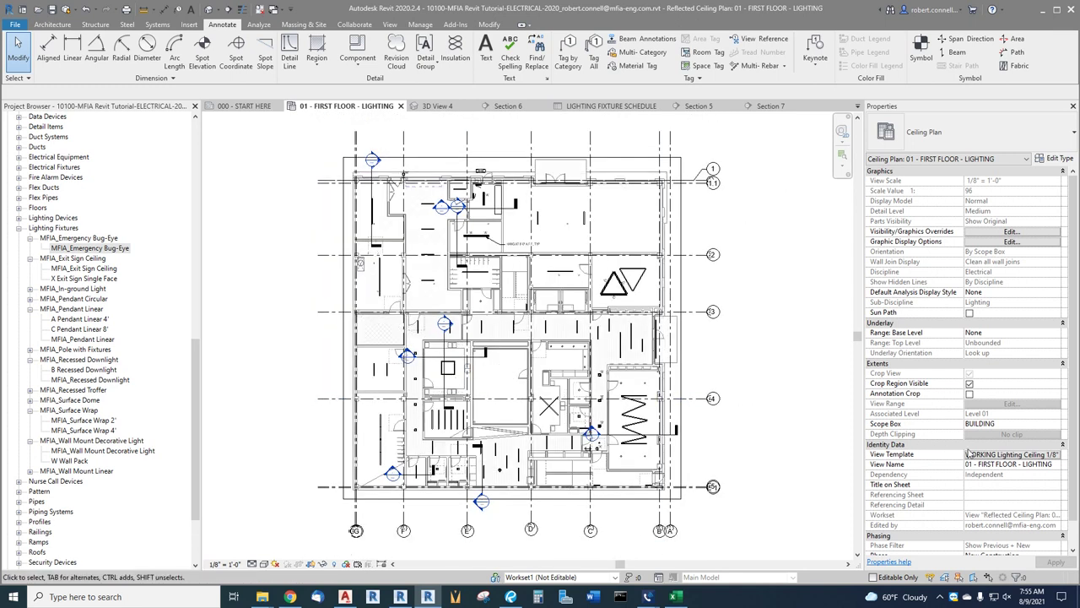
- Assign the Lighting Ceiling 1/8" view template to the first-floor lighting plan
left_click(1012, 457)
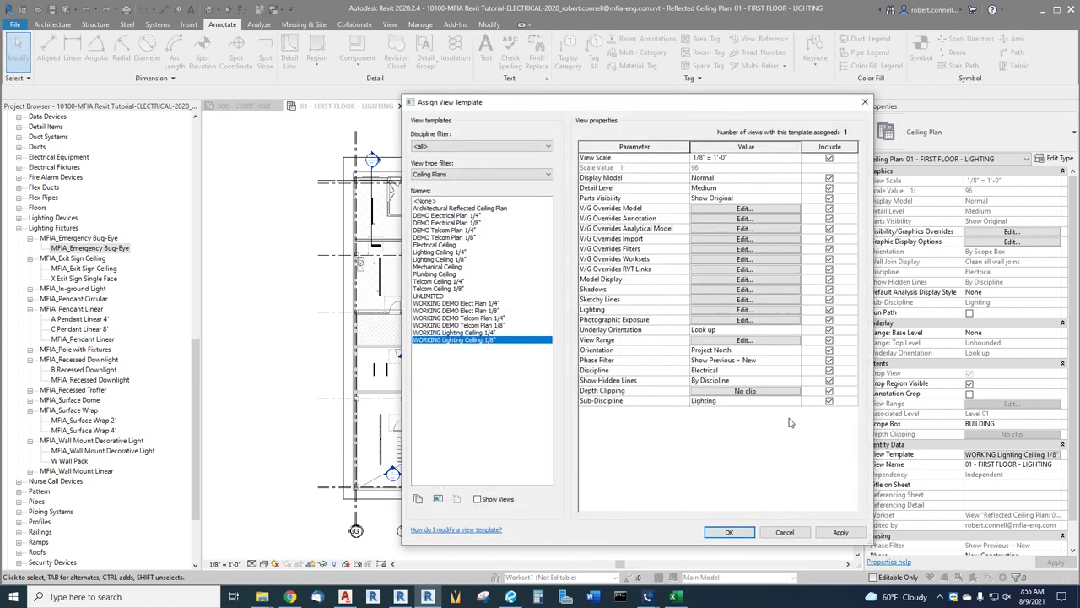
left_click(440, 259)
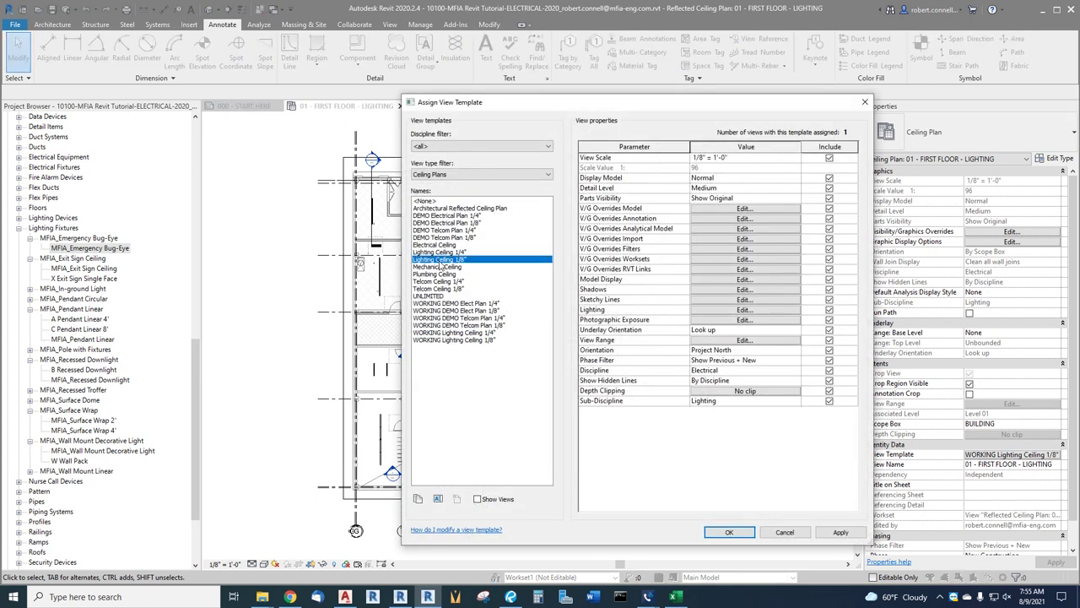
left_click(729, 532)
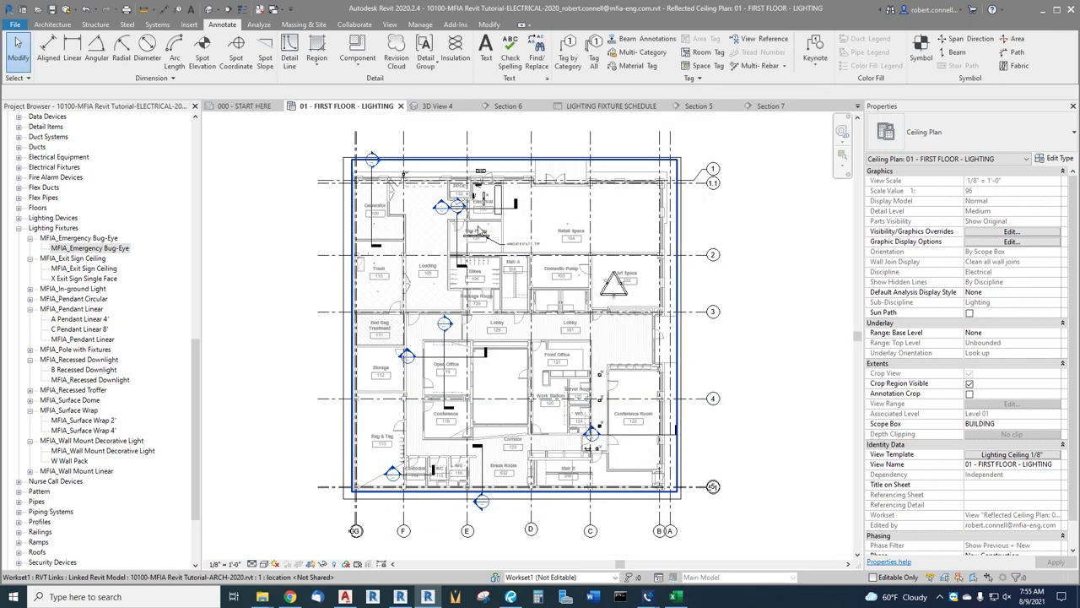
- Move the Fire Pump 131 room tag below the row of 'A' pendants so it clears the fixtures and their tags
scroll(481, 236, "up", 1)
scroll(481, 238, "up", 4)
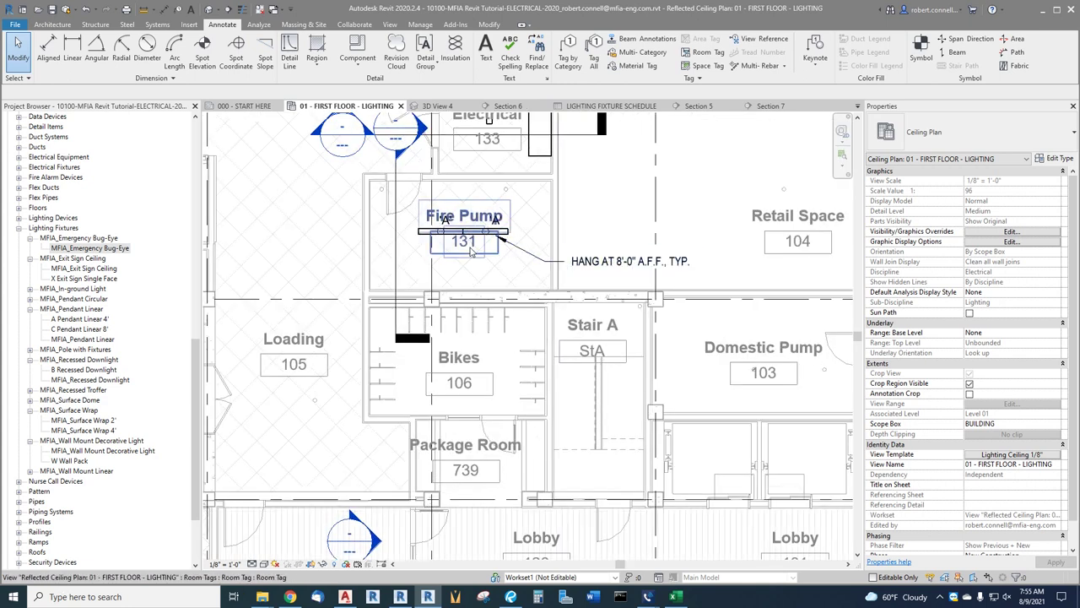
scroll(465, 239, "up", 3)
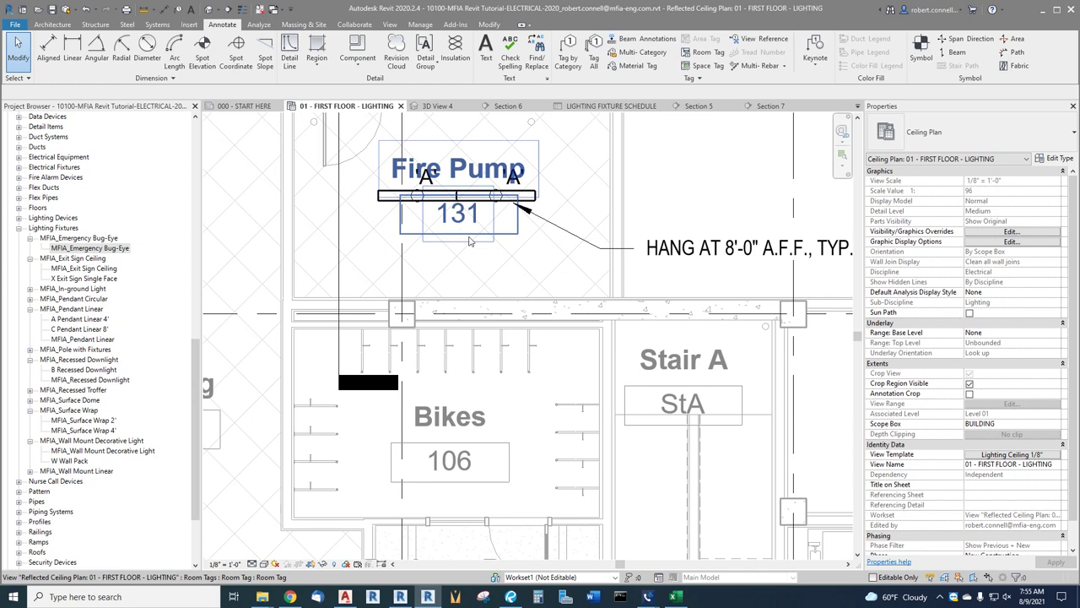
scroll(470, 242, "down", 2)
left_click_drag(470, 237, 459, 269)
key("Escape")
key("Escape")
- Turn on the leader of the Electrical 133 room tag, move the tag outside above the exterior wall, and adjust the leader's end and elbow
scroll(464, 279, "down", 4)
scroll(477, 295, "up", 5)
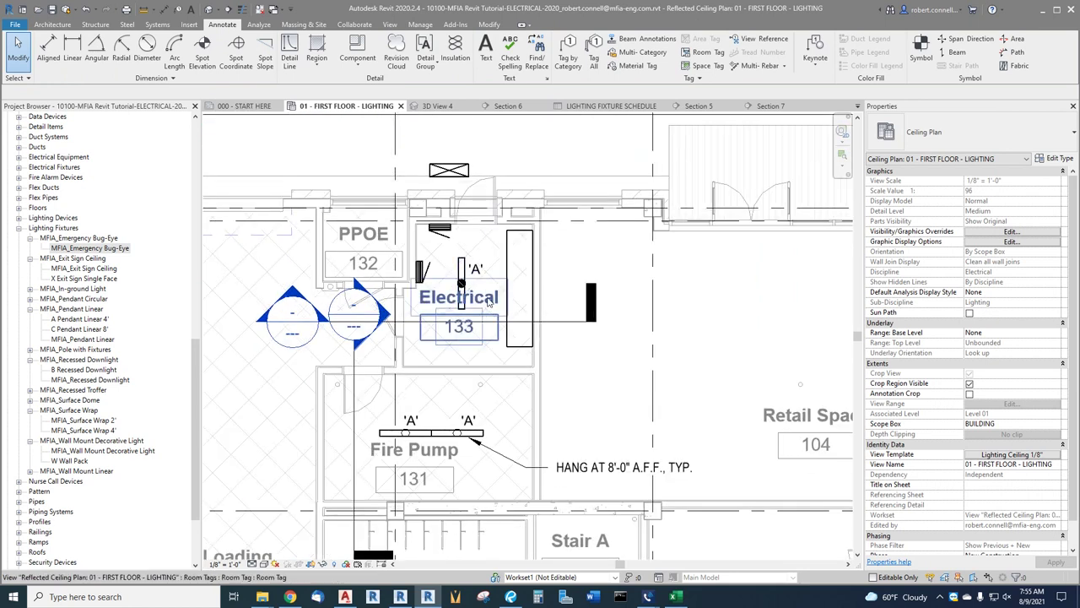
left_click(488, 301)
left_click(148, 92)
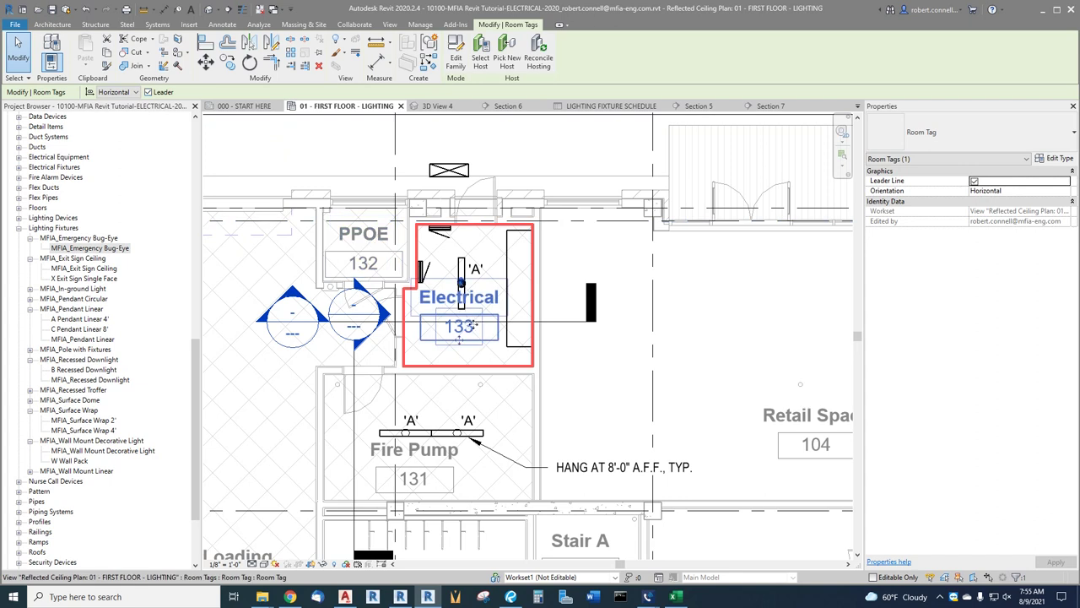
left_click_drag(460, 337, 580, 182)
left_click_drag(478, 248, 488, 244)
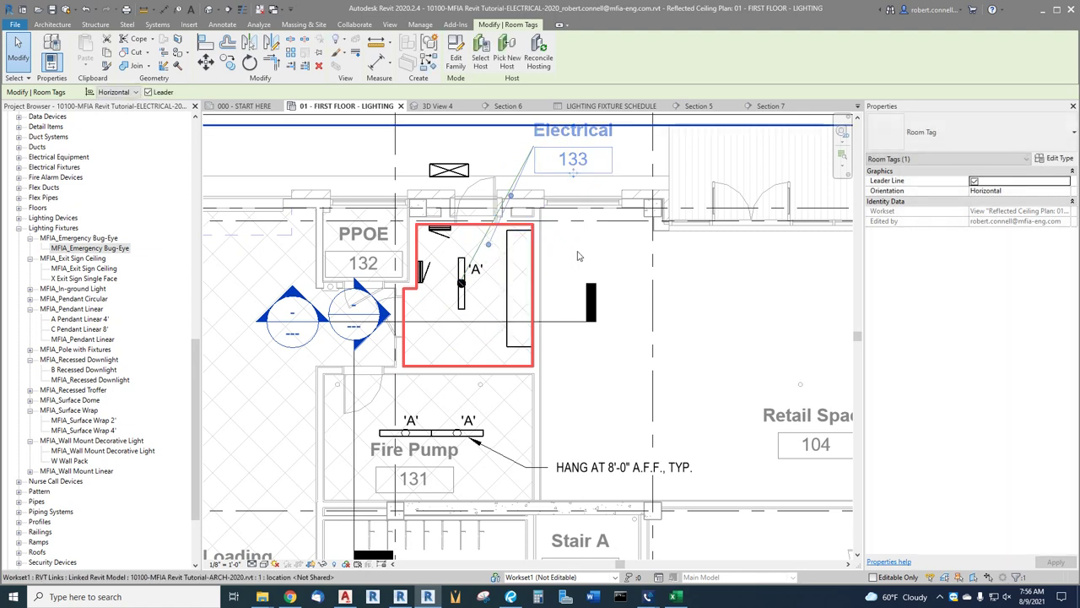
left_click_drag(511, 196, 513, 145)
left_click(507, 257)
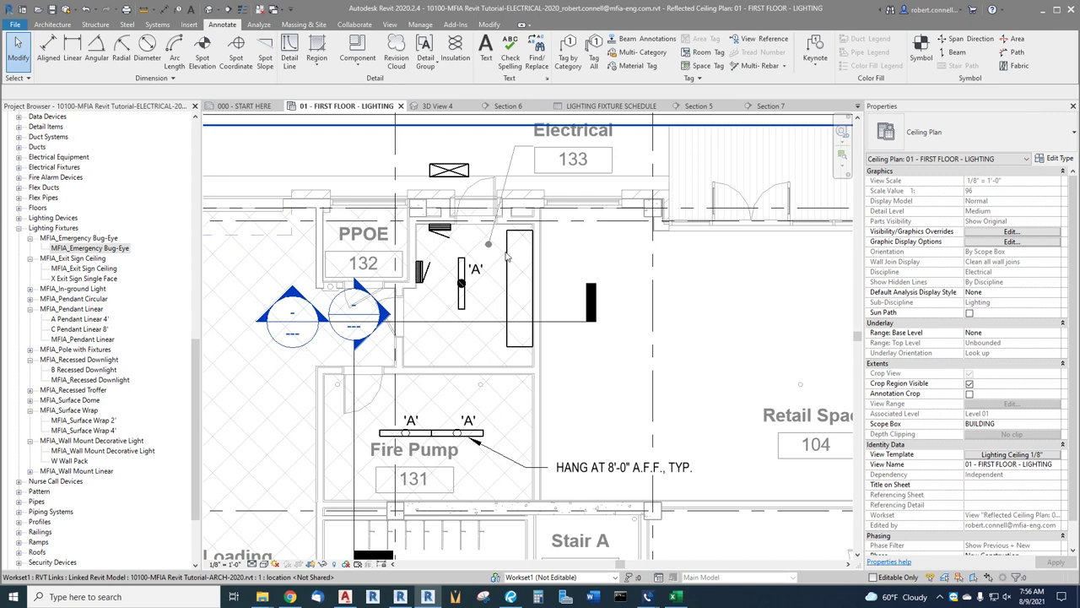
- View the whole first-floor lighting plan and save the project
scroll(506, 258, "down", 2)
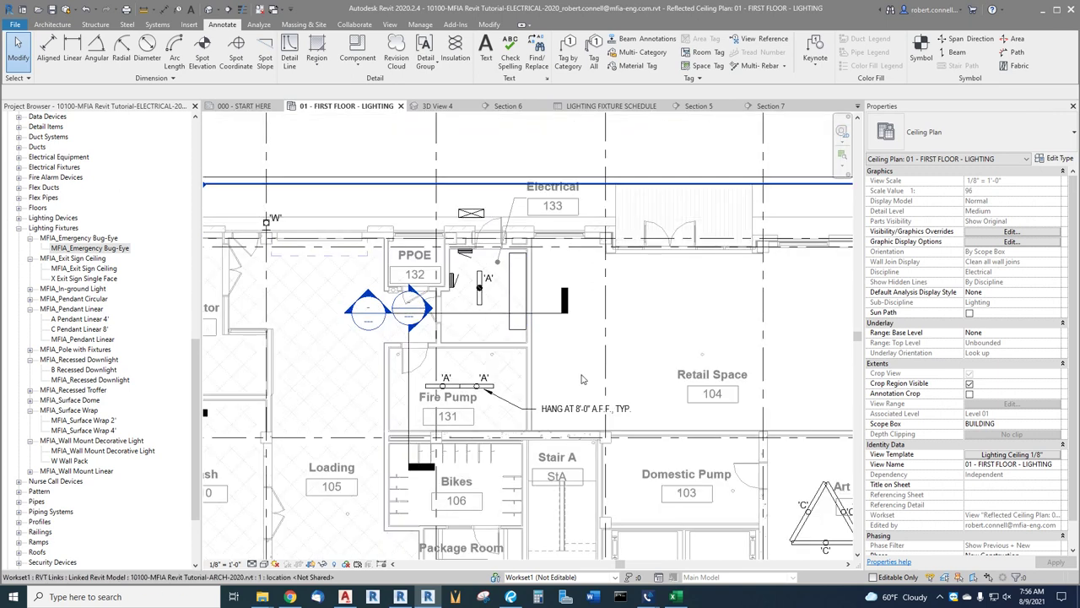
scroll(585, 280, "down", 3)
scroll(583, 353, "up", 3)
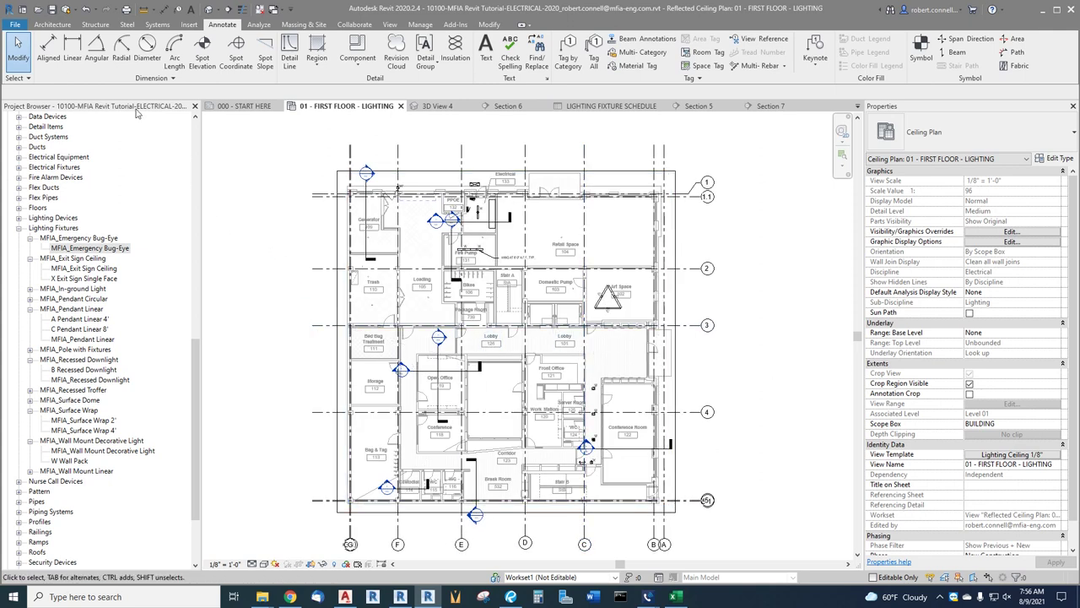
left_click(66, 9)
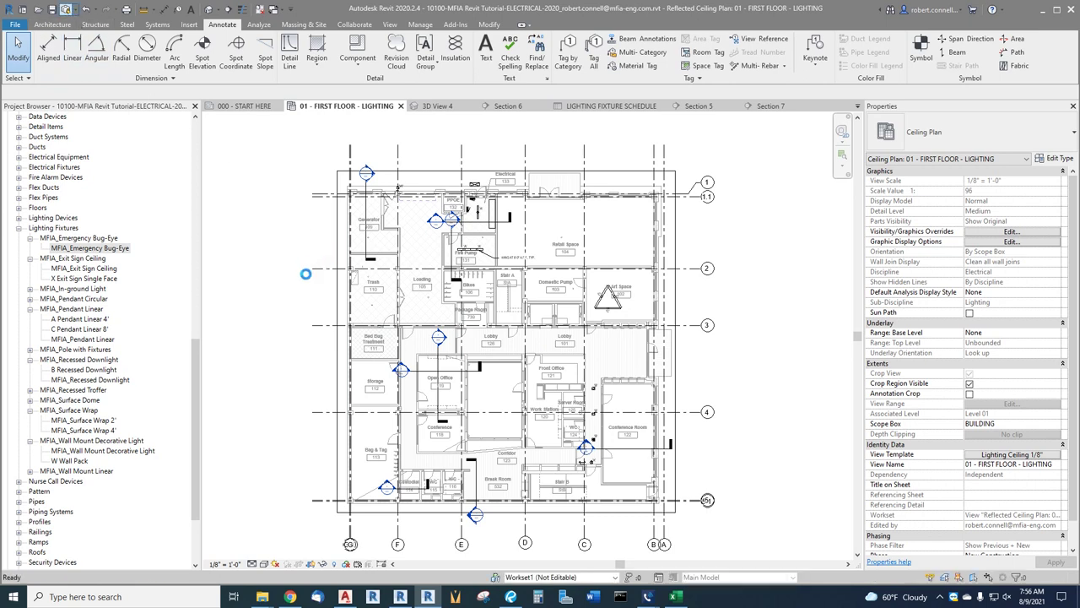